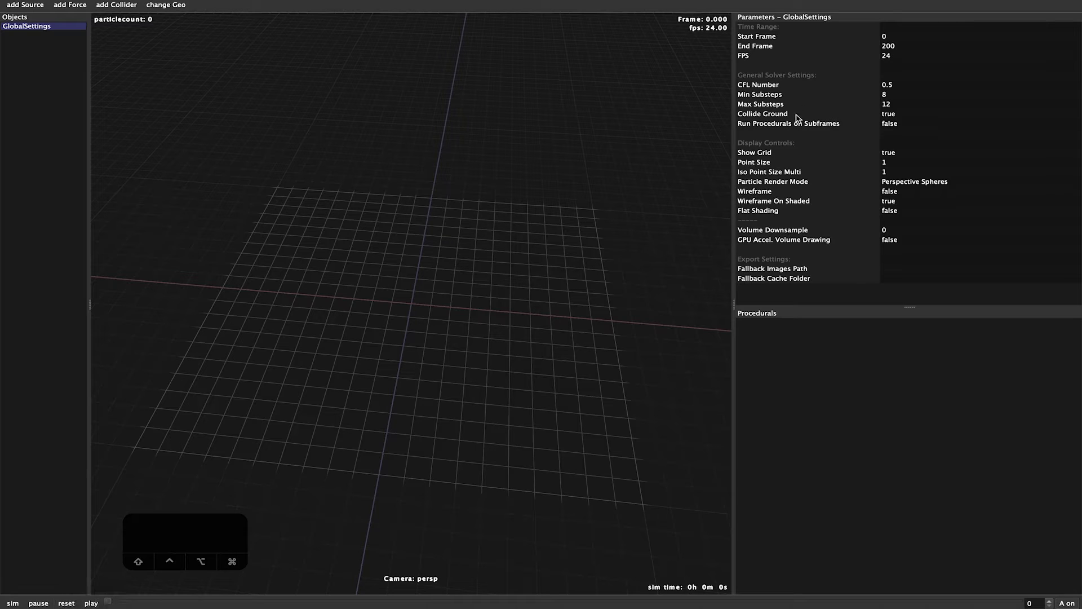
Set the scene's end frame to 150 and add a granular particle system
{"action": "double_click", "coordinate": [898, 47]}
{"action": "type", "text": "150"}
{"action": "key", "text": "Return"}
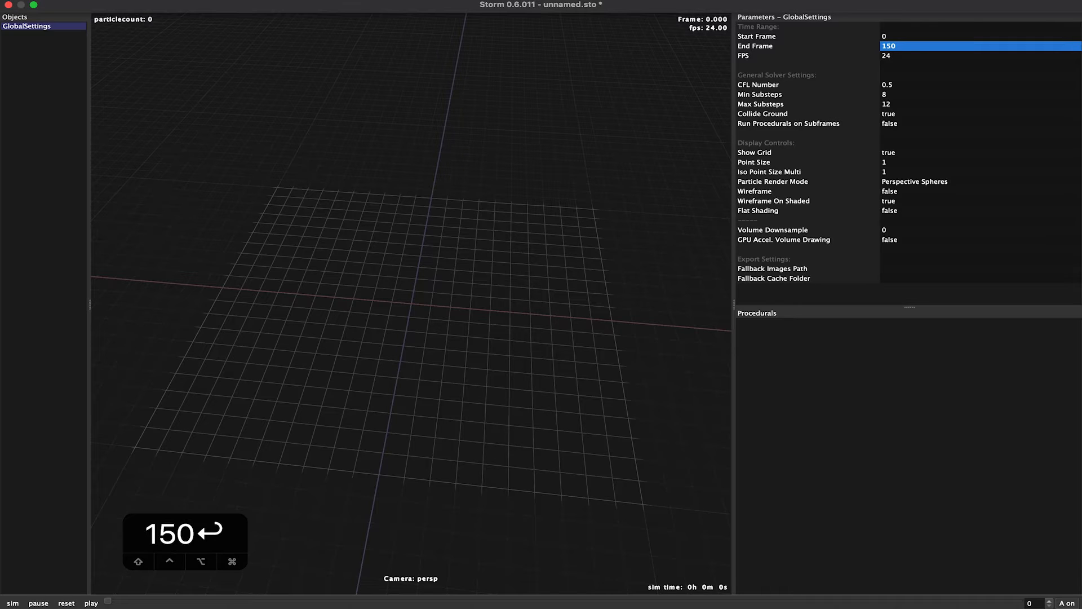
{"action": "left_click", "coordinate": [129, 1]}
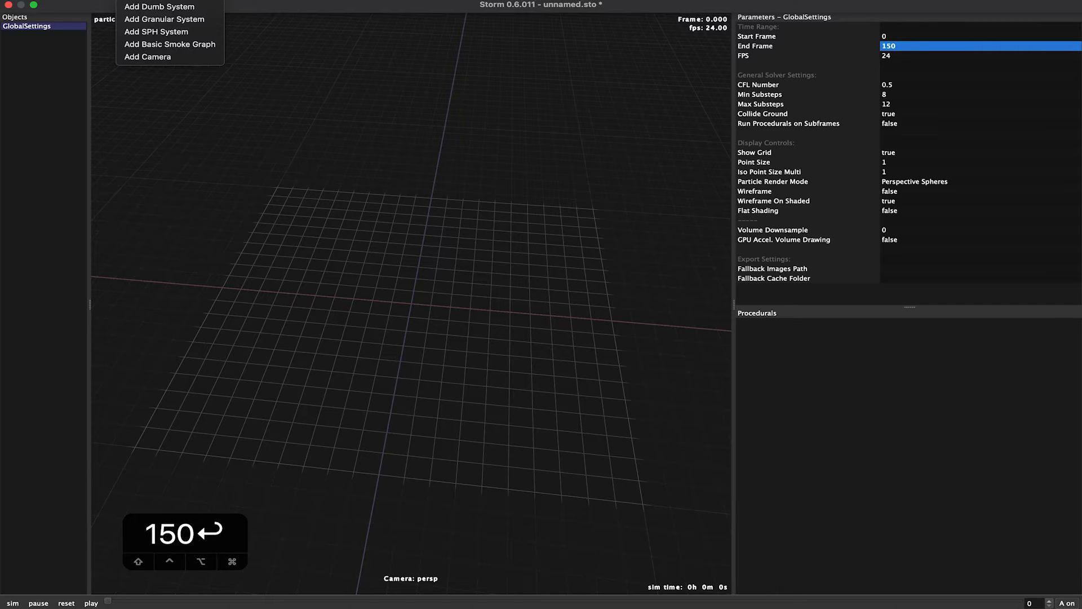
{"action": "left_click", "coordinate": [145, 22]}
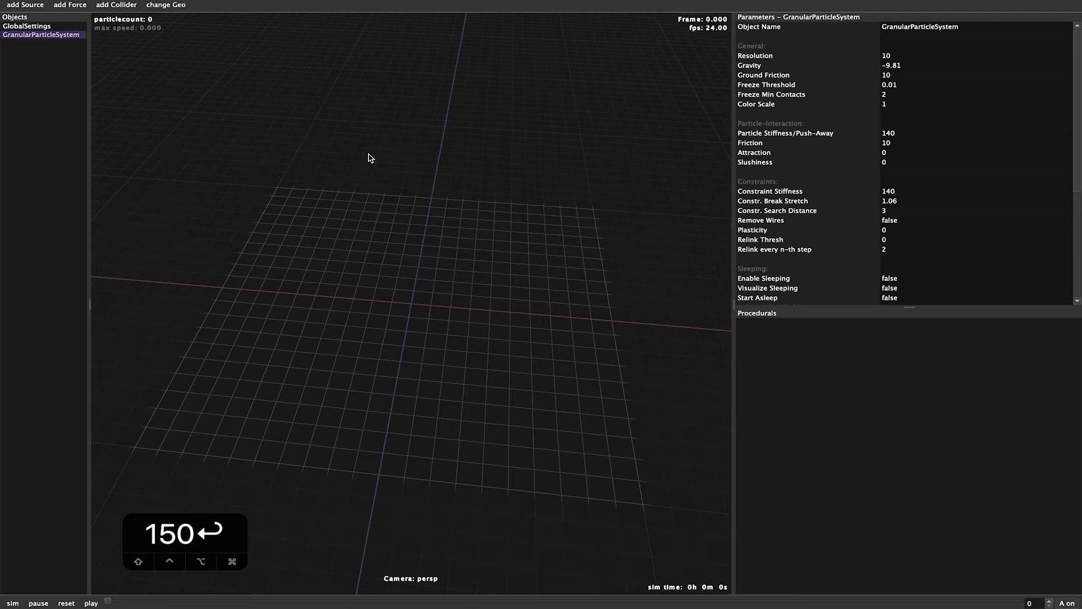
Add a particle source and raise it above the ground to a Translate Y of 4
{"action": "left_click", "coordinate": [25, 4]}
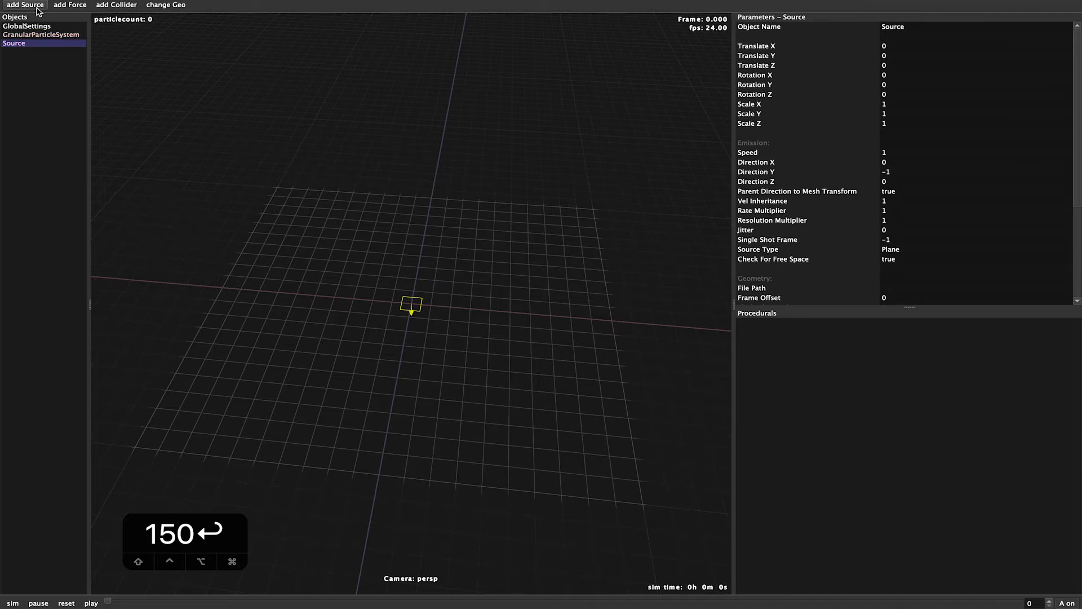
{"action": "left_click_drag", "start_coordinate": [434, 379], "coordinate": [522, 437], "text": "alt"}
{"action": "key", "text": "w"}
{"action": "left_click_drag", "start_coordinate": [412, 241], "coordinate": [445, 60]}
{"action": "double_click", "coordinate": [927, 61]}
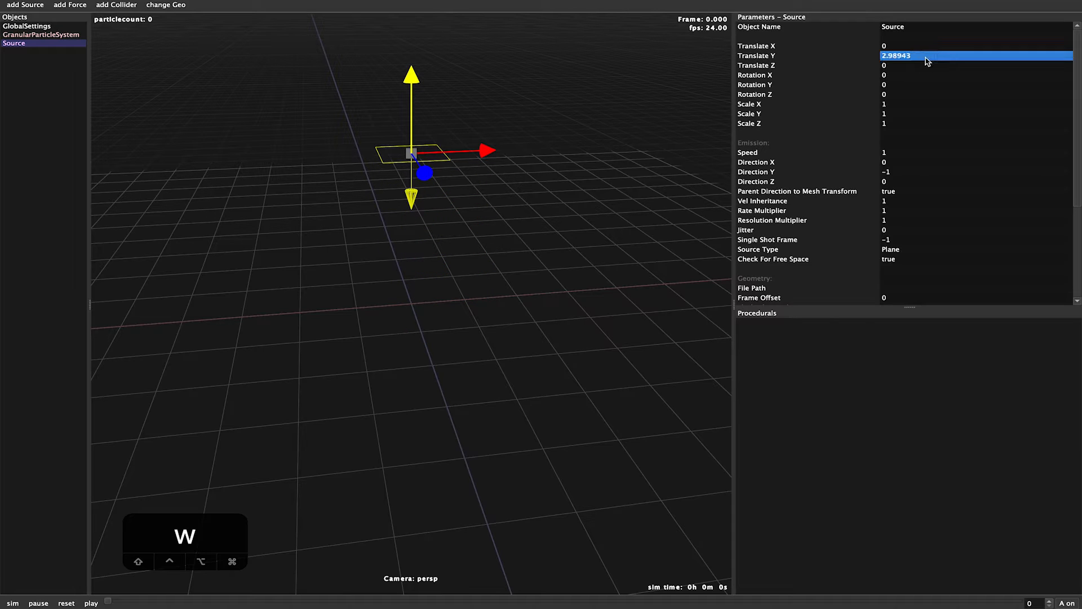
{"action": "type", "text": "4"}
{"action": "key", "text": "Return"}
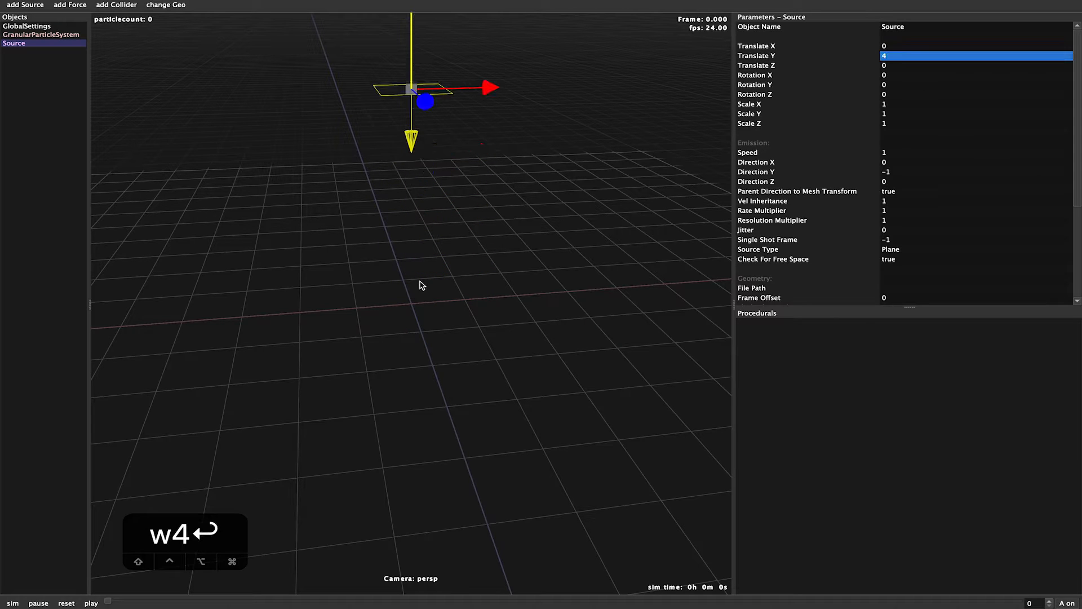
Simulate the plane source emitting granular particles, view the result from several sides, and reset the simulation
{"action": "left_click", "coordinate": [12, 603]}
{"action": "left_click_drag", "start_coordinate": [316, 430], "coordinate": [408, 424], "text": "alt"}
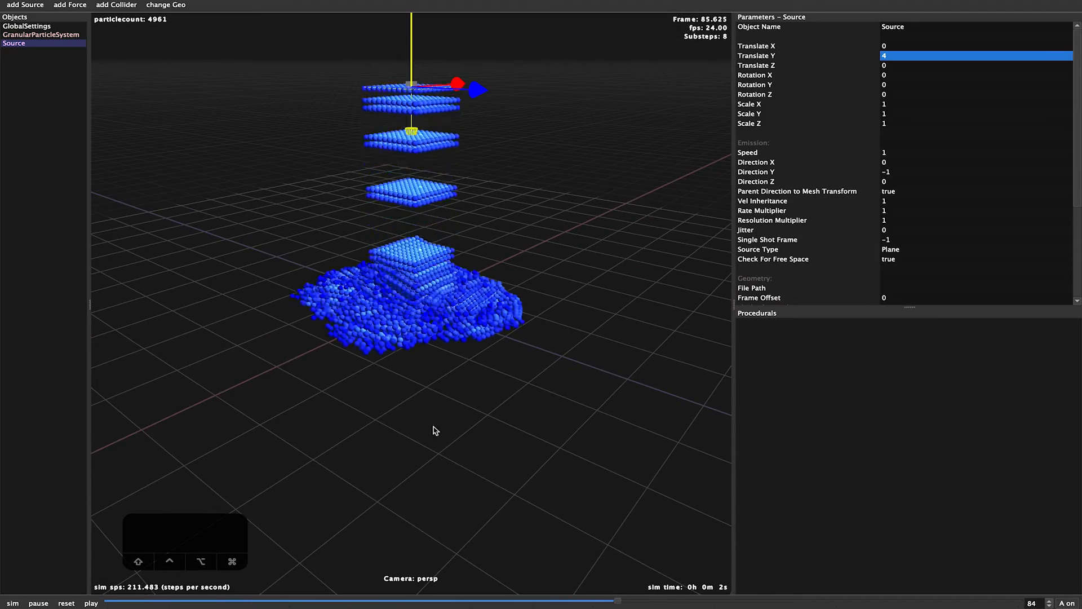
{"action": "left_click_drag", "start_coordinate": [476, 435], "coordinate": [381, 459], "text": "alt"}
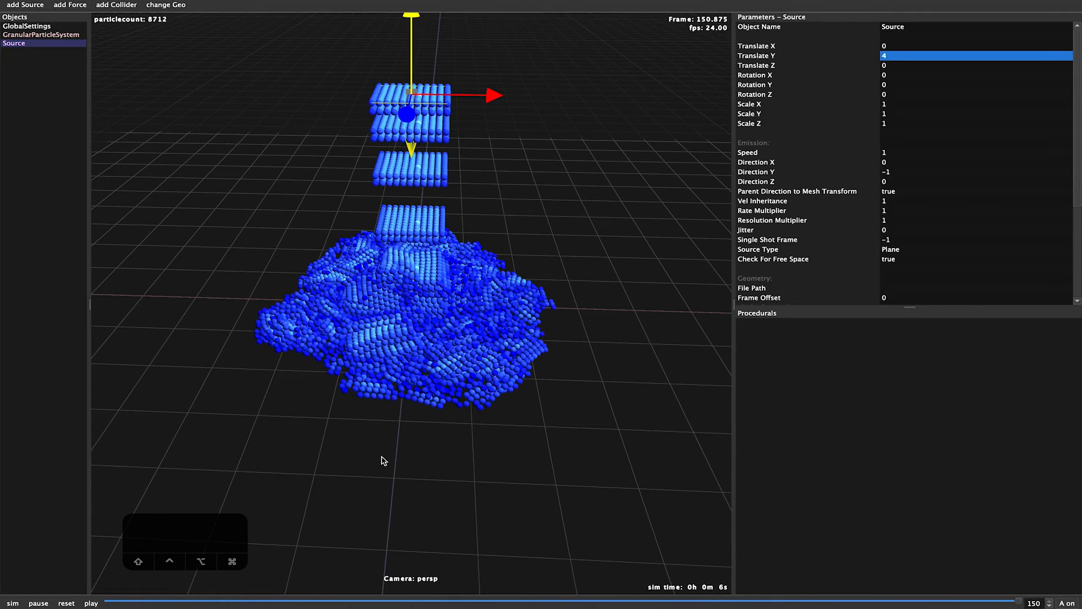
{"action": "left_click", "coordinate": [66, 603]}
Replace the source's geometry with rock.obj from the geo folder
{"action": "left_click_drag", "start_coordinate": [396, 483], "coordinate": [404, 388], "text": "alt"}
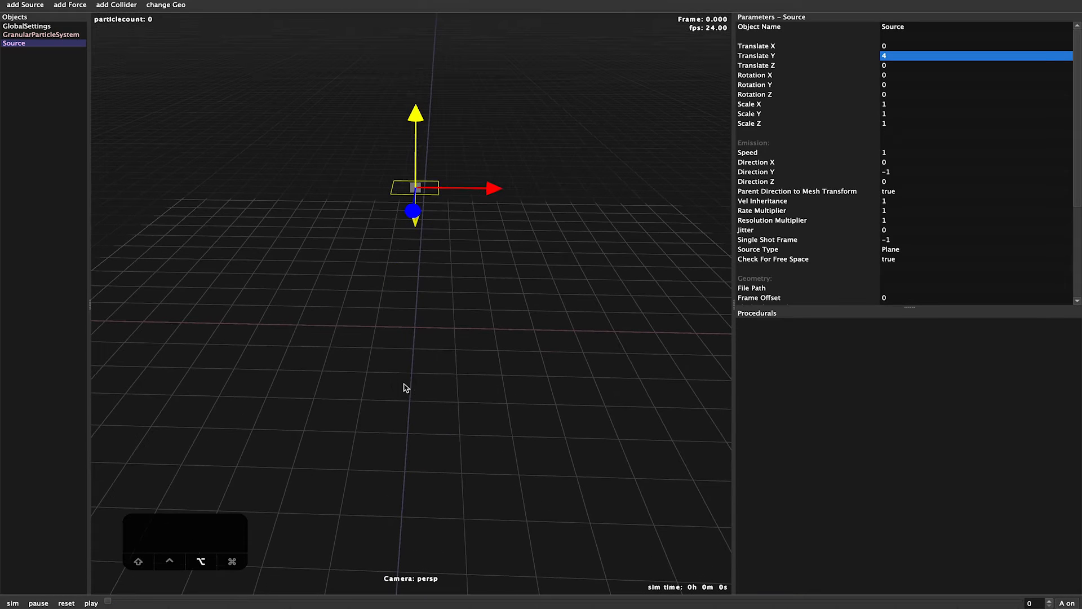
{"action": "left_click", "coordinate": [170, 7], "text": "shift"}
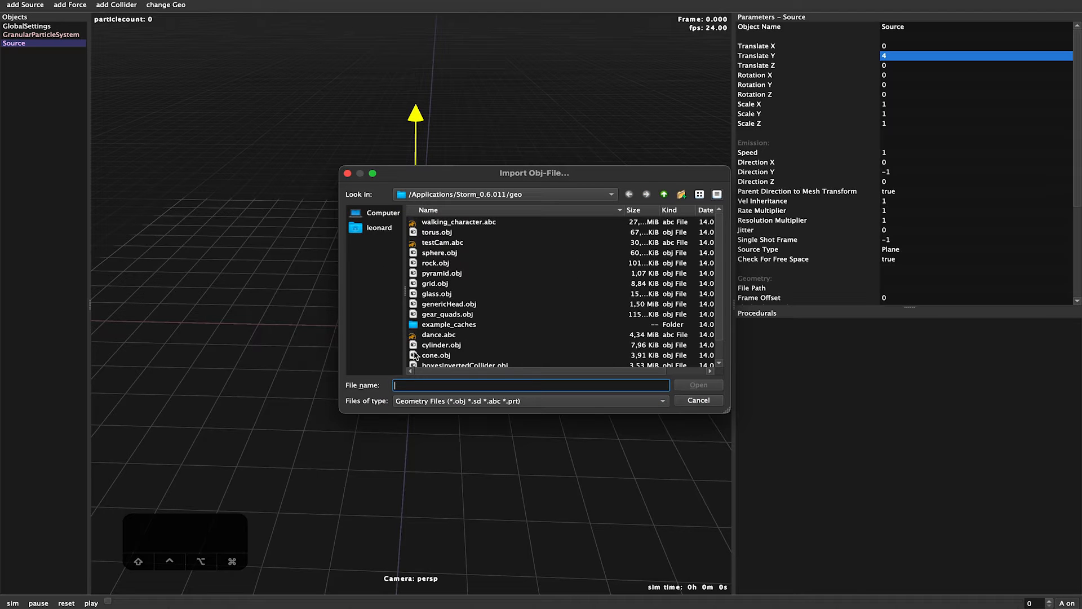
{"action": "left_click", "coordinate": [446, 263]}
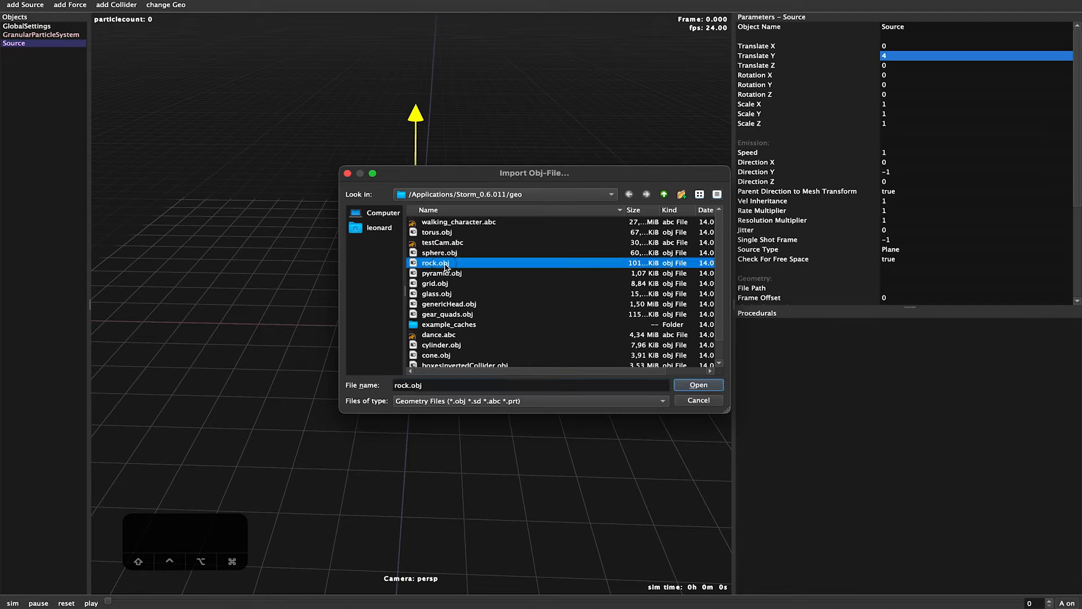
{"action": "left_click", "coordinate": [709, 384]}
{"action": "left_click_drag", "start_coordinate": [563, 343], "coordinate": [534, 358], "text": "alt"}
Simulate the rock-shaped source, inspect the particle emission from different angles, and reset the simulation
{"action": "left_click", "coordinate": [11, 602]}
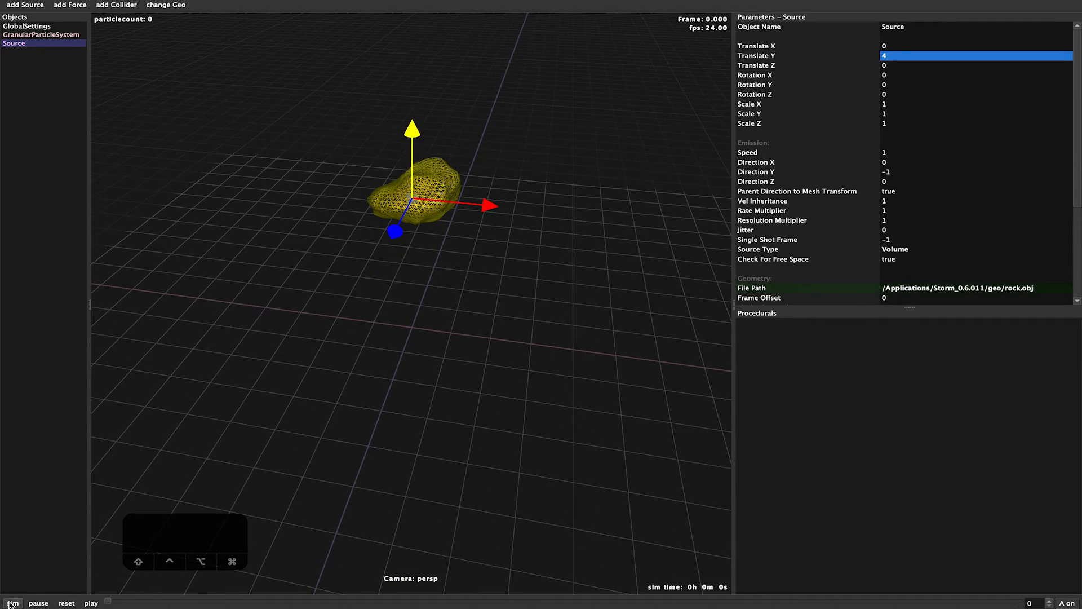
{"action": "left_click_drag", "start_coordinate": [303, 449], "coordinate": [380, 415], "text": "alt"}
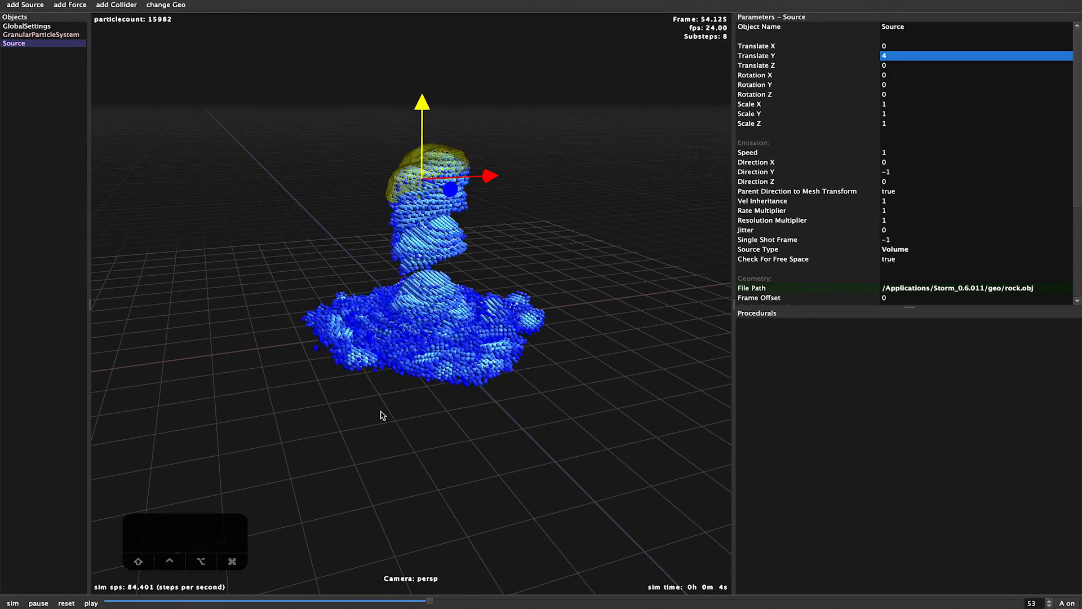
{"action": "left_click_drag", "start_coordinate": [381, 414], "coordinate": [437, 440], "text": "alt"}
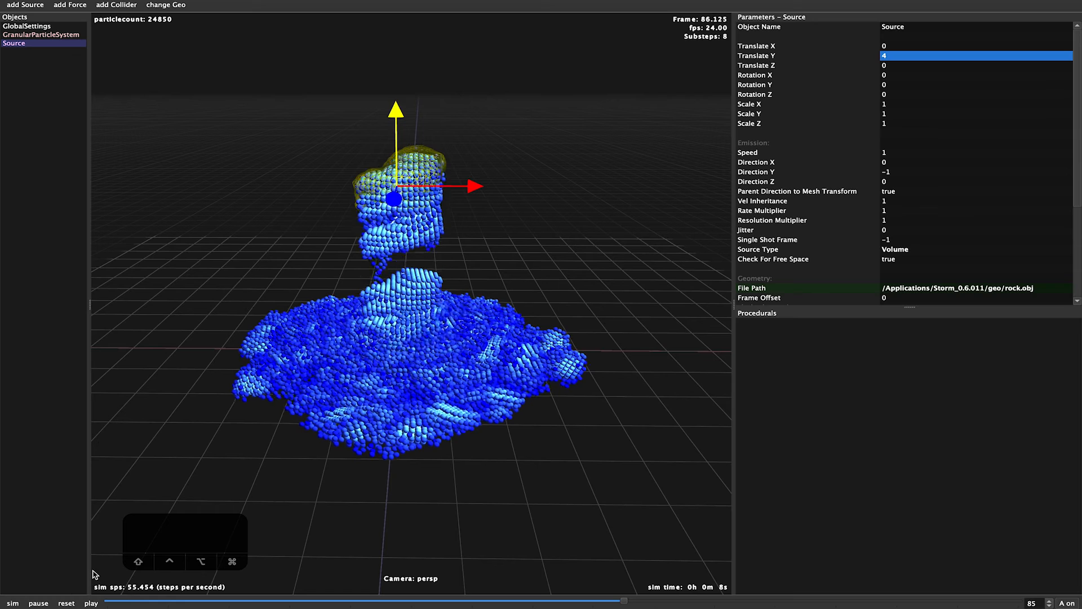
{"action": "key", "text": "q"}
{"action": "left_click", "coordinate": [66, 602]}
{"action": "mouse_move", "coordinate": [507, 412]}
{"action": "left_mouse_down", "text": "alt"}
{"action": "mouse_move", "coordinate": [492, 408]}
{"action": "mouse_move", "coordinate": [486, 430]}
{"action": "mouse_move", "coordinate": [506, 416]}
{"action": "left_mouse_up", "text": "alt"}
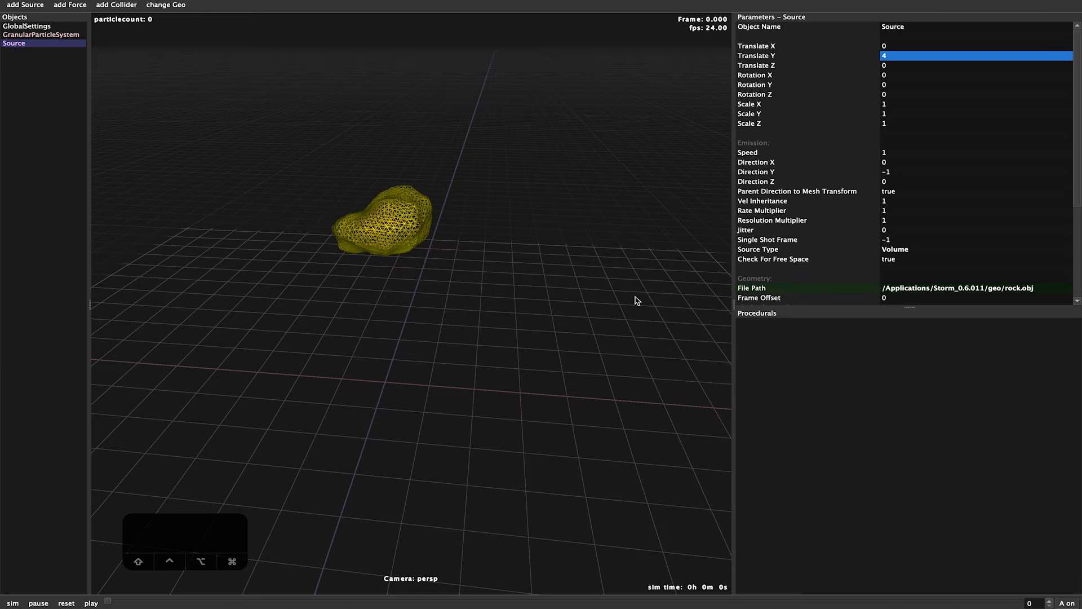
Set the rock source's emission Direction X to 5 and Direction Y to 0
{"action": "left_click", "coordinate": [408, 228]}
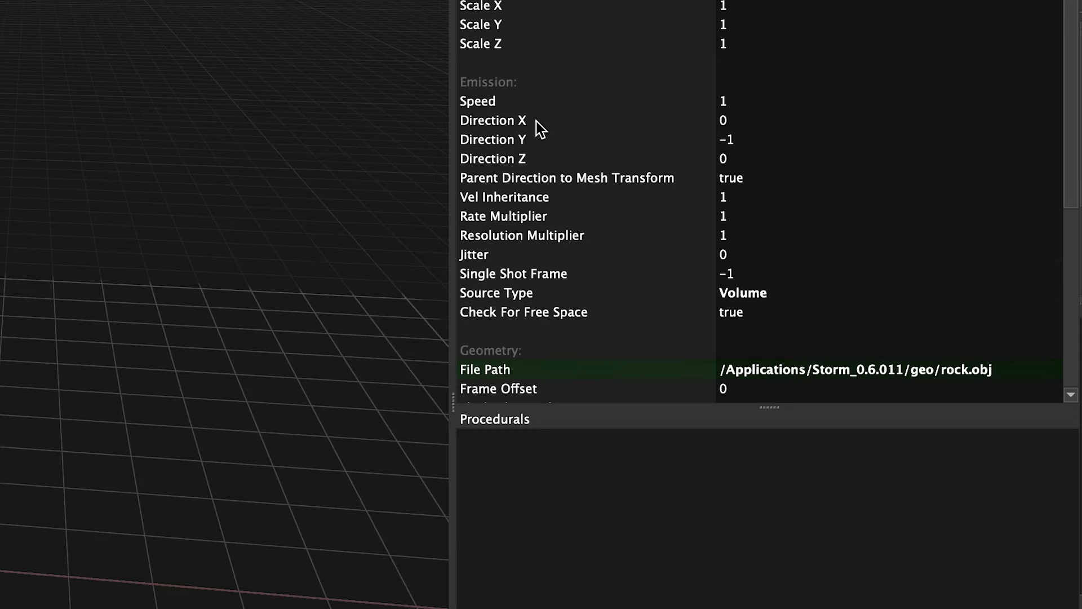
{"action": "double_click", "coordinate": [746, 122]}
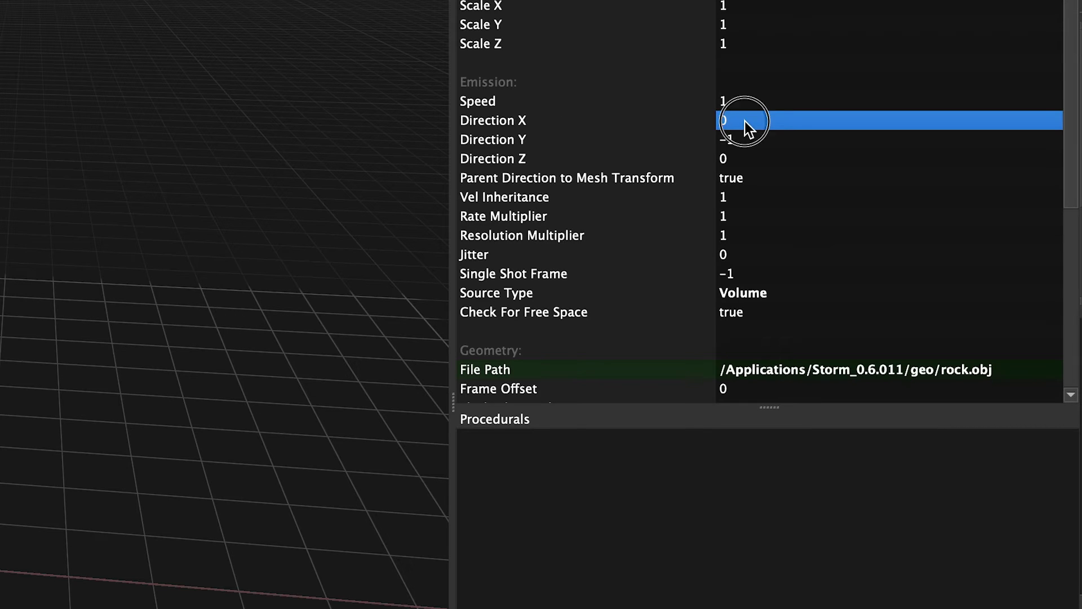
{"action": "type", "text": "5"}
{"action": "key", "text": "Return"}
{"action": "left_click", "coordinate": [749, 135]}
{"action": "double_click", "coordinate": [748, 135]}
{"action": "type", "text": "0"}
{"action": "key", "text": "Return"}
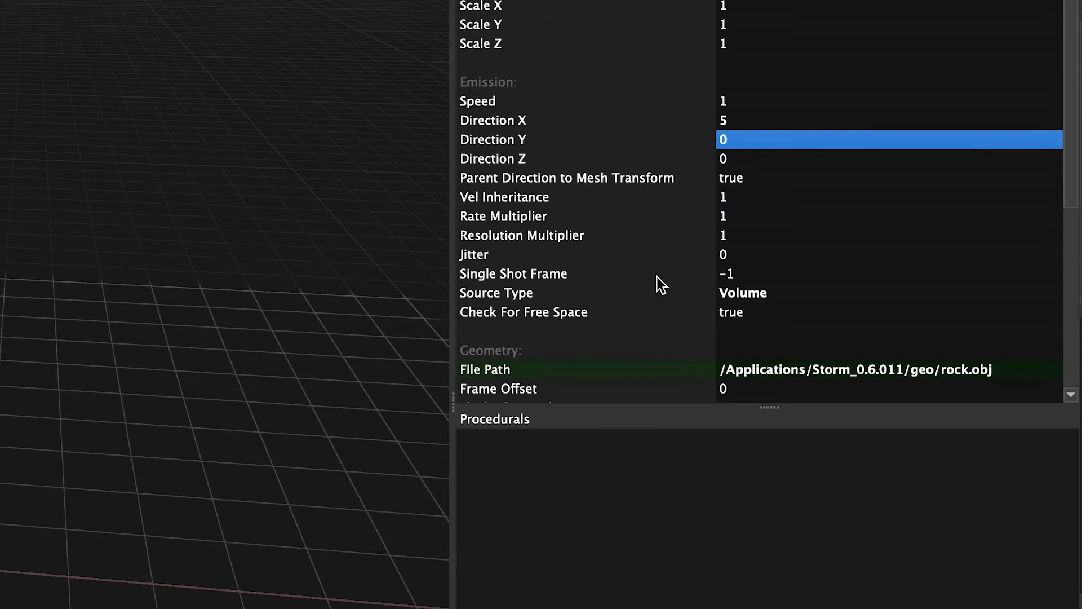
Set the source's Single Shot Frame to 0
{"action": "double_click", "coordinate": [758, 275]}
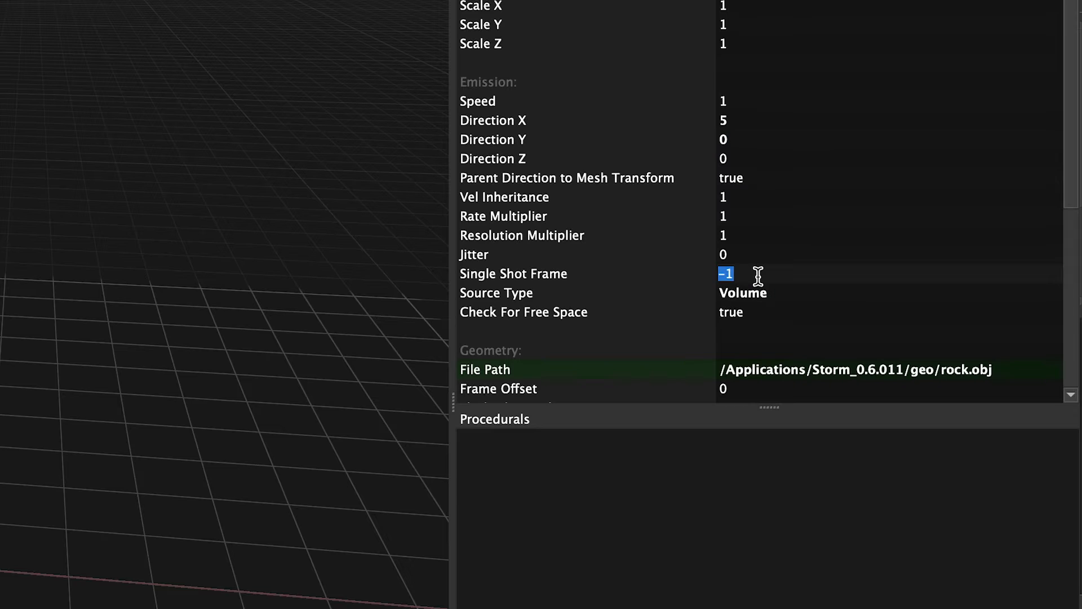
{"action": "type", "text": "0"}
{"action": "key", "text": "Return"}
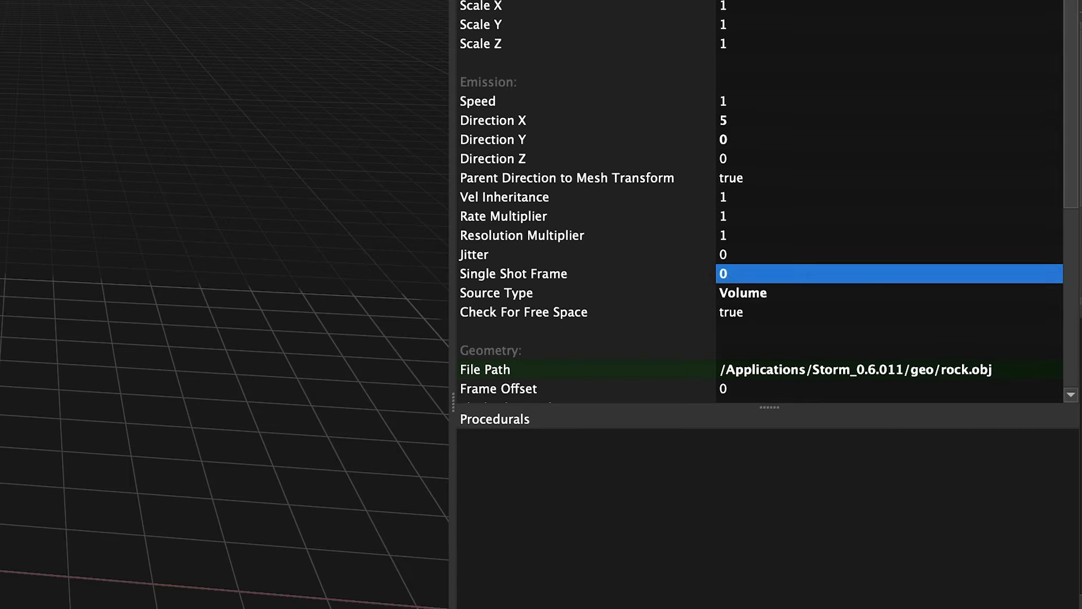
Simulate the single-shot rock emission sideways, watch it hit the ground, and reset the simulation
{"action": "left_click_drag", "start_coordinate": [349, 389], "coordinate": [398, 422], "text": "alt"}
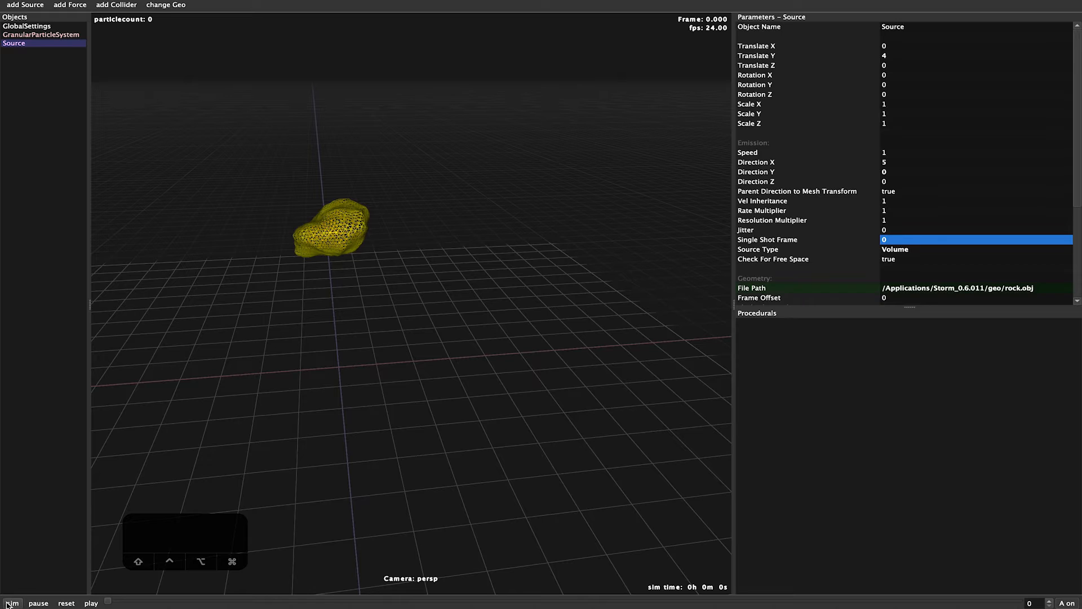
{"action": "left_click", "coordinate": [8, 604]}
{"action": "left_click_drag", "start_coordinate": [351, 500], "coordinate": [370, 473], "text": "alt"}
{"action": "left_click_drag", "start_coordinate": [459, 493], "coordinate": [406, 461], "text": "alt"}
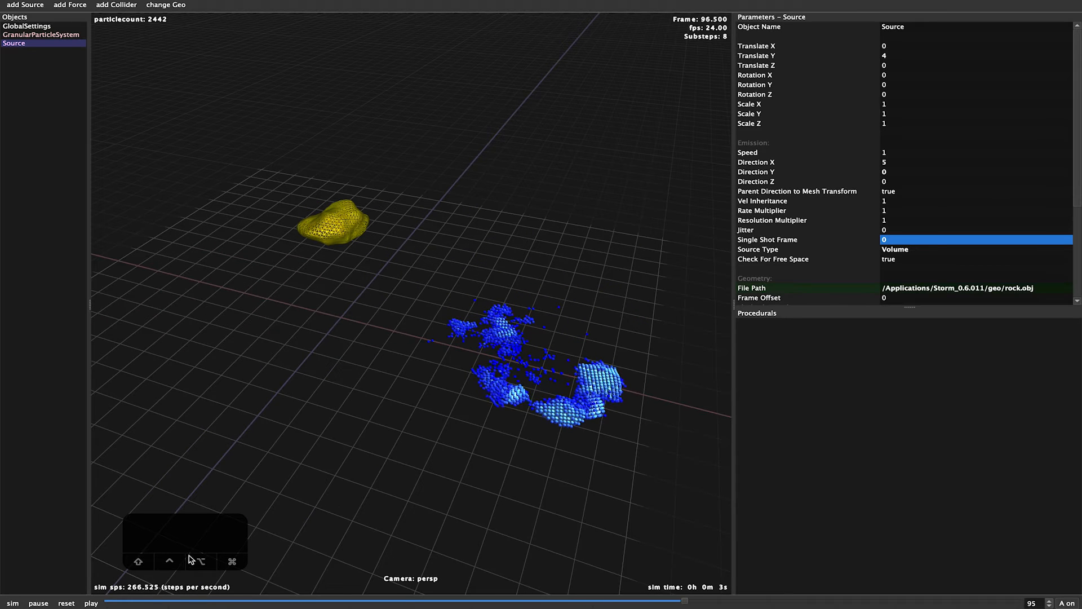
{"action": "left_click", "coordinate": [67, 603]}
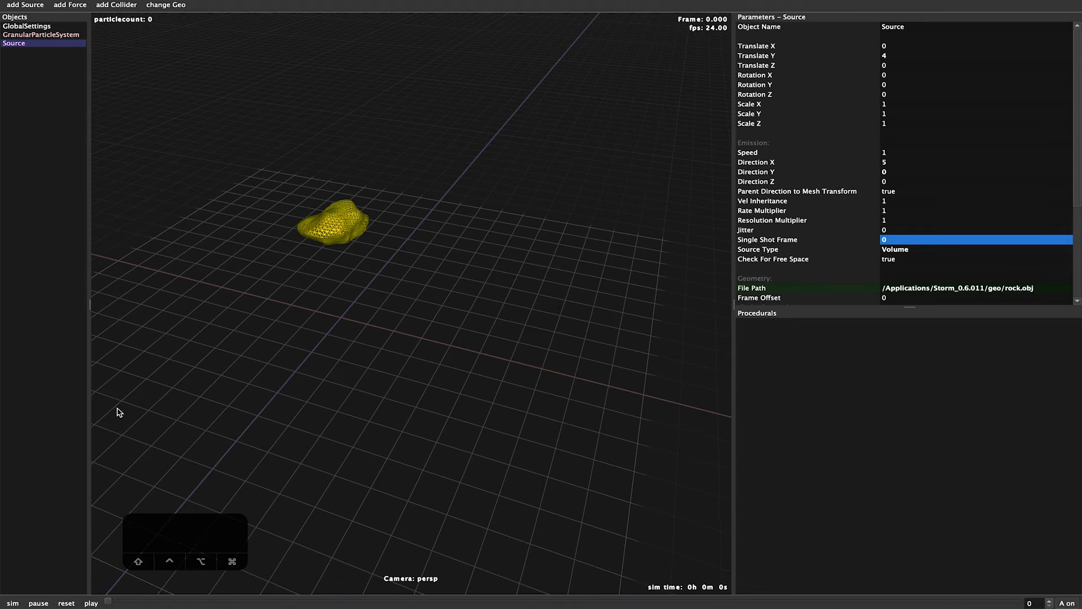
Set the granular particle system's Resolution to 20
{"action": "left_click", "coordinate": [67, 35]}
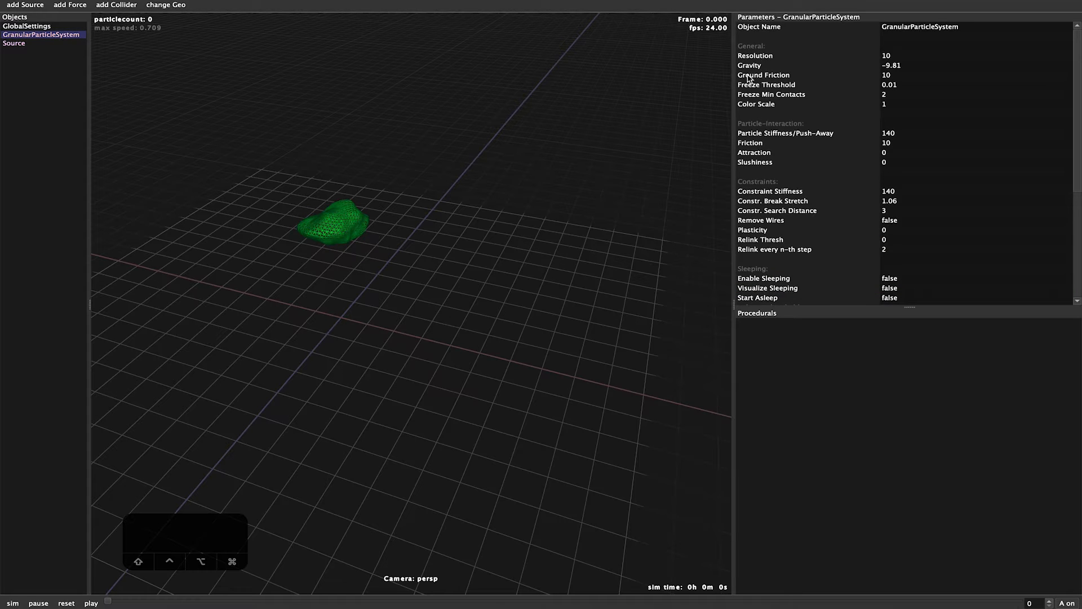
{"action": "double_click", "coordinate": [886, 56]}
{"action": "type", "text": "20"}
{"action": "key", "text": "Return"}
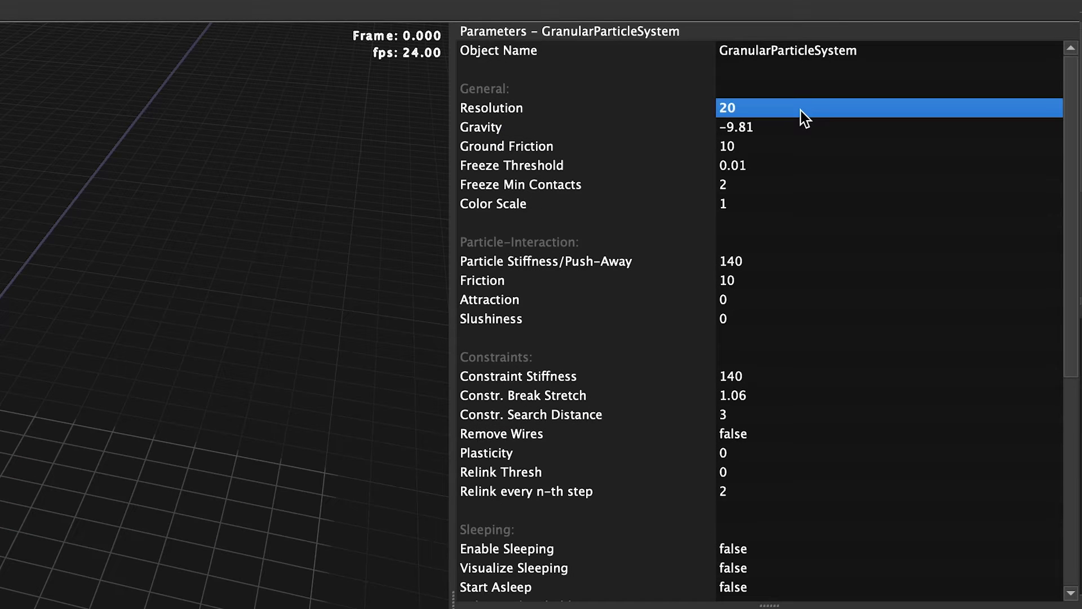
Simulate the rock at the new particle resolution, inspect the scattered fragments, and reset the simulation
{"action": "left_click", "coordinate": [13, 603]}
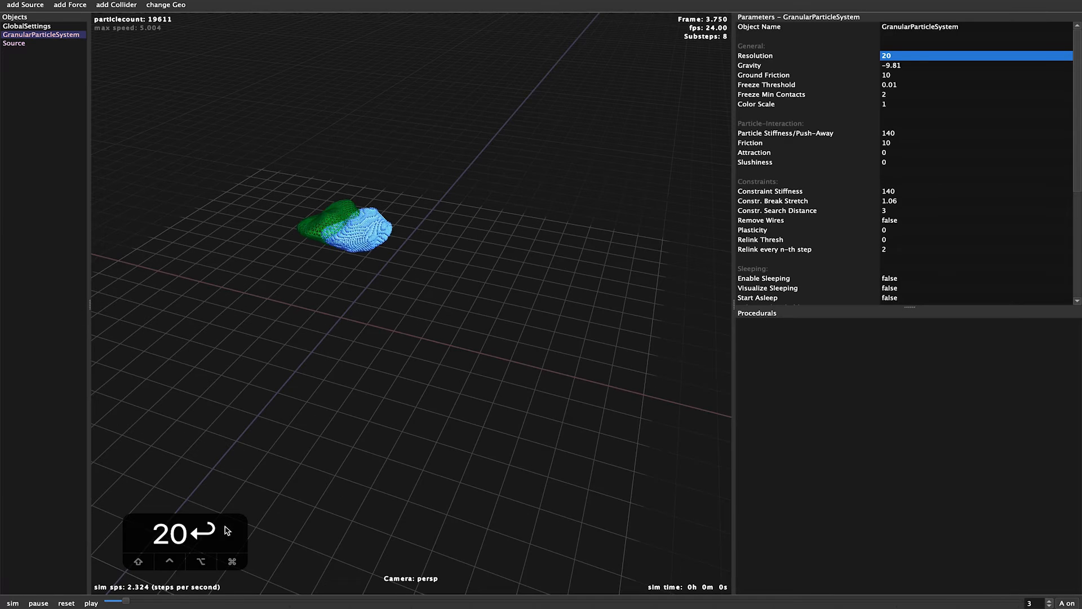
{"action": "left_click_drag", "start_coordinate": [384, 482], "coordinate": [411, 476], "text": "alt"}
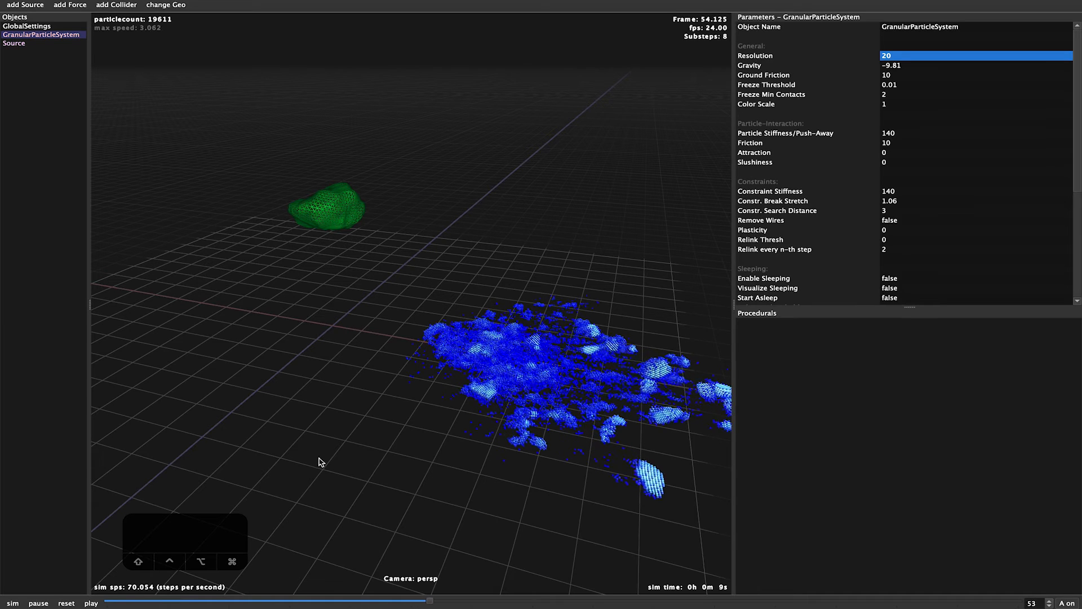
{"action": "middle_click_drag", "start_coordinate": [569, 490], "coordinate": [492, 463], "text": "alt"}
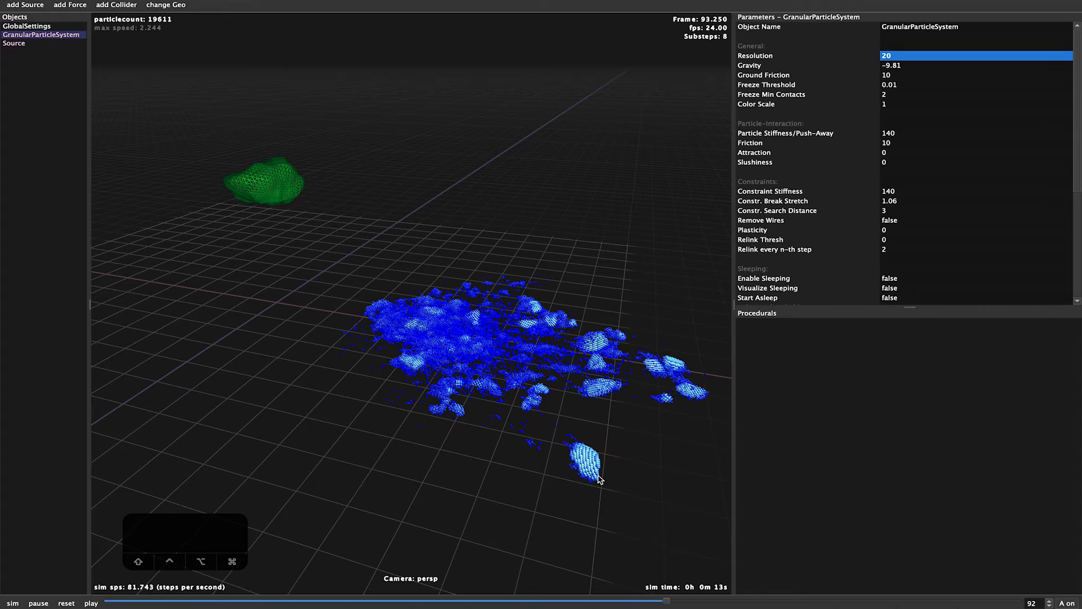
{"action": "left_click", "coordinate": [66, 602]}
Set Enable Sleeping and Visualize Sleeping to true for the granular particle system
{"action": "left_click_drag", "start_coordinate": [250, 434], "coordinate": [382, 417], "text": "alt"}
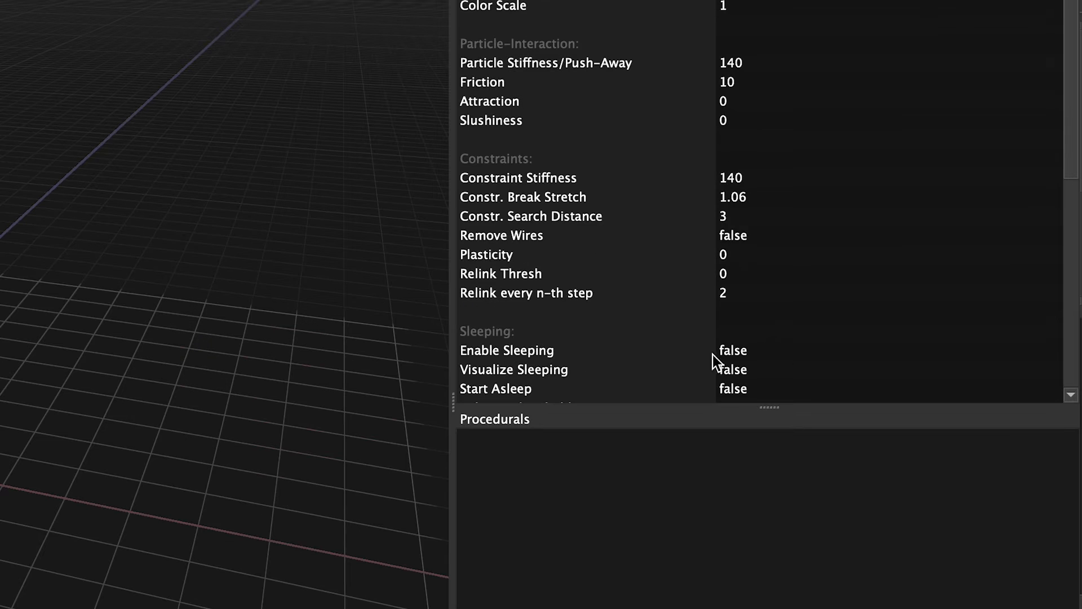
{"action": "left_click", "coordinate": [586, 354]}
{"action": "left_click", "coordinate": [575, 370]}
Simulate with sleeping visualized, examine the debris up close, and reset the simulation
{"action": "left_click", "coordinate": [17, 602]}
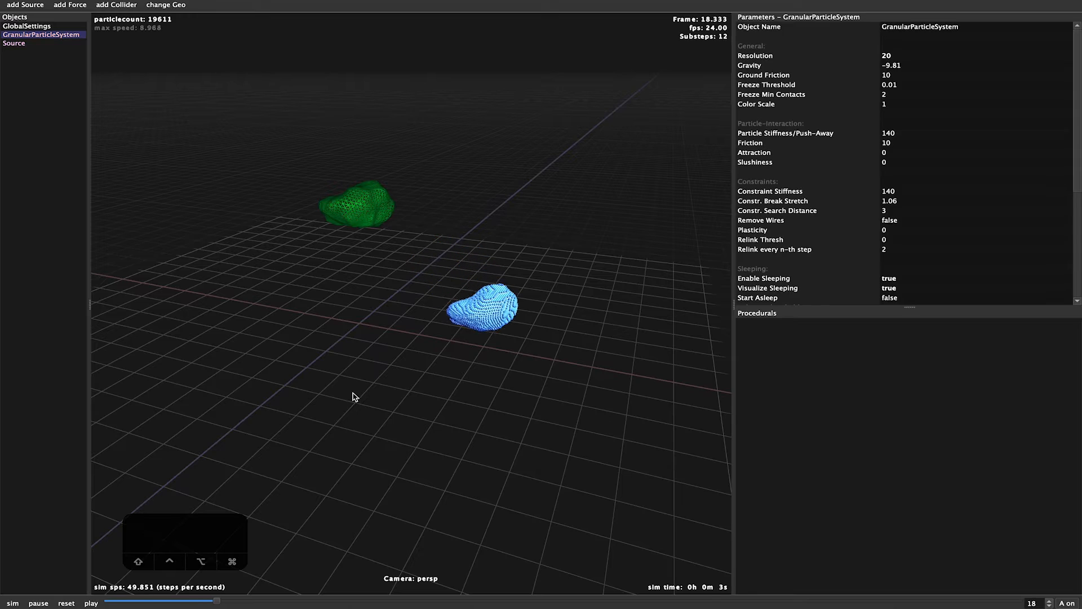
{"action": "left_click_drag", "start_coordinate": [570, 476], "coordinate": [457, 447], "text": "alt"}
{"action": "scroll", "coordinate": [458, 447], "scroll_direction": "up", "scroll_amount": 10}
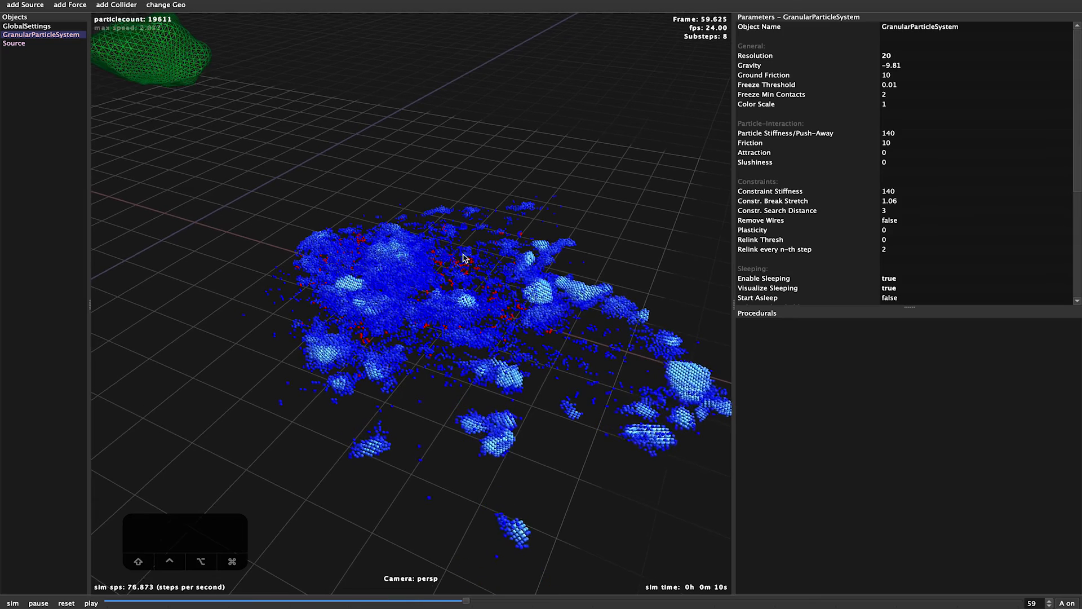
{"action": "left_click", "coordinate": [66, 603]}
Add a force and move it up to the rock source, at a Translate Y of about 4.04
{"action": "left_click_drag", "start_coordinate": [312, 338], "coordinate": [540, 335], "text": "alt"}
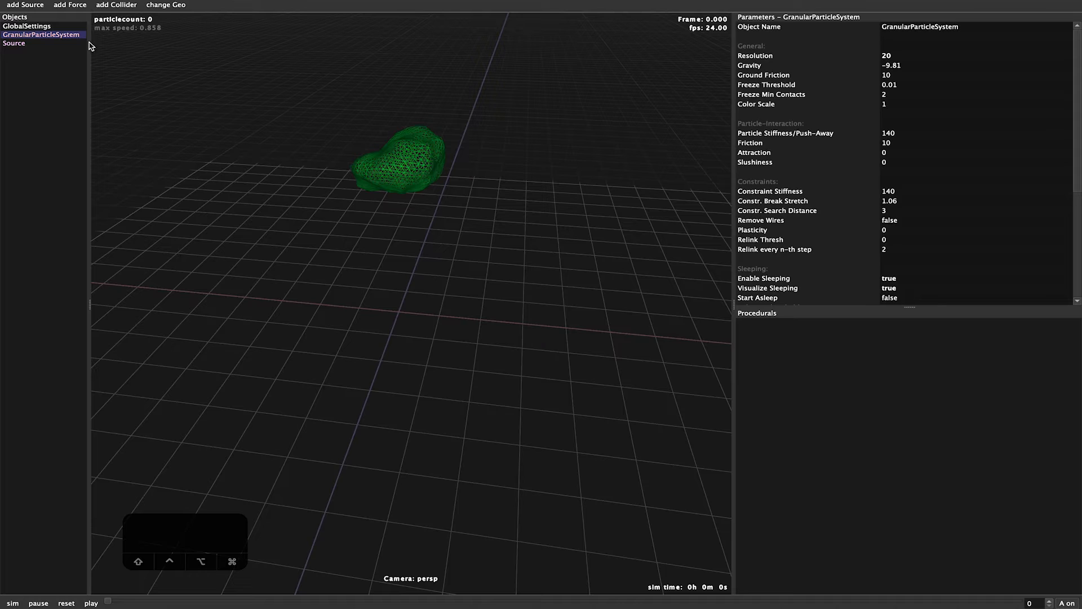
{"action": "left_click", "coordinate": [71, 5]}
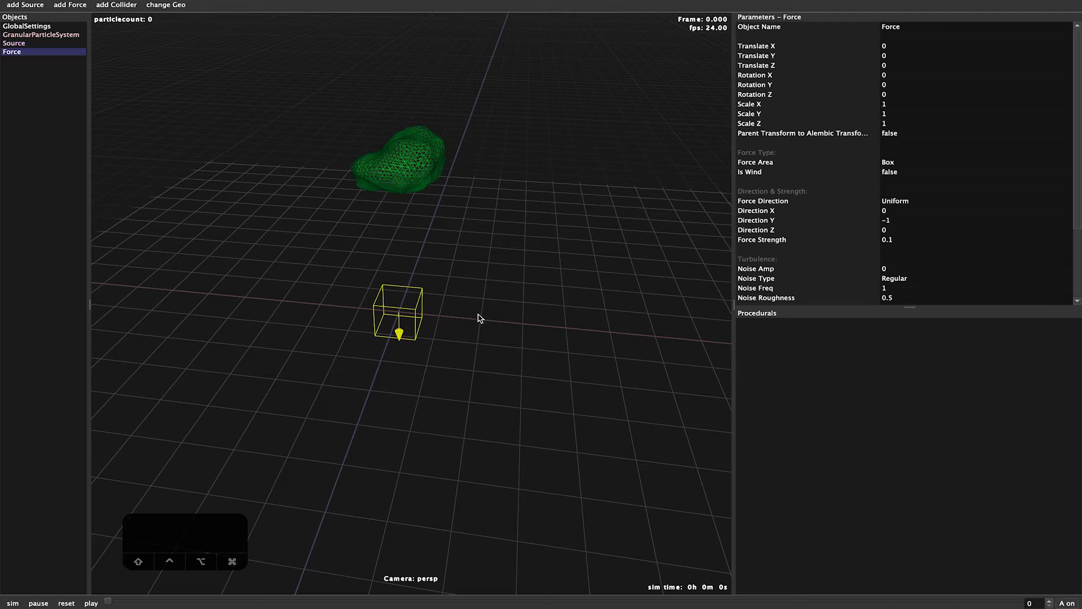
{"action": "key", "text": "w"}
{"action": "left_click_drag", "start_coordinate": [400, 261], "coordinate": [423, 181]}
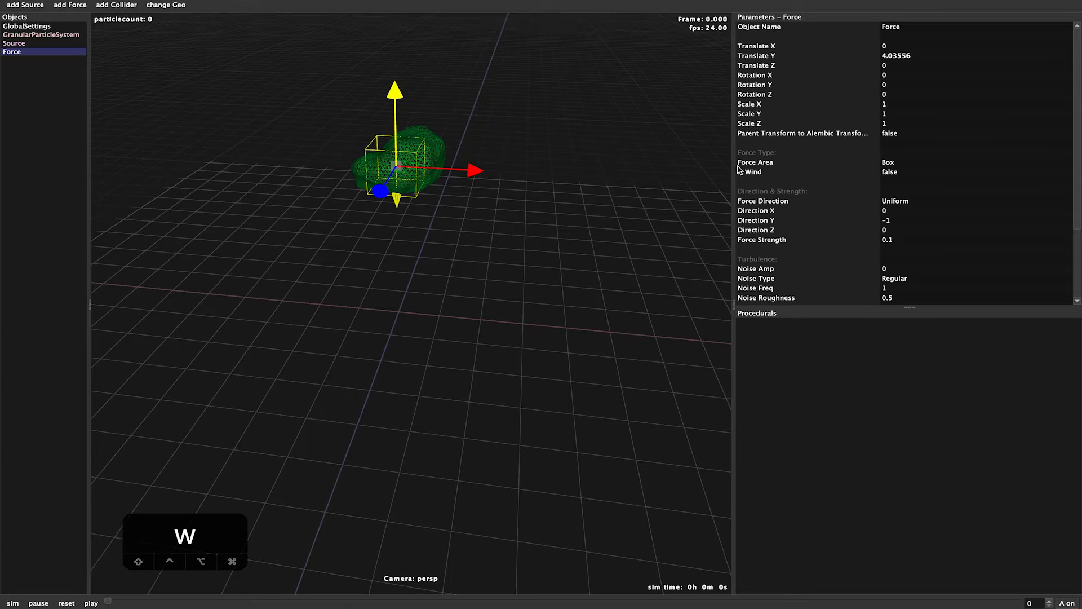
Set the force's Force Area to Sphere and its Scale X, Y and Z to 3
{"action": "left_click", "coordinate": [914, 163]}
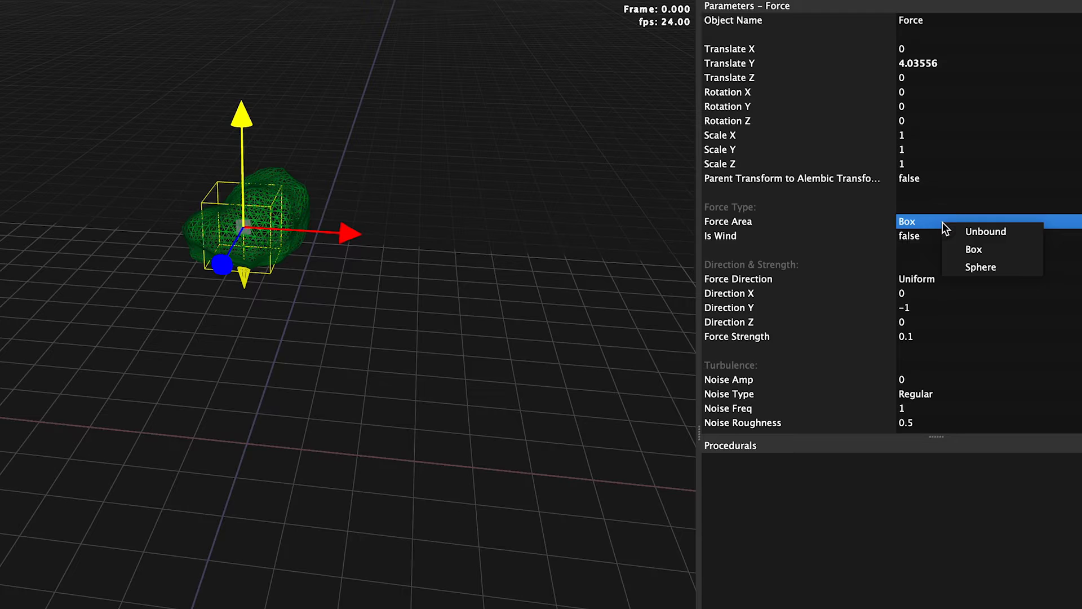
{"action": "left_click", "coordinate": [961, 266]}
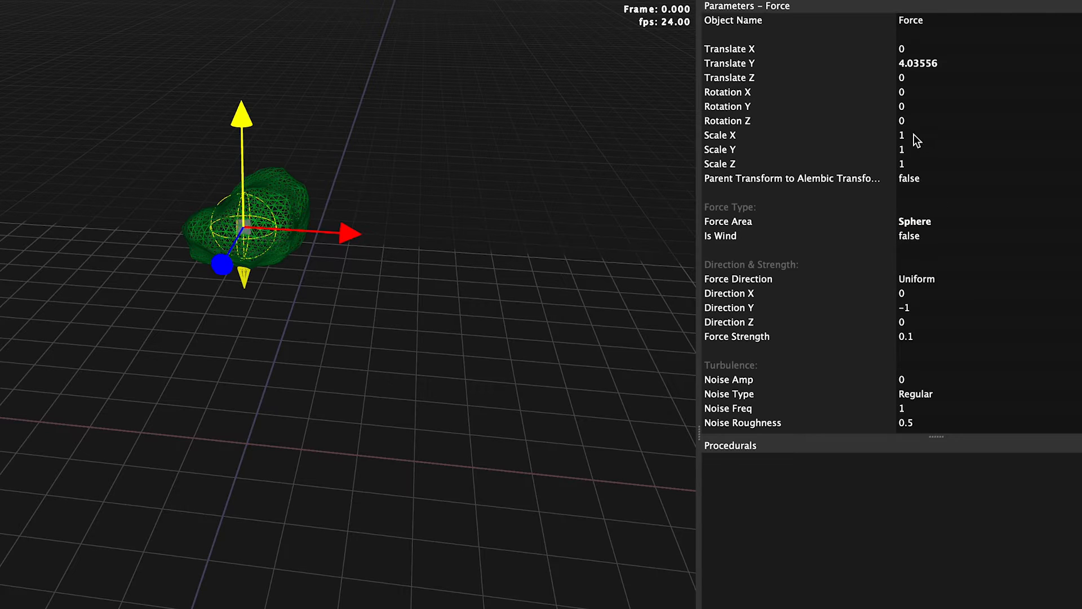
{"action": "left_click_drag", "start_coordinate": [913, 136], "coordinate": [914, 179]}
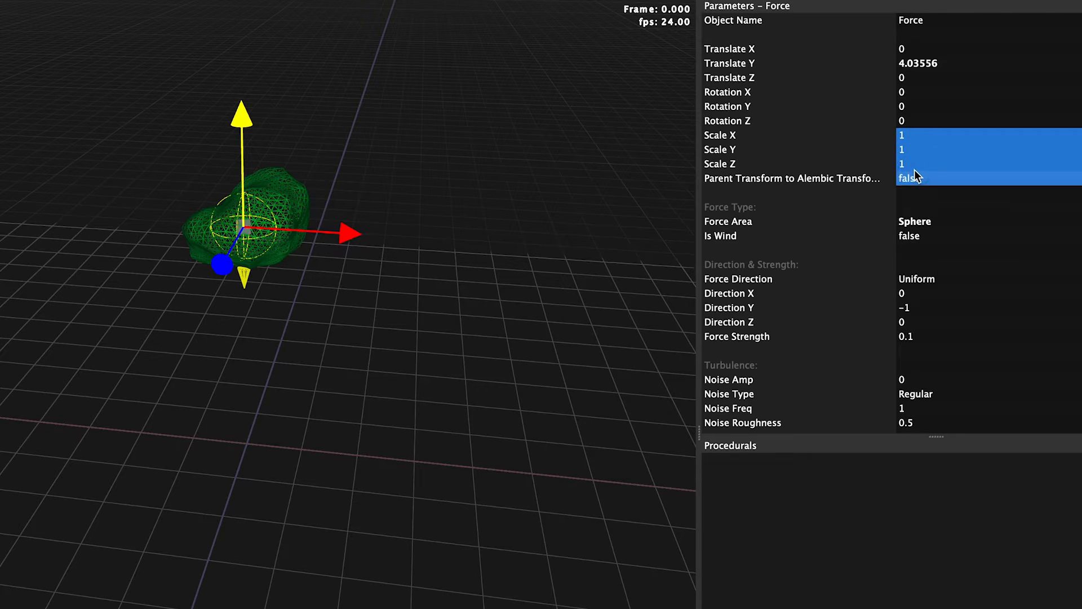
{"action": "left_click", "coordinate": [917, 147]}
{"action": "left_click", "coordinate": [919, 137]}
{"action": "left_click", "coordinate": [919, 163], "text": "shift"}
{"action": "type", "text": "3"}
{"action": "key", "text": "Return"}
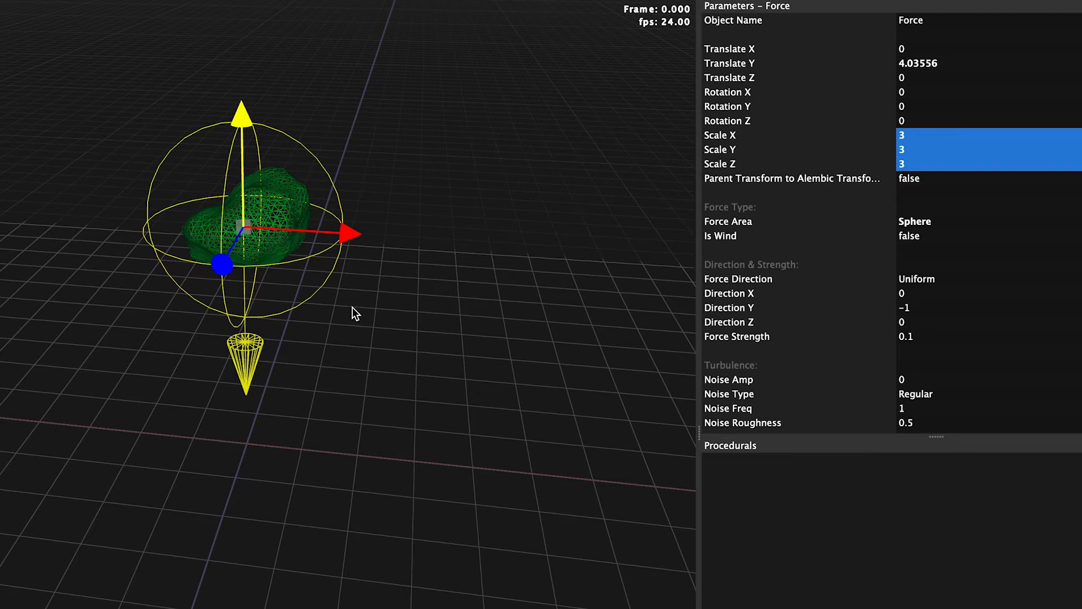
Try stretching the spherical force along X to a scale of about 3.54, and undo it
{"action": "key", "text": "r"}
{"action": "left_click_drag", "start_coordinate": [353, 224], "coordinate": [367, 248]}
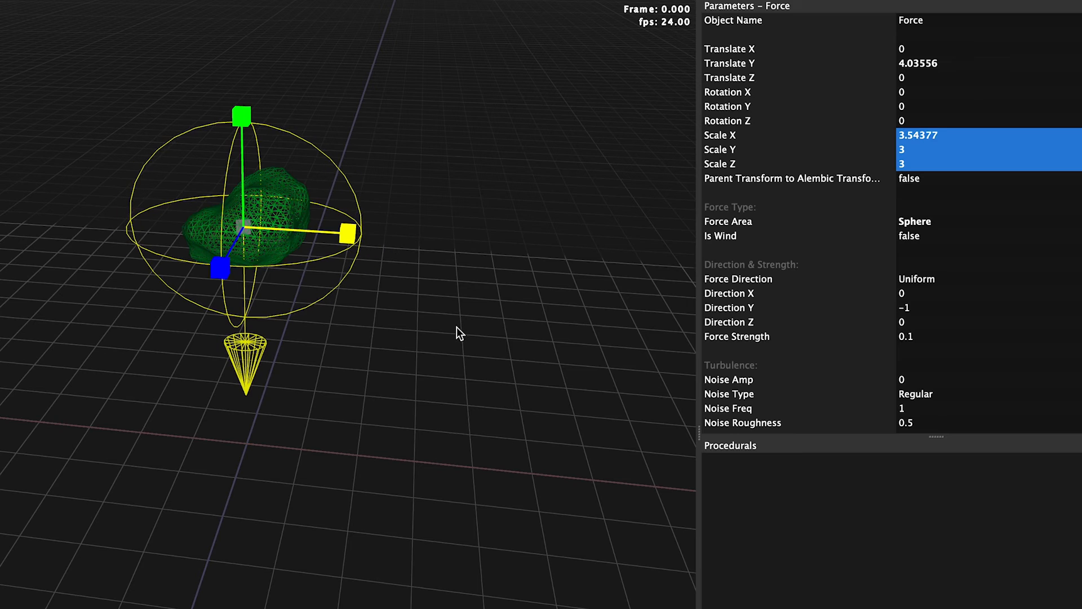
{"action": "key", "text": "ctrl+z"}
{"action": "middle_click_drag", "start_coordinate": [500, 381], "coordinate": [449, 397]}
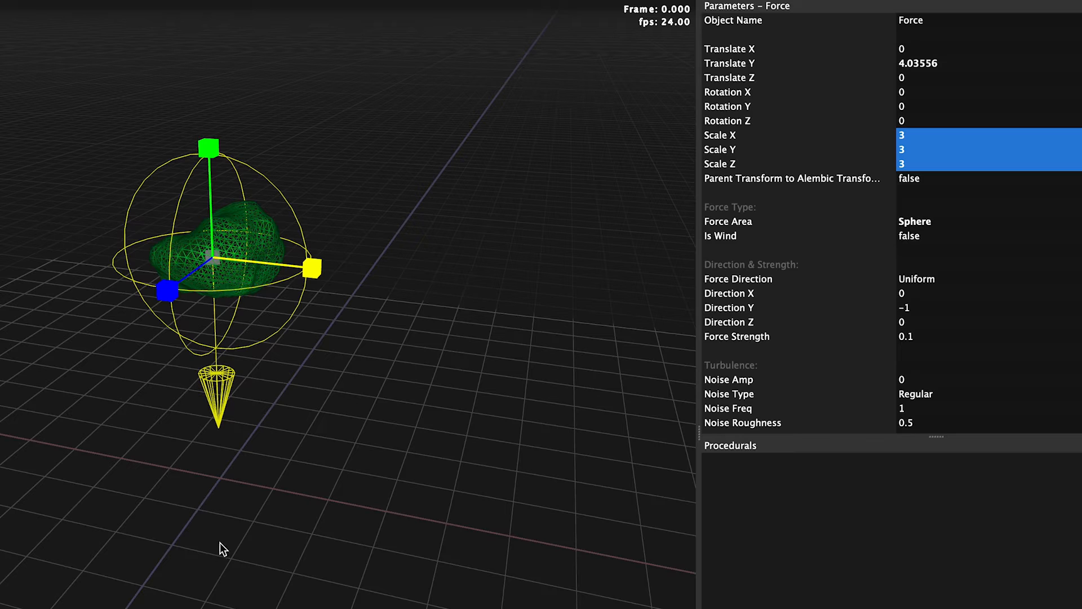
{"action": "key", "text": "q"}
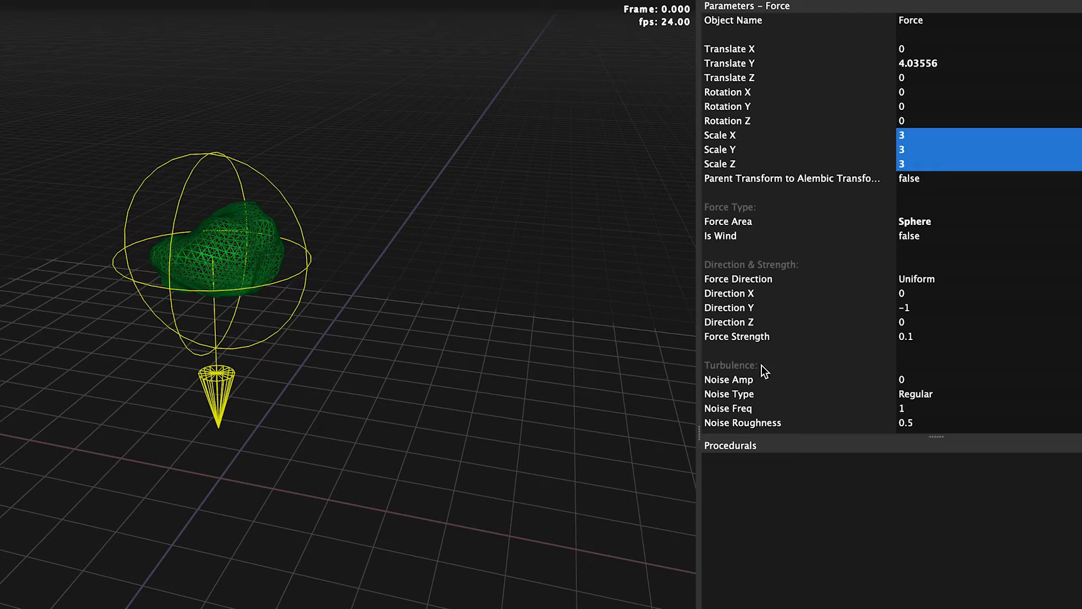
Change the Force Direction of the spherical force to Radial
{"action": "left_click", "coordinate": [958, 285]}
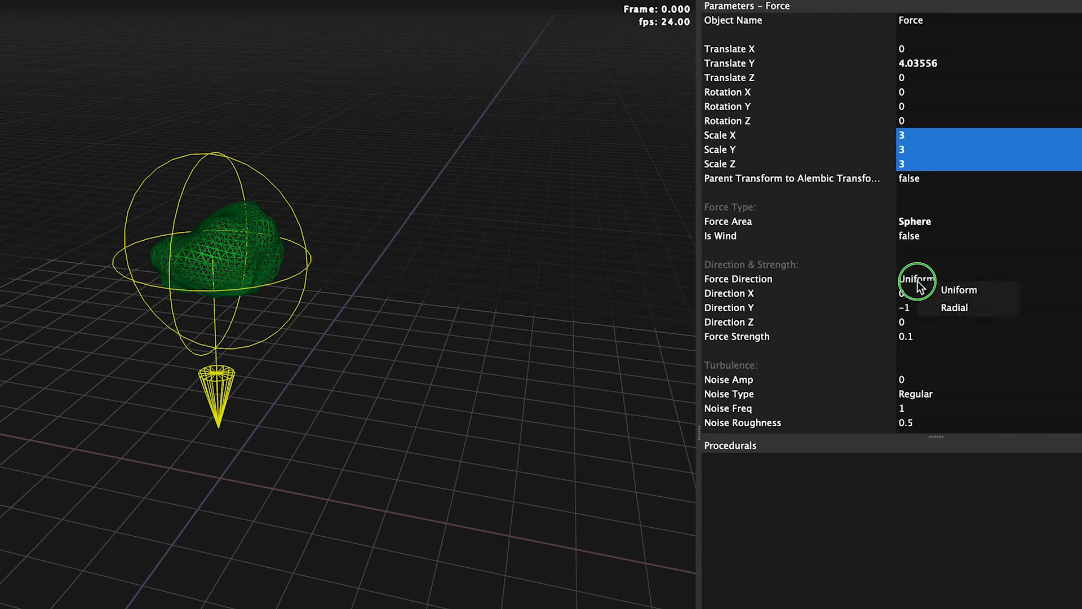
{"action": "left_click", "coordinate": [942, 300]}
{"action": "middle_click_drag", "start_coordinate": [498, 296], "coordinate": [536, 380]}
{"action": "middle_click_drag", "start_coordinate": [537, 356], "coordinate": [478, 355]}
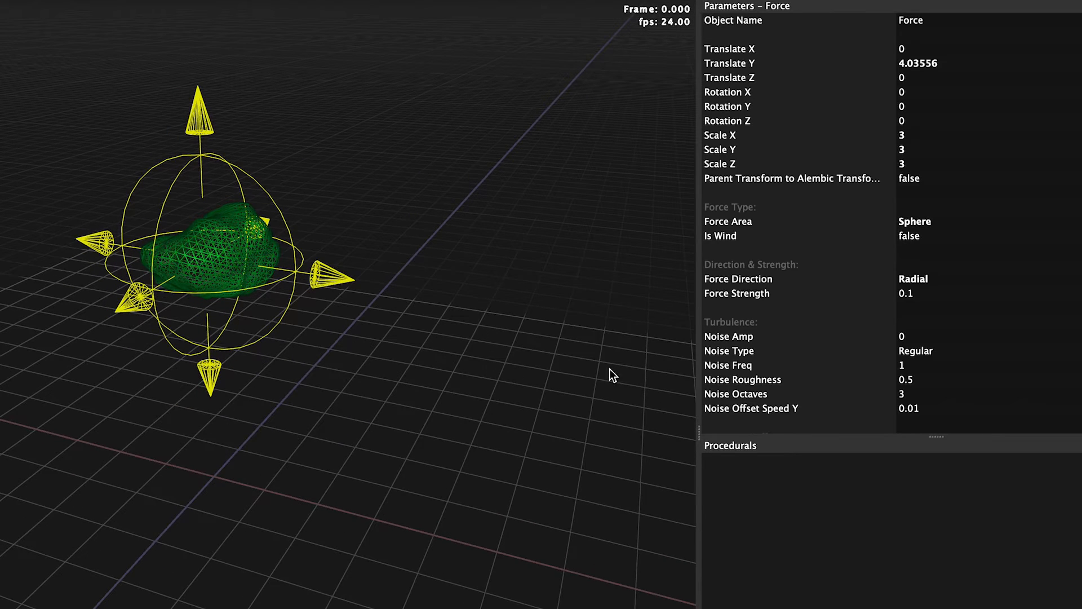
Set the force's Noise Amp to 0.1, run a test simulation, and reset it
{"action": "left_click", "coordinate": [929, 339]}
{"action": "left_click", "coordinate": [930, 339]}
{"action": "type", "text": "0.1"}
{"action": "key", "text": "Return"}
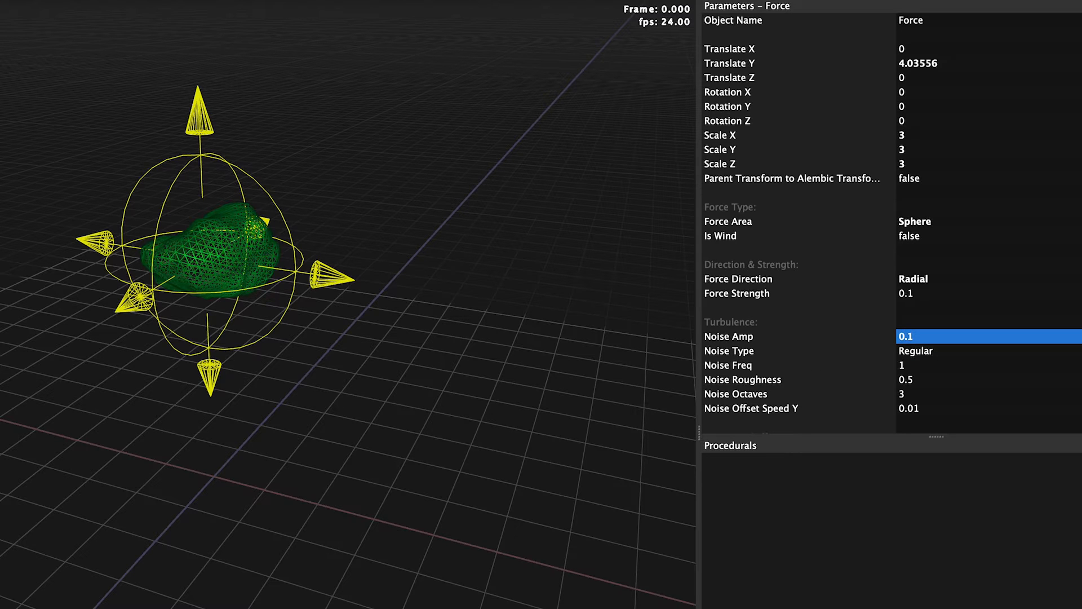
{"action": "key", "text": "space"}
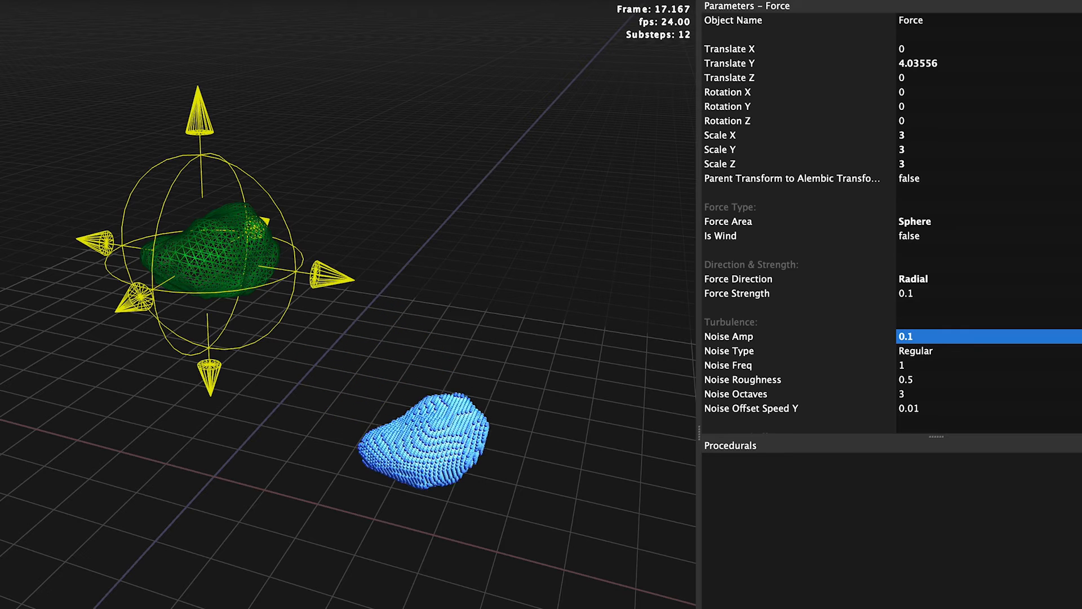
{"action": "key", "text": "space"}
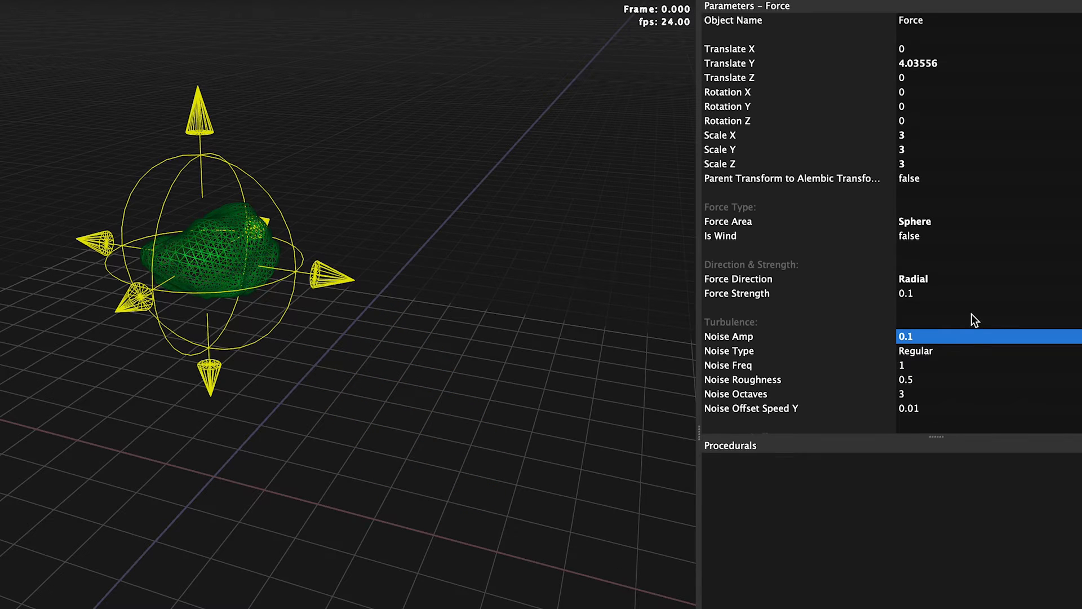
Set the drag/wind effect strength for Largest Clumps to 100, then simulate the result and reset
{"action": "scroll", "coordinate": [972, 315], "scroll_direction": "down", "scroll_amount": 5}
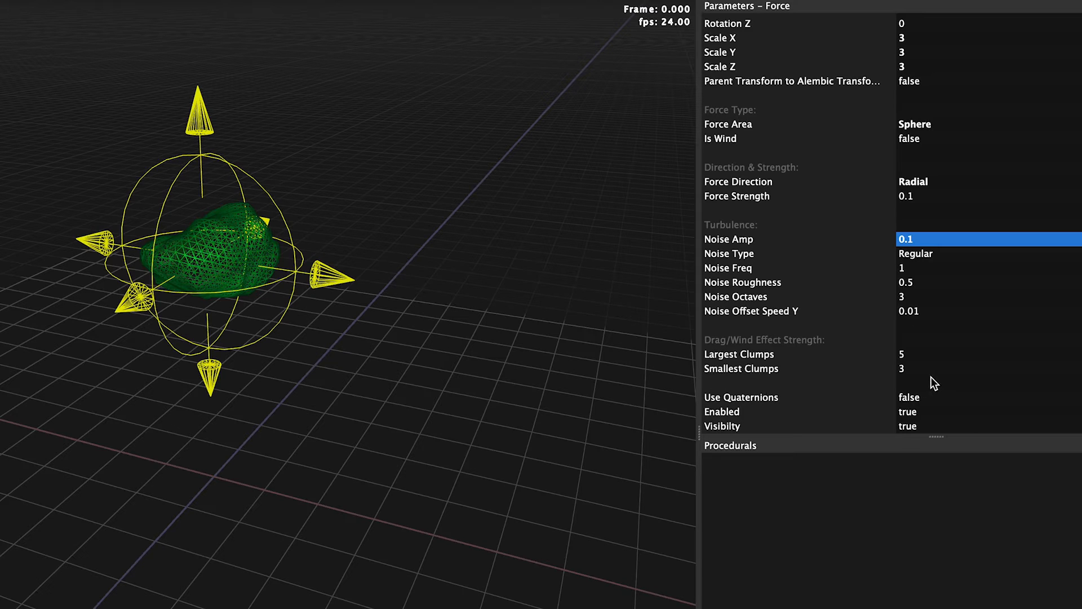
{"action": "left_click", "coordinate": [928, 354]}
{"action": "left_click", "coordinate": [925, 354]}
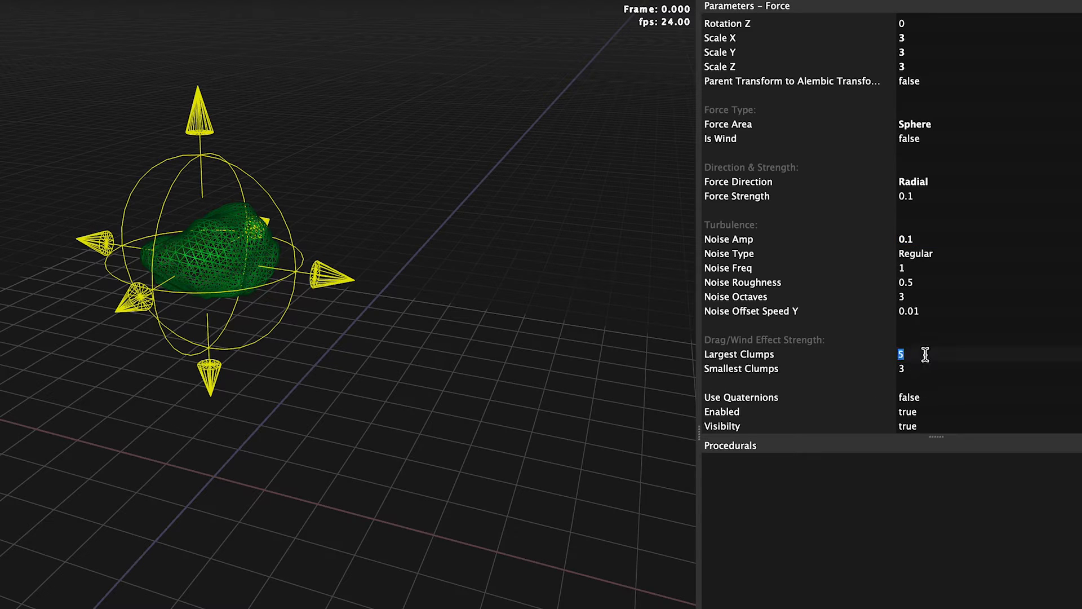
{"action": "type", "text": "100"}
{"action": "key", "text": "Return"}
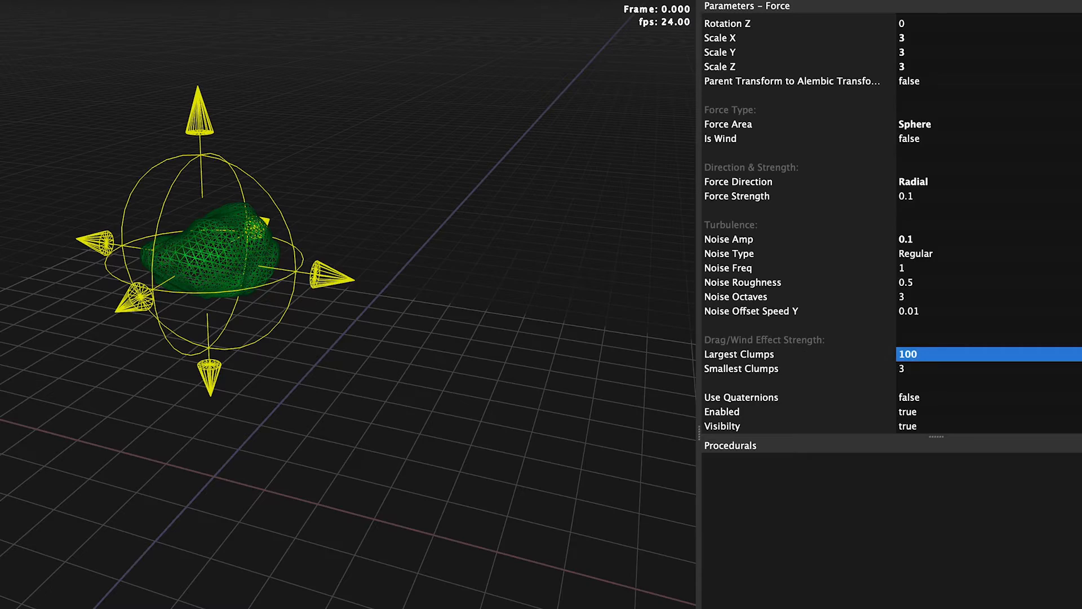
{"action": "key", "text": "space"}
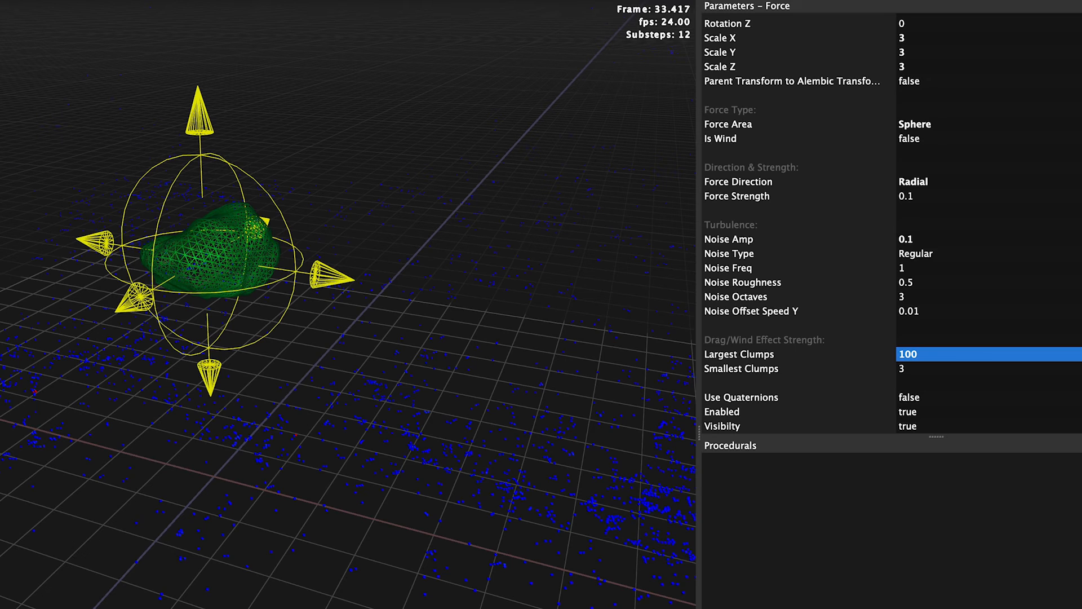
{"action": "key", "text": "space"}
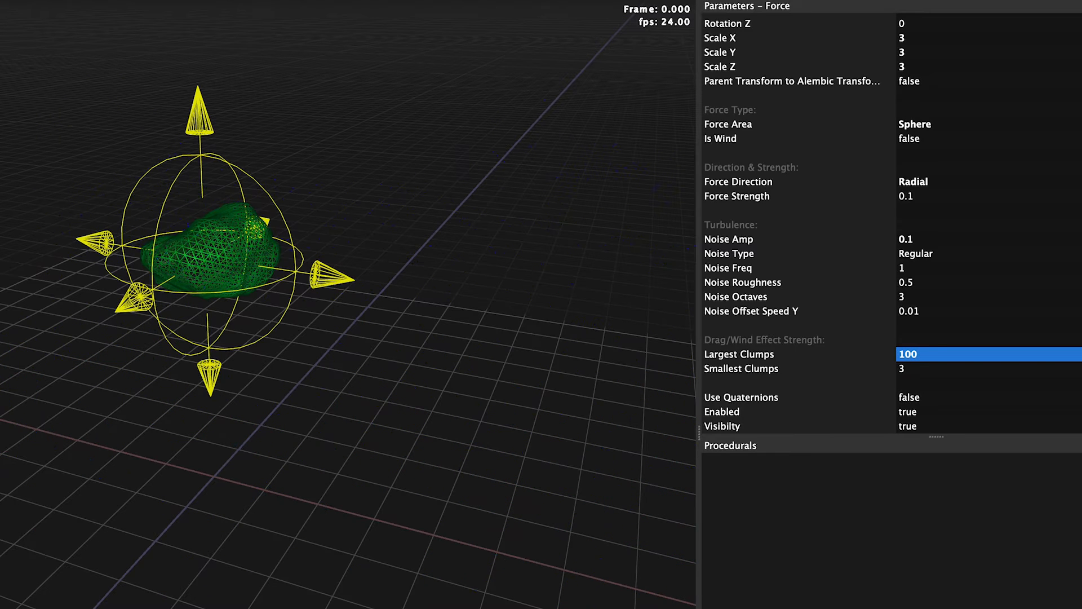
Set the radial force's Force Strength to 0.005
{"action": "double_click", "coordinate": [922, 199]}
{"action": "left_click", "coordinate": [923, 200]}
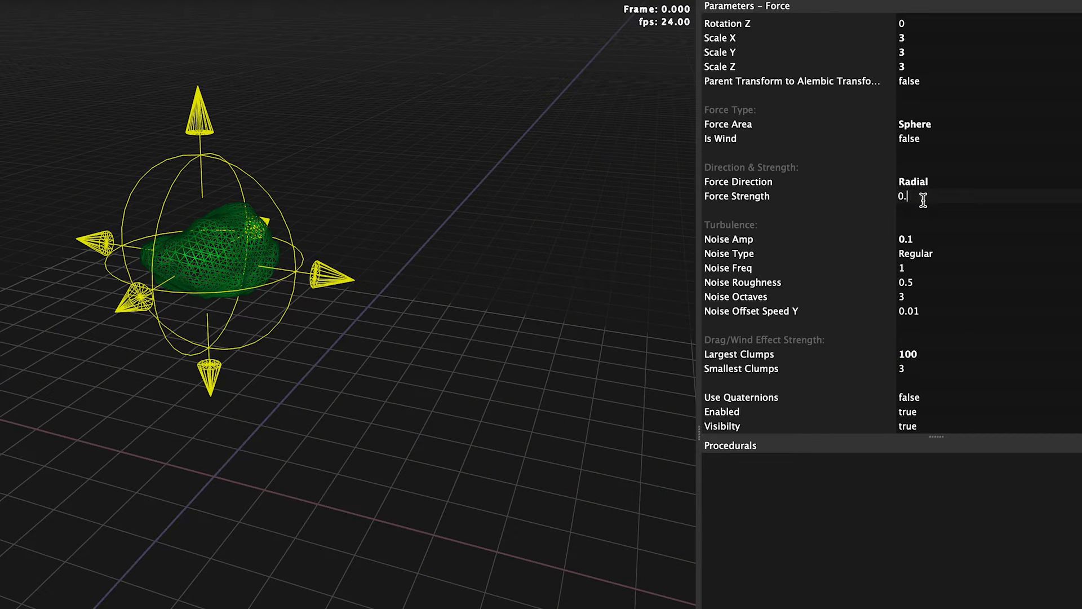
{"action": "key", "text": "Return"}
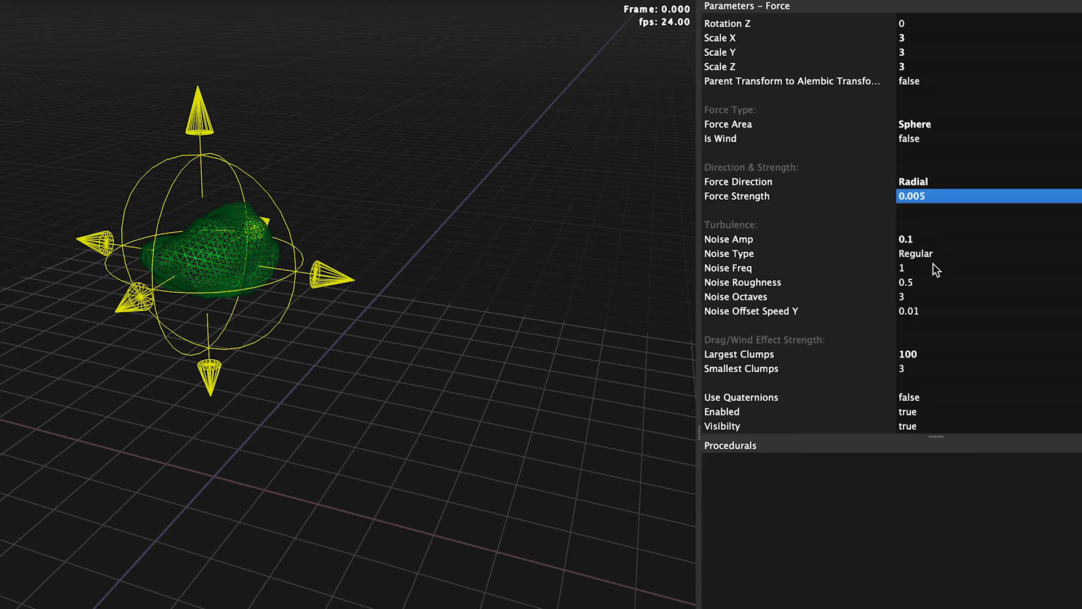
Set the force's Noise Amp to 0.05 and simulate to view the breakup of the rock
{"action": "double_click", "coordinate": [925, 241]}
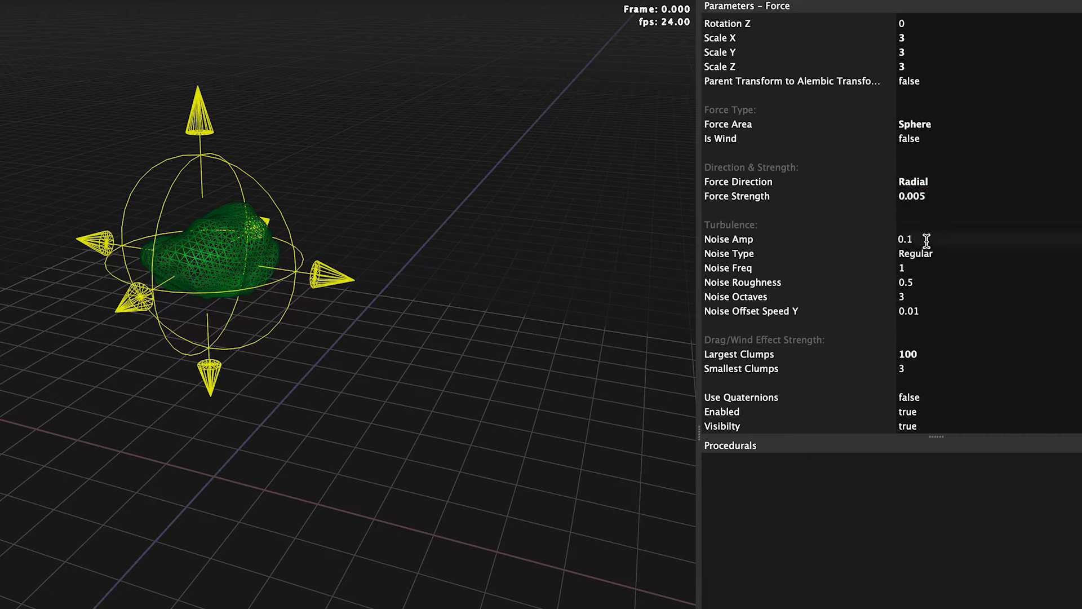
{"action": "type", "text": "5"}
{"action": "key", "text": "Return"}
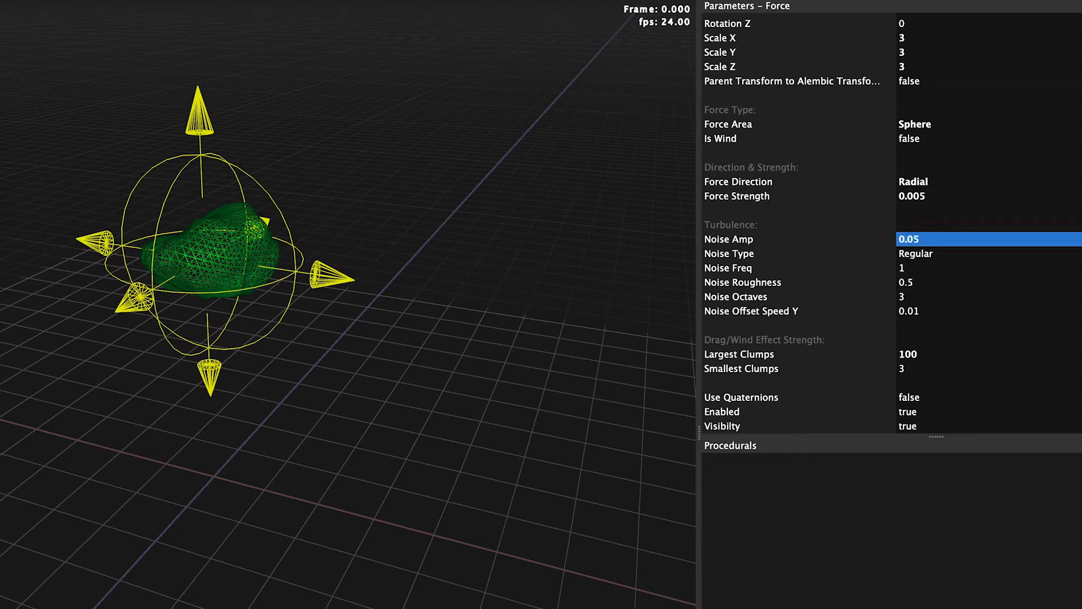
{"action": "key", "text": "space"}
{"action": "mouse_move", "coordinate": [344, 586]}
{"action": "middle_mouse_down"}
{"action": "mouse_move", "coordinate": [273, 601]}
{"action": "mouse_move", "coordinate": [351, 585]}
{"action": "middle_mouse_up"}
Lower the force's Noise Amp to 0.01 and run the simulation again
{"action": "double_click", "coordinate": [942, 241]}
{"action": "key", "text": "BackSpace"}
{"action": "type", "text": "1"}
{"action": "key", "text": "Return"}
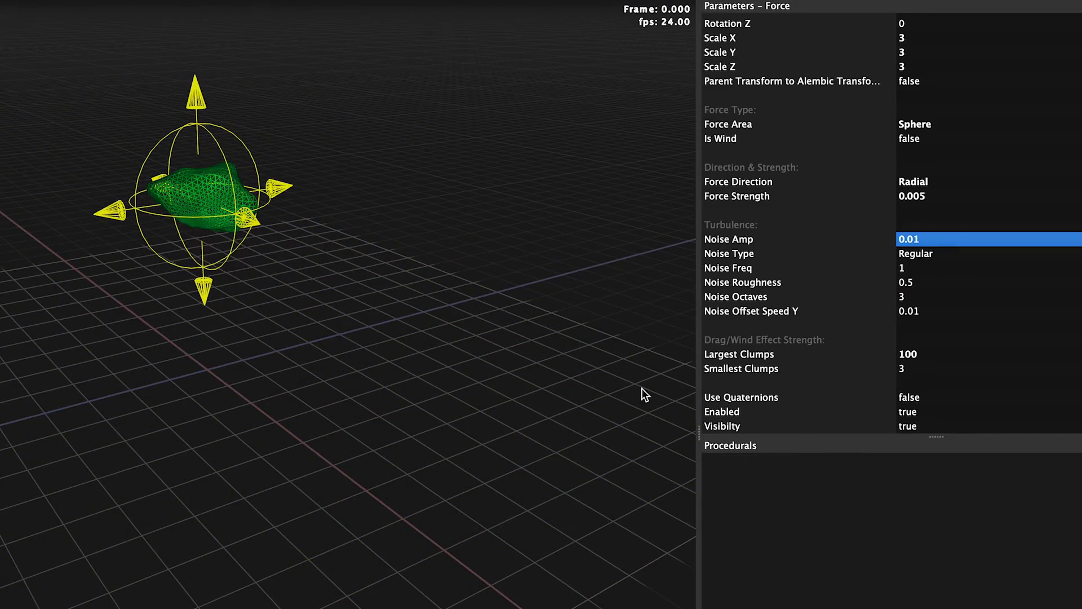
{"action": "key", "text": "space"}
Raise the force's Noise Amp to 0.025 and simulate, viewing the debris from another angle
{"action": "double_click", "coordinate": [941, 241]}
{"action": "key", "text": "BackSpace"}
{"action": "type", "text": "25"}
{"action": "key", "text": "Return"}
{"action": "key", "text": "space"}
{"action": "middle_click_drag", "start_coordinate": [154, 548], "coordinate": [386, 507]}
Set the force's Noise Freq to 2 and Noise Amp to 0.05
{"action": "double_click", "coordinate": [916, 268]}
{"action": "type", "text": "2"}
{"action": "key", "text": "Return"}
{"action": "double_click", "coordinate": [933, 241]}
{"action": "type", "text": "0.05"}
{"action": "key", "text": "Return"}
Simulate, shift the force slightly along X to a Translate X of about 0.17, and reset the simulation
{"action": "key", "text": "space"}
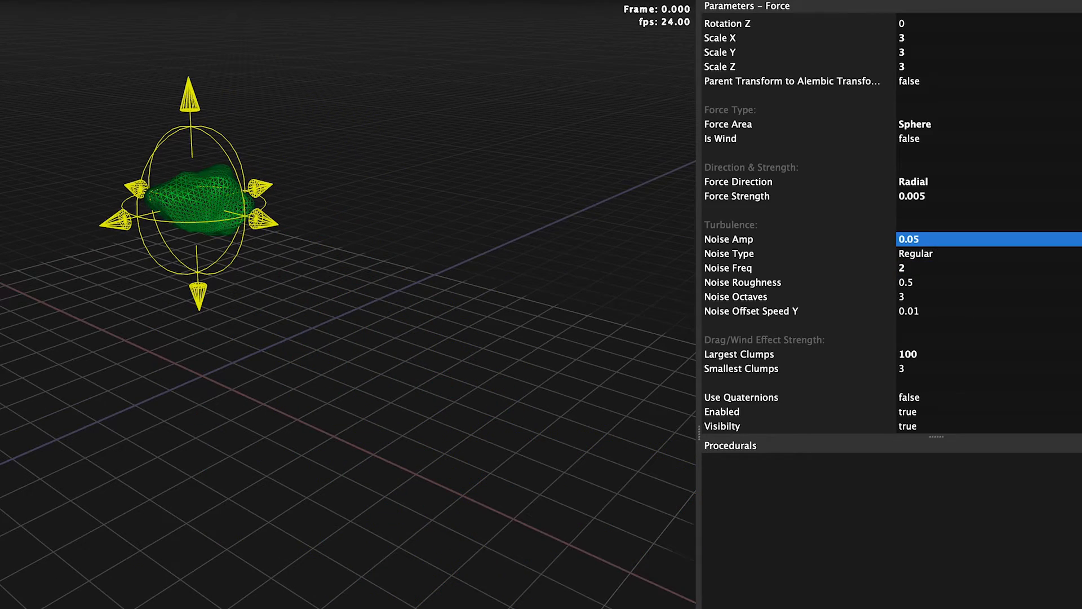
{"action": "middle_click_drag", "start_coordinate": [232, 452], "coordinate": [267, 411]}
{"action": "key", "text": "w"}
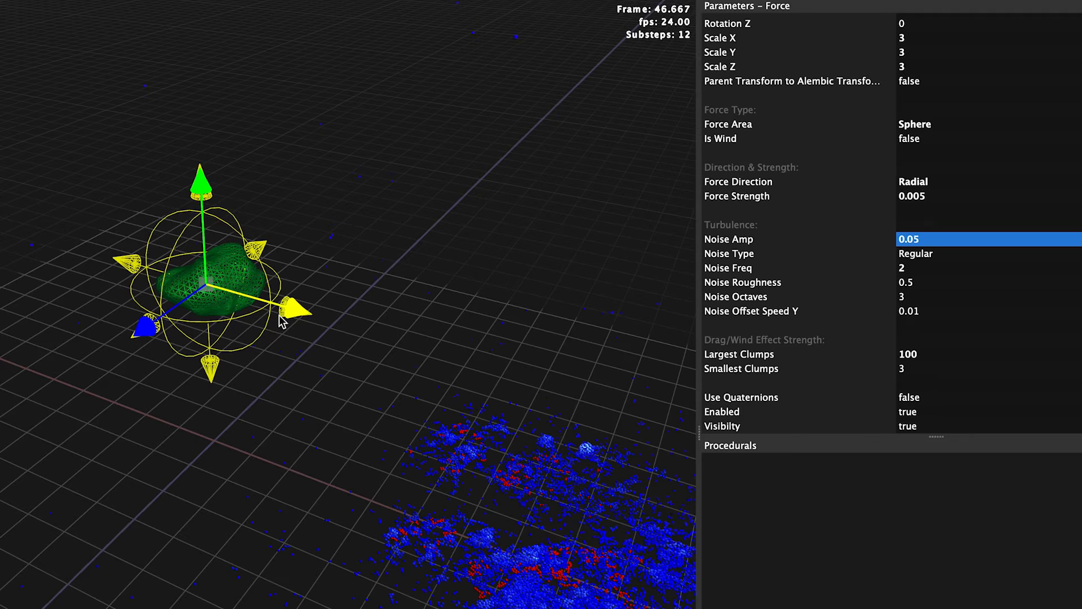
{"action": "left_click_drag", "start_coordinate": [289, 313], "coordinate": [296, 316]}
{"action": "key", "text": "q"}
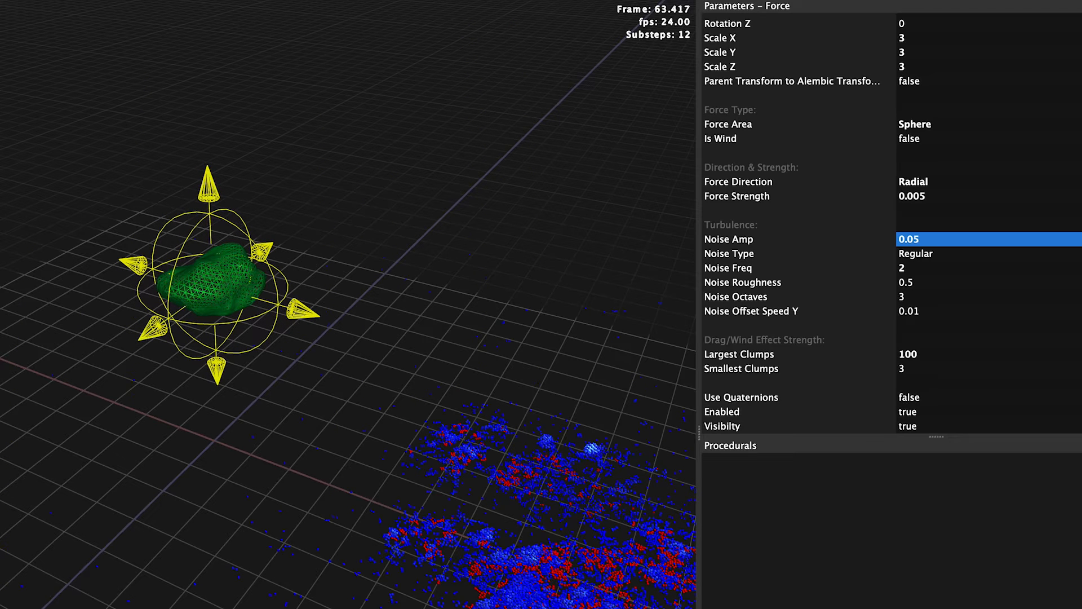
{"action": "key", "text": "Home"}
{"action": "middle_click_drag", "start_coordinate": [225, 473], "coordinate": [259, 519]}
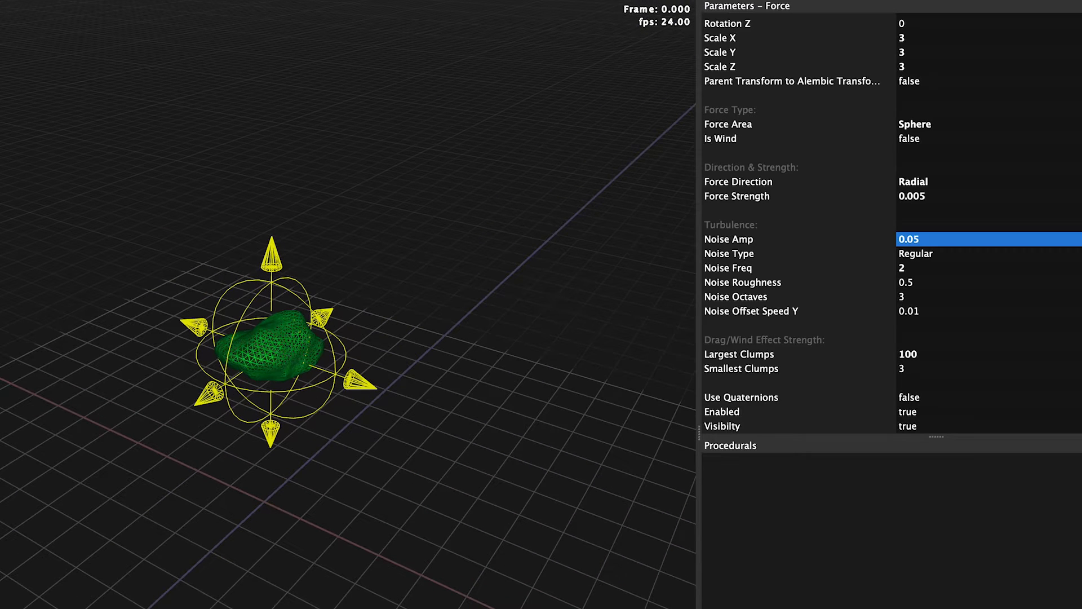
Set the Resolution of the granular particle system to 50
{"action": "left_click", "coordinate": [41, 35]}
{"action": "scroll", "coordinate": [869, 128], "scroll_direction": "up", "scroll_amount": 3}
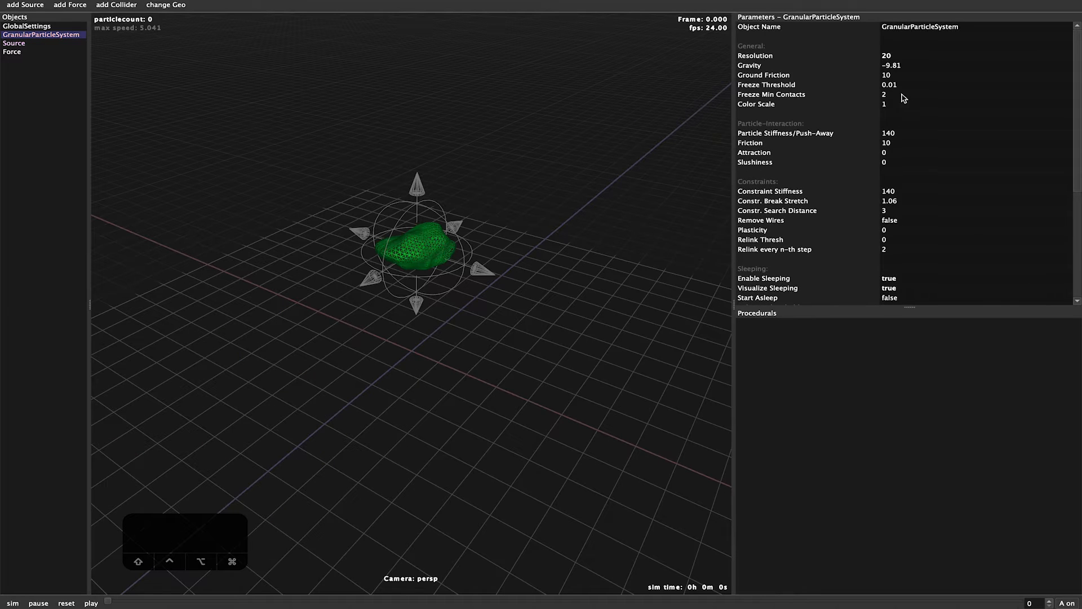
{"action": "left_click", "coordinate": [902, 56]}
{"action": "type", "text": "50"}
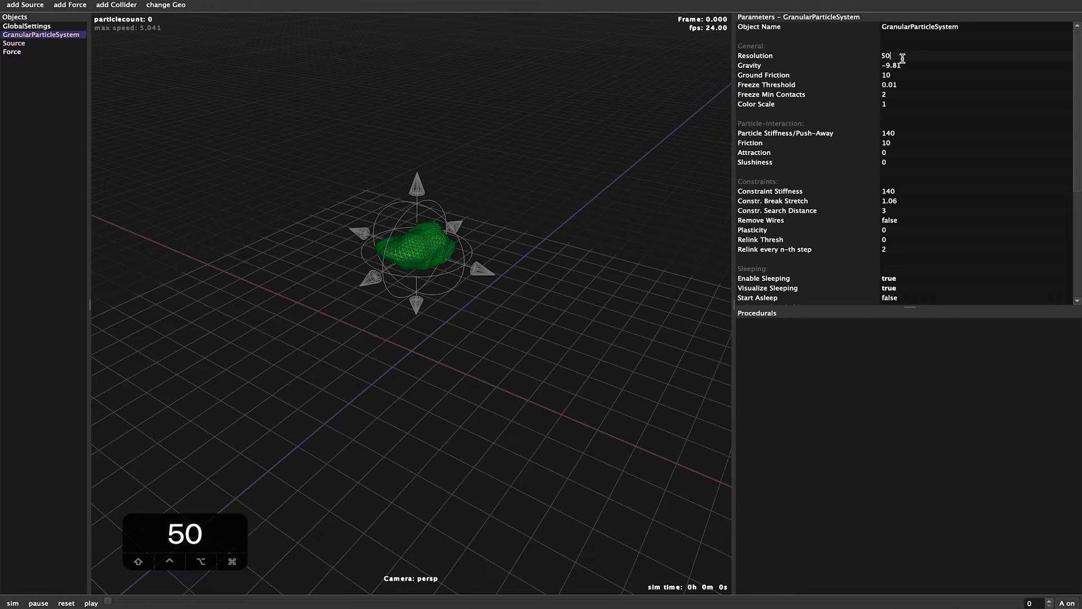
{"action": "key", "text": "Return"}
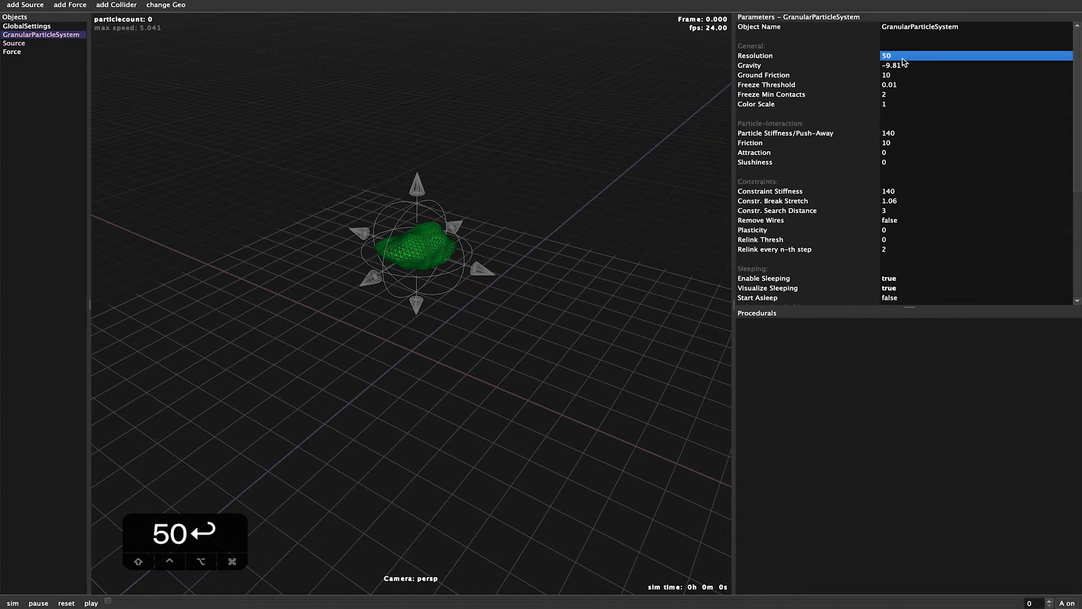
Simulate the rock at the higher resolution, inspect the particle burst, and reset the simulation
{"action": "left_click", "coordinate": [12, 602]}
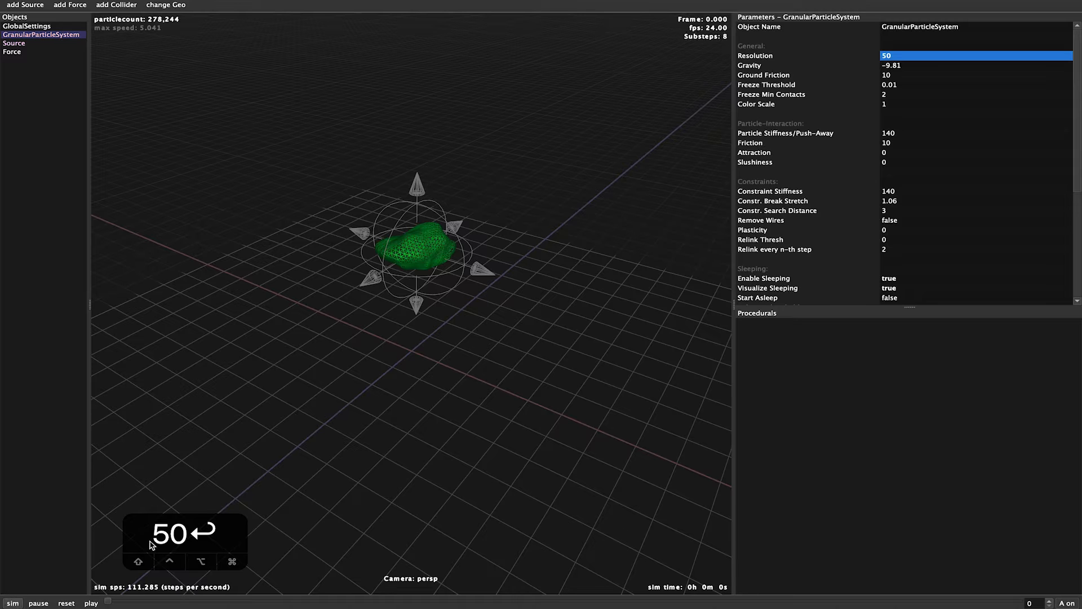
{"action": "left_click_drag", "start_coordinate": [458, 467], "coordinate": [505, 442], "text": "alt"}
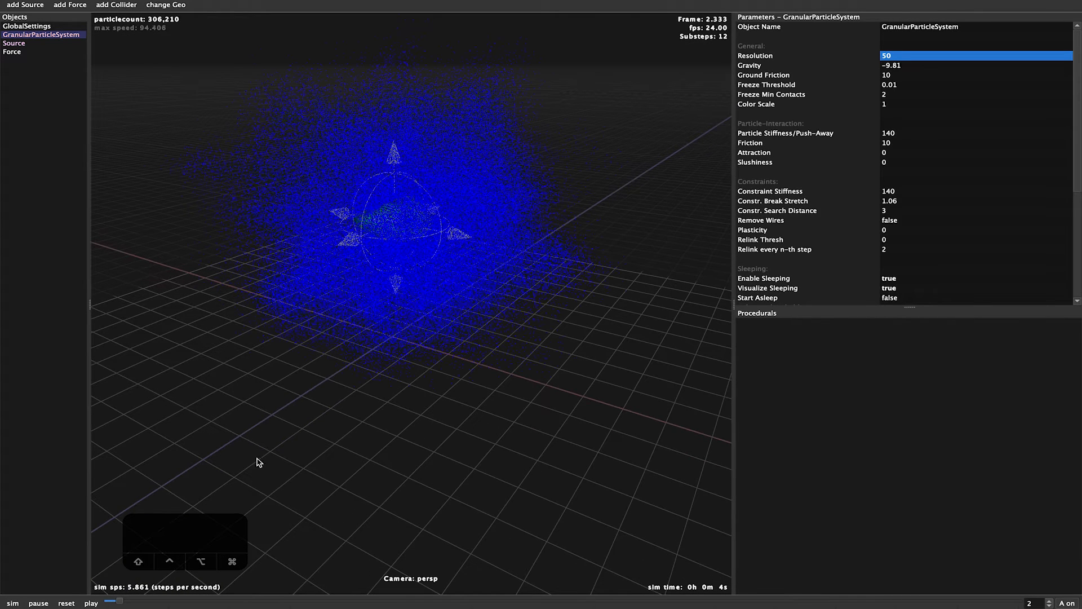
{"action": "left_click", "coordinate": [67, 603]}
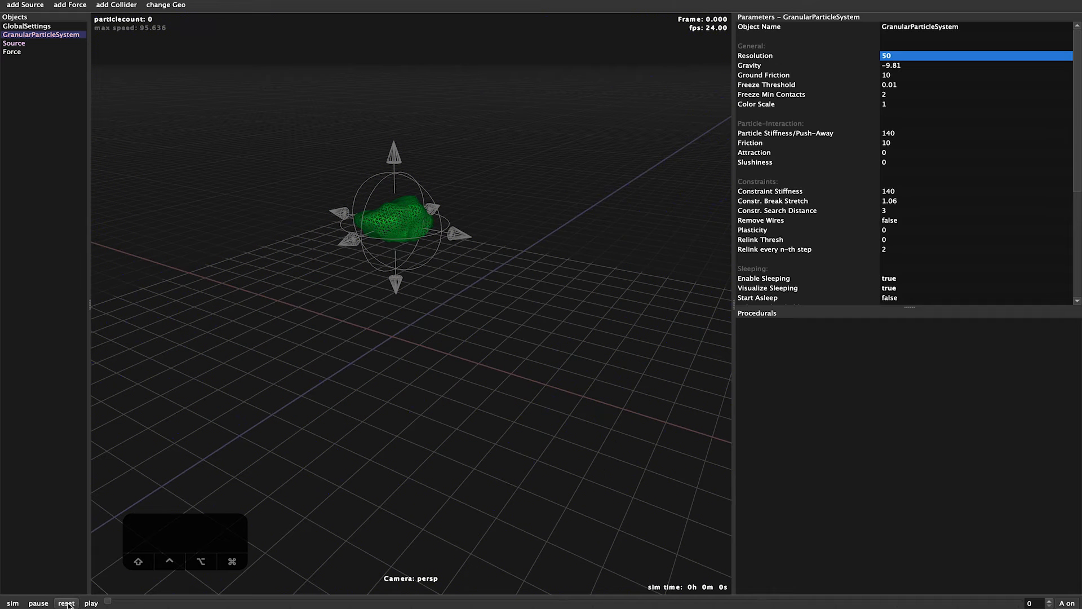
Set the force's Force Strength to 0.0001 and Noise Amp to 0.001
{"action": "left_click", "coordinate": [13, 51]}
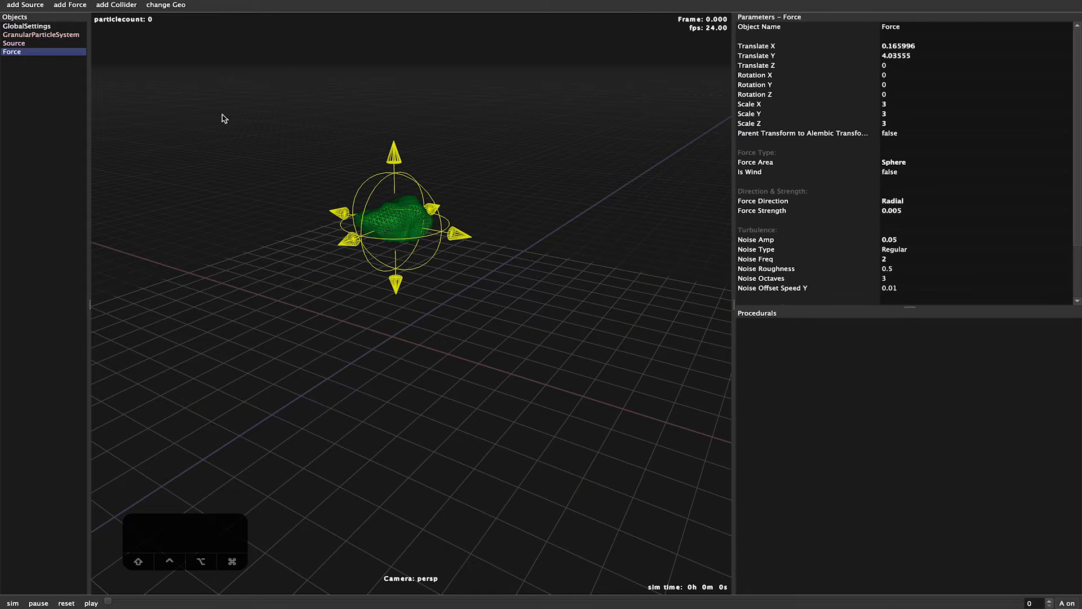
{"action": "double_click", "coordinate": [916, 213]}
{"action": "left_click", "coordinate": [916, 209]}
{"action": "key", "text": "BackSpace"}
{"action": "type", "text": "01"}
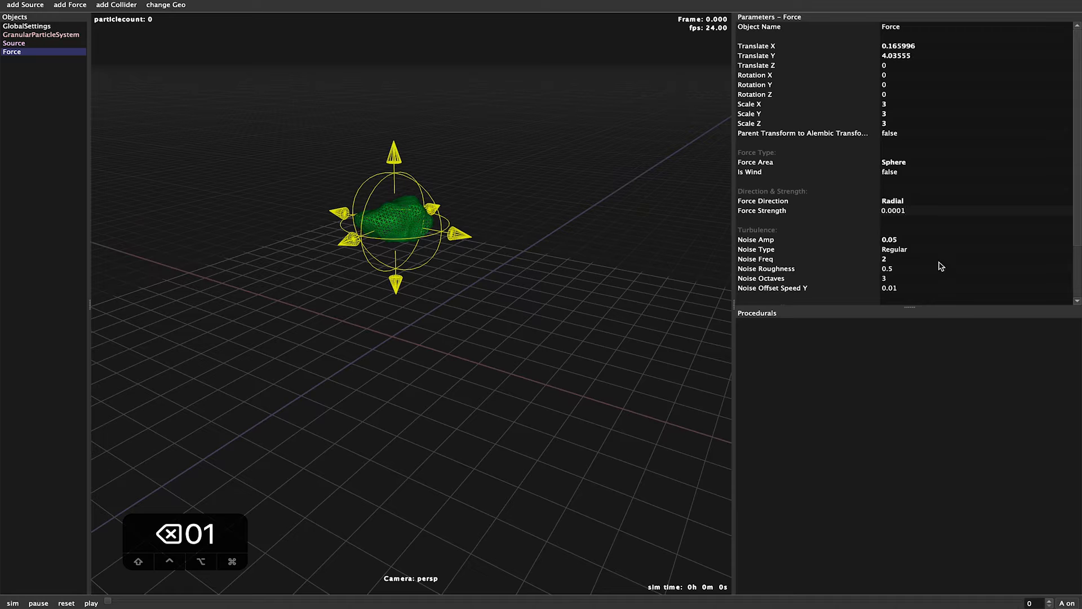
{"action": "left_click", "coordinate": [923, 240]}
{"action": "key", "text": "BackSpace"}
{"action": "type", "text": "01"}
{"action": "key", "text": "Return"}
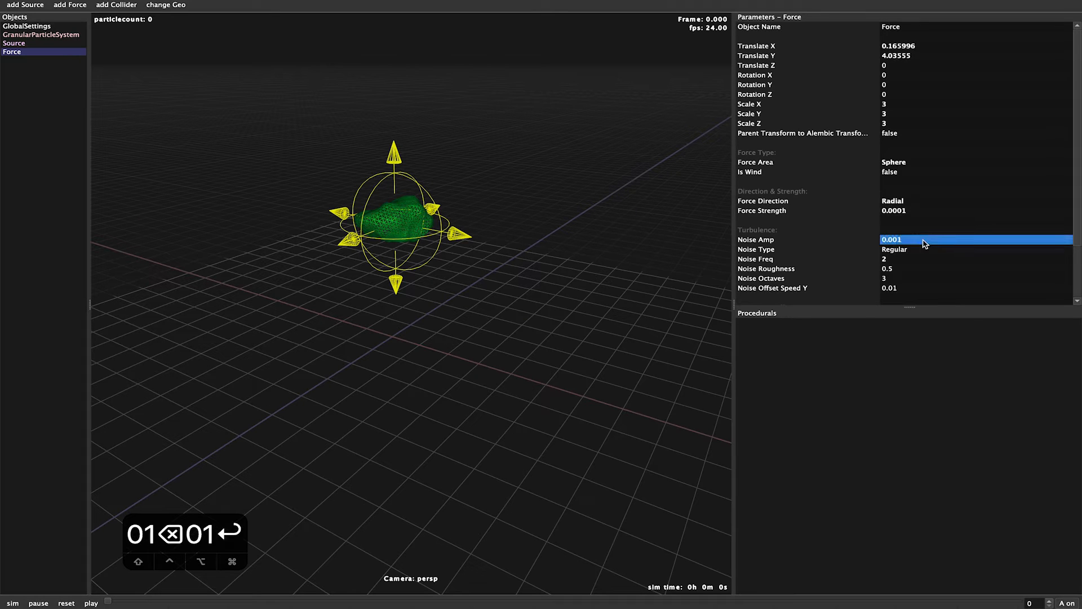
Simulate the rock with the weaker force and noise, inspect the break-up from several angles, and reset the simulation
{"action": "left_click", "coordinate": [12, 603]}
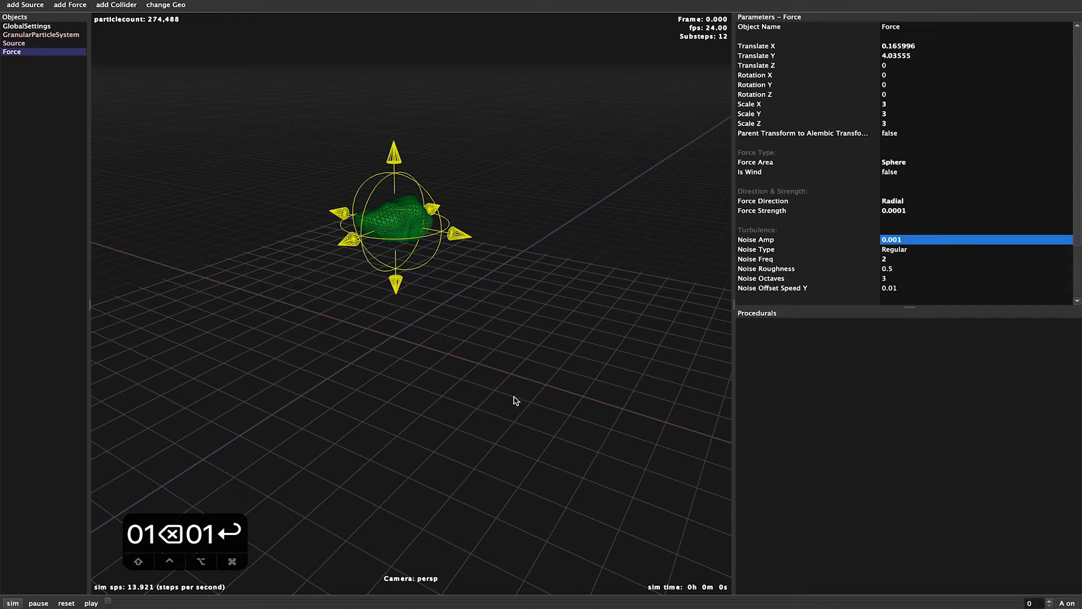
{"action": "left_click", "coordinate": [515, 365]}
{"action": "left_click_drag", "start_coordinate": [514, 363], "coordinate": [433, 315], "text": "alt"}
{"action": "right_click_drag", "start_coordinate": [433, 315], "coordinate": [465, 311], "text": "alt"}
{"action": "middle_click_drag", "start_coordinate": [465, 312], "coordinate": [466, 357], "text": "alt"}
{"action": "right_click_drag", "start_coordinate": [466, 357], "coordinate": [476, 379], "text": "alt"}
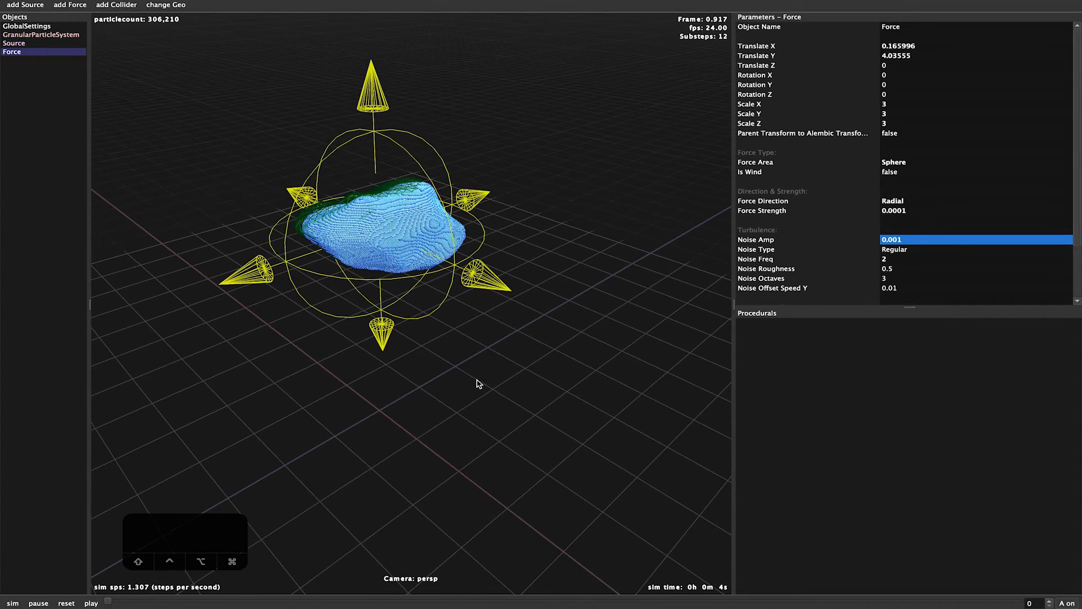
{"action": "left_click_drag", "start_coordinate": [491, 384], "coordinate": [455, 381], "text": "alt"}
{"action": "right_click_drag", "start_coordinate": [455, 381], "coordinate": [490, 431], "text": "alt"}
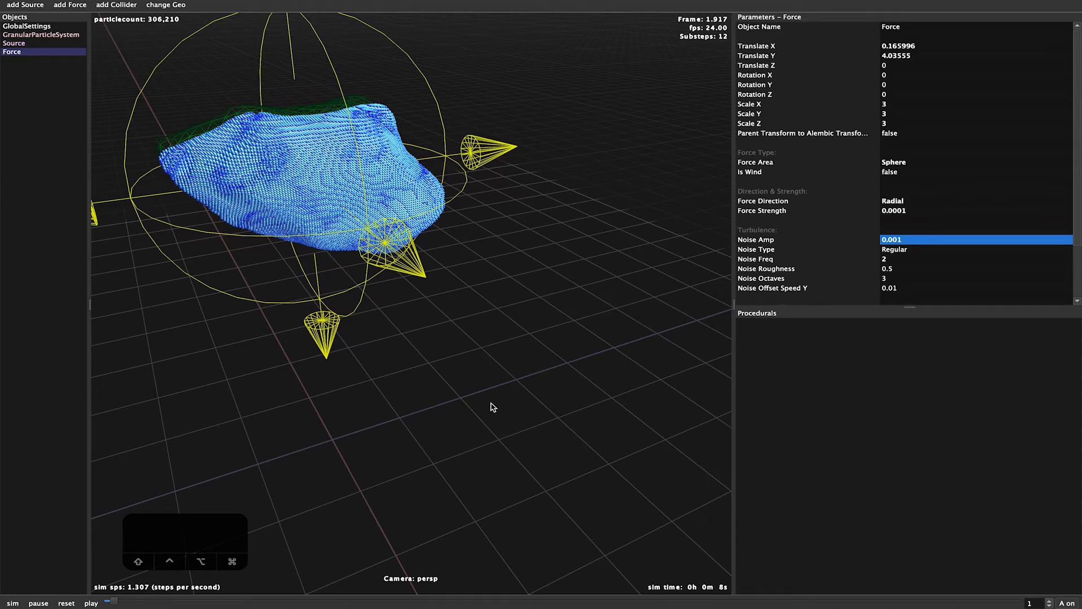
{"action": "left_click_drag", "start_coordinate": [500, 413], "coordinate": [471, 425], "text": "alt"}
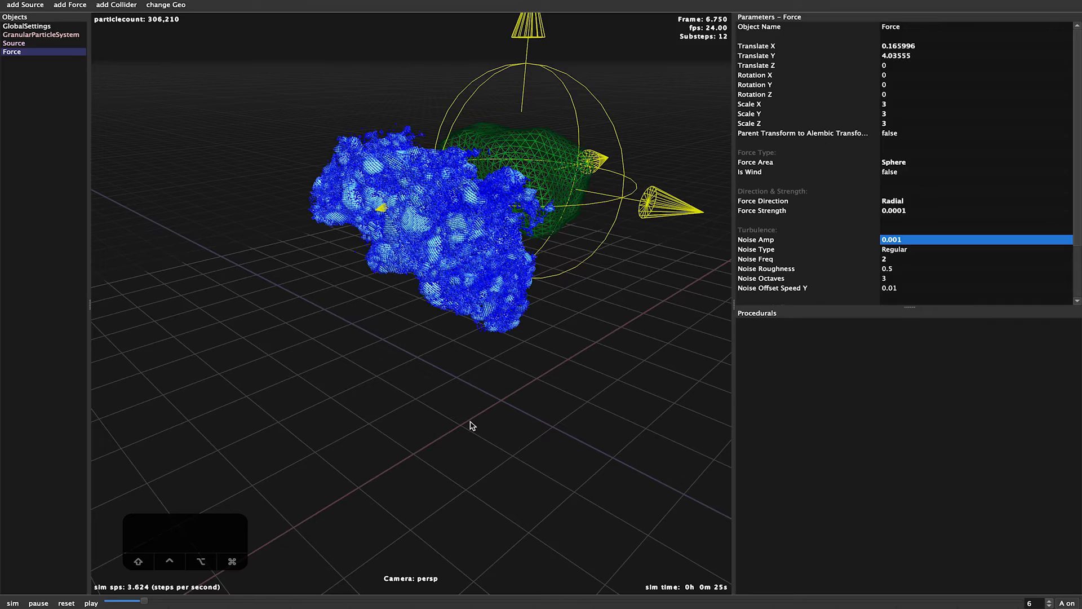
{"action": "left_click_drag", "start_coordinate": [377, 429], "coordinate": [529, 432], "text": "alt"}
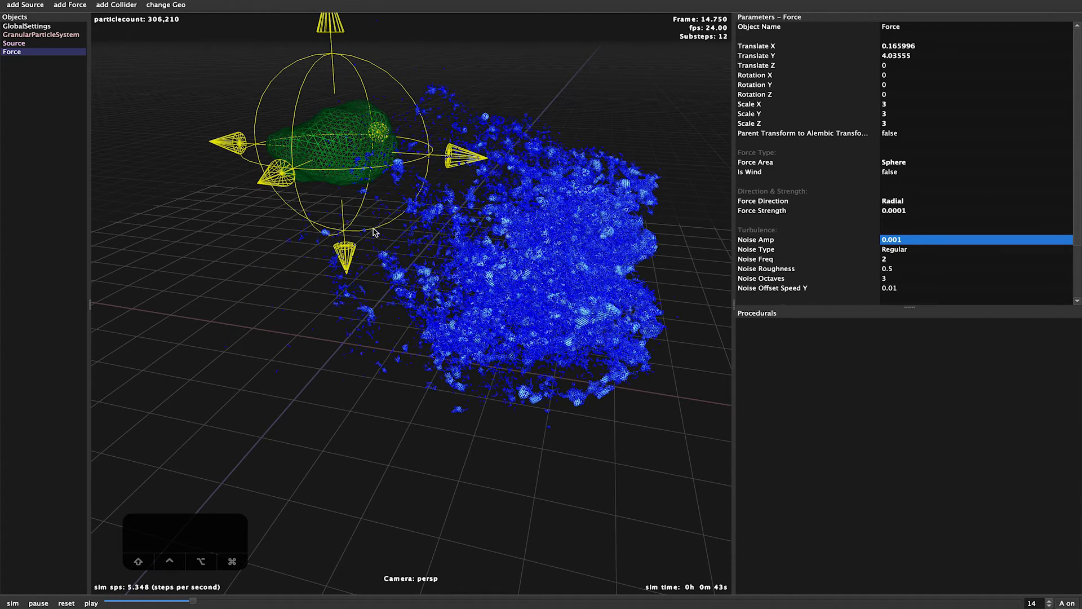
{"action": "left_click", "coordinate": [71, 604]}
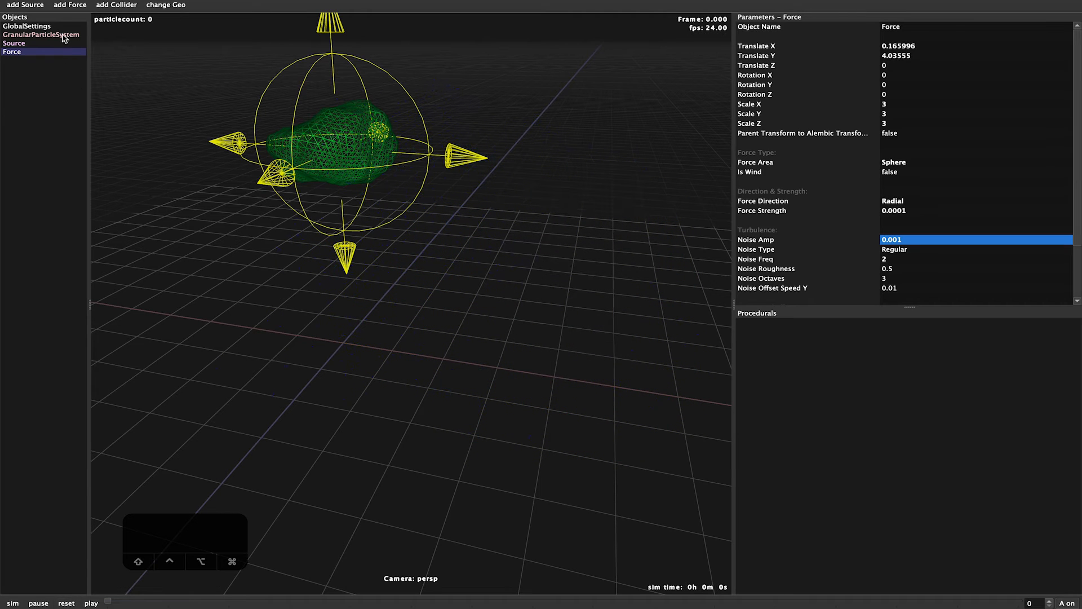
Add a second force to the scene and rename it "Force - Drag"
{"action": "left_click", "coordinate": [64, 36]}
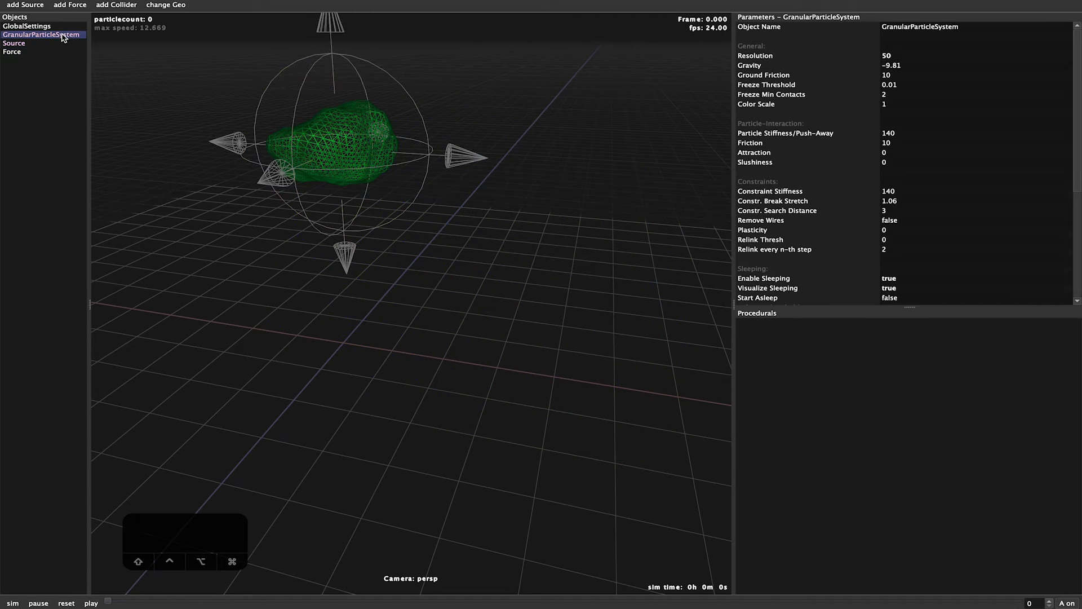
{"action": "left_click", "coordinate": [71, 6]}
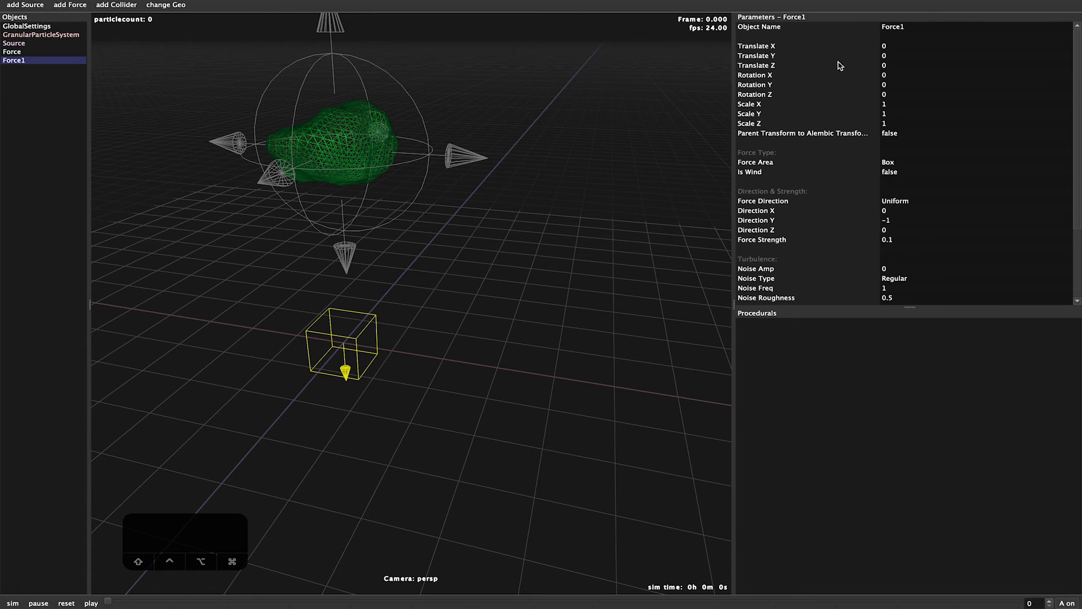
{"action": "double_click", "coordinate": [922, 29]}
{"action": "key", "text": "BackSpace"}
{"action": "type", "text": "- "}
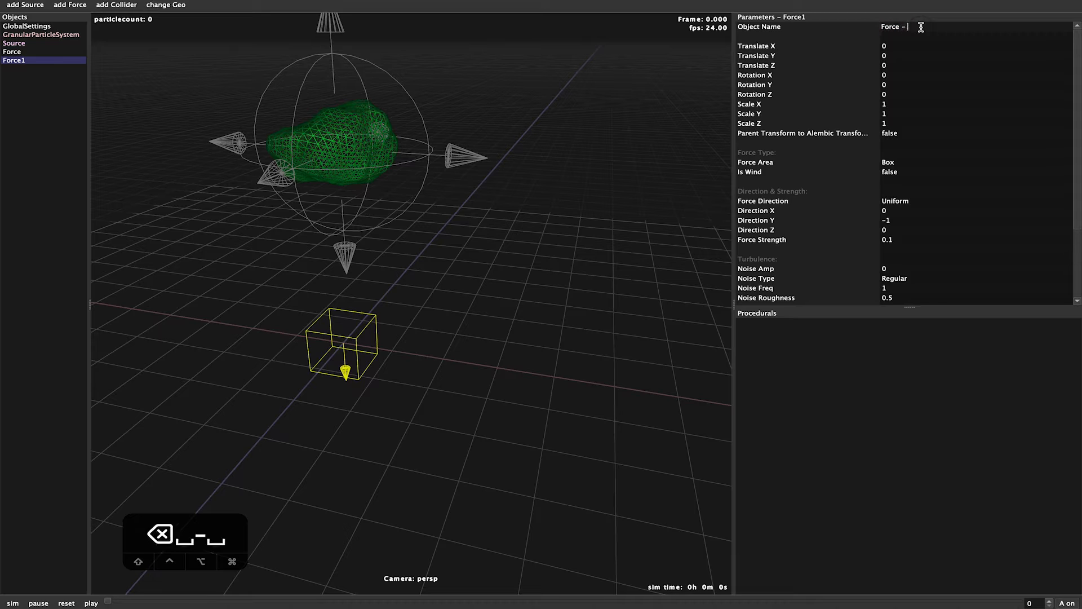
{"action": "type", "text": "Drag"}
{"action": "key", "text": "Return"}
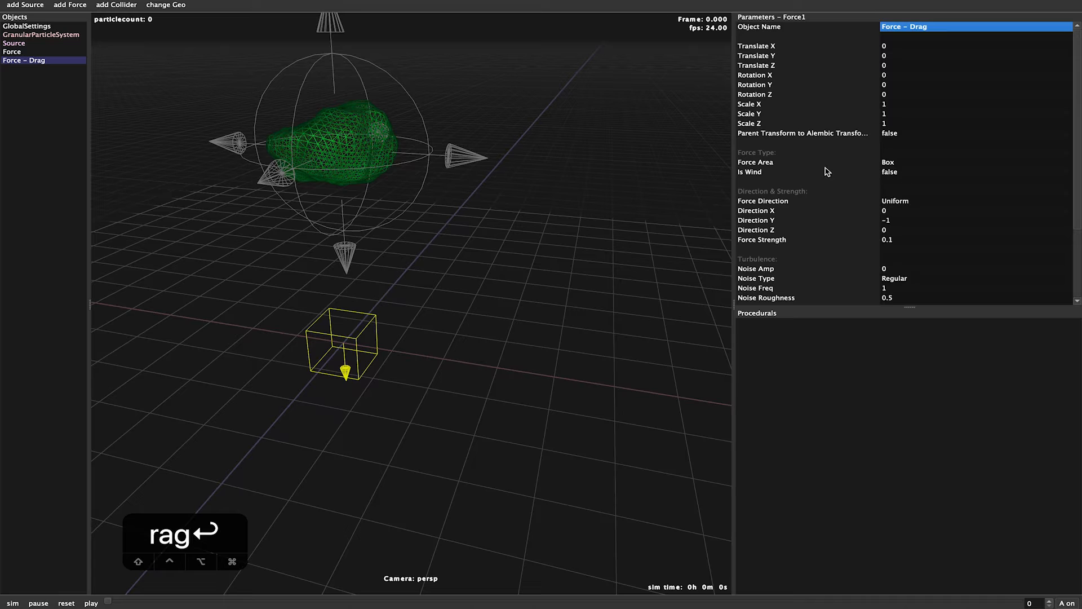
Make the drag force an Unbound wind by enabling Is Wind, and set its Air Thickness to 0.0001
{"action": "left_click", "coordinate": [895, 163]}
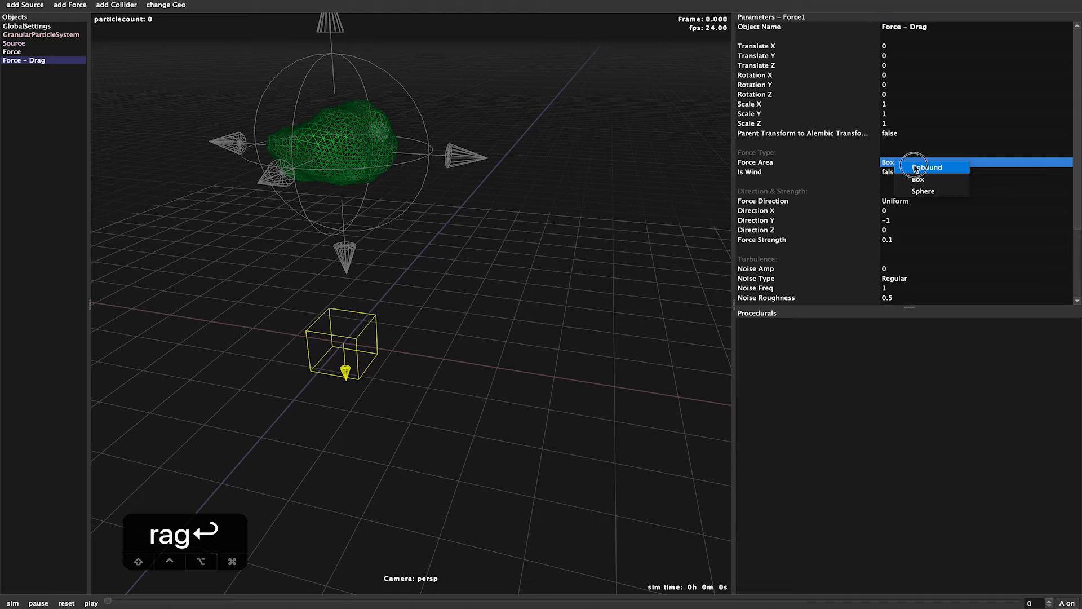
{"action": "left_click", "coordinate": [908, 167]}
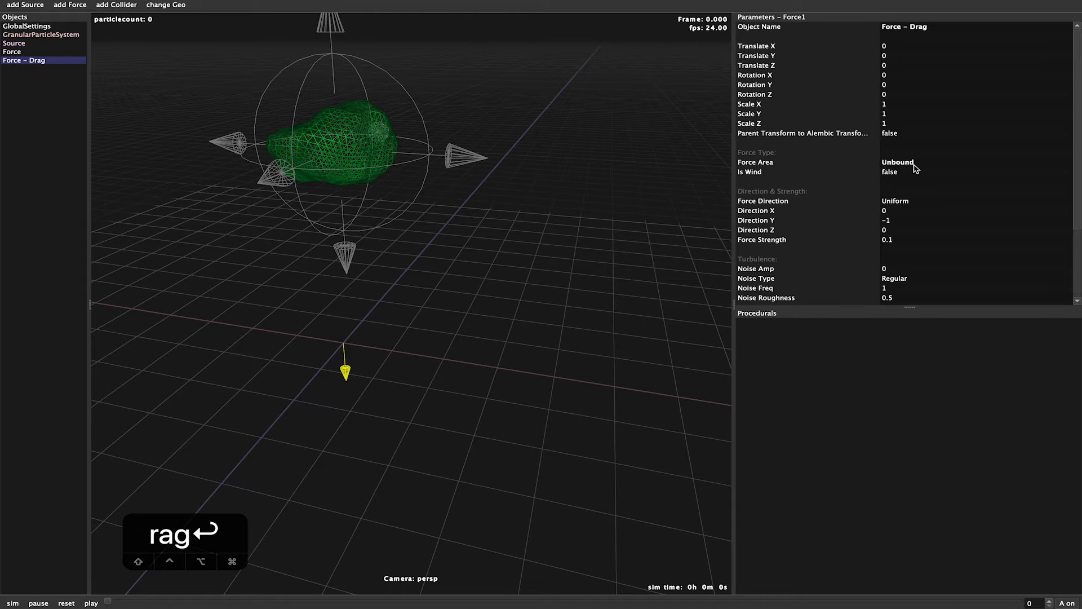
{"action": "left_click", "coordinate": [846, 175]}
{"action": "left_click", "coordinate": [914, 182]}
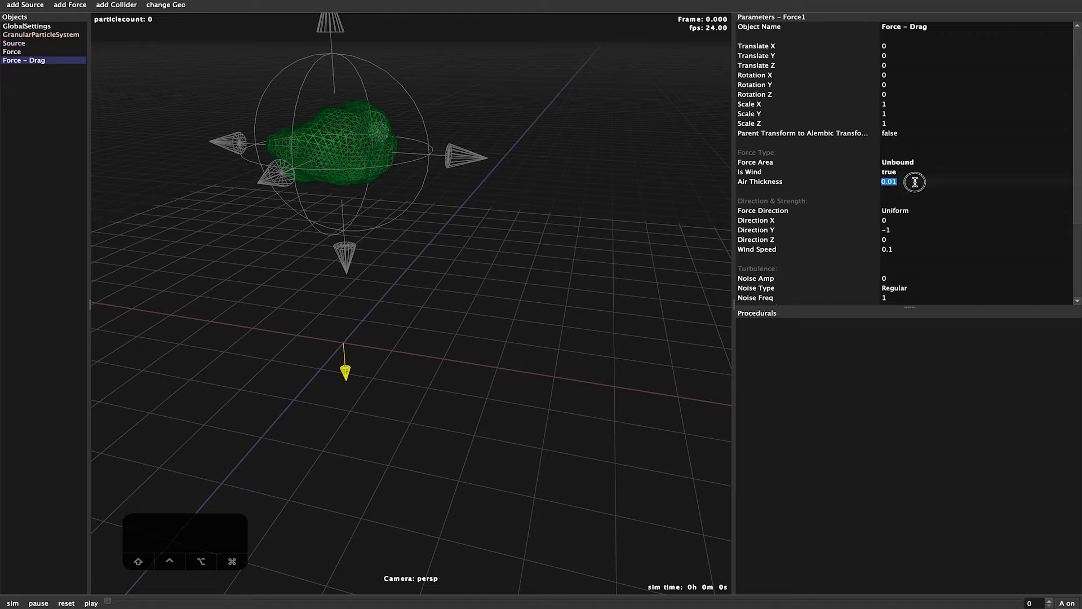
{"action": "key", "text": "Left"}
{"action": "type", "text": "00"}
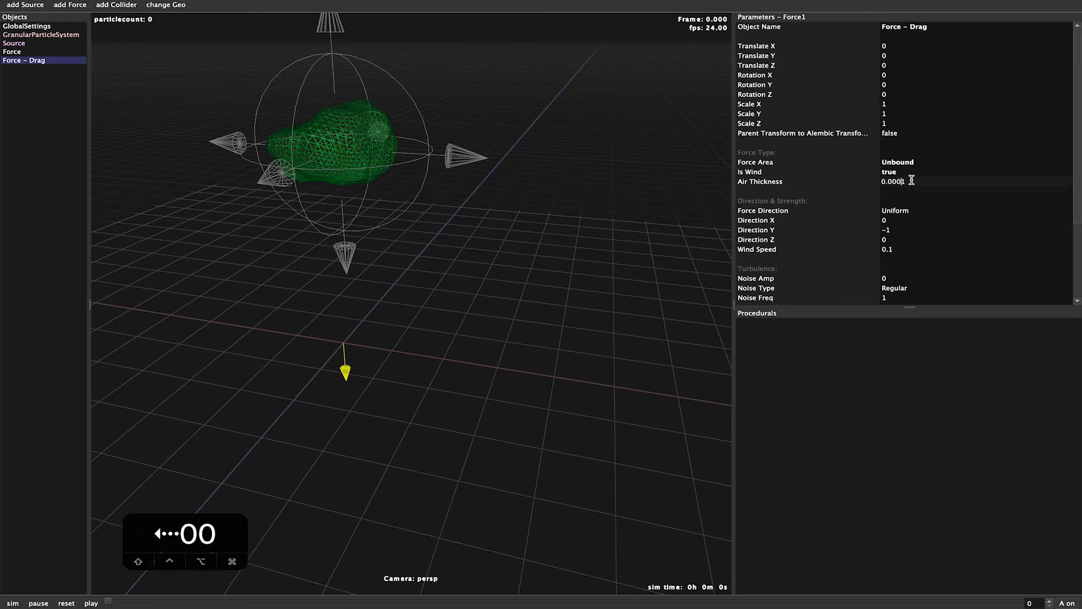
{"action": "key", "text": "Return"}
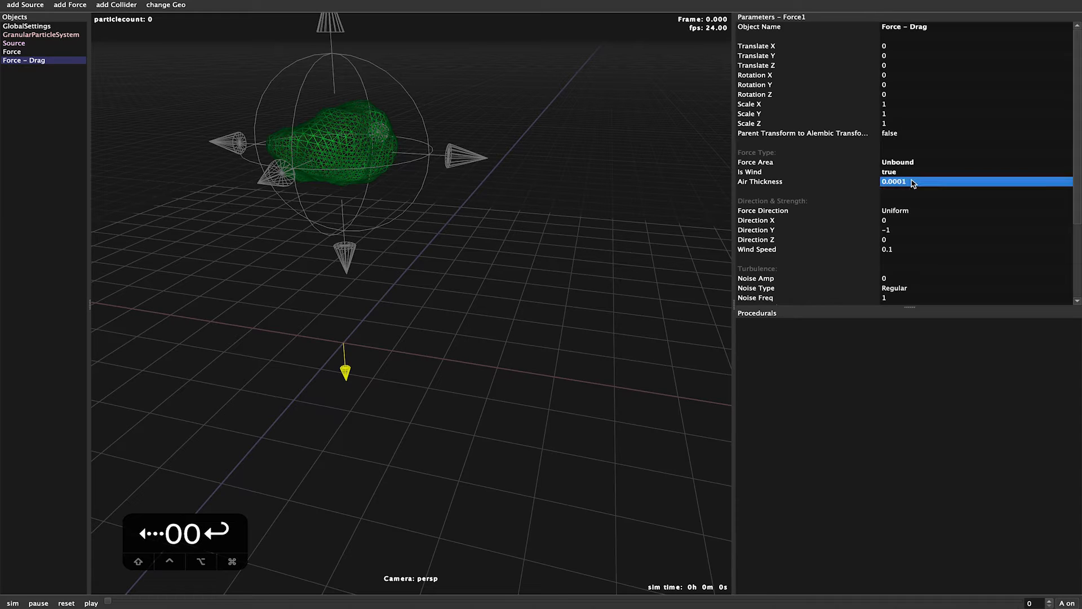
Set the drag force's Wind Speed to 0 and its Smallest Clumps to 1
{"action": "left_click", "coordinate": [909, 249]}
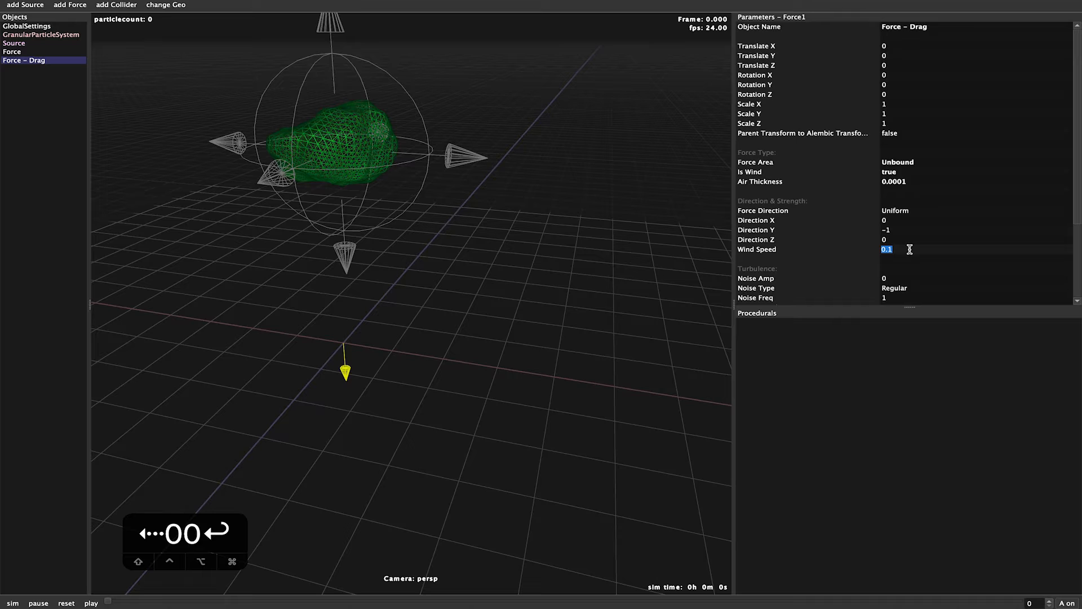
{"action": "type", "text": "0"}
{"action": "key", "text": "Return"}
{"action": "scroll", "coordinate": [911, 253], "scroll_direction": "down", "scroll_amount": 4}
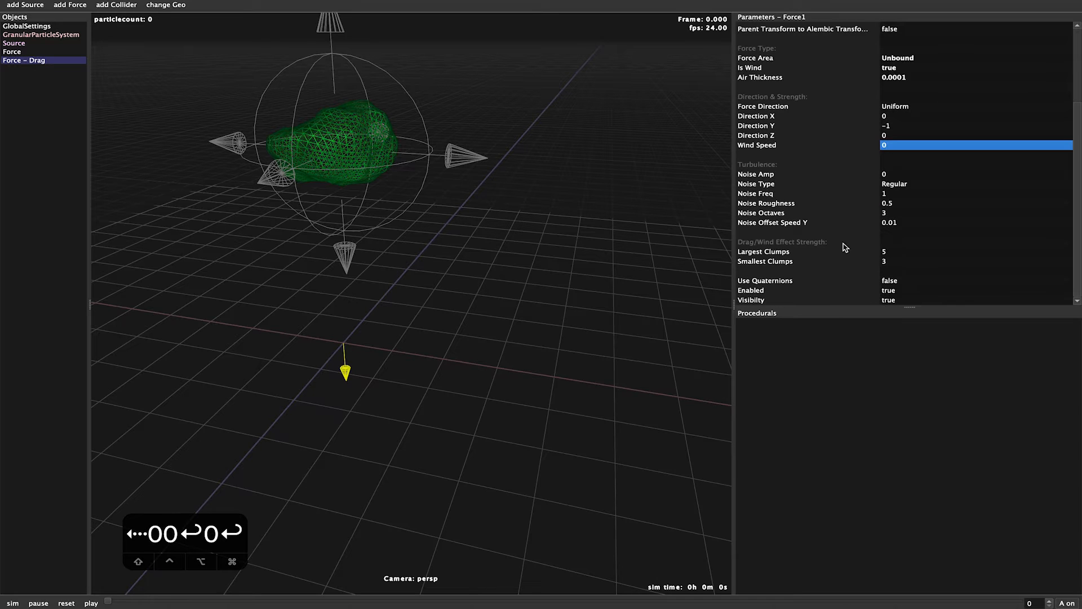
{"action": "left_click", "coordinate": [900, 264]}
{"action": "type", "text": "1"}
{"action": "key", "text": "Return"}
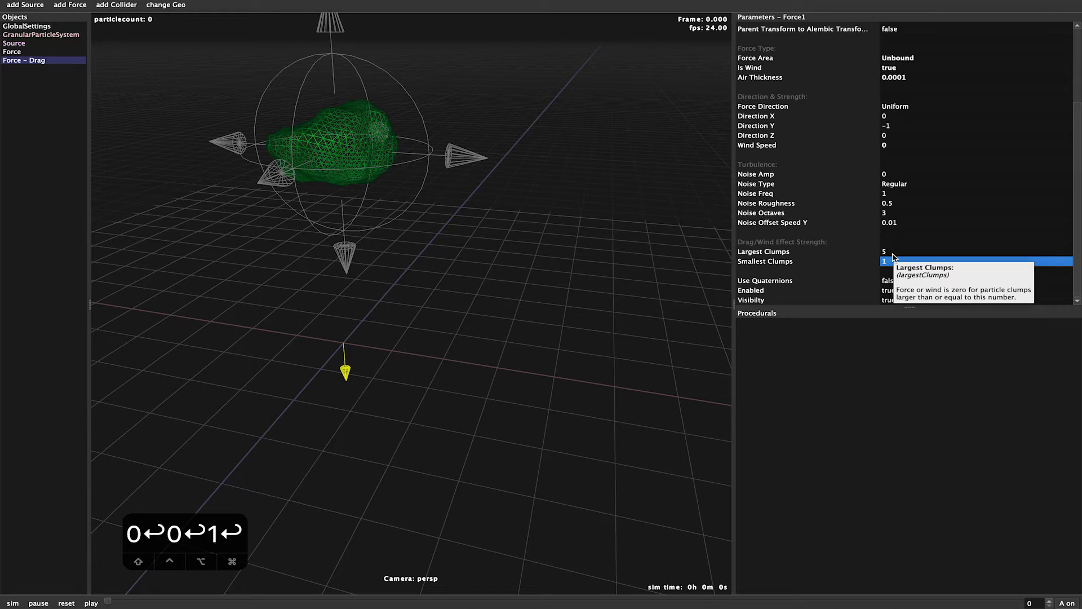
Simulate the rock with the drag force, inspect the particles' motion, and reset the simulation
{"action": "left_click", "coordinate": [13, 603]}
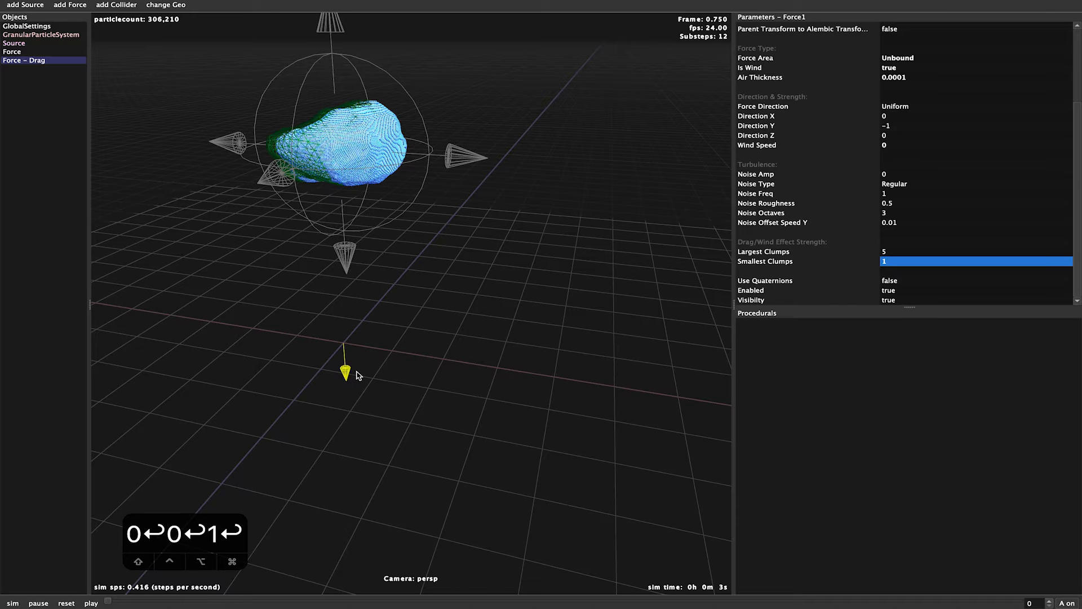
{"action": "left_click_drag", "start_coordinate": [374, 376], "coordinate": [427, 370], "text": "alt"}
{"action": "middle_click_drag", "start_coordinate": [427, 367], "coordinate": [431, 377], "text": "alt"}
{"action": "right_click_drag", "start_coordinate": [431, 377], "coordinate": [462, 355], "text": "alt"}
{"action": "middle_click_drag", "start_coordinate": [462, 355], "coordinate": [454, 362], "text": "alt"}
{"action": "left_click_drag", "start_coordinate": [456, 367], "coordinate": [462, 358], "text": "alt"}
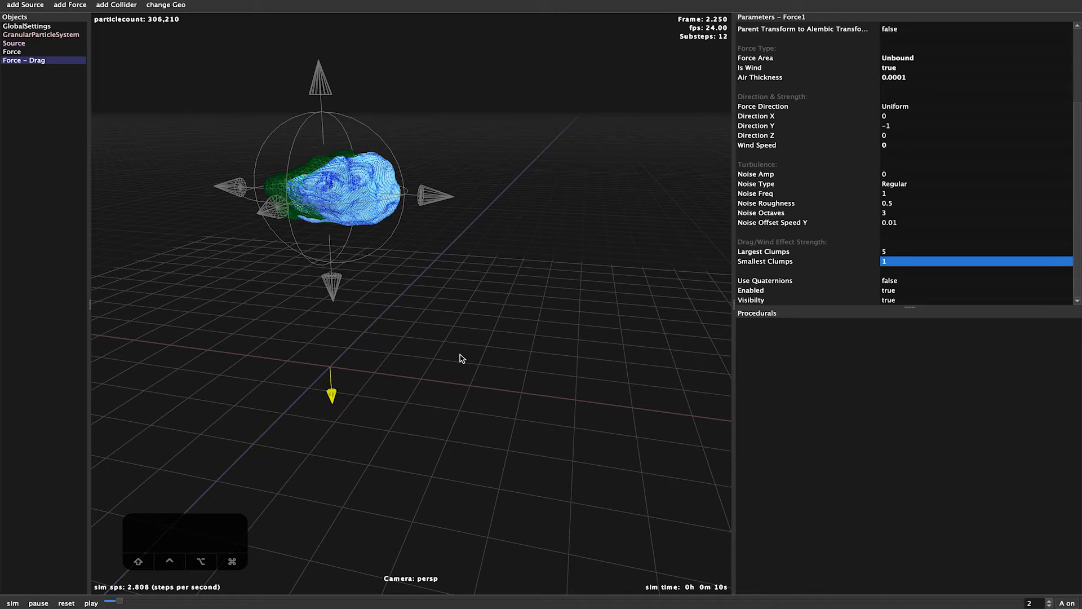
{"action": "left_click", "coordinate": [66, 603]}
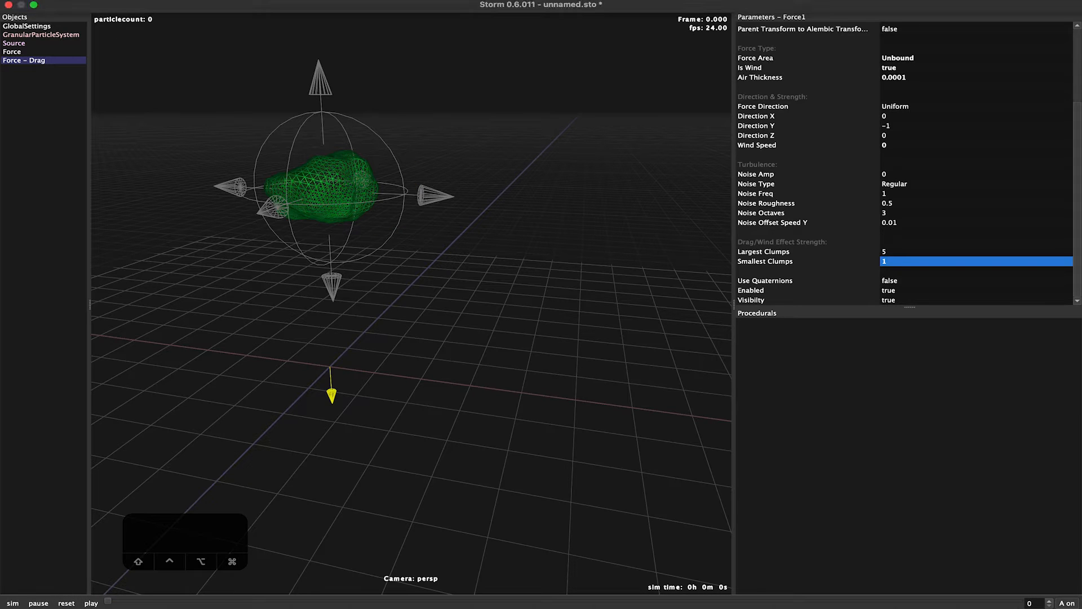
Enable exporting the particle sequence while simming in the preferences
{"action": "left_click", "coordinate": [45, 1]}
{"action": "left_click", "coordinate": [70, 26]}
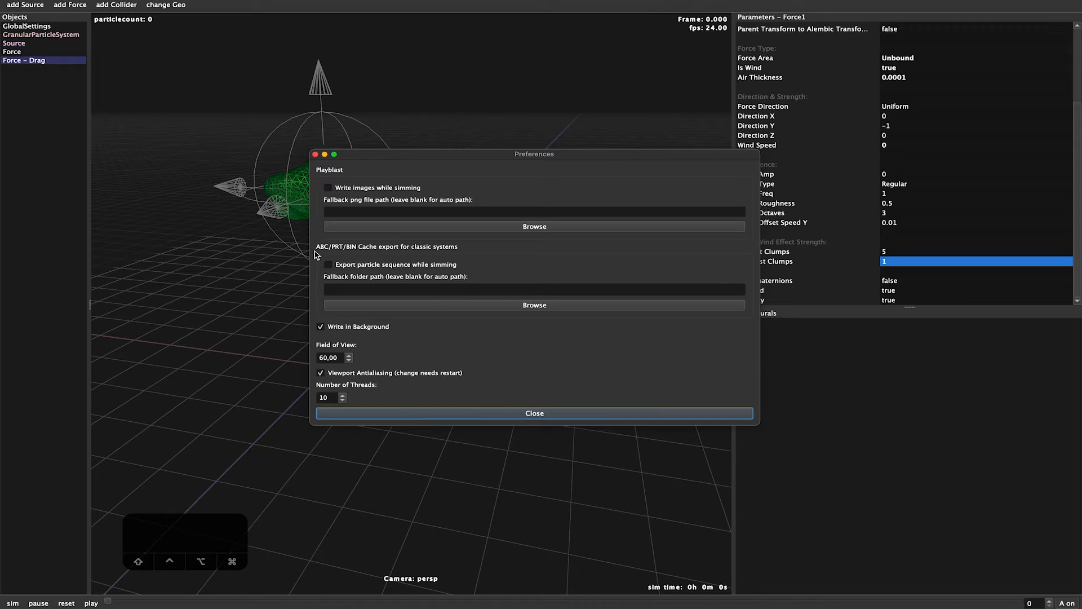
{"action": "left_click", "coordinate": [367, 270]}
{"action": "left_click", "coordinate": [452, 414]}
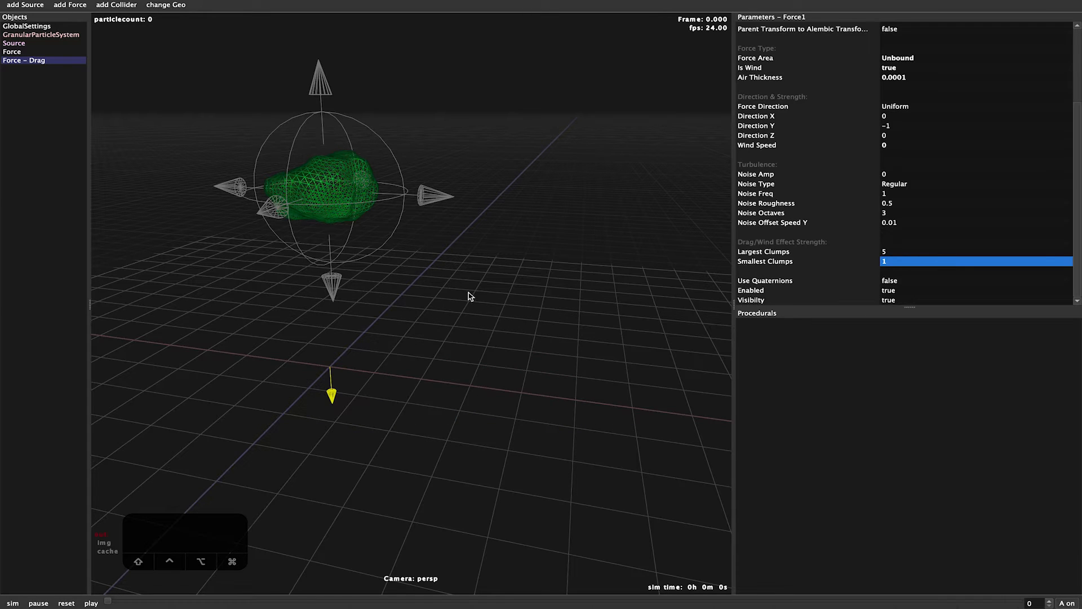
Save the scene as 01_STORM_Flour_Granular_V02.sto, overwriting the existing file, and run the simulation to export its particle cache
{"action": "left_click", "coordinate": [73, 0]}
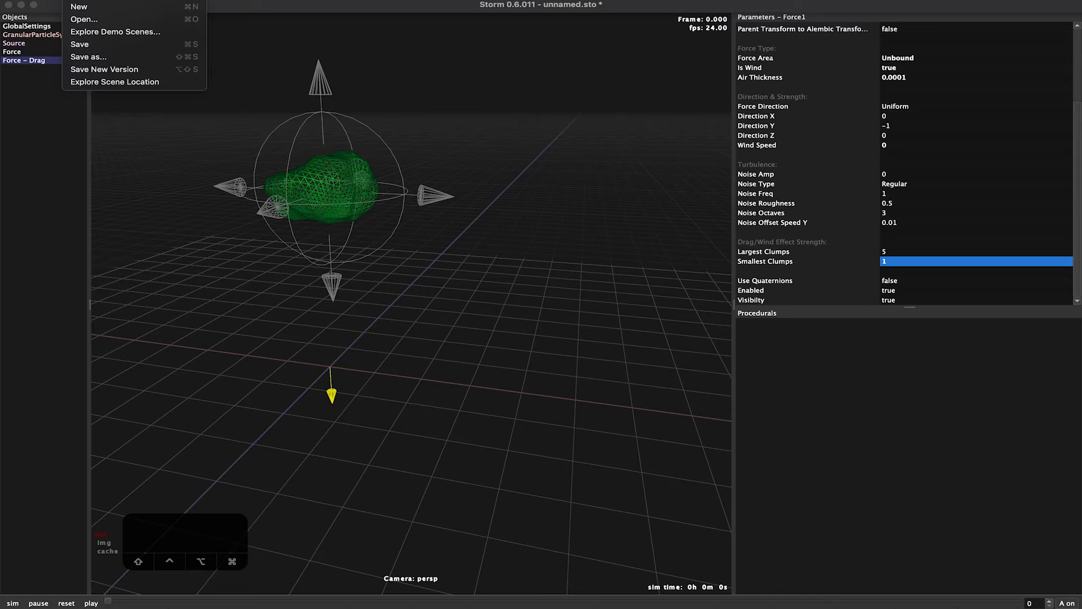
{"action": "left_click", "coordinate": [87, 57]}
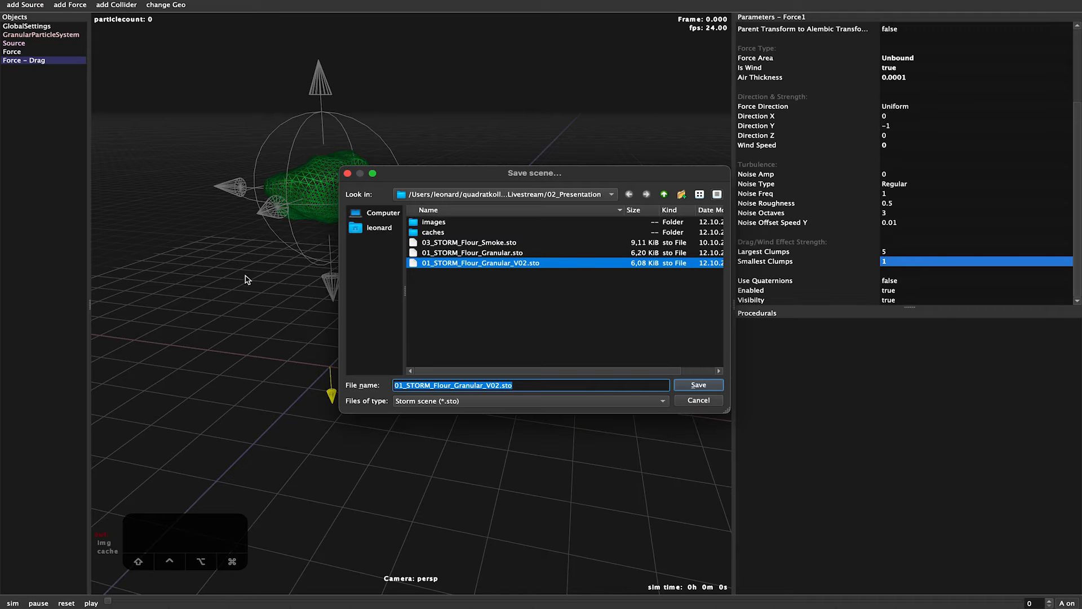
{"action": "left_click", "coordinate": [698, 385]}
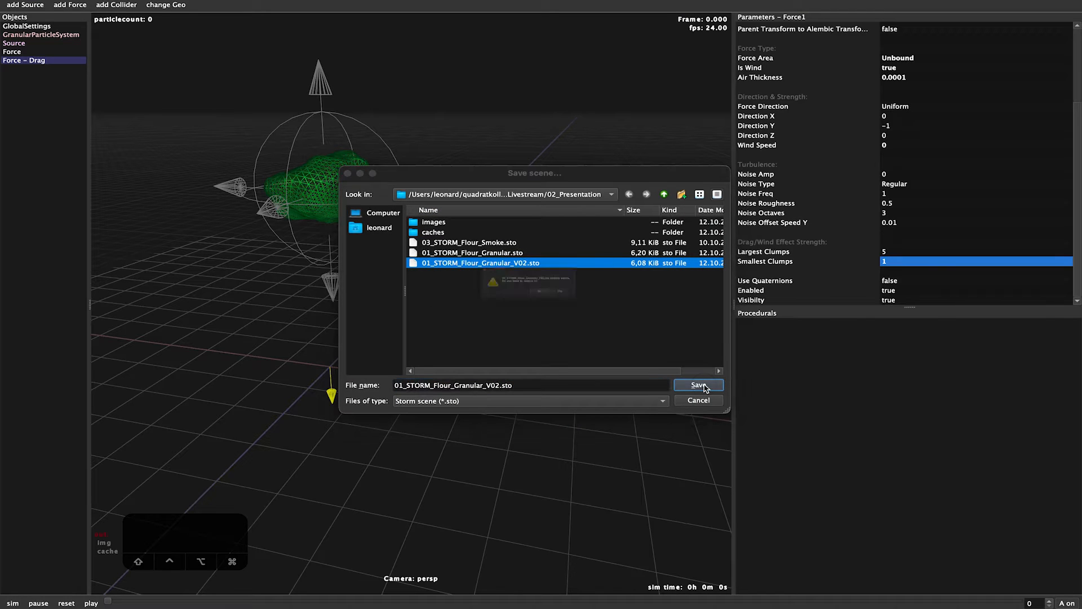
{"action": "left_click", "coordinate": [612, 307]}
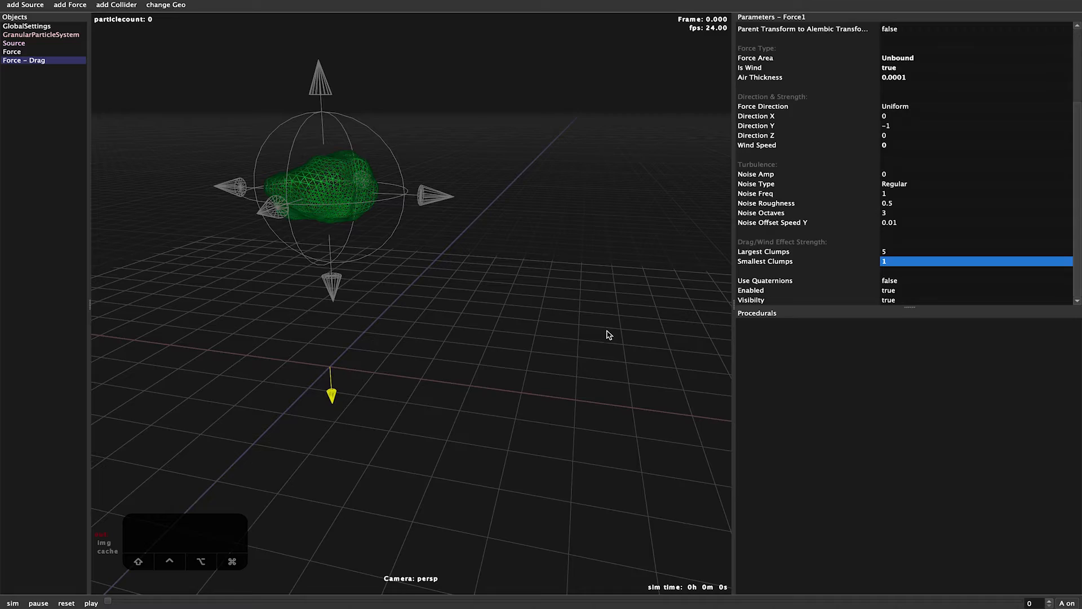
{"action": "left_click", "coordinate": [14, 602]}
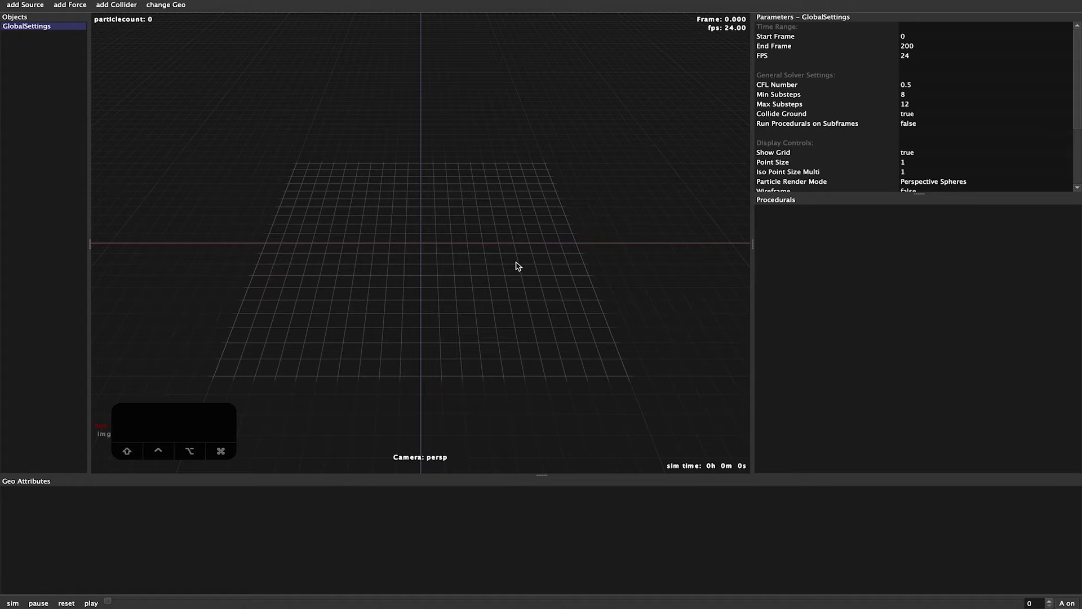
Set the End Frame of the new scene's global settings to 150
{"action": "left_click", "coordinate": [925, 48]}
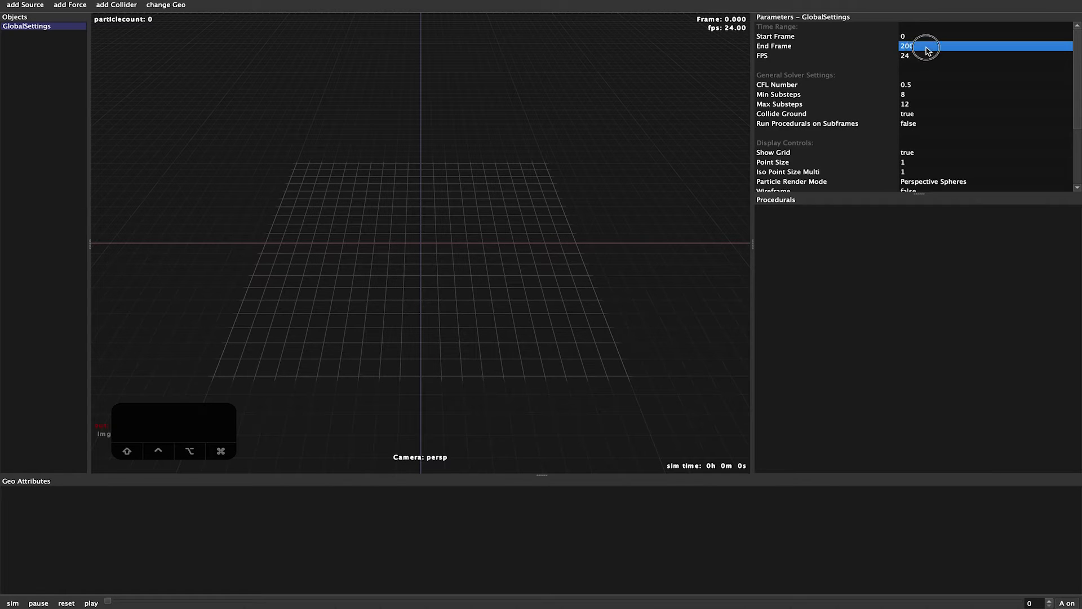
{"action": "left_click", "coordinate": [926, 48]}
{"action": "type", "text": "150"}
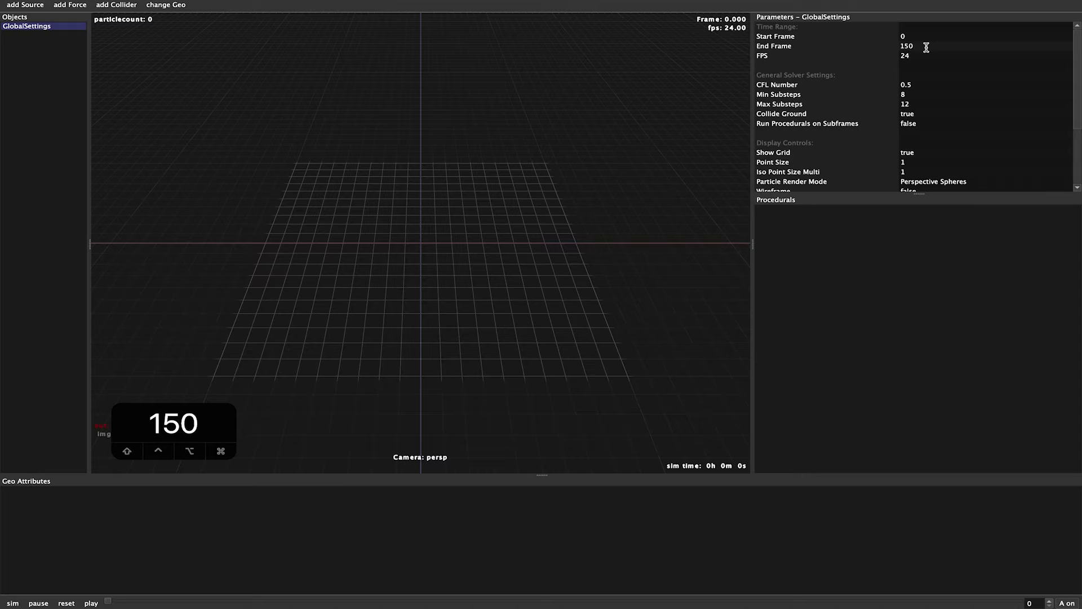
{"action": "key", "text": "Return"}
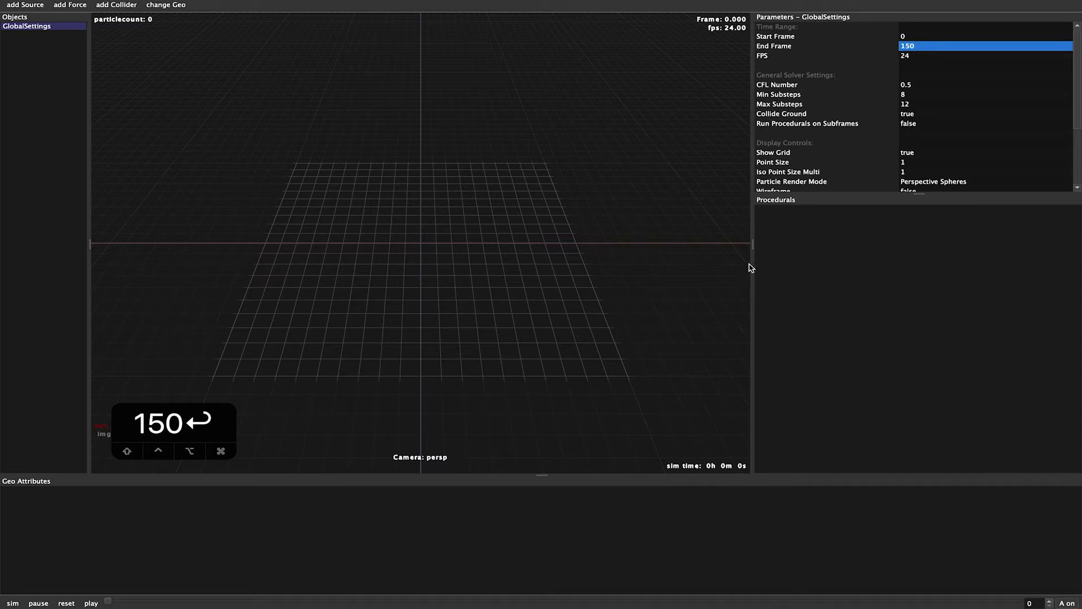
Widen the parameter and node area, add a Read node, and load GranularParticleSystem.0146.abc into it as a sequence
{"action": "left_click_drag", "start_coordinate": [753, 244], "coordinate": [620, 260]}
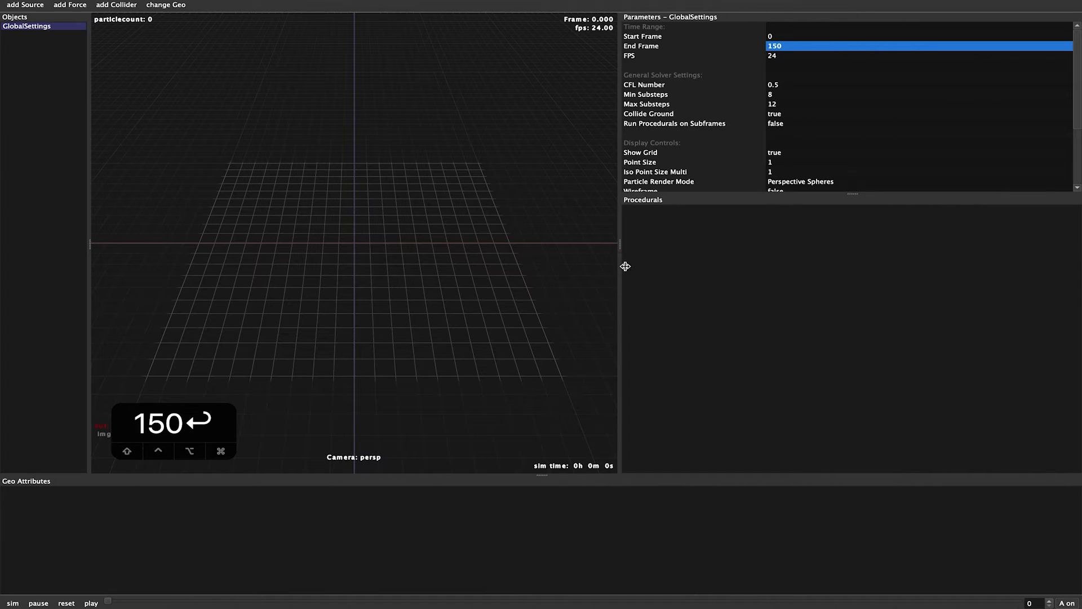
{"action": "left_click", "coordinate": [793, 276]}
{"action": "key", "text": "r"}
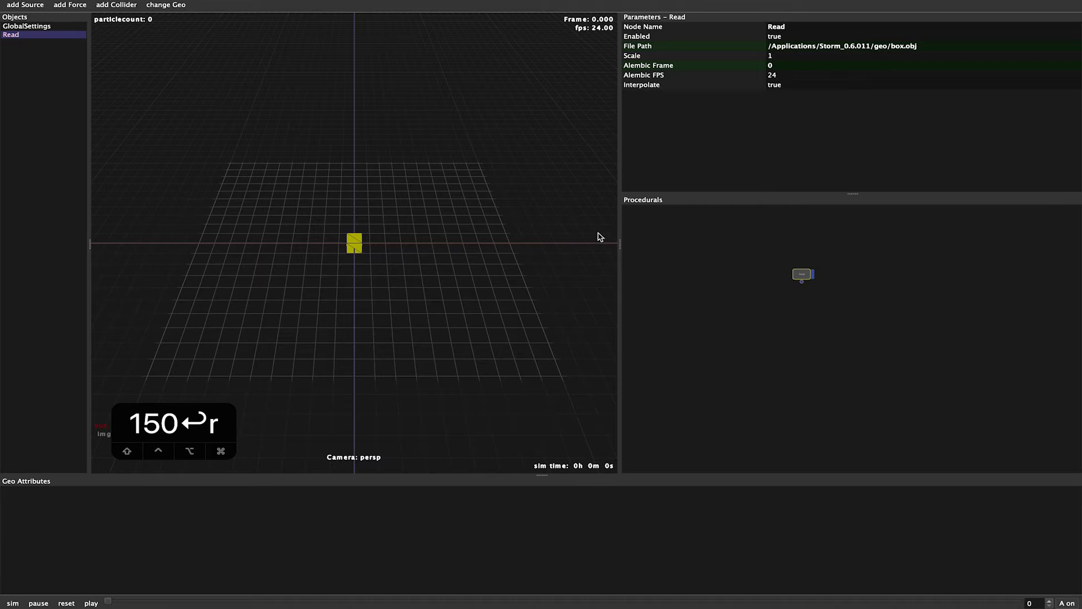
{"action": "key", "text": "shift"}
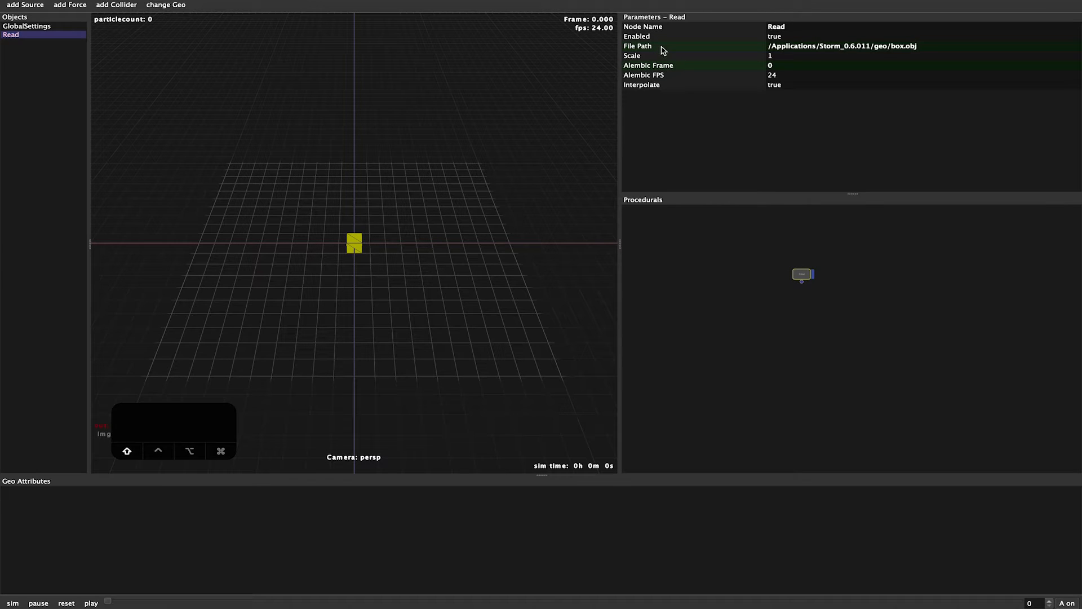
{"action": "left_click", "coordinate": [663, 51]}
{"action": "left_click", "coordinate": [526, 264]}
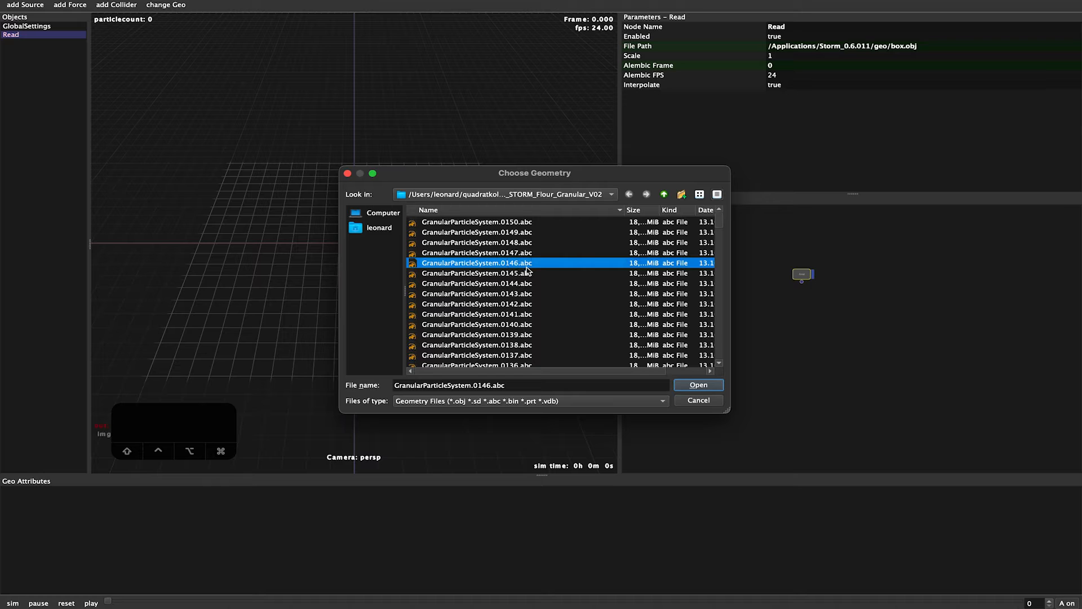
{"action": "left_click", "coordinate": [698, 384]}
{"action": "left_click", "coordinate": [607, 312]}
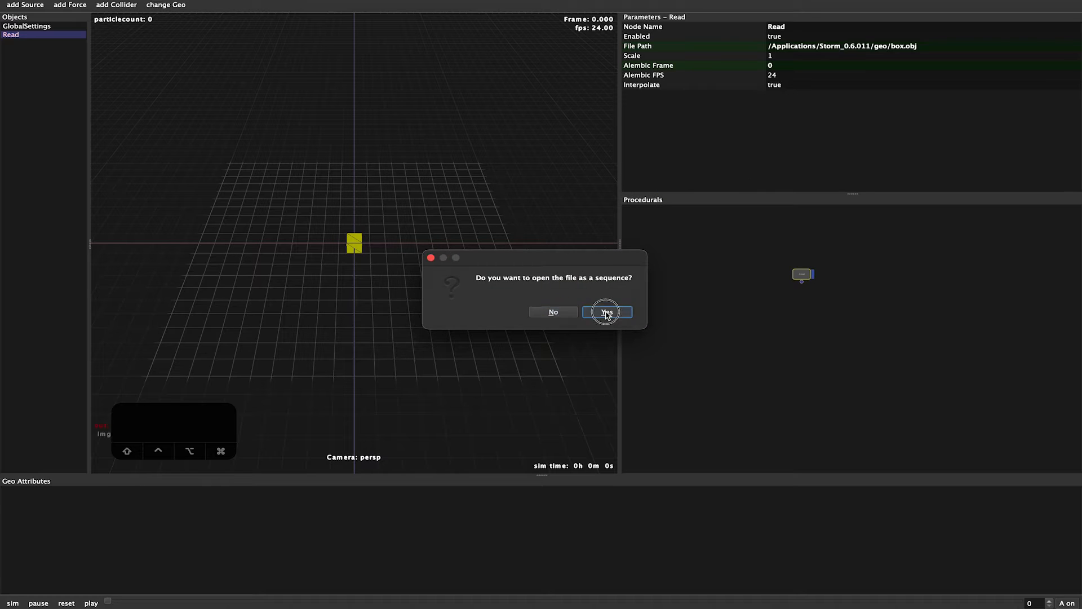
Scrub the timeline to frame 31 and inspect the loaded particle cache from a closer angle
{"action": "left_click", "coordinate": [231, 604]}
{"action": "left_click_drag", "start_coordinate": [231, 604], "coordinate": [296, 602]}
{"action": "left_click_drag", "start_coordinate": [434, 414], "coordinate": [456, 346], "text": "alt"}
{"action": "right_click_drag", "start_coordinate": [455, 344], "coordinate": [499, 392], "text": "alt"}
{"action": "mouse_move", "coordinate": [516, 352]}
{"action": "left_mouse_down", "text": "alt"}
{"action": "mouse_move", "coordinate": [527, 334]}
{"action": "mouse_move", "coordinate": [507, 343]}
{"action": "left_mouse_up", "text": "alt"}
{"action": "left_click_drag", "start_coordinate": [421, 331], "coordinate": [440, 307], "text": "alt"}
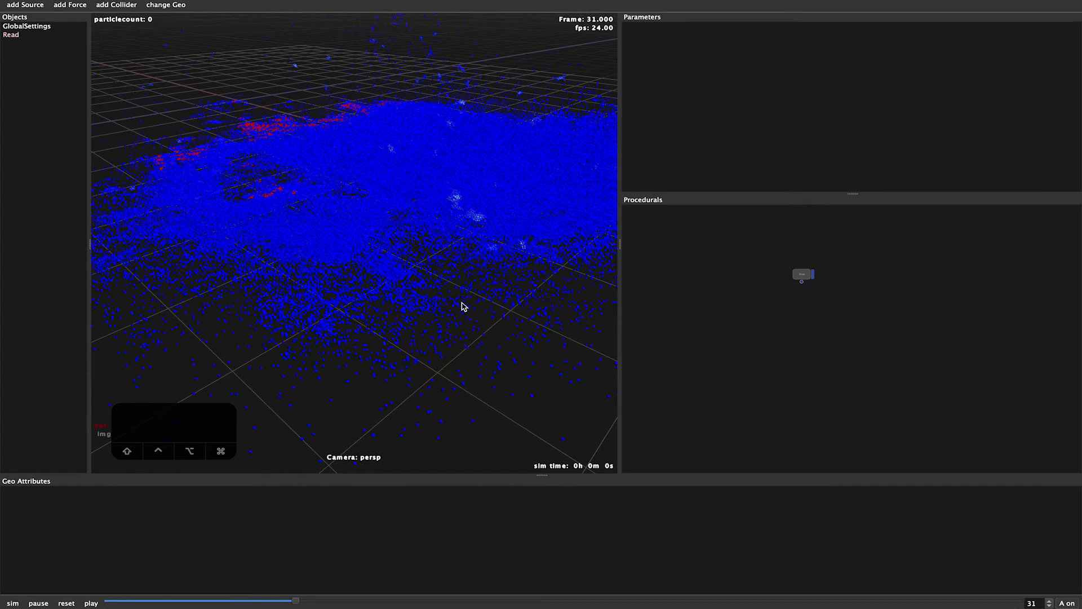
Add an Upres node below the Read node and connect the Read output to its input
{"action": "scroll", "coordinate": [751, 342], "scroll_direction": "up", "scroll_amount": 2}
{"action": "scroll", "coordinate": [754, 323], "scroll_direction": "up", "scroll_amount": 2}
{"action": "middle_click_drag", "start_coordinate": [745, 308], "coordinate": [799, 341]}
{"action": "right_click", "coordinate": [752, 331]}
{"action": "type", "text": "upre"}
{"action": "key", "text": "Return"}
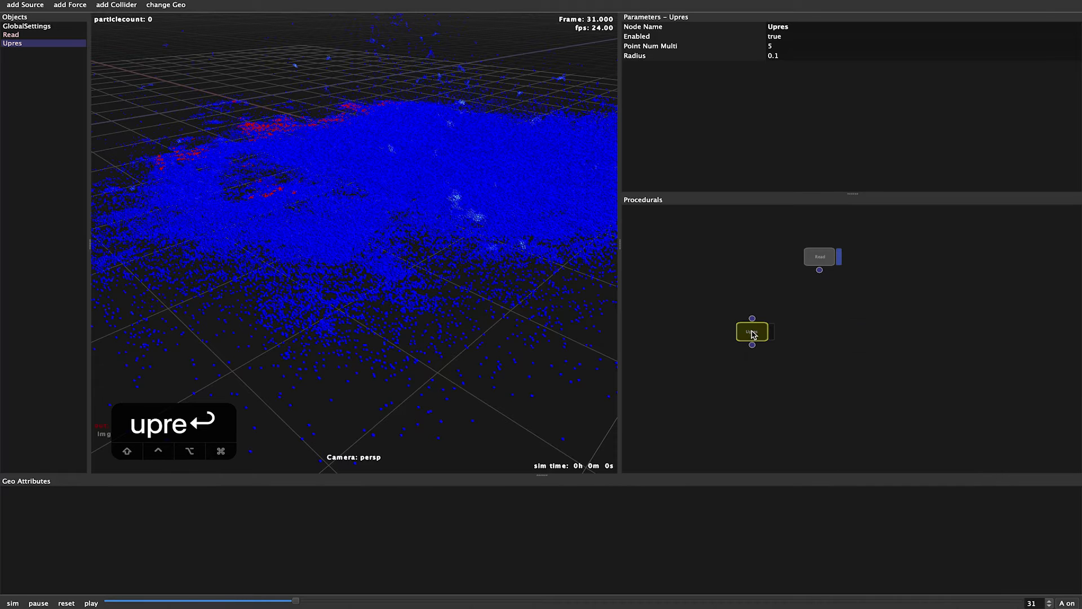
{"action": "left_click_drag", "start_coordinate": [819, 269], "coordinate": [747, 317]}
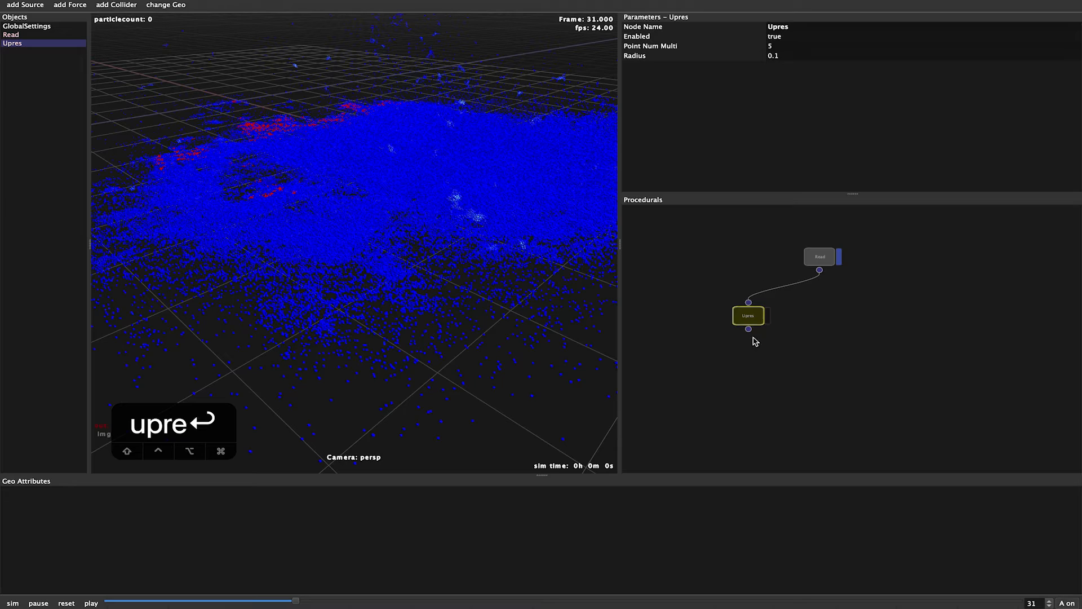
Display the Upres node's output and examine the multiplied particles from another angle
{"action": "left_click", "coordinate": [769, 319]}
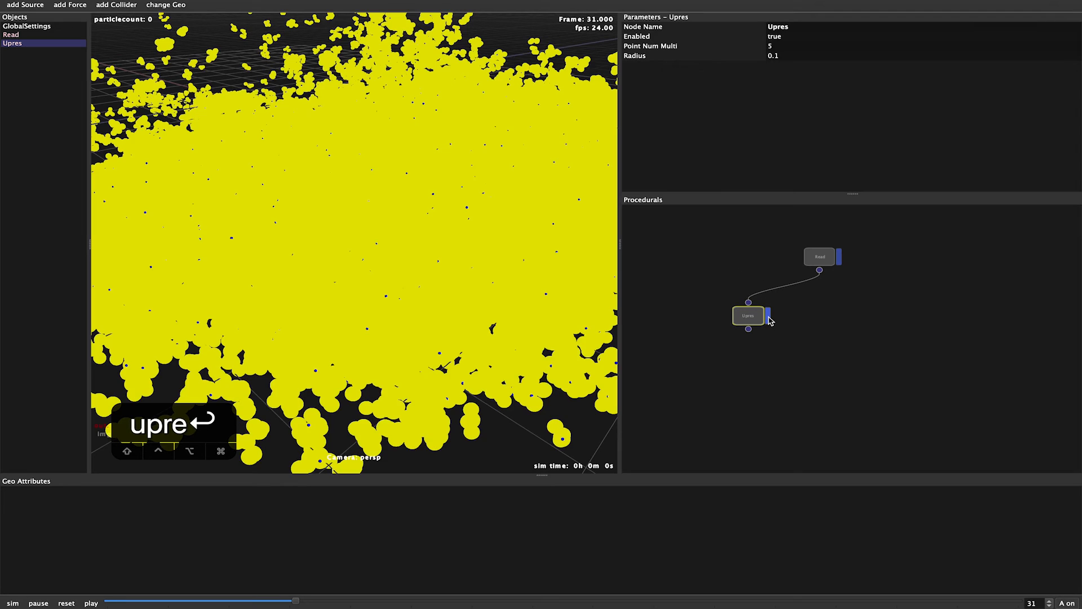
{"action": "left_click", "coordinate": [772, 425]}
{"action": "left_click_drag", "start_coordinate": [343, 239], "coordinate": [478, 164], "text": "alt"}
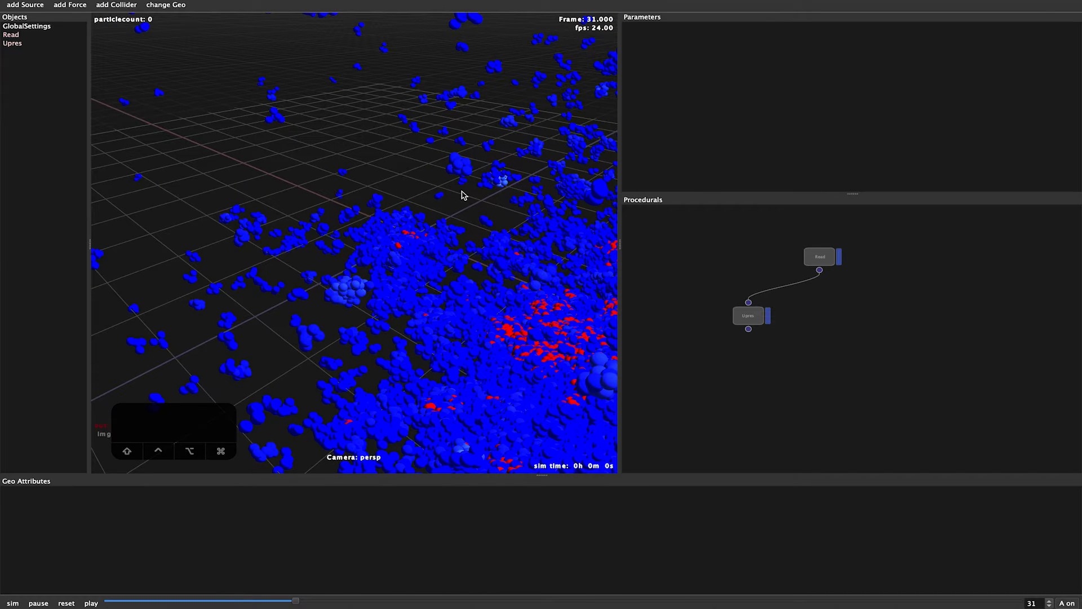
Add an Upres-Solver node, connecting Upres to its first input and Read to its second input
{"action": "right_click", "coordinate": [800, 375]}
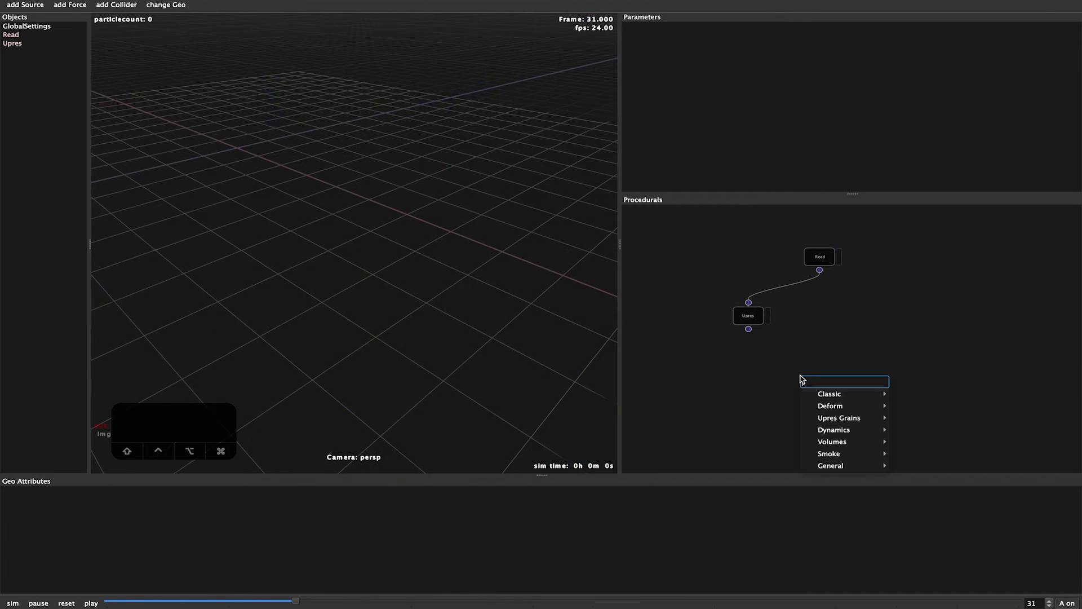
{"action": "type", "text": "upres"}
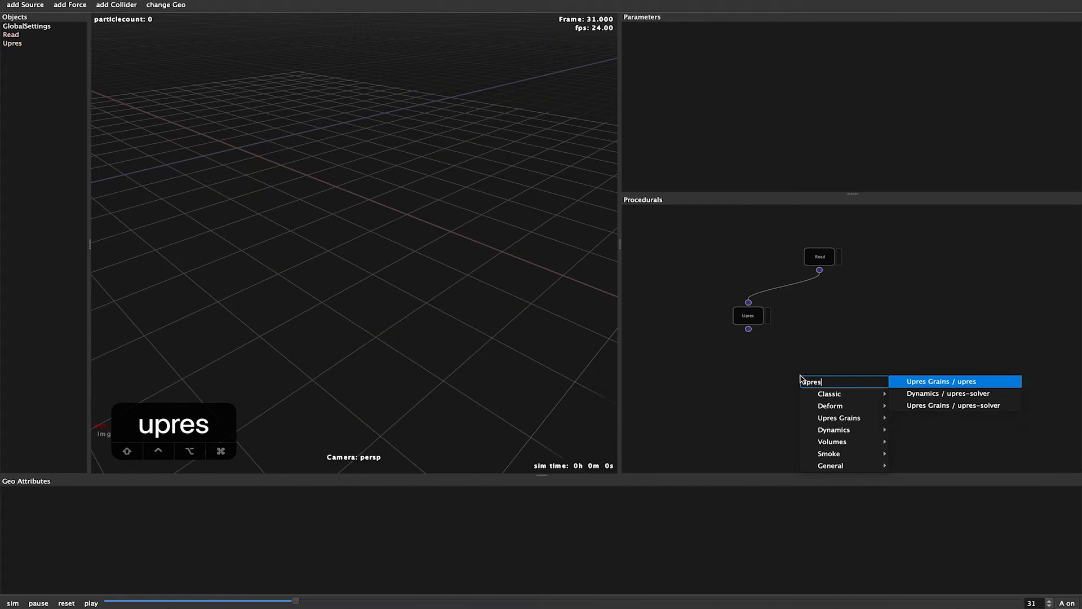
{"action": "key", "text": "Down"}
{"action": "key", "text": "Return"}
{"action": "left_click_drag", "start_coordinate": [749, 329], "coordinate": [798, 365]}
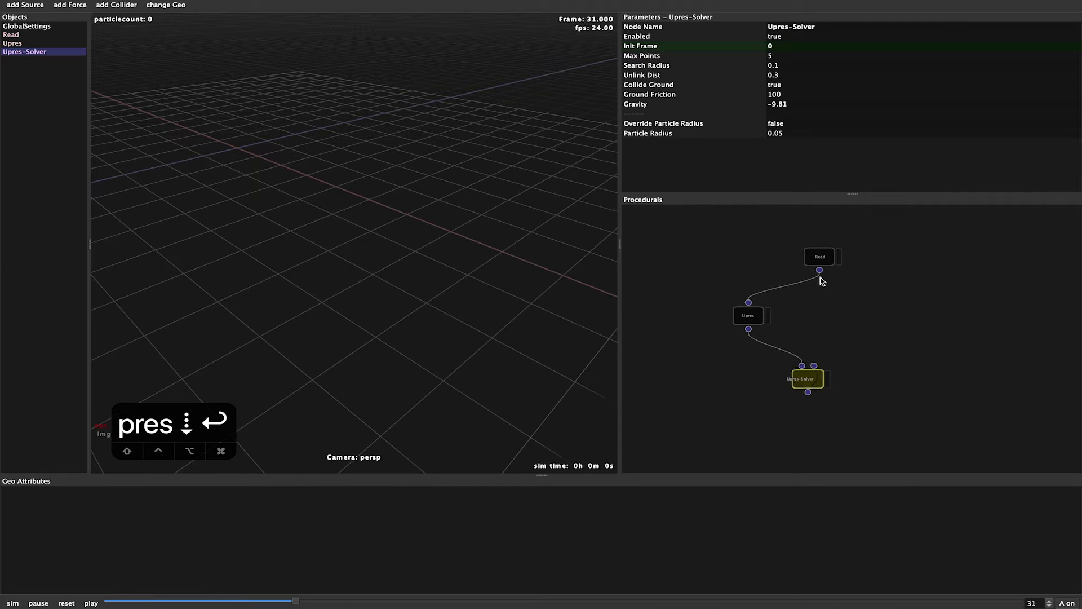
{"action": "left_click_drag", "start_coordinate": [819, 270], "coordinate": [819, 383]}
Add an End-Dynamic node and connect it below the Upres-Solver node
{"action": "middle_click_drag", "start_coordinate": [881, 433], "coordinate": [865, 358]}
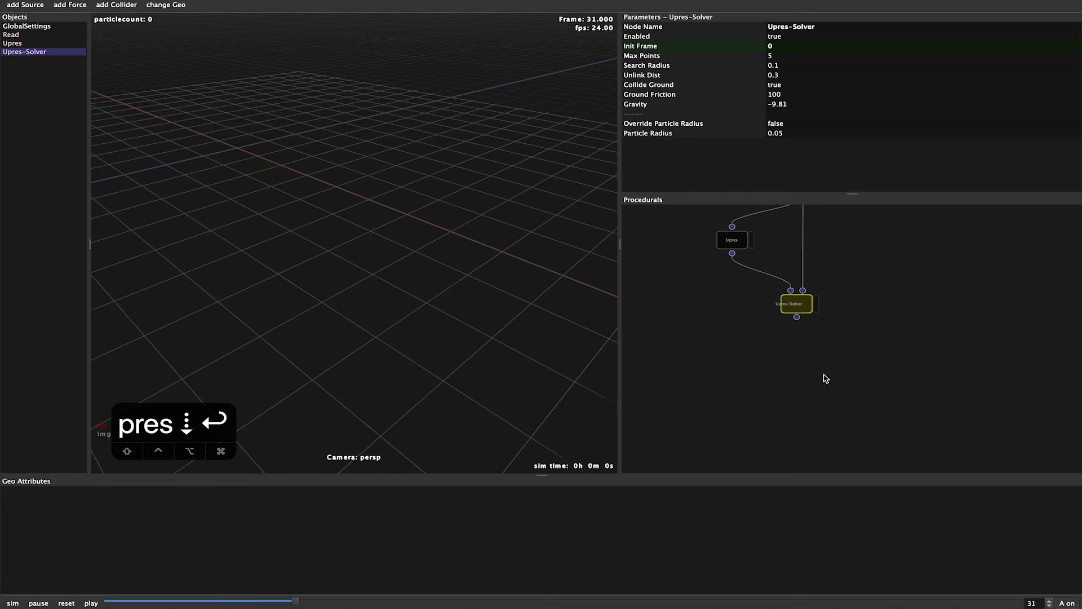
{"action": "right_click", "coordinate": [804, 372]}
{"action": "type", "text": "end"}
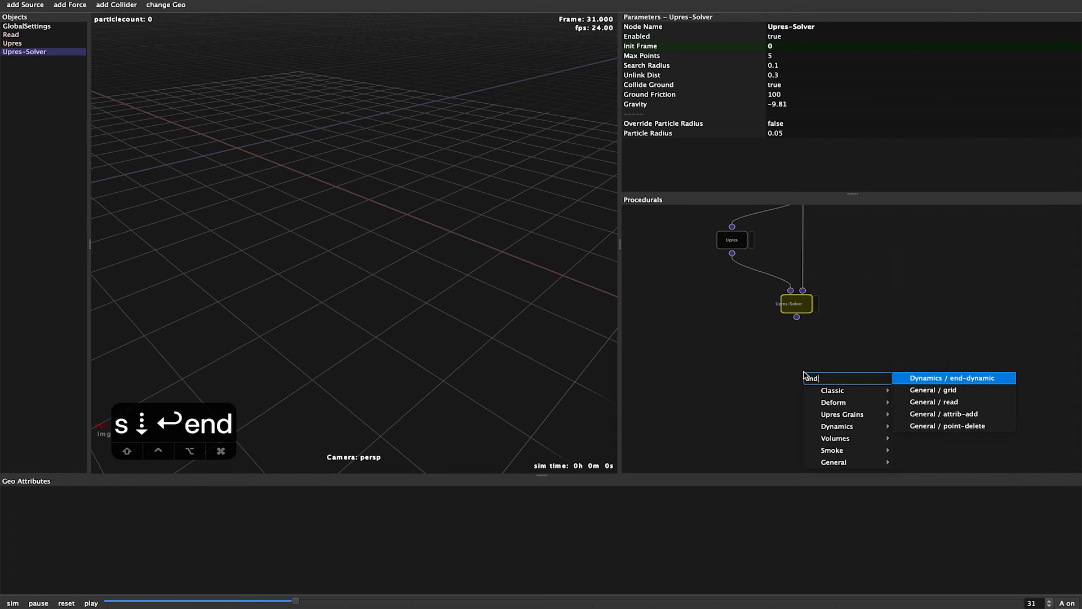
{"action": "key", "text": "Return"}
{"action": "left_click_drag", "start_coordinate": [806, 374], "coordinate": [795, 374]}
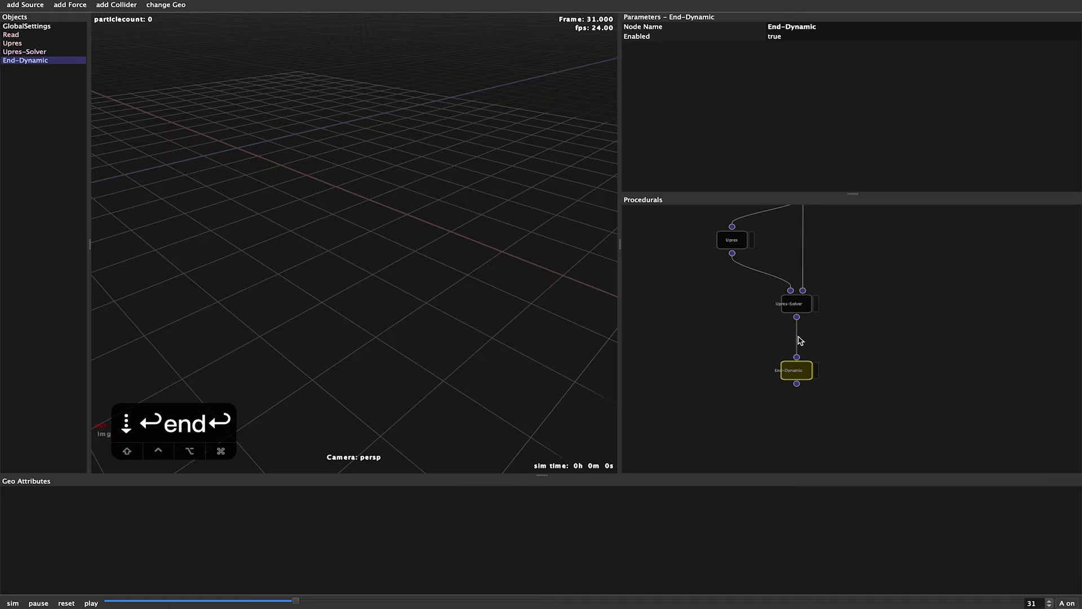
Add an Attrib-Set node and connect the End-Dynamic output to its first input
{"action": "middle_click_drag", "start_coordinate": [812, 413], "coordinate": [815, 372]}
{"action": "right_click", "coordinate": [787, 385]}
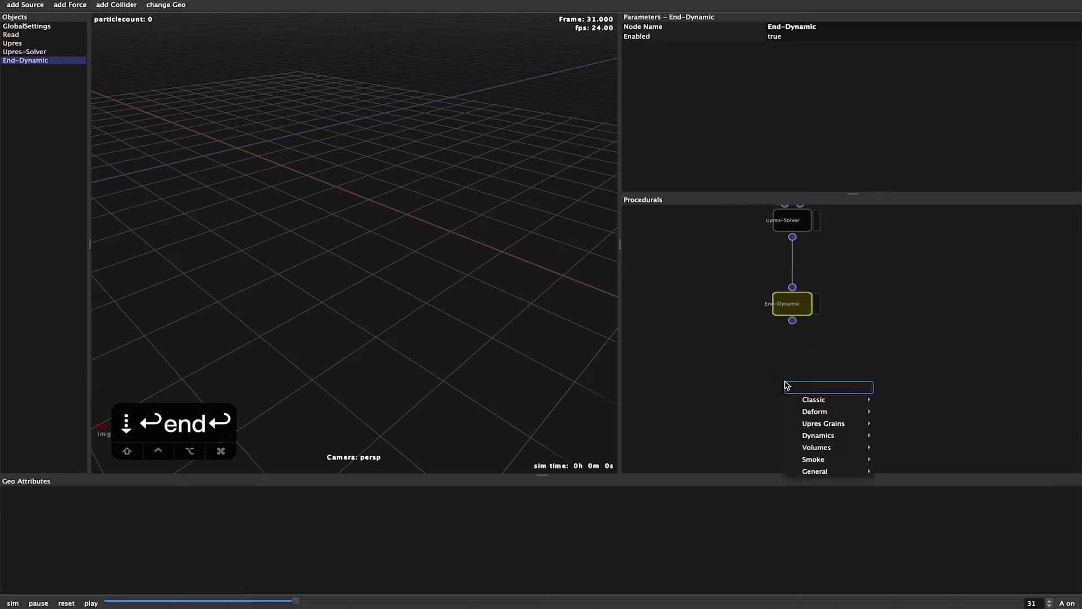
{"action": "type", "text": "set"}
{"action": "key", "text": "Return"}
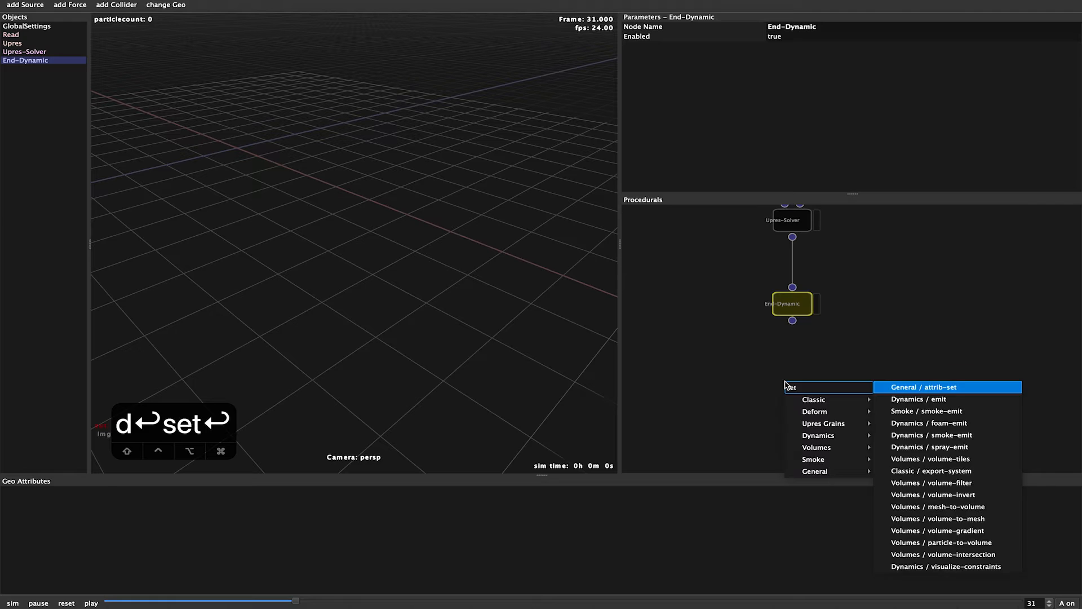
{"action": "left_click_drag", "start_coordinate": [787, 384], "coordinate": [803, 383]}
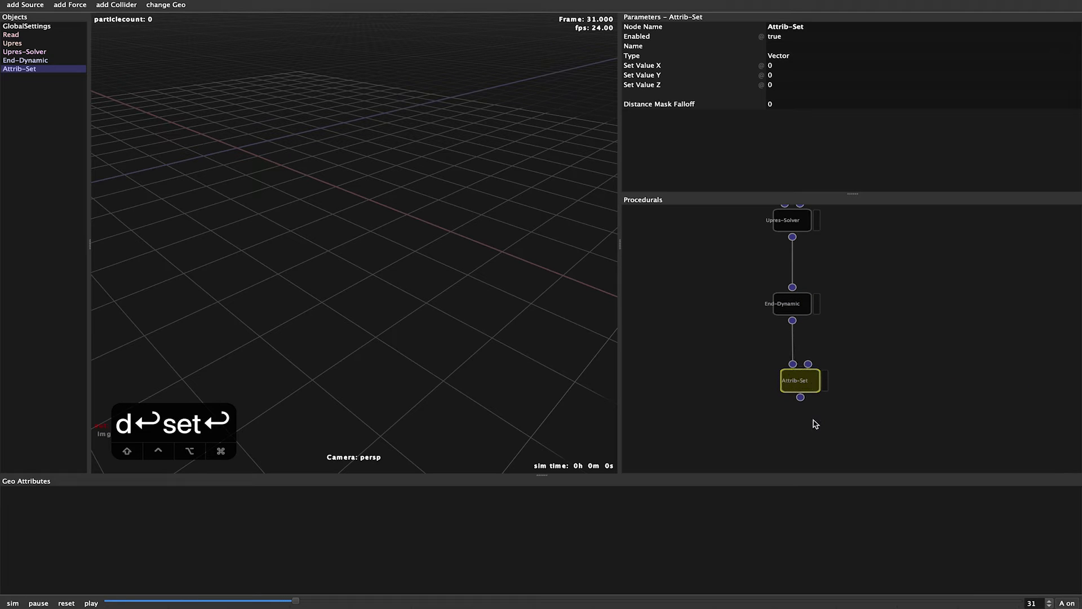
Set the Attrib-Set node's attribute name to width and its type to Scalar
{"action": "left_click", "coordinate": [786, 46]}
{"action": "type", "text": "wid"}
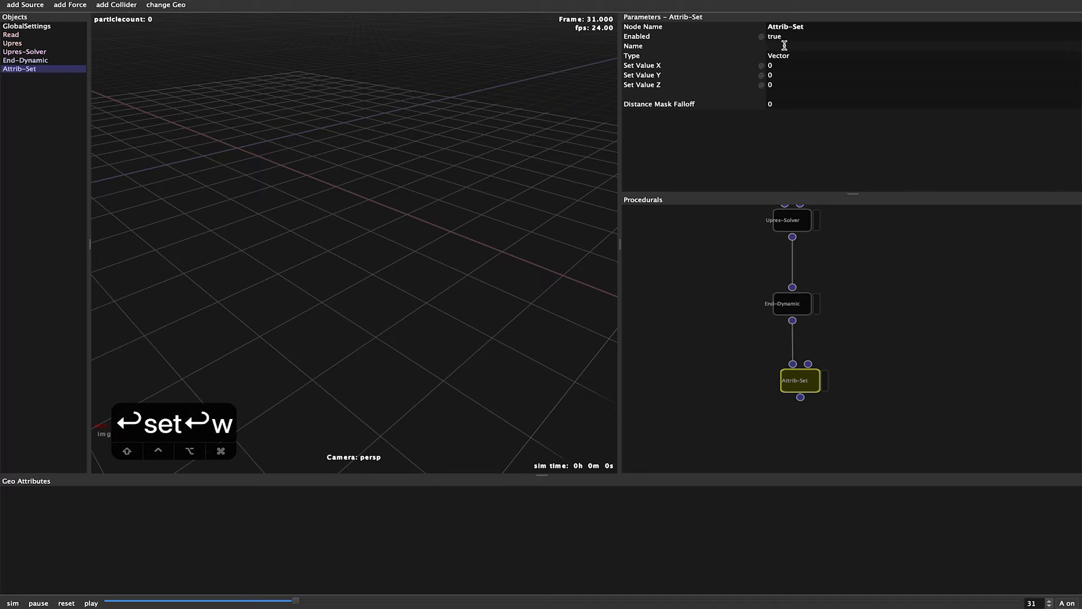
{"action": "type", "text": "th"}
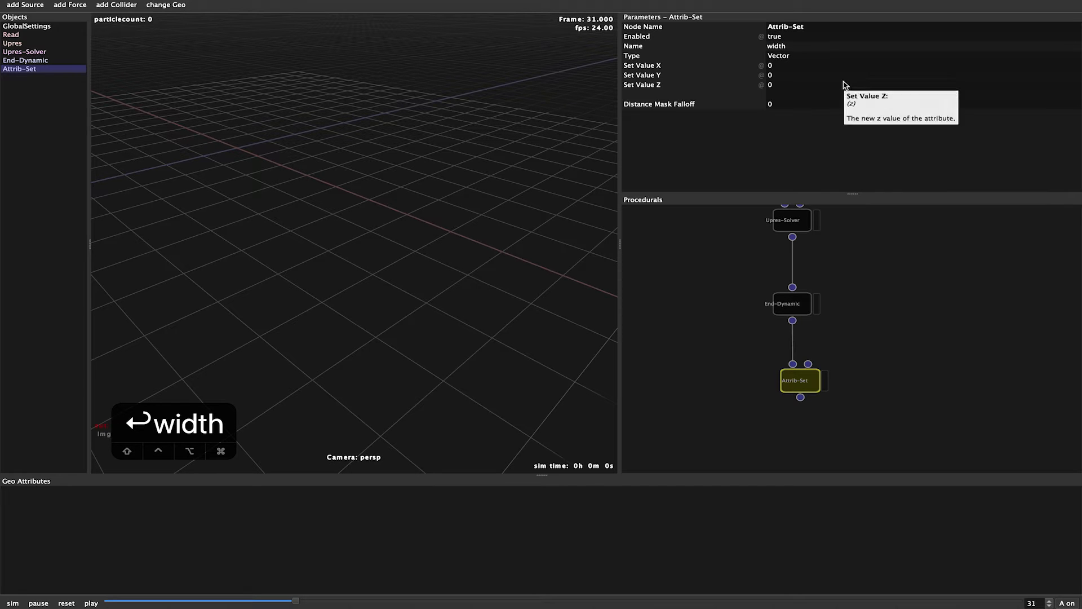
{"action": "left_click", "coordinate": [788, 57]}
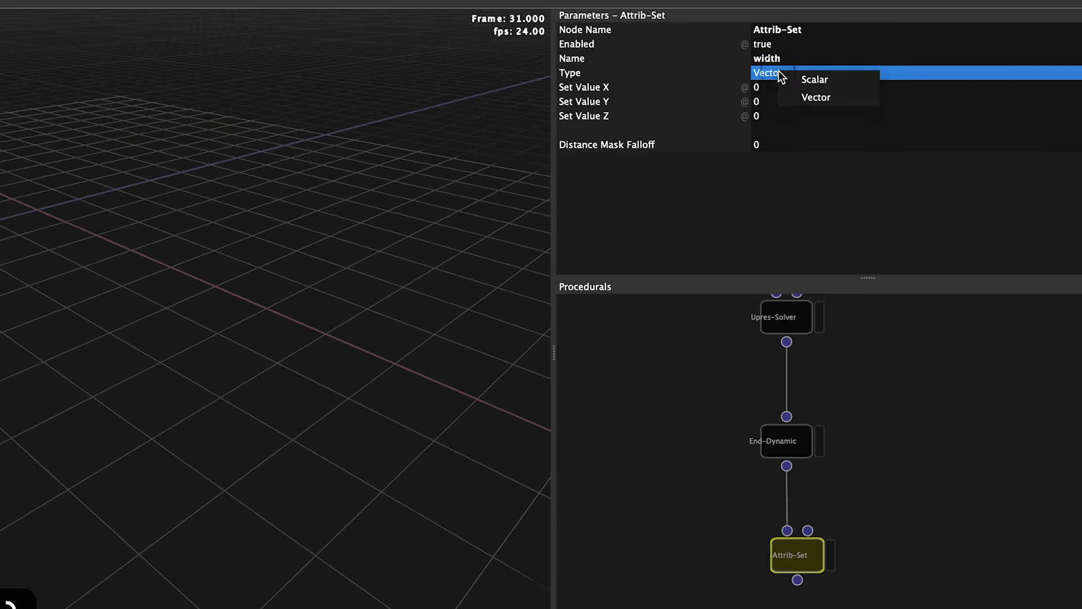
{"action": "left_click", "coordinate": [794, 80]}
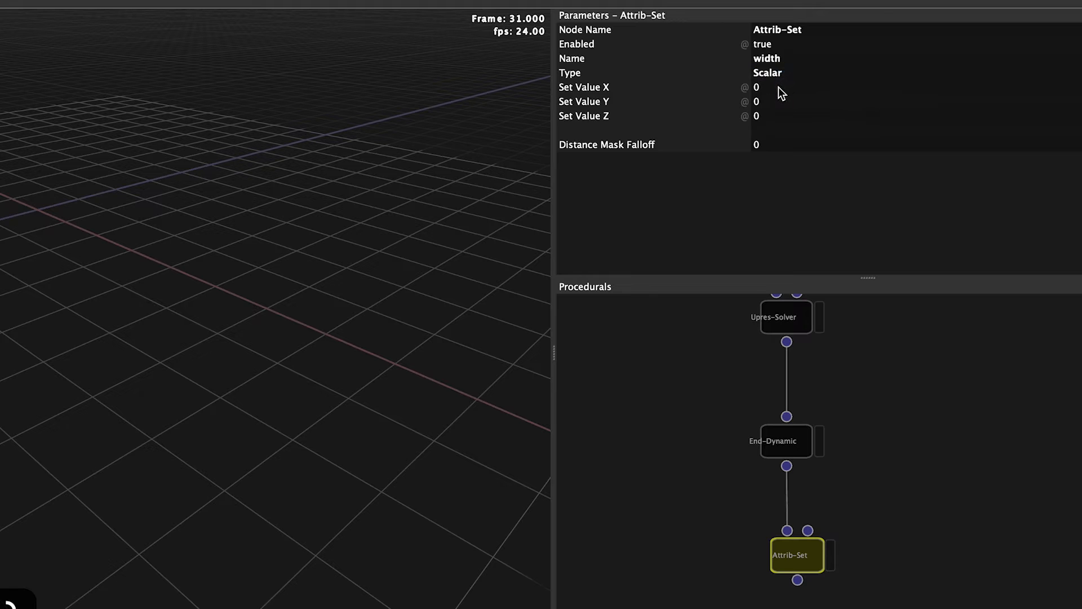
Set the width attribute's Set Value X to 0.005
{"action": "left_click", "coordinate": [781, 89]}
{"action": "type", "text": "0.005"}
{"action": "key", "text": "Return"}
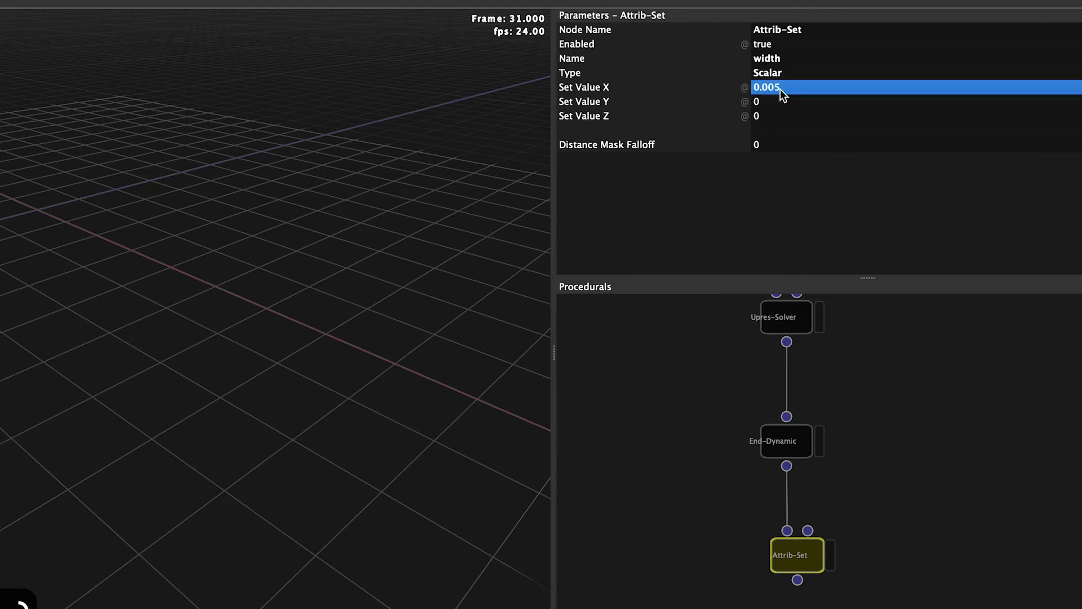
{"action": "mouse_move", "coordinate": [837, 146]}
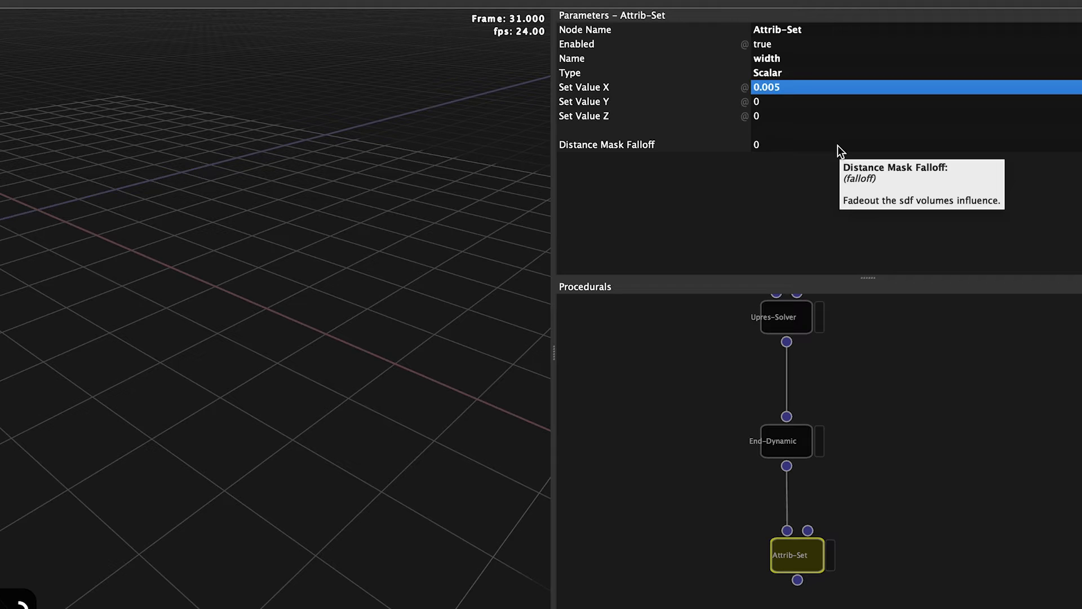
{"action": "double_click", "coordinate": [799, 89]}
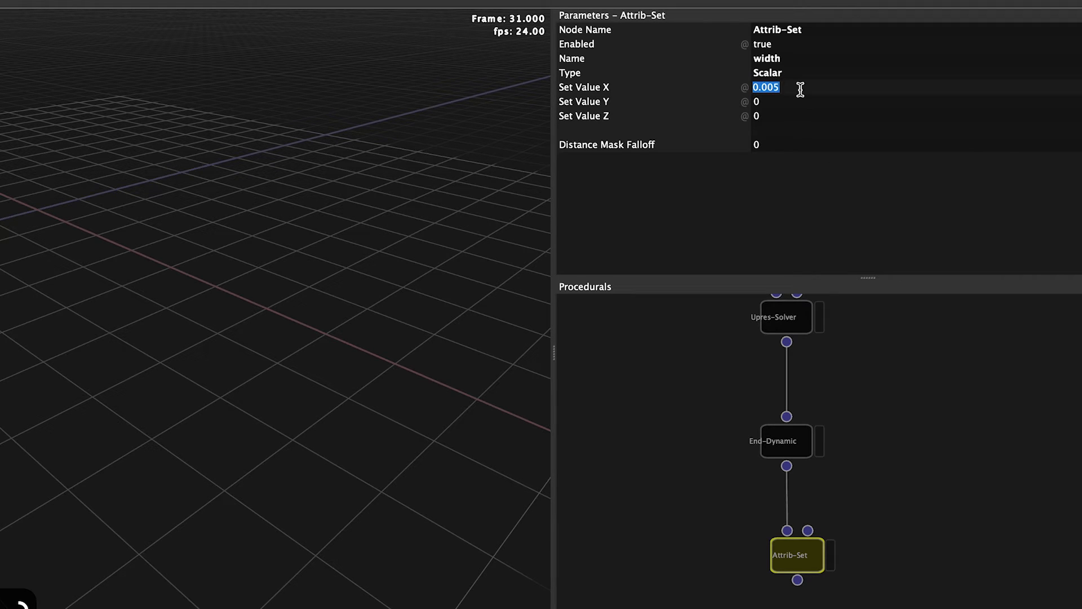
{"action": "type", "text": "rand"}
{"action": "type", "text": "(@ptnum)"}
{"action": "key", "text": "Return"}
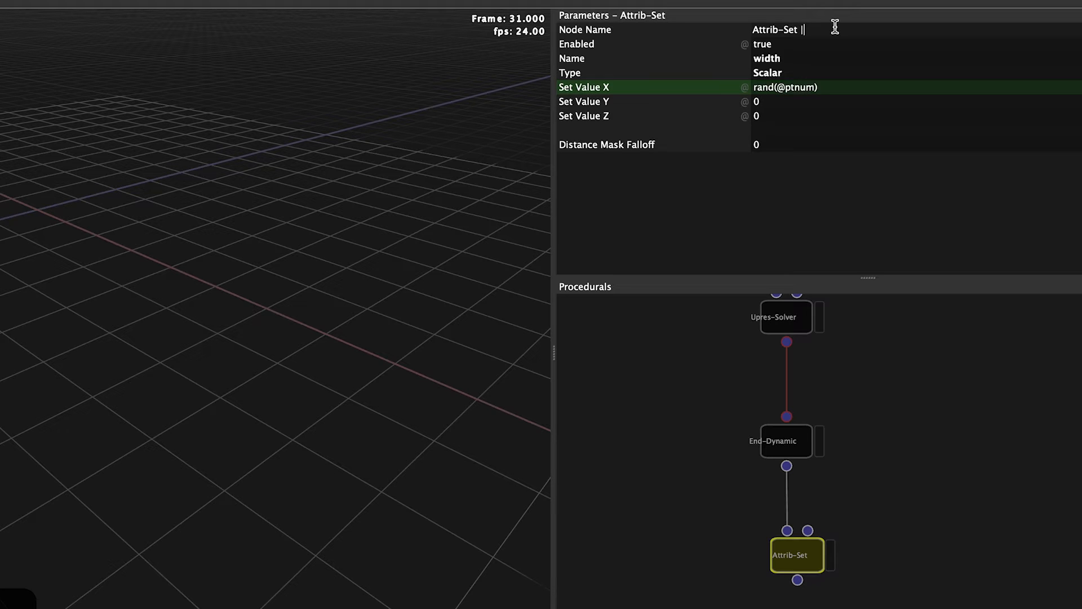
{"action": "type", "text": "ize"}
{"action": "key", "text": "Return"}
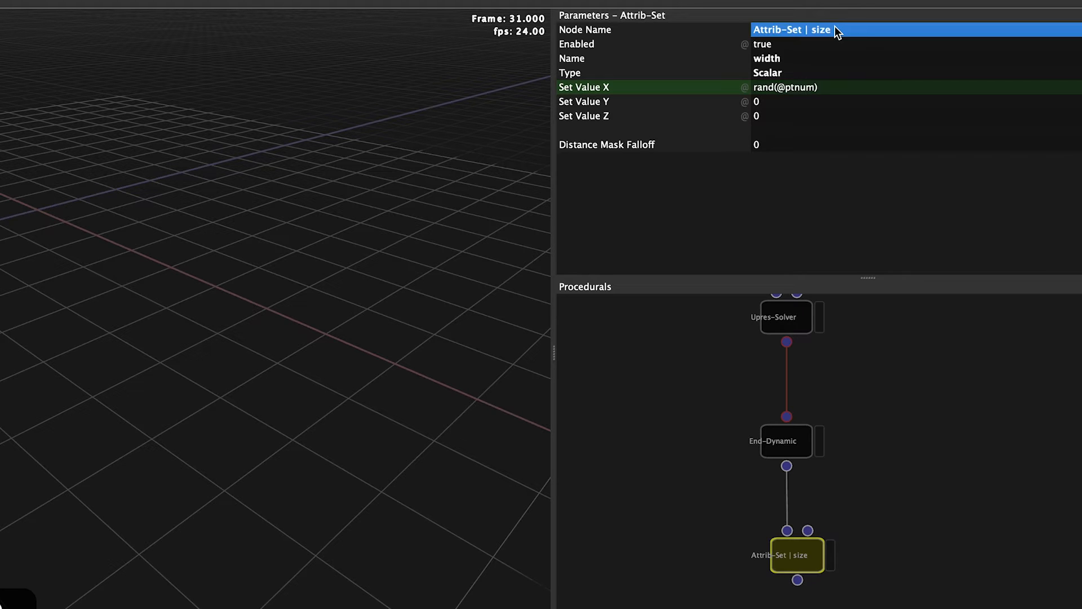
{"action": "double_click", "coordinate": [827, 89]}
{"action": "left_click", "coordinate": [768, 88]}
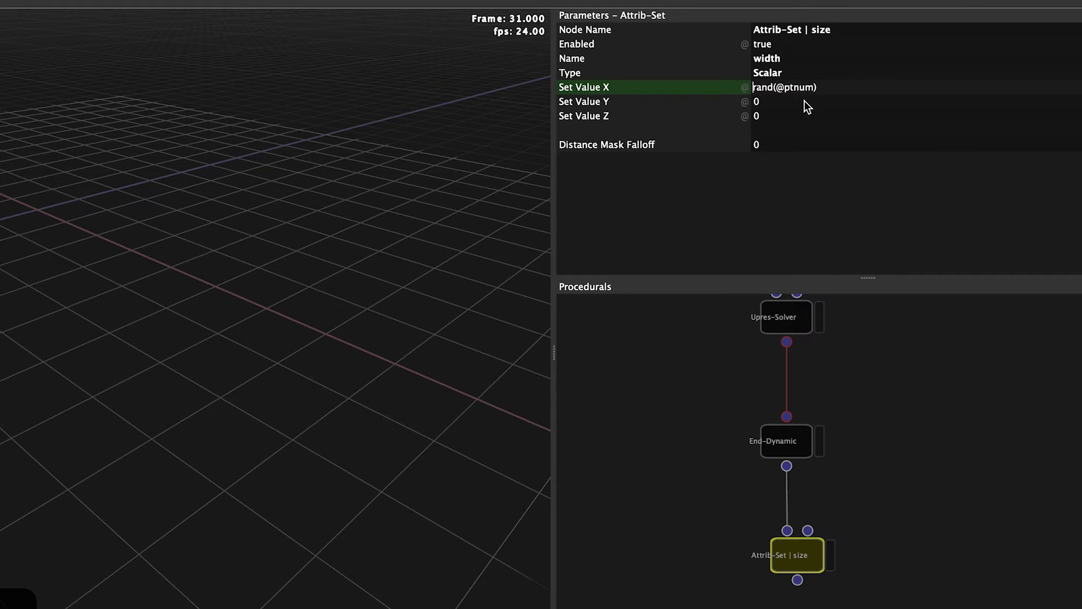
{"action": "type", "text": "remap(rand(@ptnum),0,1"}
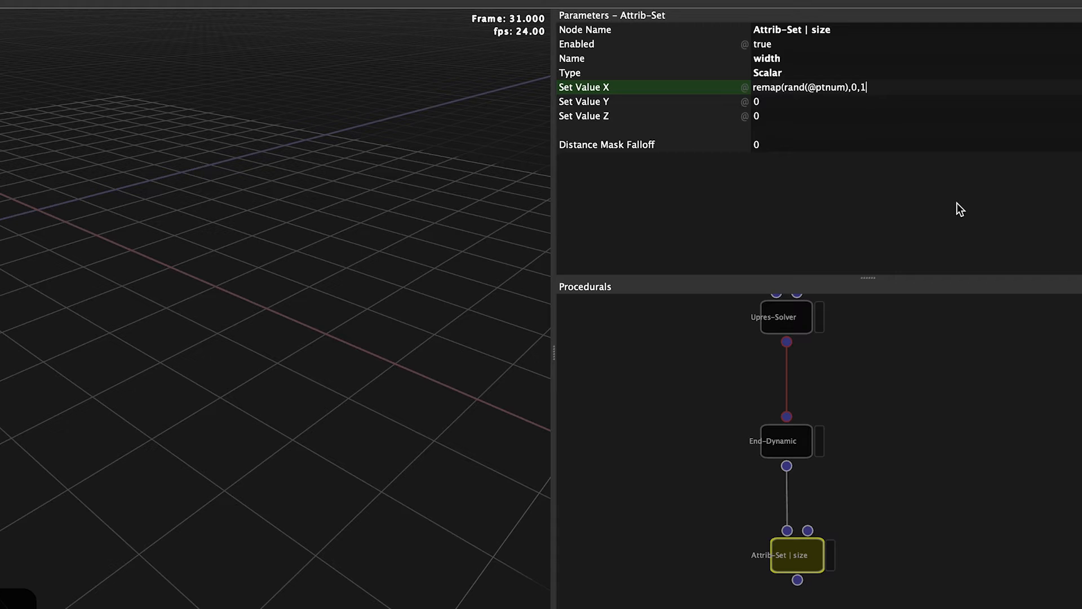
{"action": "type", "text": ",0.0075,0.004)"}
{"action": "key", "text": "Return"}
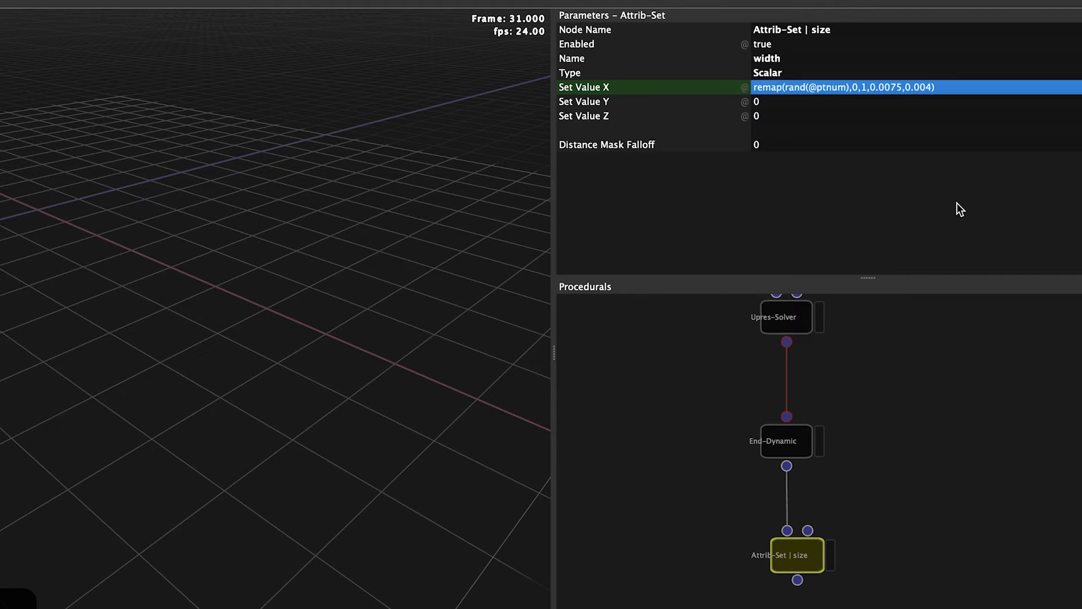
Add a Write node connected below the Attrib-Set | size node and enable Stitched Alembic on it
{"action": "key", "text": "w"}
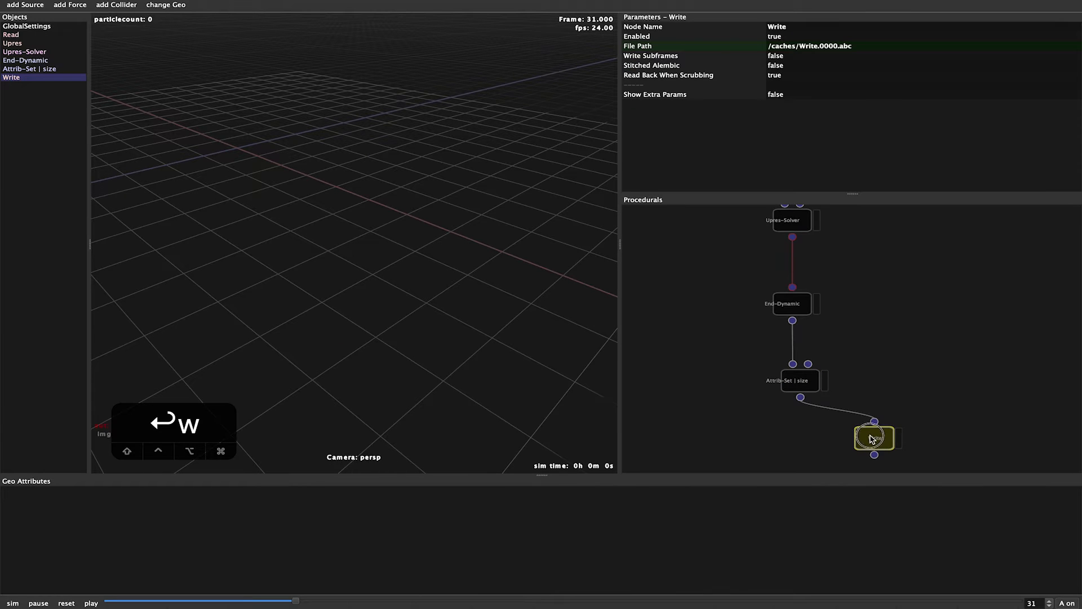
{"action": "left_click_drag", "start_coordinate": [847, 430], "coordinate": [848, 341]}
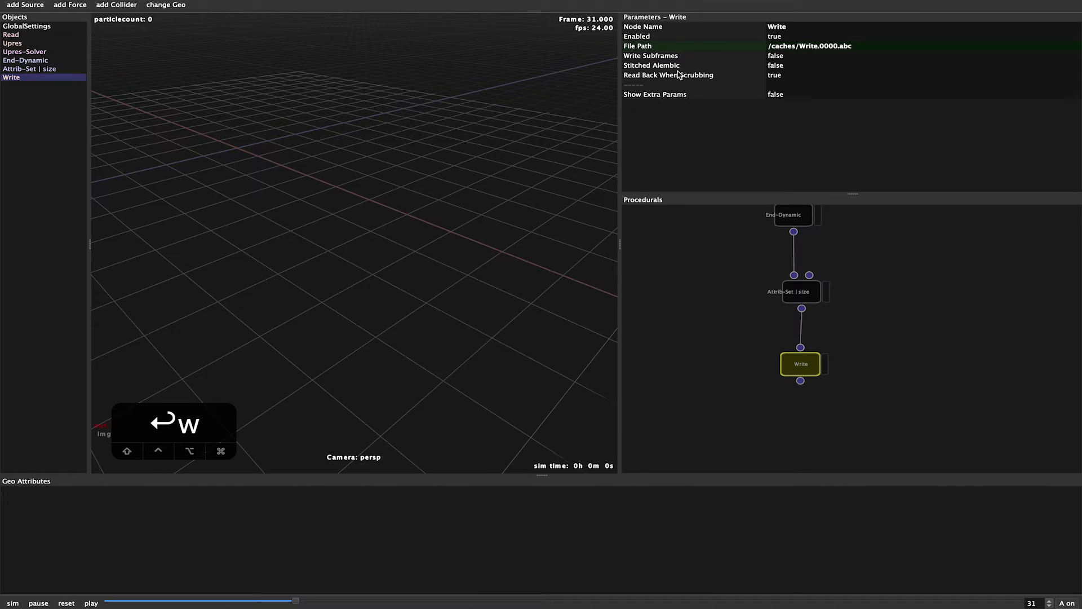
{"action": "left_click", "coordinate": [710, 66]}
Set the Write node's File Path to $SCENEFOLDER/caches/$SCENENAME/$NODENAME.abc, dropping the frame-number padding
{"action": "left_click", "coordinate": [720, 49]}
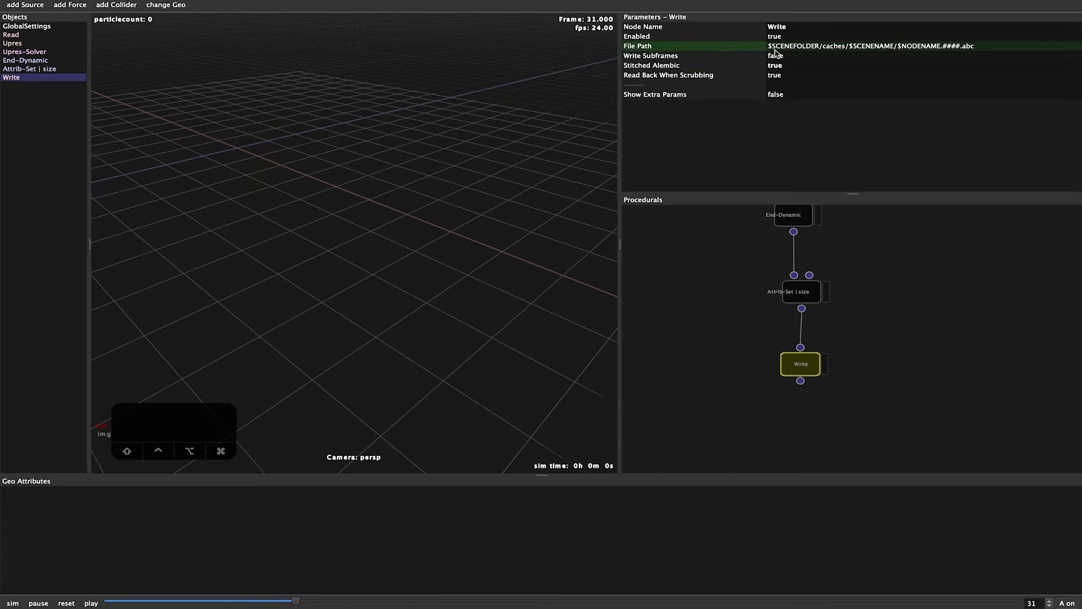
{"action": "double_click", "coordinate": [958, 47]}
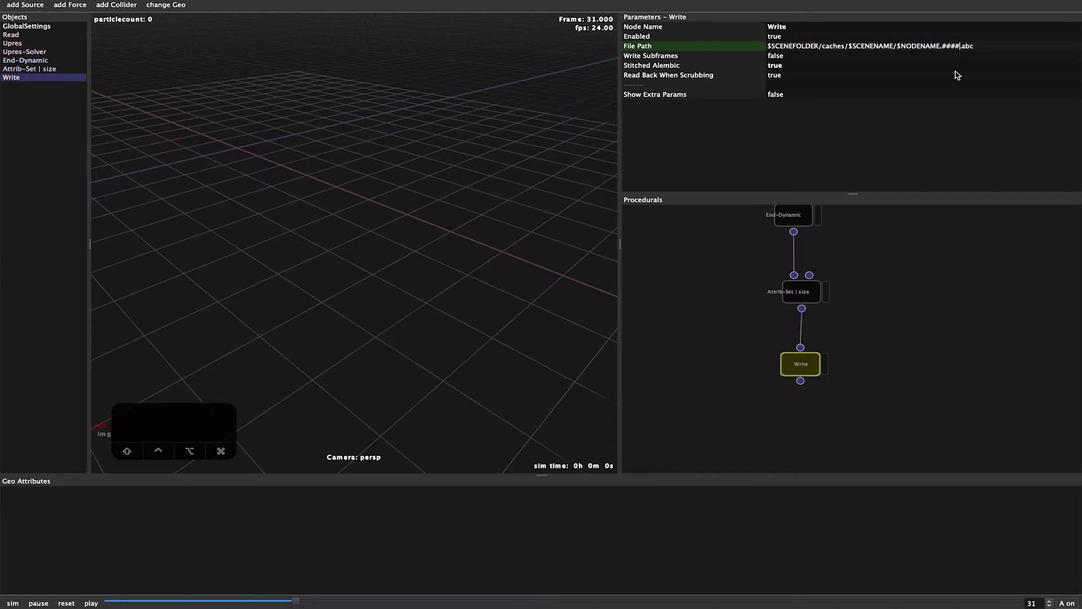
{"action": "key", "text": "BackSpace"}
{"action": "key", "text": "BackSpace"}
{"action": "key", "text": "BackSpace"}
{"action": "key", "text": "BackSpace"}
{"action": "key", "text": "BackSpace"}
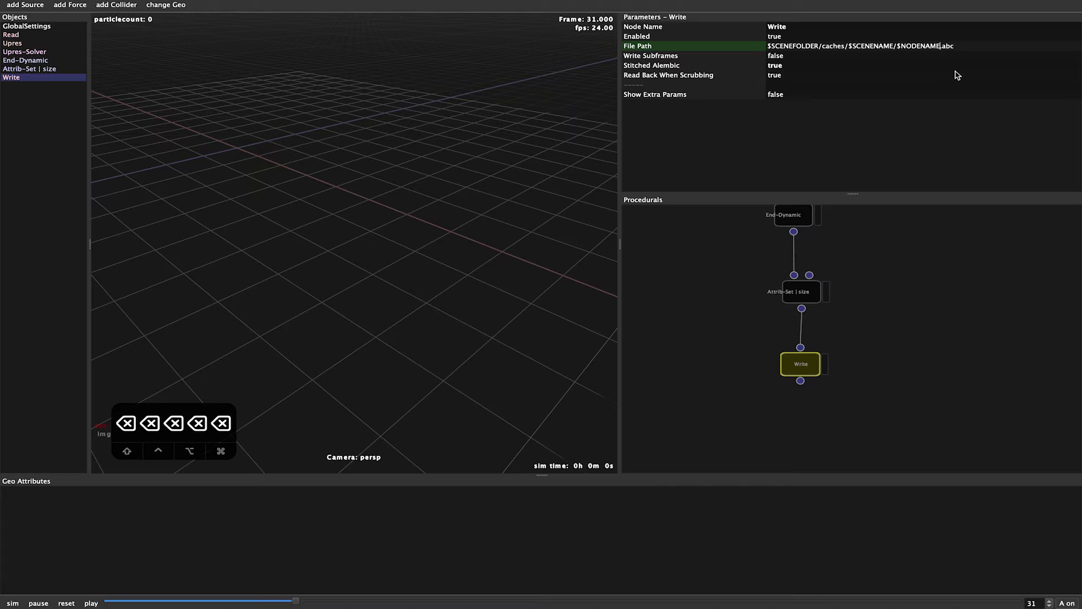
{"action": "key", "text": "Return"}
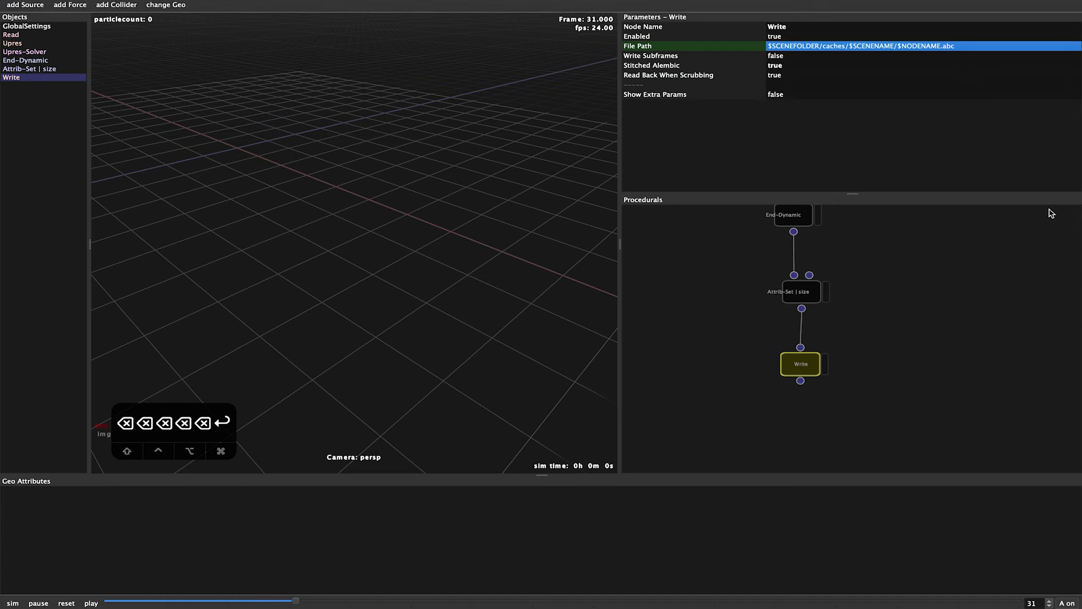
Save the scene as 02_STORM_Flour_Granular_Upres.sto, replacing the existing file, and start the simulation
{"action": "key", "text": "super+s"}
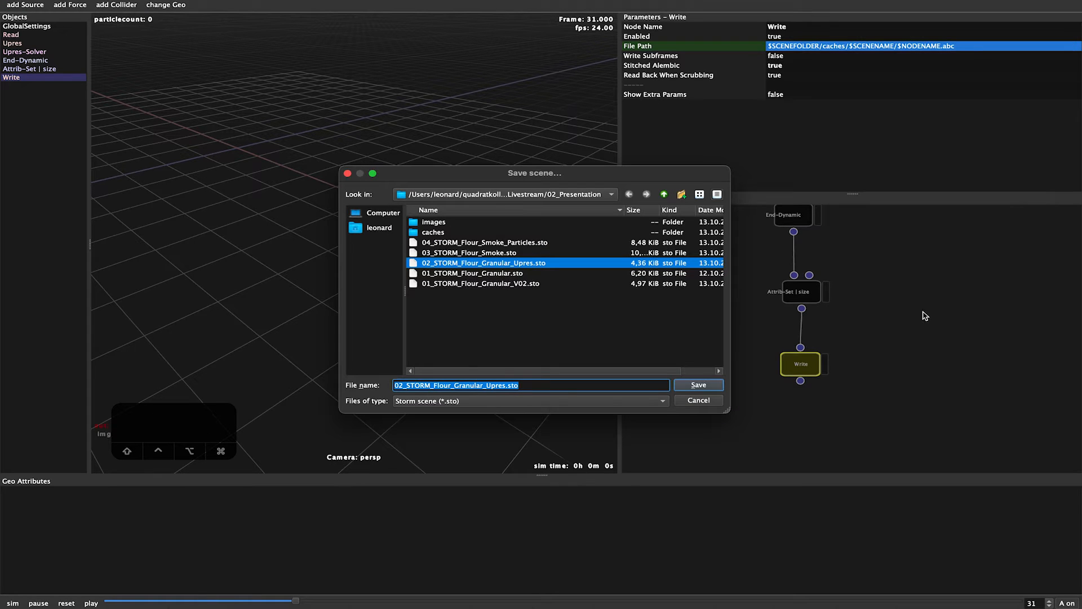
{"action": "left_click", "coordinate": [701, 385]}
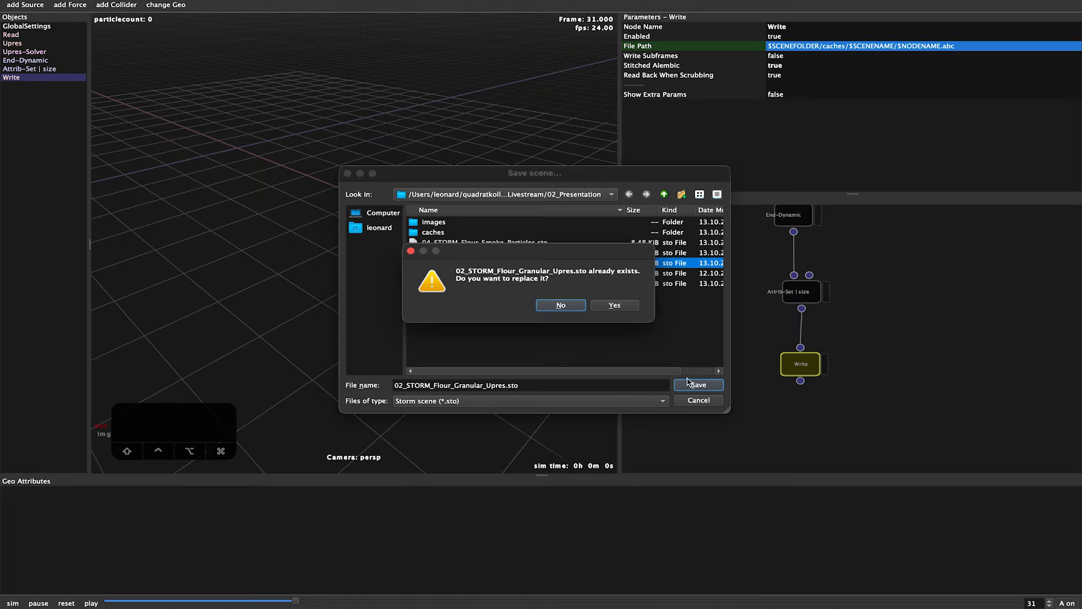
{"action": "left_click", "coordinate": [614, 306]}
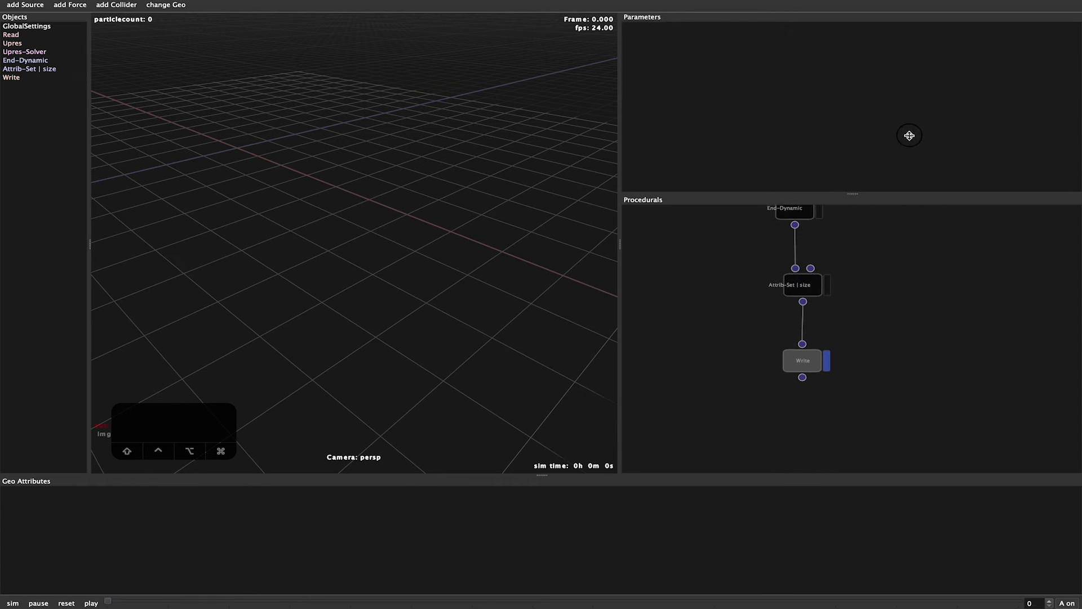
{"action": "left_click", "coordinate": [10, 602]}
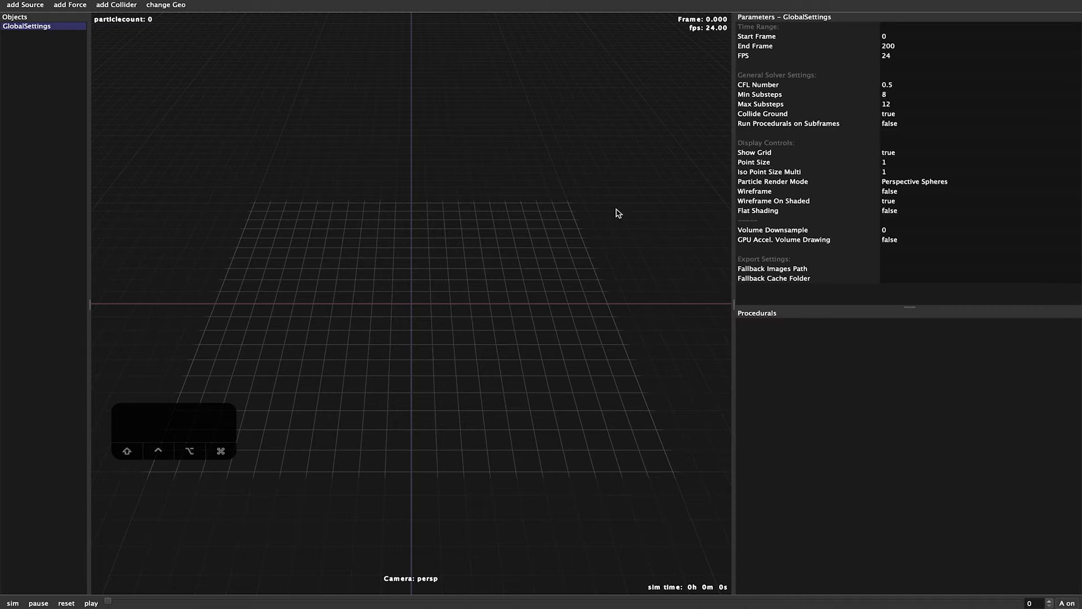
Set the End Frame of the new scene's global settings to 150
{"action": "left_click", "coordinate": [902, 46]}
{"action": "type", "text": "150"}
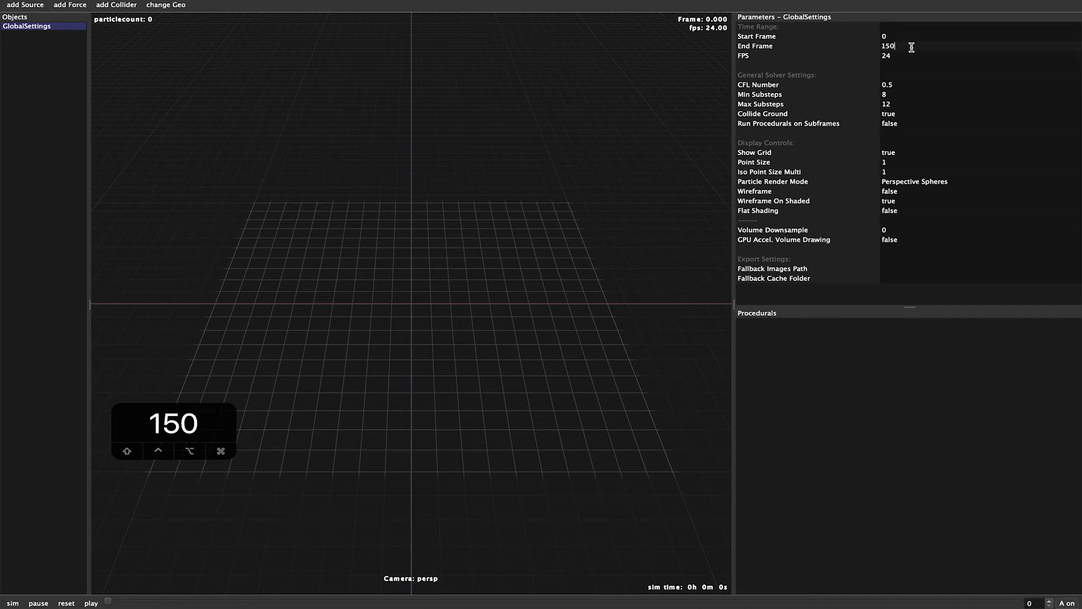
{"action": "key", "text": "Return"}
Widen the parameter and node area, enlarge the Procedurals view, and show the Geo Attributes spreadsheet
{"action": "left_click_drag", "start_coordinate": [733, 305], "coordinate": [629, 305]}
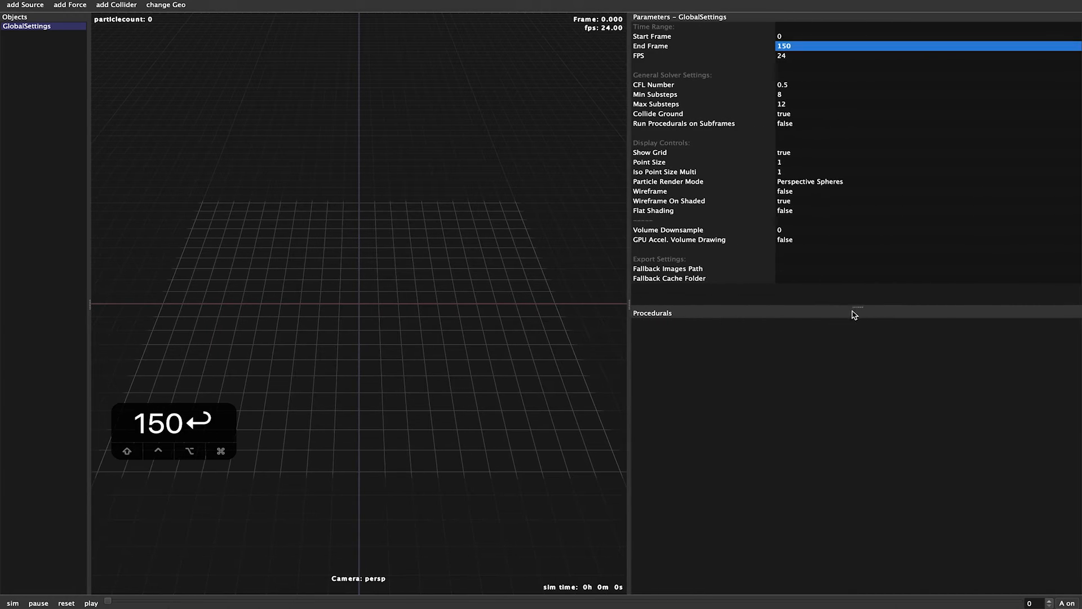
{"action": "left_click_drag", "start_coordinate": [853, 307], "coordinate": [858, 241]}
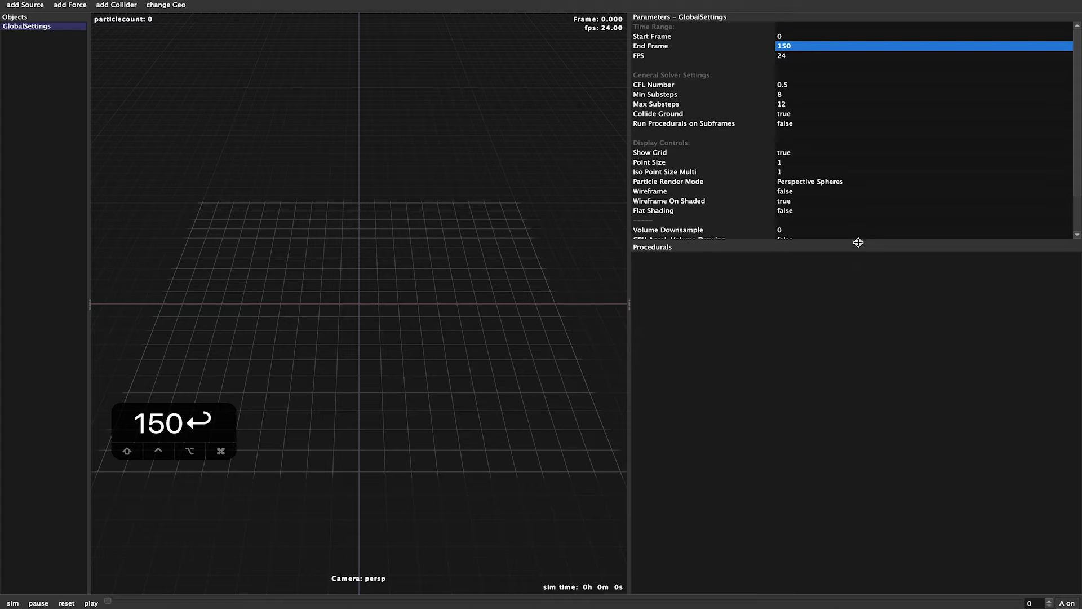
{"action": "right_click", "coordinate": [462, 7]}
{"action": "left_click", "coordinate": [474, 36]}
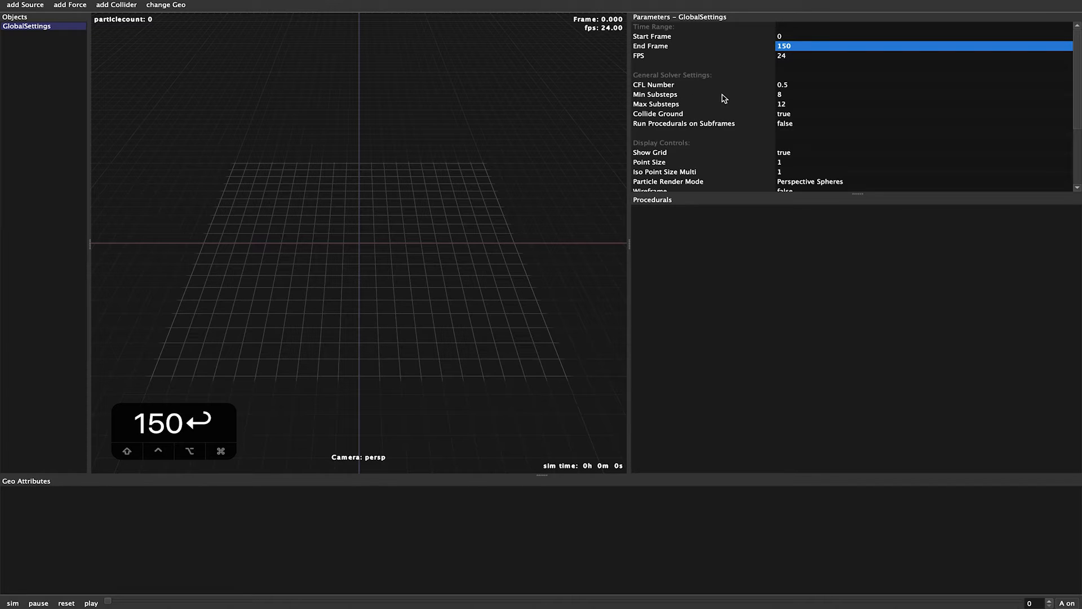
Set Min Substeps and Max Substeps to 2 and enable Run Procedurals on Subframes in the global settings
{"action": "left_click", "coordinate": [789, 95]}
{"action": "type", "text": "2"}
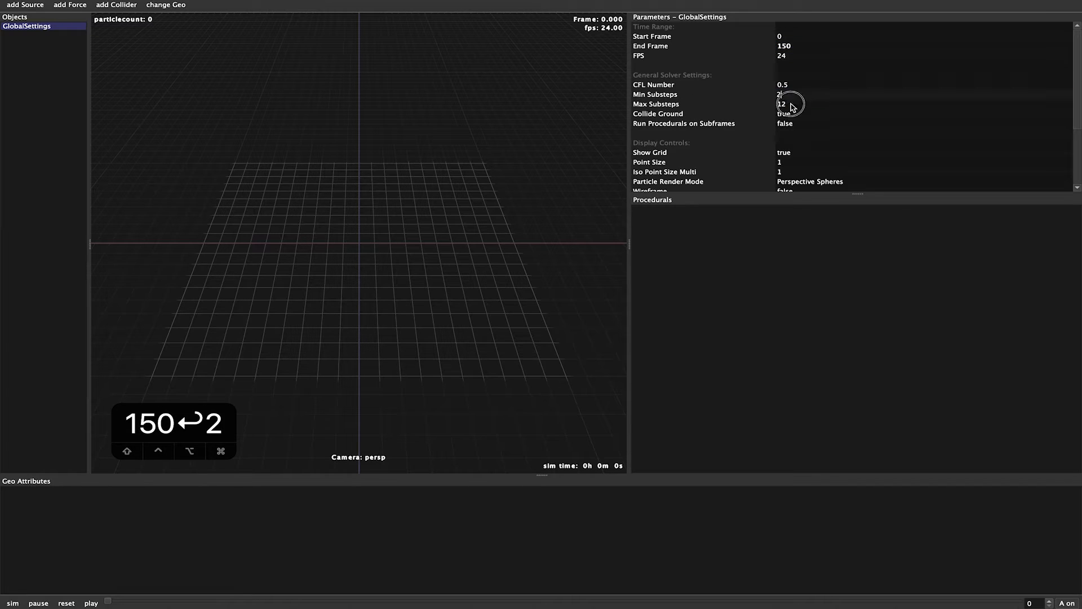
{"action": "left_click", "coordinate": [791, 104]}
{"action": "type", "text": "2"}
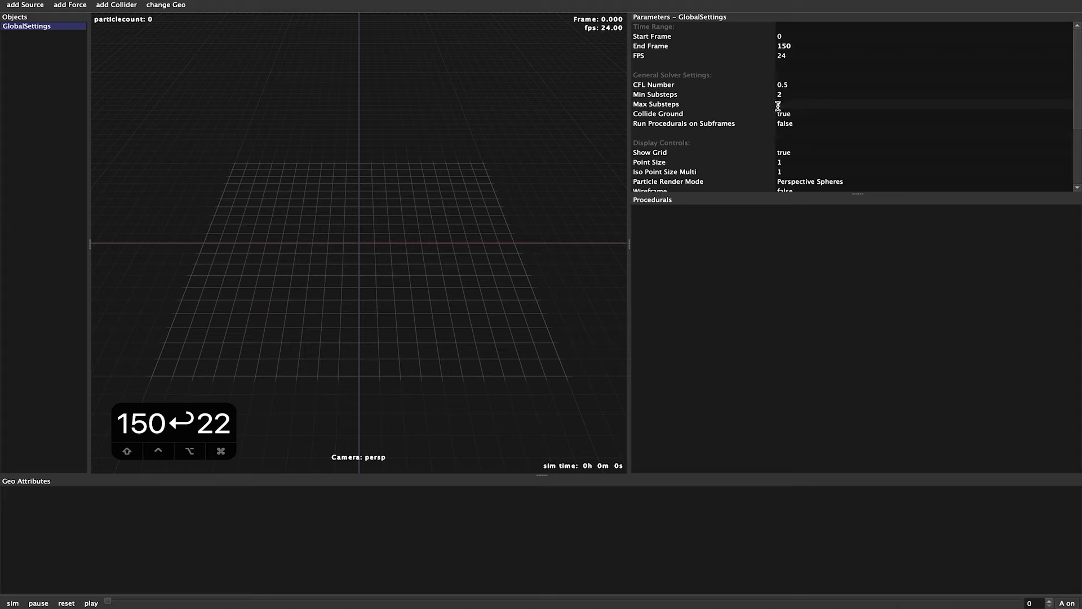
{"action": "left_click", "coordinate": [674, 124]}
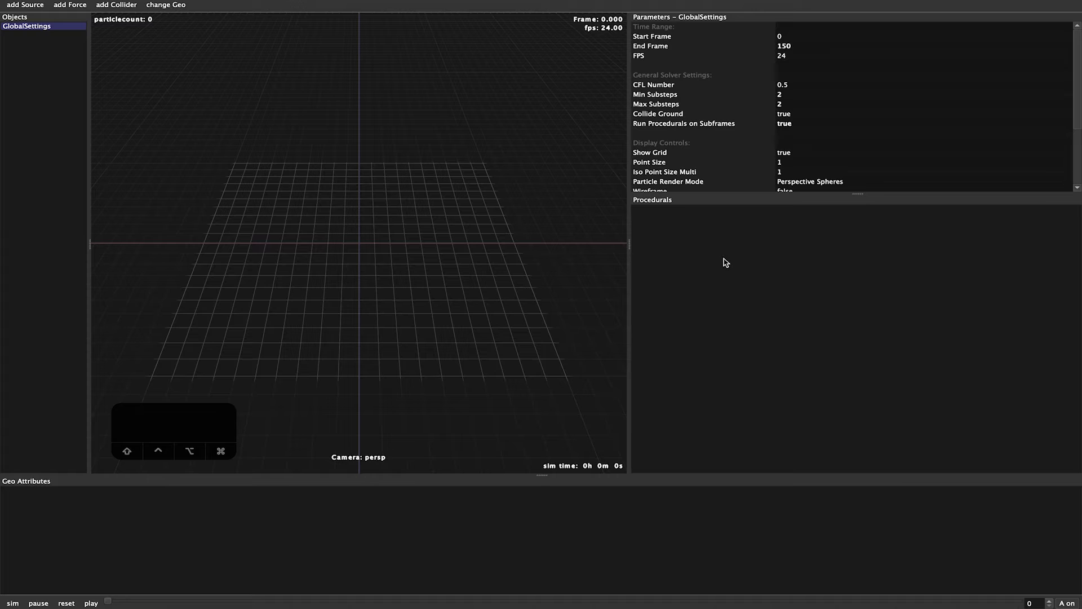
Add a Read node, load GranularParticleSystem.0150.abc from the 01_STORM_Flour_Granular_V02 cache as a sequence, and preview it at frame 0
{"action": "key", "text": "r"}
{"action": "left_click_drag", "start_coordinate": [725, 262], "coordinate": [773, 275]}
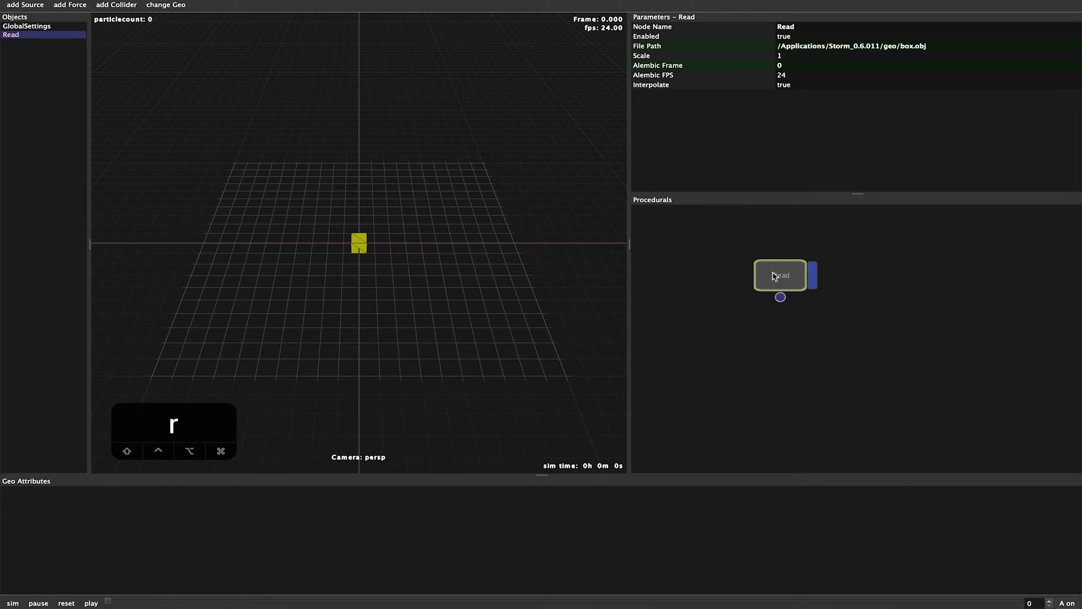
{"action": "left_click", "coordinate": [675, 48]}
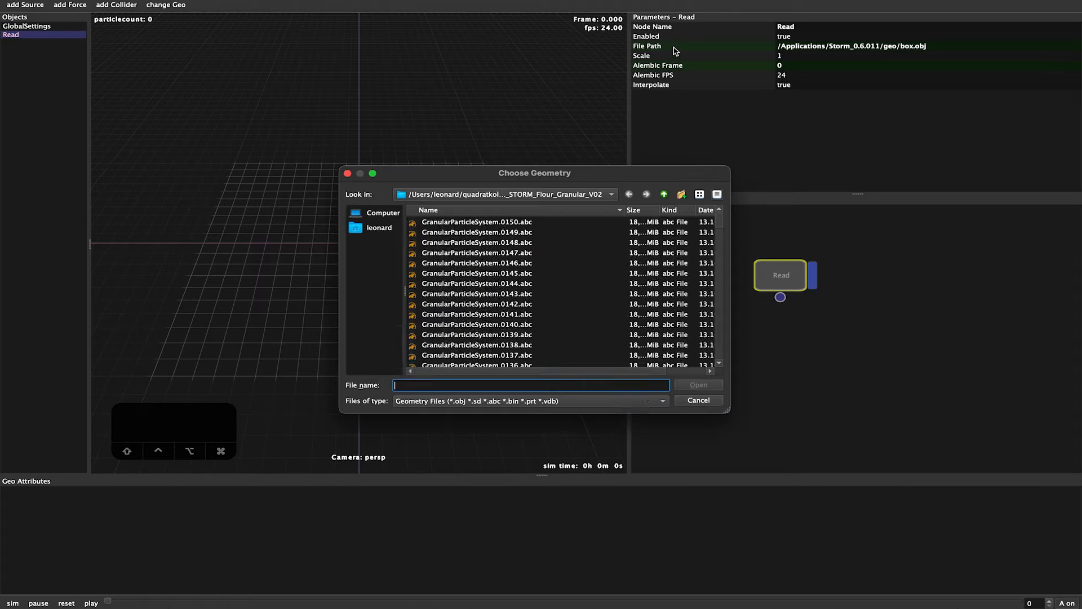
{"action": "left_click", "coordinate": [517, 222]}
{"action": "left_click", "coordinate": [705, 388]}
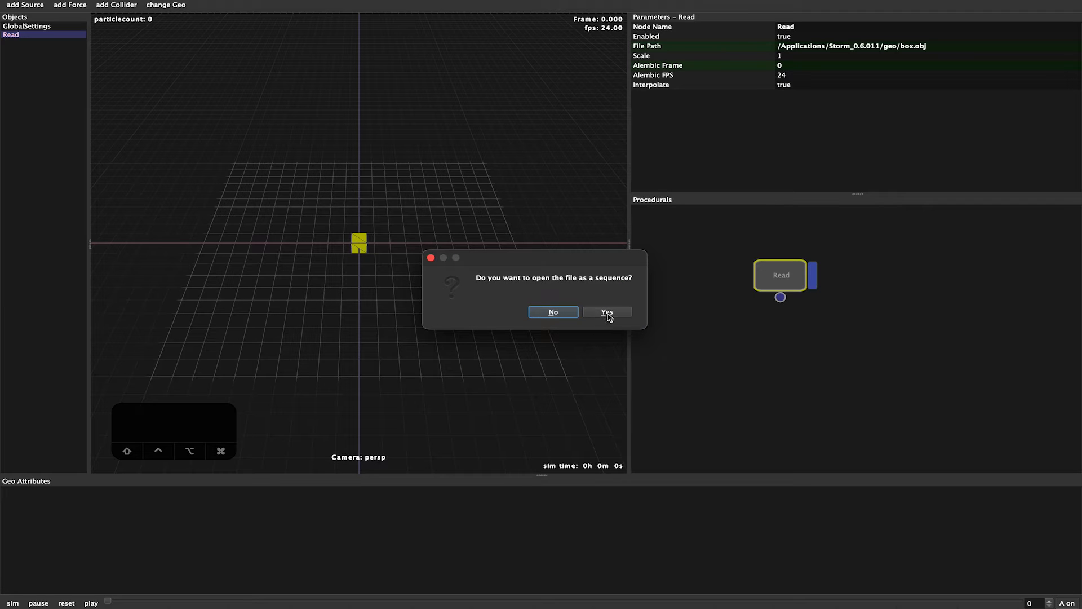
{"action": "left_click", "coordinate": [607, 313]}
{"action": "left_click", "coordinate": [427, 363]}
{"action": "left_click_drag", "start_coordinate": [437, 362], "coordinate": [403, 341], "text": "alt"}
{"action": "right_click_drag", "start_coordinate": [403, 340], "coordinate": [491, 367], "text": "alt"}
{"action": "left_click_drag", "start_coordinate": [492, 367], "coordinate": [471, 351], "text": "alt"}
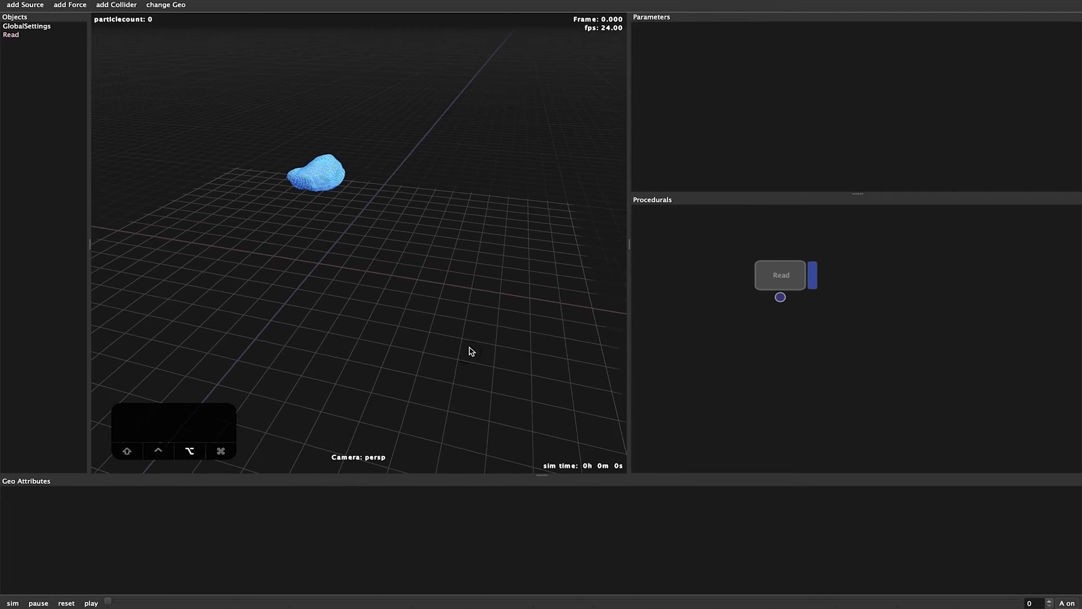
{"action": "right_click_drag", "start_coordinate": [472, 351], "coordinate": [493, 359], "text": "alt"}
{"action": "left_click_drag", "start_coordinate": [140, 604], "coordinate": [104, 604]}
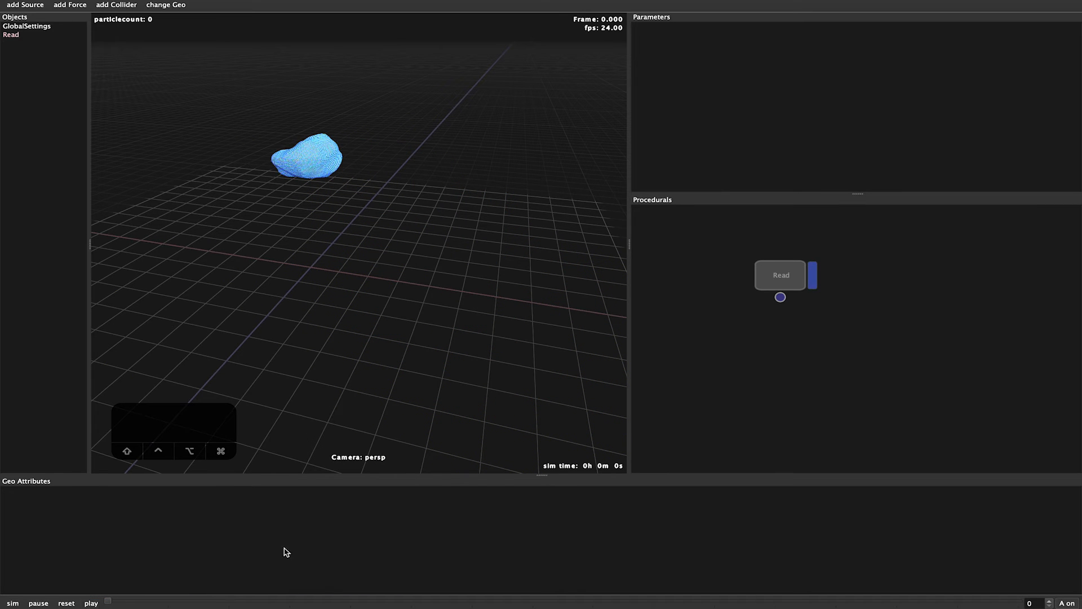
Add a Point-Delete node and connect the Read node's output to its first input
{"action": "middle_click_drag", "start_coordinate": [771, 397], "coordinate": [789, 388]}
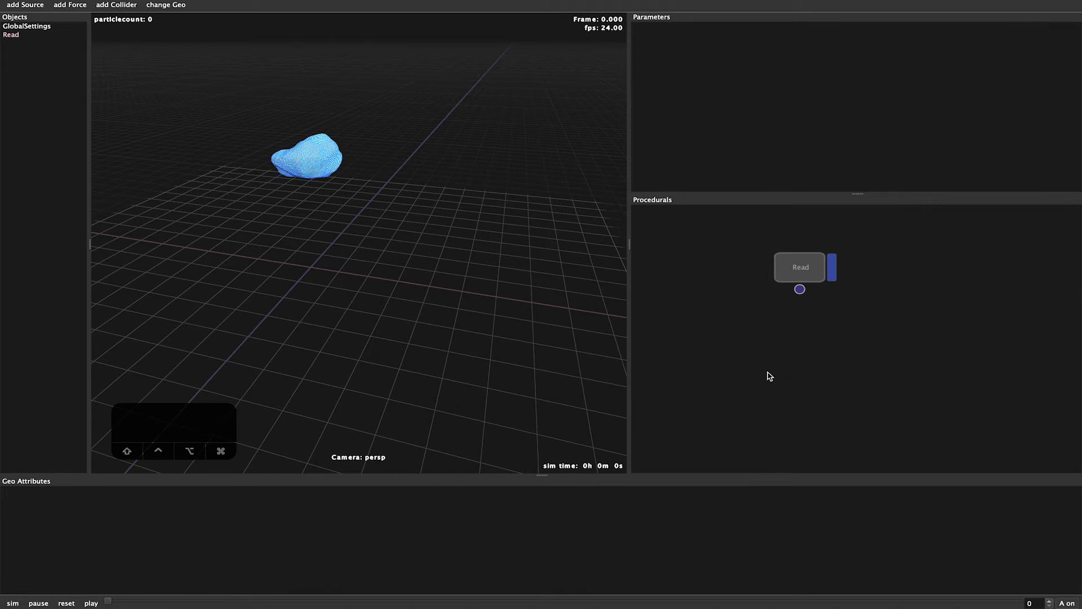
{"action": "right_click", "coordinate": [732, 365]}
{"action": "type", "text": "dele"}
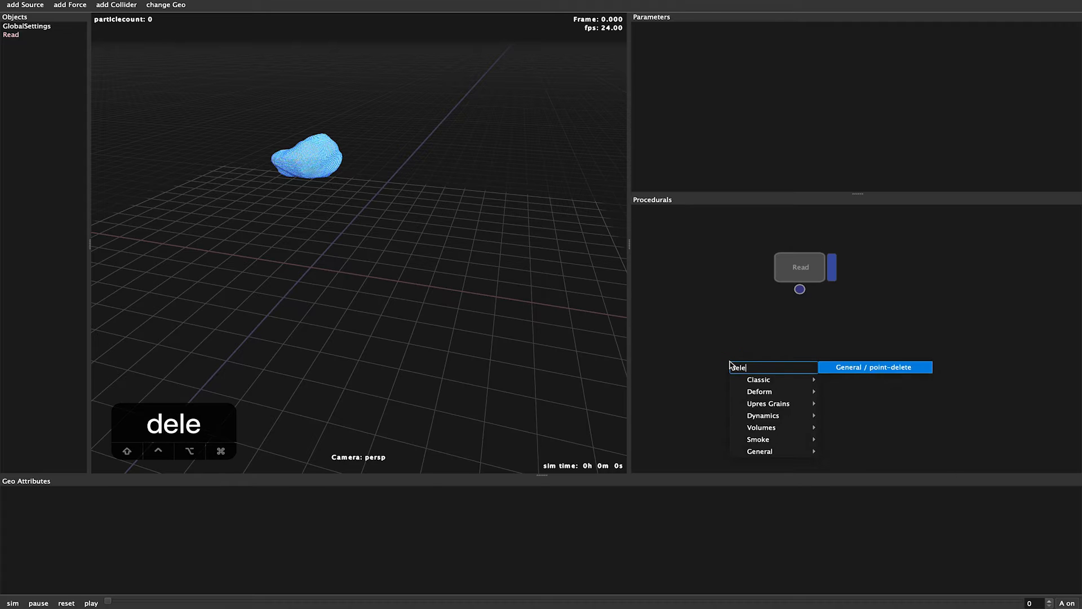
{"action": "key", "text": "Return"}
{"action": "left_click_drag", "start_coordinate": [801, 290], "coordinate": [720, 340]}
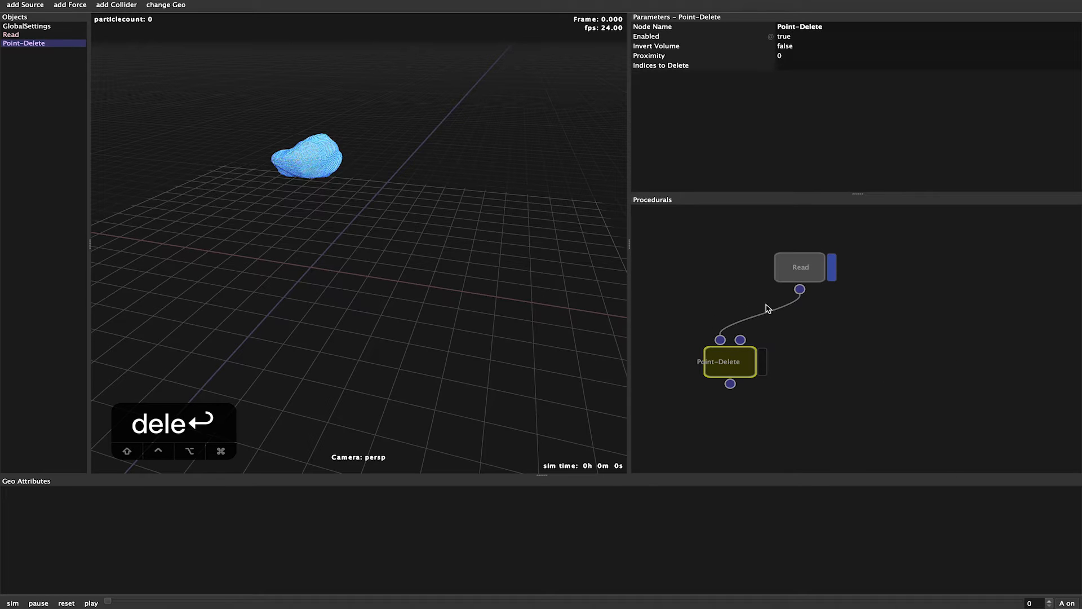
Check the Read node's point attributes and set Point-Delete's Enabled parameter to length(@v) < 1.5 to remove slow particles
{"action": "left_click", "coordinate": [801, 270]}
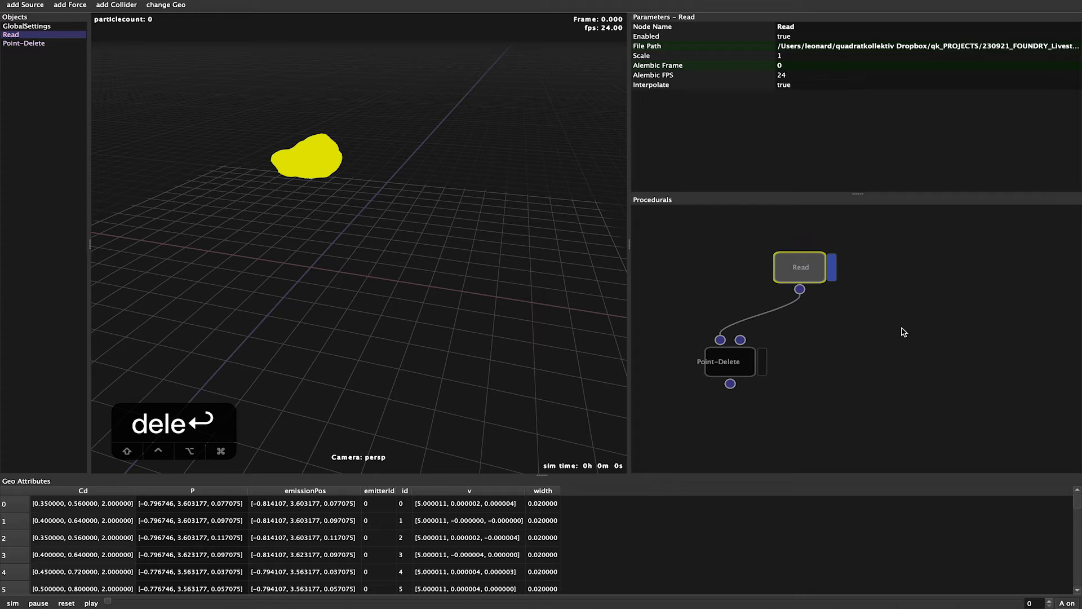
{"action": "left_click", "coordinate": [736, 367]}
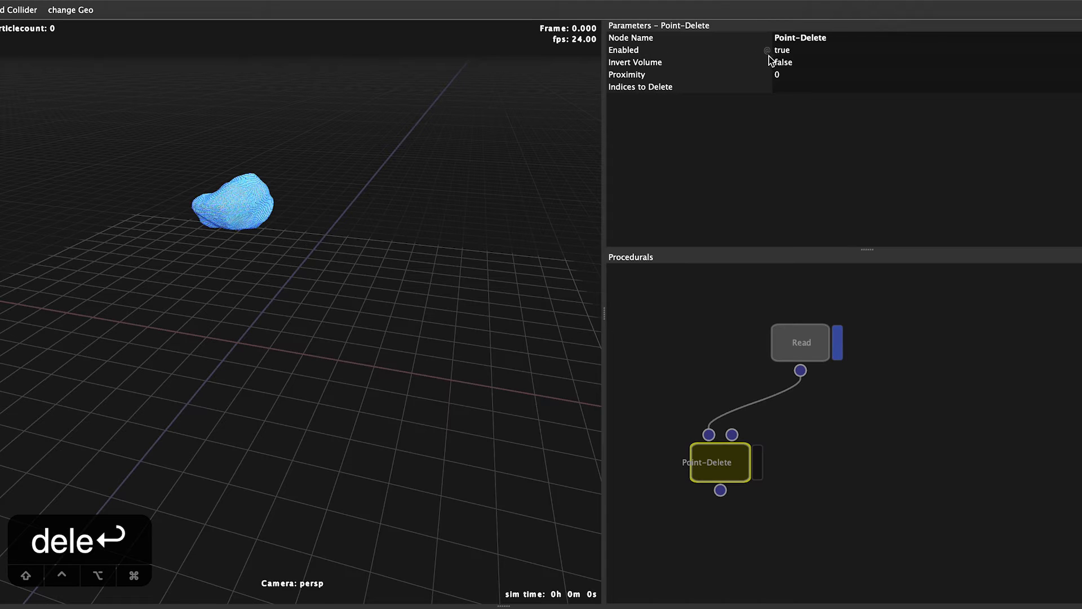
{"action": "double_click", "coordinate": [804, 51]}
{"action": "type", "text": "length"}
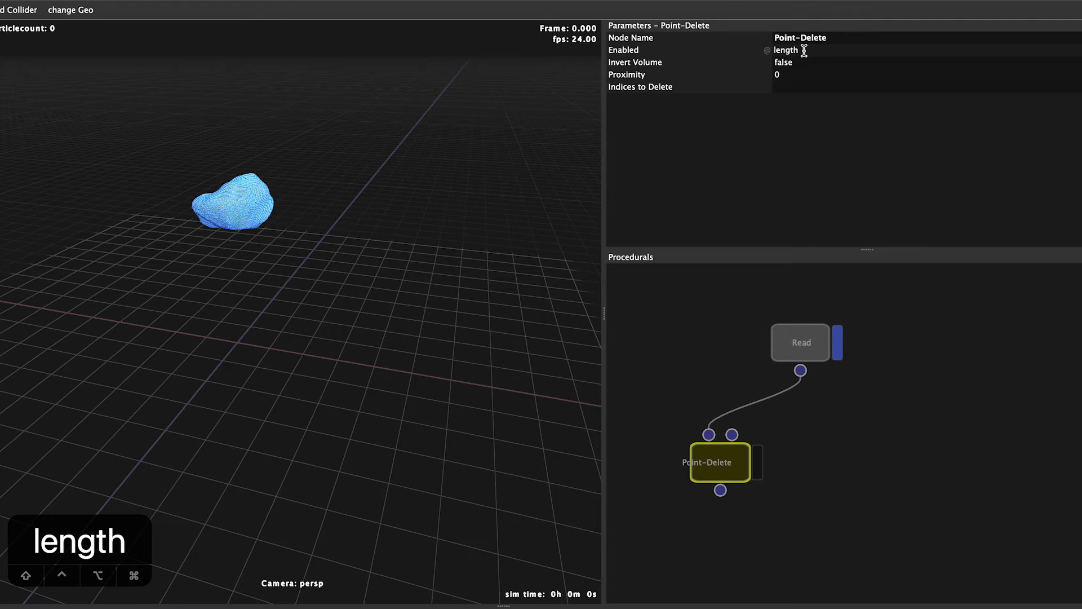
{"action": "type", "text": "(@"}
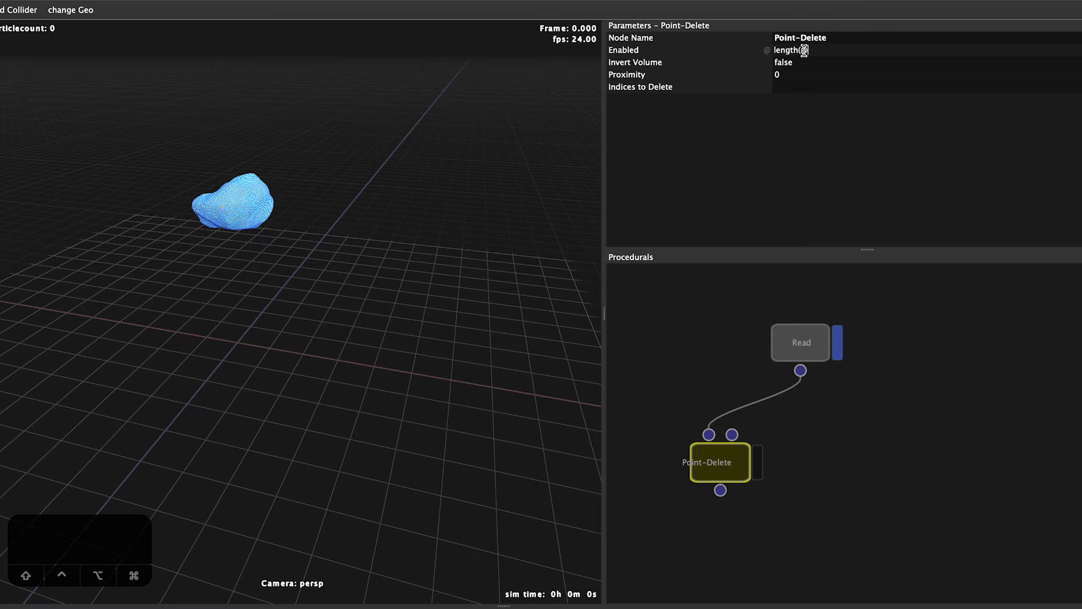
{"action": "type", "text": "v) < 1.5"}
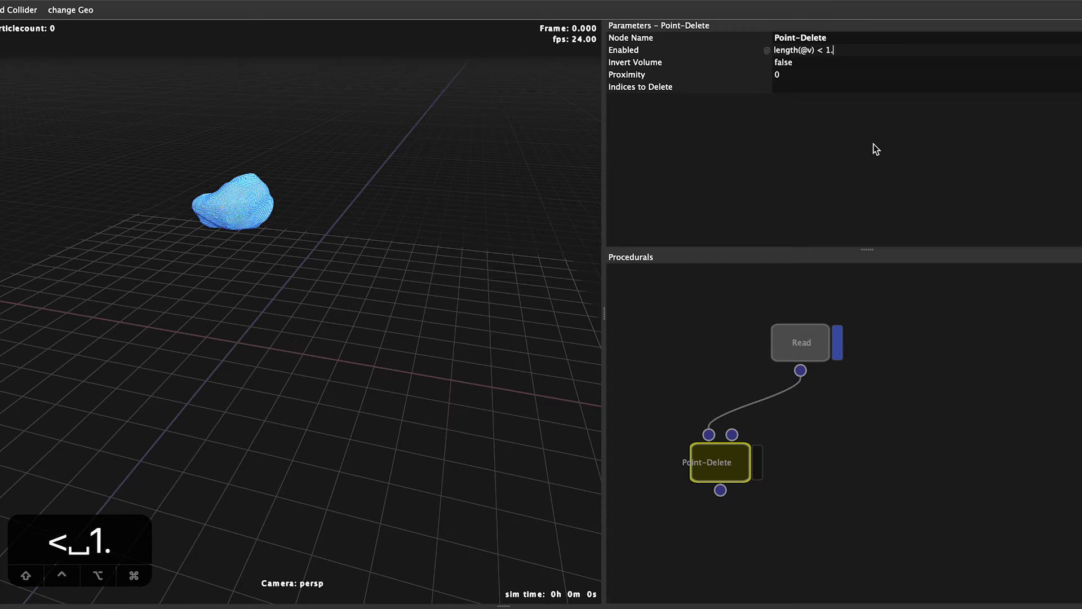
{"action": "key", "text": "Return"}
Display the Point-Delete result instead of the Read node and scrub the timeline to examine the remaining particles
{"action": "left_click", "coordinate": [758, 461]}
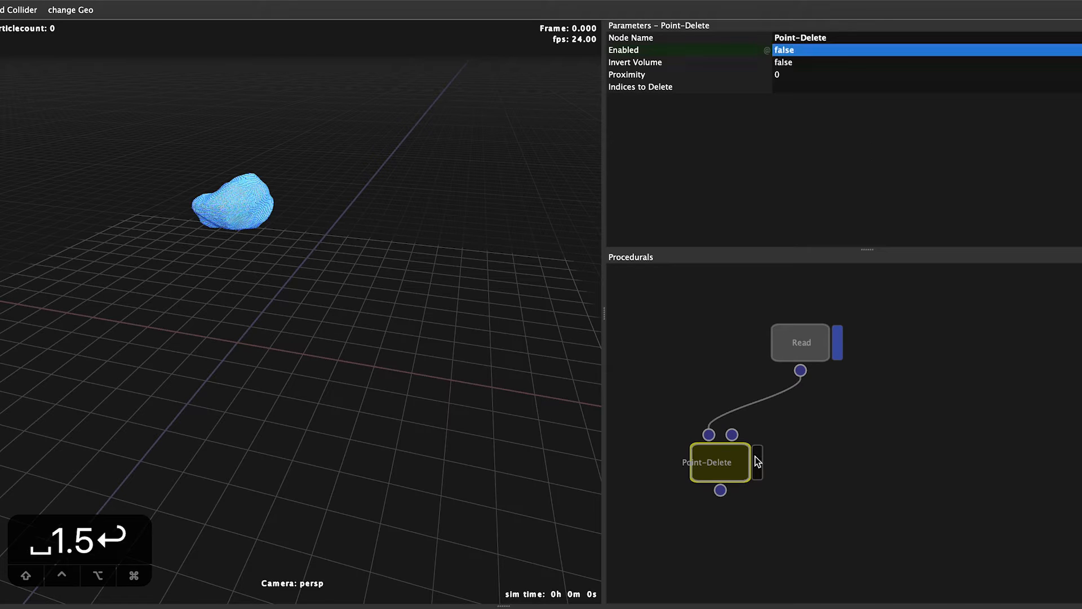
{"action": "left_click", "coordinate": [839, 349]}
{"action": "left_click", "coordinate": [455, 306]}
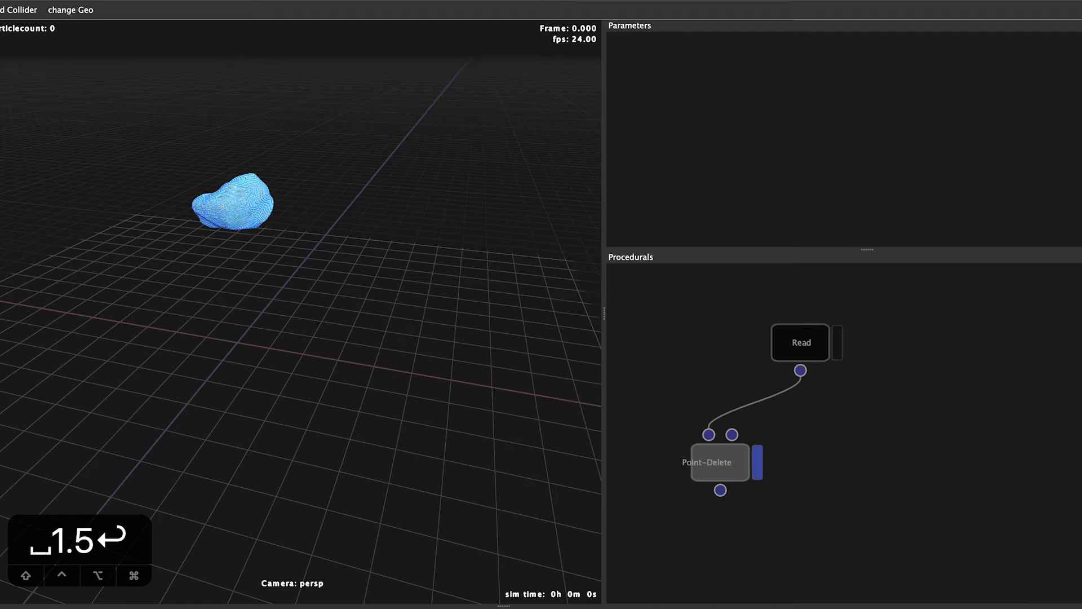
{"action": "left_click_drag", "start_coordinate": [108, 602], "coordinate": [319, 603]}
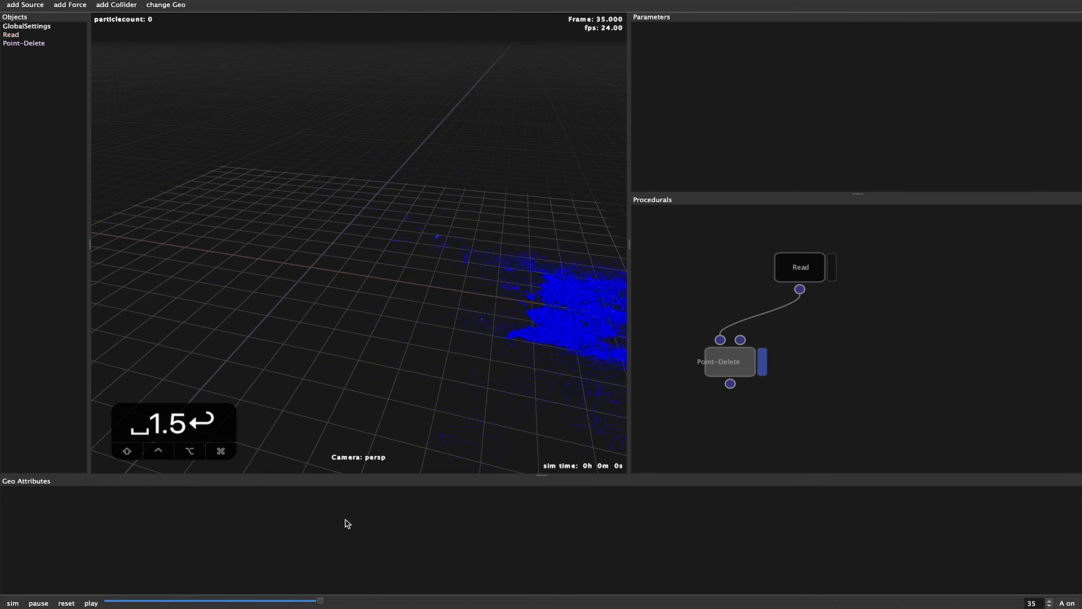
{"action": "middle_click_drag", "start_coordinate": [420, 422], "coordinate": [293, 344], "text": "alt"}
{"action": "left_click_drag", "start_coordinate": [404, 364], "coordinate": [392, 376], "text": "alt"}
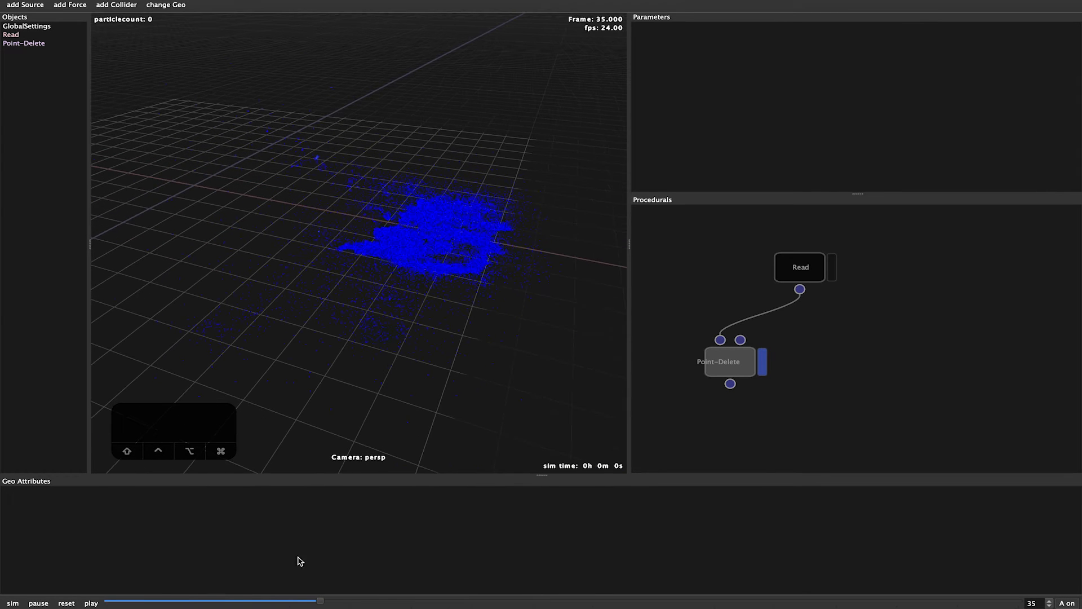
{"action": "left_click_drag", "start_coordinate": [322, 602], "coordinate": [380, 604]}
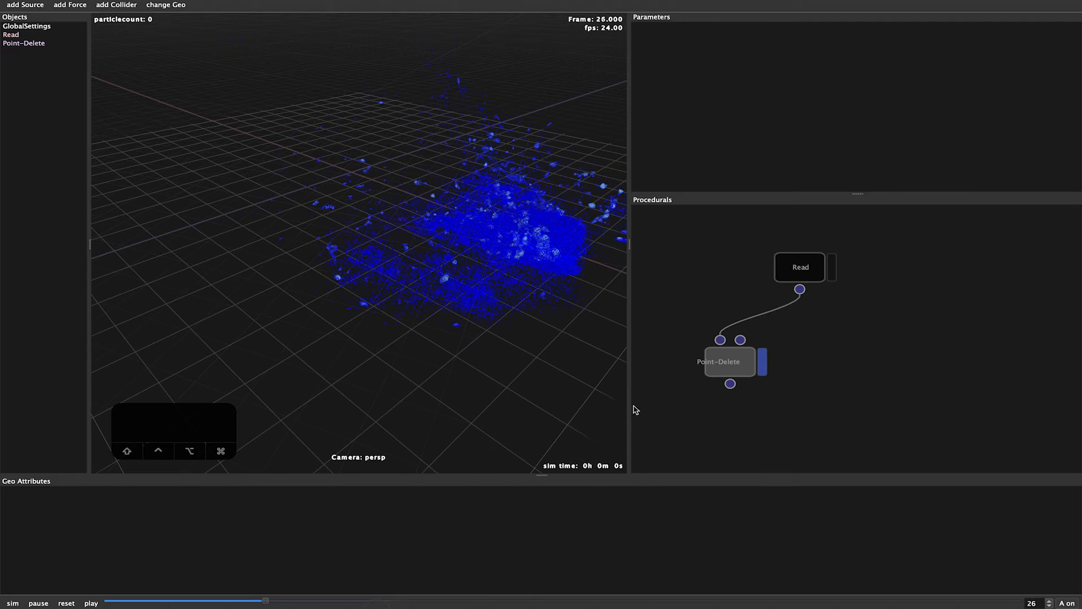
Add a second Point-Delete node, connect it below the first one, and display its result
{"action": "middle_click_drag", "start_coordinate": [751, 412], "coordinate": [810, 332]}
{"action": "right_click", "coordinate": [775, 382]}
{"action": "type", "text": "dele"}
{"action": "key", "text": "Return"}
{"action": "left_click_drag", "start_coordinate": [789, 321], "coordinate": [768, 361]}
{"action": "left_click_drag", "start_coordinate": [777, 384], "coordinate": [799, 386]}
{"action": "left_click", "coordinate": [831, 385]}
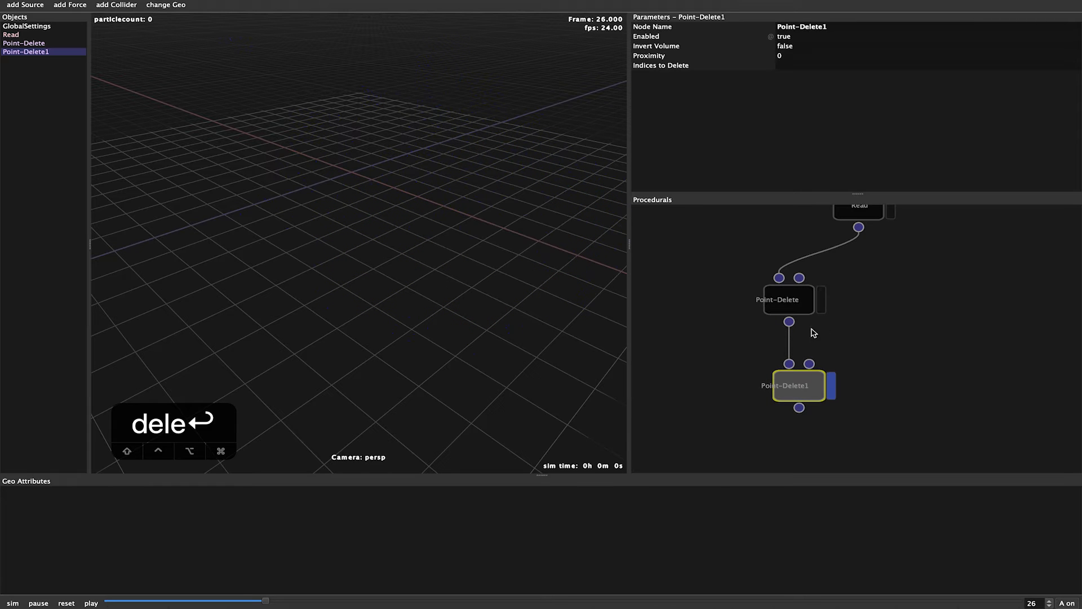
{"action": "left_click", "coordinate": [800, 37]}
{"action": "type", "text": "rand"}
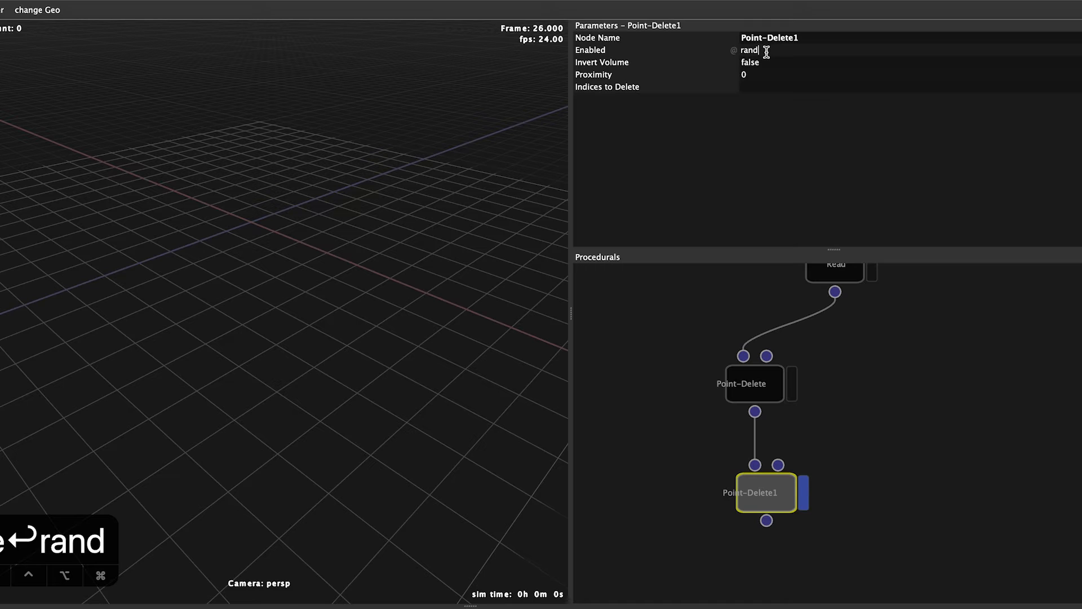
{"action": "type", "text": "("}
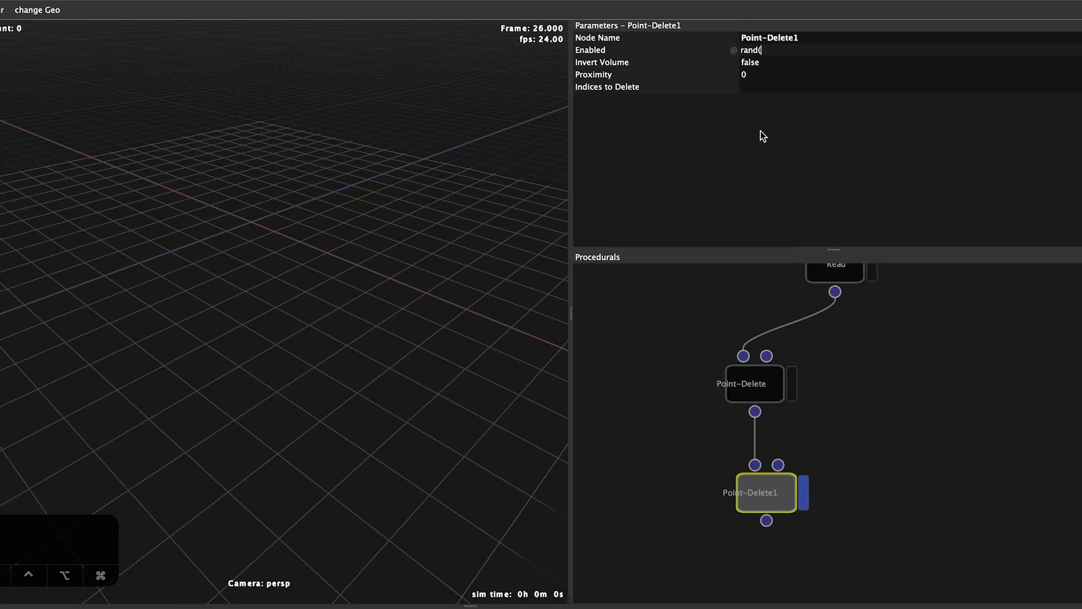
{"action": "type", "text": "@id)<0.95"}
{"action": "key", "text": "Return"}
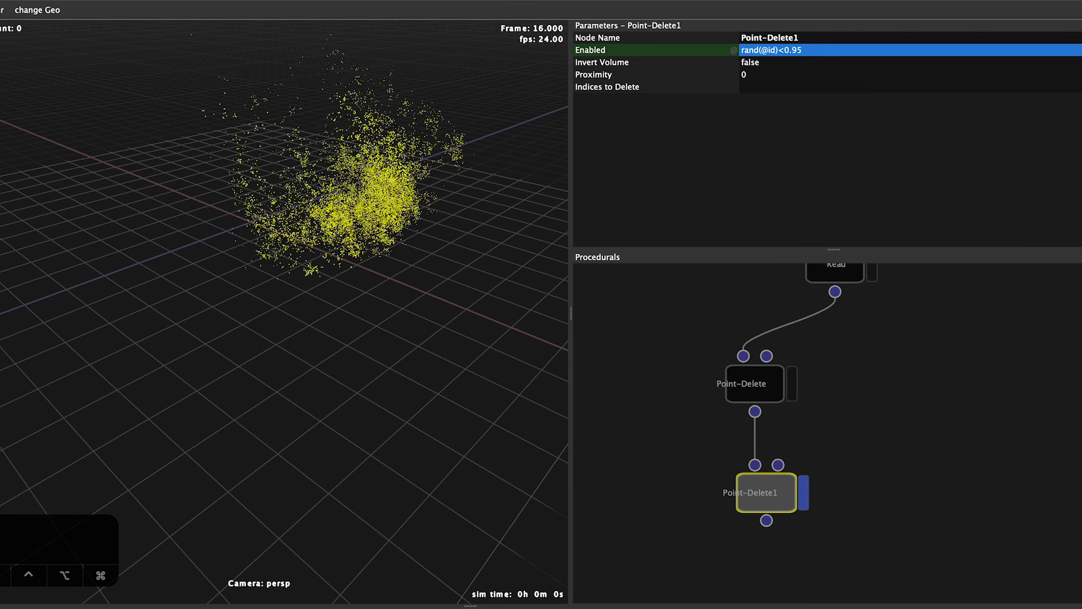
{"action": "left_click", "coordinate": [395, 440]}
Add a Noise node and connect Point-Delete1's output to its input
{"action": "middle_click_drag", "start_coordinate": [707, 542], "coordinate": [735, 542]}
{"action": "right_click", "coordinate": [812, 379]}
{"action": "type", "text": "noise"}
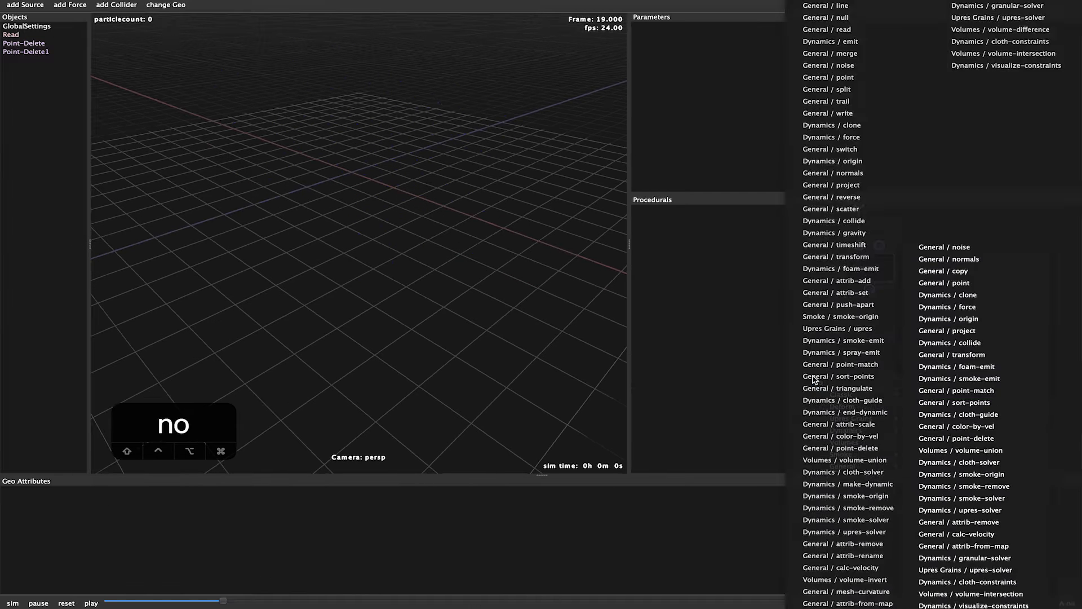
{"action": "key", "text": "Return"}
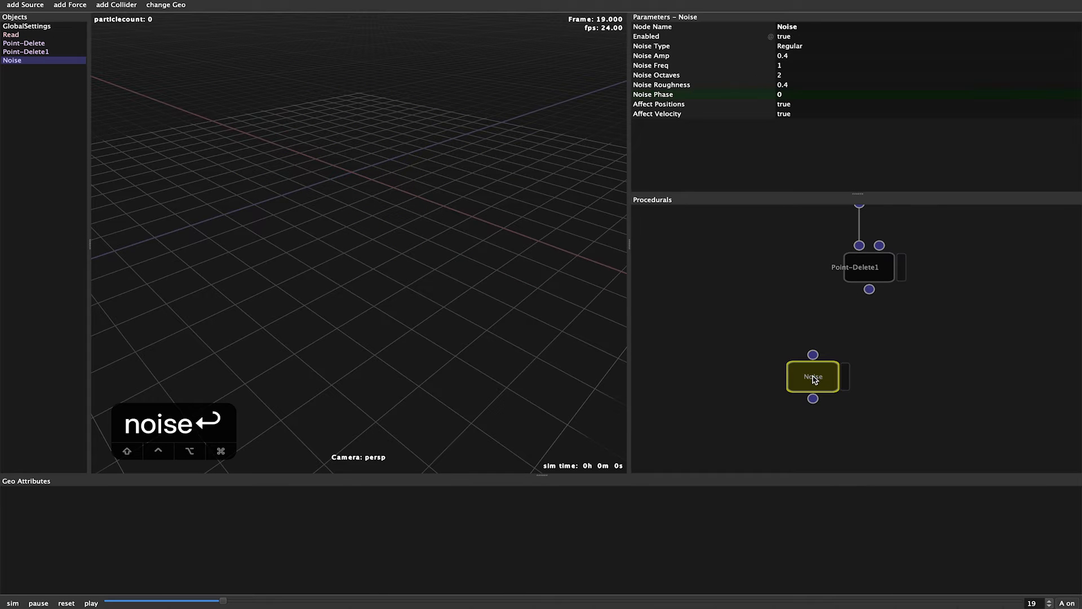
{"action": "left_click_drag", "start_coordinate": [869, 289], "coordinate": [813, 355]}
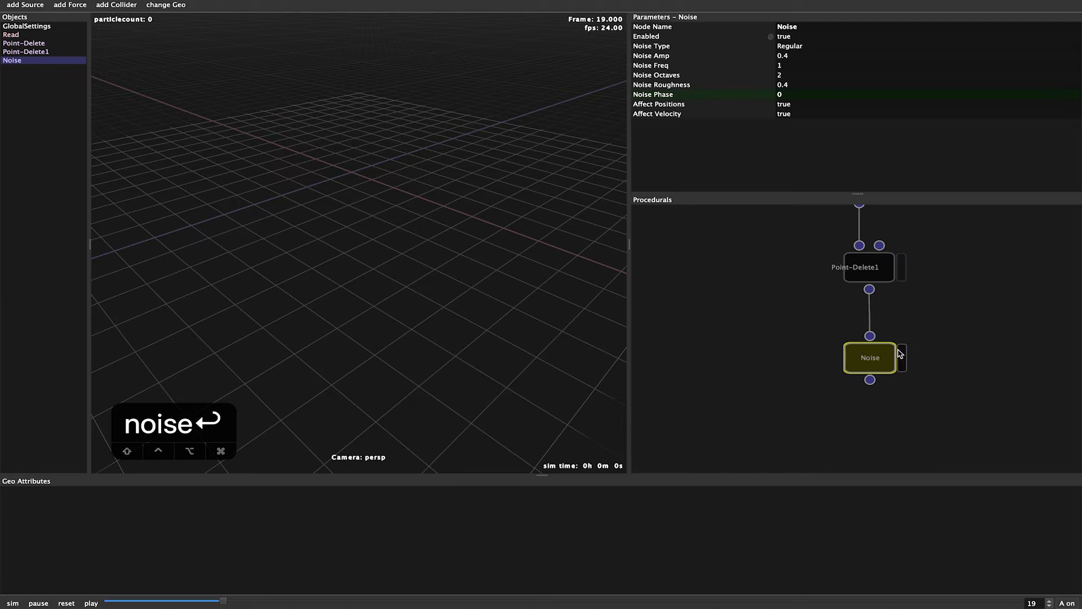
Display the Noise node's result and set its Affect Positions to false
{"action": "left_click", "coordinate": [901, 356]}
{"action": "scroll", "coordinate": [789, 393], "scroll_direction": "down", "scroll_amount": 3}
{"action": "scroll", "coordinate": [789, 389], "scroll_direction": "down", "scroll_amount": 1}
{"action": "scroll", "coordinate": [780, 389], "scroll_direction": "down", "scroll_amount": 1}
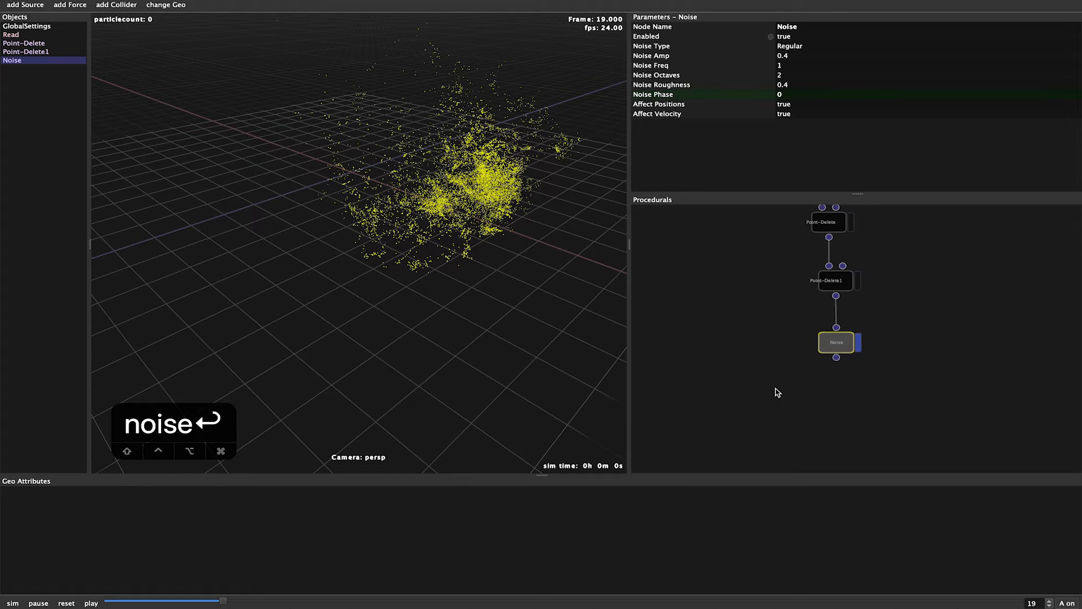
{"action": "left_click", "coordinate": [681, 105], "text": "shift"}
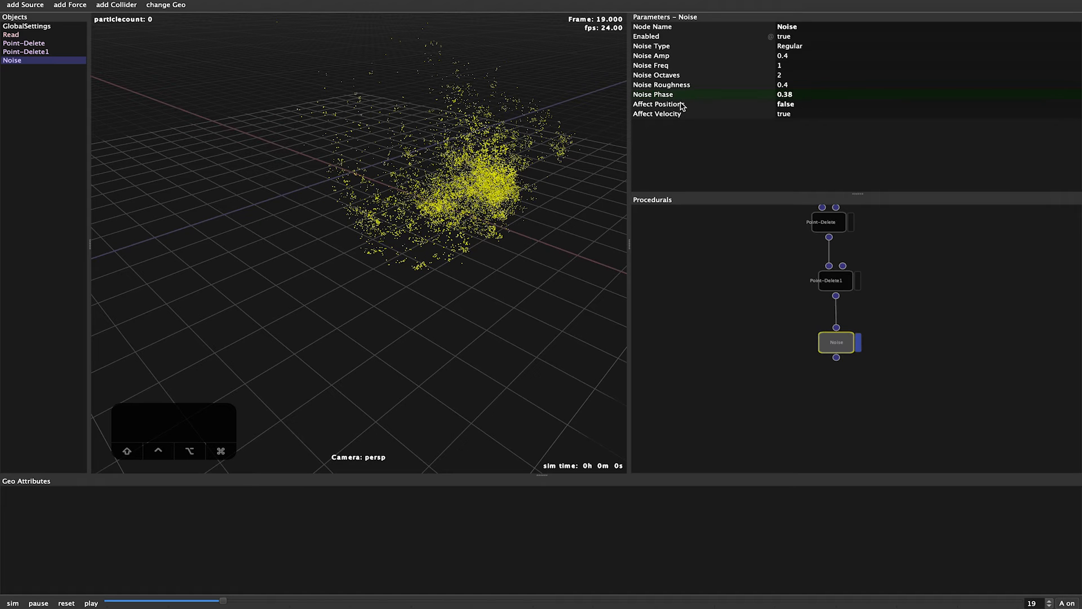
Insert a Trail node between Point-Delete1 and Noise, and display its result
{"action": "left_click_drag", "start_coordinate": [822, 354], "coordinate": [832, 387]}
{"action": "right_click", "coordinate": [901, 325]}
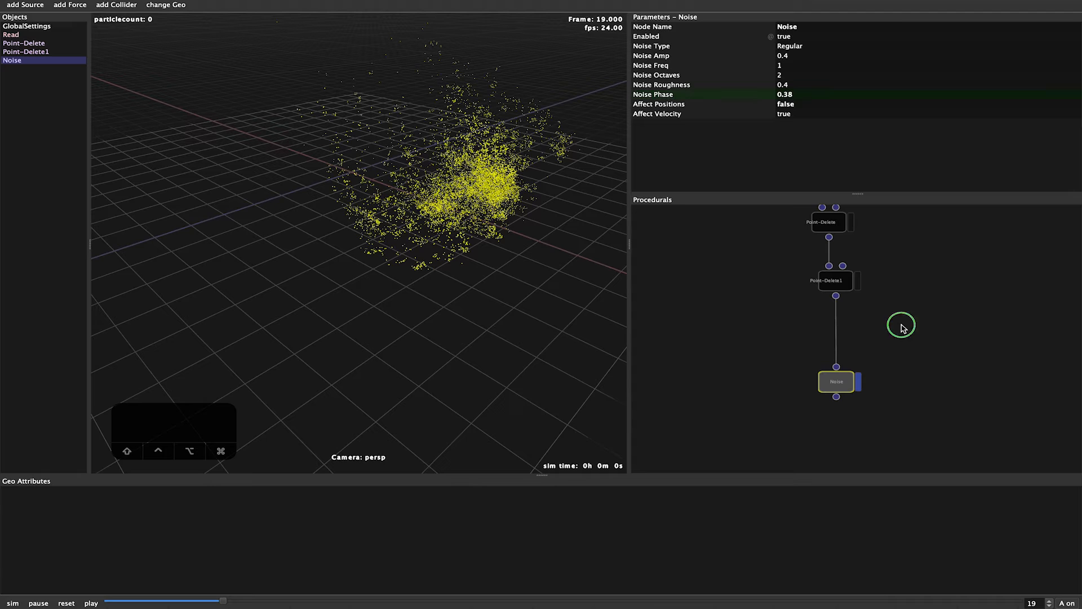
{"action": "type", "text": "trail"}
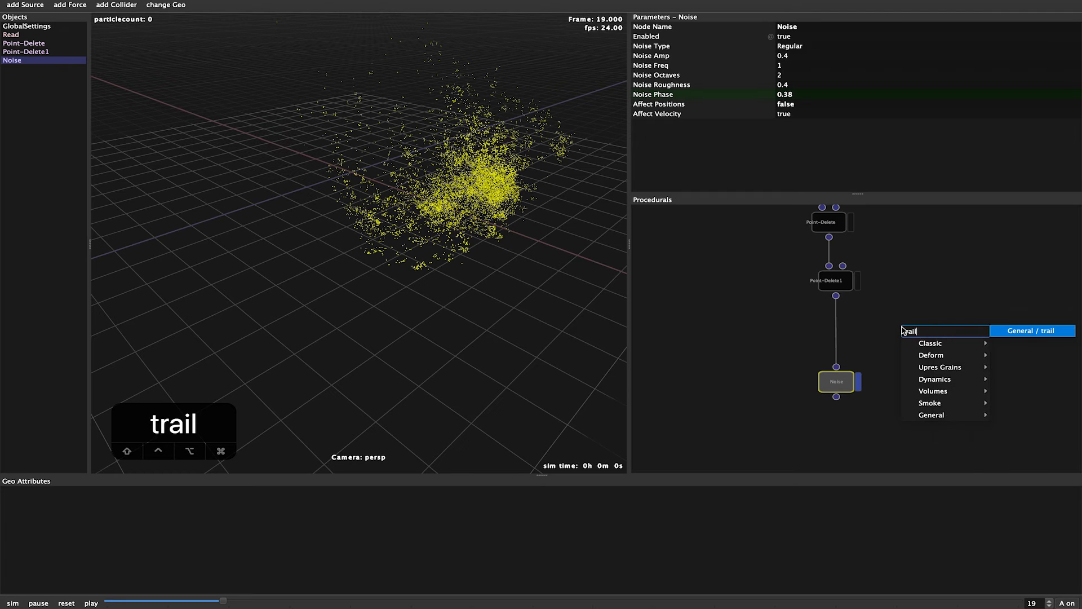
{"action": "key", "text": "Return"}
{"action": "left_click", "coordinate": [903, 327]}
{"action": "left_click_drag", "start_coordinate": [902, 328], "coordinate": [840, 335]}
{"action": "left_click_drag", "start_coordinate": [483, 353], "coordinate": [497, 326], "text": "alt"}
{"action": "middle_click_drag", "start_coordinate": [789, 402], "coordinate": [816, 391]}
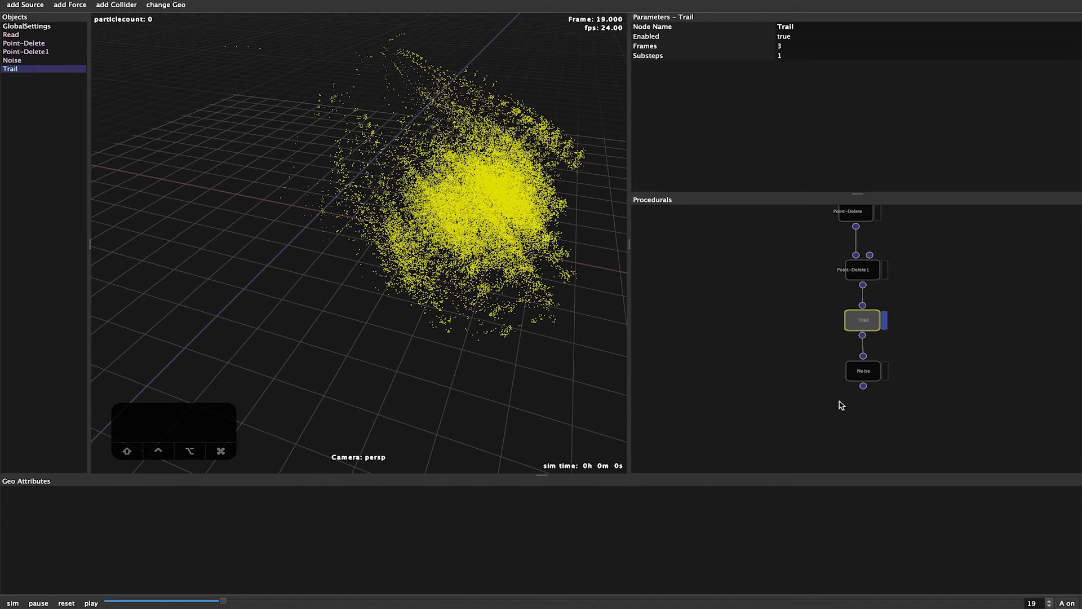
Add a Particle-to-Volume node fed by the Noise node's output and place it below Noise
{"action": "left_click", "coordinate": [864, 376]}
{"action": "key", "text": "p"}
{"action": "left_click_drag", "start_coordinate": [862, 375], "coordinate": [773, 416]}
{"action": "middle_click_drag", "start_coordinate": [853, 429], "coordinate": [841, 394]}
{"action": "scroll", "coordinate": [838, 392], "scroll_direction": "down", "scroll_amount": 1}
{"action": "scroll", "coordinate": [834, 391], "scroll_direction": "up", "scroll_amount": 2}
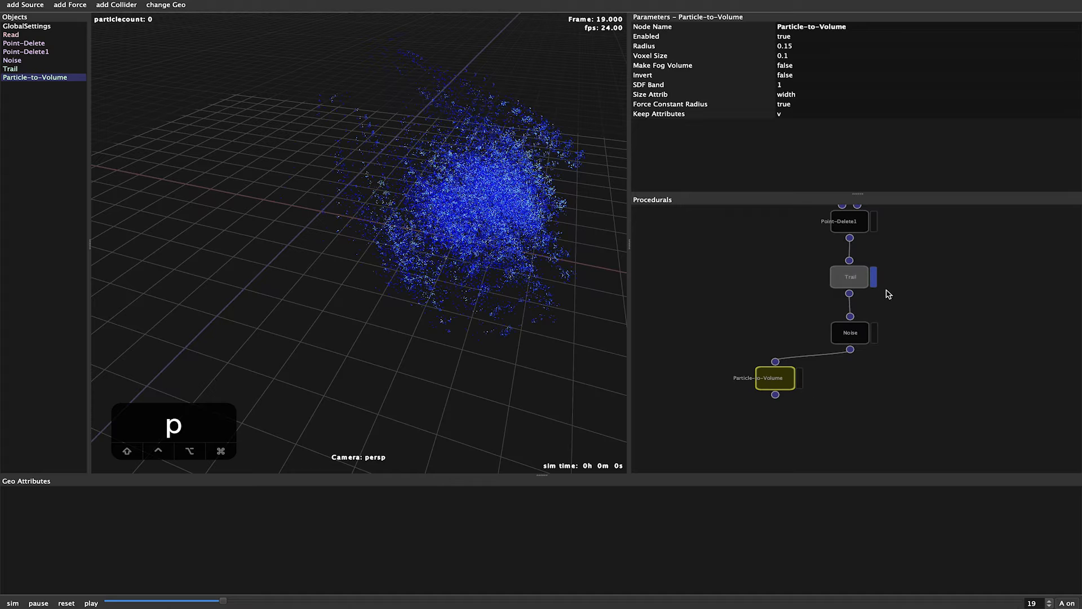
Detach the Trail node from the chain and display the Particle-to-Volume result to examine the volume without trails
{"action": "left_click", "coordinate": [873, 277]}
{"action": "left_click", "coordinate": [853, 281]}
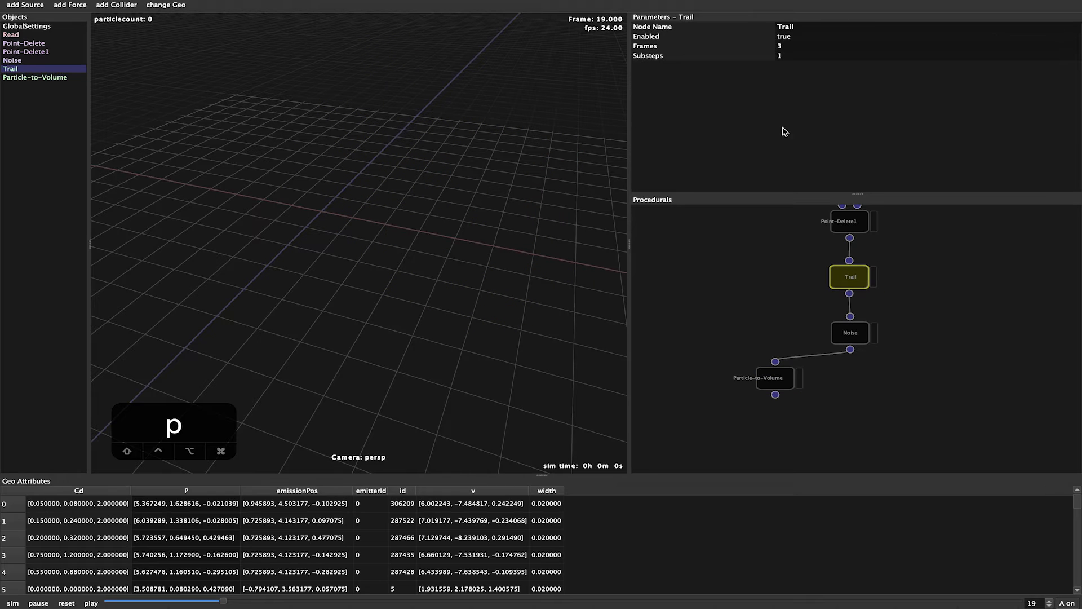
{"action": "left_click_drag", "start_coordinate": [852, 281], "coordinate": [791, 281]}
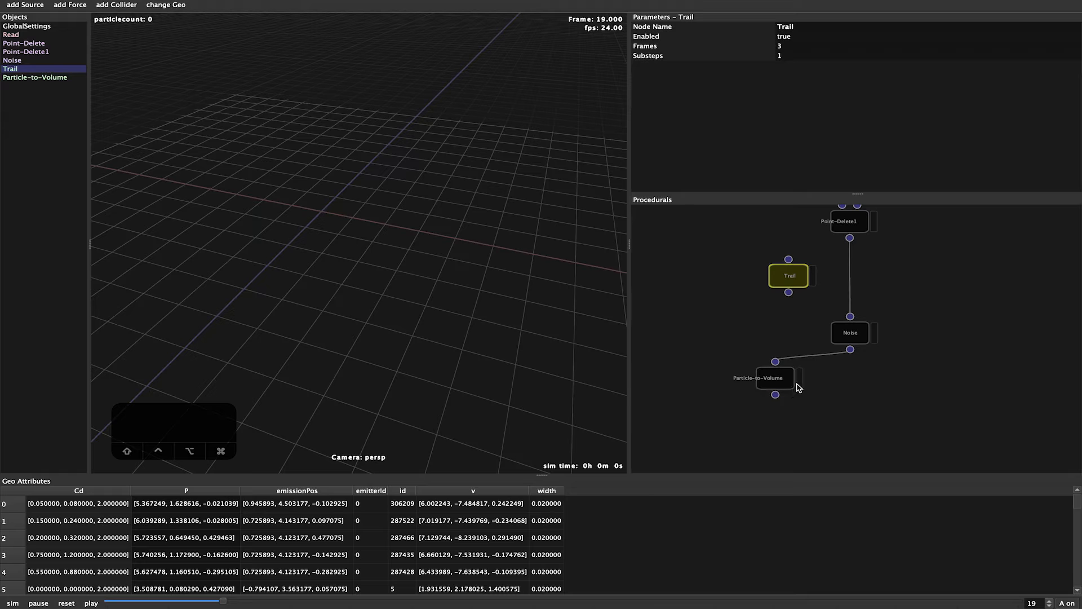
{"action": "left_click", "coordinate": [800, 383]}
{"action": "left_click_drag", "start_coordinate": [501, 338], "coordinate": [493, 307], "text": "alt"}
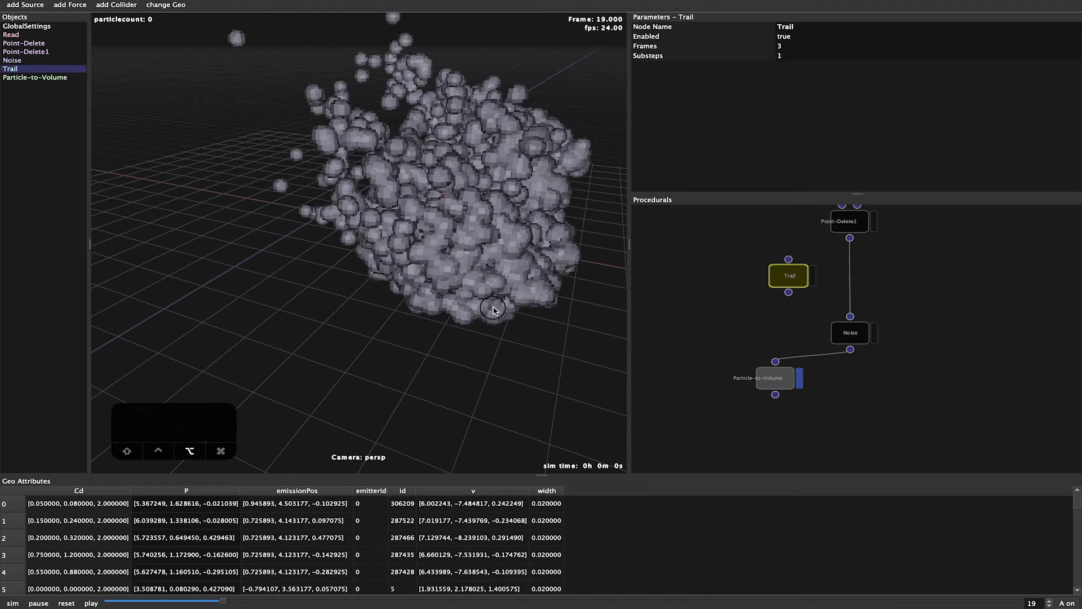
{"action": "middle_click_drag", "start_coordinate": [472, 283], "coordinate": [492, 334], "text": "alt"}
{"action": "left_click_drag", "start_coordinate": [493, 335], "coordinate": [458, 239], "text": "alt"}
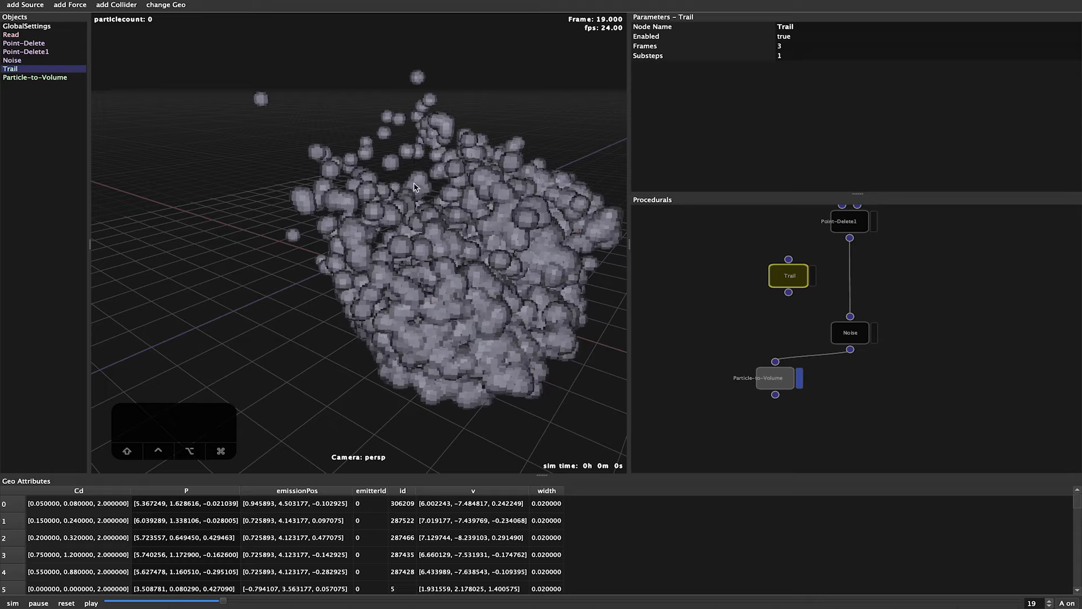
{"action": "mouse_move", "coordinate": [220, 600]}
{"action": "left_mouse_down"}
{"action": "mouse_move", "coordinate": [282, 605]}
{"action": "mouse_move", "coordinate": [223, 607]}
{"action": "left_mouse_up"}
Reinsert the Trail node between Point-Delete1 and Noise and set its Substeps to 2
{"action": "left_click_drag", "start_coordinate": [789, 280], "coordinate": [849, 280]}
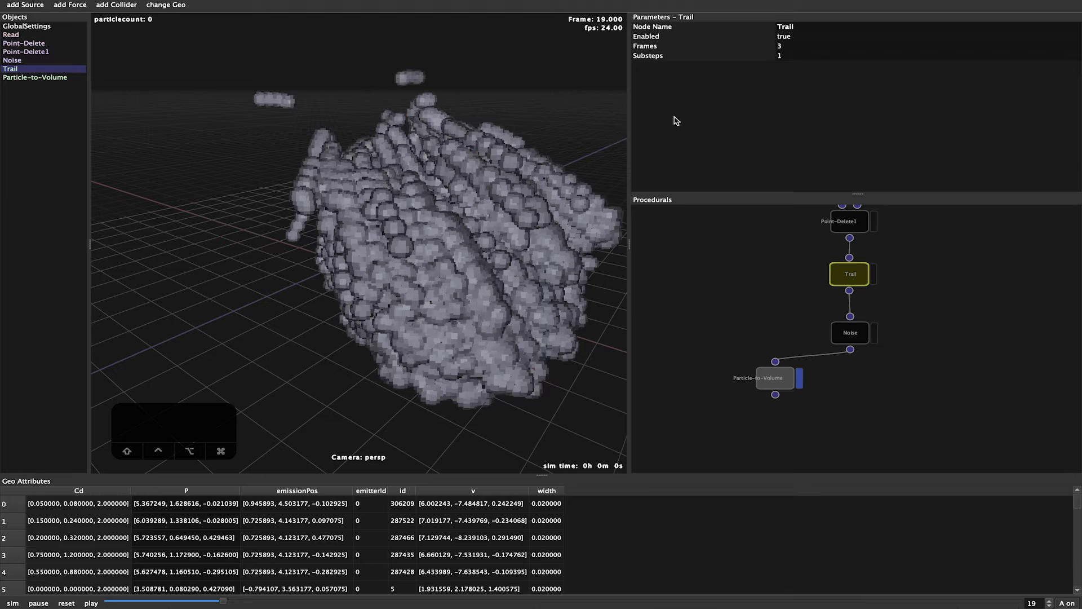
{"action": "double_click", "coordinate": [816, 56]}
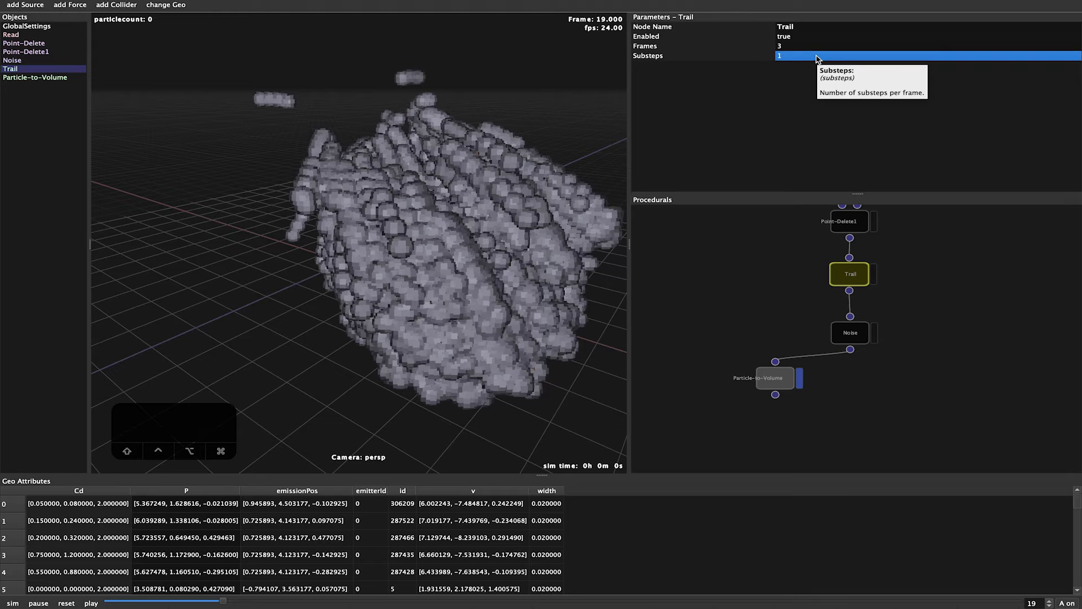
{"action": "type", "text": "2"}
{"action": "key", "text": "Return"}
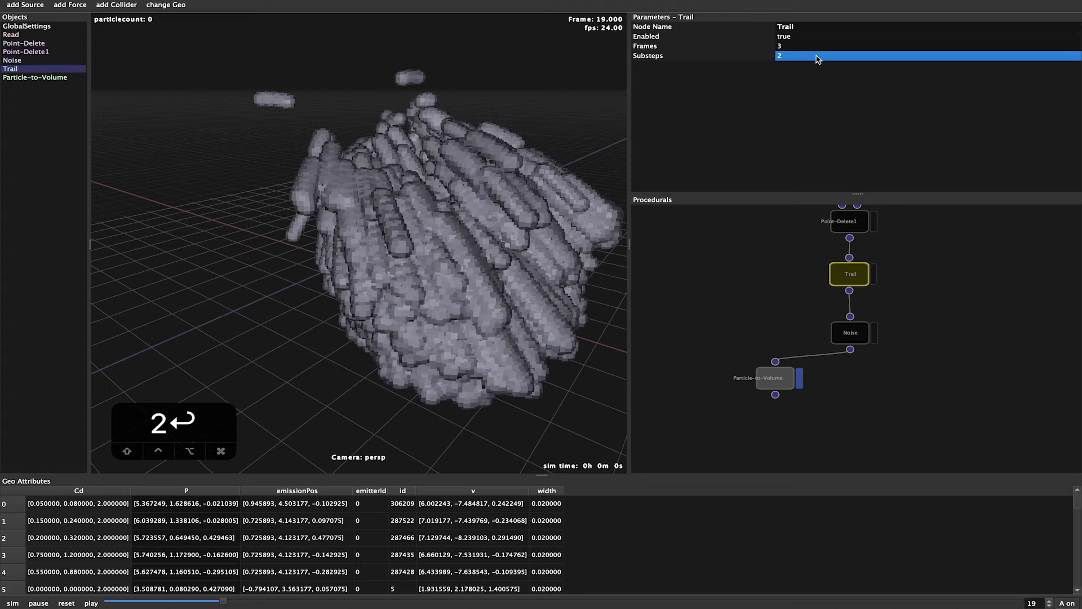
{"action": "middle_click_drag", "start_coordinate": [733, 324], "coordinate": [753, 292]}
{"action": "mouse_move", "coordinate": [559, 381]}
{"action": "left_mouse_down", "text": "alt"}
{"action": "mouse_move", "coordinate": [566, 371]}
{"action": "mouse_move", "coordinate": [458, 387]}
{"action": "mouse_move", "coordinate": [507, 366]}
{"action": "mouse_move", "coordinate": [556, 383]}
{"action": "left_mouse_up", "text": "alt"}
Set Make Fog Volume to true on the Particle-to-Volume node
{"action": "left_click", "coordinate": [791, 356]}
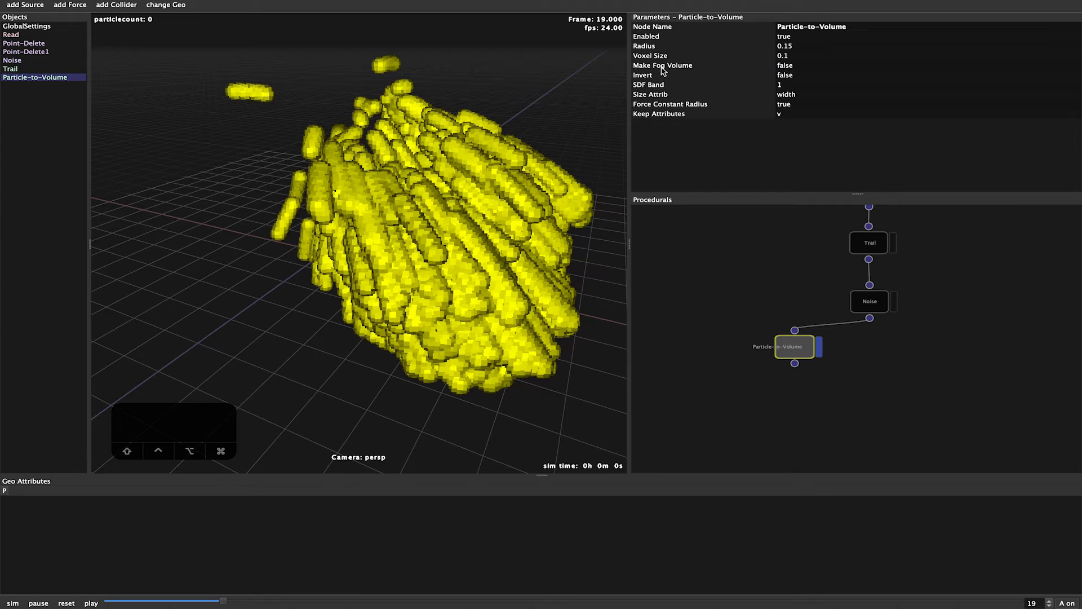
{"action": "left_click", "coordinate": [722, 66], "text": "shift"}
{"action": "left_click", "coordinate": [765, 280]}
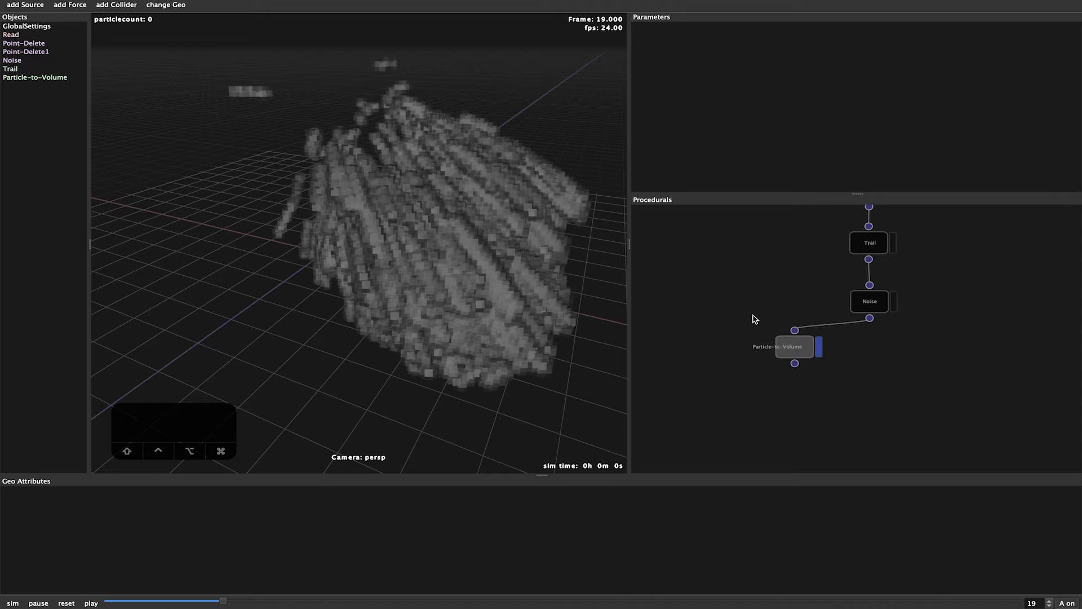
Scrub the timeline to examine the fog volume over time and reset the scene to its start frame
{"action": "middle_click_drag", "start_coordinate": [734, 394], "coordinate": [738, 379], "text": "alt"}
{"action": "mouse_move", "coordinate": [561, 374]}
{"action": "left_mouse_down", "text": "alt"}
{"action": "mouse_move", "coordinate": [578, 360]}
{"action": "mouse_move", "coordinate": [548, 383]}
{"action": "left_mouse_up", "text": "alt"}
{"action": "left_click_drag", "start_coordinate": [220, 604], "coordinate": [175, 604]}
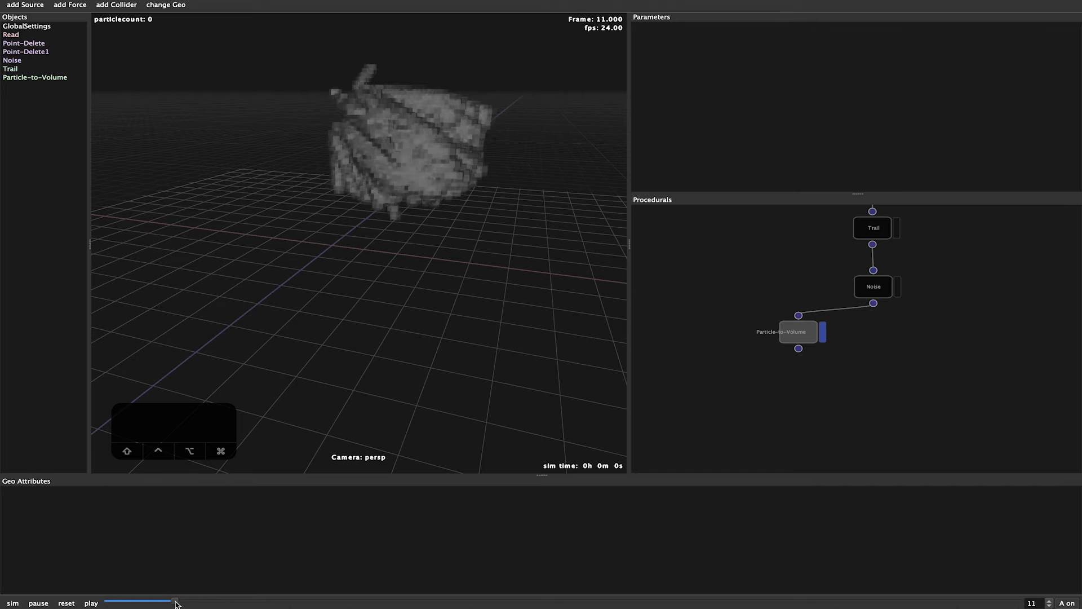
{"action": "left_click", "coordinate": [308, 603]}
{"action": "left_click_drag", "start_coordinate": [422, 398], "coordinate": [369, 338], "text": "alt"}
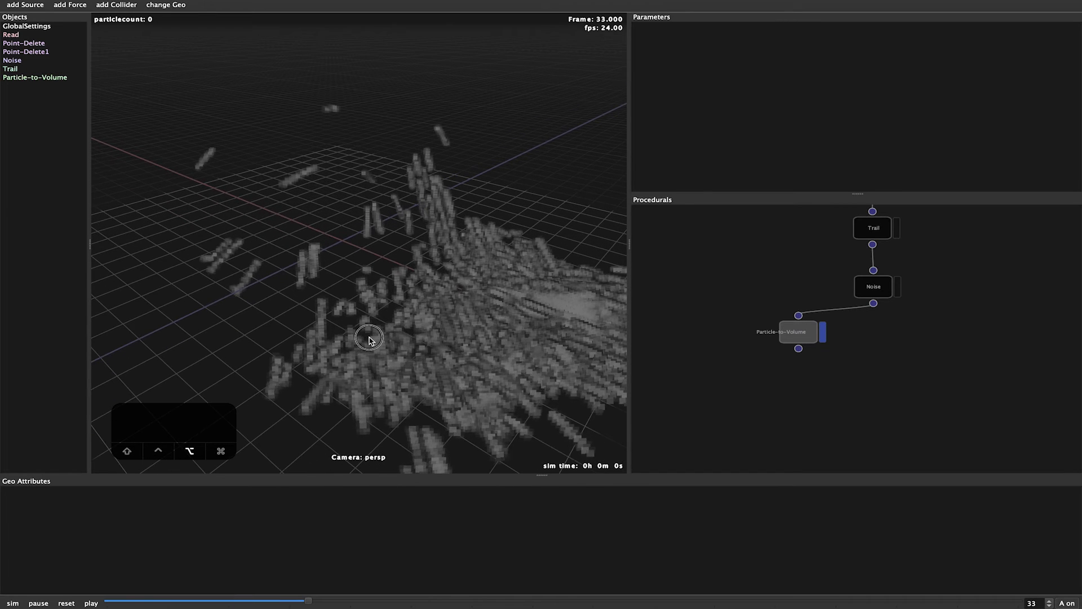
{"action": "left_click", "coordinate": [66, 603]}
Add a Basic Smoke Graph, place its nodes beside the particle chain, and hide the Particle-to-Volume result
{"action": "left_click_drag", "start_coordinate": [840, 401], "coordinate": [914, 376]}
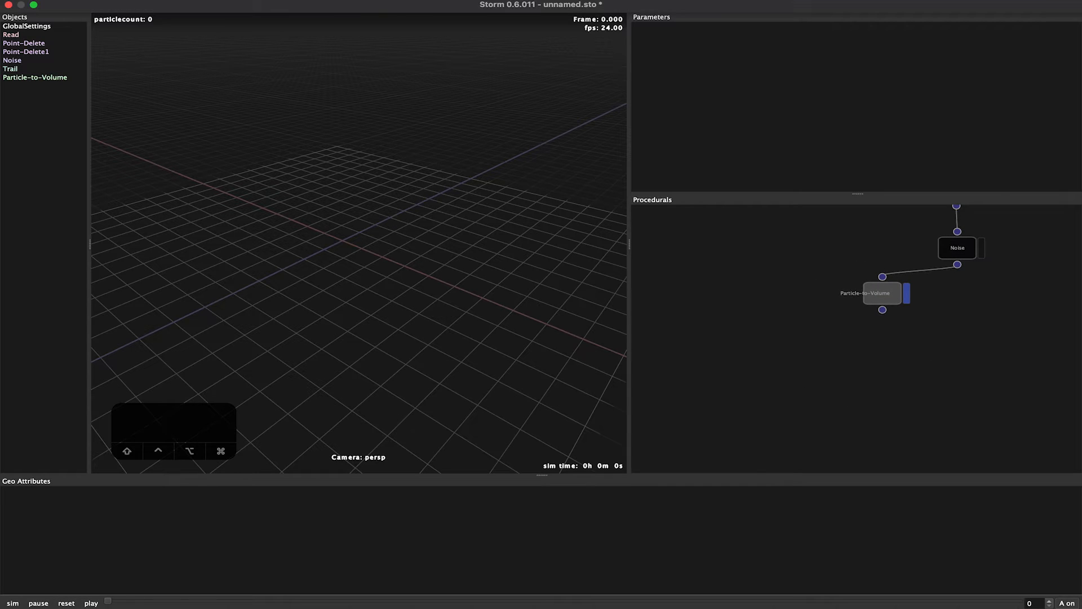
{"action": "left_click", "coordinate": [127, 1]}
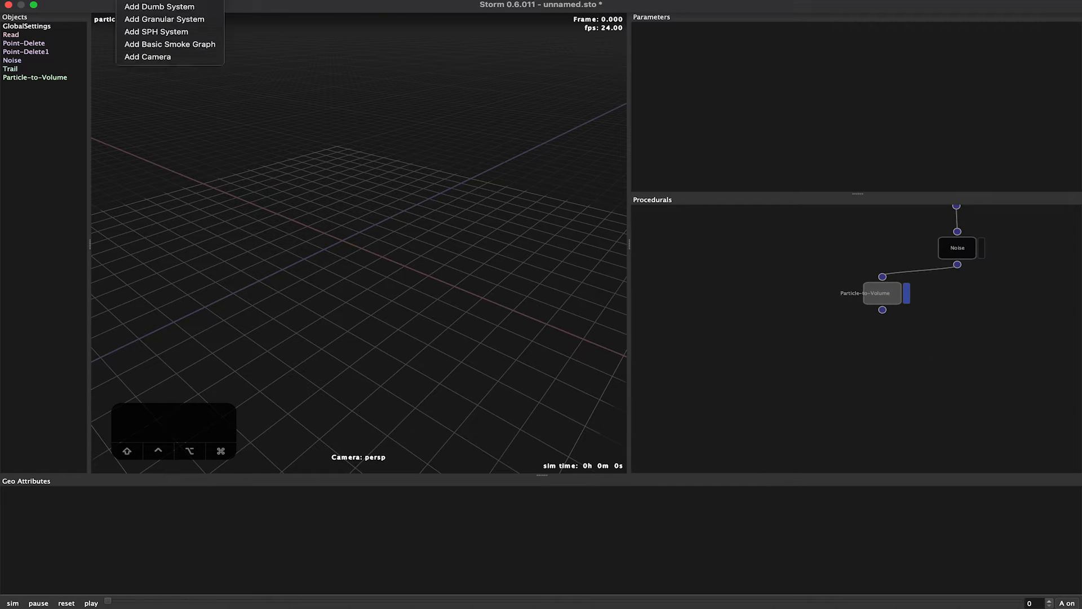
{"action": "left_click", "coordinate": [145, 45]}
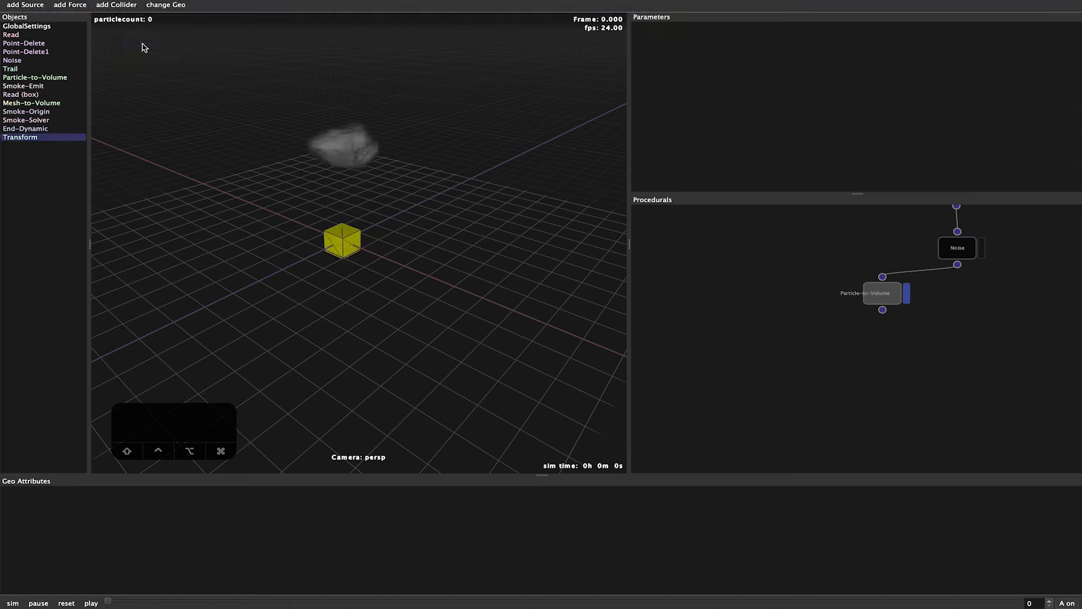
{"action": "scroll", "coordinate": [860, 329], "scroll_direction": "down", "scroll_amount": 2}
{"action": "left_click_drag", "start_coordinate": [1041, 242], "coordinate": [760, 399]}
{"action": "left_click", "coordinate": [890, 309]}
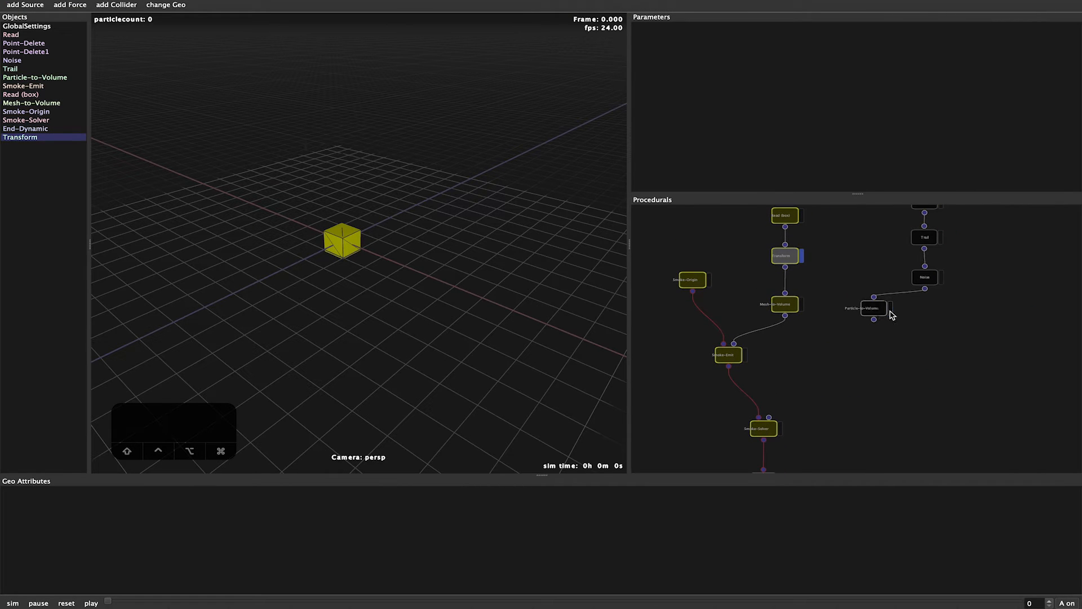
{"action": "left_click", "coordinate": [824, 327]}
Run the simulation to examine the basic smoke graph's default smoke from the End-Dynamic node
{"action": "middle_click_drag", "start_coordinate": [829, 304], "coordinate": [832, 338]}
{"action": "middle_click_drag", "start_coordinate": [824, 409], "coordinate": [826, 338]}
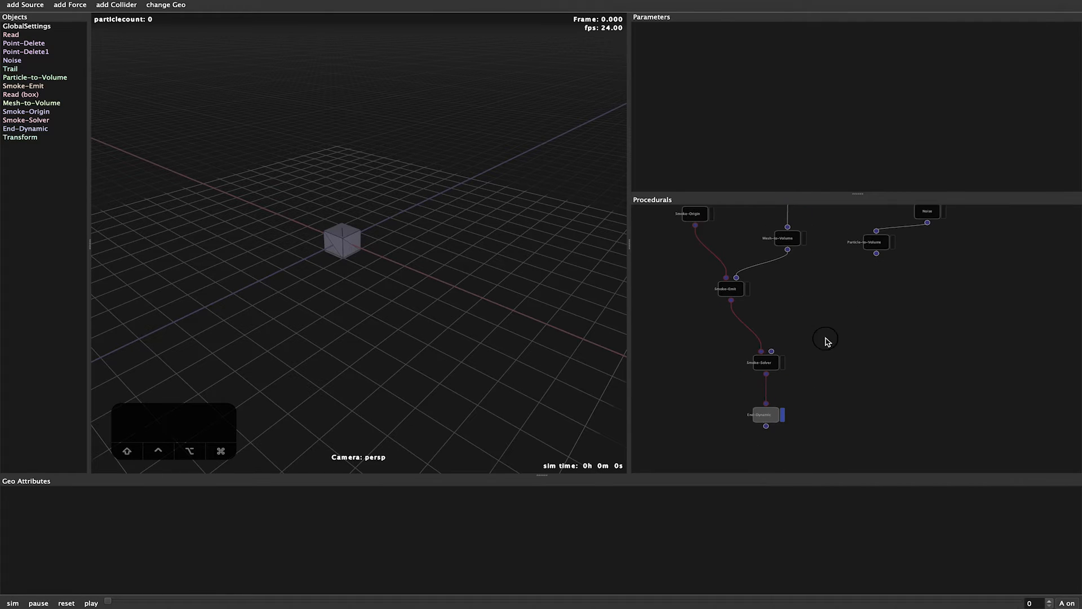
{"action": "left_click", "coordinate": [12, 603]}
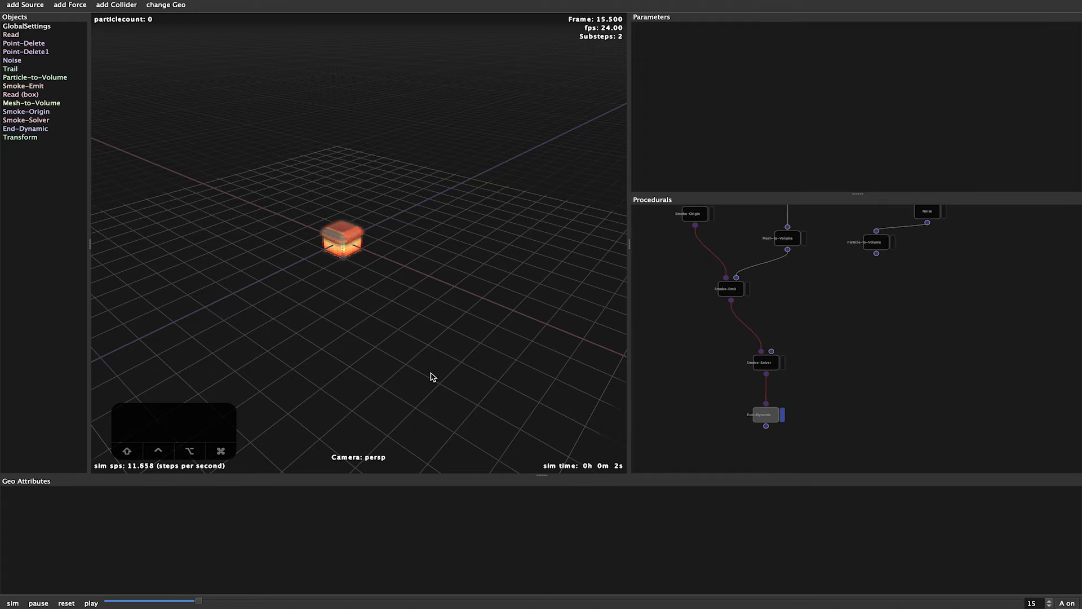
{"action": "right_click_drag", "start_coordinate": [408, 358], "coordinate": [430, 382], "text": "alt"}
{"action": "left_click_drag", "start_coordinate": [432, 431], "coordinate": [432, 359], "text": "alt"}
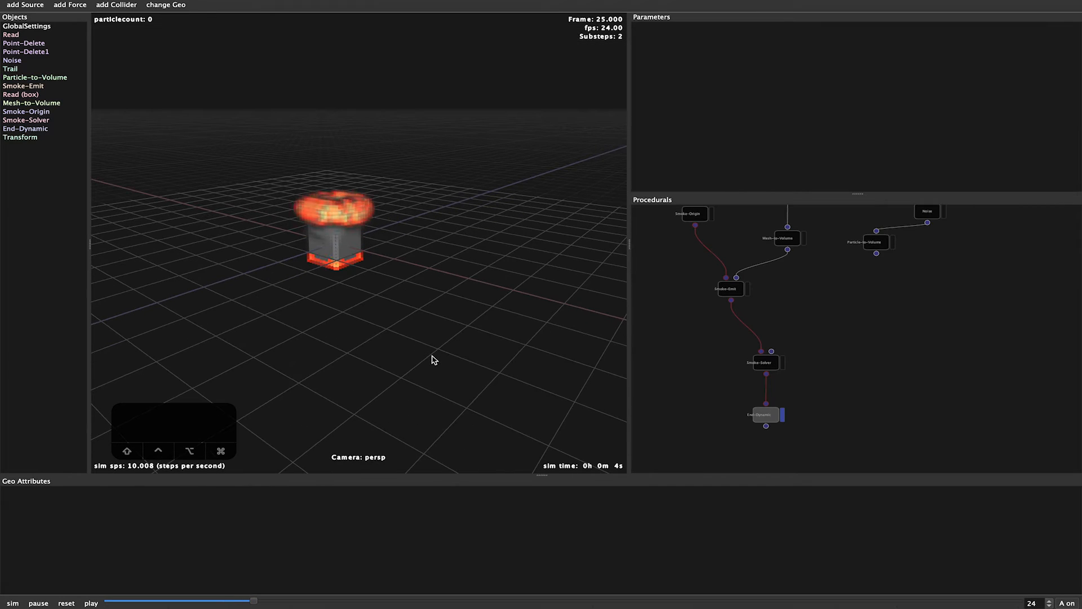
Display the Mesh-to-Volume result instead of the Transform to examine the smoke graph's default box source
{"action": "middle_click_drag", "start_coordinate": [788, 370], "coordinate": [818, 431]}
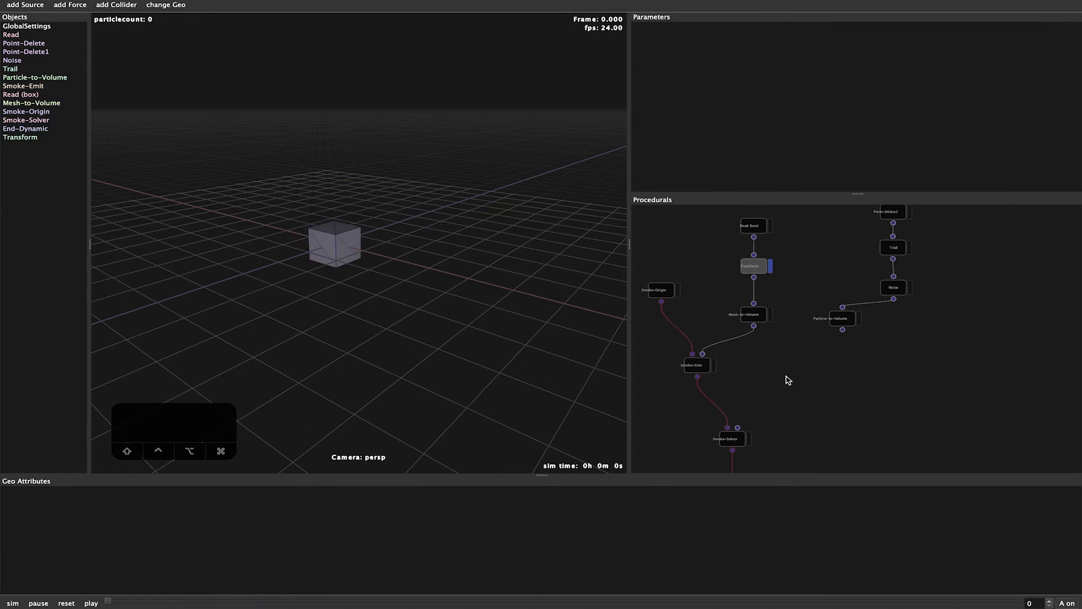
{"action": "scroll", "coordinate": [785, 375], "scroll_direction": "up", "scroll_amount": 2}
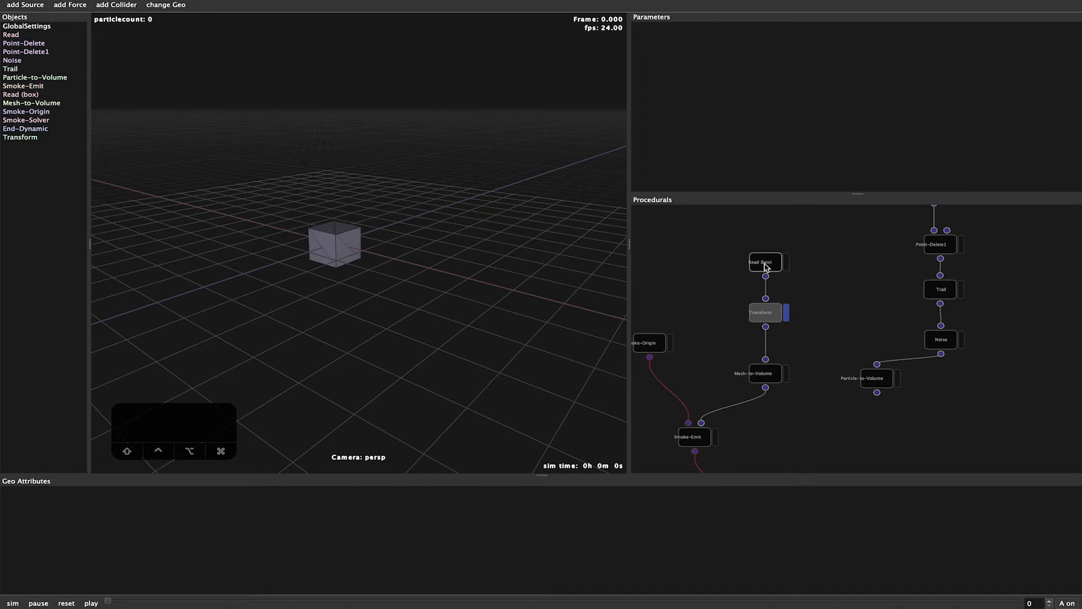
{"action": "middle_click_drag", "start_coordinate": [796, 377], "coordinate": [808, 345]}
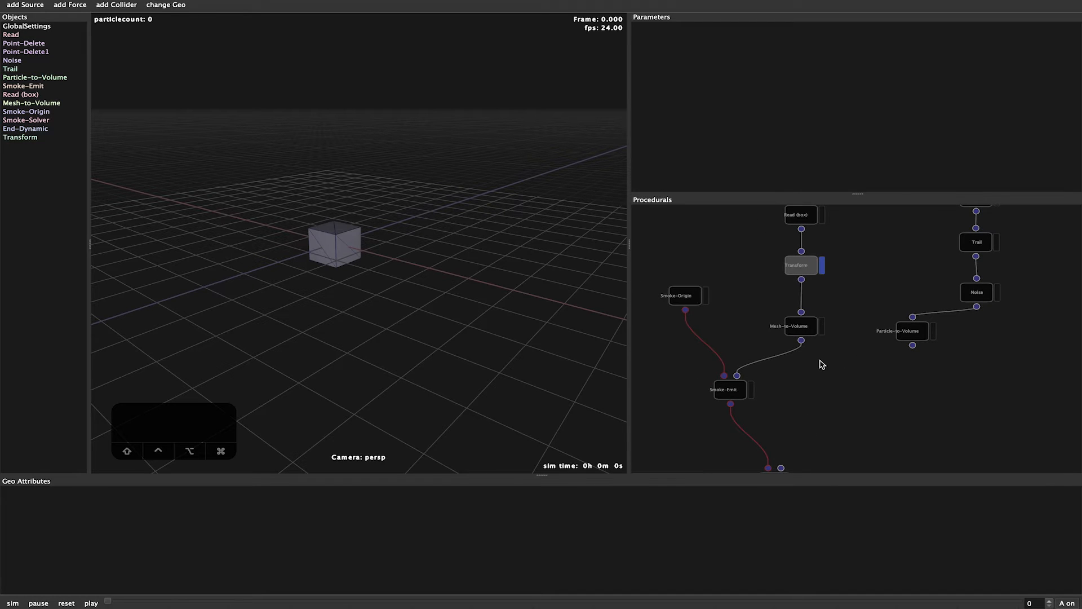
{"action": "left_click", "coordinate": [822, 326]}
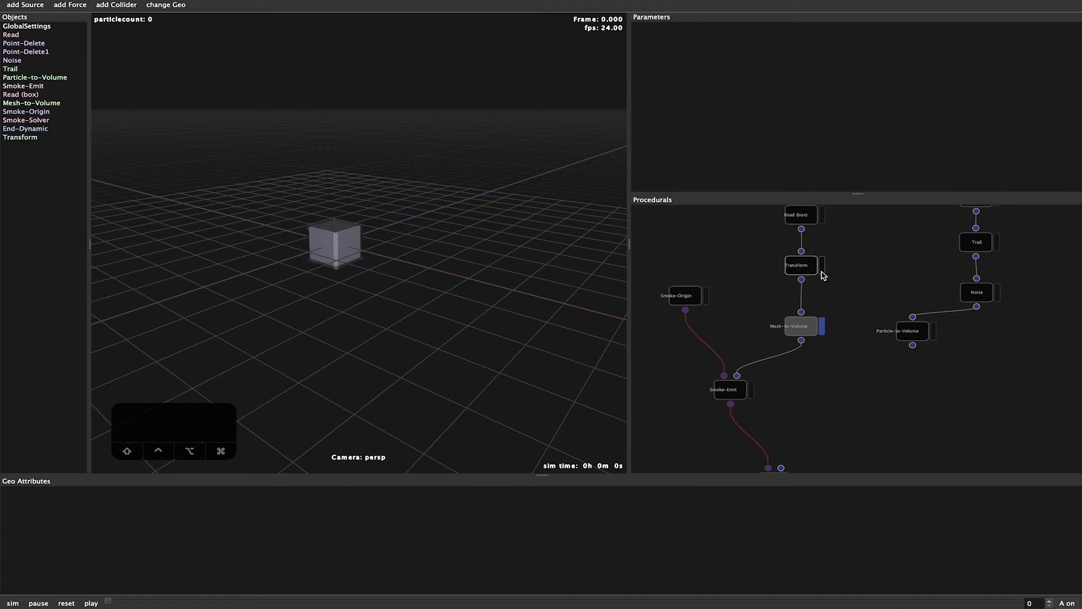
{"action": "middle_click_drag", "start_coordinate": [850, 365], "coordinate": [828, 395]}
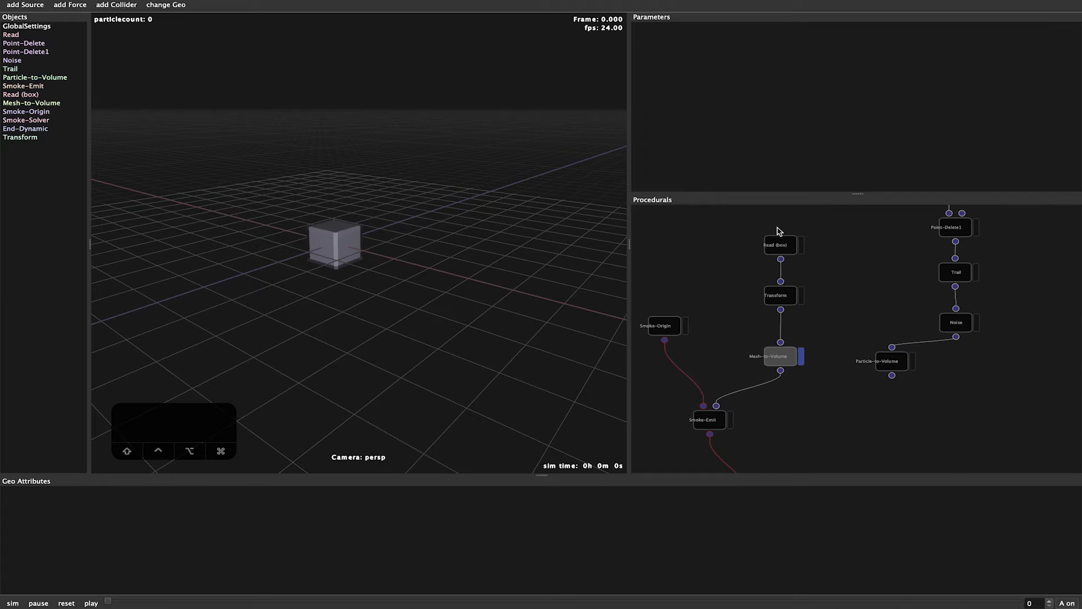
Delete the smoke graph's box, Transform and Mesh-to-Volume nodes and connect the Particle-to-Volume output to Smoke-Emit
{"action": "left_click_drag", "start_coordinate": [739, 222], "coordinate": [844, 393]}
{"action": "key", "text": "BackSpace"}
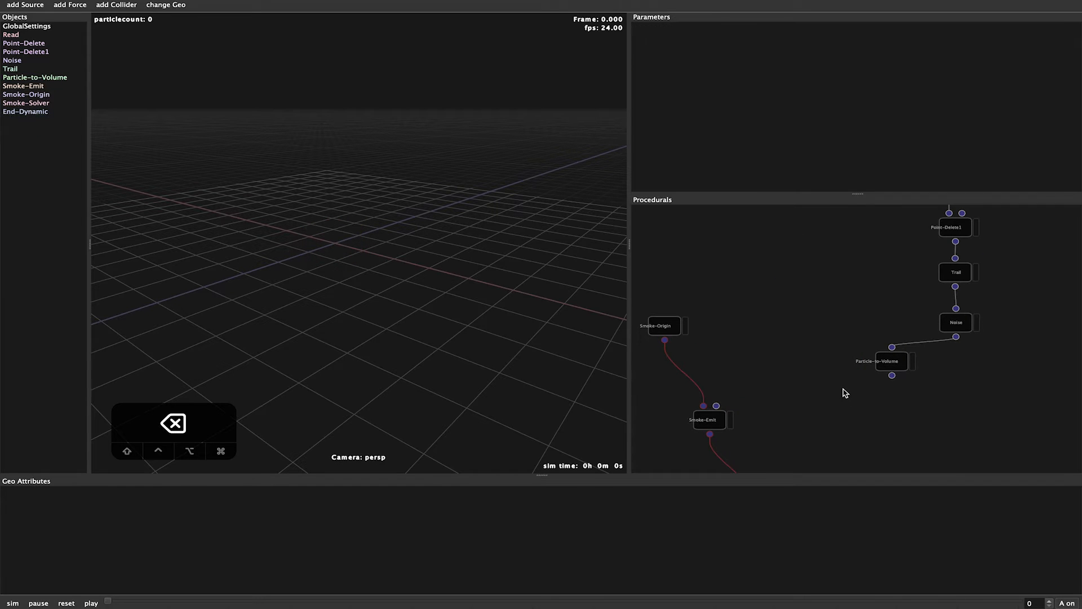
{"action": "middle_click_drag", "start_coordinate": [845, 402], "coordinate": [848, 373]}
{"action": "left_click_drag", "start_coordinate": [897, 345], "coordinate": [722, 375]}
{"action": "middle_click_drag", "start_coordinate": [809, 401], "coordinate": [860, 366]}
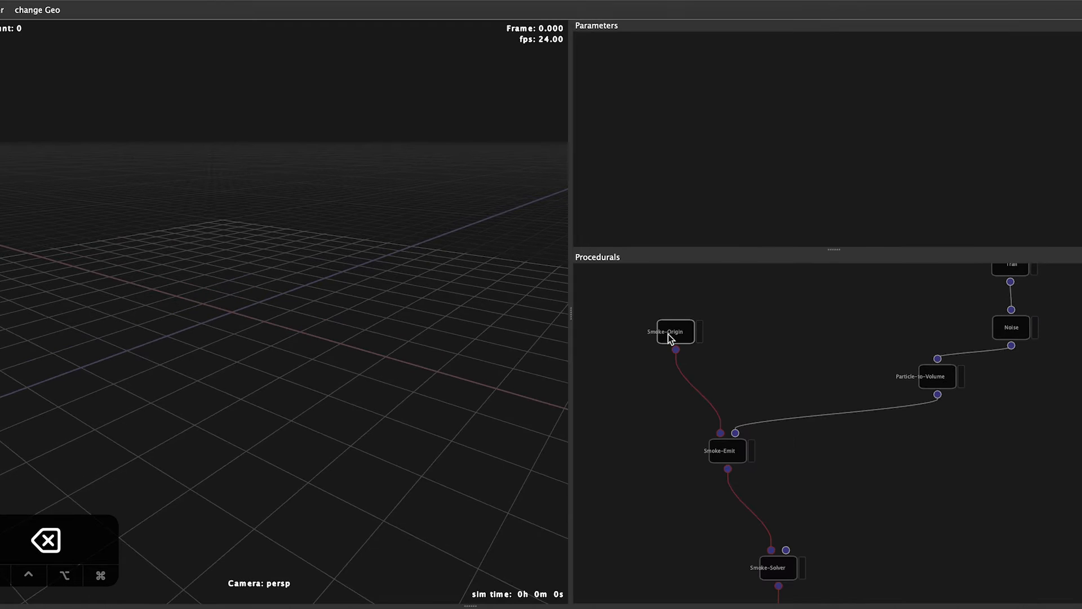
Set the Smoke-Origin node's substeps to 2 and turn off its heat simulation
{"action": "left_click", "coordinate": [713, 259]}
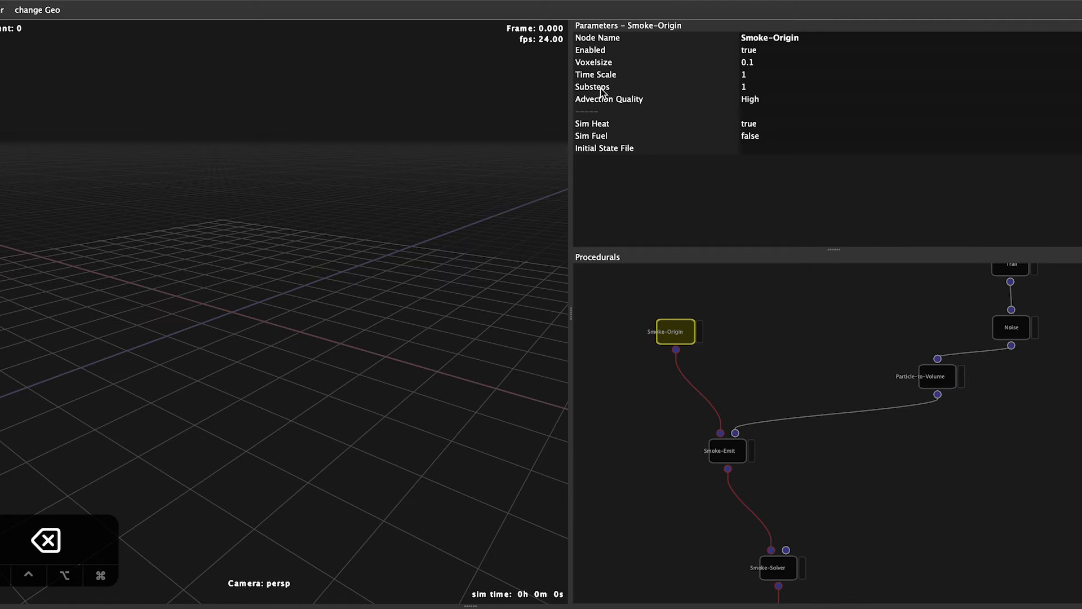
{"action": "double_click", "coordinate": [765, 86]}
{"action": "type", "text": "2"}
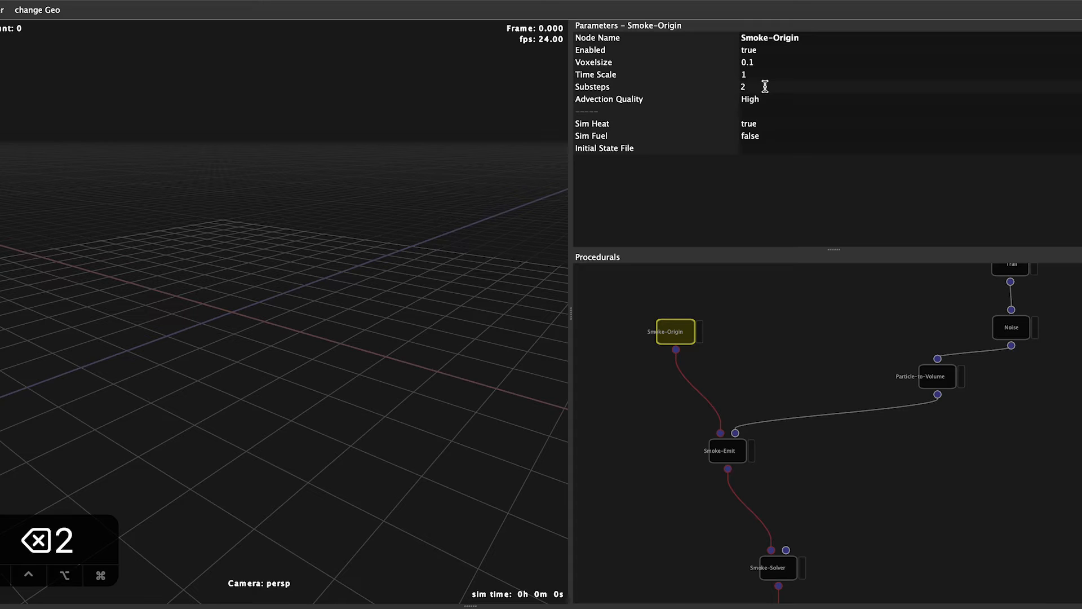
{"action": "left_click", "coordinate": [690, 125]}
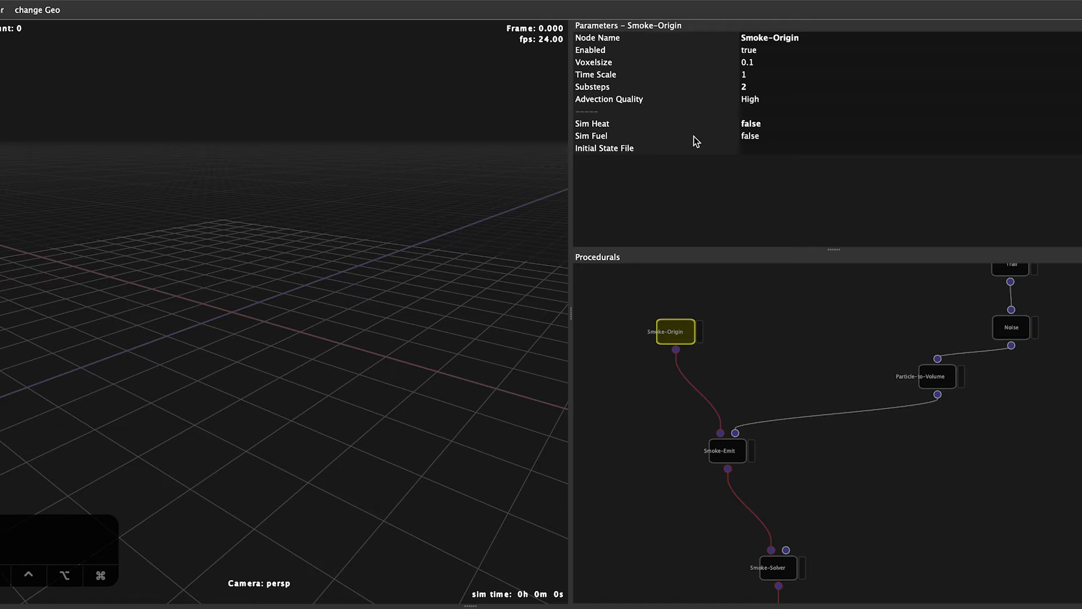
{"action": "middle_click_drag", "start_coordinate": [800, 474], "coordinate": [786, 397]}
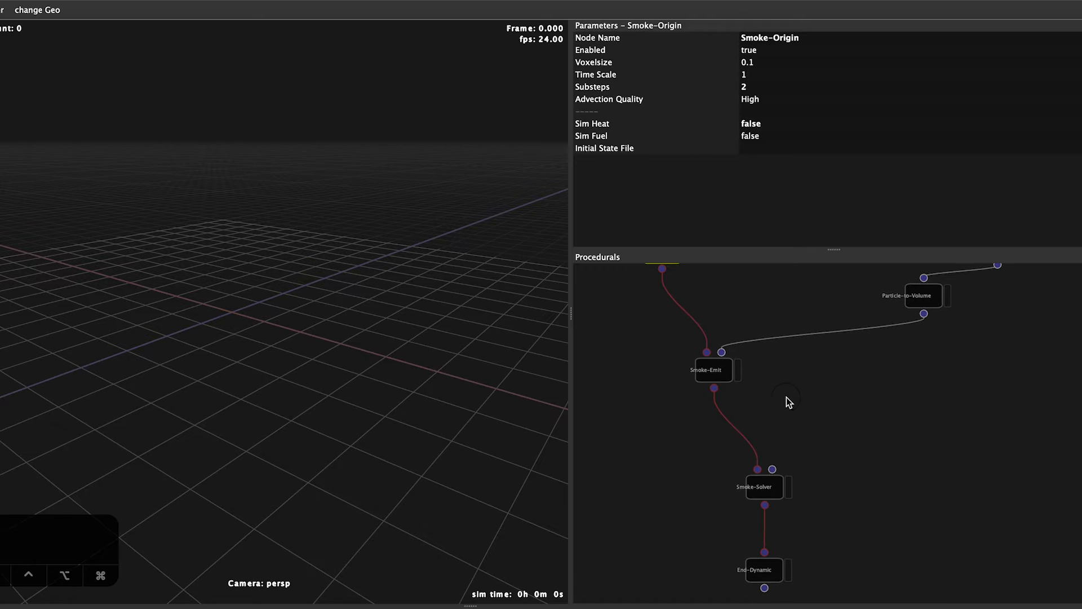
On Smoke-Emit, set Heat Emission to 0, Velocity Mode to Add and Velocity Scale to 0.2
{"action": "left_click", "coordinate": [714, 377]}
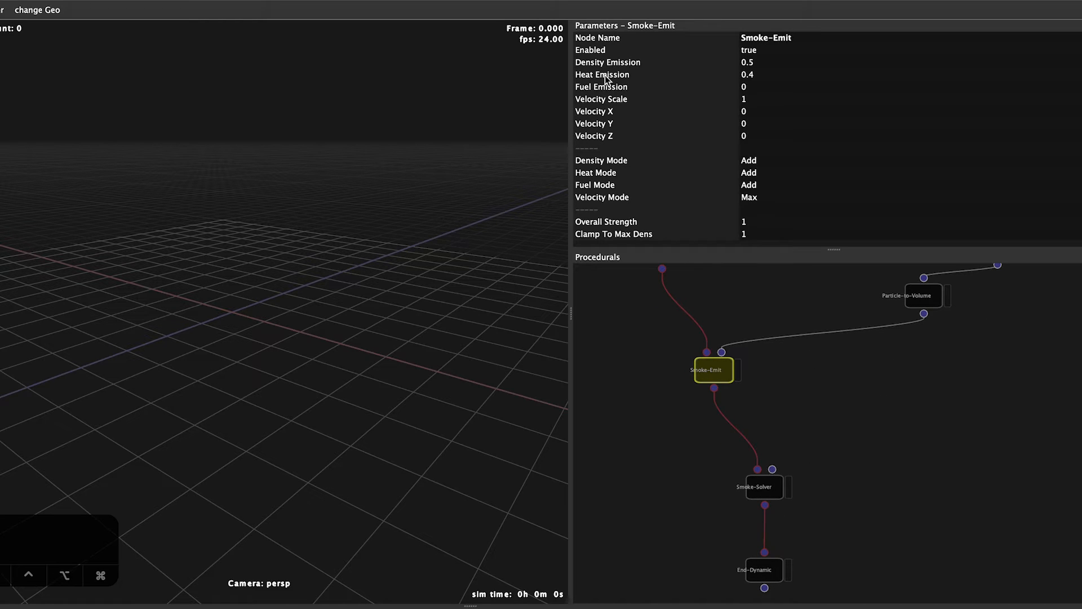
{"action": "left_click", "coordinate": [773, 77]}
{"action": "type", "text": "0"}
{"action": "key", "text": "Return"}
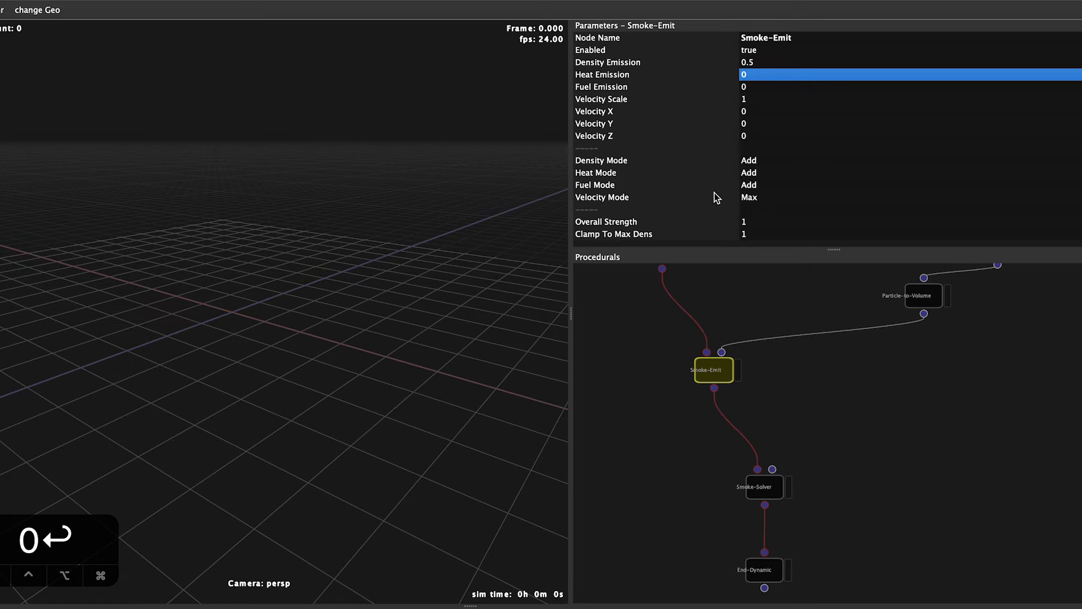
{"action": "left_click", "coordinate": [753, 196]}
{"action": "left_click", "coordinate": [781, 218]}
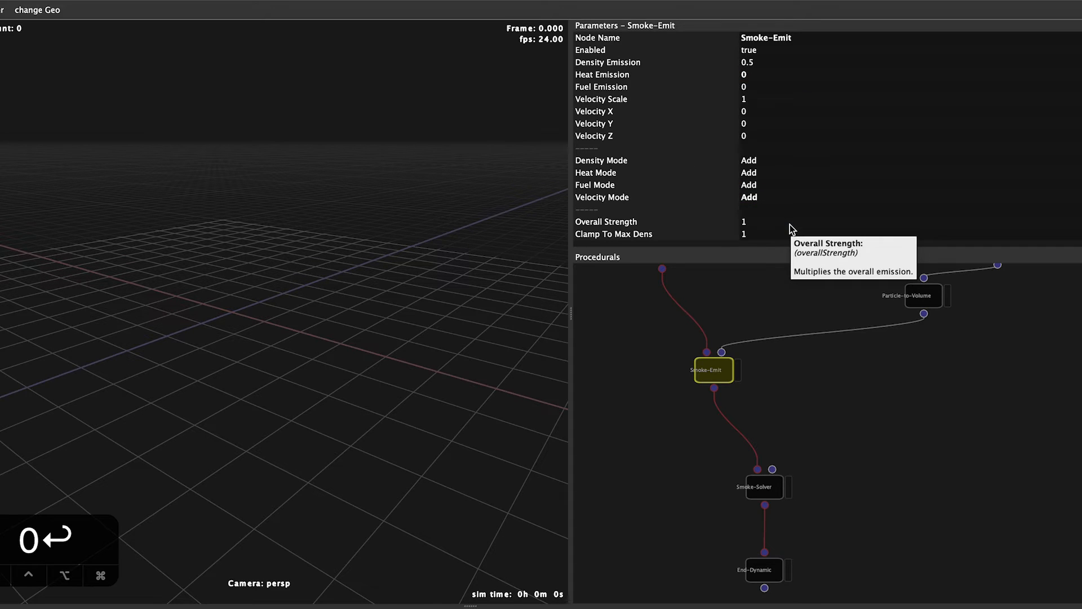
{"action": "left_click", "coordinate": [753, 100]}
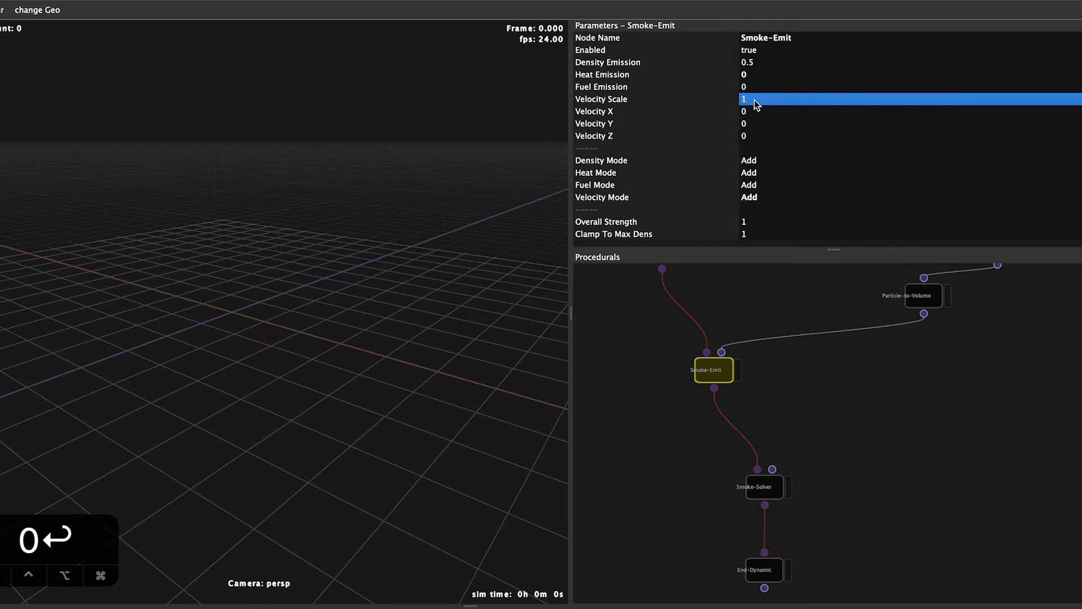
{"action": "type", "text": ".2"}
{"action": "key", "text": "Return"}
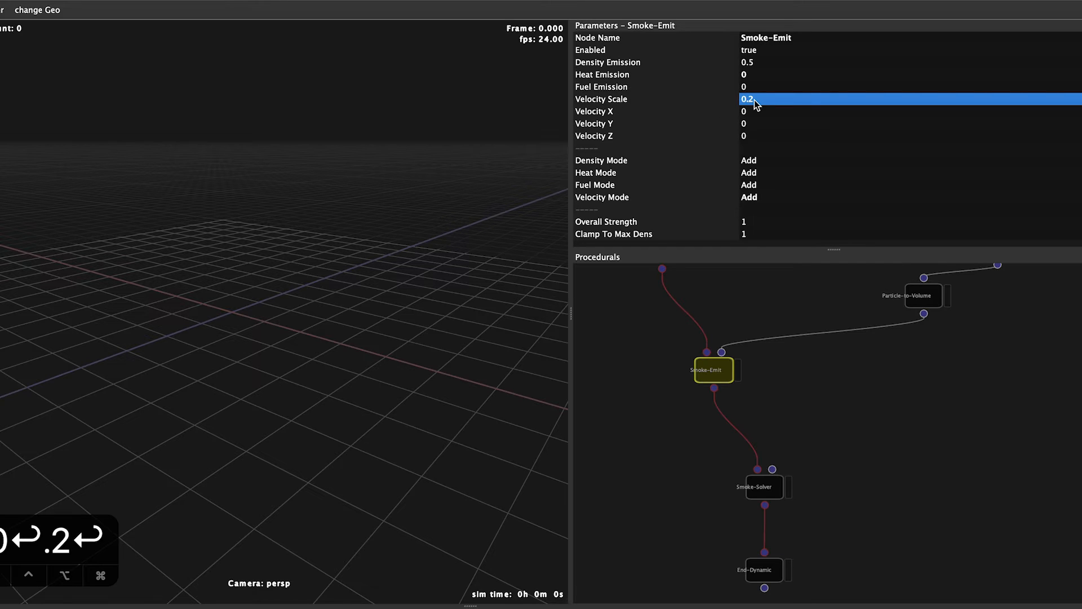
{"action": "left_click", "coordinate": [866, 438]}
{"action": "middle_click_drag", "start_coordinate": [856, 500], "coordinate": [858, 398]}
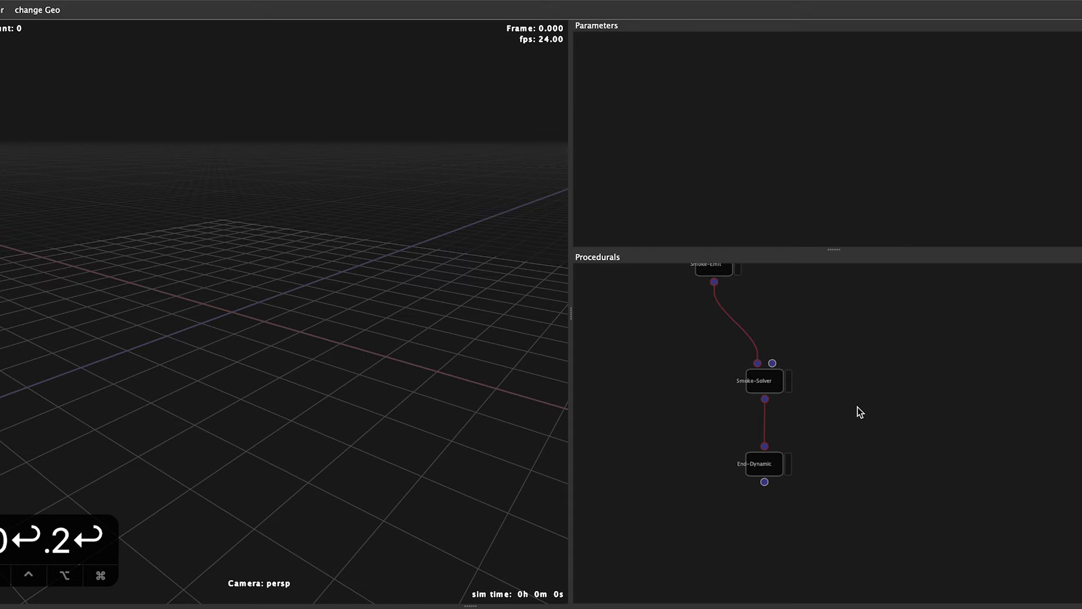
Set the Smoke-Solver's Vorticity Confinement to 5 and adjust its Smoke Fade
{"action": "left_click", "coordinate": [768, 389]}
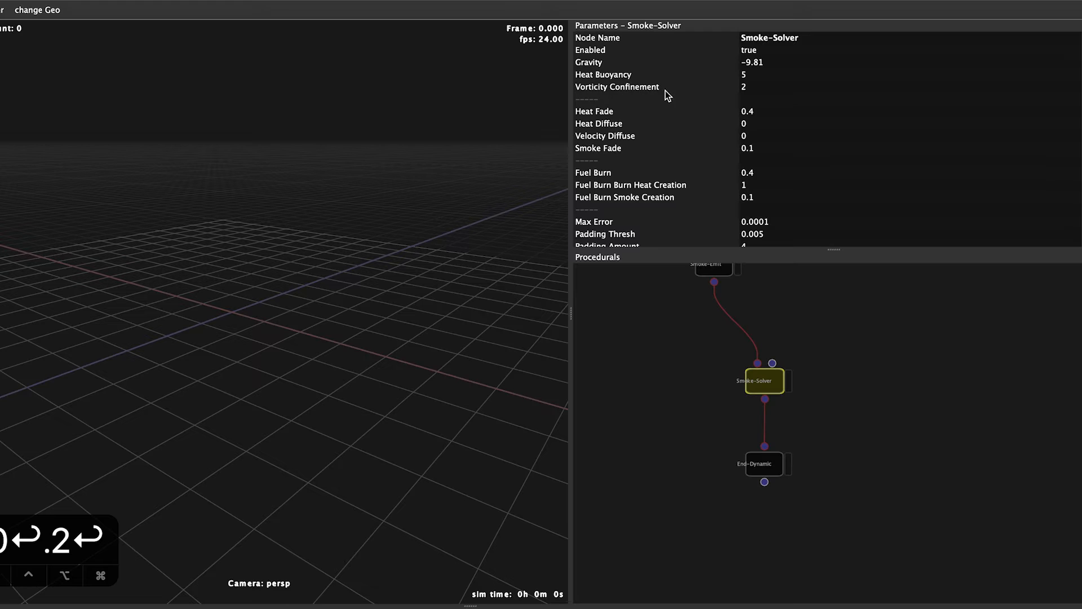
{"action": "double_click", "coordinate": [745, 87]}
{"action": "type", "text": "5"}
{"action": "key", "text": "Return"}
{"action": "double_click", "coordinate": [745, 87]}
{"action": "scroll", "coordinate": [787, 144], "scroll_direction": "down", "scroll_amount": 3}
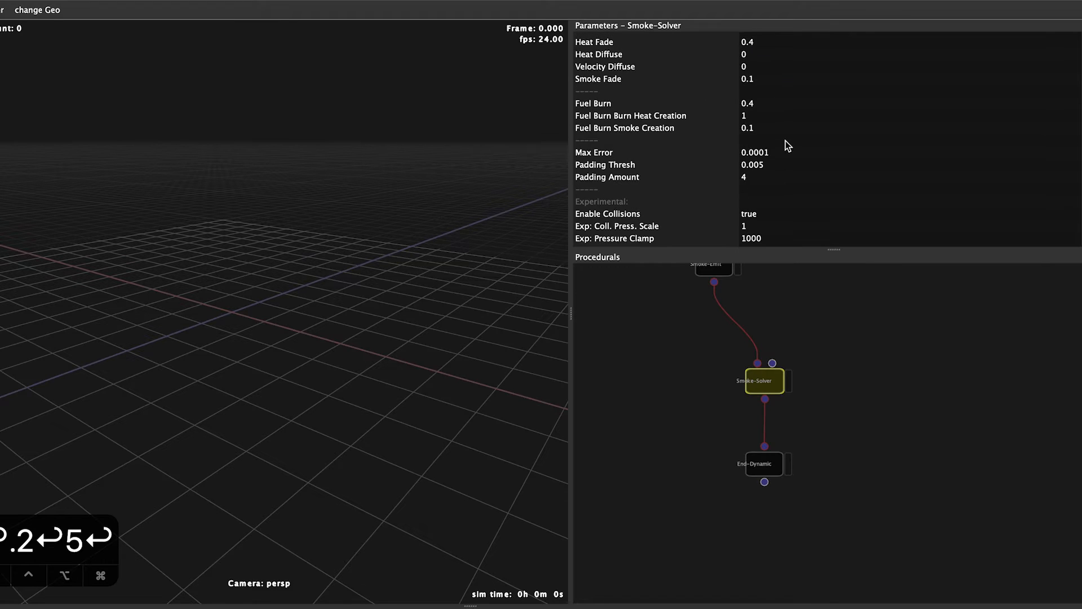
{"action": "double_click", "coordinate": [755, 70]}
{"action": "type", "text": ".1"}
{"action": "key", "text": "Return"}
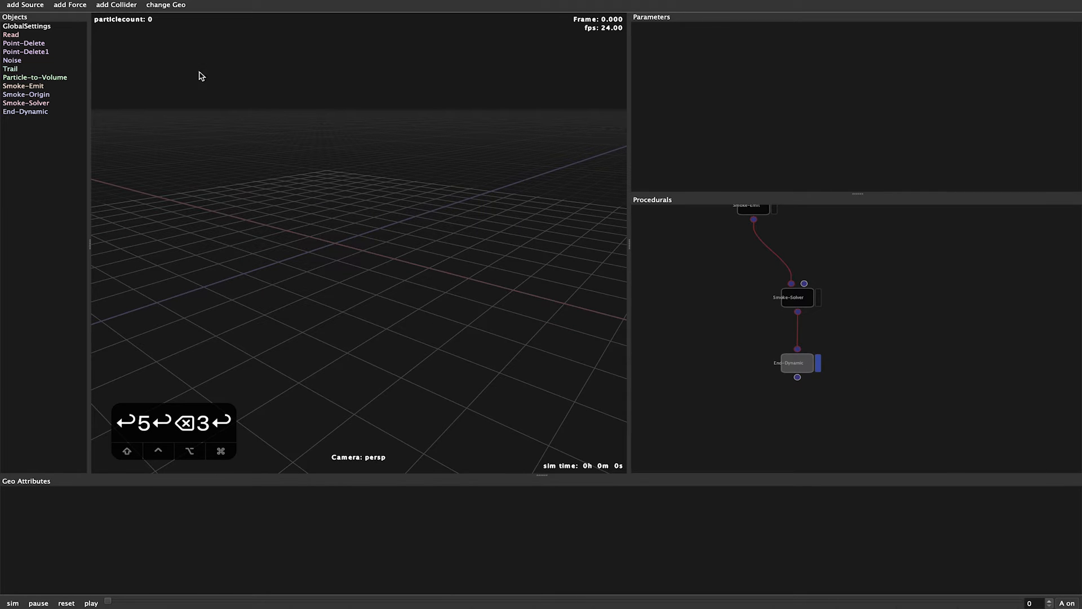
Save the scene over the existing file 03_STORM_Flour_Smoke.sto
{"action": "left_click", "coordinate": [75, 1]}
{"action": "left_click", "coordinate": [97, 57]}
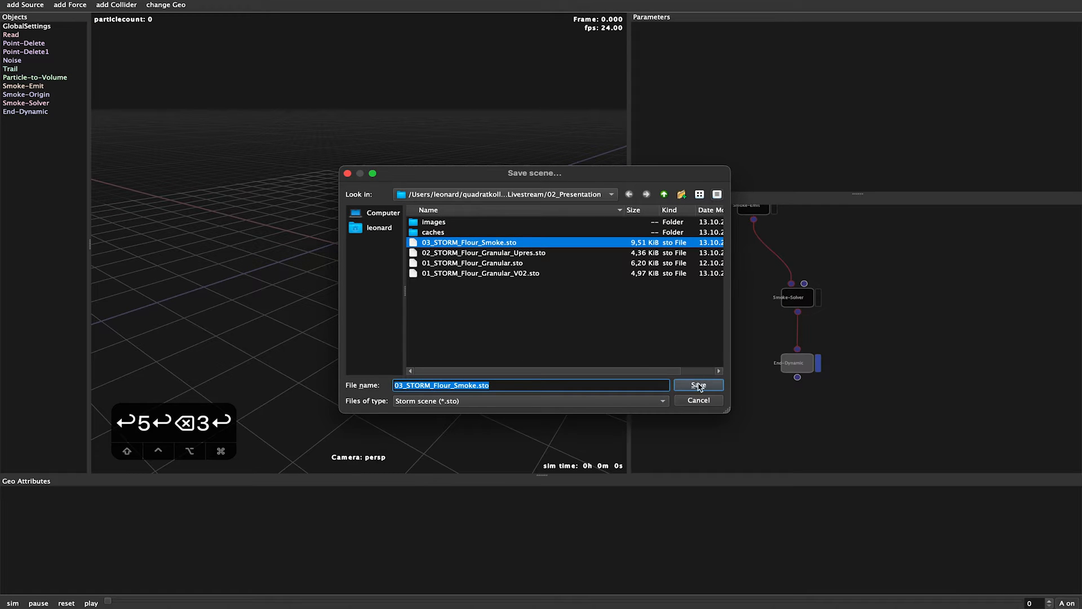
{"action": "left_click", "coordinate": [698, 386]}
{"action": "left_click", "coordinate": [598, 306]}
Run the smoke simulation, display the Read particles with it to examine how the smoke follows them, and reset the scene
{"action": "left_click", "coordinate": [12, 602]}
{"action": "left_click_drag", "start_coordinate": [367, 302], "coordinate": [410, 299]}
{"action": "left_click_drag", "start_coordinate": [377, 346], "coordinate": [400, 342]}
{"action": "scroll", "coordinate": [940, 316], "scroll_direction": "up", "scroll_amount": 10}
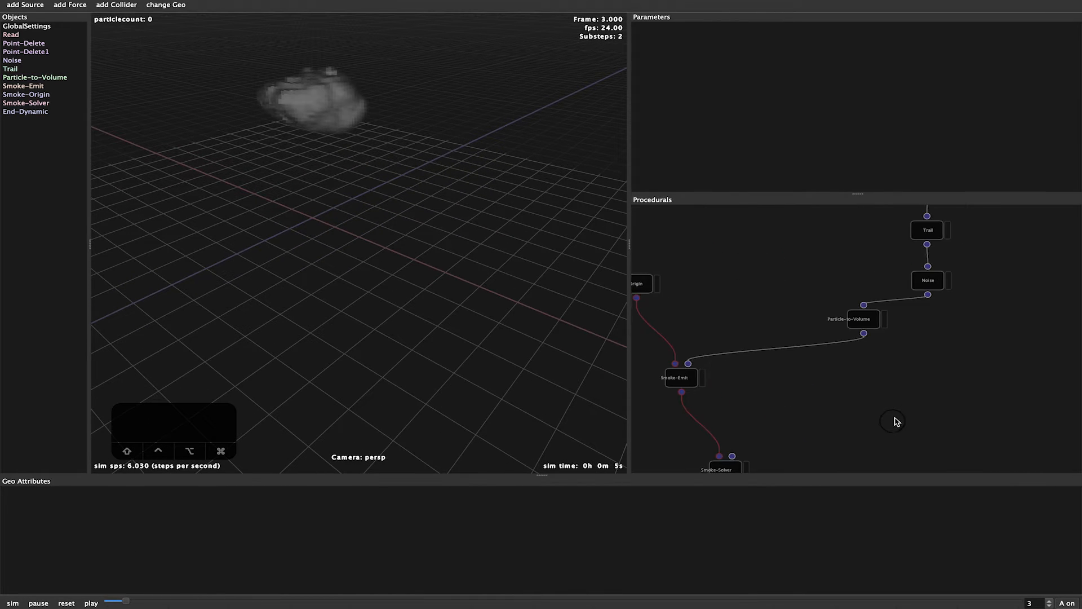
{"action": "scroll", "coordinate": [937, 338], "scroll_direction": "up", "scroll_amount": 8}
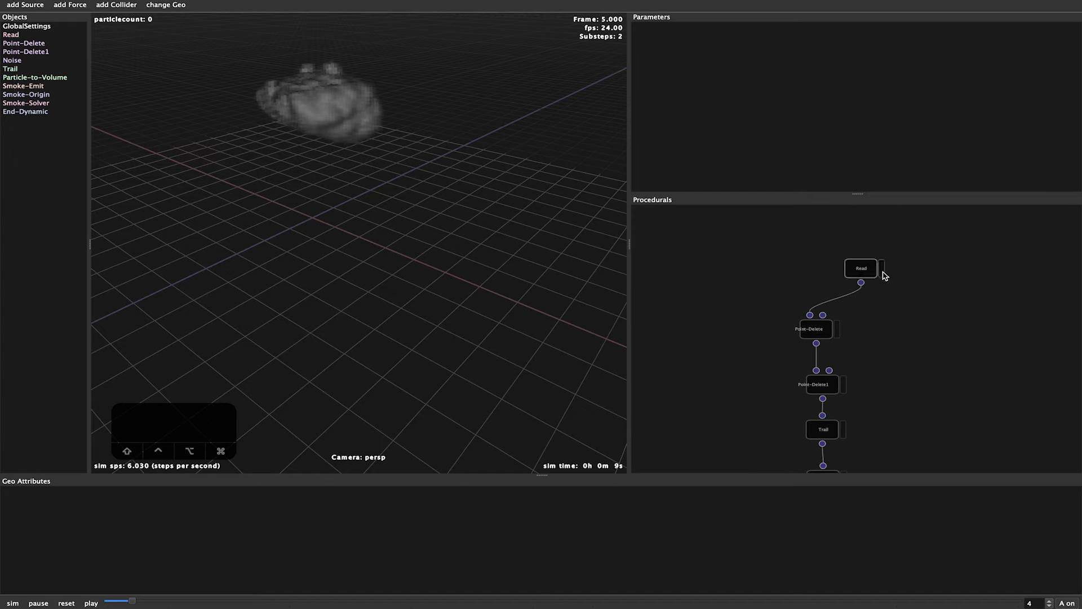
{"action": "left_click", "coordinate": [882, 273]}
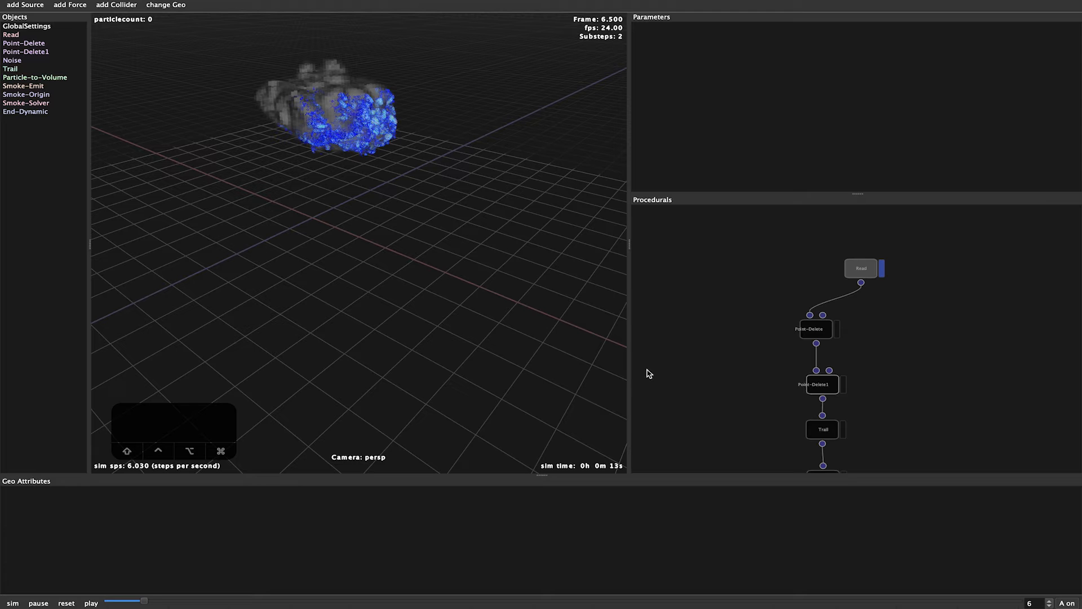
{"action": "left_click_drag", "start_coordinate": [470, 369], "coordinate": [511, 365]}
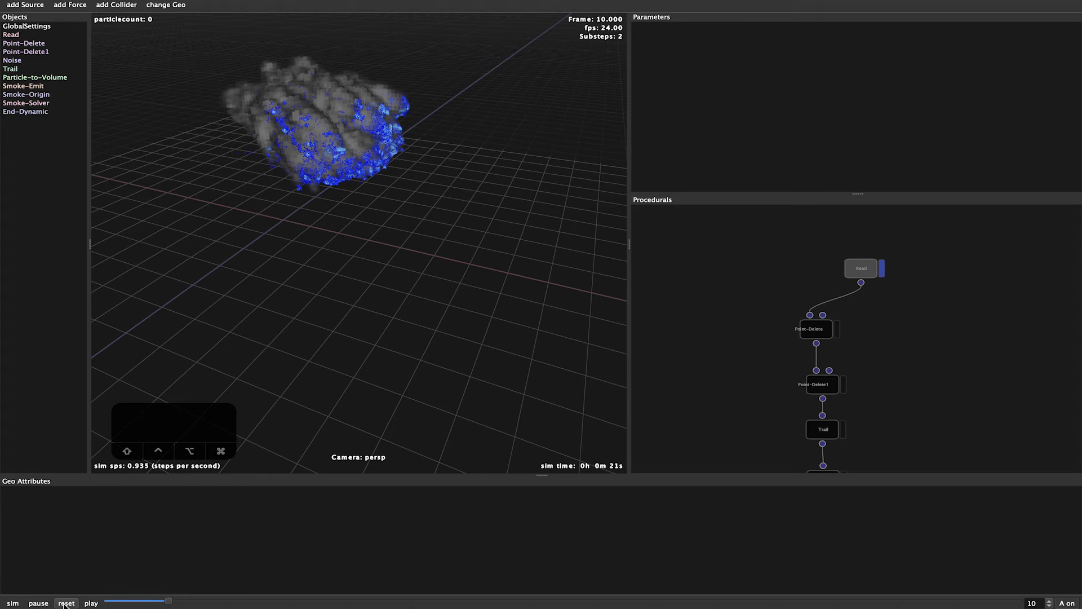
{"action": "left_click", "coordinate": [63, 603]}
Add a Write node and connect it below End-Dynamic
{"action": "middle_click_drag", "start_coordinate": [930, 414], "coordinate": [922, 276]}
{"action": "scroll", "coordinate": [949, 406], "scroll_direction": "down", "scroll_amount": 10}
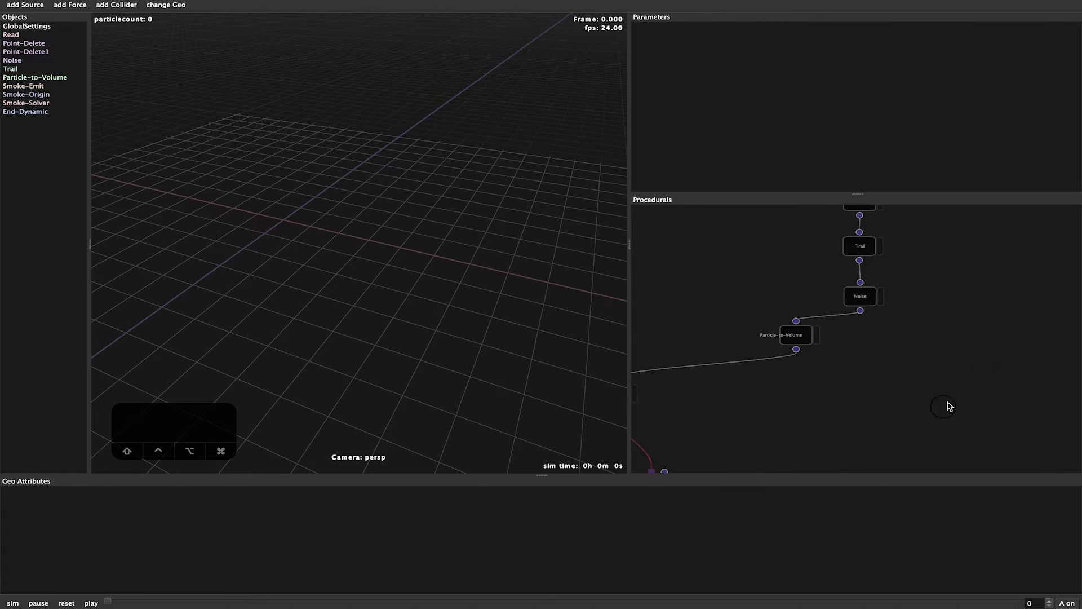
{"action": "left_click", "coordinate": [786, 326]}
{"action": "key", "text": "w"}
{"action": "left_click_drag", "start_coordinate": [826, 419], "coordinate": [775, 415]}
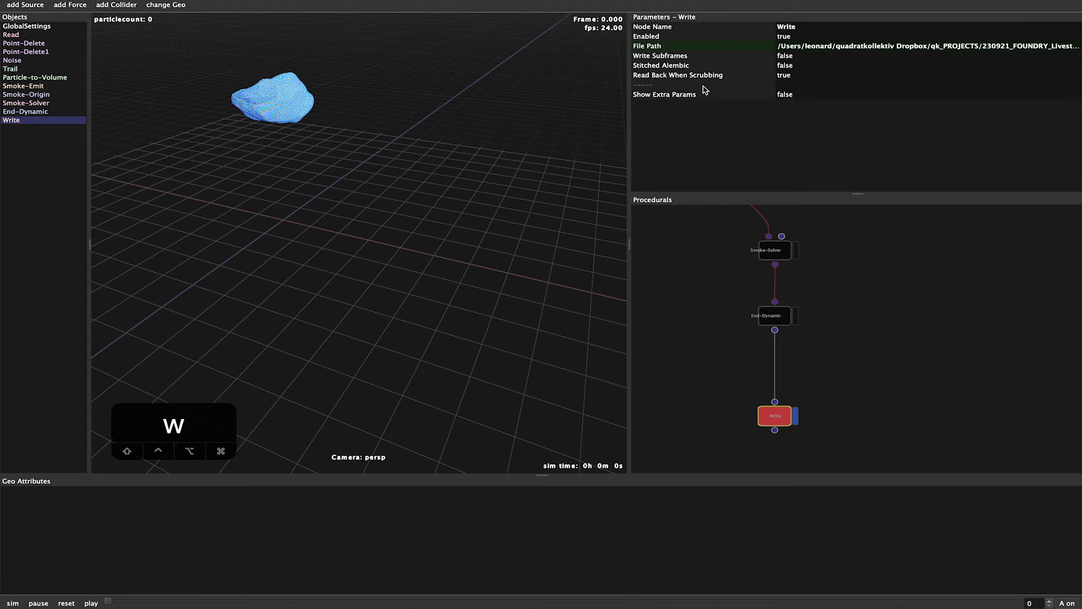
Set the Write node's file path to $SCENEFOLDER/caches/$SCENENAME/$NODENAME.####.vdb
{"action": "left_click", "coordinate": [720, 47]}
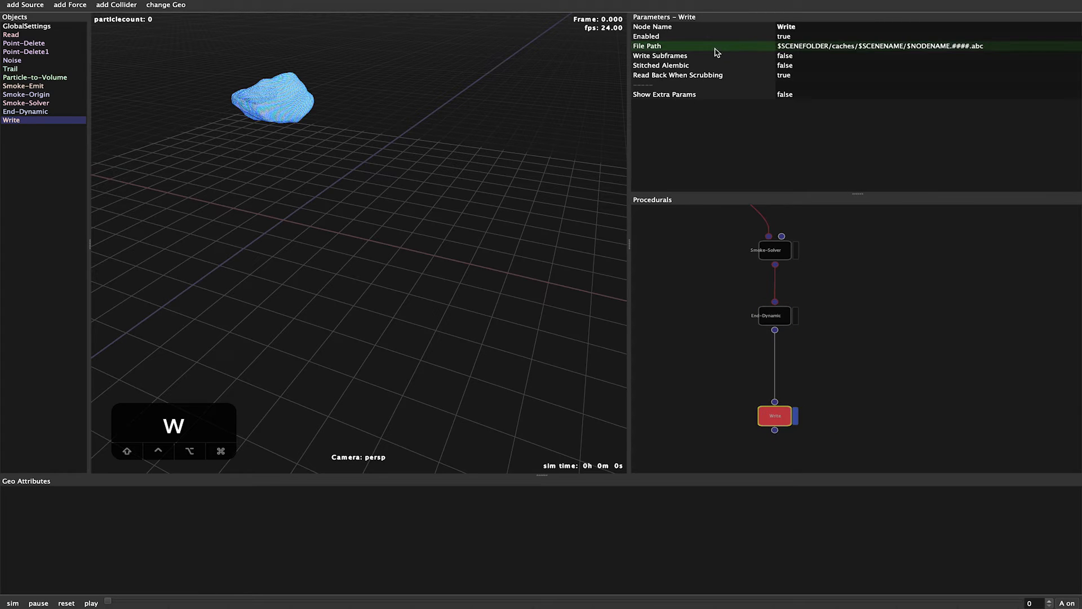
{"action": "left_click", "coordinate": [988, 46]}
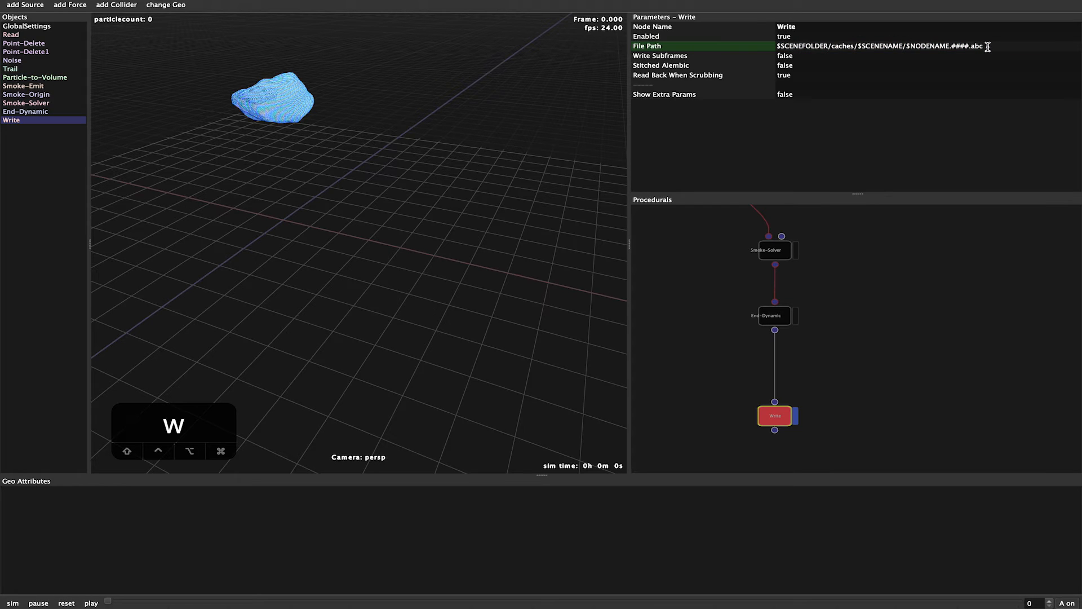
{"action": "key", "text": "BackSpace"}
{"action": "key", "text": "BackSpace"}
{"action": "key", "text": "BackSpace"}
{"action": "type", "text": "vdb"}
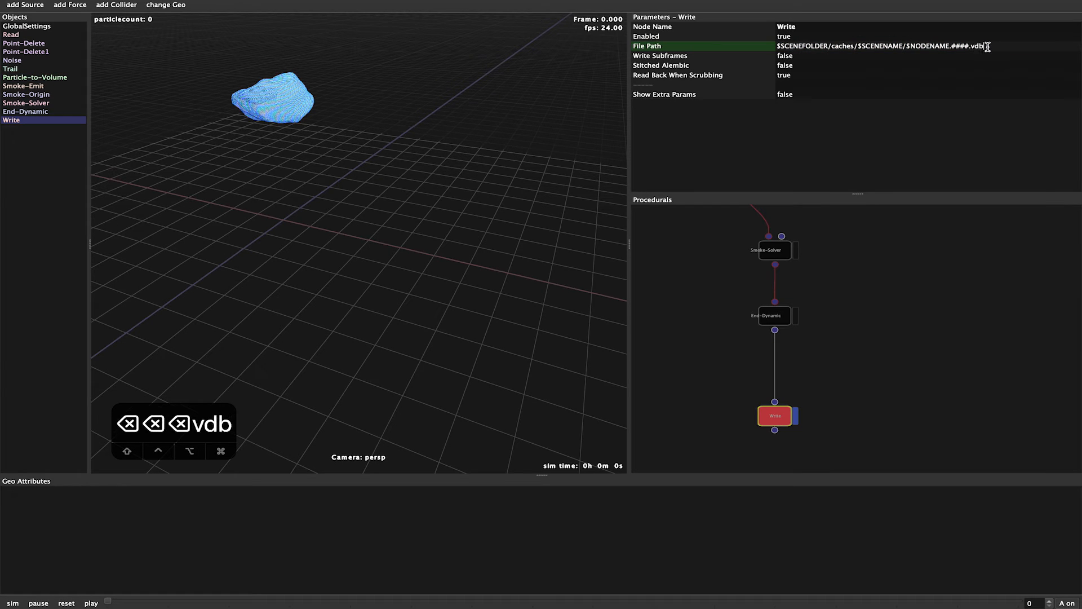
{"action": "key", "text": "Return"}
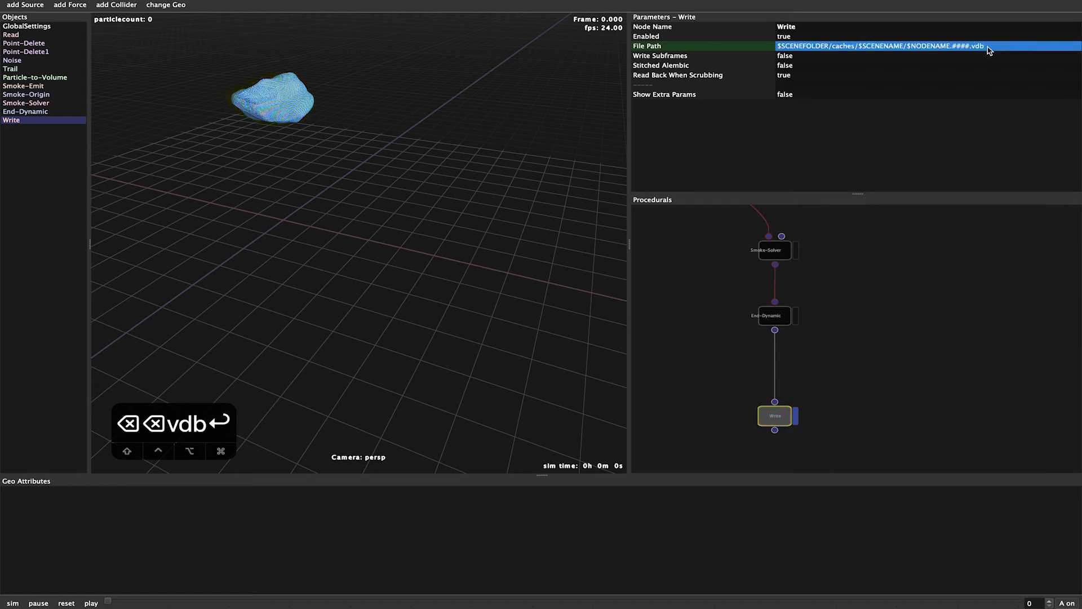
Run the simulation to cache the smoke as VDB files and examine the resulting plume from a lower angle
{"action": "left_click", "coordinate": [975, 313]}
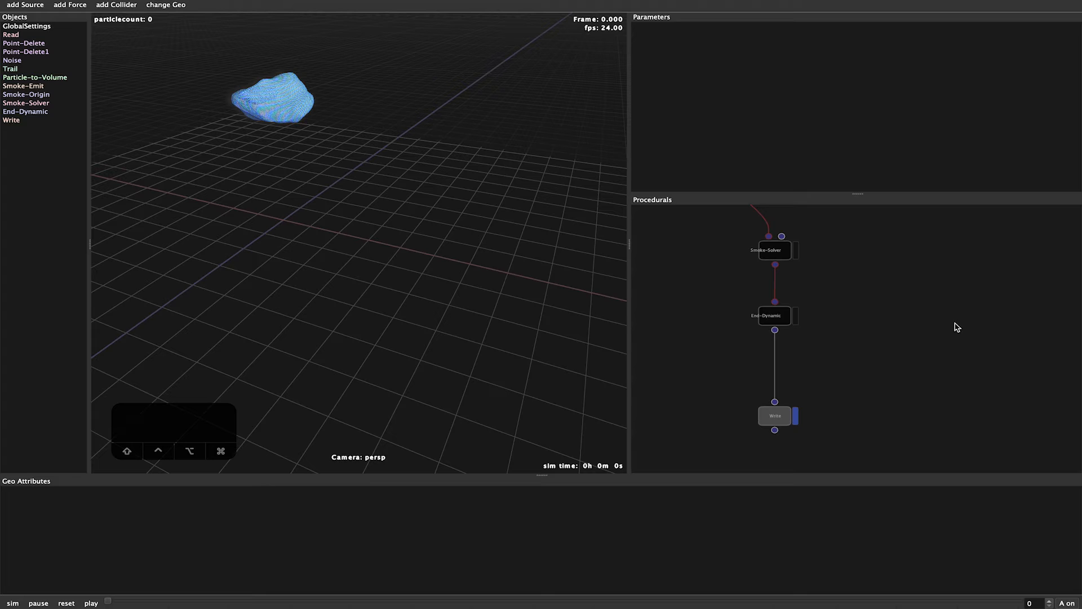
{"action": "left_click", "coordinate": [12, 604]}
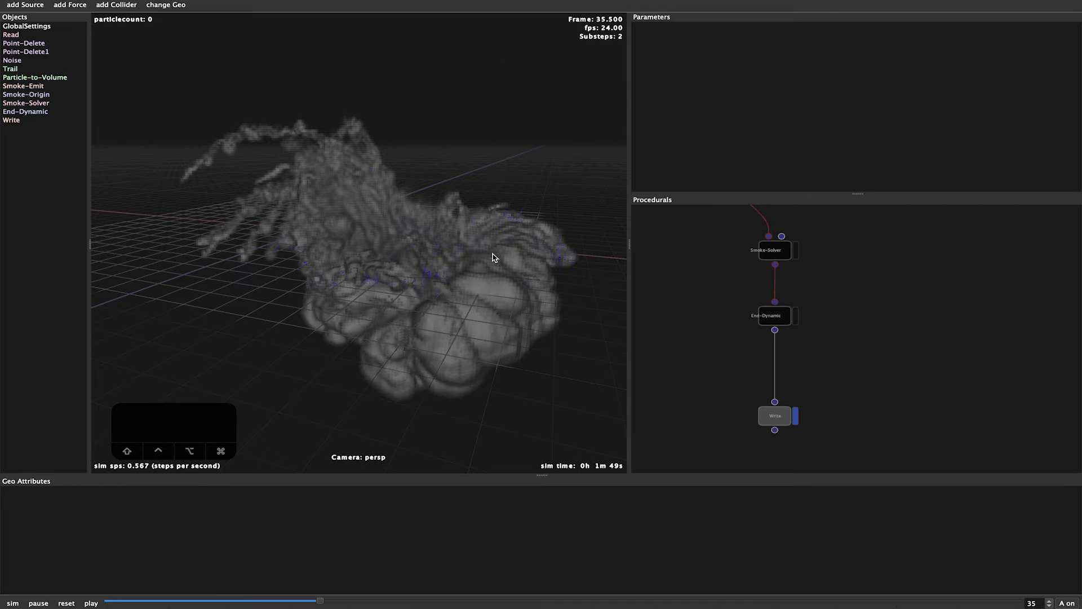
{"action": "left_click_drag", "start_coordinate": [479, 324], "coordinate": [487, 311], "text": "alt"}
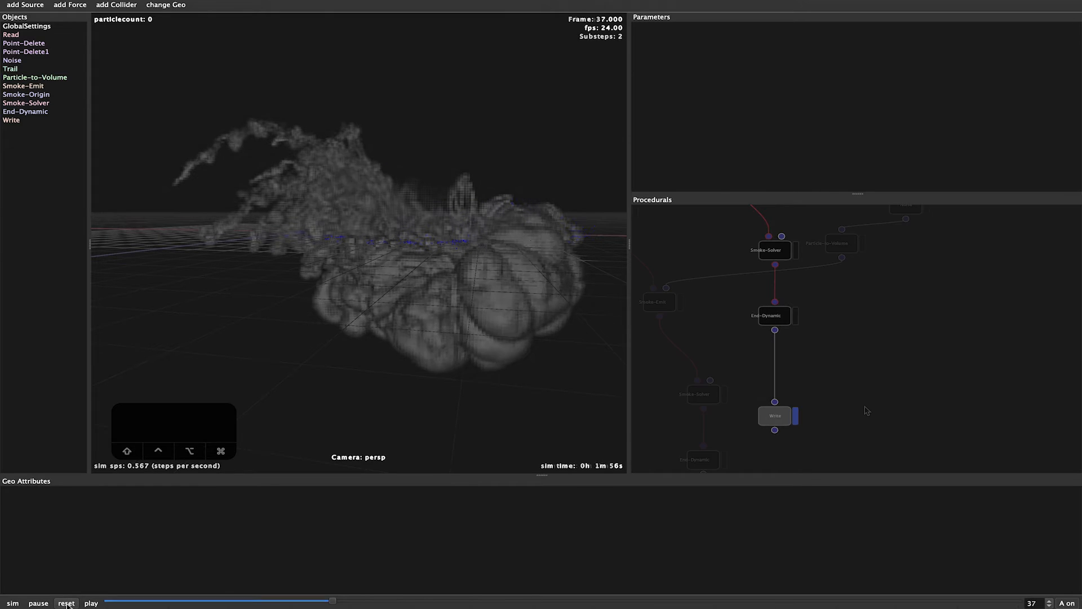
Add a Read node with the default box beside the smoke graph and attach a Transform node below it
{"action": "key", "text": "r"}
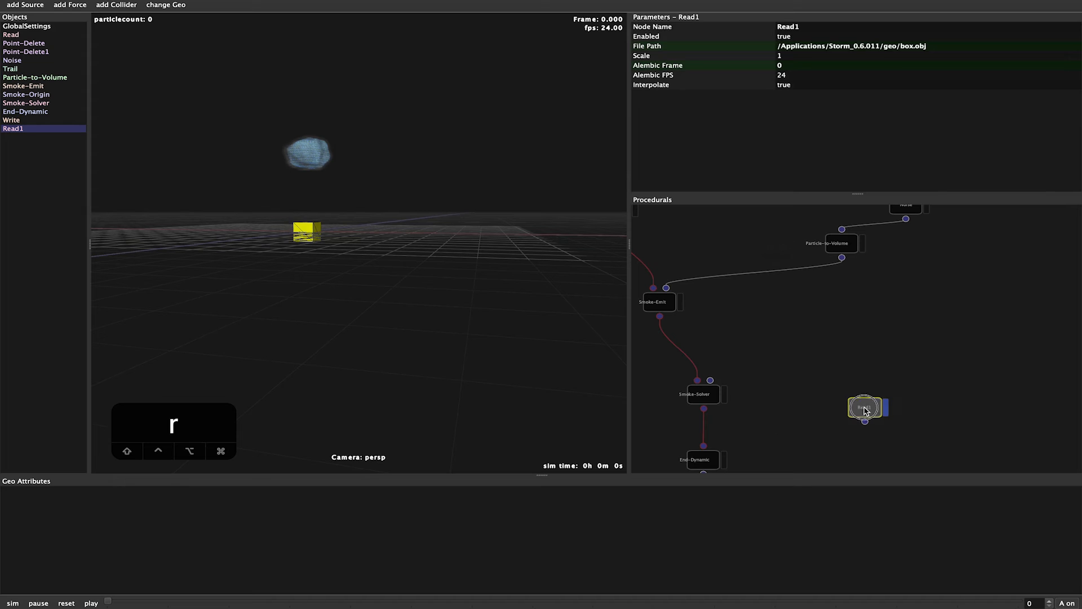
{"action": "left_click_drag", "start_coordinate": [865, 406], "coordinate": [949, 284]}
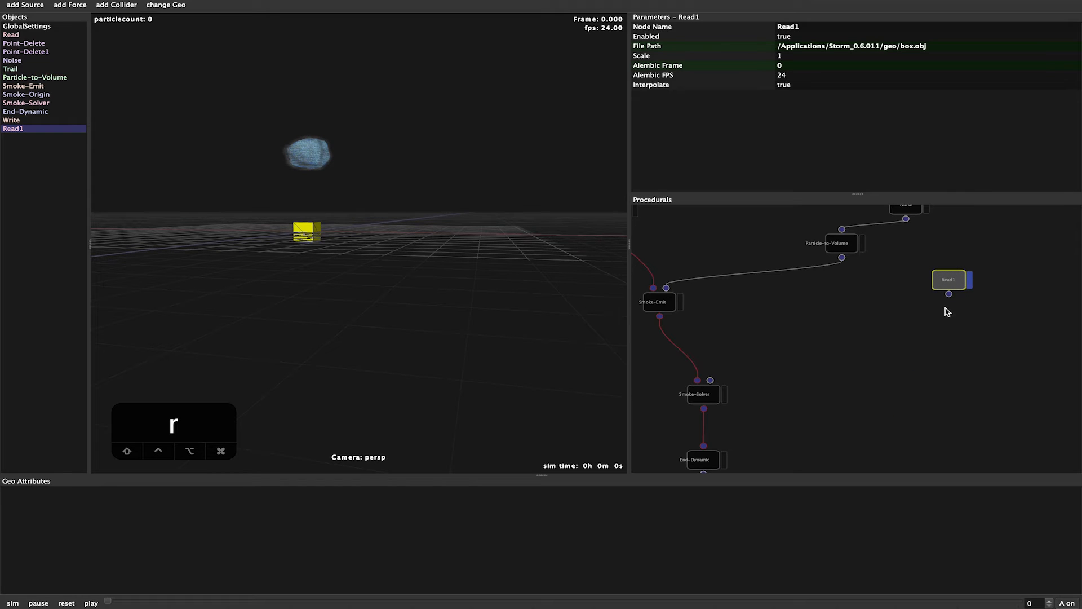
{"action": "left_click_drag", "start_coordinate": [510, 359], "coordinate": [427, 381], "text": "alt"}
{"action": "middle_click_drag", "start_coordinate": [403, 340], "coordinate": [437, 334], "text": "alt"}
{"action": "right_click_drag", "start_coordinate": [433, 291], "coordinate": [427, 340], "text": "alt"}
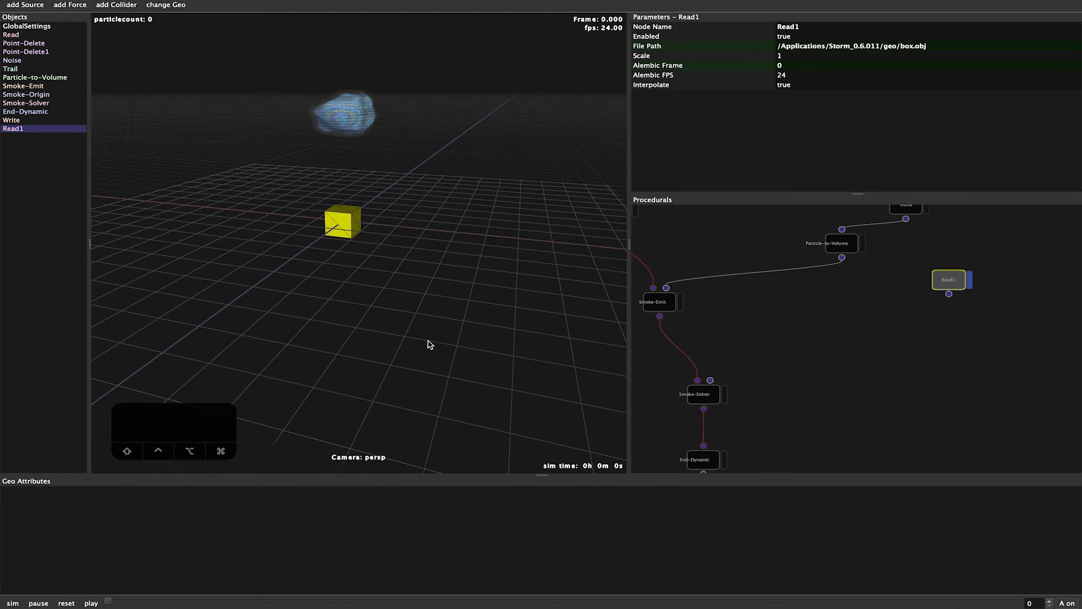
{"action": "key", "text": "t"}
{"action": "left_click_drag", "start_coordinate": [984, 373], "coordinate": [947, 348]}
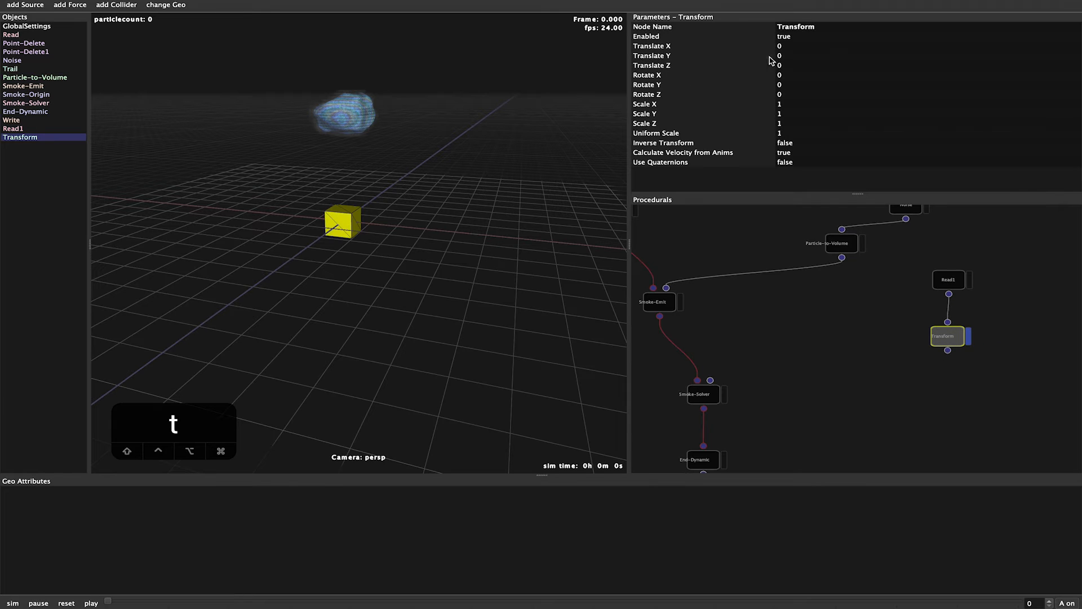
Set the box Transform's Translate Y to -0.5
{"action": "left_click", "coordinate": [787, 56]}
{"action": "type", "text": ".05"}
{"action": "key", "text": "Left"}
{"action": "key", "text": "Left"}
{"action": "key", "text": "Left"}
{"action": "type", "text": "-"}
{"action": "key", "text": "Return"}
{"action": "left_click", "coordinate": [792, 105]}
{"action": "double_click", "coordinate": [816, 57]}
{"action": "key", "text": "Left"}
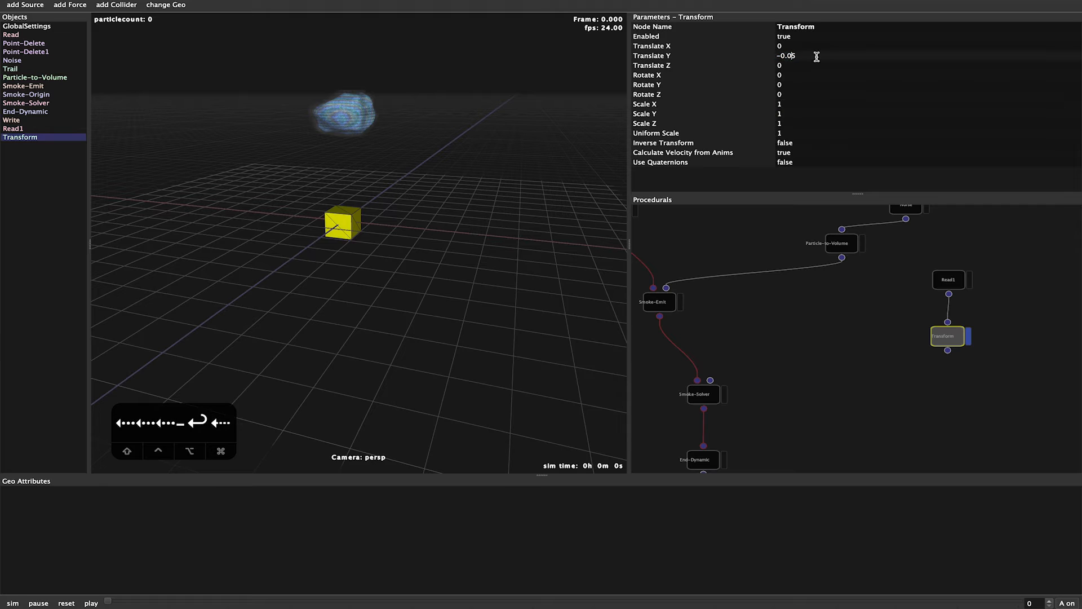
{"action": "key", "text": "BackSpace"}
{"action": "key", "text": "Return"}
Stretch the box into a ground slab by setting Scale X and Scale Z to 50
{"action": "left_click", "coordinate": [802, 105]}
{"action": "type", "text": "50"}
{"action": "key", "text": "Return"}
{"action": "left_click", "coordinate": [791, 125]}
{"action": "type", "text": "50"}
{"action": "key", "text": "Return"}
Add a Mesh-to-Volume node below the ground Transform, connect it to the Smoke-Solver's collider input and hide its display
{"action": "key", "text": "m"}
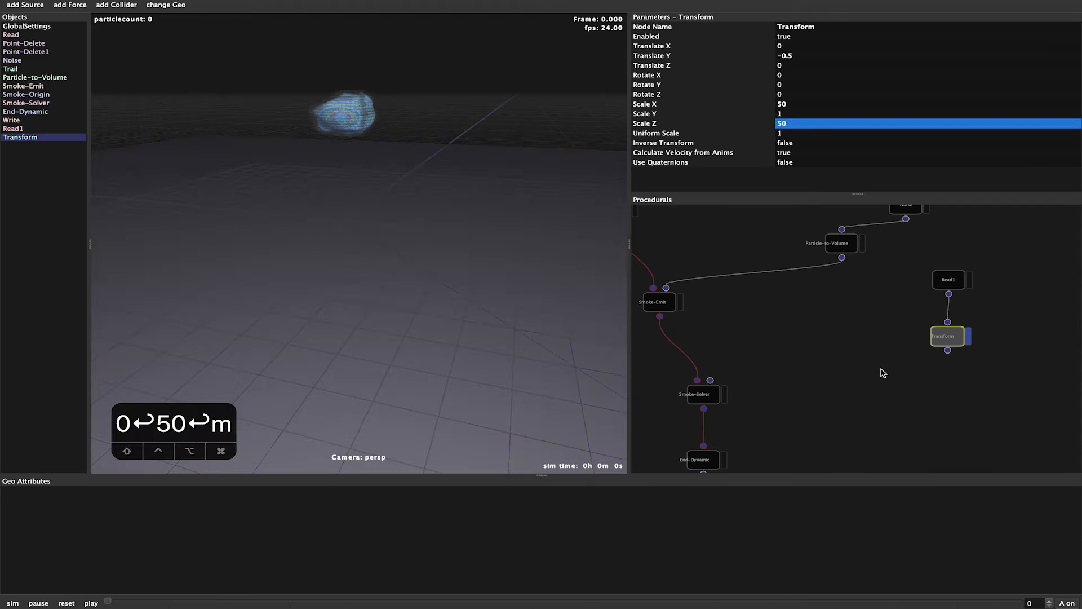
{"action": "left_click_drag", "start_coordinate": [881, 385], "coordinate": [710, 380]}
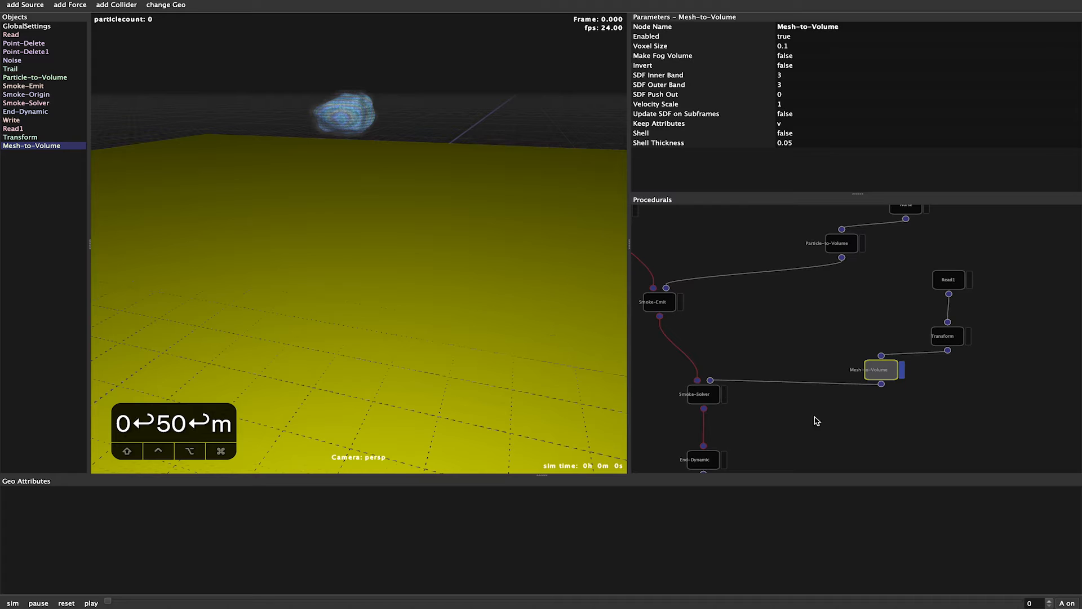
{"action": "left_click", "coordinate": [901, 373]}
Tidy the node graph by lining up Read1, Transform and Mesh-to-Volume in a column and repositioning the neighbouring nodes
{"action": "left_click_drag", "start_coordinate": [888, 371], "coordinate": [917, 349], "text": "super"}
{"action": "left_click_drag", "start_coordinate": [975, 315], "coordinate": [910, 303], "text": "super"}
{"action": "middle_click_drag", "start_coordinate": [968, 280], "coordinate": [956, 394]}
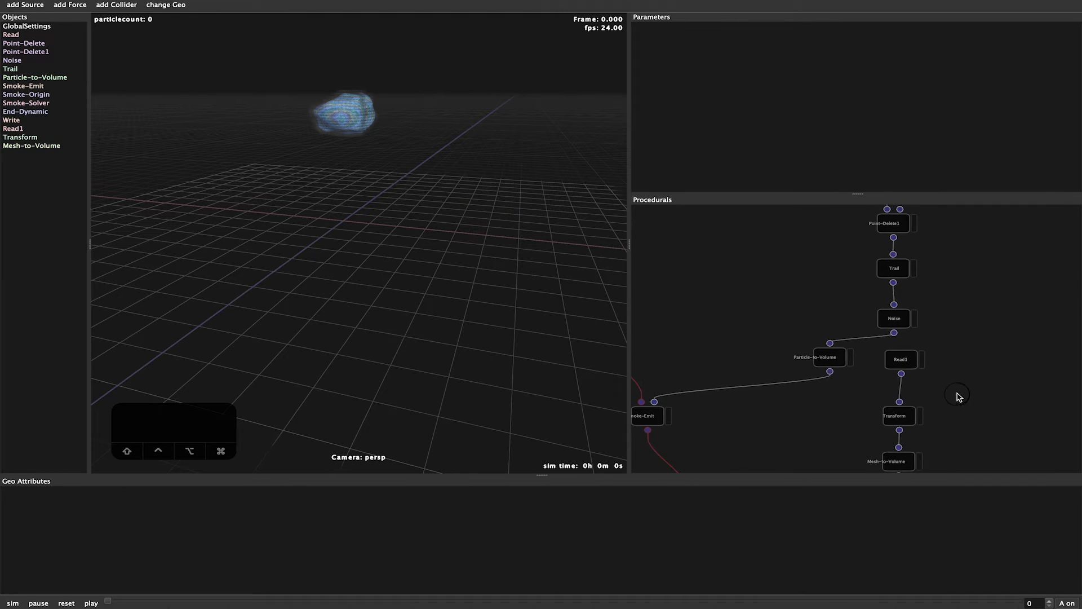
{"action": "left_click_drag", "start_coordinate": [826, 358], "coordinate": [704, 355], "text": "super"}
{"action": "left_click", "coordinate": [760, 321], "text": "super"}
{"action": "left_click_drag", "start_coordinate": [760, 321], "coordinate": [699, 302], "text": "super"}
{"action": "middle_click_drag", "start_coordinate": [772, 280], "coordinate": [806, 363]}
{"action": "middle_click_drag", "start_coordinate": [884, 393], "coordinate": [818, 222]}
{"action": "left_click_drag", "start_coordinate": [869, 335], "coordinate": [868, 312], "text": "super"}
{"action": "left_click", "coordinate": [867, 264]}
{"action": "left_click_drag", "start_coordinate": [864, 262], "coordinate": [797, 242]}
Reset the simulation and run it again with the ground collider to cache the smoke
{"action": "middle_click_drag", "start_coordinate": [801, 462], "coordinate": [955, 263]}
{"action": "left_click_drag", "start_coordinate": [498, 304], "coordinate": [448, 313], "text": "alt"}
{"action": "left_click", "coordinate": [66, 603]}
{"action": "left_click", "coordinate": [18, 604]}
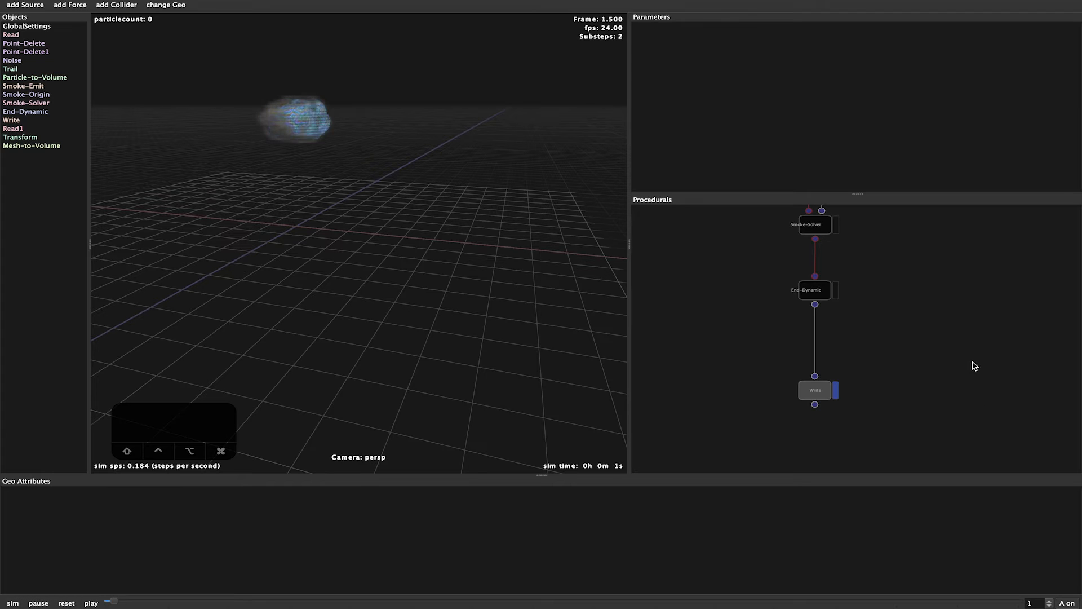
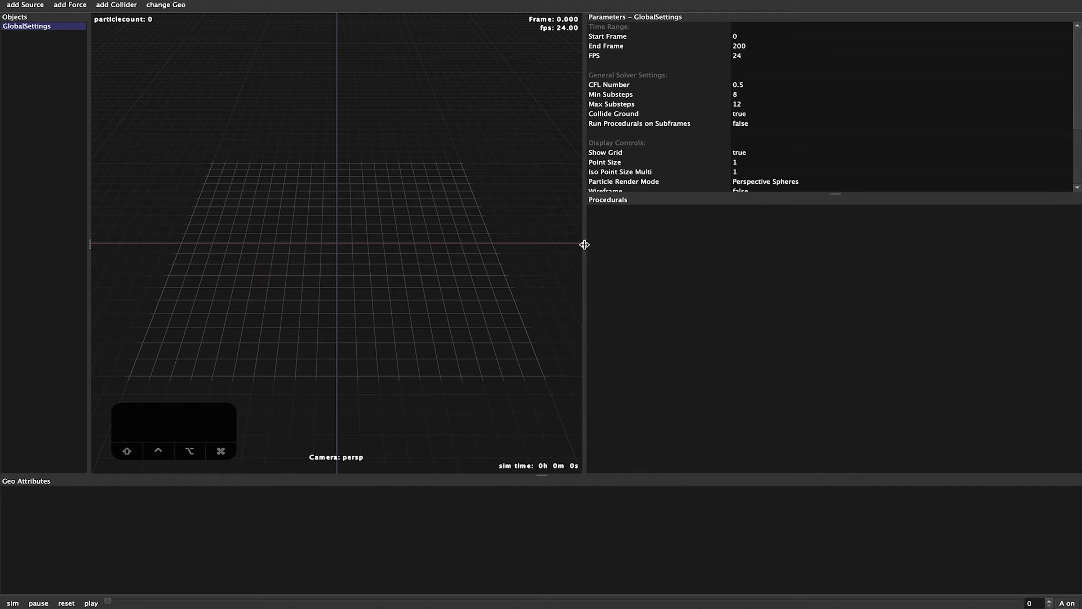
Widen the viewport in the new scene and set the global End Frame to 150
{"action": "left_click_drag", "start_coordinate": [584, 245], "coordinate": [675, 251]}
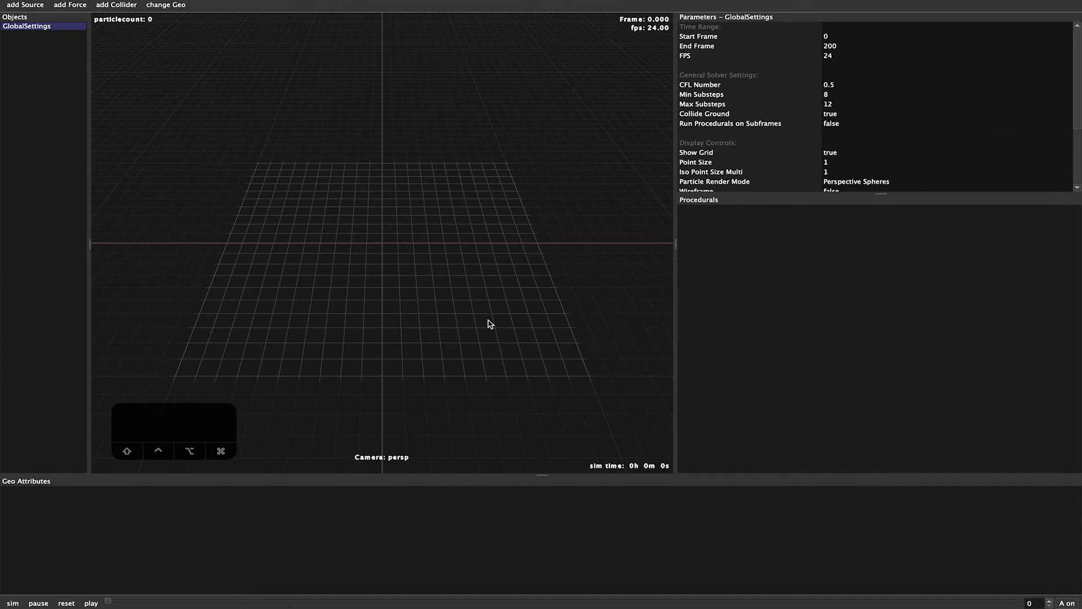
{"action": "double_click", "coordinate": [862, 48]}
{"action": "type", "text": "150"}
{"action": "key", "text": "Return"}
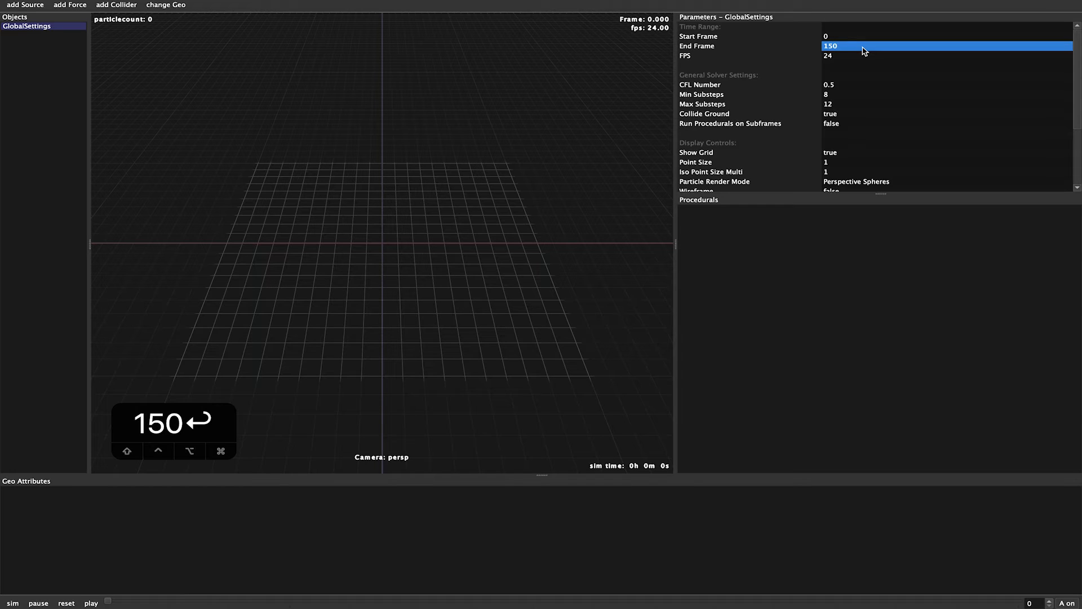
Enable Run Procedurals on Subframes and set both Min Substeps and Max Substeps to 2
{"action": "double_click", "coordinate": [780, 126]}
{"action": "left_click", "coordinate": [839, 96]}
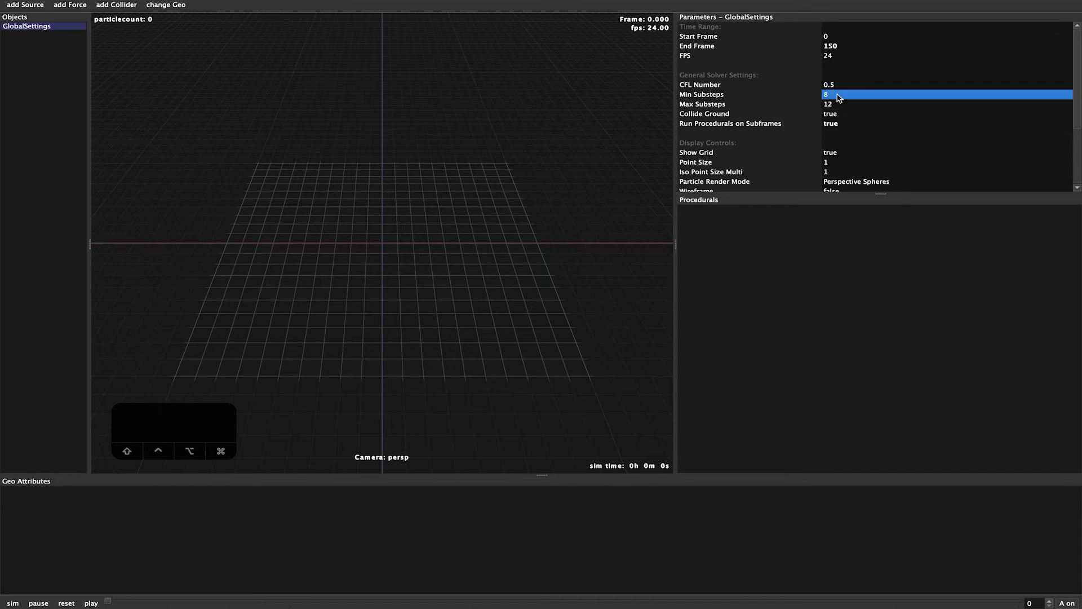
{"action": "type", "text": "2"}
{"action": "left_click", "coordinate": [837, 103]}
{"action": "type", "text": "2"}
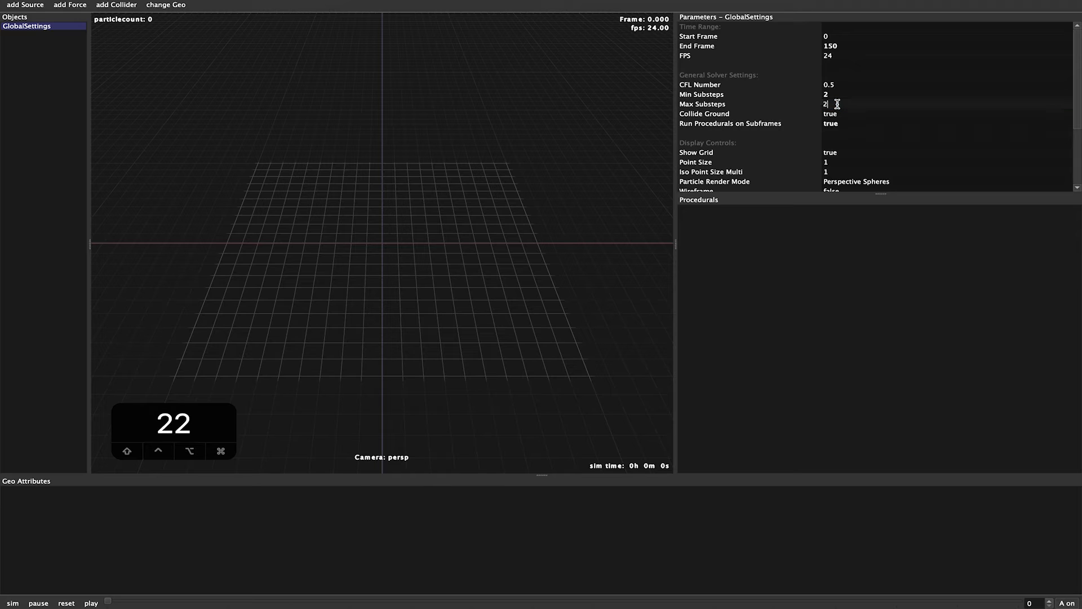
{"action": "key", "text": "Return"}
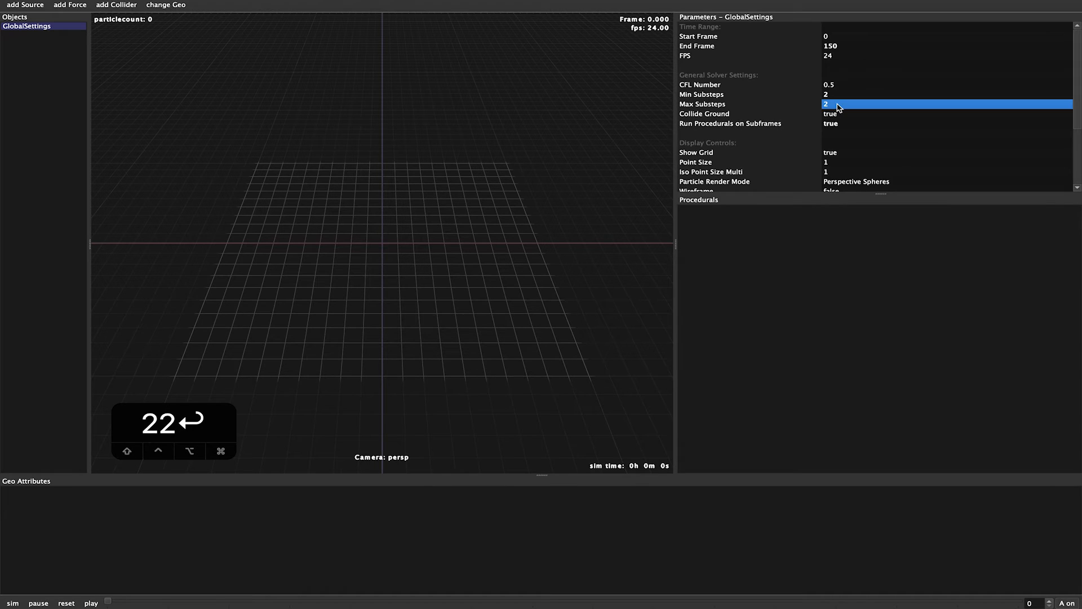
Add a Read node and load Write.0150.vdb from the 03_STORM_Flour_Smoke cache folder as a sequence
{"action": "key", "text": "r"}
{"action": "left_click_drag", "start_coordinate": [719, 252], "coordinate": [701, 279]}
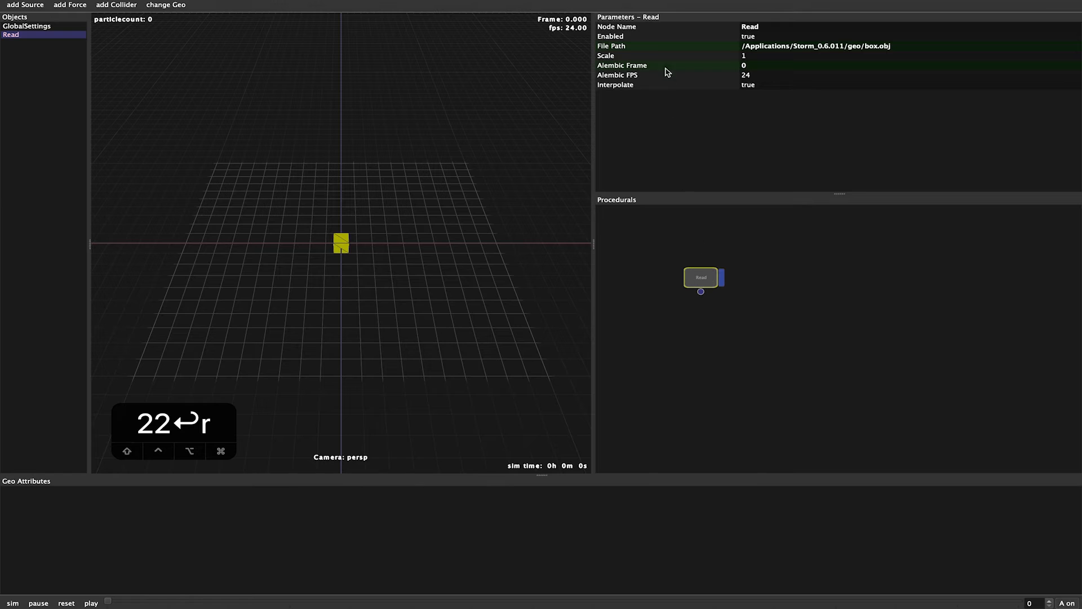
{"action": "left_click", "coordinate": [657, 46]}
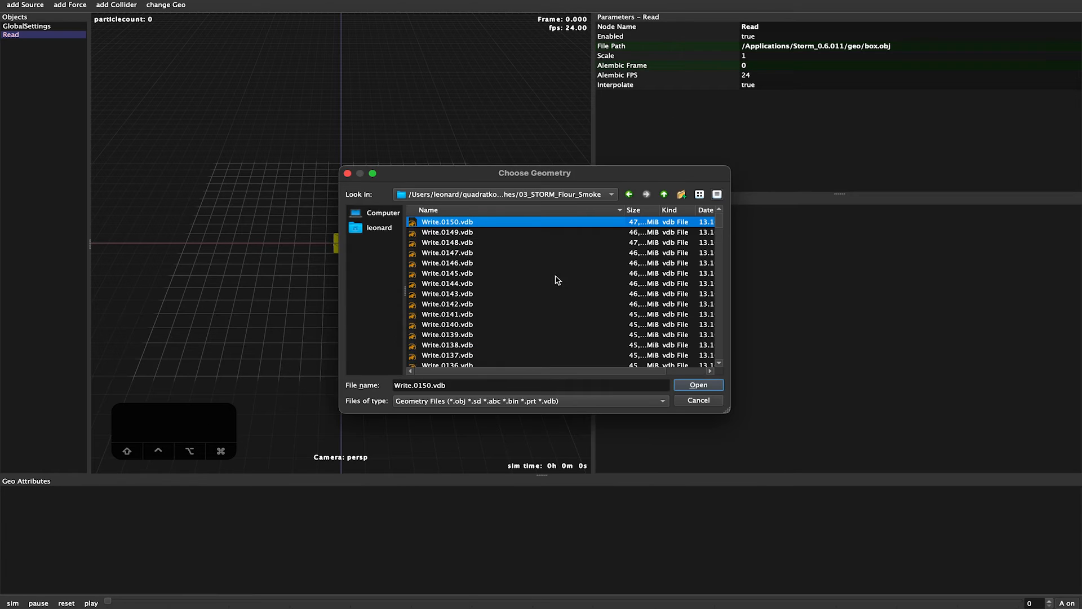
{"action": "left_click", "coordinate": [697, 382]}
{"action": "left_click", "coordinate": [603, 313]}
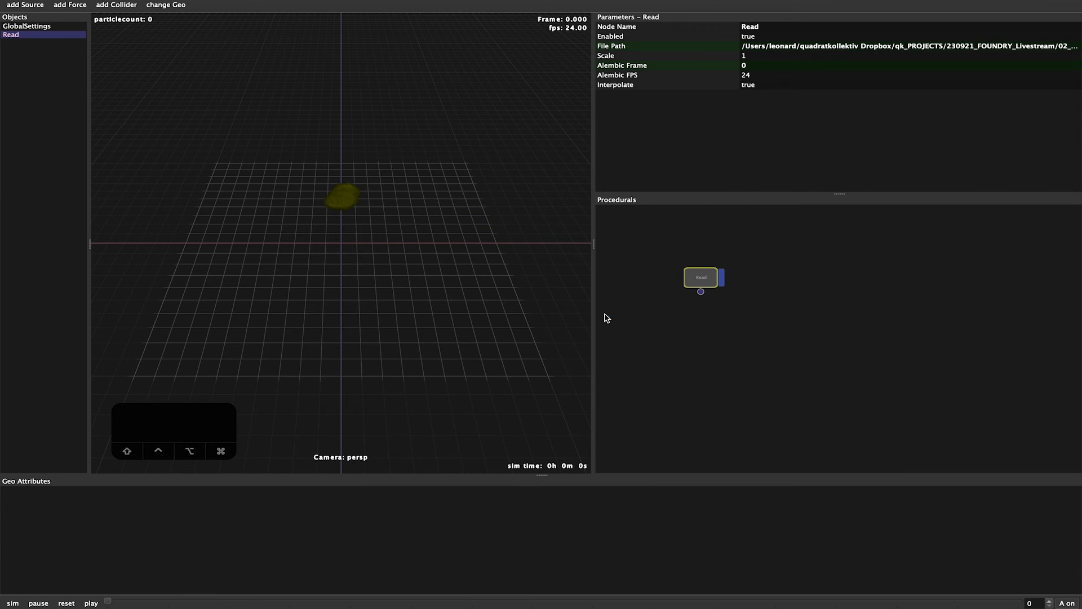
Scrub the loaded smoke cache to frame 21, inspect the plume from an angle and reset to the start
{"action": "left_click_drag", "start_coordinate": [115, 603], "coordinate": [236, 602]}
{"action": "mouse_move", "coordinate": [443, 372]}
{"action": "left_mouse_down", "text": "alt"}
{"action": "mouse_move", "coordinate": [457, 418]}
{"action": "mouse_move", "coordinate": [471, 398]}
{"action": "mouse_move", "coordinate": [461, 382]}
{"action": "left_mouse_up", "text": "alt"}
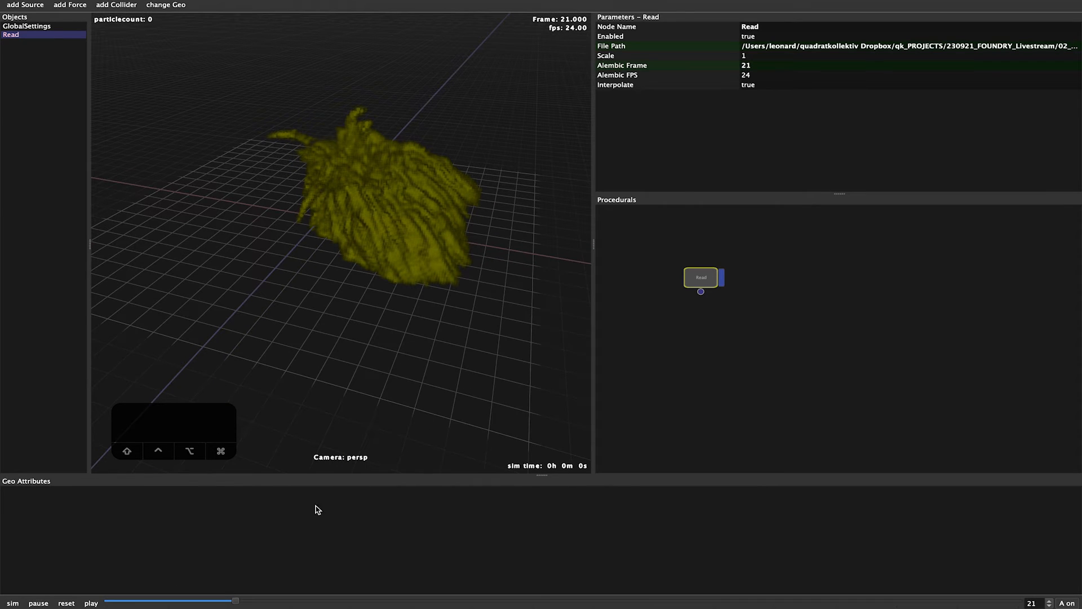
{"action": "left_click", "coordinate": [66, 603]}
Rename the smoke cache's Read node to "Read | Smoke"
{"action": "left_click", "coordinate": [782, 26]}
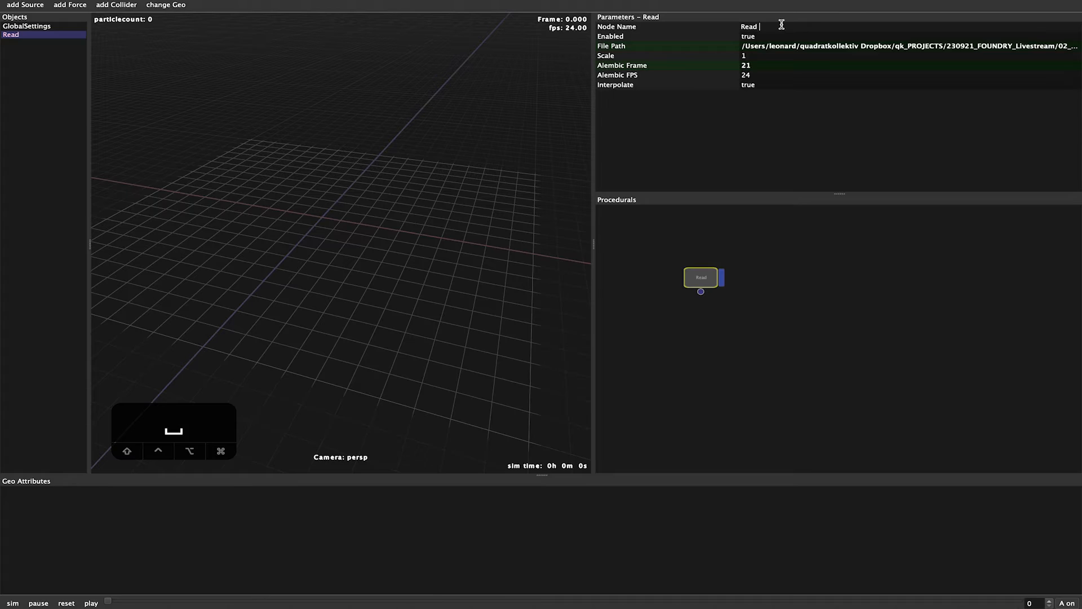
{"action": "type", "text": "| Smoke"}
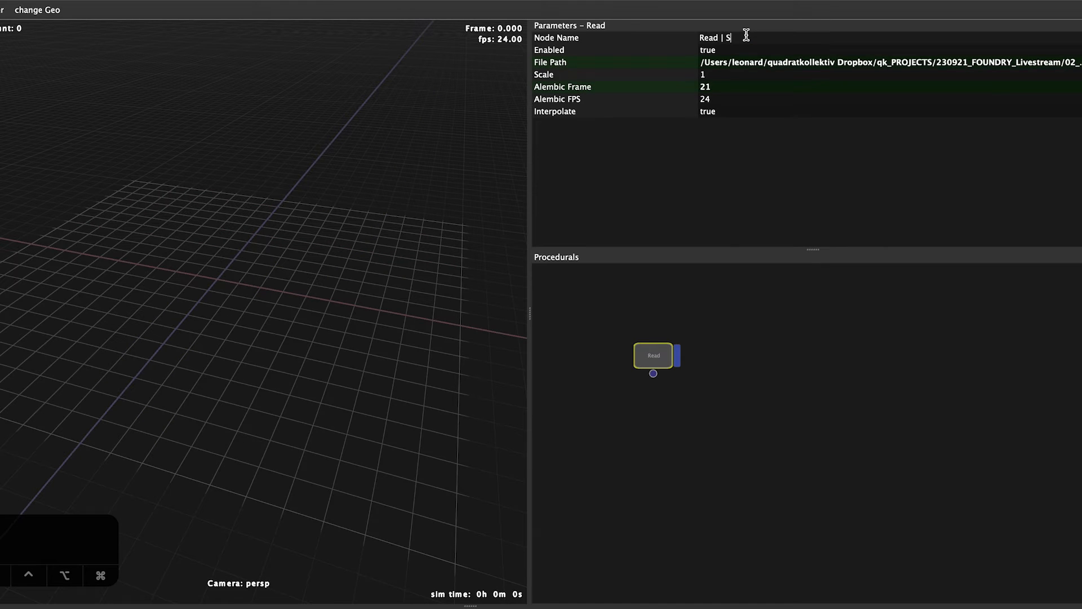
{"action": "key", "text": "Return"}
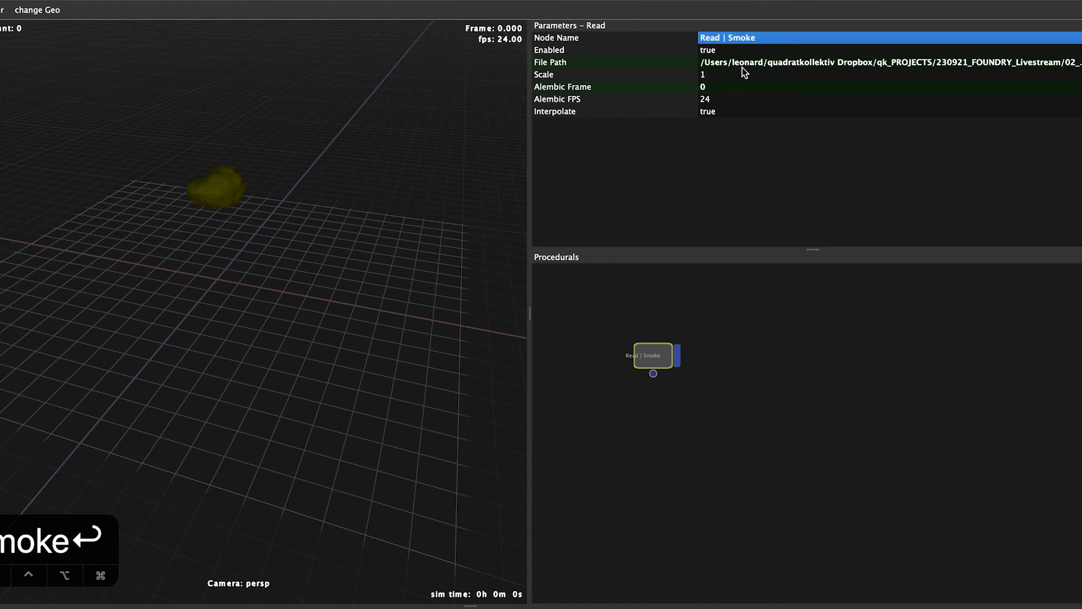
Add a second Read node and load GranularParticleSystem.0000.abc from 01_STORM_Flour_Granular_V02 as a single file, not a sequence
{"action": "left_click", "coordinate": [750, 348]}
{"action": "key", "text": "r"}
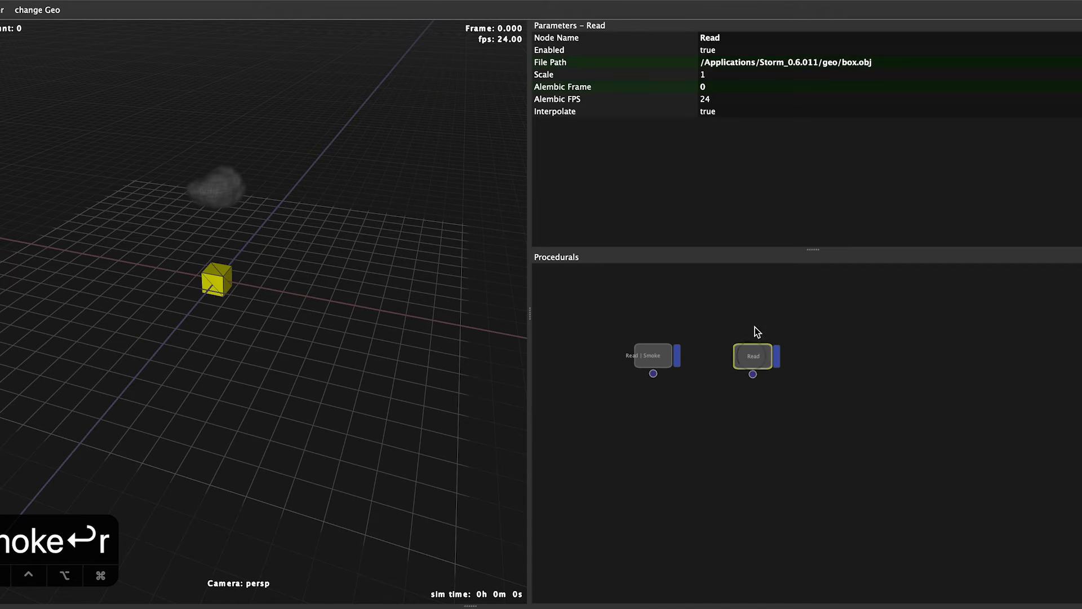
{"action": "double_click", "coordinate": [623, 63]}
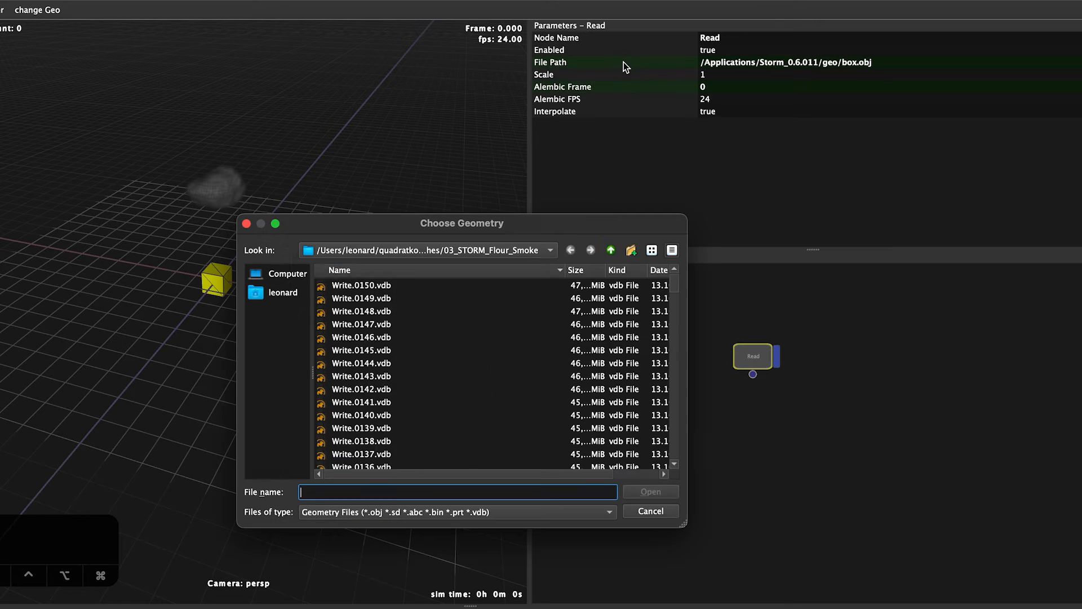
{"action": "left_click", "coordinate": [611, 249]}
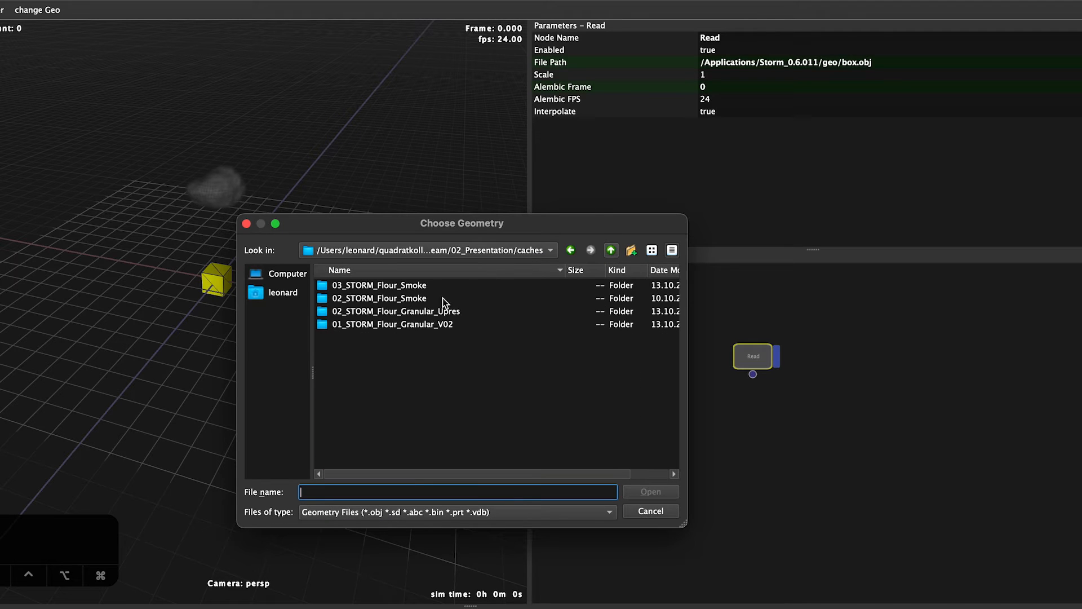
{"action": "double_click", "coordinate": [421, 322]}
{"action": "left_click_drag", "start_coordinate": [675, 287], "coordinate": [675, 457]}
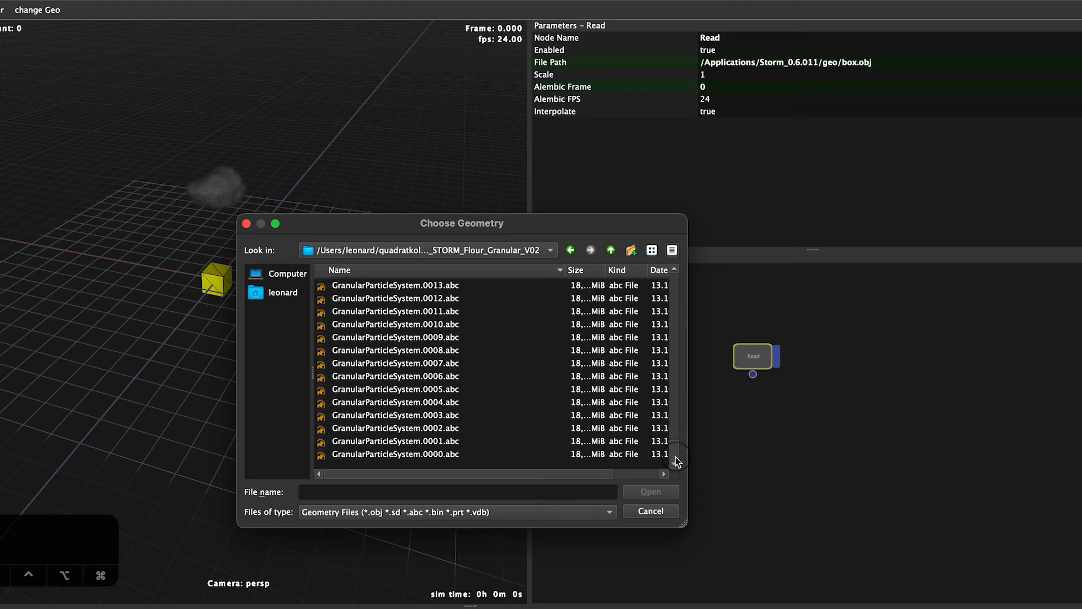
{"action": "left_click", "coordinate": [412, 454]}
{"action": "left_click", "coordinate": [650, 492]}
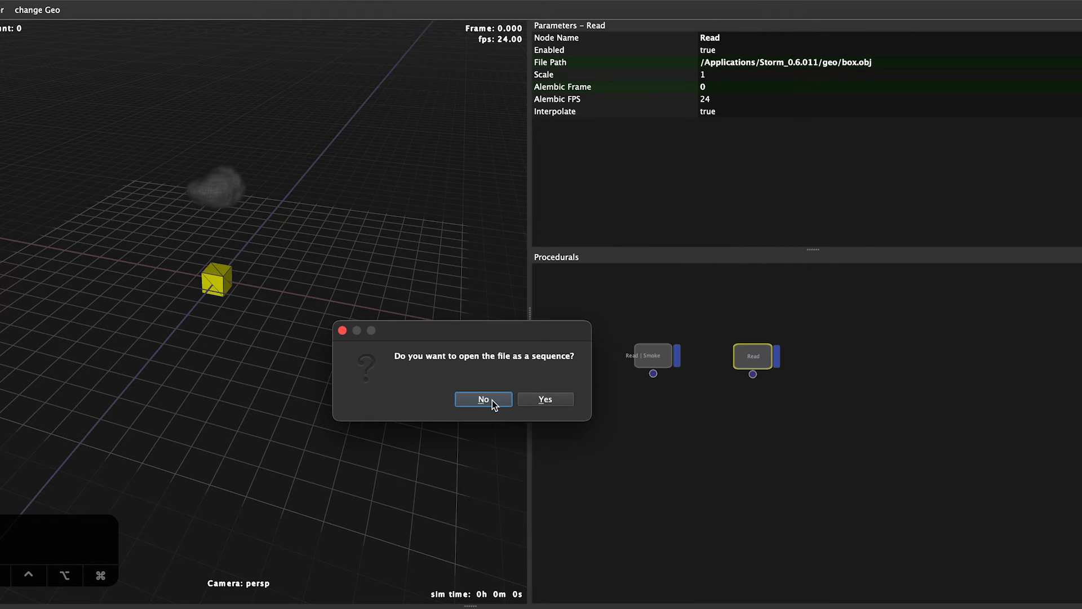
{"action": "left_click", "coordinate": [493, 400]}
Rename the second Read node to "Read | Grains" and hide the smoke so only the grains are displayed
{"action": "type", "text": "| Grains"}
{"action": "key", "text": "Return"}
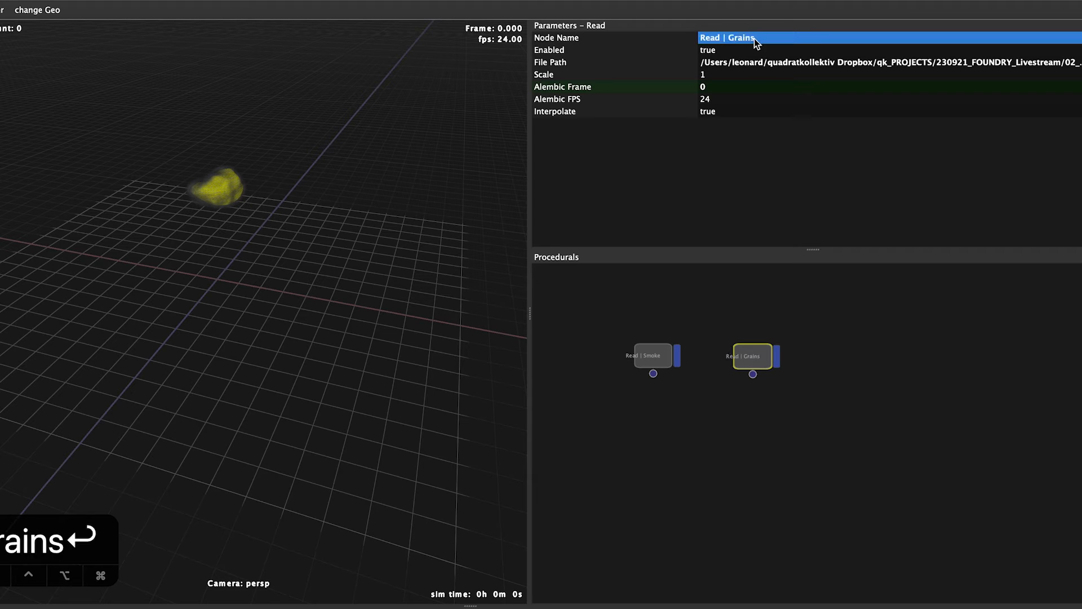
{"action": "left_click", "coordinate": [676, 356]}
{"action": "left_click", "coordinate": [711, 430]}
{"action": "right_click_drag", "start_coordinate": [173, 145], "coordinate": [350, 387], "text": "alt"}
{"action": "middle_click_drag", "start_coordinate": [333, 241], "coordinate": [329, 302], "text": "alt"}
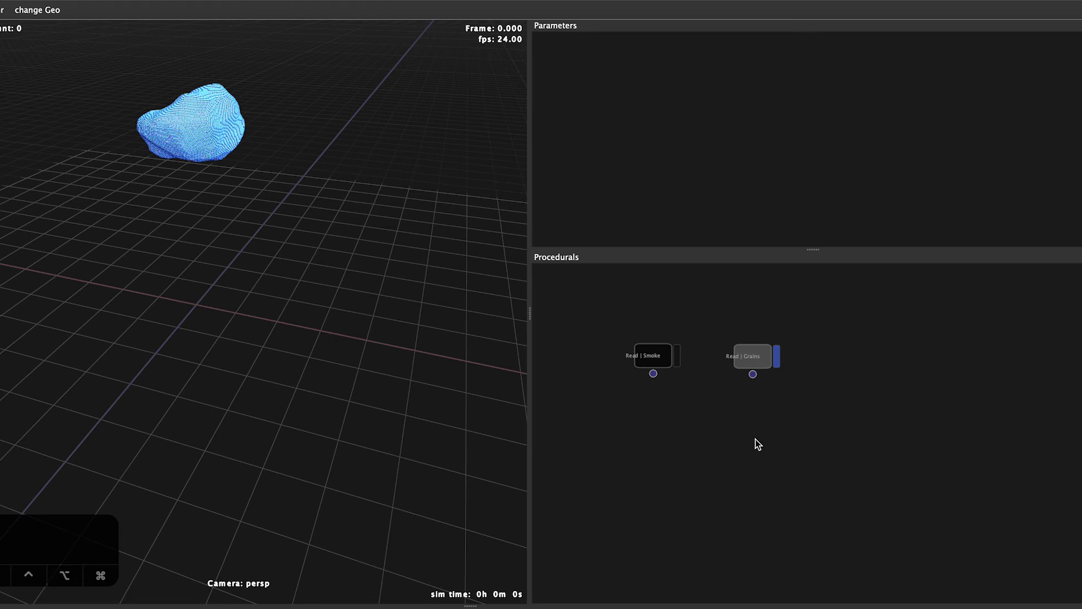
Add a Make-Dynamic node fed by Read | Grains, turn on its display, test-run the simulation and reset it
{"action": "right_click", "coordinate": [747, 456]}
{"action": "type", "text": "make"}
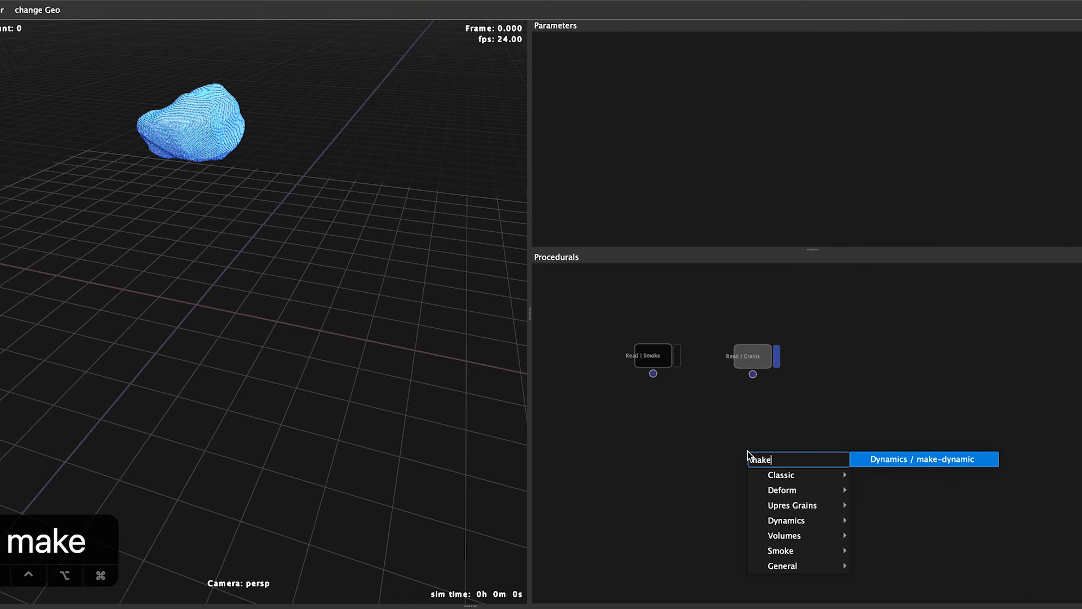
{"action": "key", "text": "Return"}
{"action": "left_click_drag", "start_coordinate": [752, 373], "coordinate": [749, 434]}
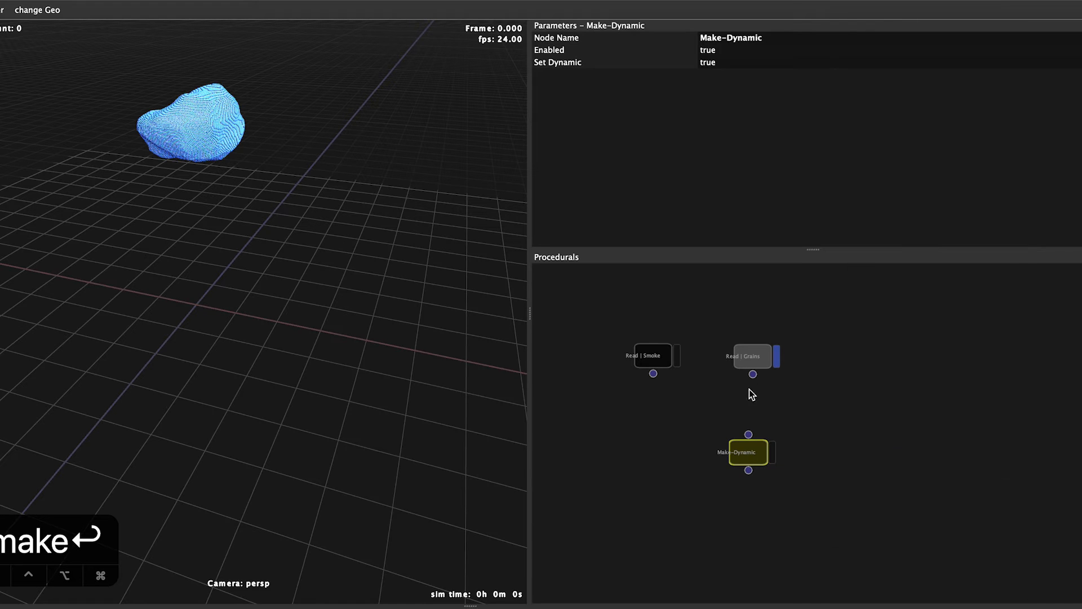
{"action": "left_click_drag", "start_coordinate": [787, 349], "coordinate": [791, 345]}
{"action": "left_click", "coordinate": [808, 348]}
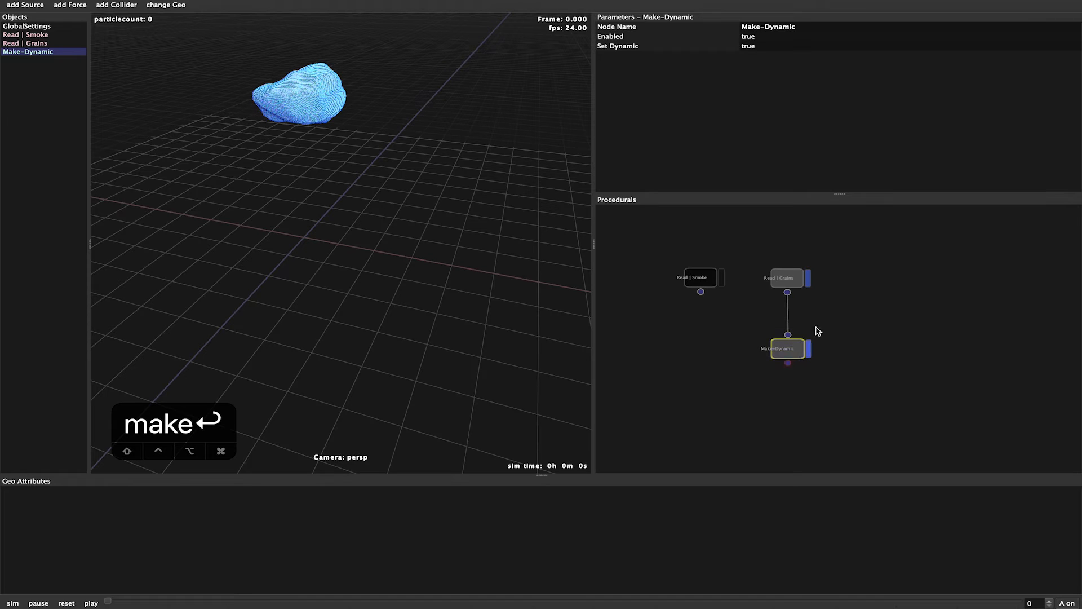
{"action": "left_click", "coordinate": [11, 603]}
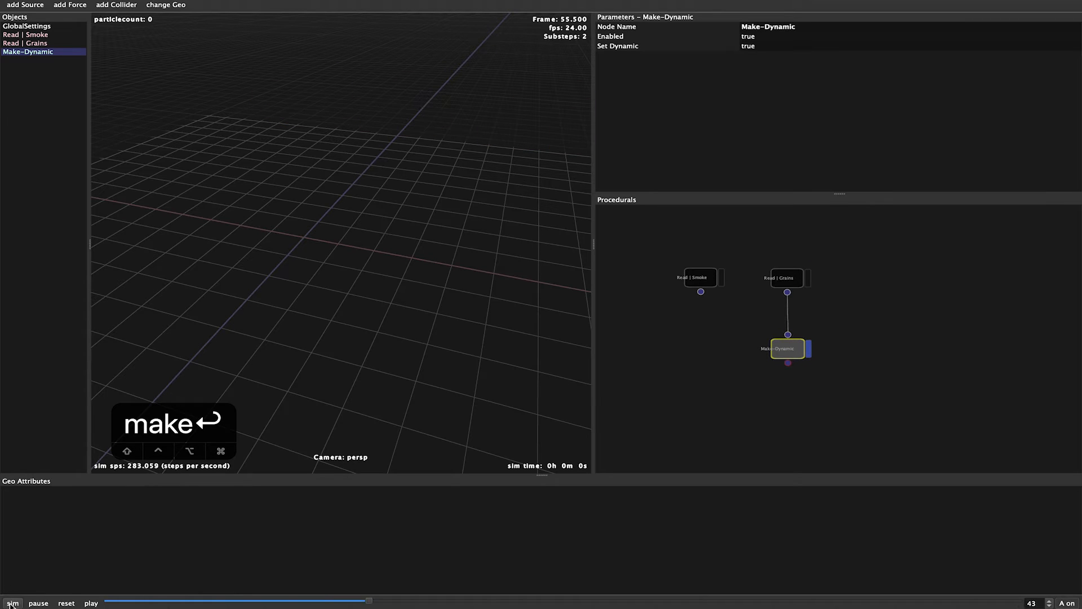
{"action": "left_click", "coordinate": [66, 603]}
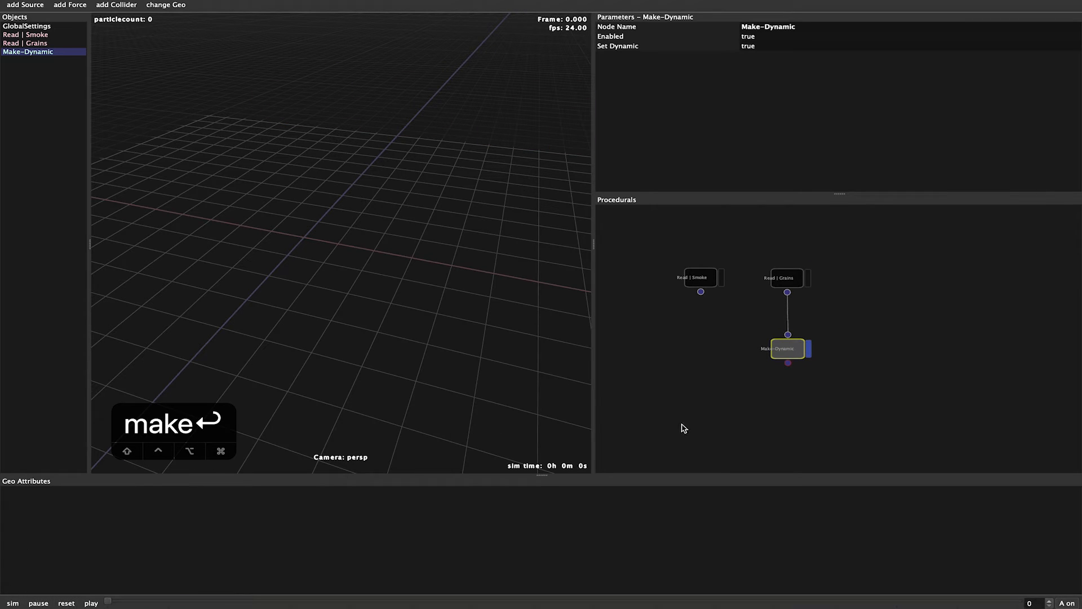
Display Read | Smoke and add a Volume-Sample node with Make-Dynamic as first input and Read | Smoke as second
{"action": "middle_click_drag", "start_coordinate": [693, 430], "coordinate": [691, 397]}
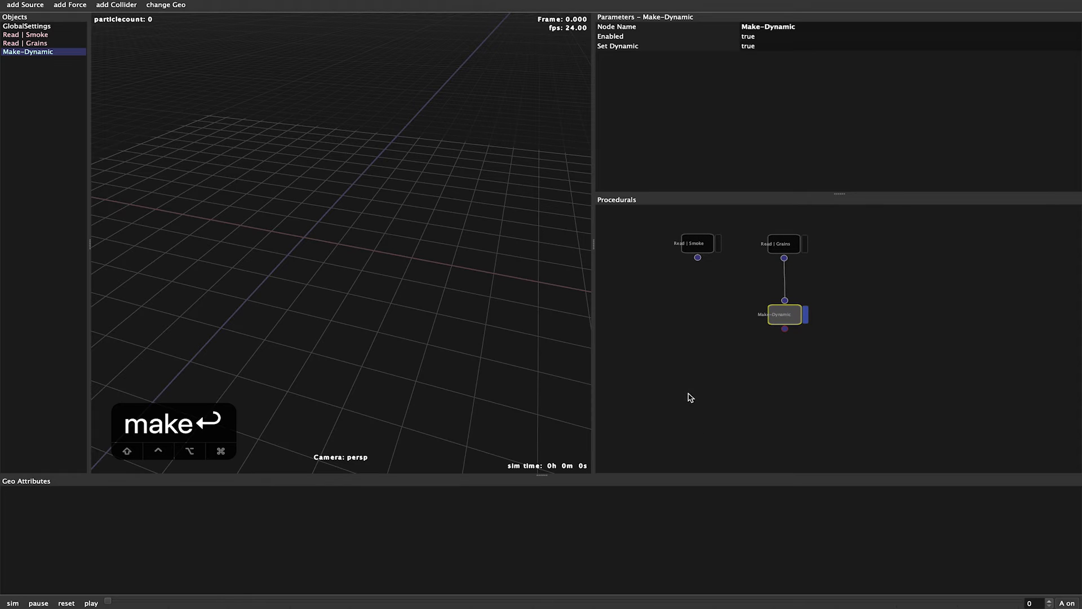
{"action": "left_click", "coordinate": [719, 246]}
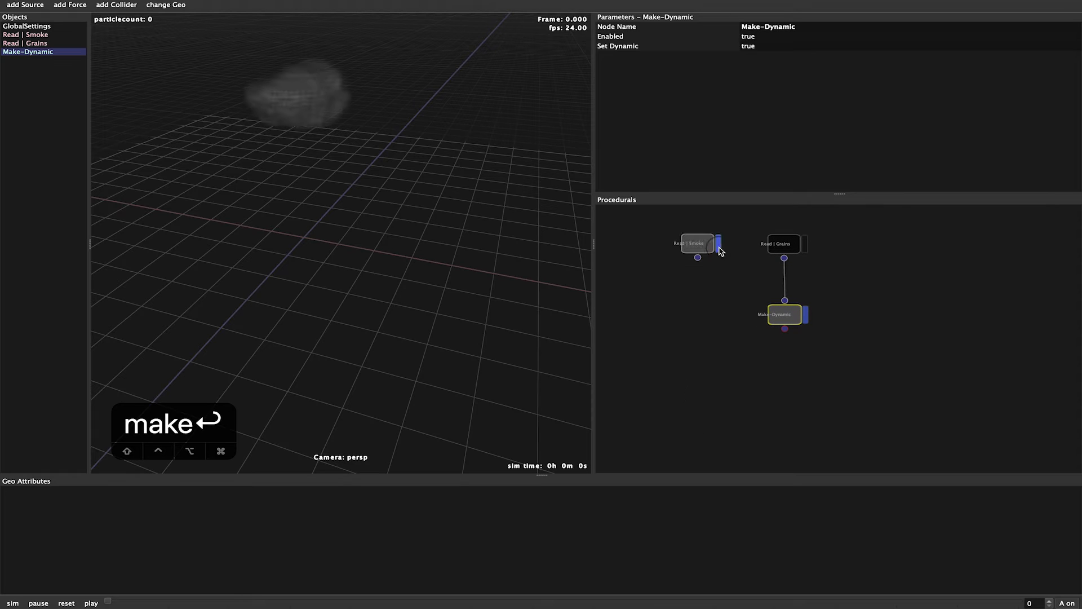
{"action": "right_click", "coordinate": [722, 384]}
{"action": "type", "text": "sample"}
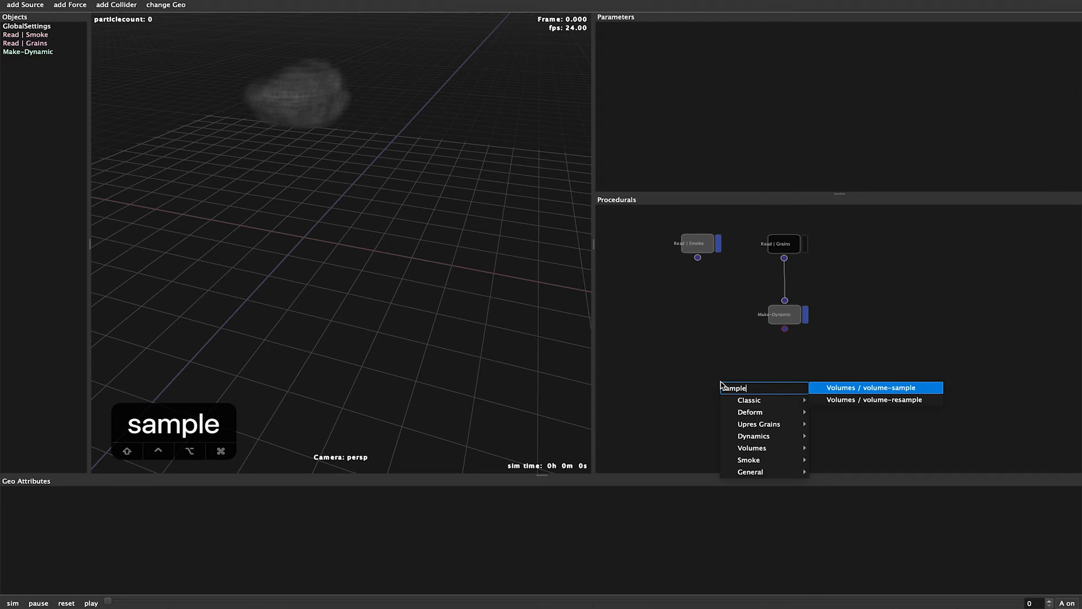
{"action": "key", "text": "Return"}
{"action": "left_click_drag", "start_coordinate": [785, 328], "coordinate": [794, 387]}
{"action": "left_click_drag", "start_coordinate": [694, 243], "coordinate": [798, 373]}
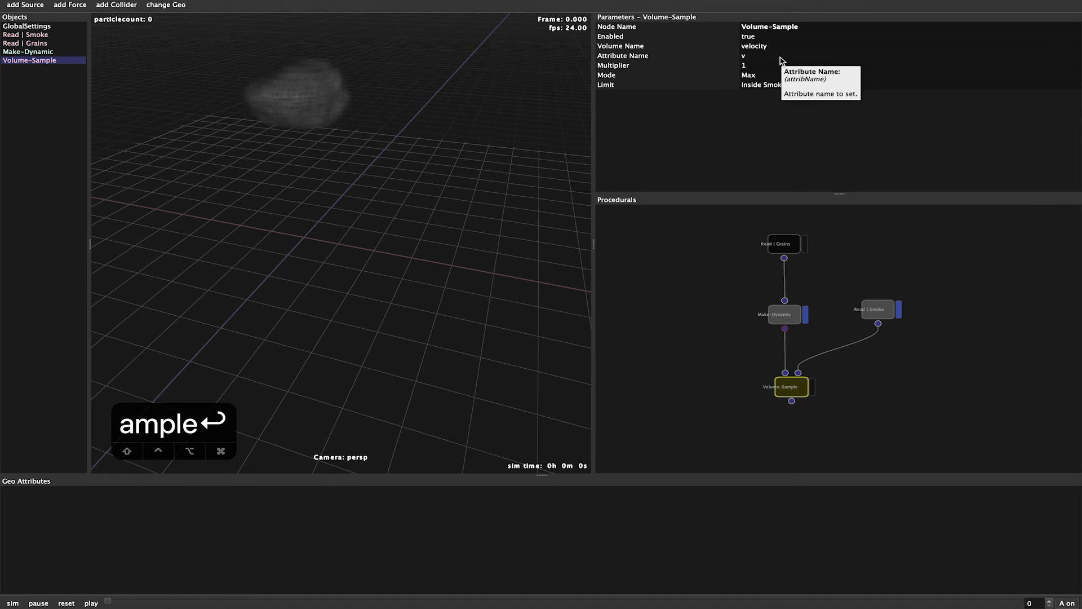
Set Volume-Sample's Mode to Set and Limit to None, and display it instead of Make-Dynamic
{"action": "left_click", "coordinate": [758, 76]}
{"action": "left_click", "coordinate": [778, 84]}
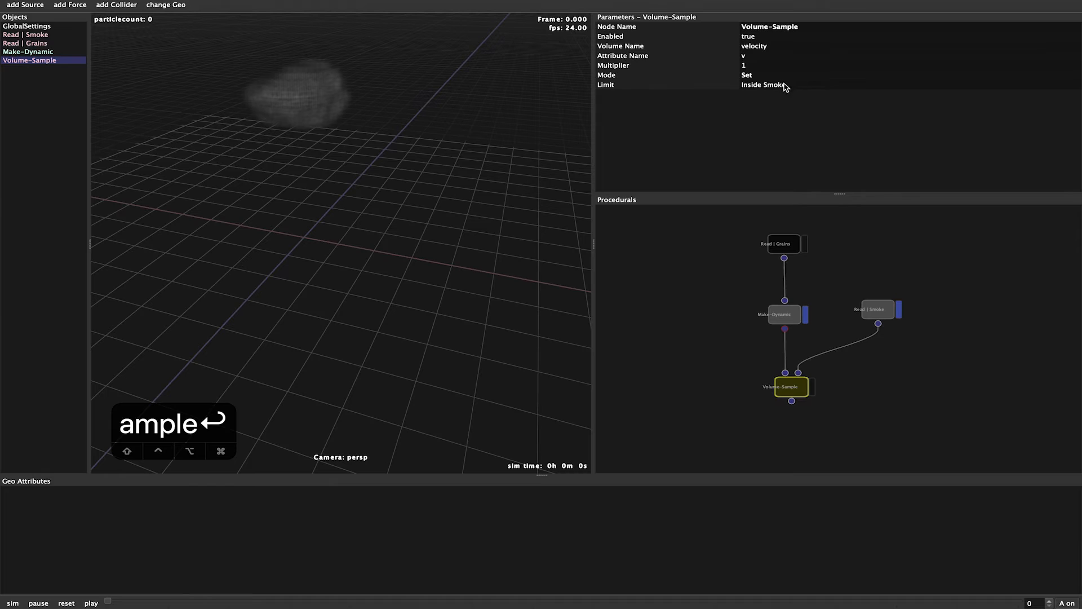
{"action": "left_click", "coordinate": [785, 85]}
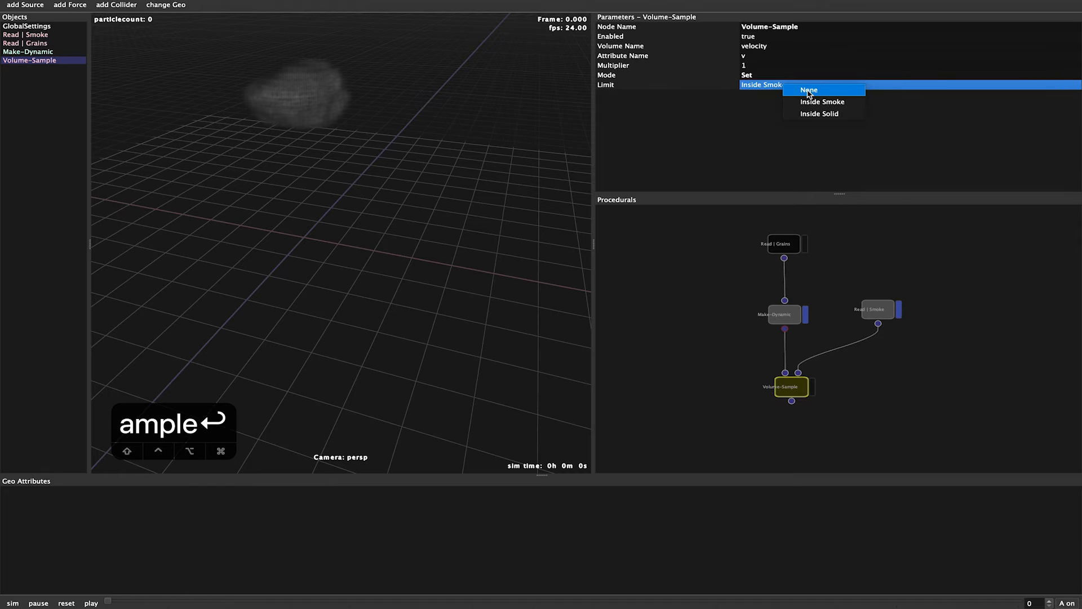
{"action": "left_click", "coordinate": [808, 91]}
{"action": "left_click", "coordinate": [800, 292]}
{"action": "left_click", "coordinate": [808, 364]}
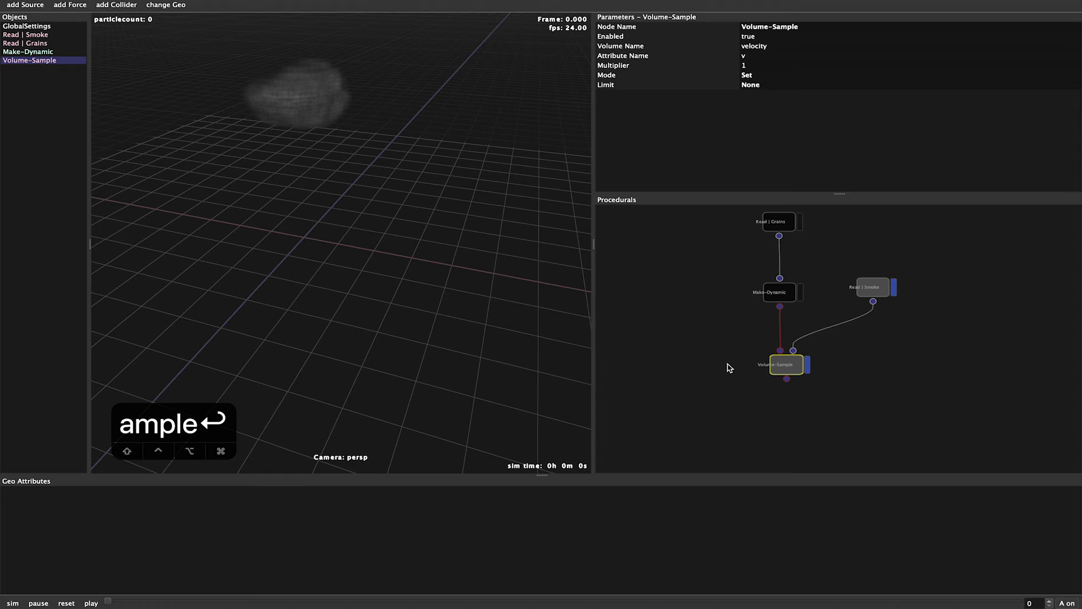
Save the scene under the new name 04_STORM_Flour_Smoke_particles in the 02_Presentation folder
{"action": "key", "text": "super+s"}
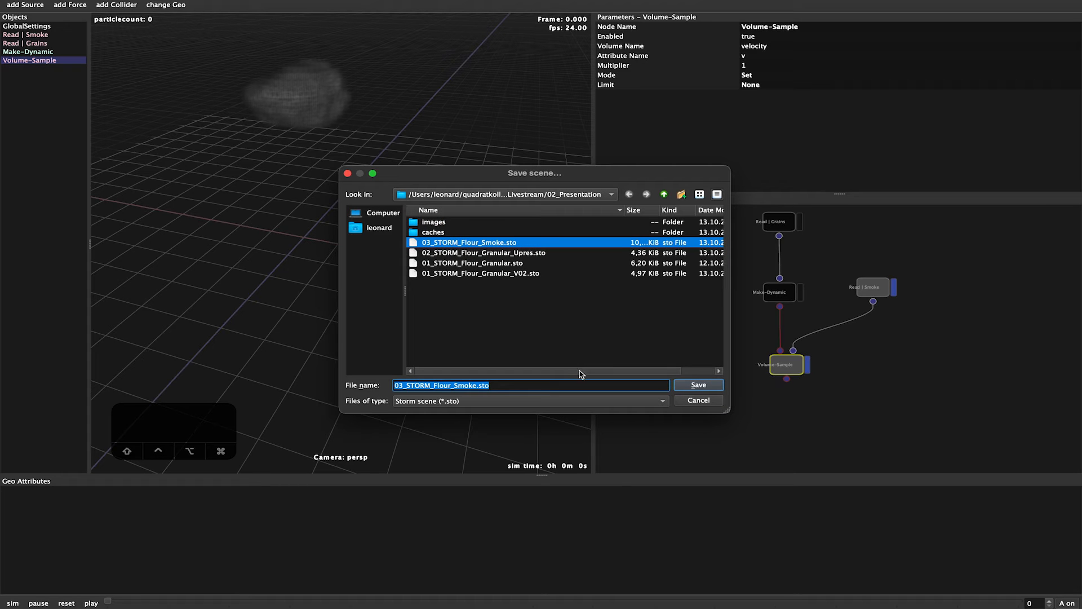
{"action": "left_click", "coordinate": [404, 387]}
{"action": "key", "text": "BackSpace"}
{"action": "type", "text": "4"}
{"action": "key", "text": "BackSpace"}
{"action": "key", "text": "BackSpace"}
{"action": "key", "text": "BackSpace"}
{"action": "key", "text": "BackSpace"}
{"action": "key", "text": "BackSpace"}
{"action": "type", "text": "Smoke_particles"}
{"action": "key", "text": "Return"}
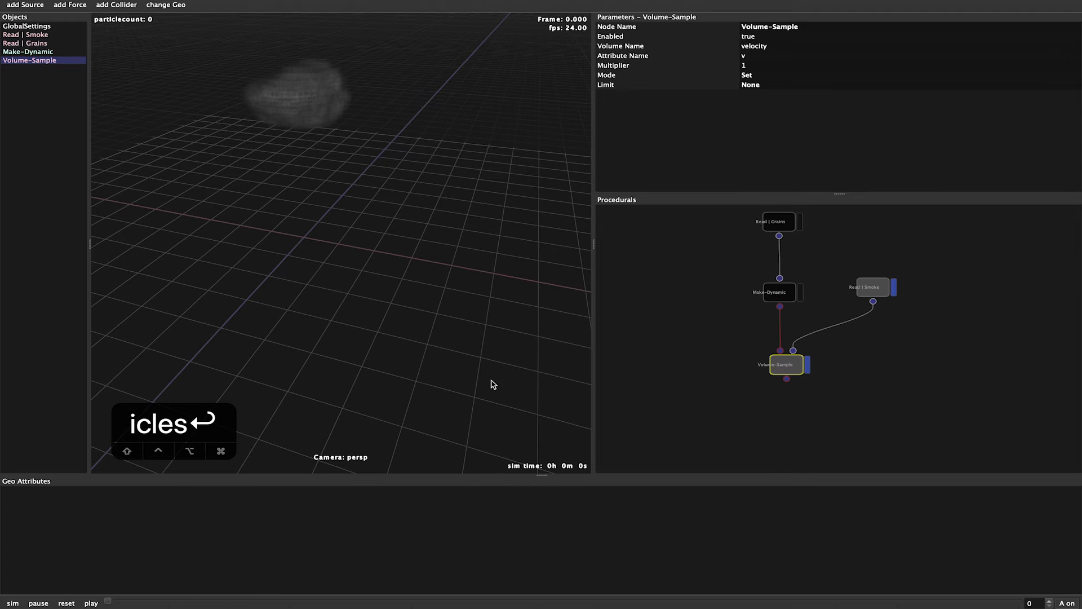
Reset and rerun the particle simulation, and turn off the display of the Read | Smoke node
{"action": "left_click", "coordinate": [66, 603]}
{"action": "left_click", "coordinate": [13, 602]}
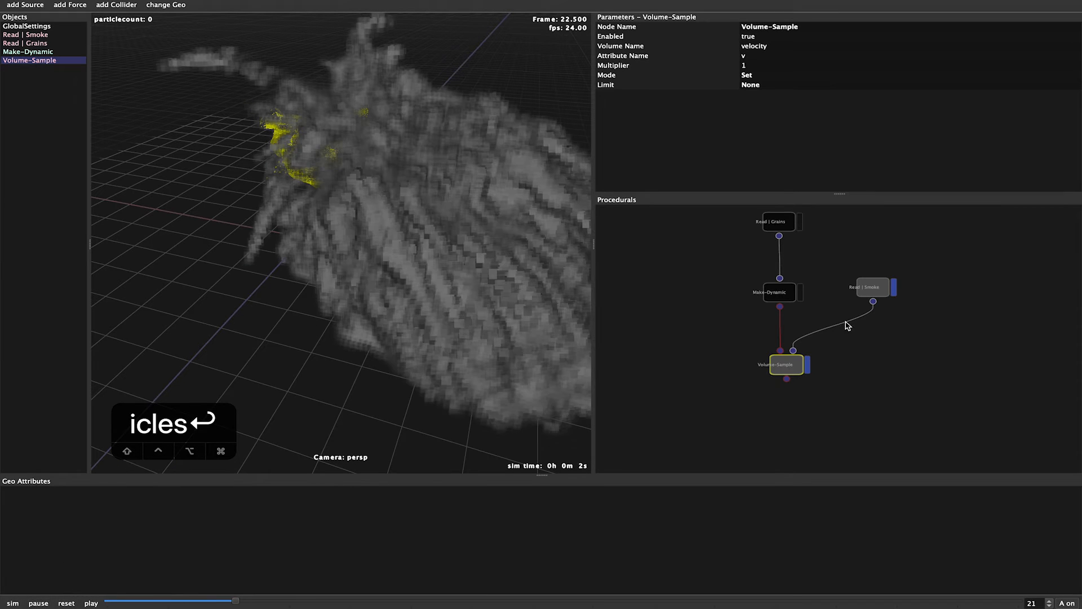
{"action": "left_click", "coordinate": [894, 288]}
{"action": "left_click_drag", "start_coordinate": [363, 273], "coordinate": [484, 300], "text": "alt"}
{"action": "left_click", "coordinate": [449, 346]}
{"action": "left_click_drag", "start_coordinate": [387, 367], "coordinate": [415, 363], "text": "alt"}
Add a second volume-sample node fed by the output of the existing Volume-Sample node
{"action": "left_click", "coordinate": [787, 439]}
{"action": "left_click_drag", "start_coordinate": [788, 439], "coordinate": [786, 428]}
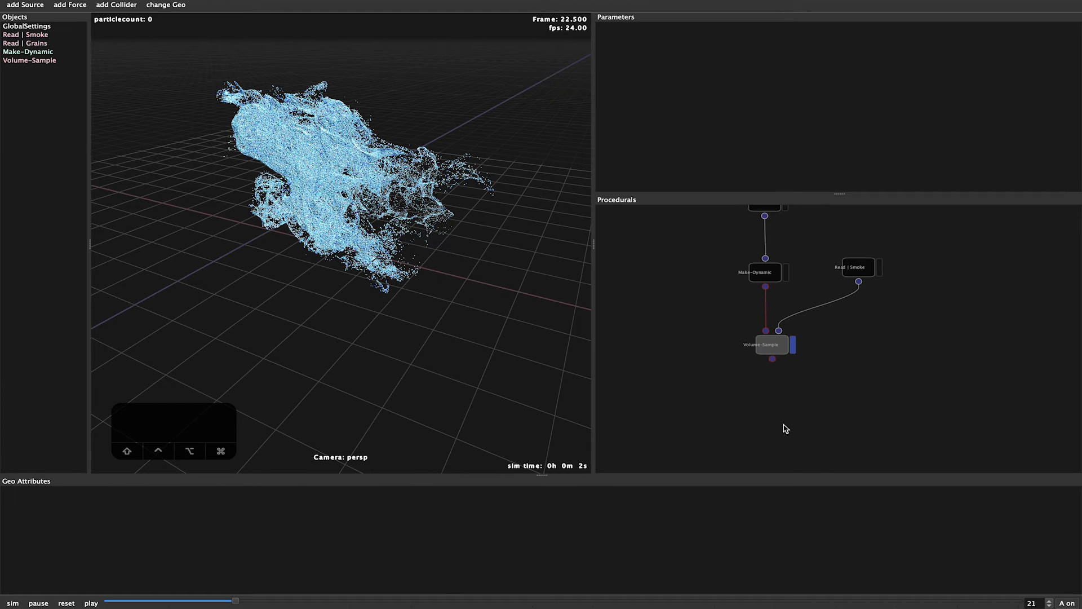
{"action": "left_click", "coordinate": [773, 346]}
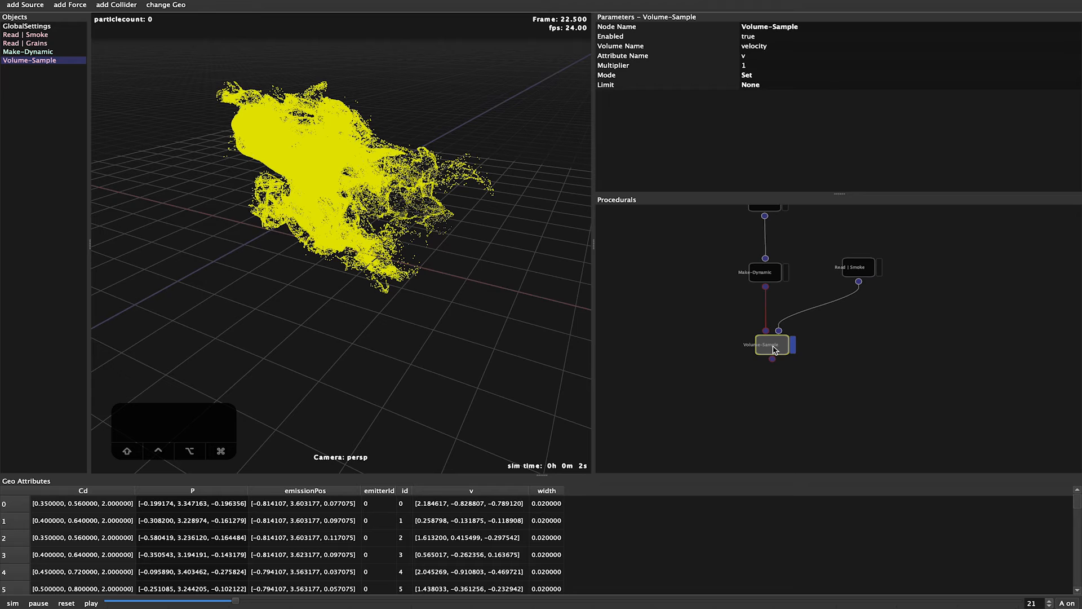
{"action": "right_click", "coordinate": [782, 413]}
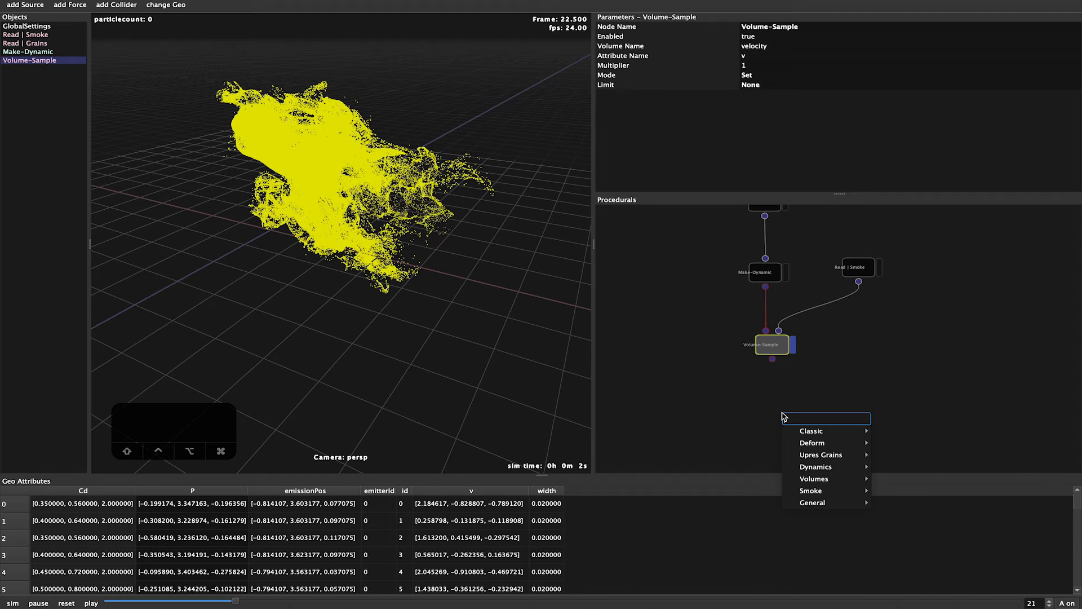
{"action": "type", "text": "vol"}
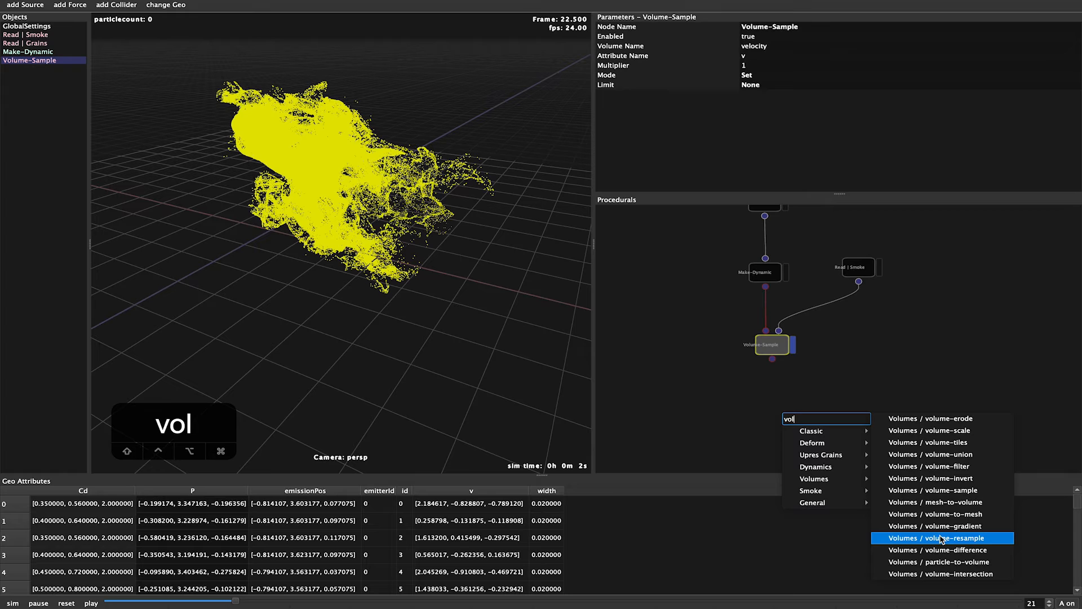
{"action": "left_click", "coordinate": [947, 490]}
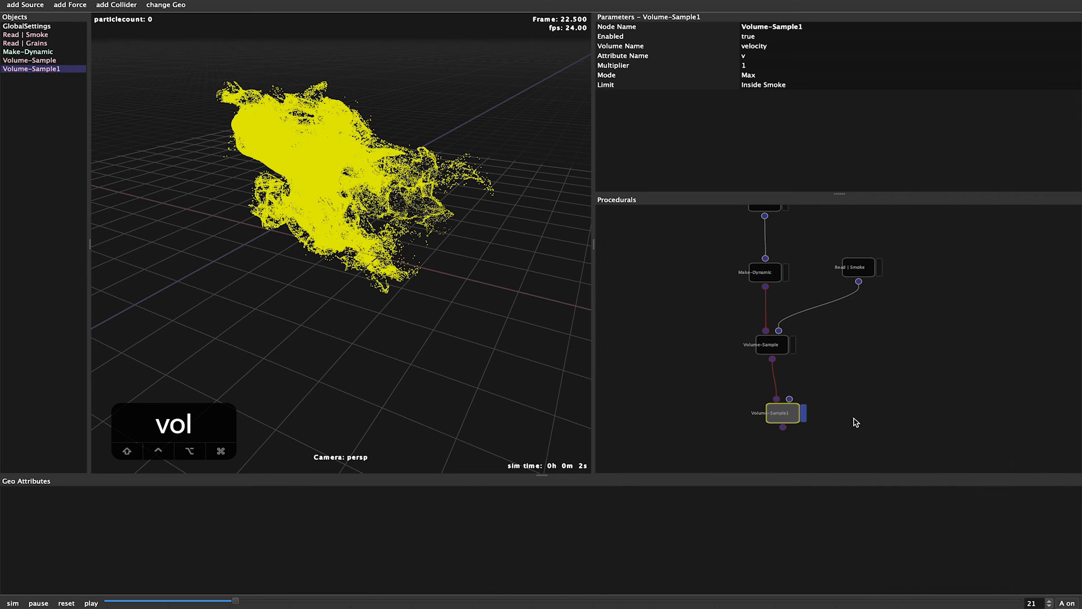
Set Volume-Sample1's volume name to density and its attribute name to dens
{"action": "double_click", "coordinate": [778, 63]}
{"action": "type", "text": "density"}
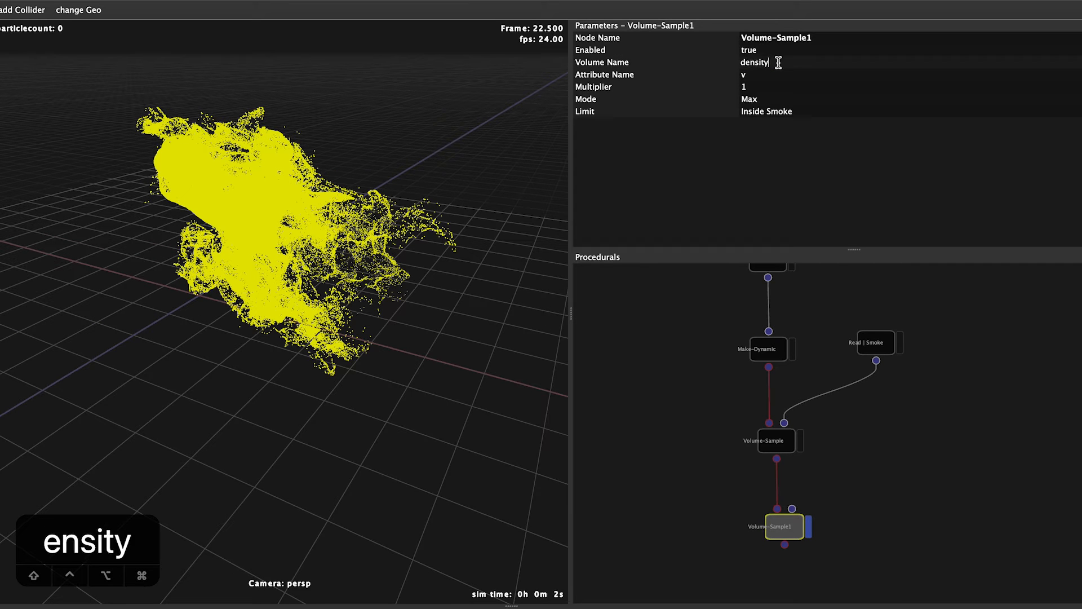
{"action": "left_click", "coordinate": [758, 73]}
{"action": "left_click", "coordinate": [763, 74]}
{"action": "type", "text": "dens"}
{"action": "key", "text": "Return"}
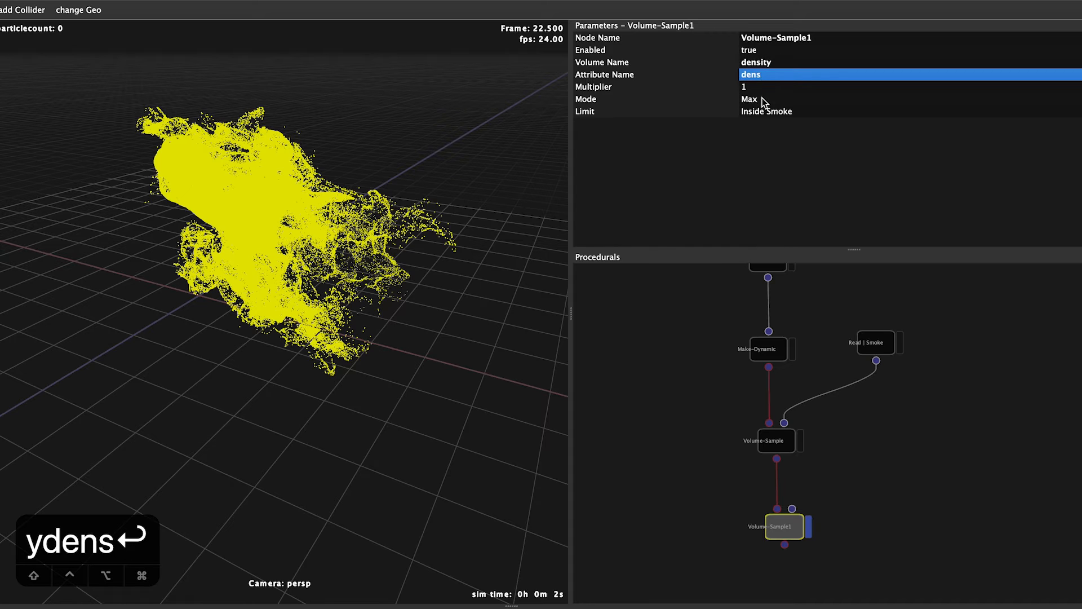
Set Volume-Sample1's mode to Set and limit to None, and connect Read | Smoke to its second input
{"action": "left_click", "coordinate": [763, 101]}
{"action": "left_click", "coordinate": [767, 107]}
{"action": "left_click", "coordinate": [763, 113]}
{"action": "left_click", "coordinate": [766, 117]}
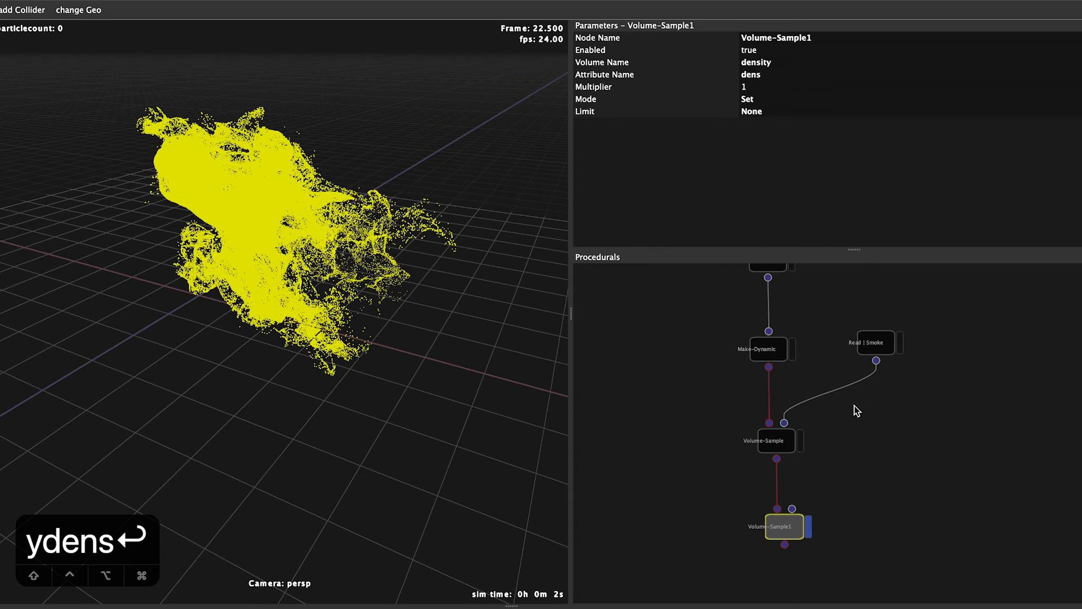
{"action": "left_click_drag", "start_coordinate": [877, 361], "coordinate": [792, 508]}
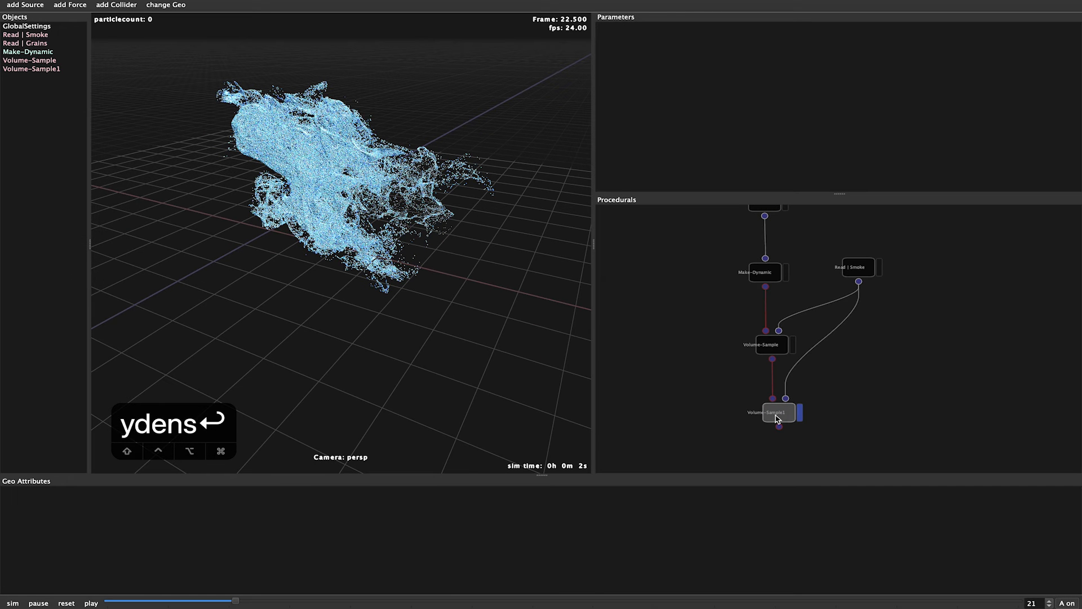
{"action": "left_click", "coordinate": [776, 418]}
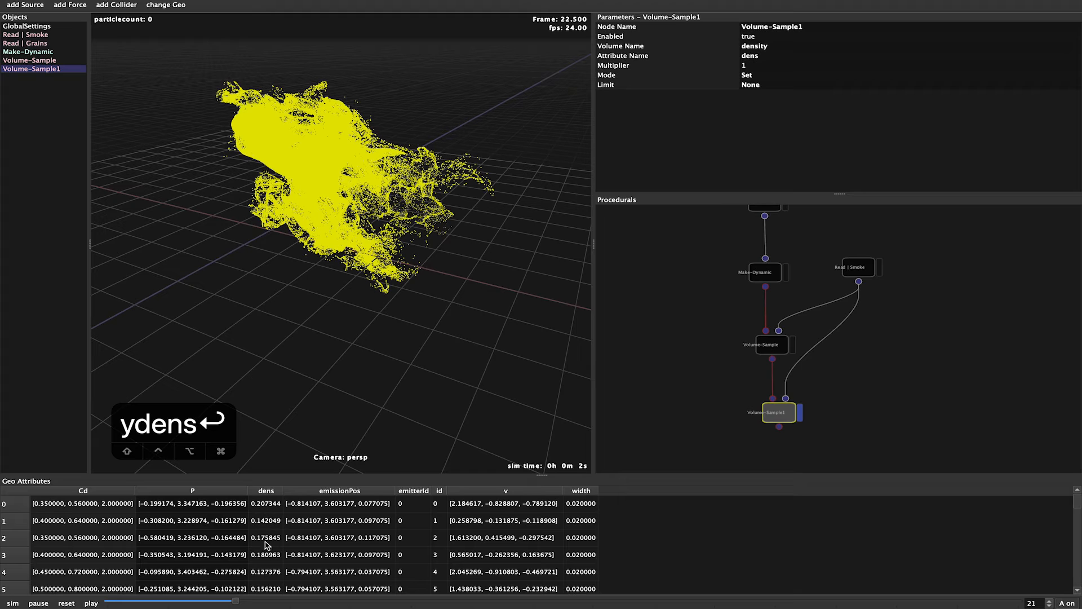
Add a Point-Delete node and connect the output of Volume-Sample1 to it
{"action": "middle_click_drag", "start_coordinate": [869, 444], "coordinate": [877, 363]}
{"action": "right_click", "coordinate": [807, 417]}
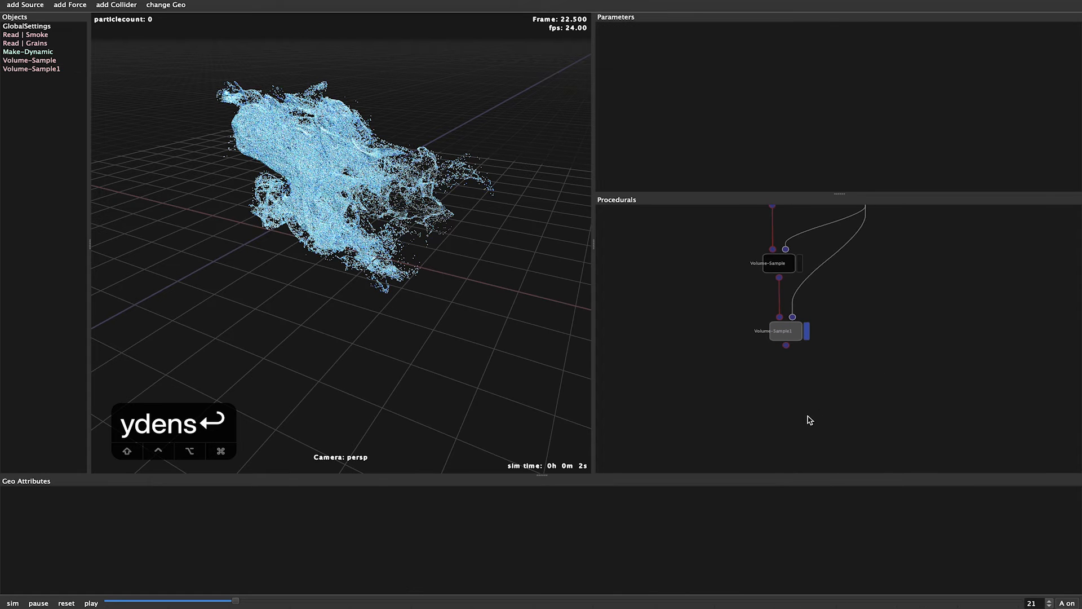
{"action": "type", "text": "delet"}
{"action": "key", "text": "Return"}
{"action": "left_click_drag", "start_coordinate": [785, 347], "coordinate": [790, 409]}
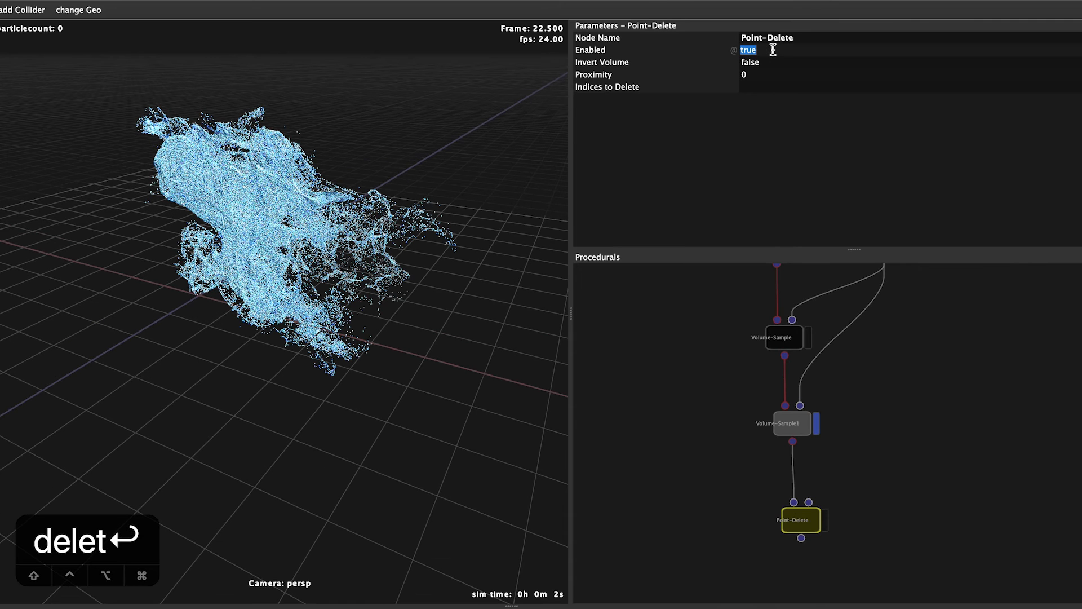
{"action": "type", "text": "@d"}
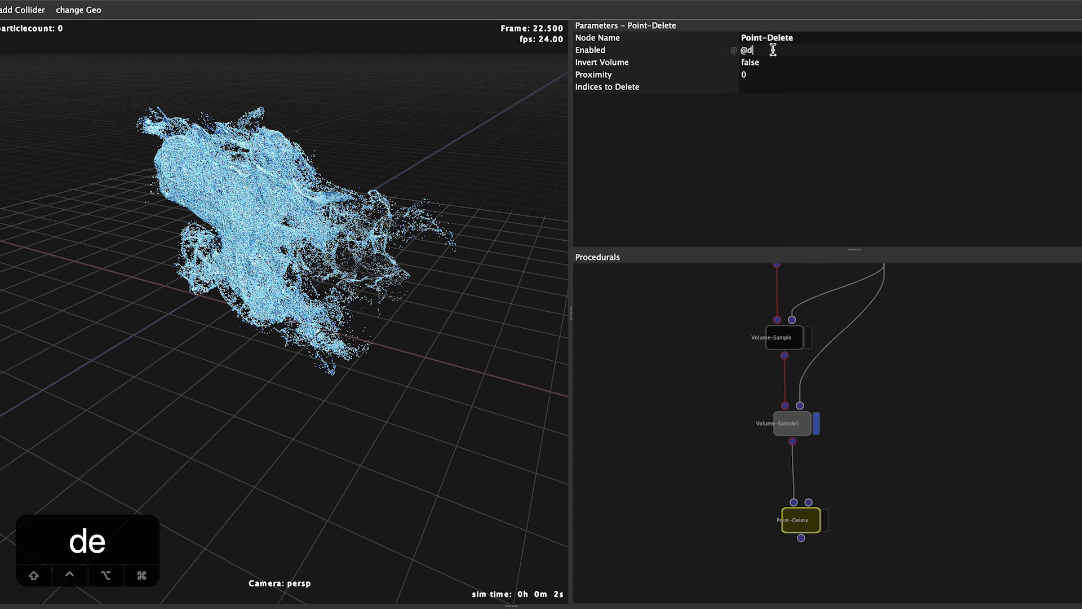
{"action": "type", "text": "ens < 0.5"}
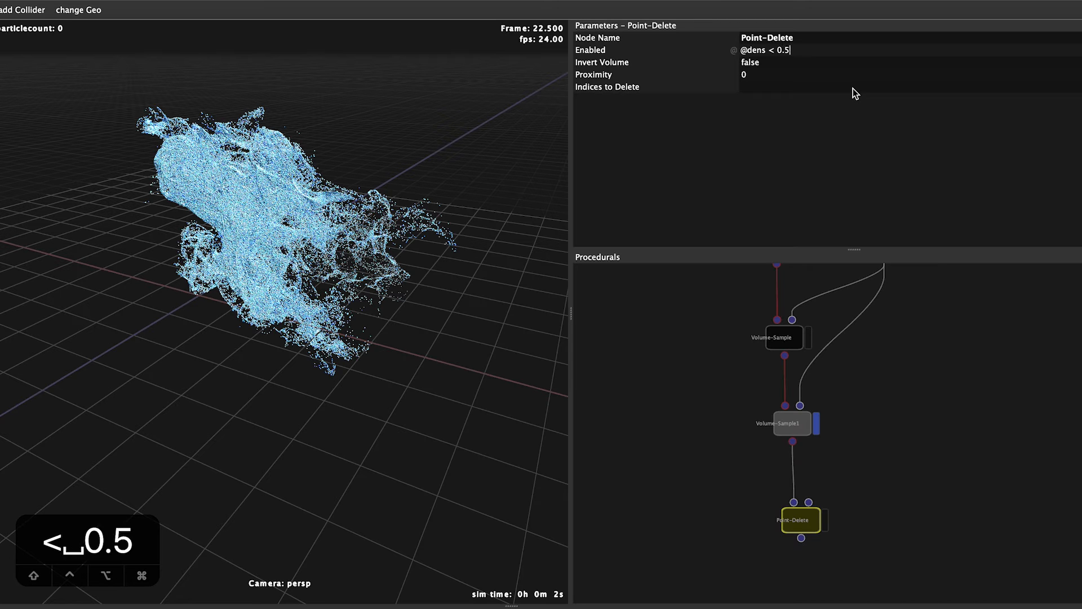
{"action": "key", "text": "Return"}
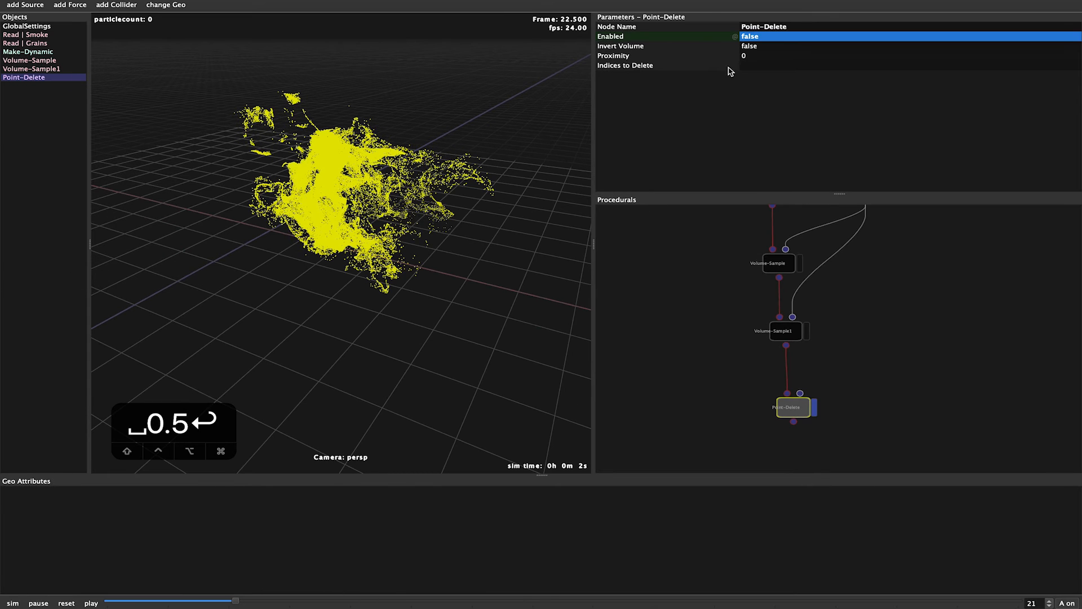
{"action": "left_click", "coordinate": [702, 38]}
{"action": "double_click", "coordinate": [795, 38]}
{"action": "left_click", "coordinate": [792, 35]}
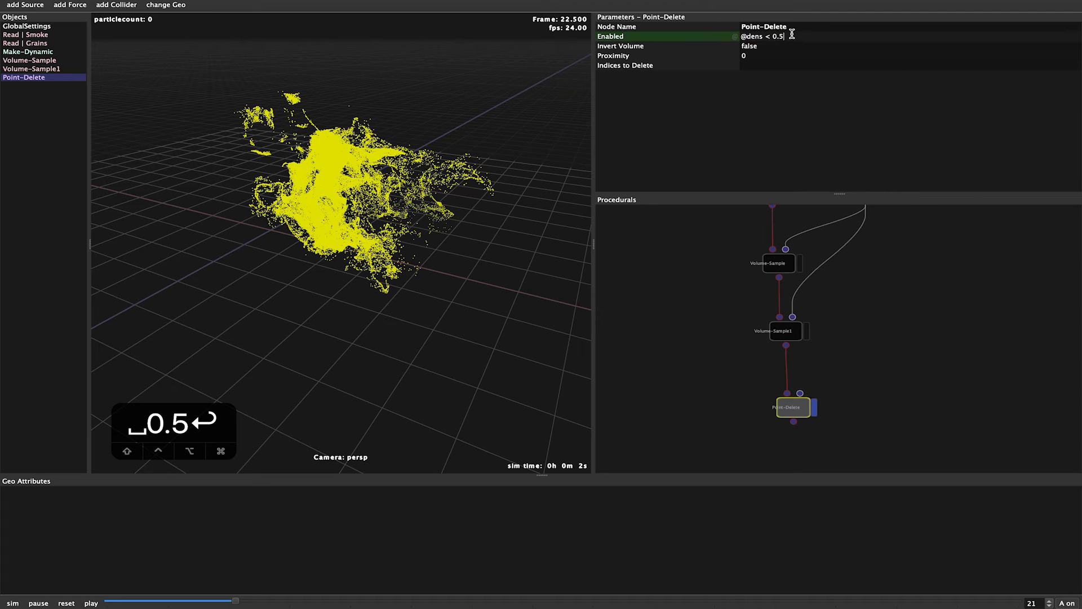
Run the simulation from the start to check the density-based deletion, and reset it
{"action": "left_click", "coordinate": [948, 279]}
{"action": "left_click", "coordinate": [66, 603]}
{"action": "left_click", "coordinate": [19, 605]}
{"action": "left_click", "coordinate": [66, 603]}
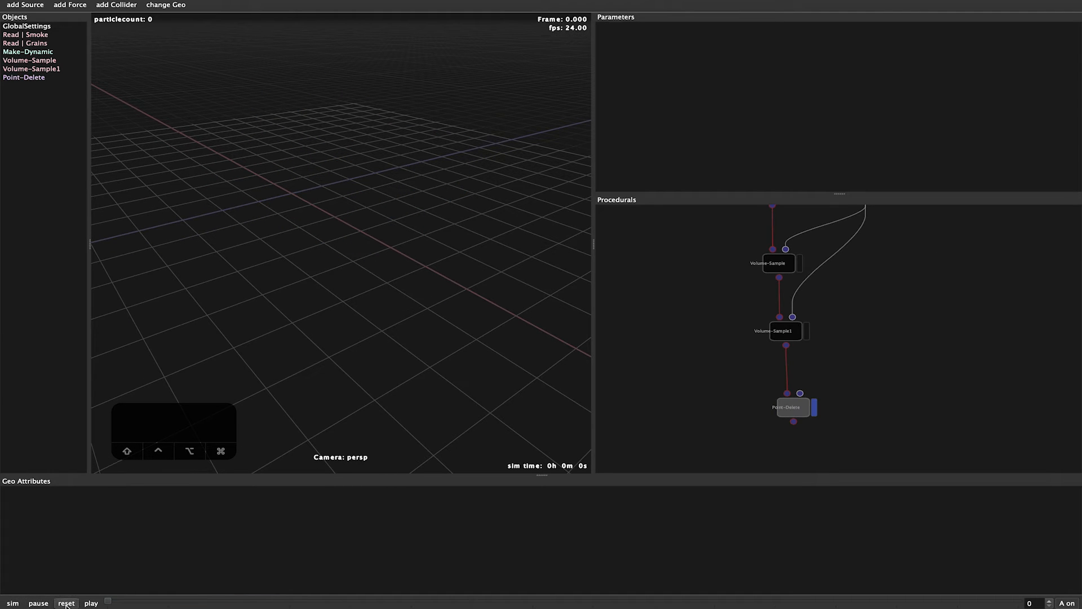
{"action": "left_click", "coordinate": [785, 412]}
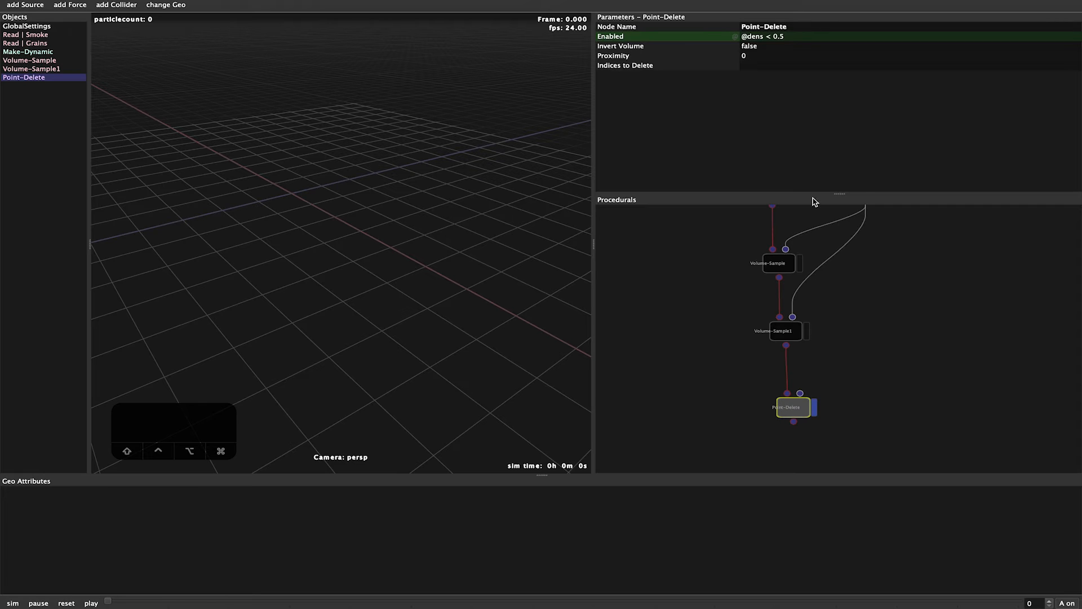
{"action": "left_click", "coordinate": [814, 36]}
{"action": "type", "text": "0"}
{"action": "key", "text": "Return"}
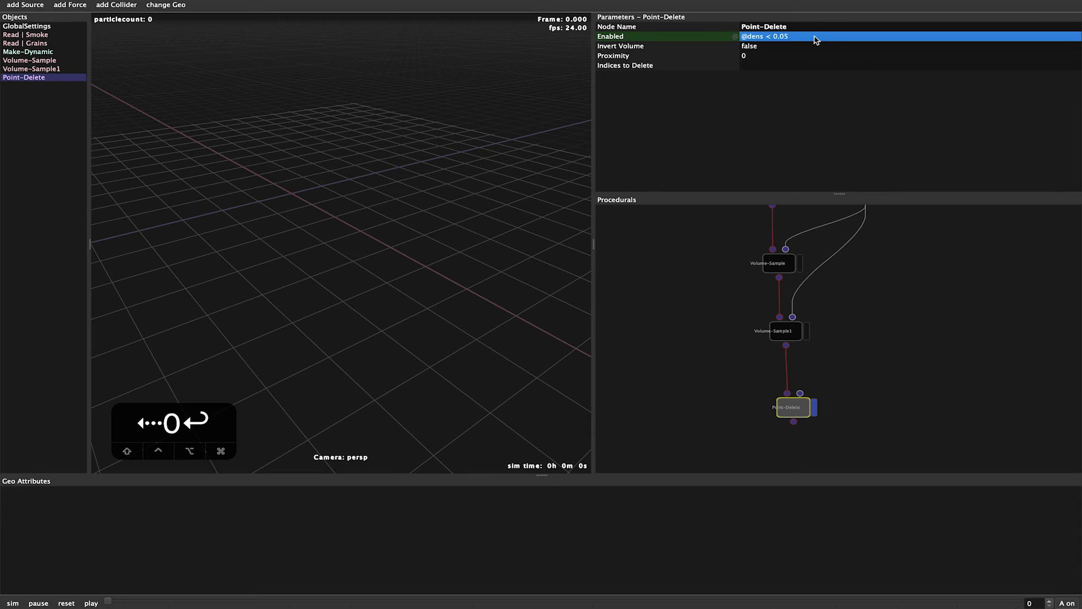
Simulate with the lower density threshold, check the particles around ground level, and reset the simulation
{"action": "left_click", "coordinate": [941, 401]}
{"action": "left_click", "coordinate": [13, 603]}
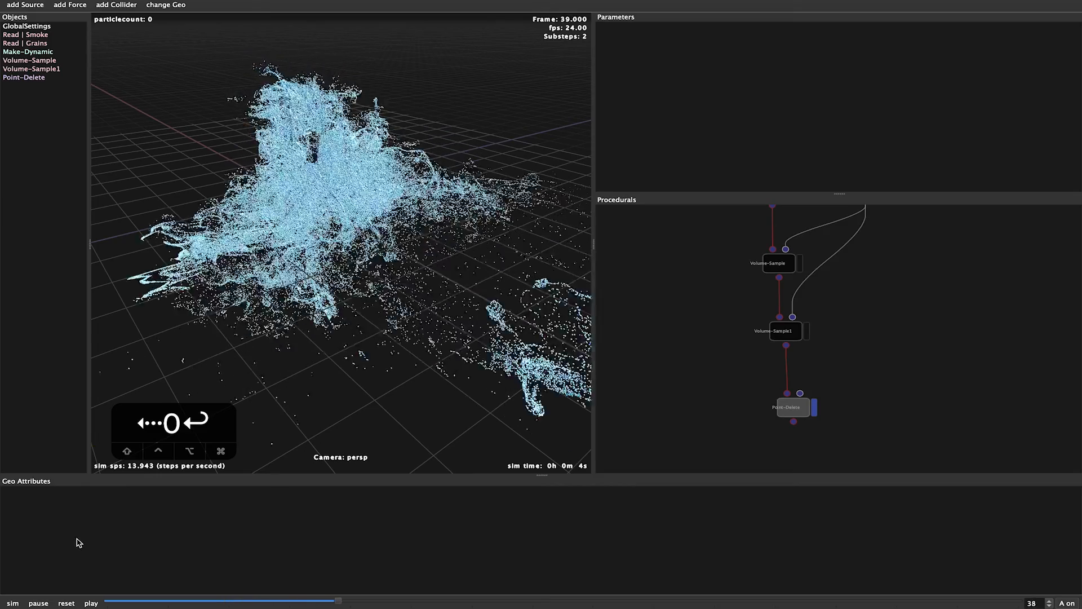
{"action": "left_click_drag", "start_coordinate": [372, 369], "coordinate": [411, 321], "text": "alt"}
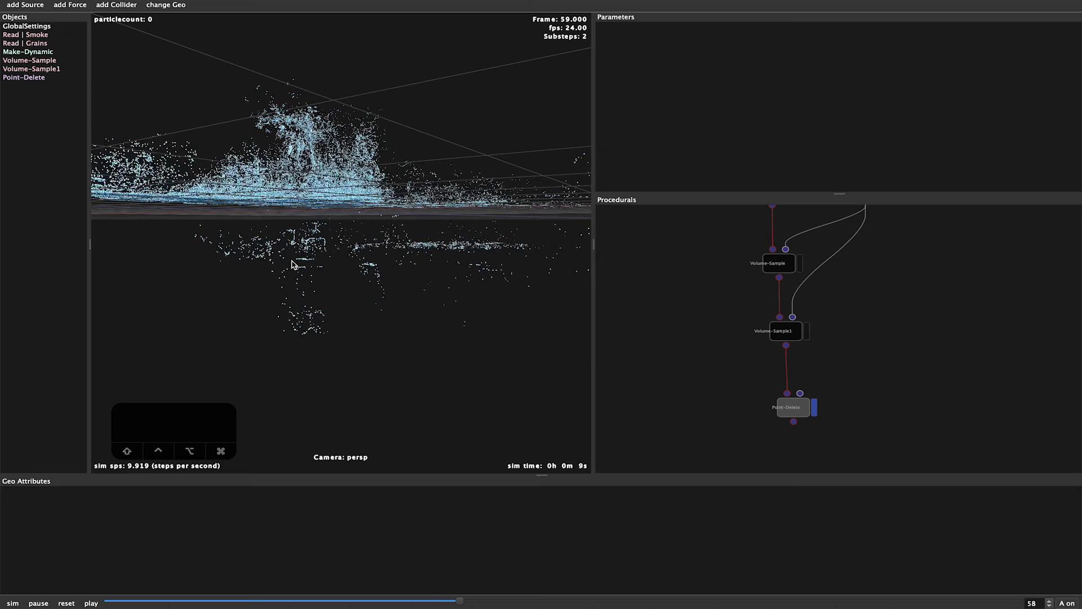
{"action": "left_click", "coordinate": [66, 603]}
Add a Collide-Classic node and insert it between Volume-Sample1 and Point-Delete
{"action": "scroll", "coordinate": [887, 382], "scroll_direction": "down", "scroll_amount": 3}
{"action": "left_click_drag", "start_coordinate": [886, 404], "coordinate": [805, 387], "text": "alt"}
{"action": "right_click", "coordinate": [801, 398]}
{"action": "type", "text": "coll"}
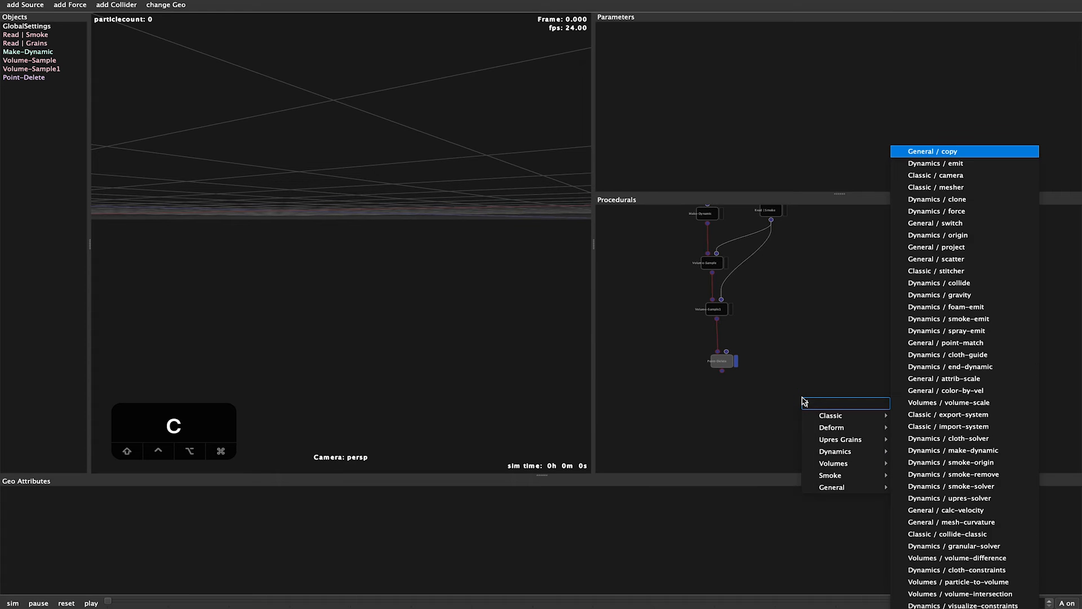
{"action": "key", "text": "Down"}
{"action": "key", "text": "Return"}
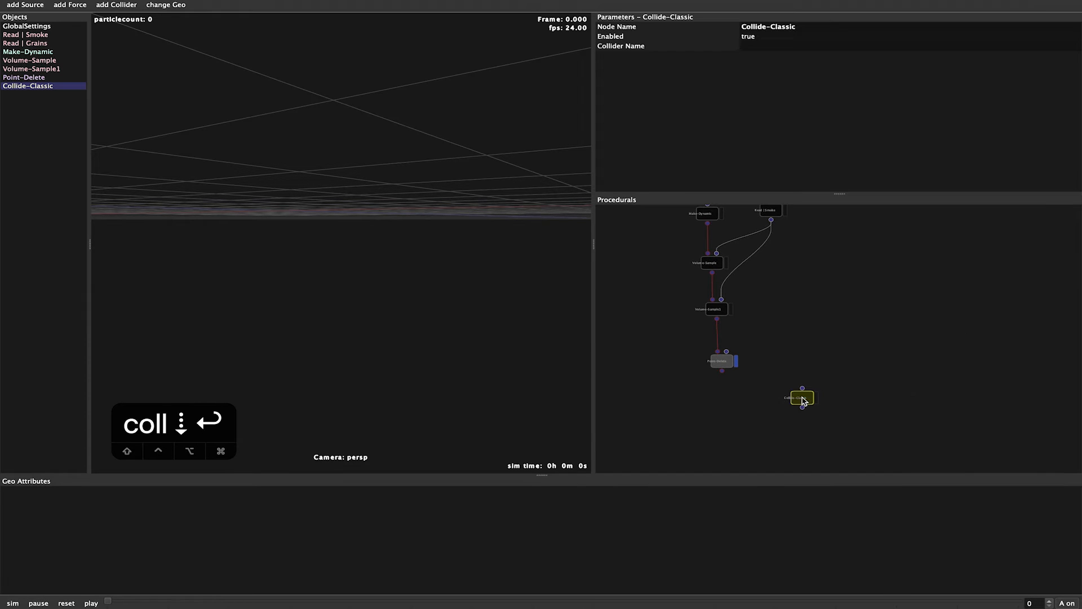
{"action": "left_click_drag", "start_coordinate": [794, 401], "coordinate": [721, 353]}
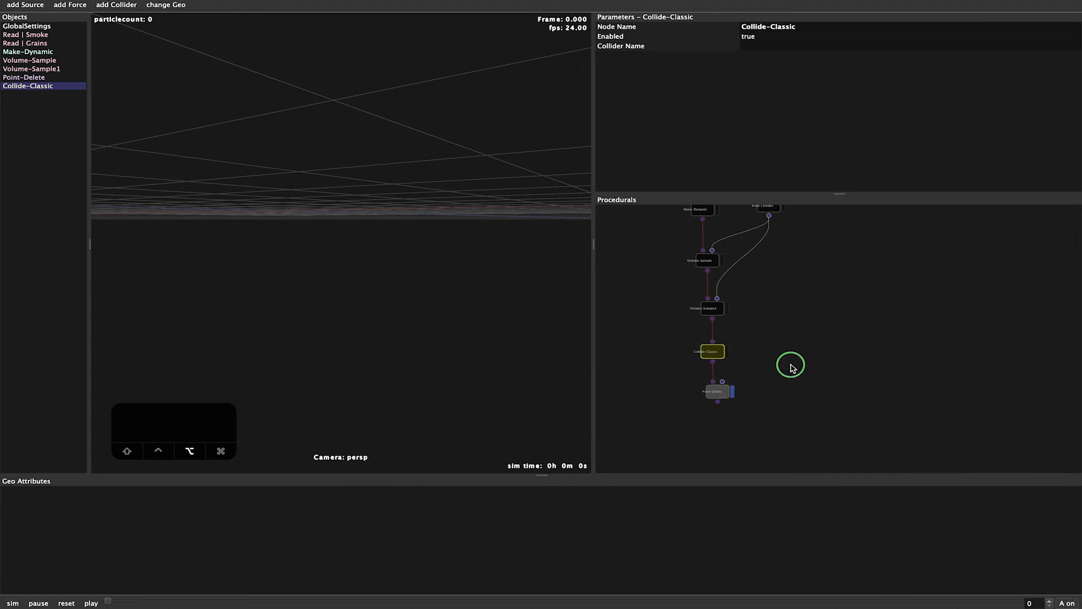
Add a box collider to the scene and set its Translate Y to -0.5
{"action": "left_click", "coordinate": [122, 5]}
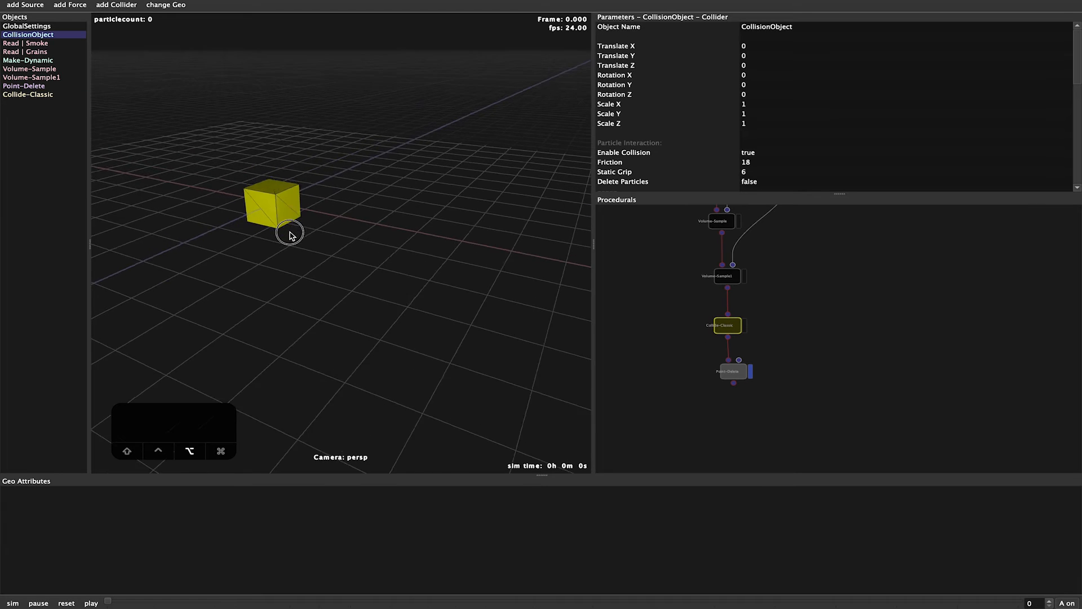
{"action": "left_click", "coordinate": [763, 56]}
{"action": "type", "text": "-0.5"}
{"action": "key", "text": "Return"}
Scale the box collider to 50 in X and Z as a ground, and switch the viewport to wireframe
{"action": "left_click", "coordinate": [757, 104]}
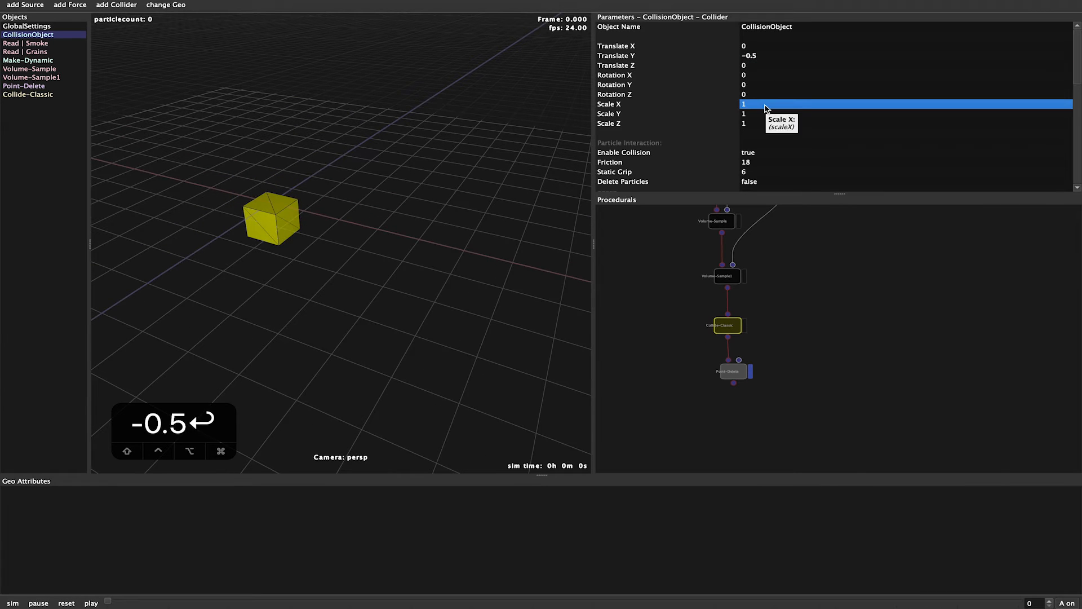
{"action": "type", "text": "50"}
{"action": "key", "text": "Return"}
{"action": "left_click", "coordinate": [756, 123]}
{"action": "type", "text": "50"}
{"action": "key", "text": "Return"}
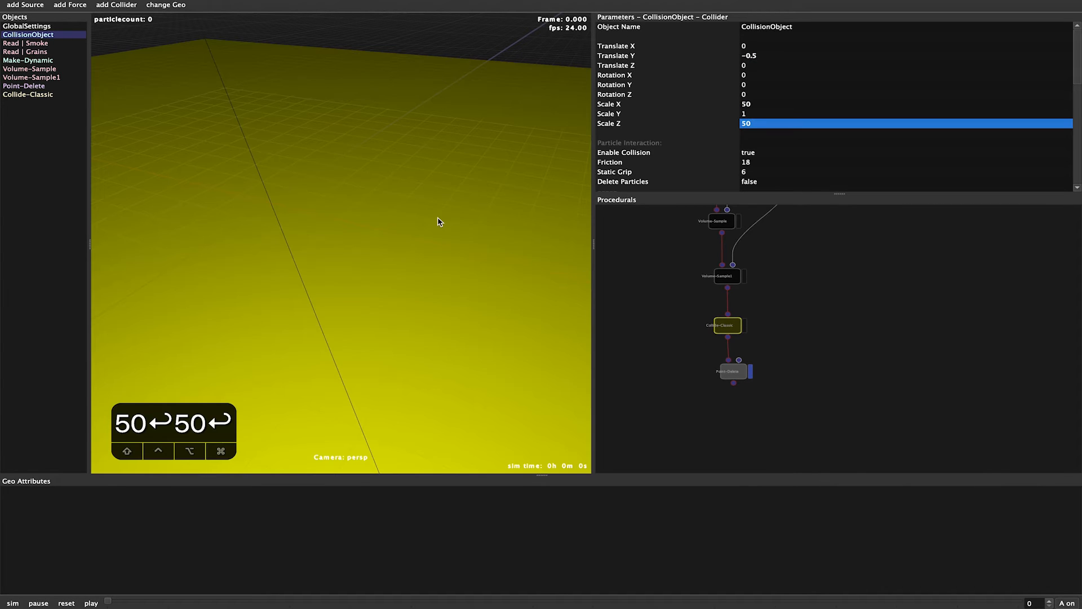
{"action": "key", "text": "x"}
Set the Collide-Classic node's collider name to CollisionObject
{"action": "left_click", "coordinate": [731, 329]}
{"action": "left_click", "coordinate": [744, 48]}
{"action": "left_click", "coordinate": [753, 59]}
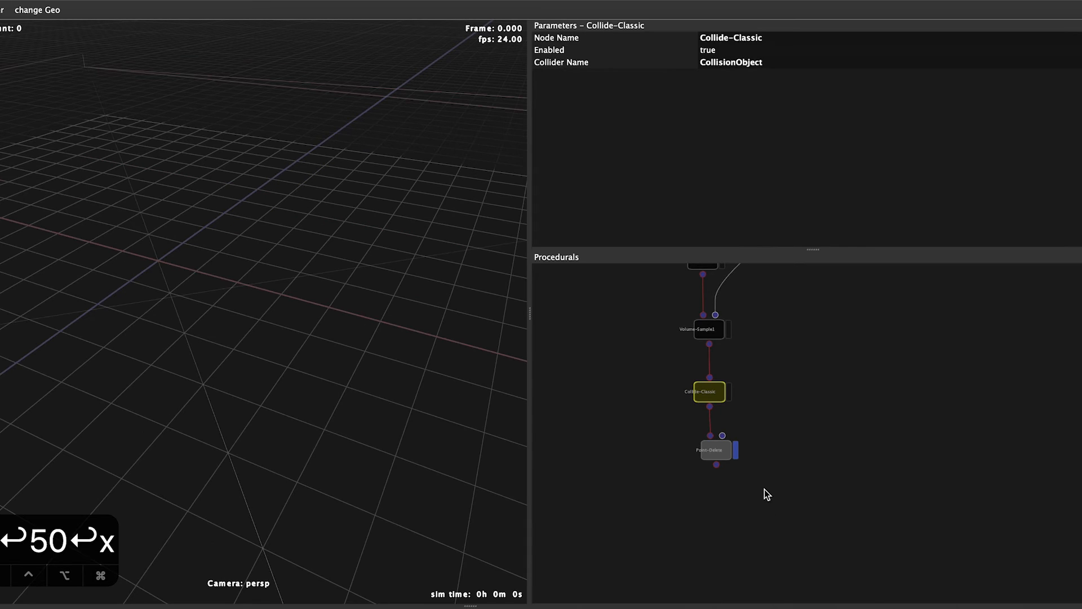
Add an End-Dynamic node after Point-Delete and turn on its display
{"action": "right_click", "coordinate": [767, 506]}
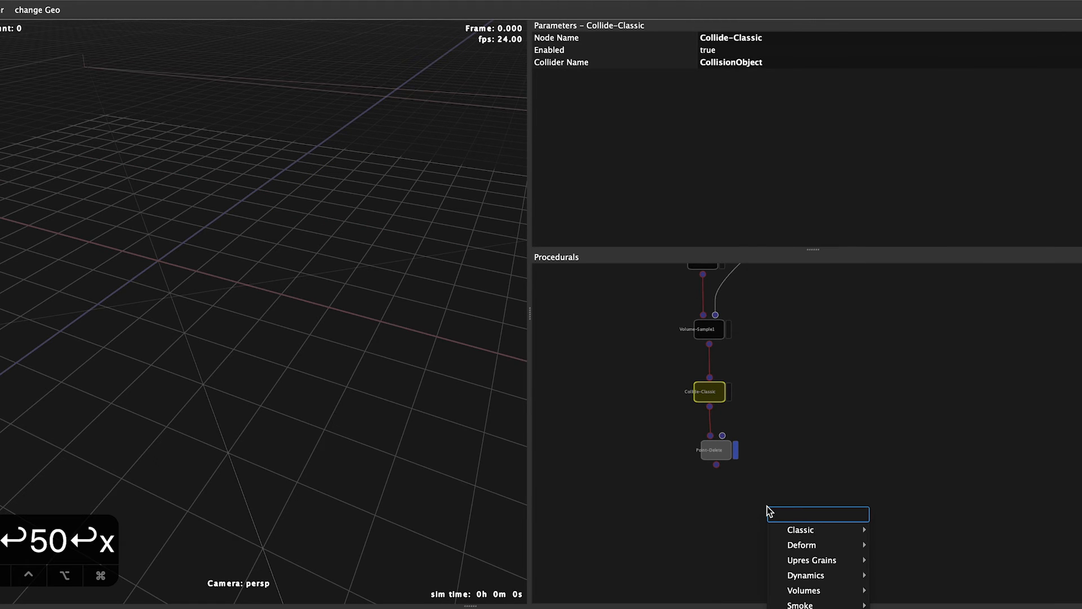
{"action": "type", "text": "end"}
{"action": "key", "text": "Return"}
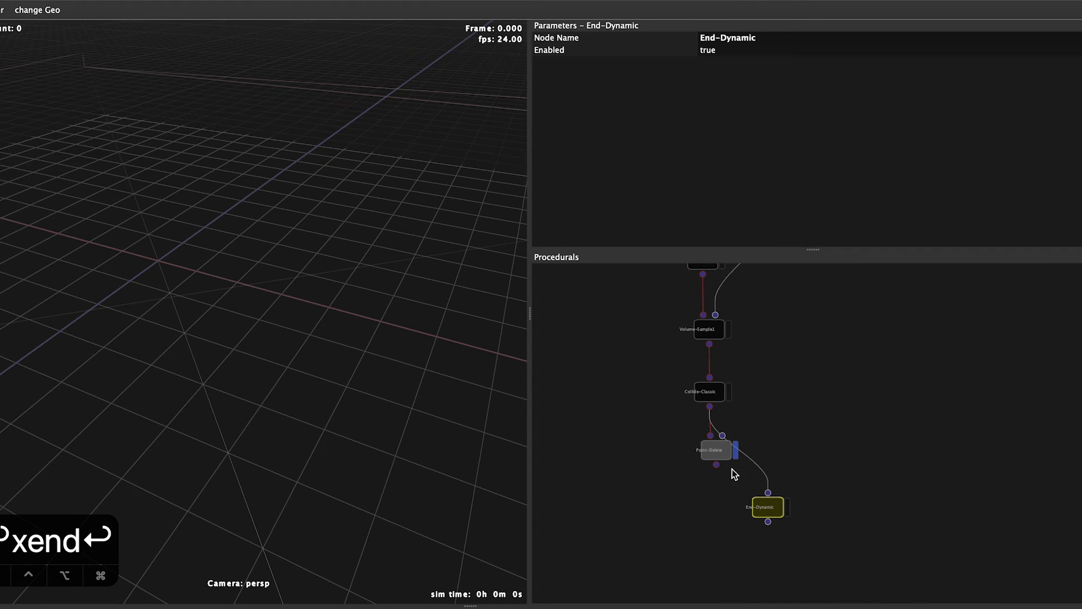
{"action": "left_click_drag", "start_coordinate": [717, 465], "coordinate": [718, 519]}
{"action": "left_click", "coordinate": [736, 520]}
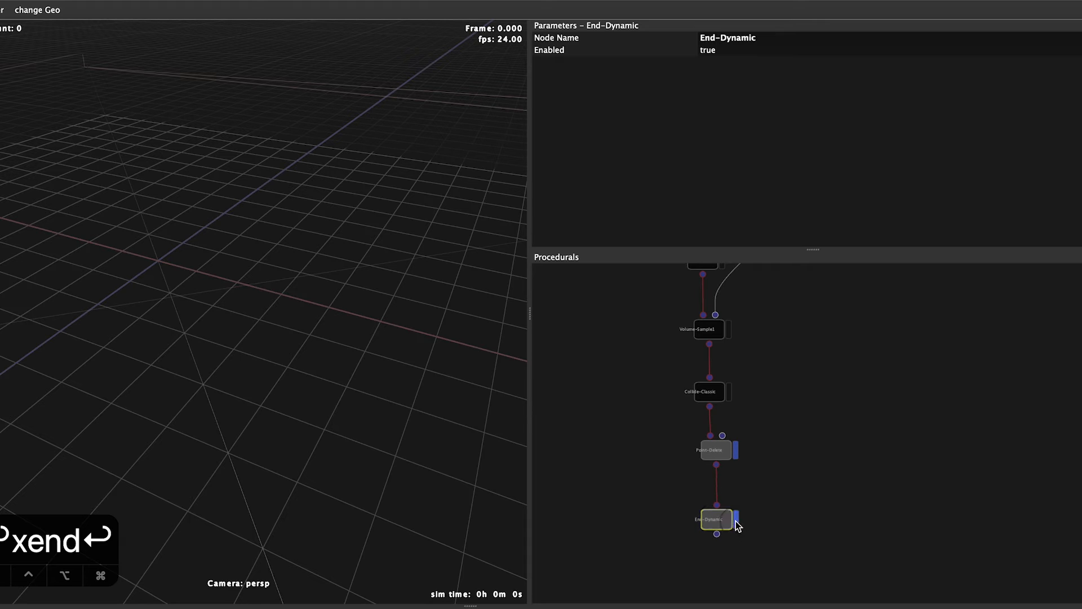
Add a Write node connected below End-Dynamic and show its File Path as the unexpanded variable expression
{"action": "middle_click_drag", "start_coordinate": [770, 548], "coordinate": [751, 428]}
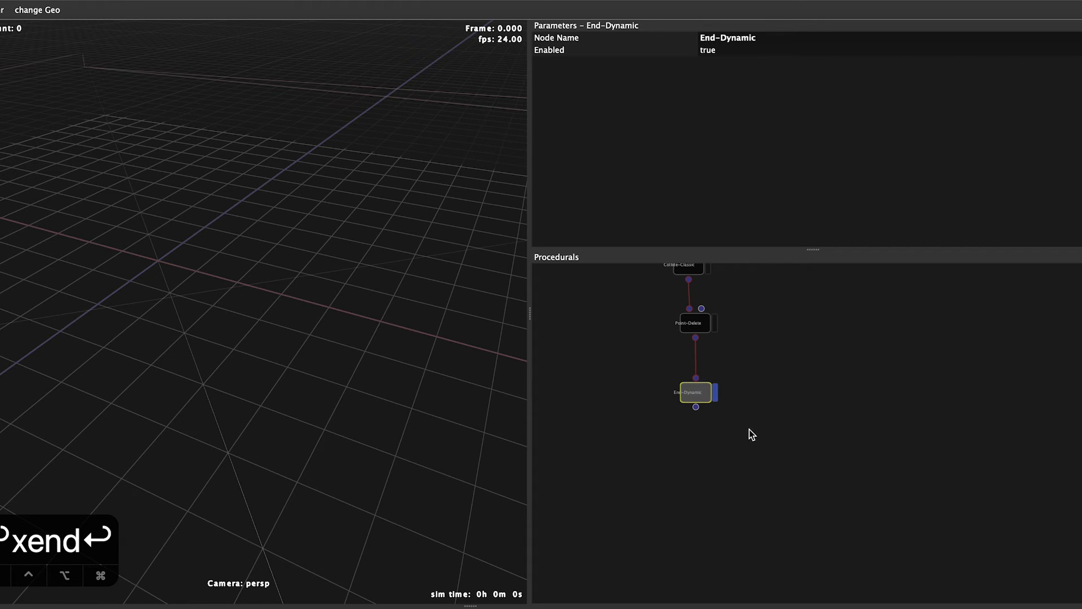
{"action": "key", "text": "w"}
{"action": "left_click_drag", "start_coordinate": [745, 431], "coordinate": [692, 505]}
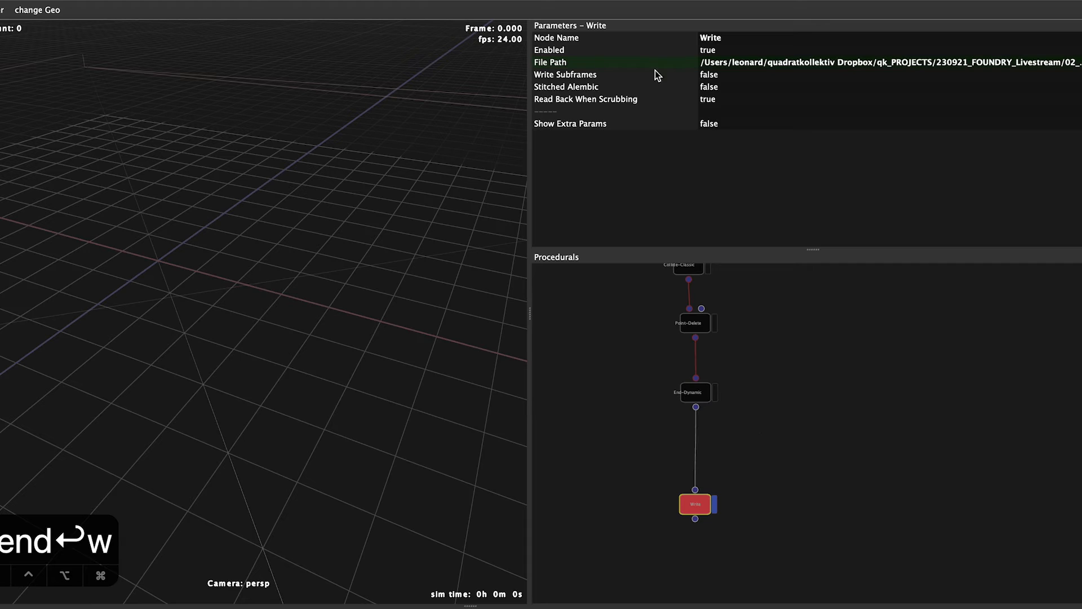
{"action": "left_click", "coordinate": [626, 63]}
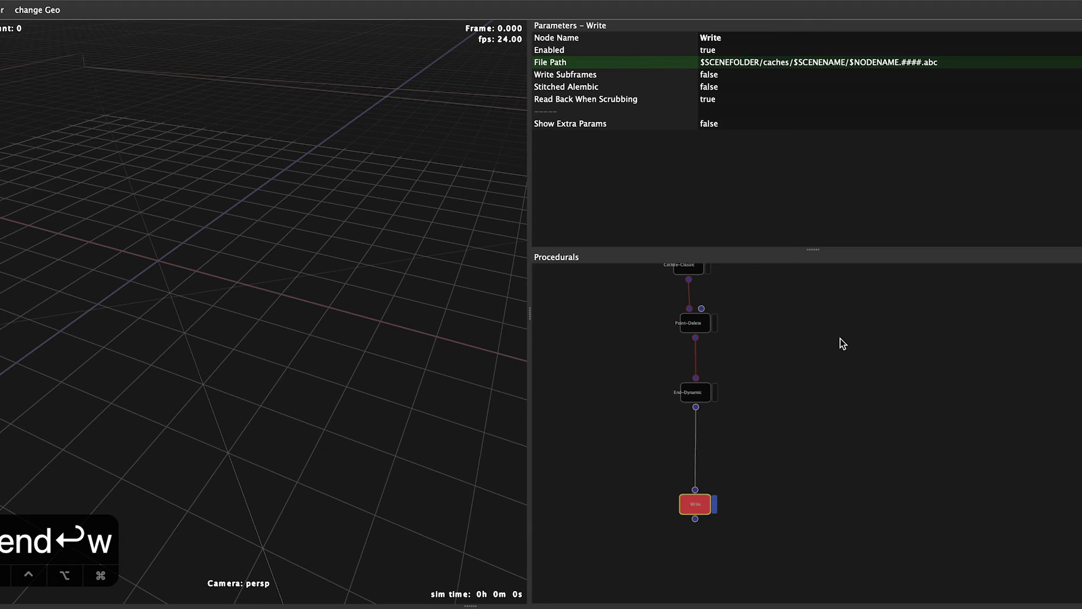
Enable Stitched Alembic on the Write node and insert an Attrib-Set node between End-Dynamic and Write
{"action": "left_click", "coordinate": [597, 87]}
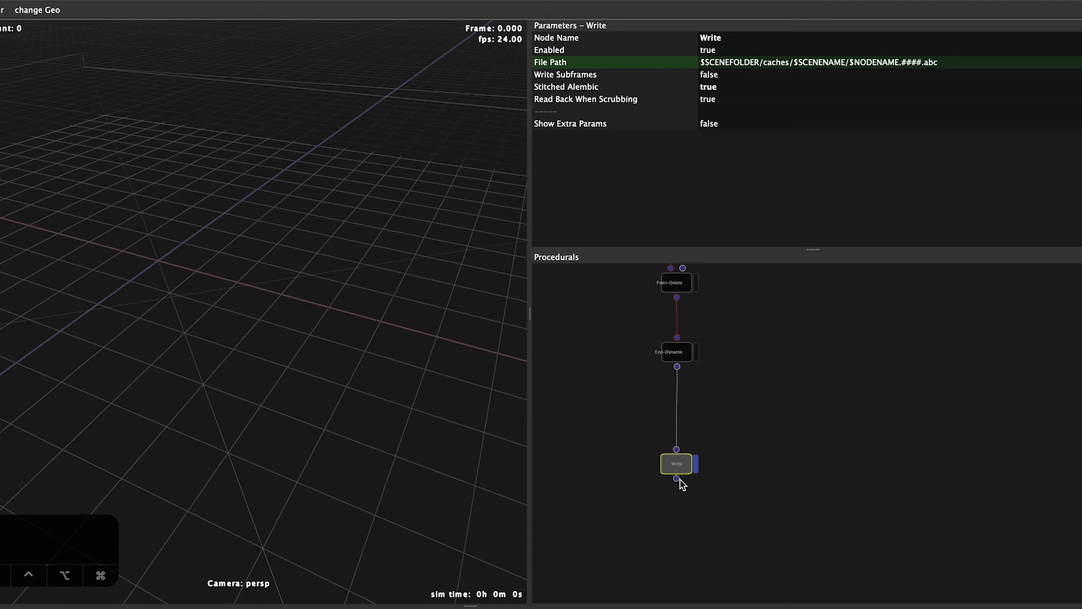
{"action": "left_click_drag", "start_coordinate": [677, 467], "coordinate": [678, 500]}
{"action": "right_click", "coordinate": [769, 412]}
{"action": "type", "text": "set"}
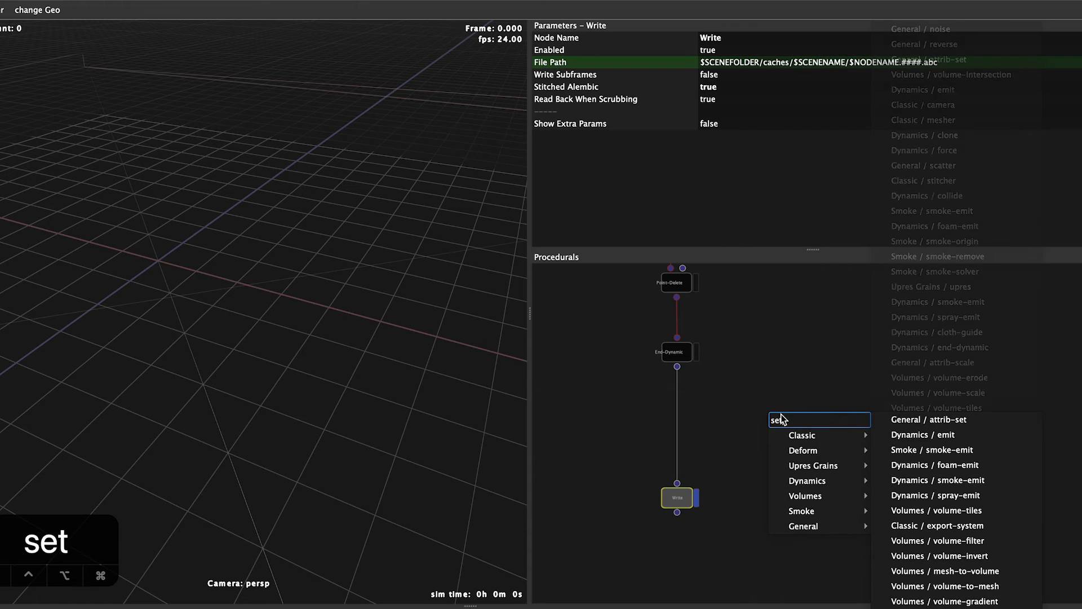
{"action": "left_click", "coordinate": [887, 421]}
{"action": "left_click_drag", "start_coordinate": [770, 415], "coordinate": [683, 421]}
Set the Attrib-Set node's attribute name to width and its type to Scalar
{"action": "left_click", "coordinate": [723, 63]}
{"action": "type", "text": "width"}
{"action": "key", "text": "Return"}
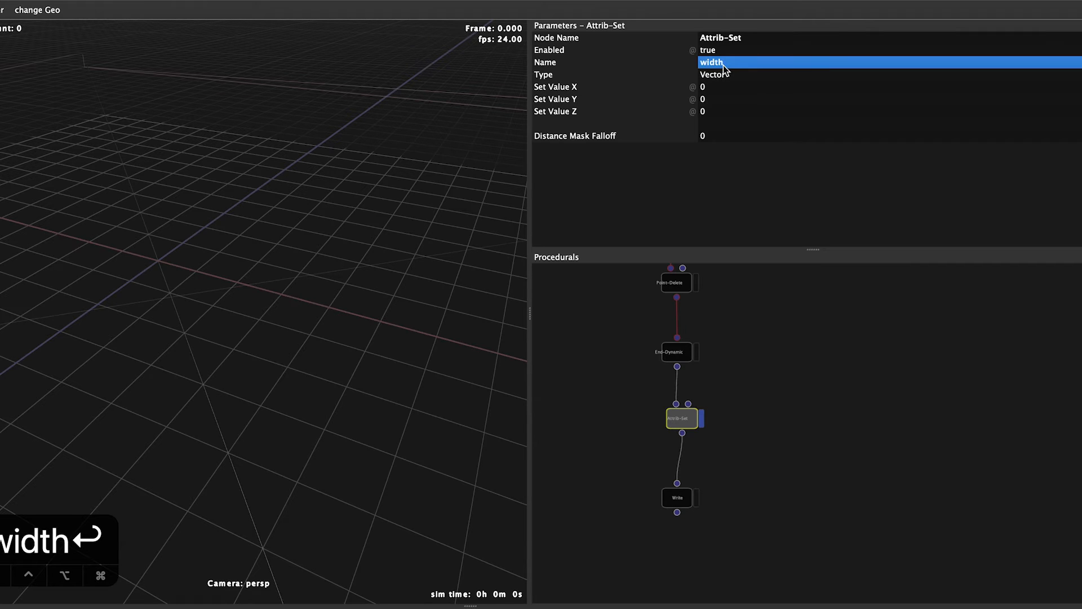
{"action": "left_click", "coordinate": [724, 73]}
{"action": "left_click", "coordinate": [731, 80]}
{"action": "left_click", "coordinate": [725, 87]}
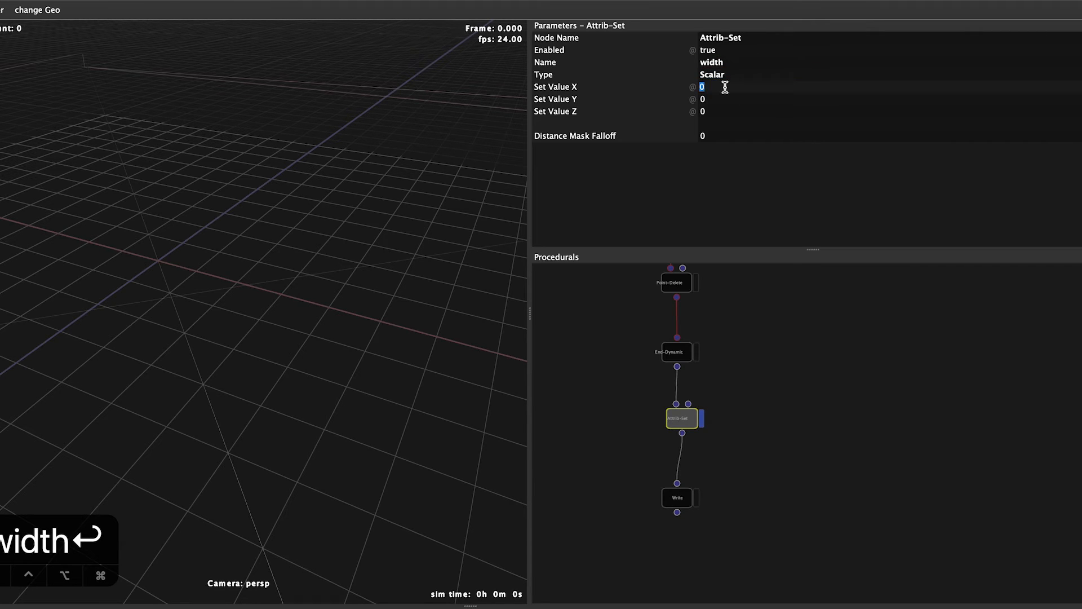
{"action": "type", "text": "r"}
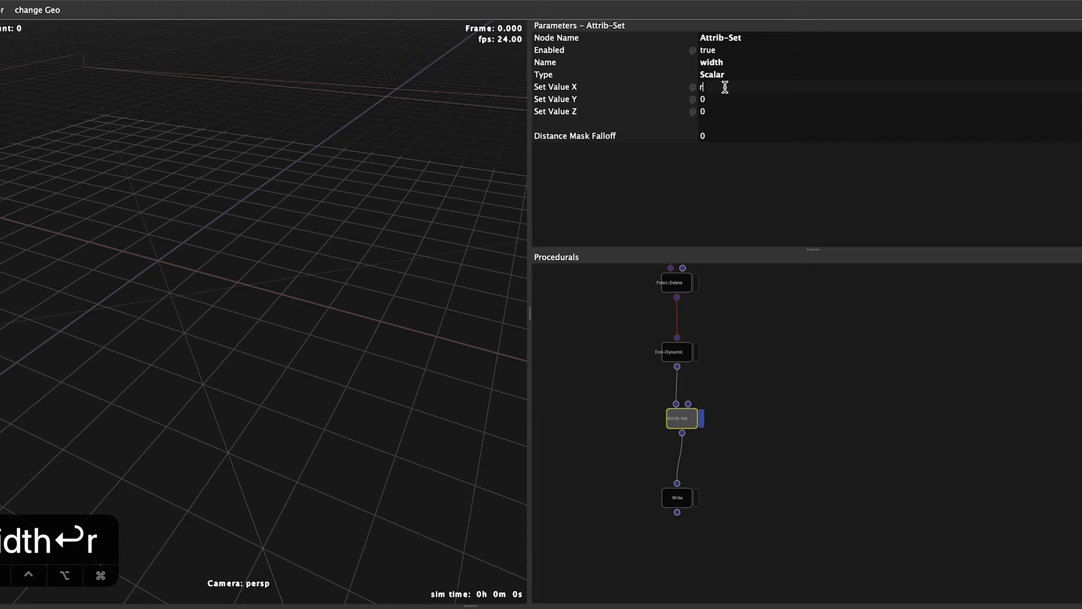
{"action": "type", "text": "emap"}
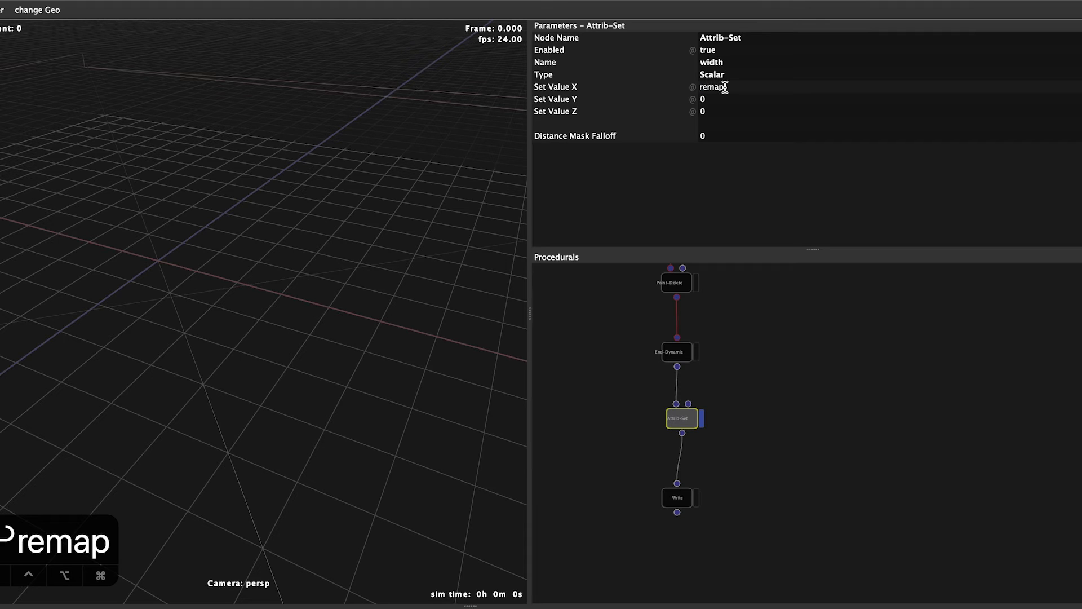
{"action": "type", "text": "("}
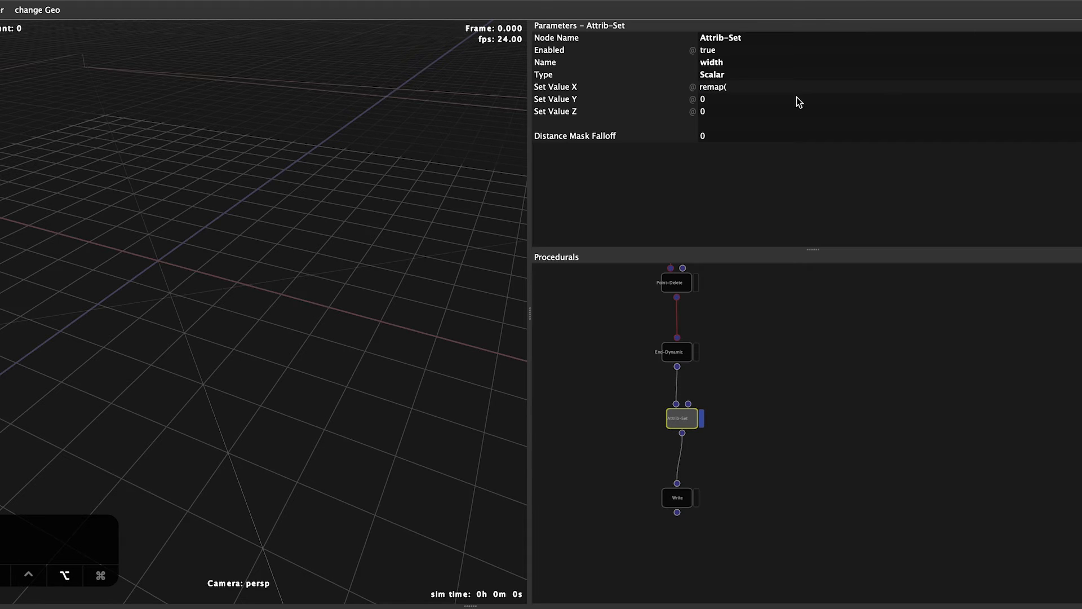
{"action": "type", "text": "@rand"}
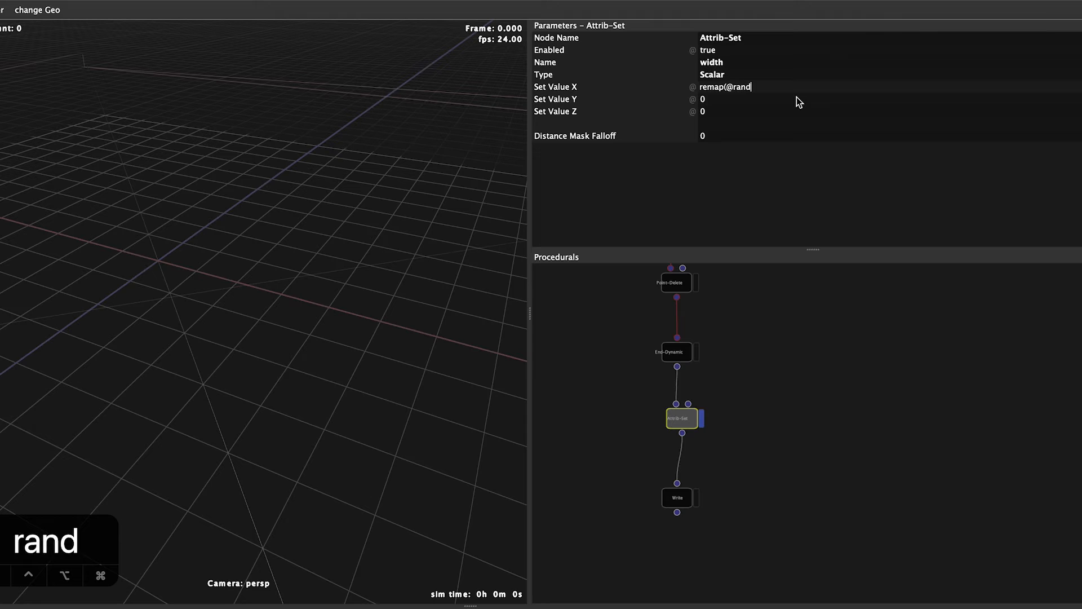
{"action": "type", "text": "("}
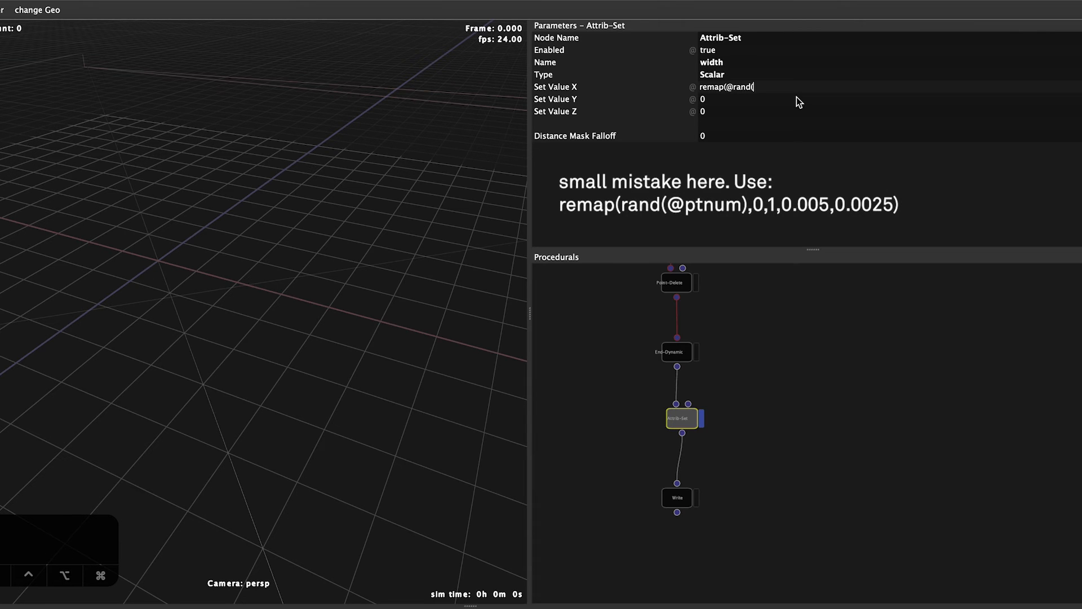
{"action": "type", "text": "@ptnum"}
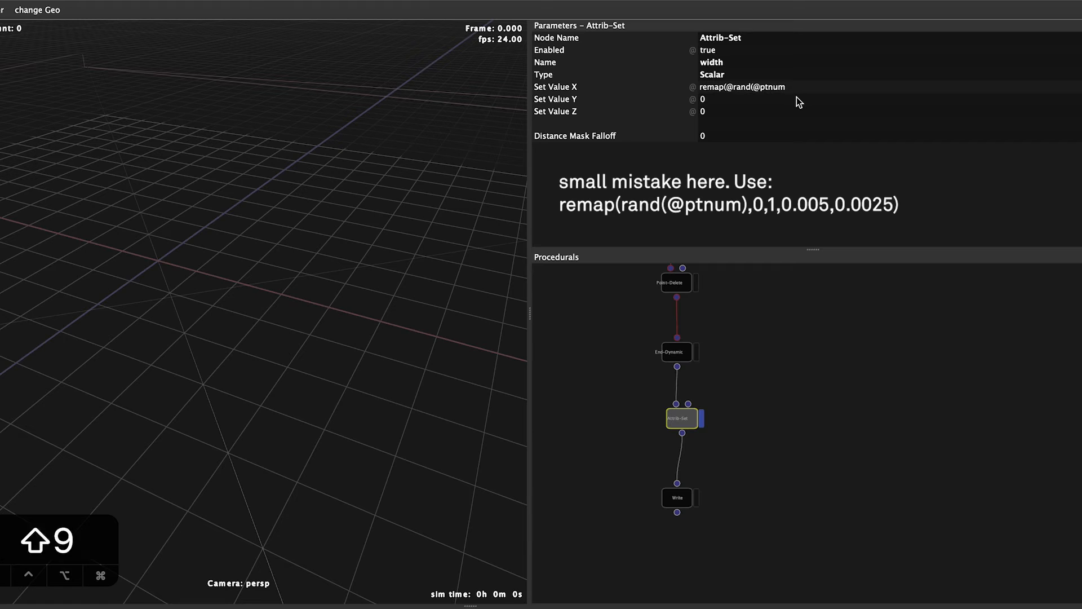
{"action": "type", "text": "),0,1"}
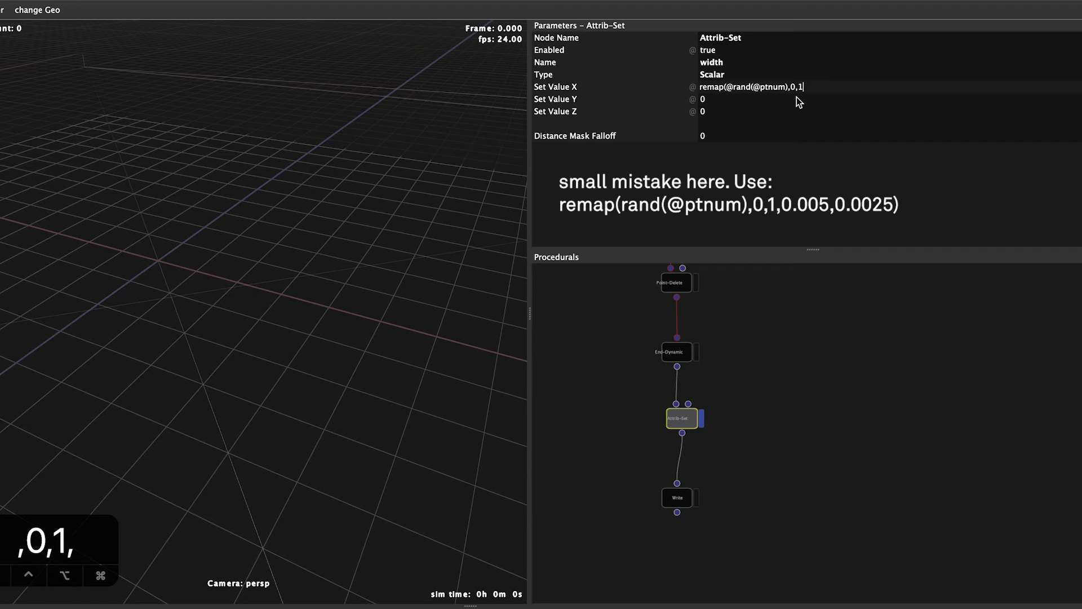
{"action": "type", "text": ","}
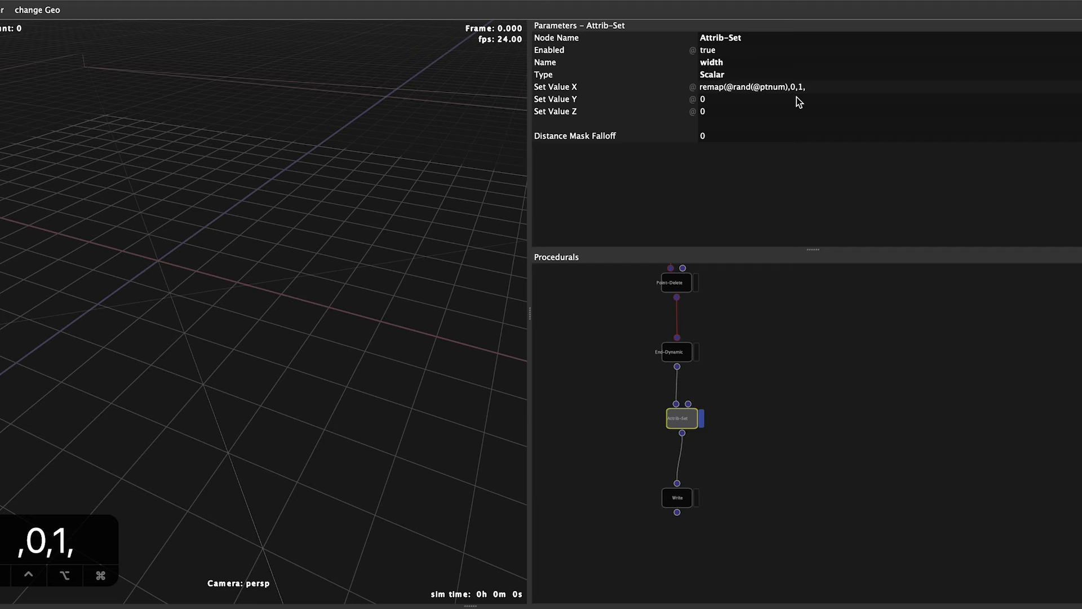
{"action": "type", "text": "0."}
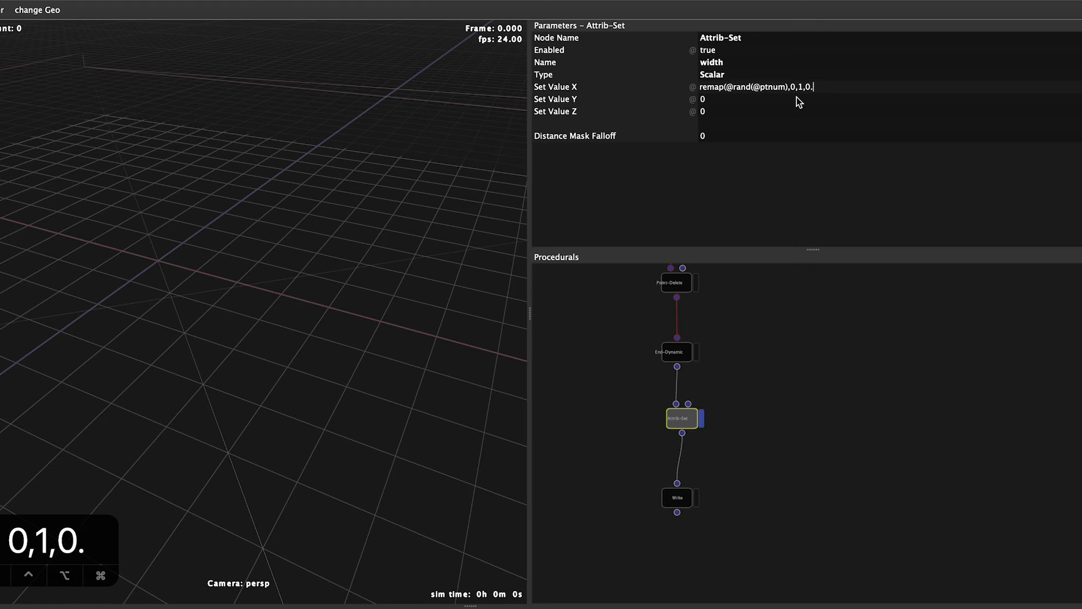
{"action": "type", "text": "005"}
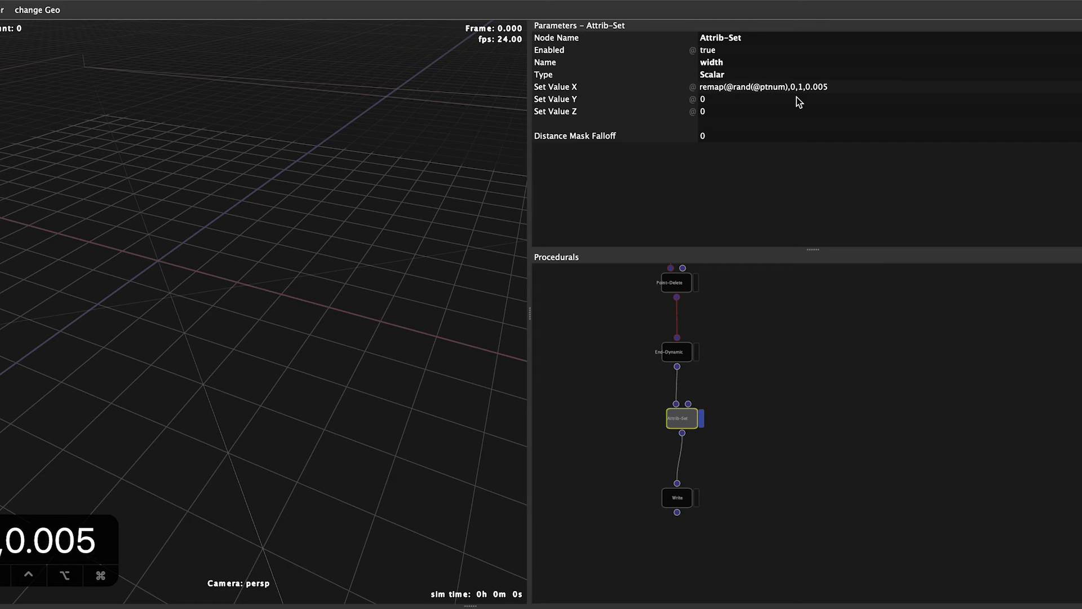
{"action": "type", "text": ",0.0025"}
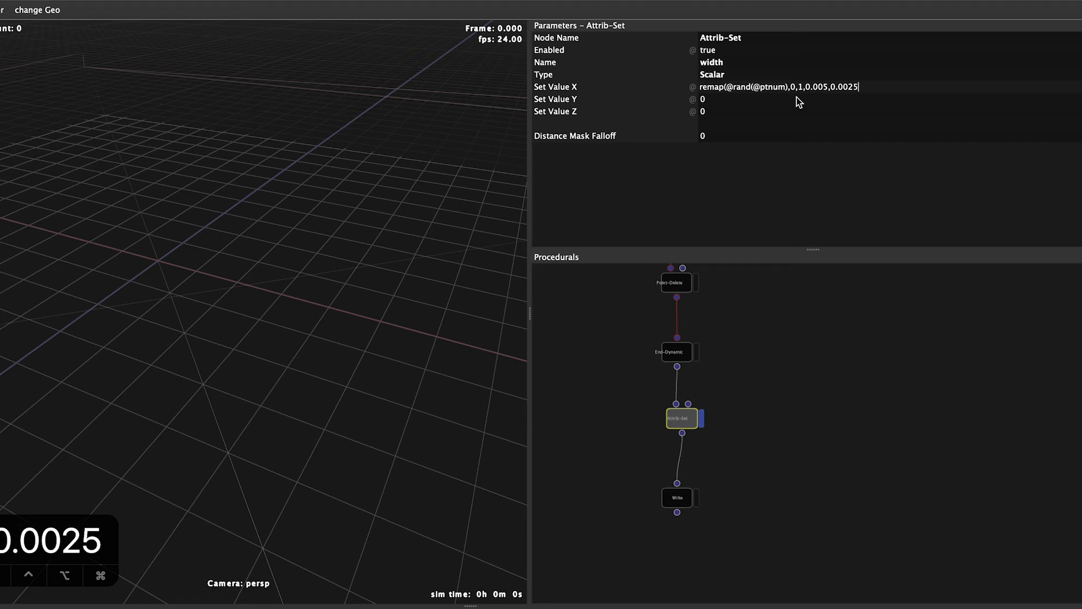
{"action": "type", "text": ")"}
{"action": "key", "text": "Return"}
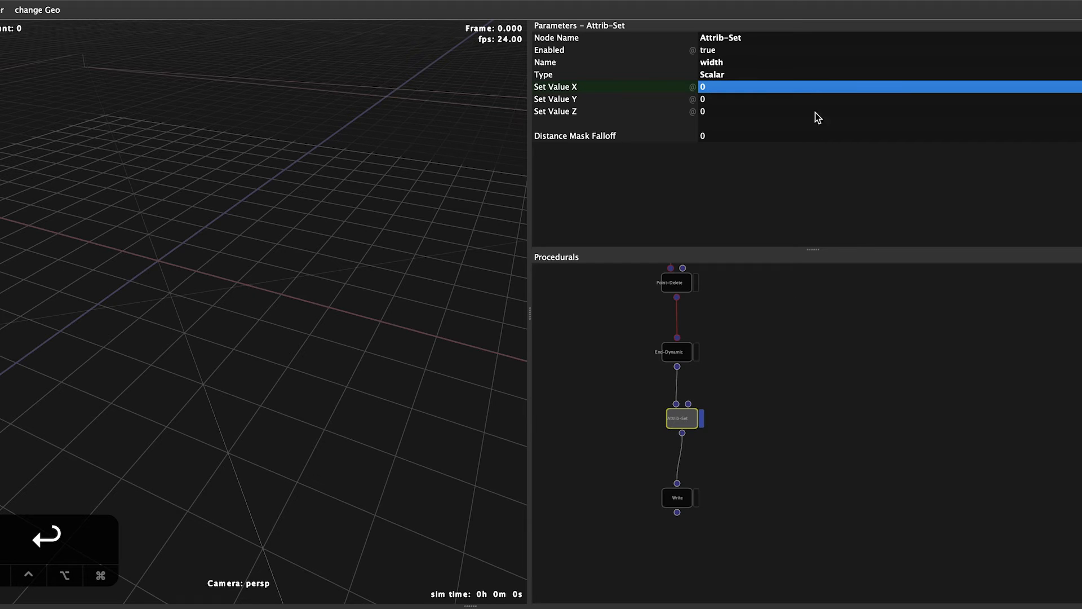
Rename the Attrib-Set node to "Attrib-Set | particle size"
{"action": "left_click", "coordinate": [756, 36]}
{"action": "type", "text": "| particxle"}
{"action": "key", "text": "BackSpace"}
{"action": "key", "text": "BackSpace"}
{"action": "key", "text": "BackSpace"}
{"action": "type", "text": "le size"}
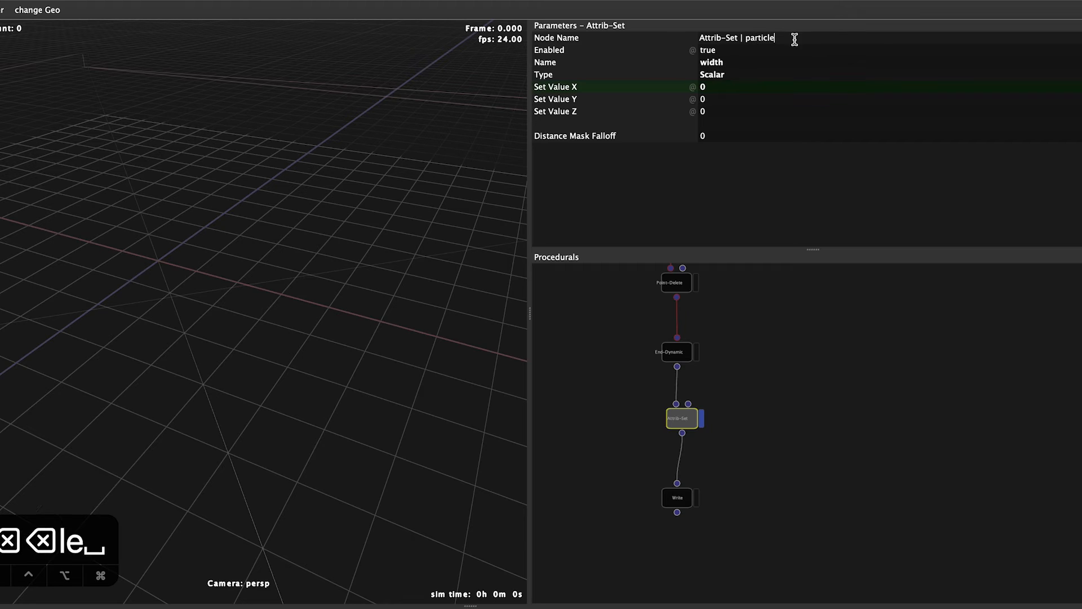
{"action": "left_click", "coordinate": [833, 438]}
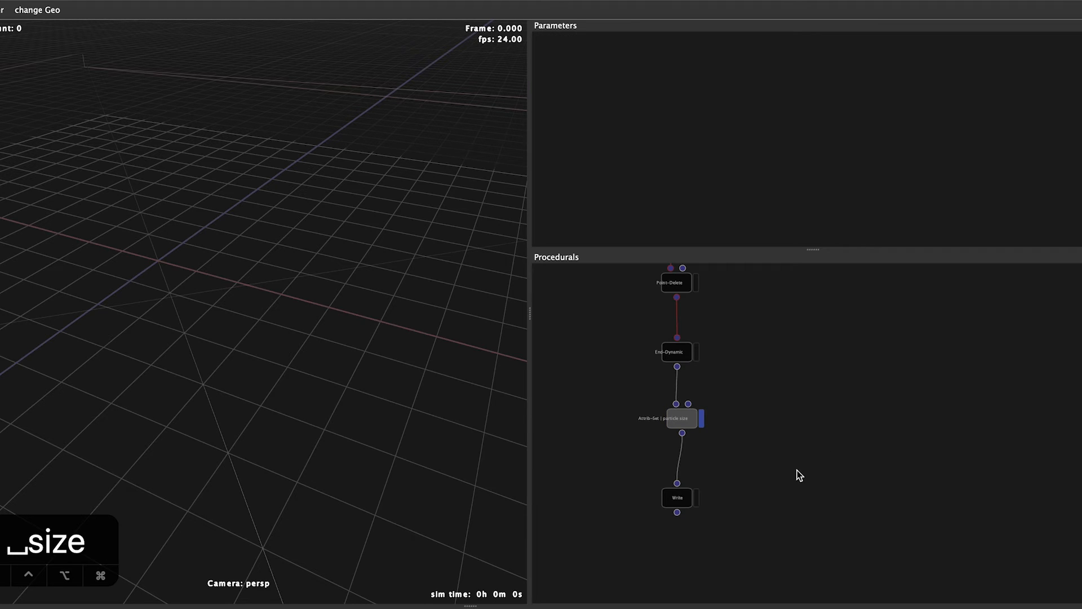
Turn on the Write node's display, align it below the particle size node, and run the simulation to write the cache
{"action": "left_click", "coordinate": [699, 499]}
{"action": "left_click_drag", "start_coordinate": [675, 501], "coordinate": [681, 496]}
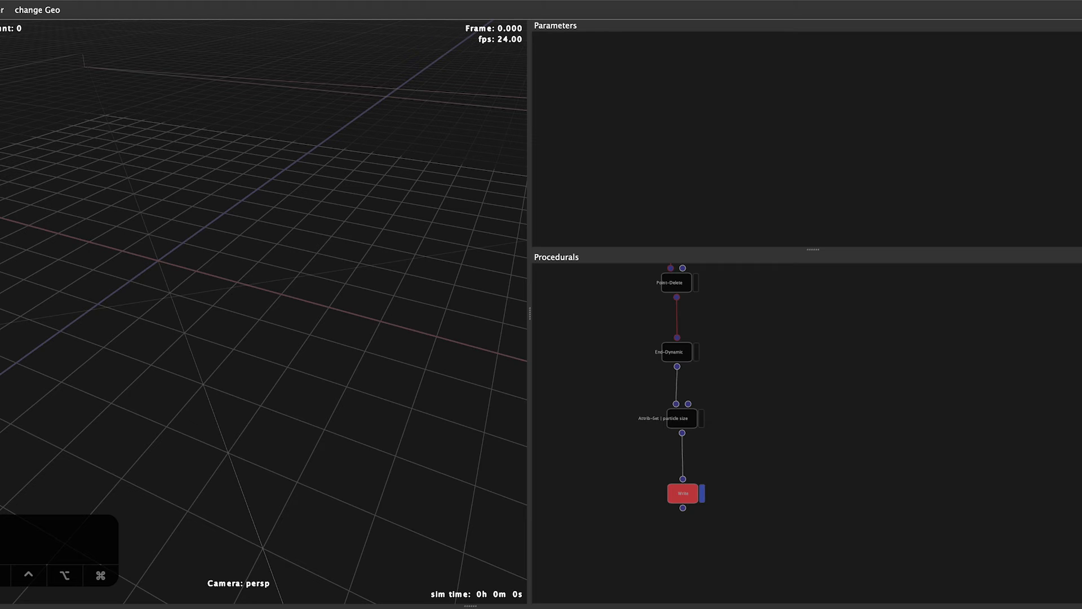
{"action": "left_click", "coordinate": [12, 603]}
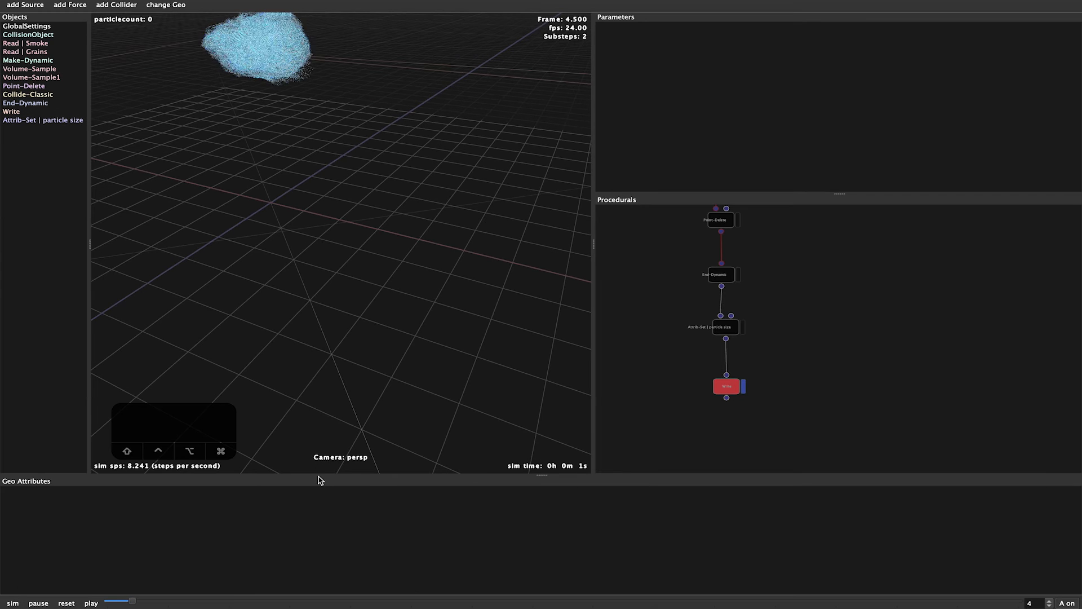
{"action": "right_click_drag", "start_coordinate": [380, 400], "coordinate": [368, 386], "text": "alt"}
{"action": "left_click_drag", "start_coordinate": [382, 351], "coordinate": [367, 373], "text": "alt"}
{"action": "left_click", "coordinate": [988, 369]}
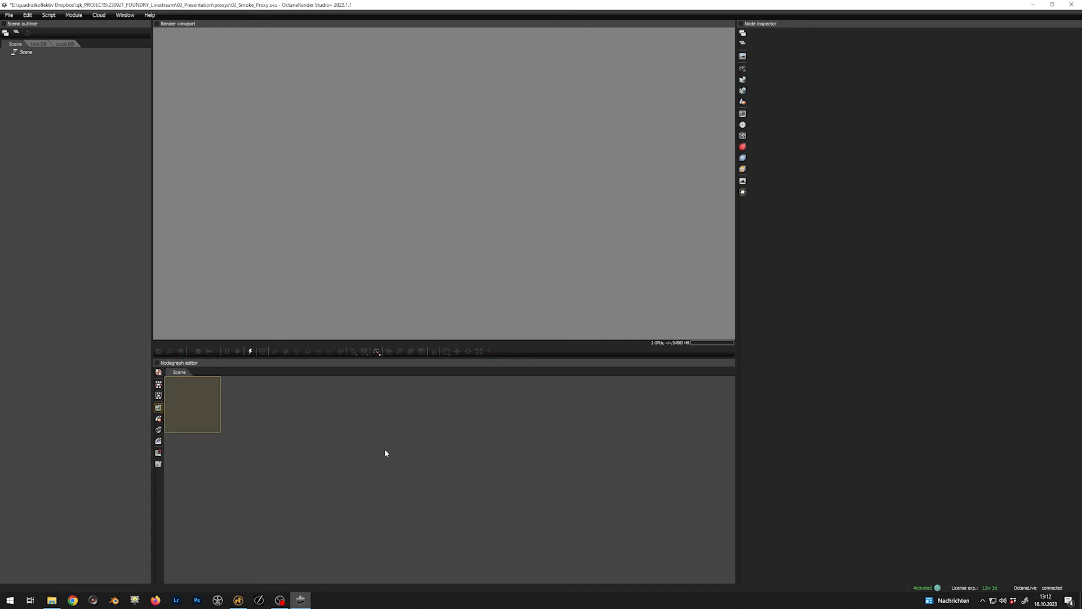
Switch to OctaneRender Studio and import Write.0000.vdb from the 03_STORM_Flour_Smoke cache folder as a fog volume
{"action": "right_click", "coordinate": [385, 452]}
{"action": "left_click", "coordinate": [400, 434]}
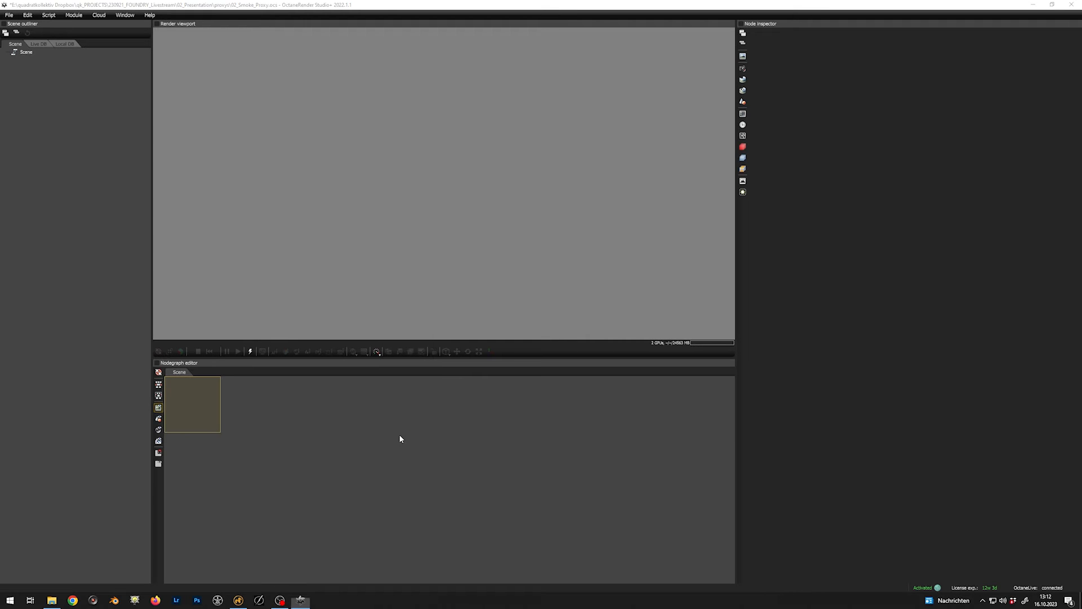
{"action": "left_click", "coordinate": [401, 209]}
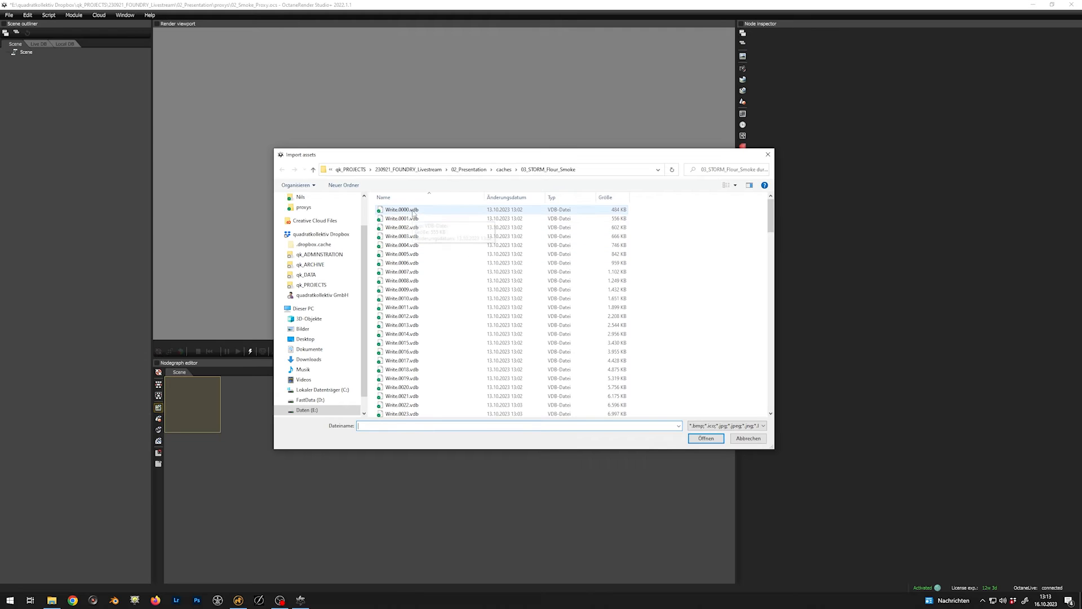
{"action": "left_click", "coordinate": [704, 438]}
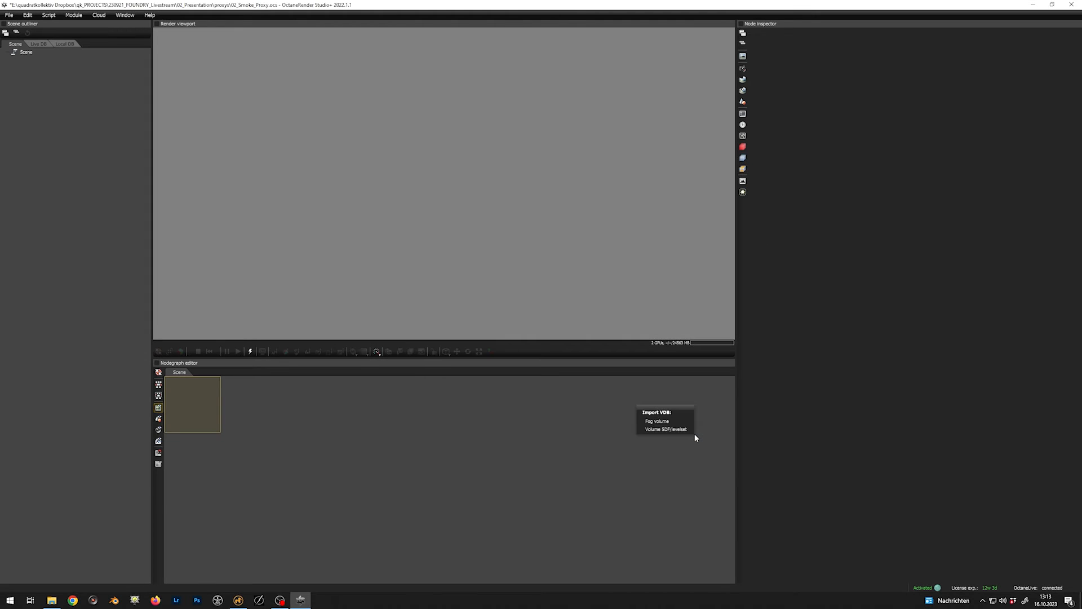
{"action": "left_click", "coordinate": [649, 420]}
{"action": "left_click_drag", "start_coordinate": [404, 455], "coordinate": [444, 438]}
Add a Geometry out node below the Write.0000.vdb volume and connect the volume to it
{"action": "right_click", "coordinate": [431, 475]}
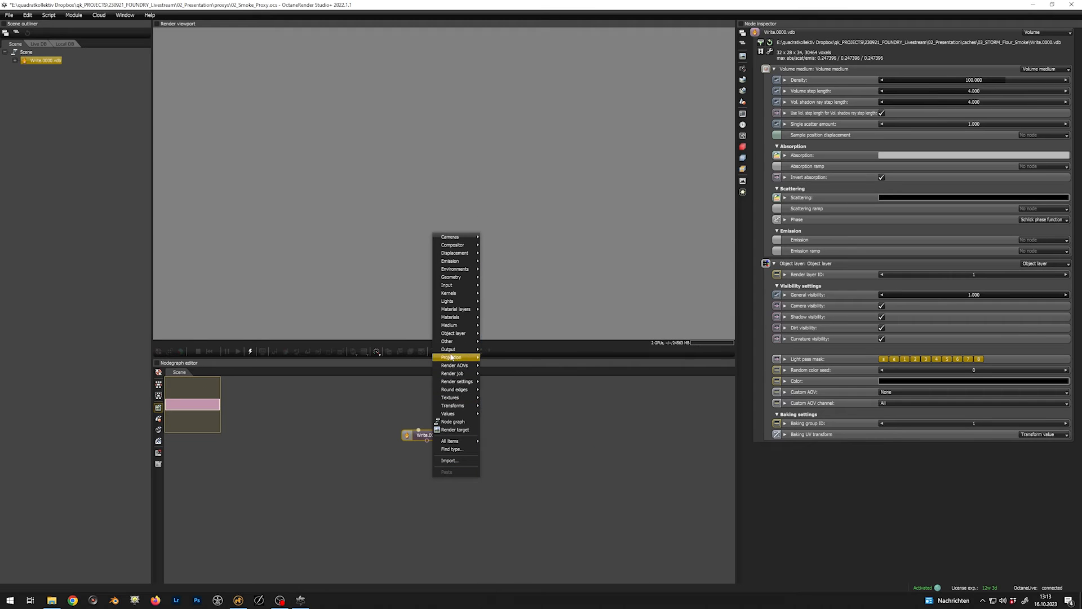
{"action": "mouse_move", "coordinate": [449, 350]}
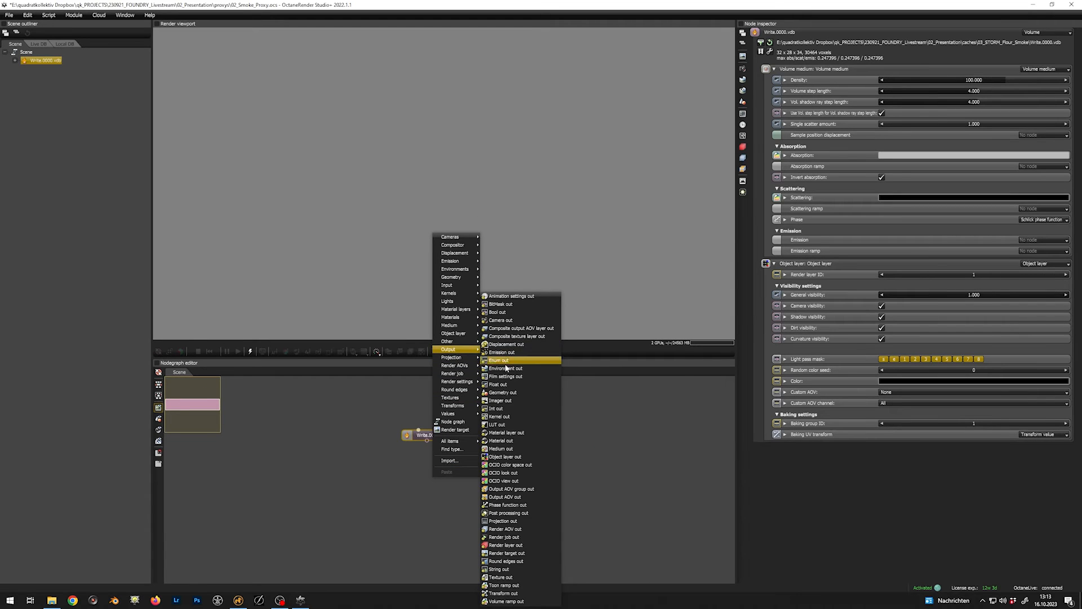
{"action": "left_click", "coordinate": [506, 393]}
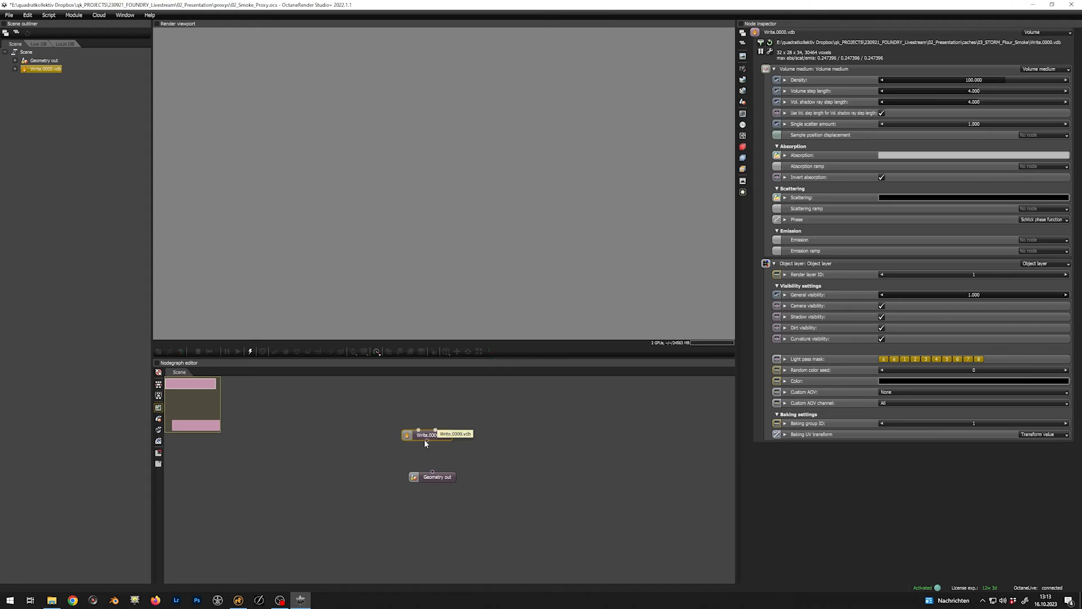
{"action": "left_click_drag", "start_coordinate": [432, 472], "coordinate": [442, 503]}
{"action": "left_click", "coordinate": [513, 483]}
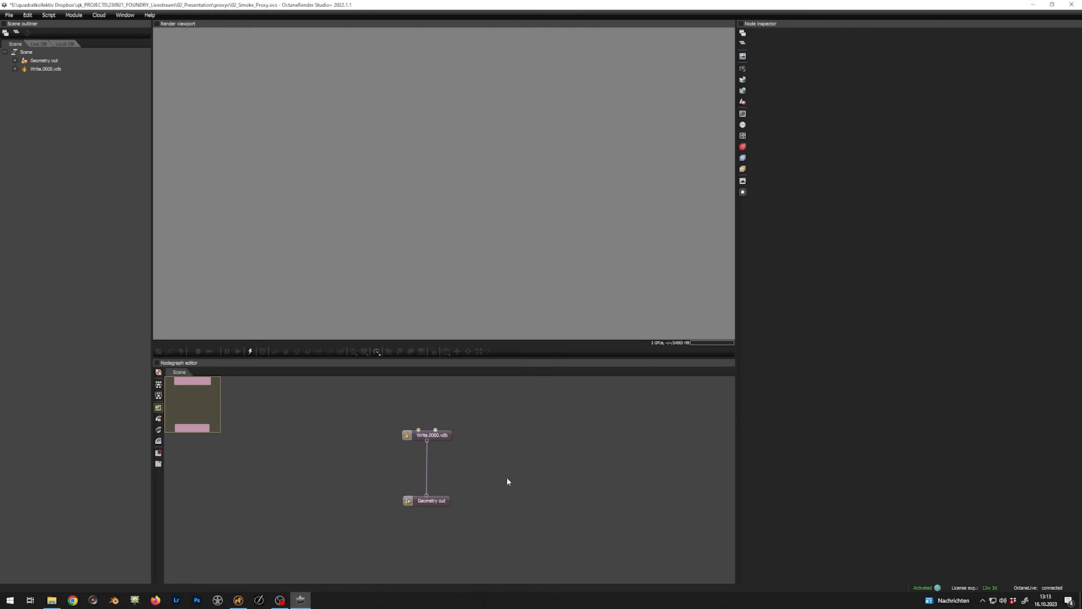
Assign the VDB sequence Write.0000.vdb to Write.0150.vdb as the volume's animation, keeping the default animation settings
{"action": "left_click", "coordinate": [445, 437]}
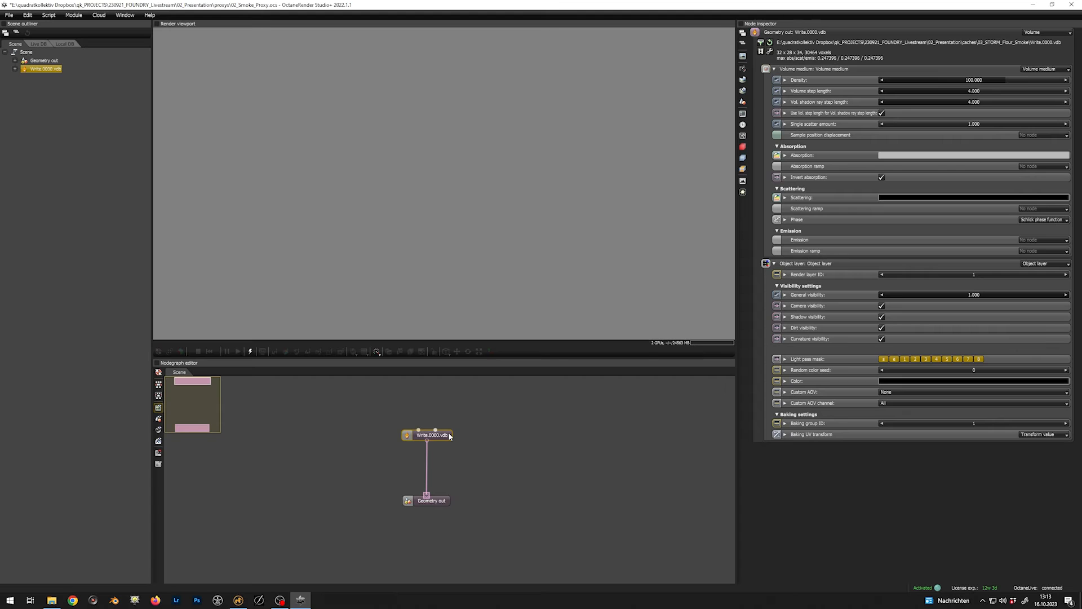
{"action": "left_click", "coordinate": [762, 52]}
{"action": "left_click", "coordinate": [477, 336]}
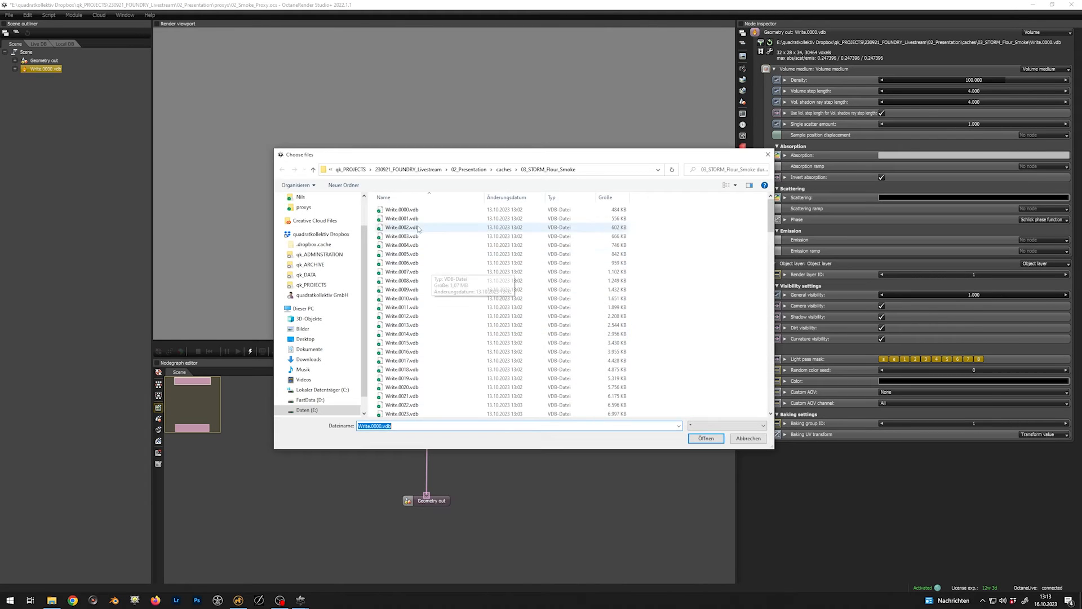
{"action": "left_click", "coordinate": [419, 210]}
{"action": "left_click_drag", "start_coordinate": [770, 214], "coordinate": [770, 394]}
{"action": "left_click", "coordinate": [409, 412], "text": "shift"}
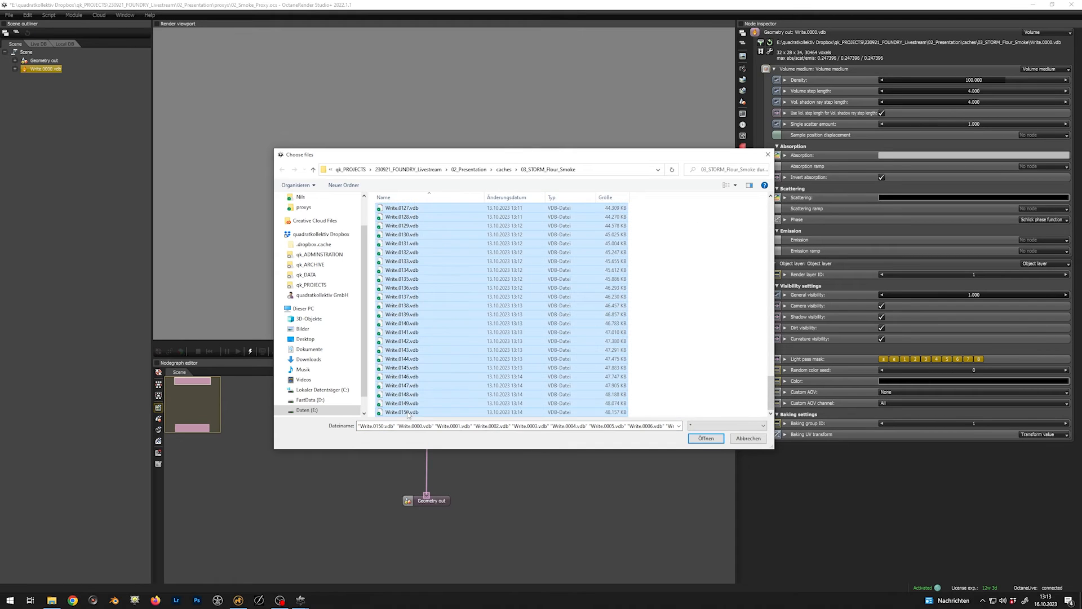
{"action": "left_click", "coordinate": [703, 439]}
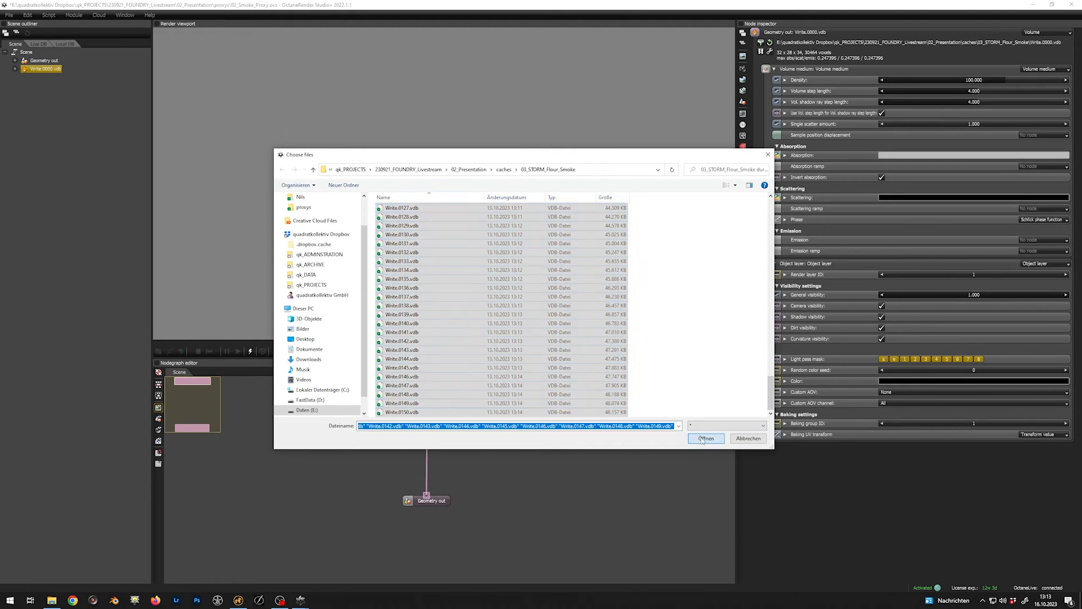
{"action": "left_click_drag", "start_coordinate": [612, 212], "coordinate": [623, 322]}
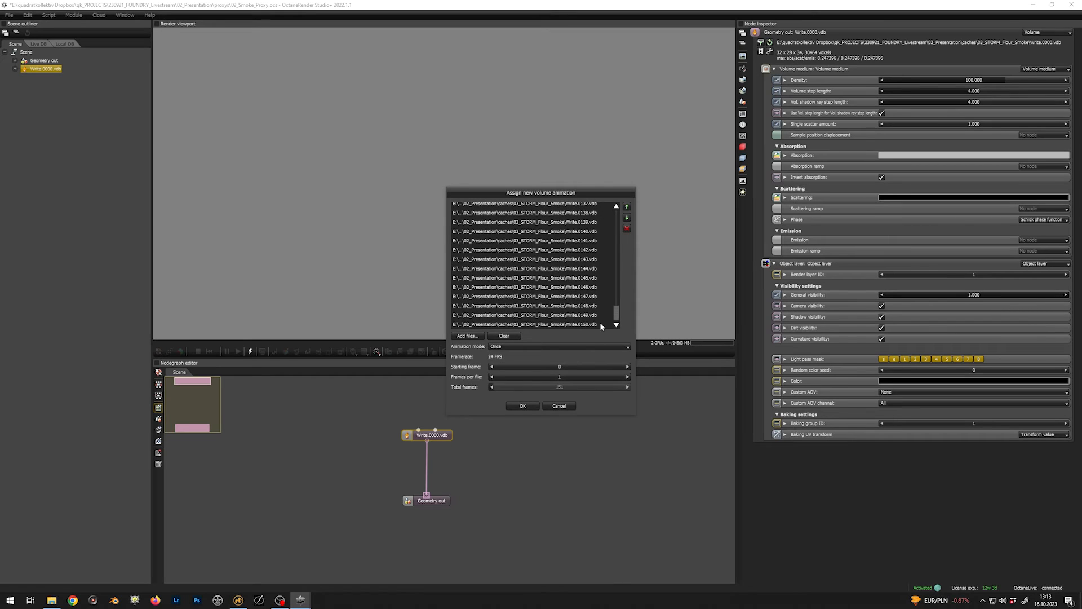
{"action": "left_click", "coordinate": [526, 405]}
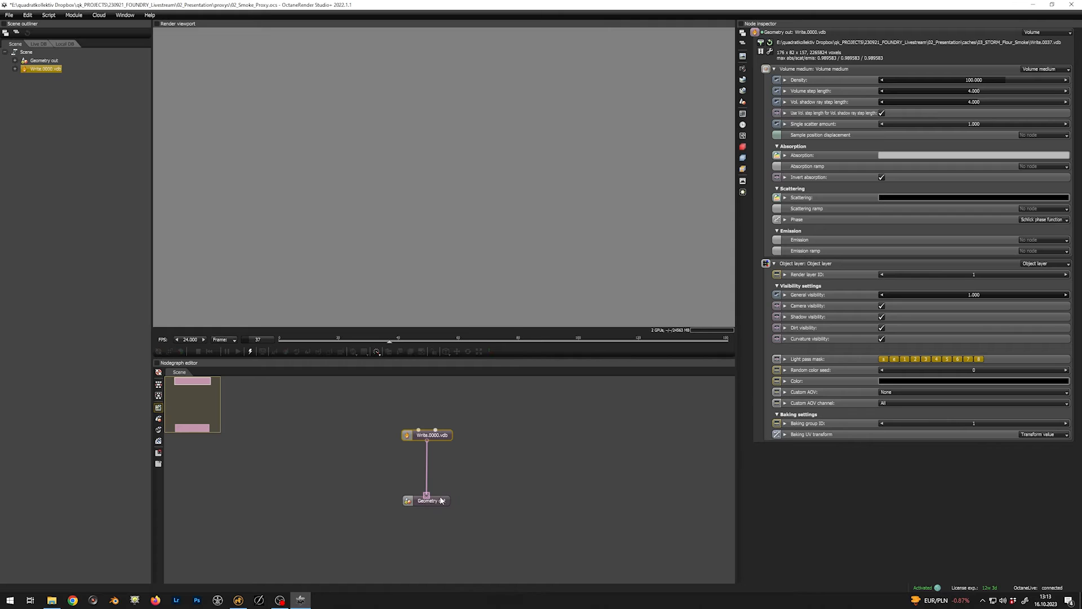
Add a Render target node, connect the Write.0000.vdb volume to its geometry input, and frame the whole smoke cloud in the render
{"action": "right_click", "coordinate": [468, 485]}
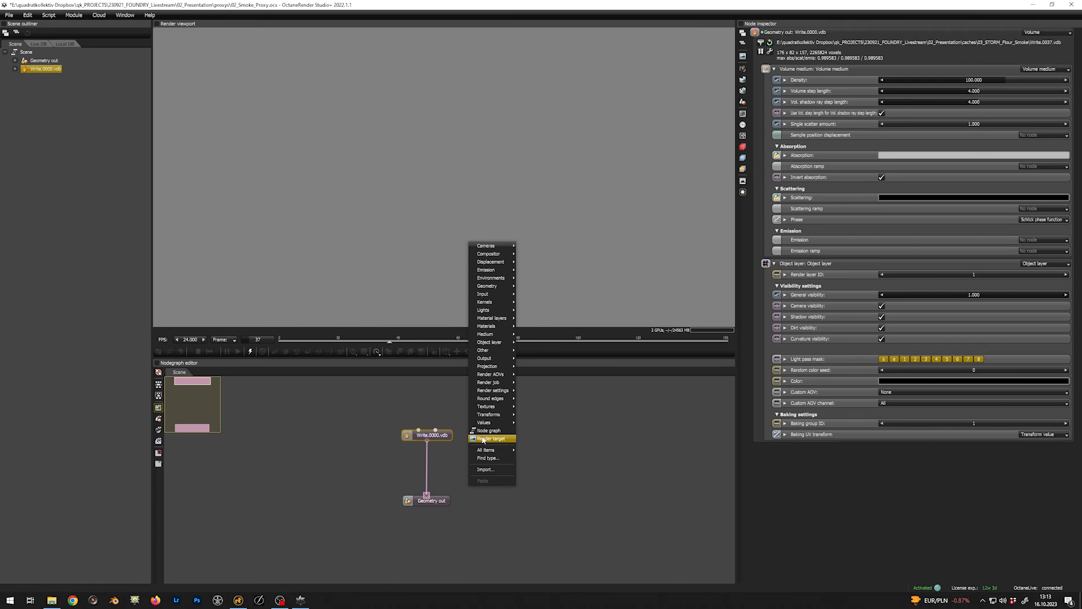
{"action": "left_click", "coordinate": [483, 439]}
{"action": "left_click_drag", "start_coordinate": [488, 484], "coordinate": [512, 496]}
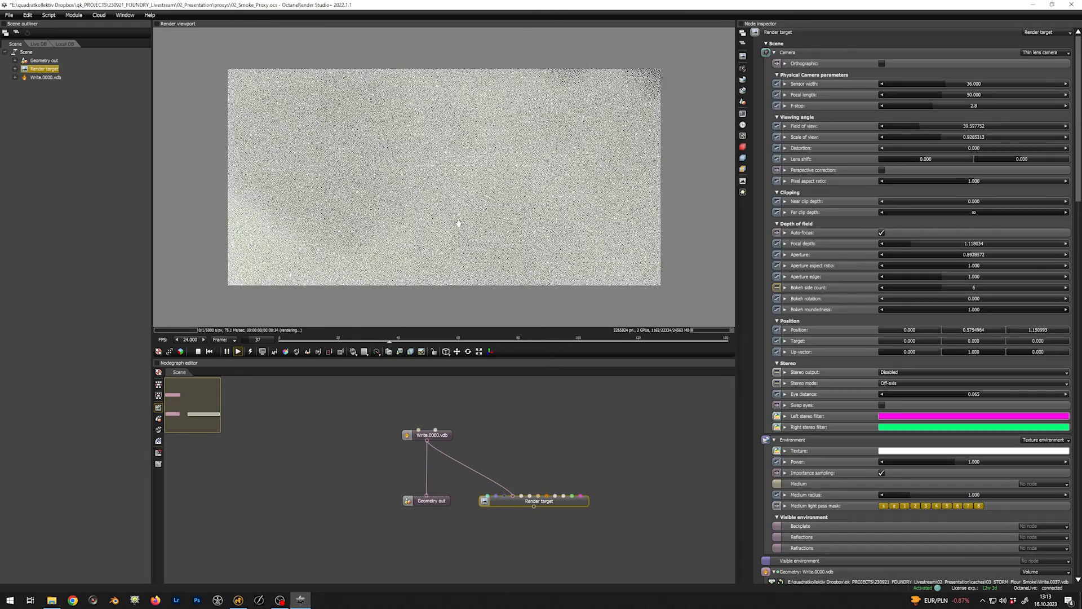
{"action": "scroll", "coordinate": [471, 198], "scroll_direction": "down", "scroll_amount": 10}
{"action": "scroll", "coordinate": [468, 198], "scroll_direction": "down", "scroll_amount": 10}
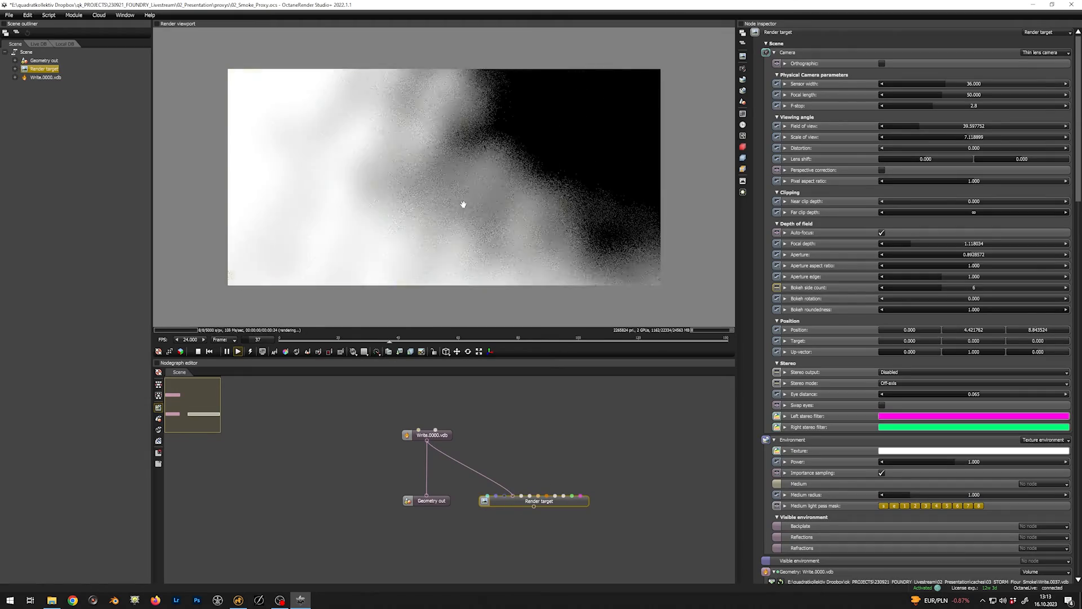
{"action": "left_click_drag", "start_coordinate": [492, 197], "coordinate": [453, 221]}
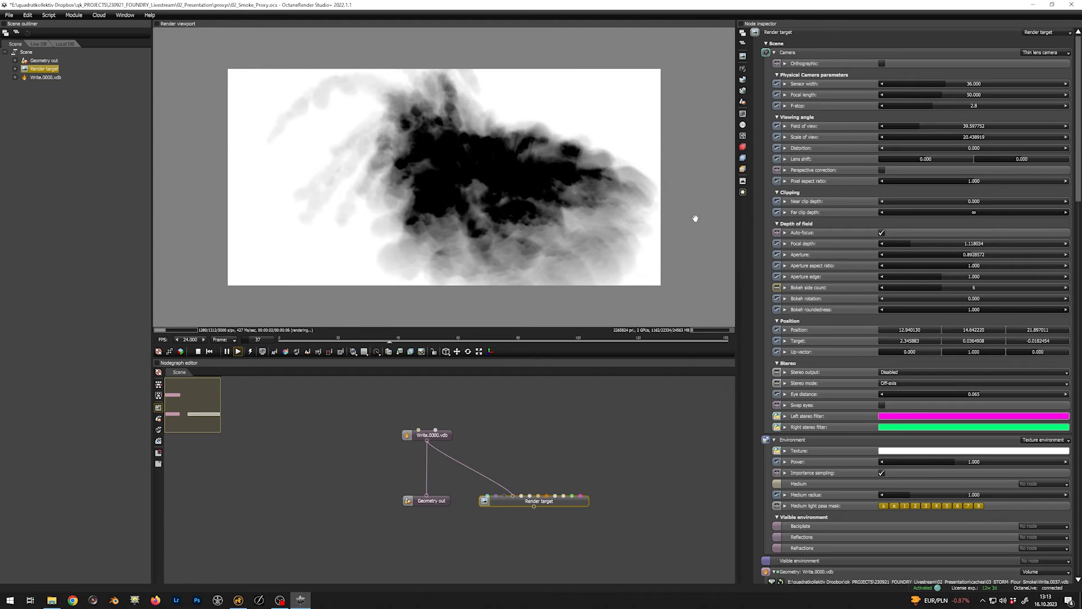
Change the render target's kernel from direct lighting to Path tracing
{"action": "left_click", "coordinate": [743, 147]}
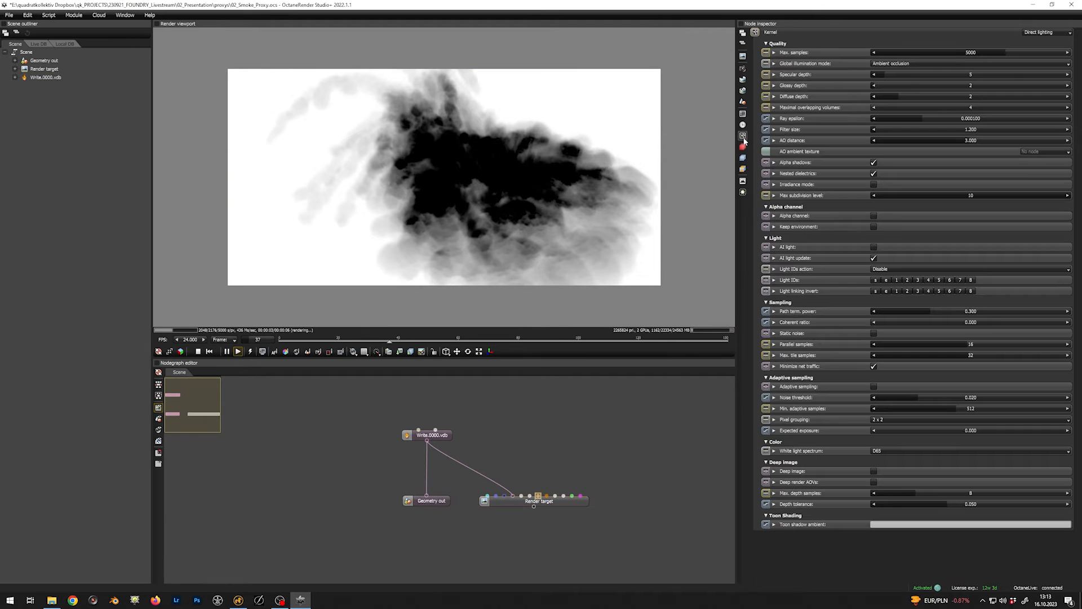
{"action": "left_click", "coordinate": [1034, 34]}
{"action": "left_click", "coordinate": [1033, 55]}
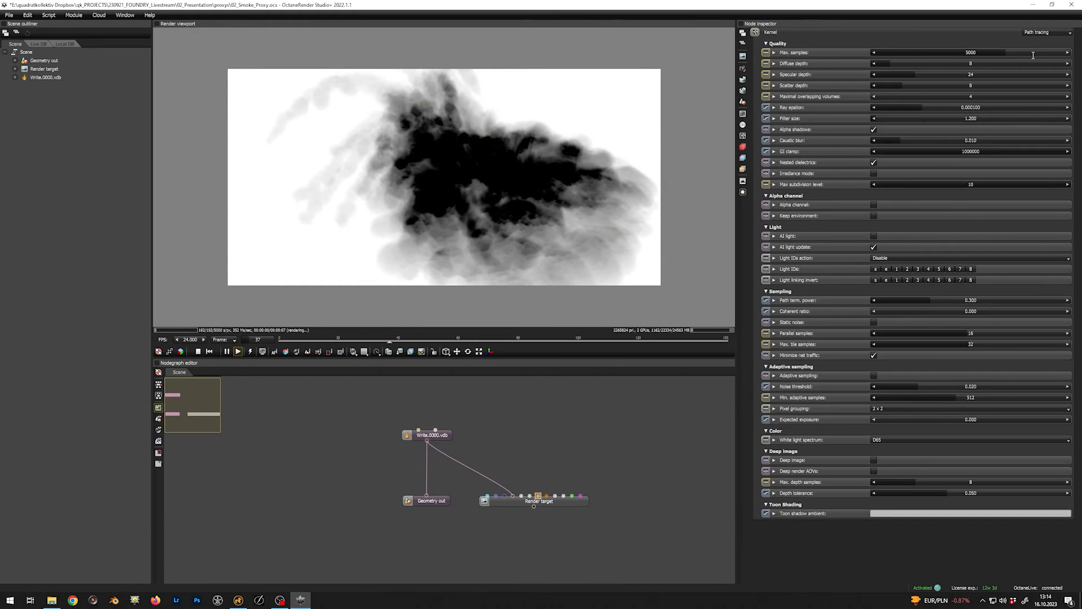
{"action": "left_click", "coordinate": [597, 372]}
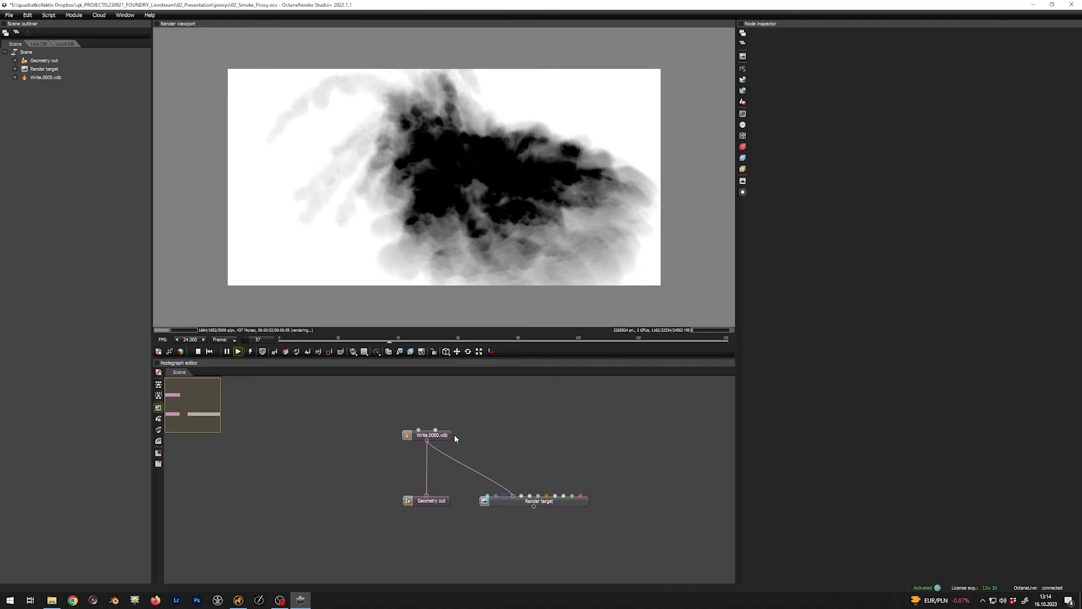
Set the Write.0000.vdb volume's density to 0.789 and its volume step length to 0.041
{"action": "left_click", "coordinate": [443, 436]}
{"action": "left_click_drag", "start_coordinate": [984, 79], "coordinate": [938, 77]}
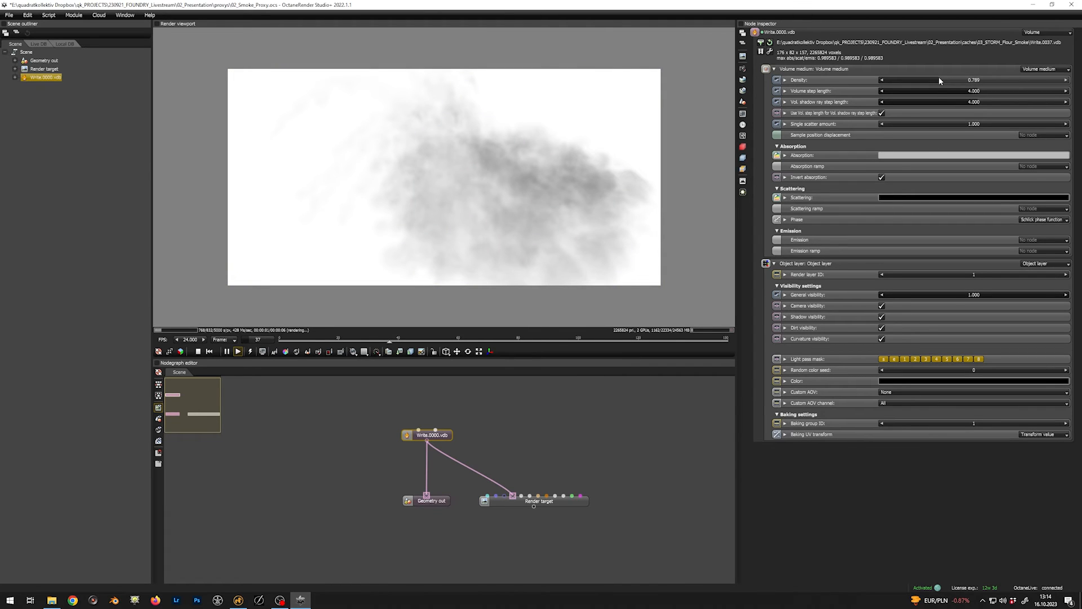
{"action": "left_click", "coordinate": [952, 89]}
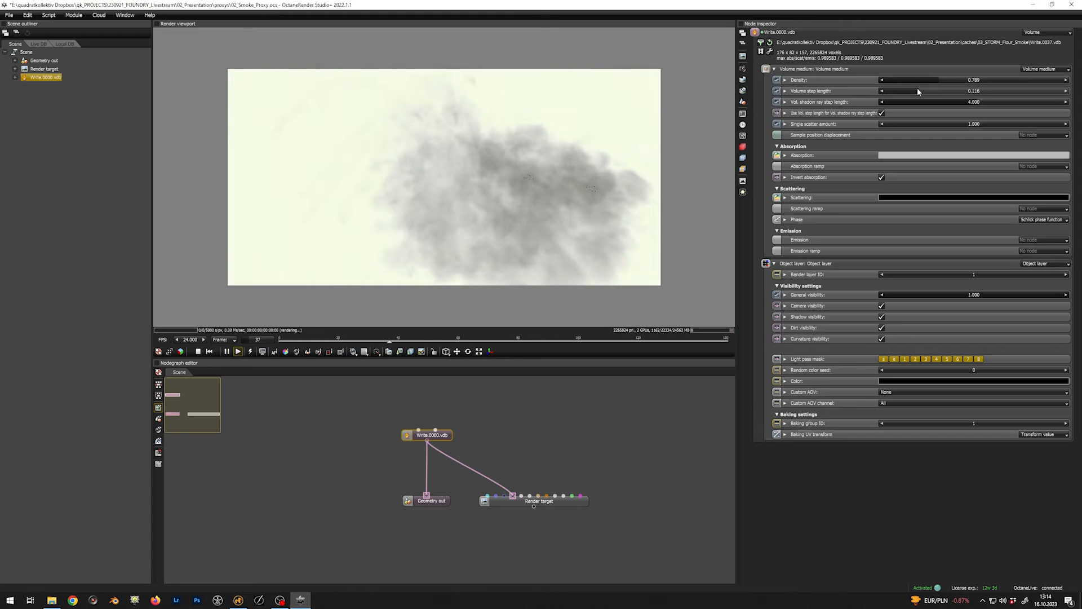
{"action": "left_click_drag", "start_coordinate": [896, 91], "coordinate": [901, 93]}
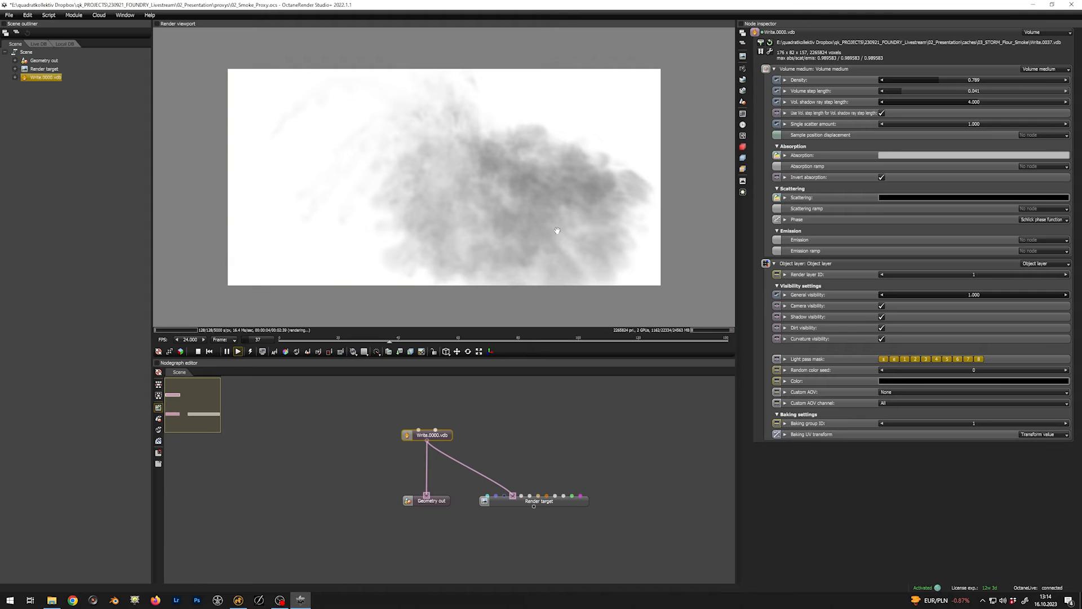
Preview the smoke at frame 47, stop the render, and delete the Render target node
{"action": "left_click_drag", "start_coordinate": [389, 340], "coordinate": [425, 344]}
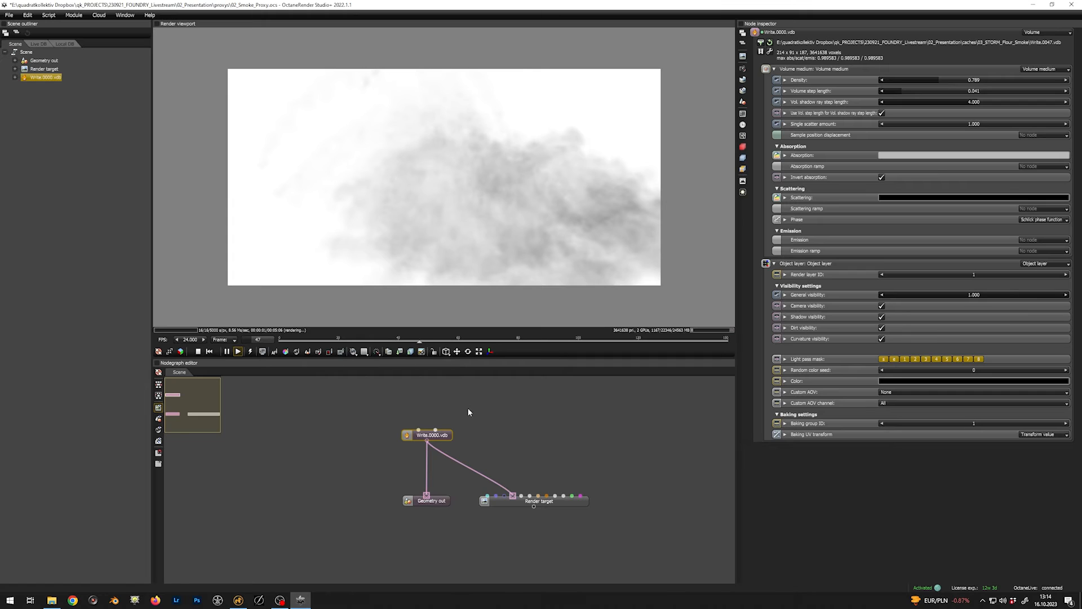
{"action": "left_click", "coordinate": [199, 351]}
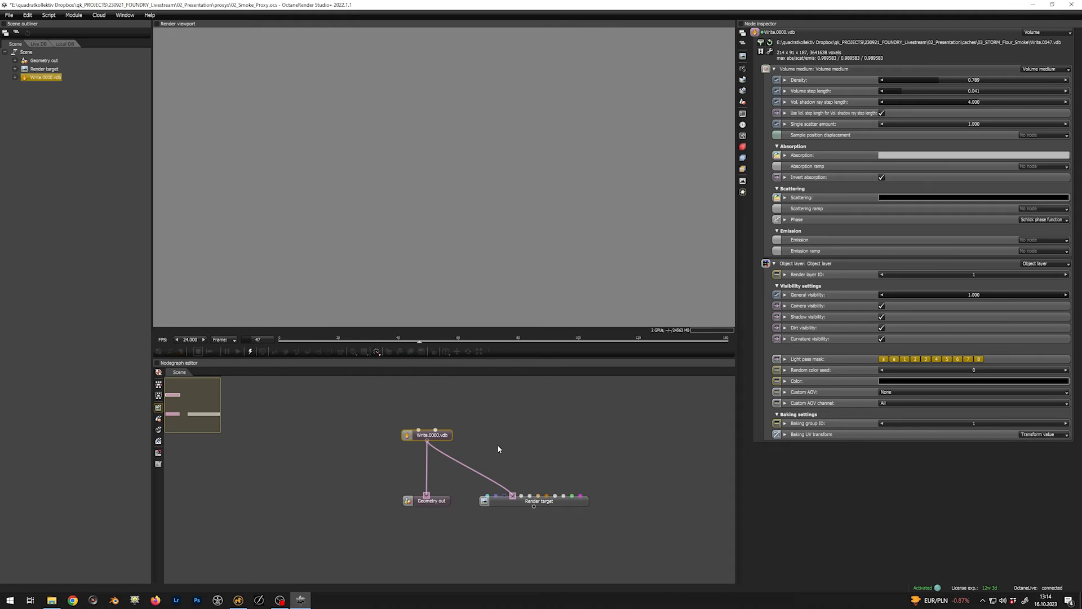
{"action": "left_click", "coordinate": [515, 431]}
{"action": "left_click", "coordinate": [527, 501]}
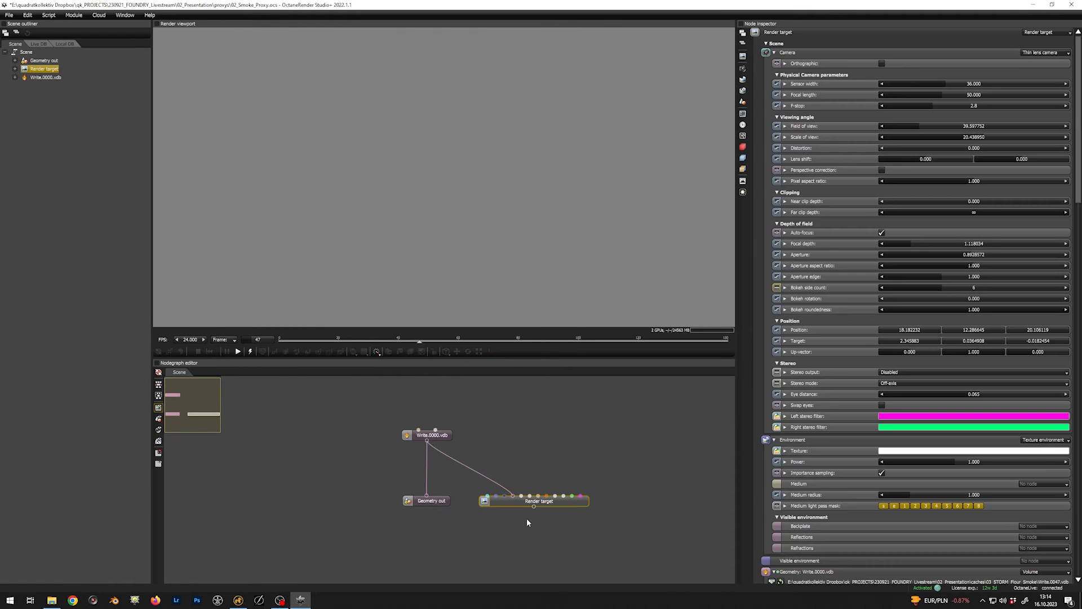
{"action": "key", "text": "Delete"}
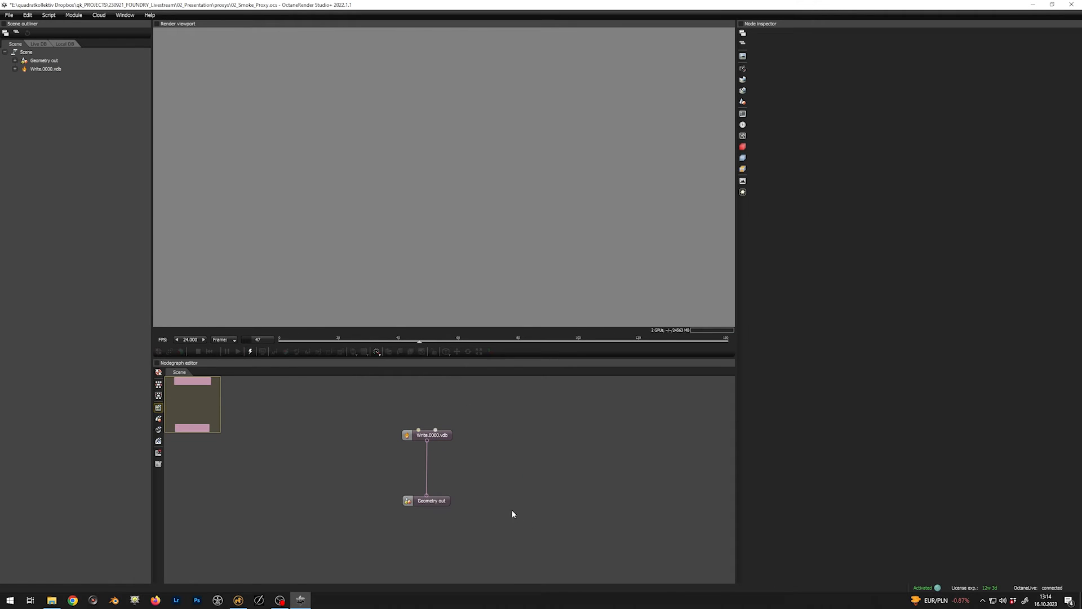
Save the scene in the proxys folder, overwriting the existing 02_Smoke_Proxy.ocs
{"action": "left_click", "coordinate": [9, 15]}
{"action": "left_click", "coordinate": [22, 60]}
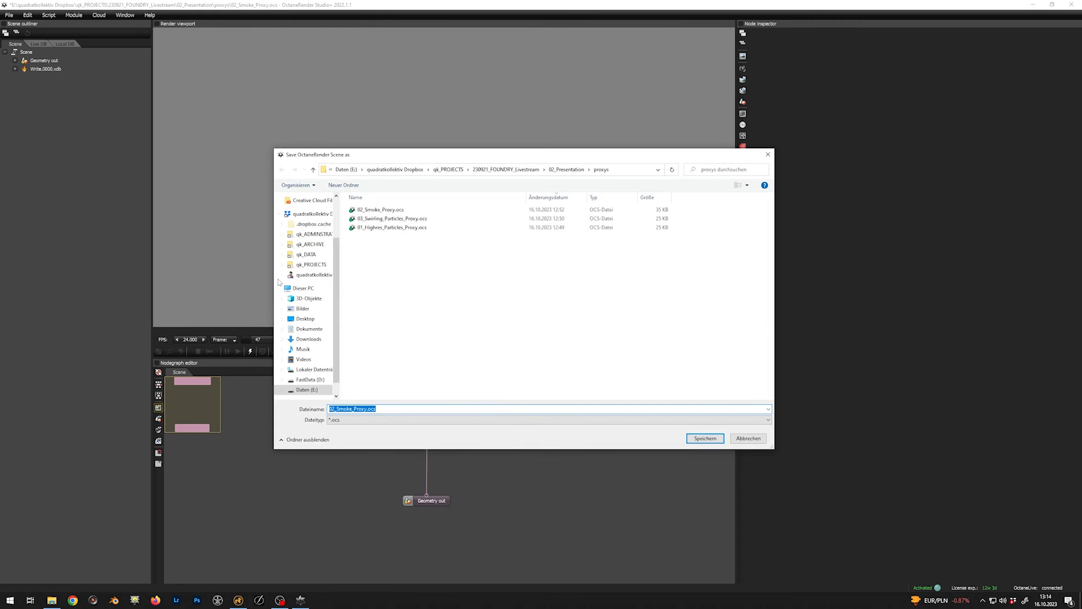
{"action": "left_click", "coordinate": [397, 209]}
{"action": "left_click", "coordinate": [699, 437]}
{"action": "left_click", "coordinate": [561, 301]}
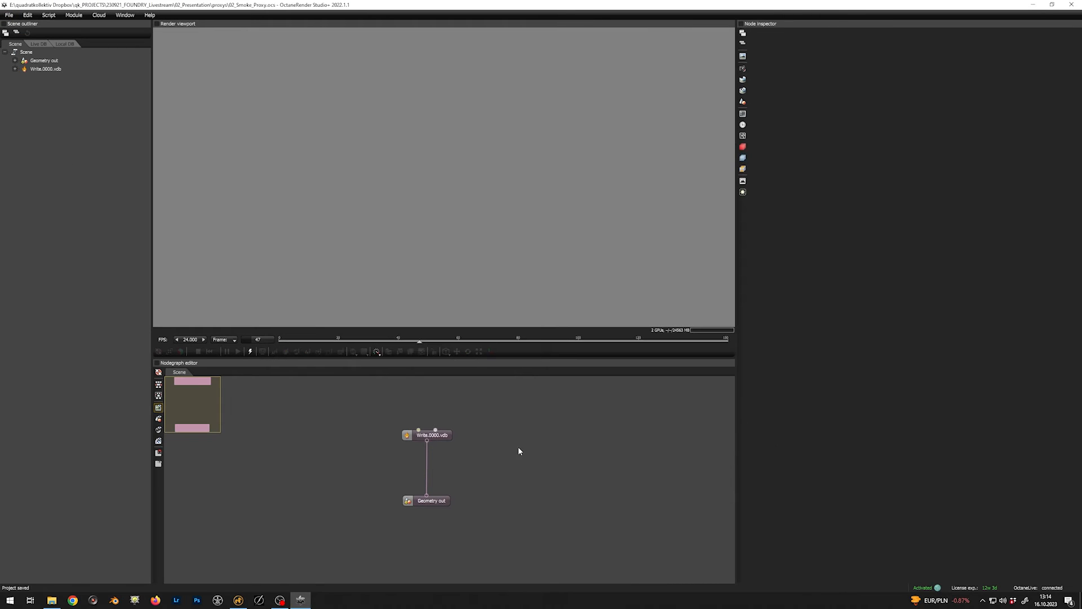
Replace the Write.0000.vdb node with Write.abc imported from the 02_STORM_Flour_Granular_Upres cache folder
{"action": "left_click_drag", "start_coordinate": [536, 412], "coordinate": [403, 452]}
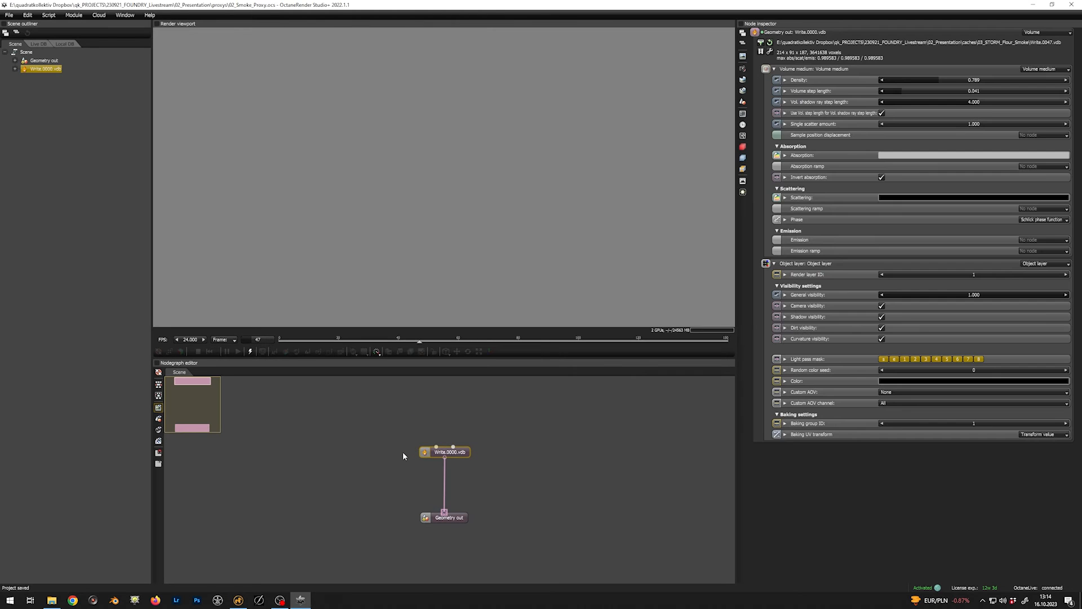
{"action": "key", "text": "Delete"}
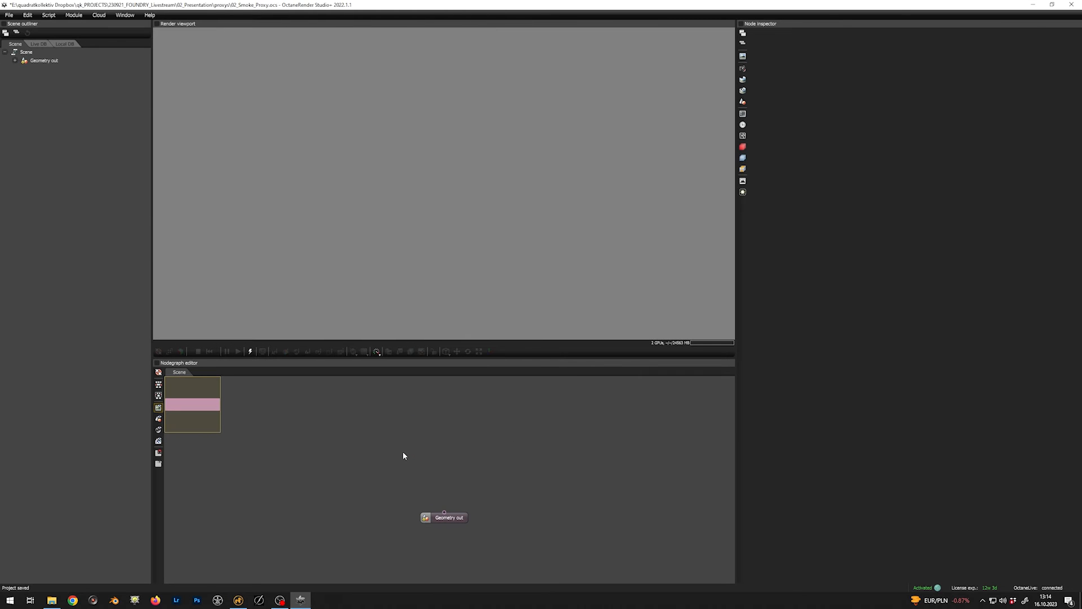
{"action": "right_click", "coordinate": [437, 441]}
{"action": "left_click", "coordinate": [448, 421]}
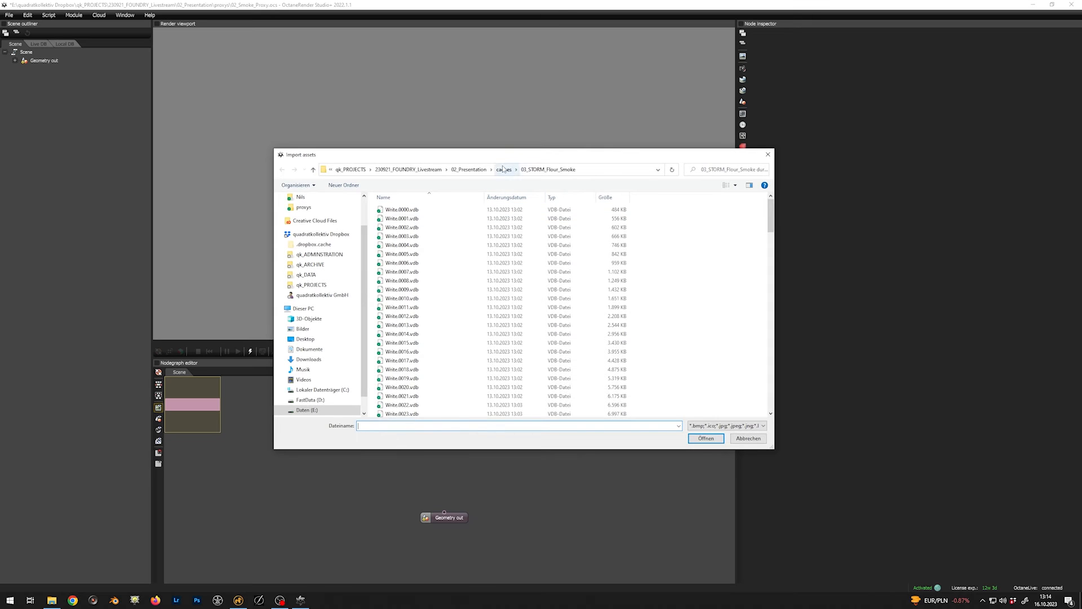
{"action": "left_click", "coordinate": [504, 169]}
{"action": "double_click", "coordinate": [427, 221]}
{"action": "key", "text": "Down"}
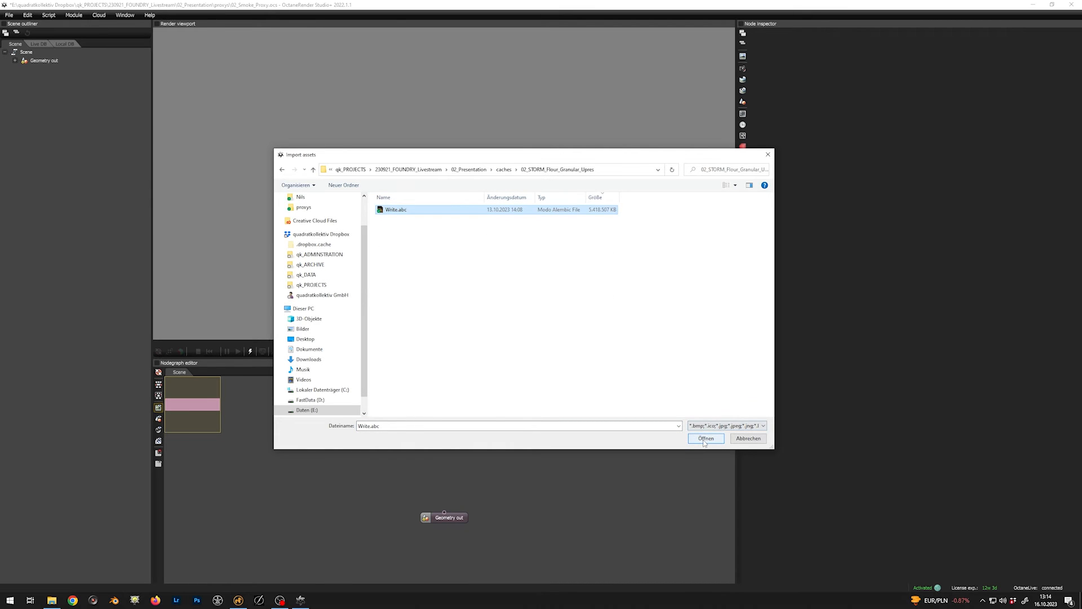
{"action": "left_click", "coordinate": [704, 438]}
Connect Write.abc to the Geometry out node and move Write.abc closer above it
{"action": "left_click_drag", "start_coordinate": [448, 439], "coordinate": [445, 500]}
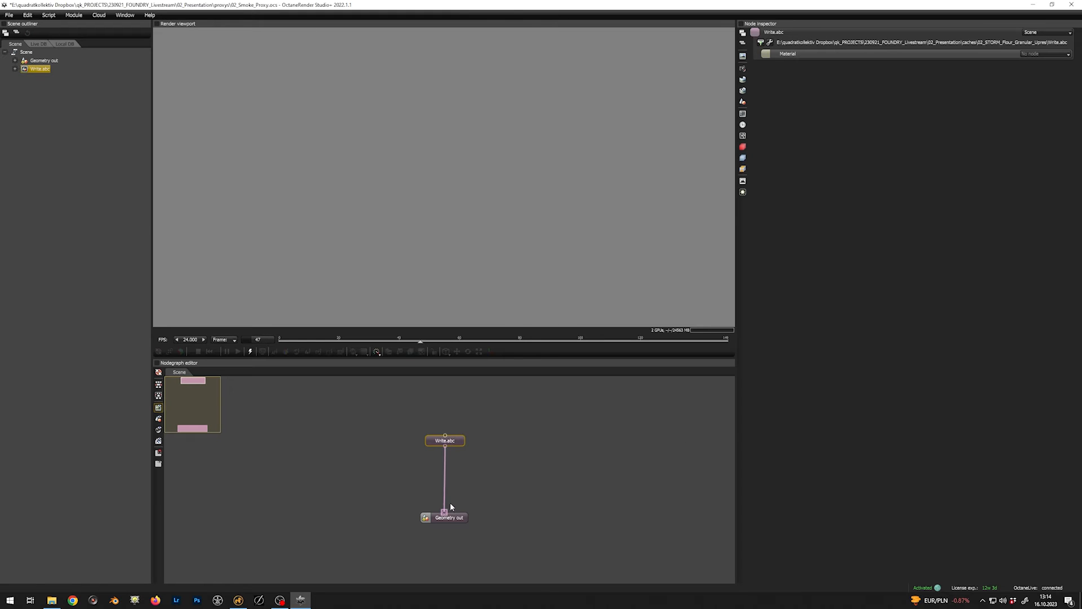
{"action": "left_click_drag", "start_coordinate": [451, 447], "coordinate": [449, 472]}
{"action": "left_click", "coordinate": [507, 458]}
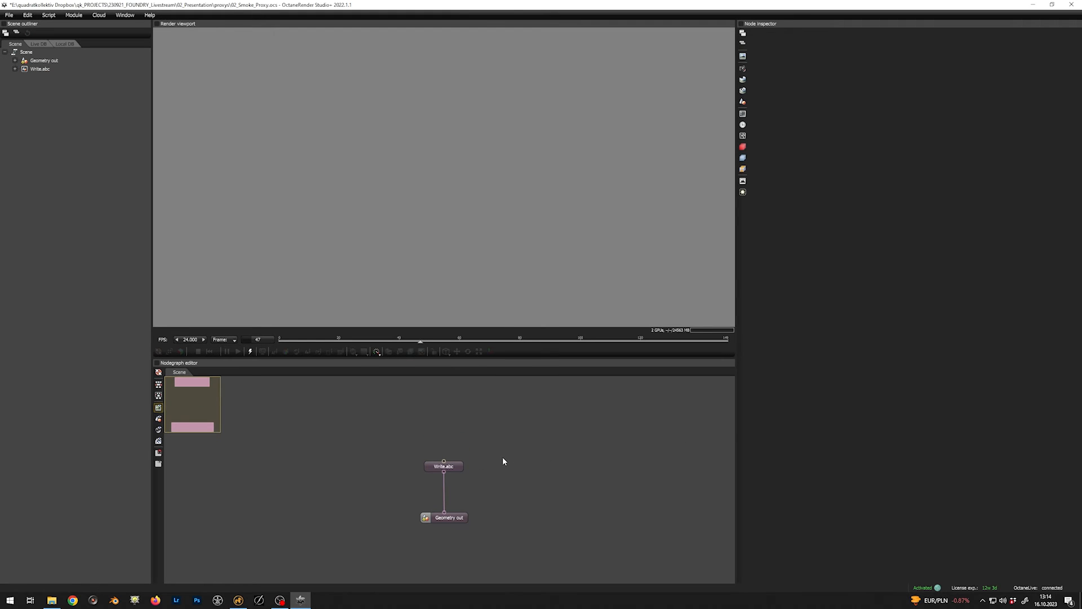
Add a Diffuse material node, place it above Write.abc, and connect it to the material input of Write.abc
{"action": "right_click", "coordinate": [503, 459]}
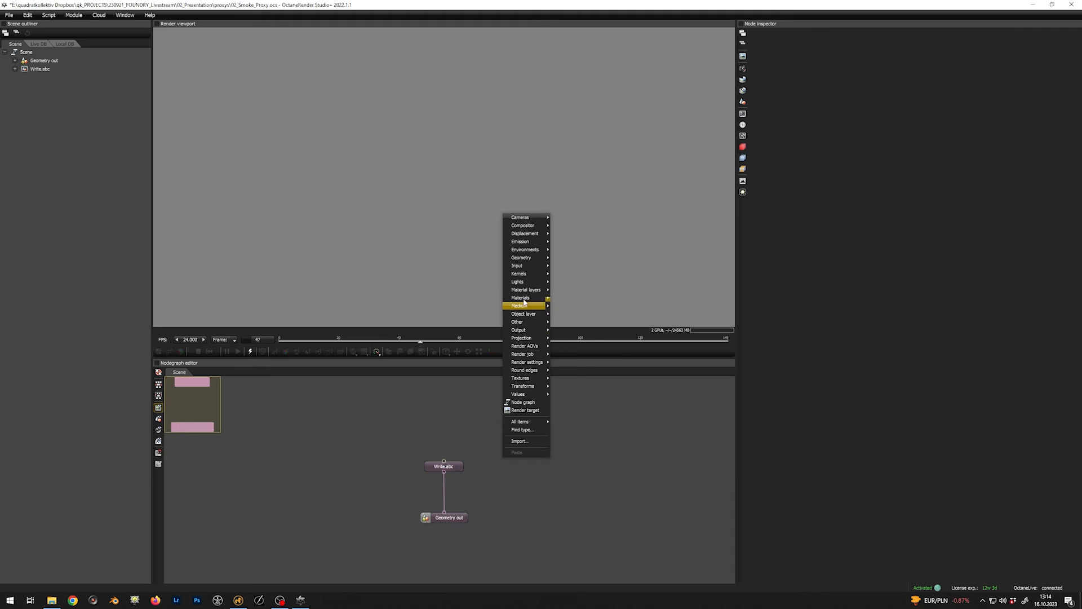
{"action": "mouse_move", "coordinate": [545, 300]}
{"action": "left_click", "coordinate": [575, 315]}
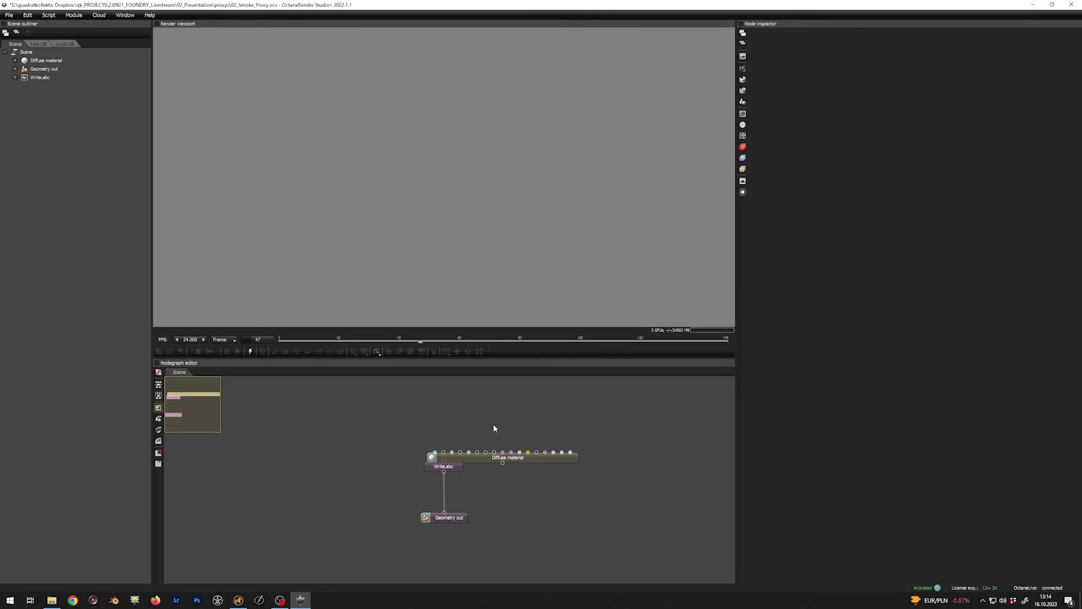
{"action": "left_click_drag", "start_coordinate": [527, 458], "coordinate": [470, 404]}
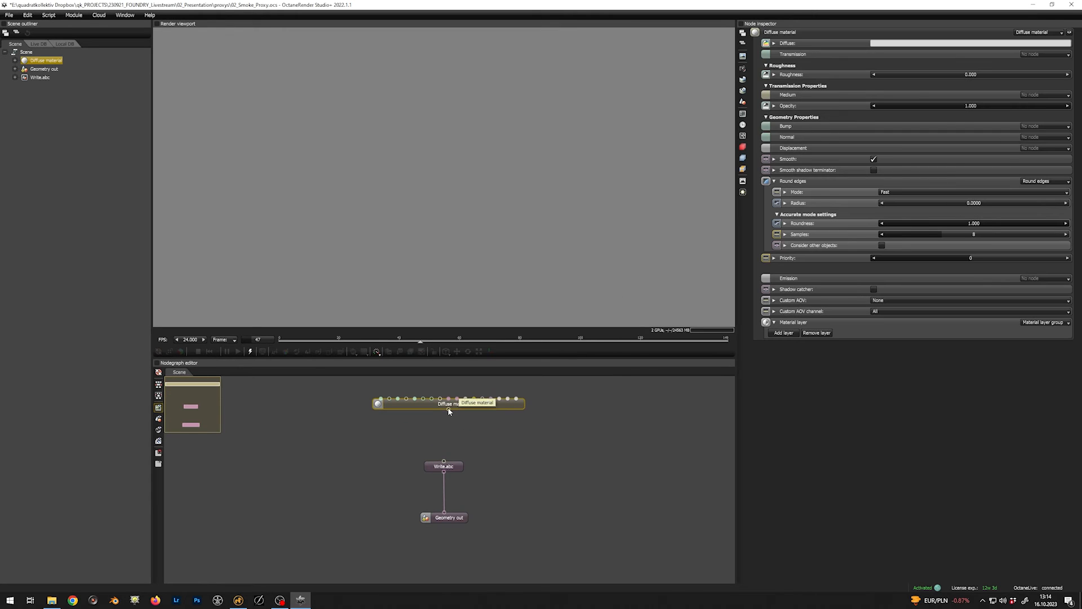
{"action": "left_click_drag", "start_coordinate": [445, 459], "coordinate": [444, 461]}
{"action": "left_click_drag", "start_coordinate": [473, 409], "coordinate": [469, 415]}
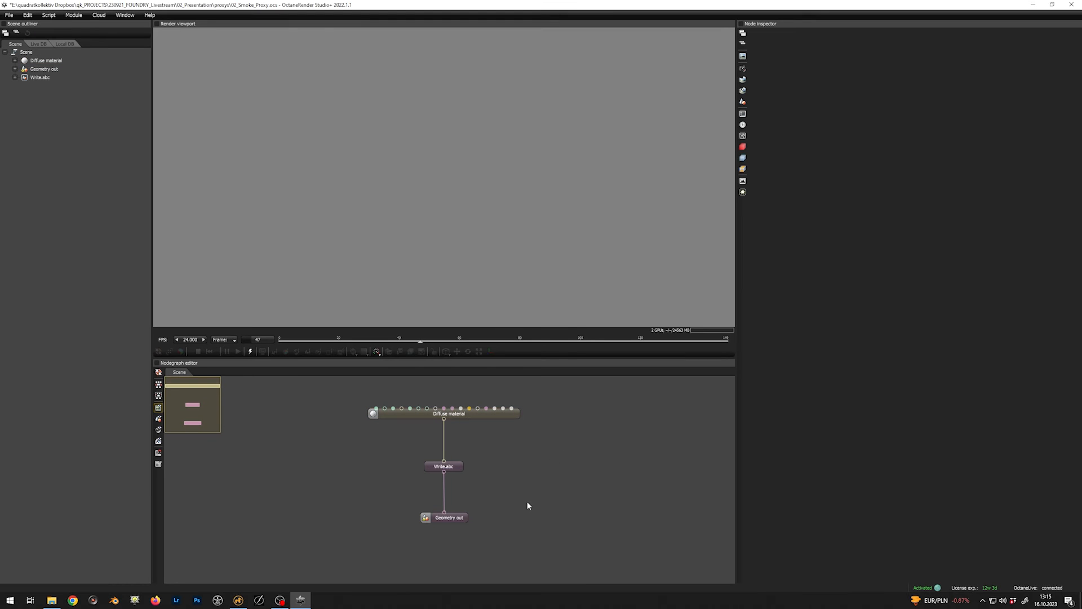
Add a Render target node, connect Write.abc to its geometry input, and start rendering it
{"action": "right_click", "coordinate": [526, 502]}
{"action": "left_click", "coordinate": [547, 455]}
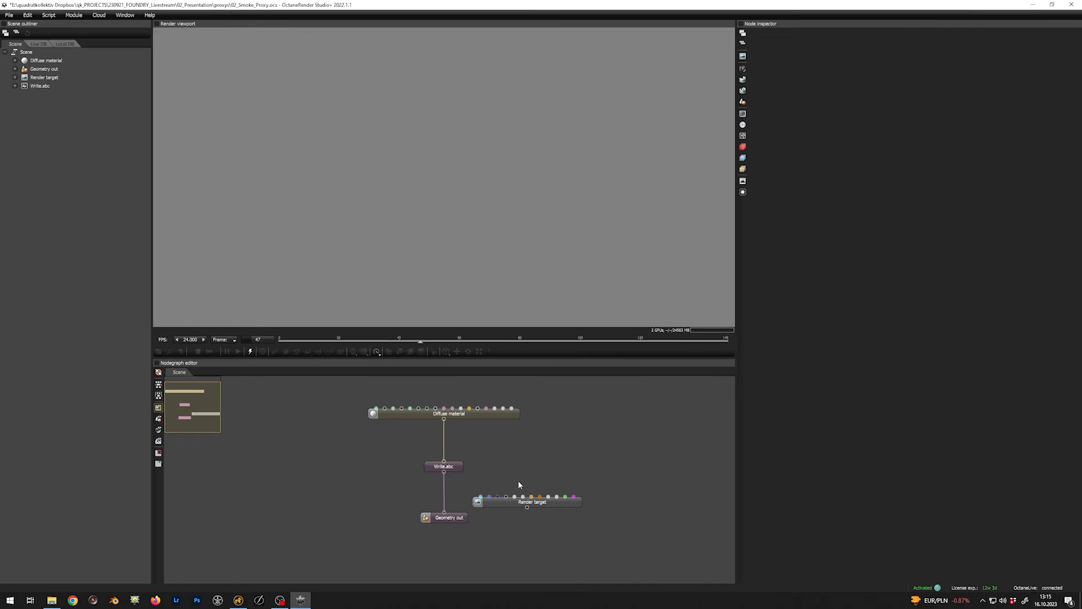
{"action": "left_click_drag", "start_coordinate": [444, 470], "coordinate": [506, 496]}
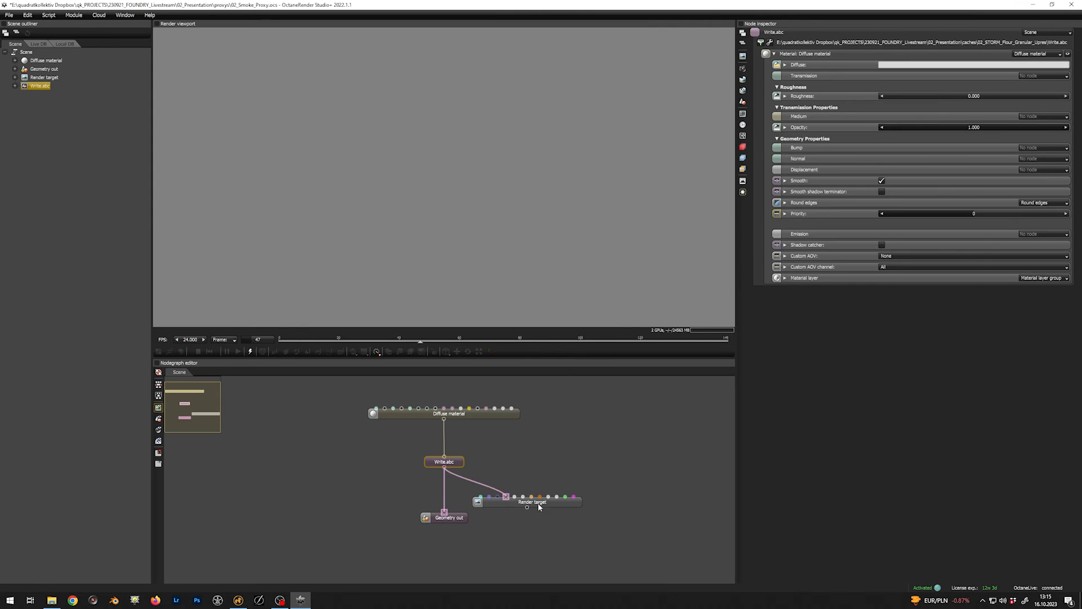
{"action": "left_click", "coordinate": [538, 502]}
Inspect the rendered flour particles from several camera views and at frames 39 and 22, and stop the render
{"action": "scroll", "coordinate": [563, 250], "scroll_direction": "down", "scroll_amount": 12}
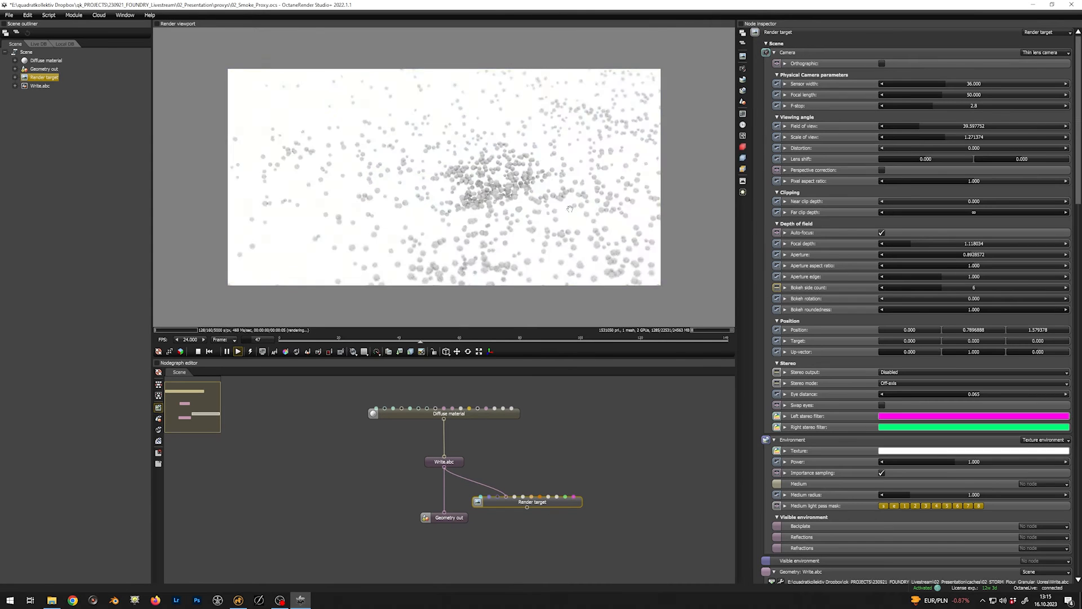
{"action": "scroll", "coordinate": [564, 219], "scroll_direction": "down", "scroll_amount": 6}
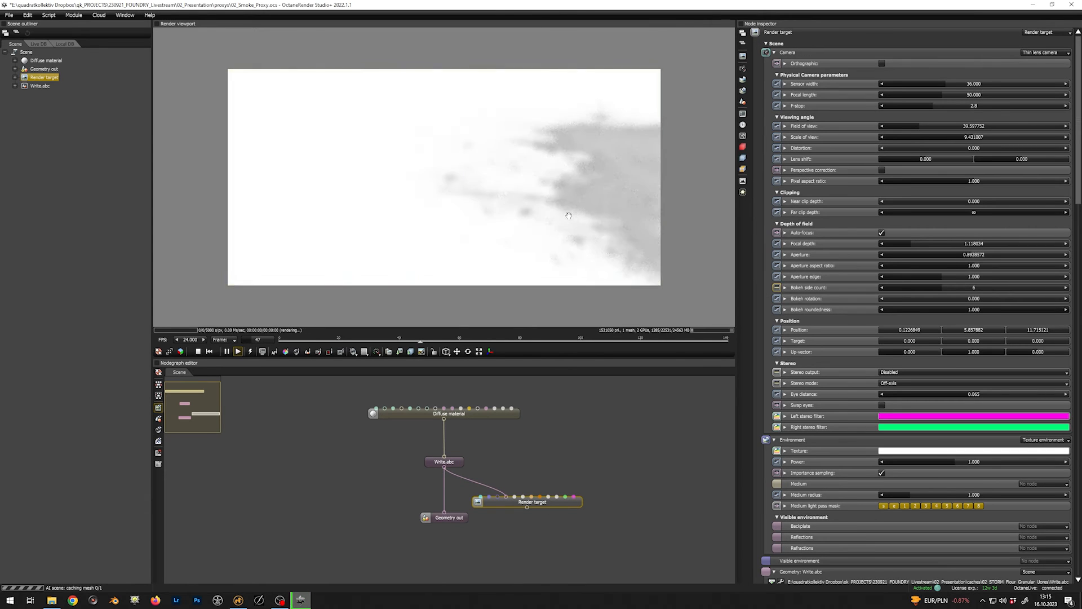
{"action": "left_click_drag", "start_coordinate": [586, 221], "coordinate": [571, 221]}
{"action": "right_click_drag", "start_coordinate": [571, 221], "coordinate": [426, 185]}
{"action": "scroll", "coordinate": [426, 184], "scroll_direction": "down", "scroll_amount": 3}
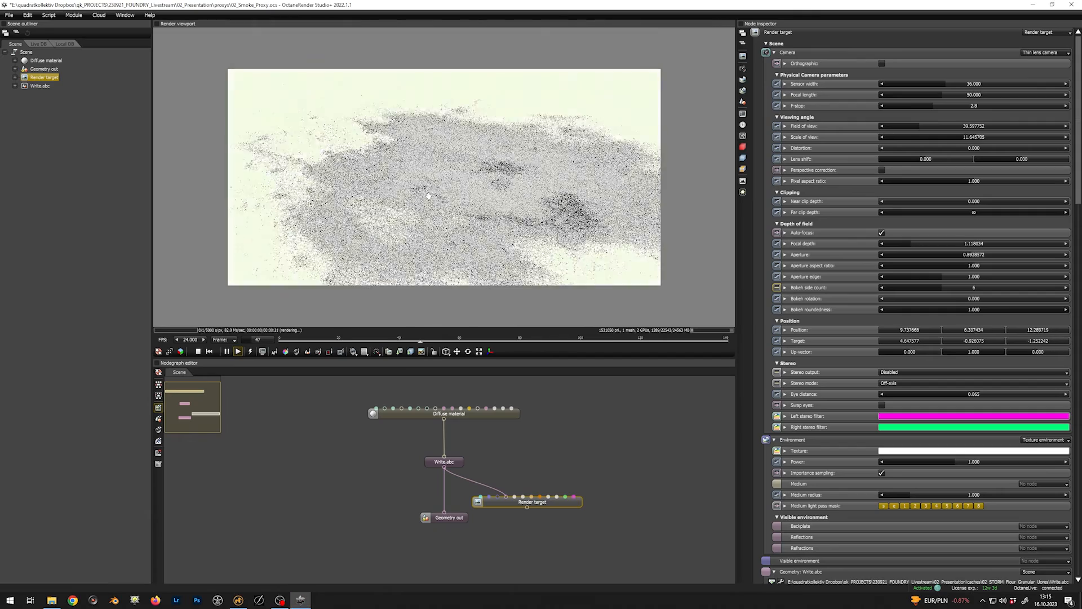
{"action": "left_click", "coordinate": [369, 342]}
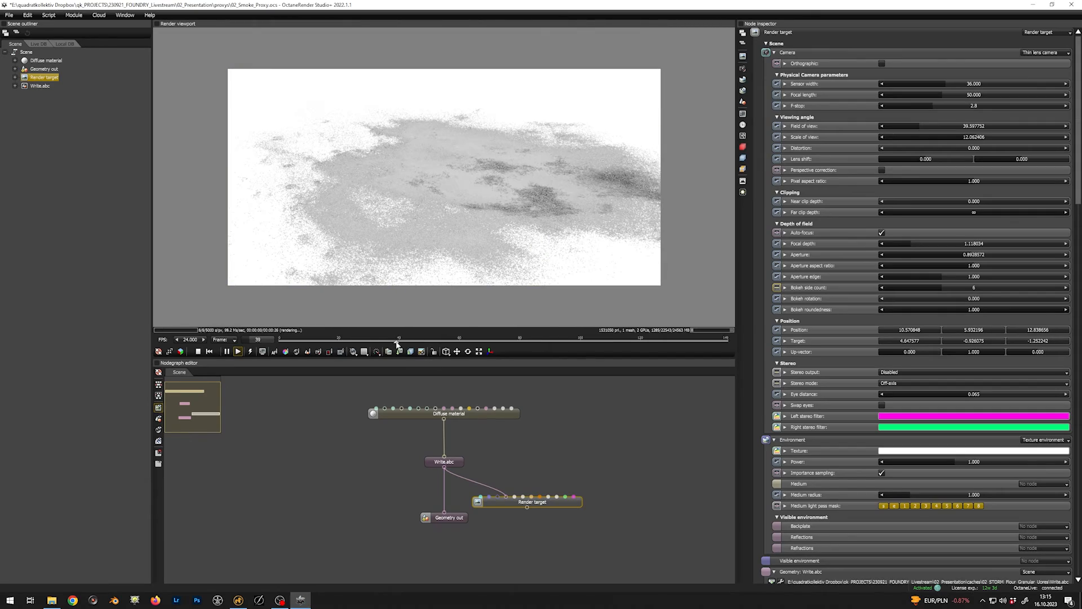
{"action": "left_click", "coordinate": [344, 342]}
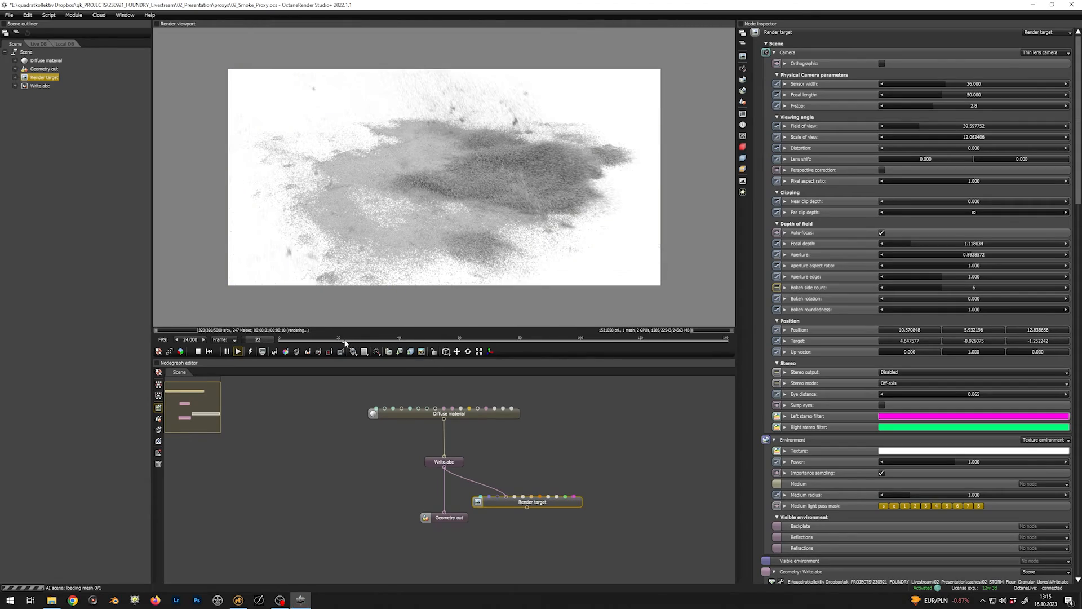
{"action": "left_click_drag", "start_coordinate": [466, 177], "coordinate": [467, 186]}
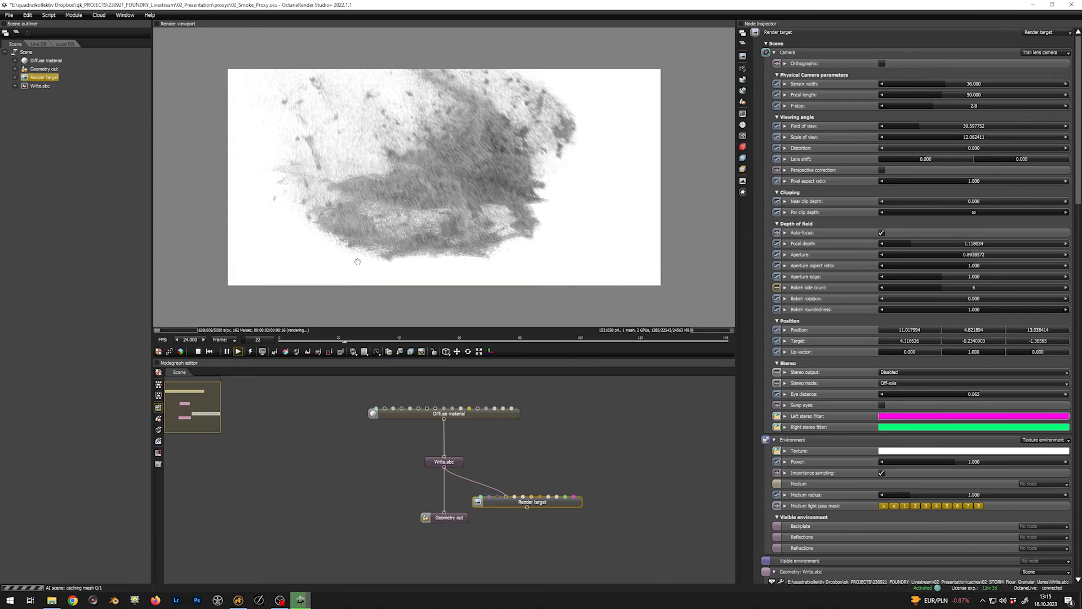
{"action": "left_click", "coordinate": [198, 351]}
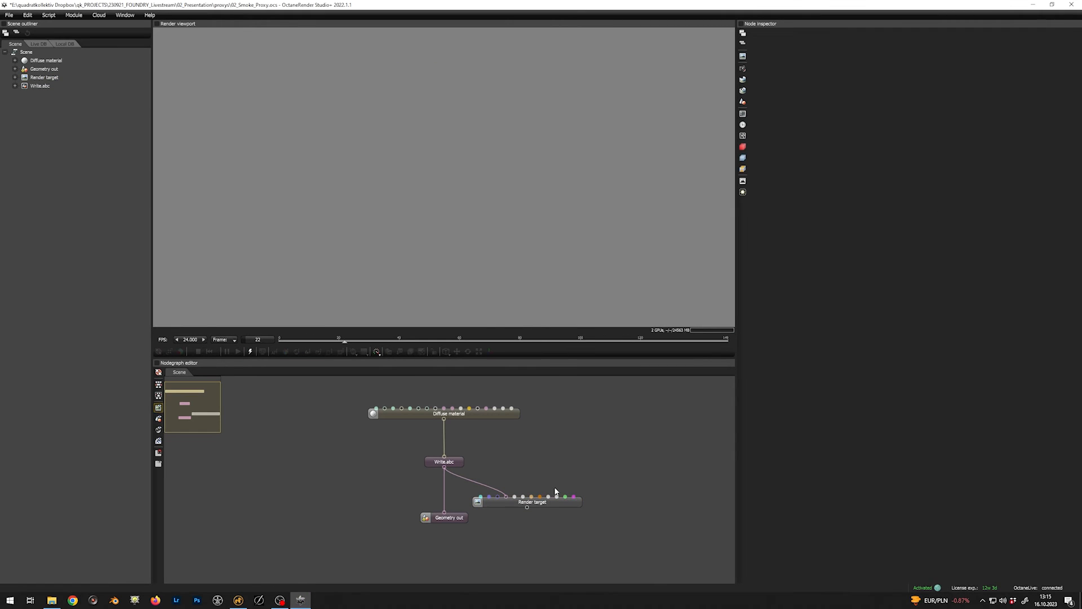
Delete the Render target node and save the scene over 01_Highres_Particles_Proxy.ocs in the proxys folder
{"action": "key", "text": "Delete"}
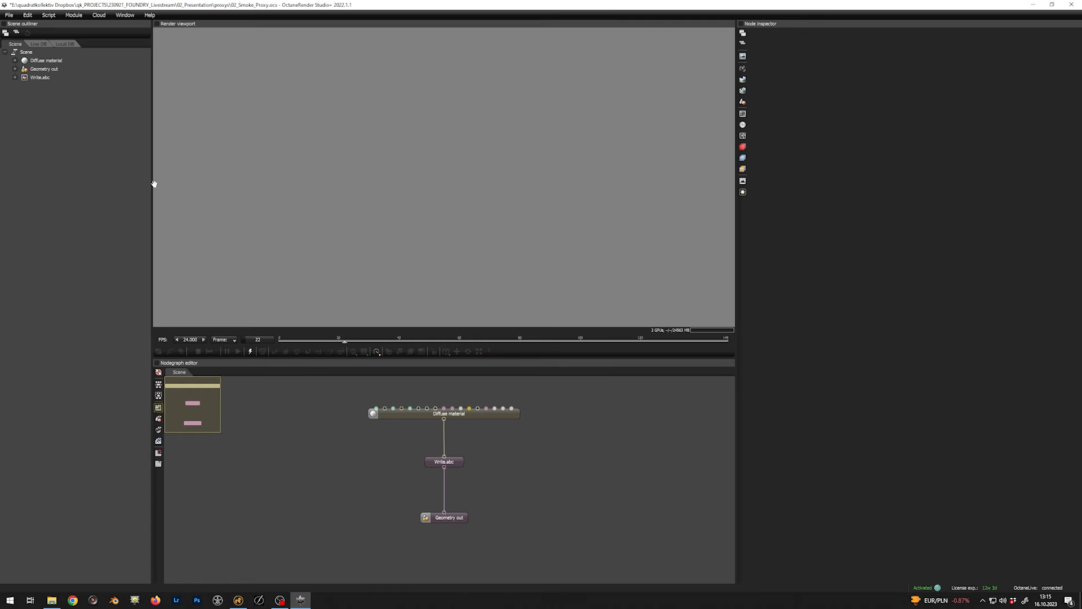
{"action": "left_click", "coordinate": [9, 15]}
{"action": "left_click", "coordinate": [17, 51]}
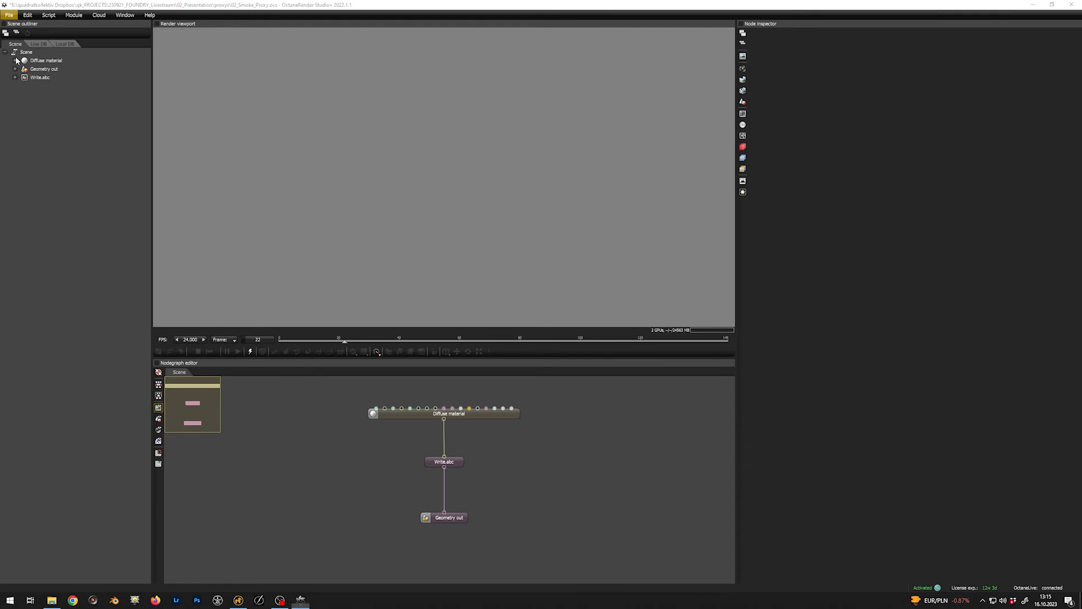
{"action": "left_click", "coordinate": [395, 228]}
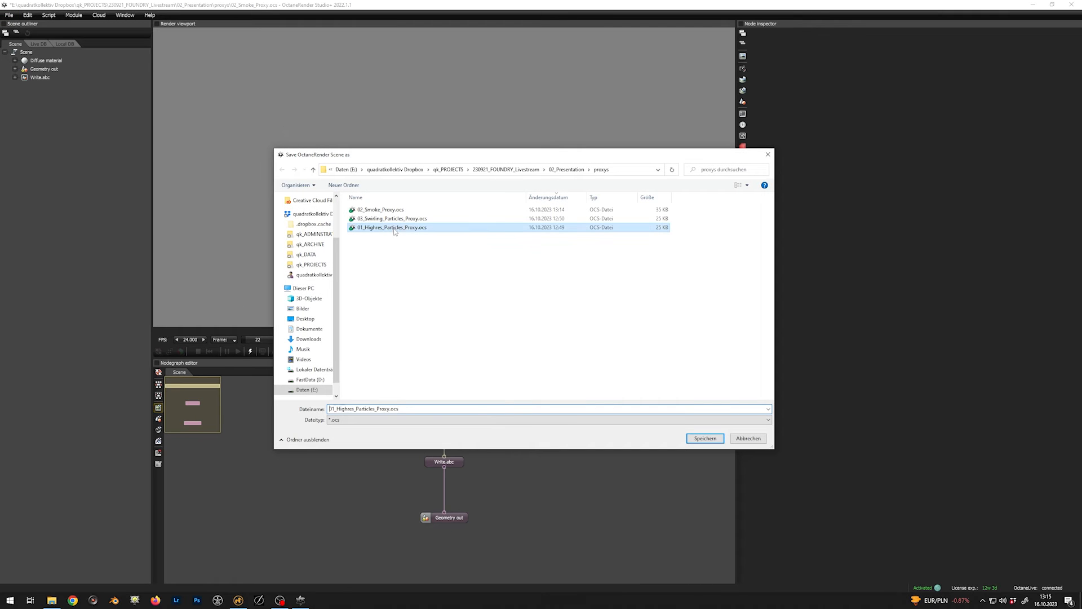
{"action": "left_click", "coordinate": [698, 438]}
{"action": "left_click", "coordinate": [562, 301]}
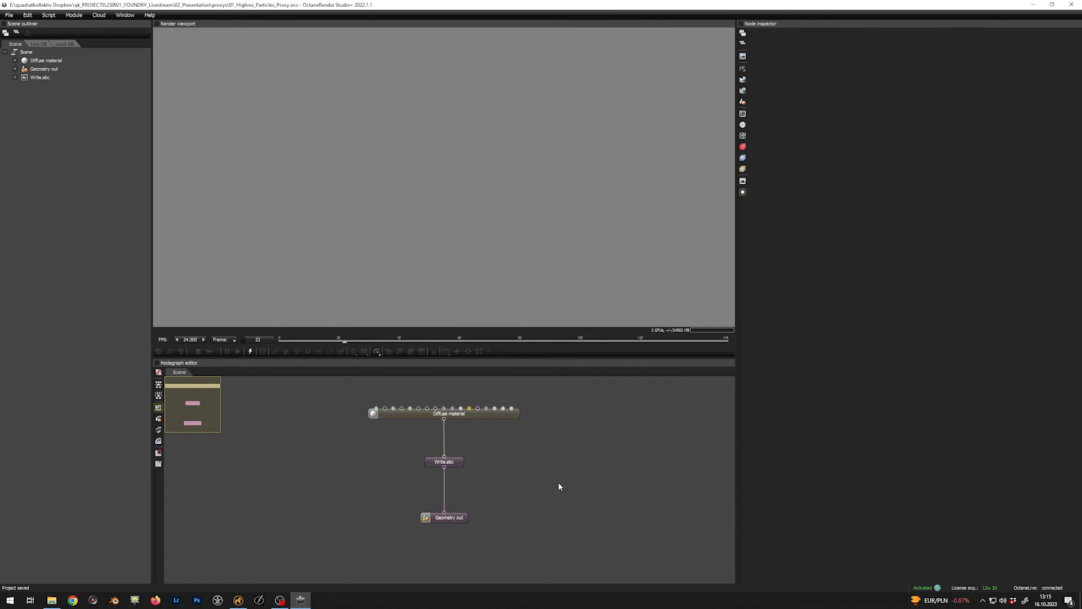
Delete the Write.abc node and import the Alembic cache from the 04_STORM_Flour_Smoke_Particles caches folder instead
{"action": "left_click", "coordinate": [463, 467]}
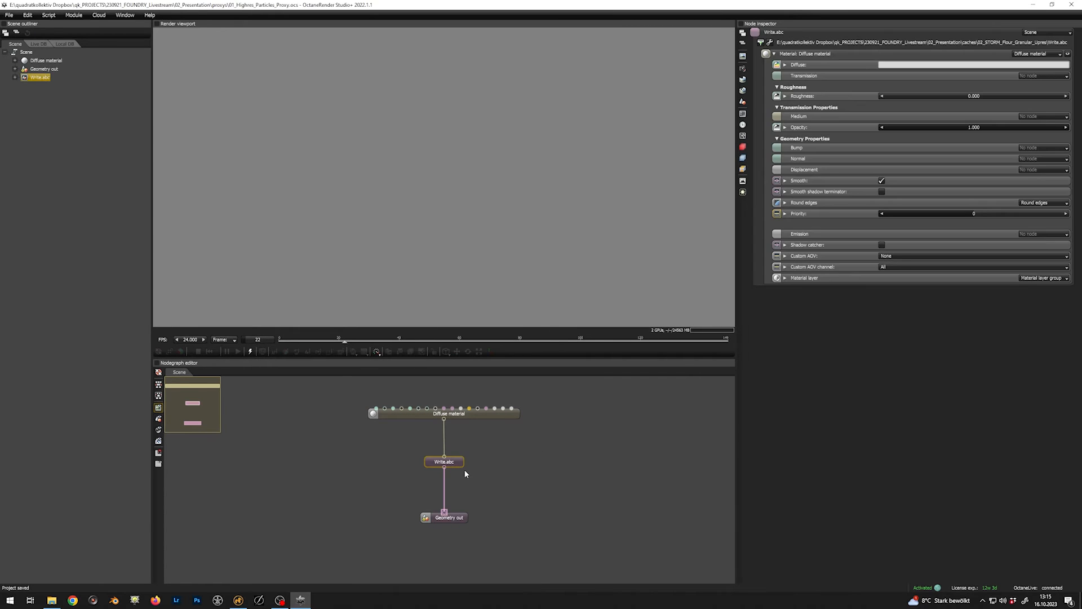
{"action": "key", "text": "Delete"}
{"action": "right_click", "coordinate": [481, 472]}
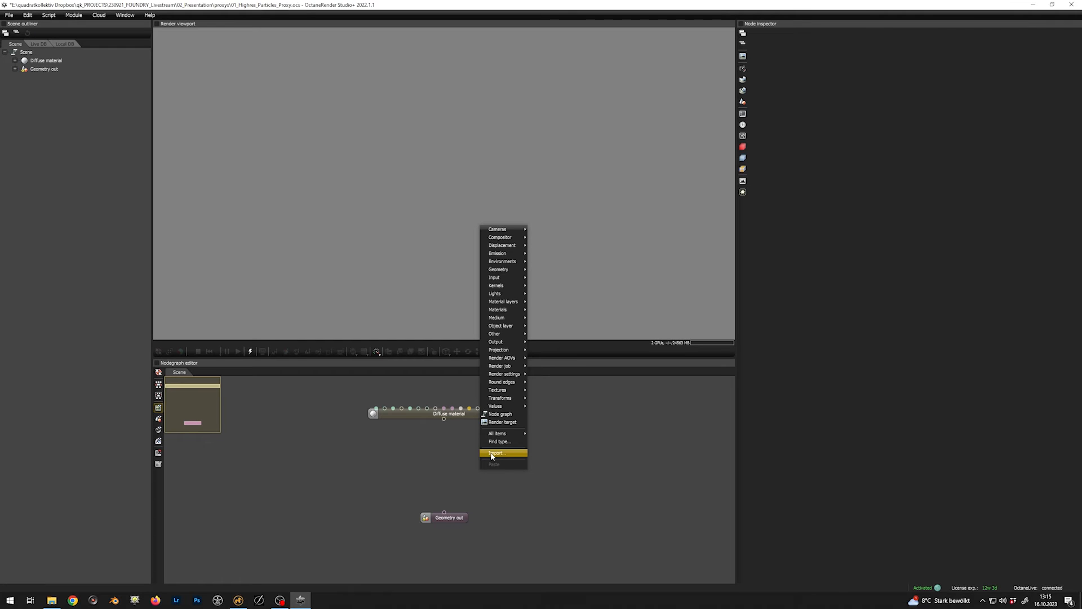
{"action": "left_click", "coordinate": [490, 452]}
{"action": "left_click", "coordinate": [504, 175]}
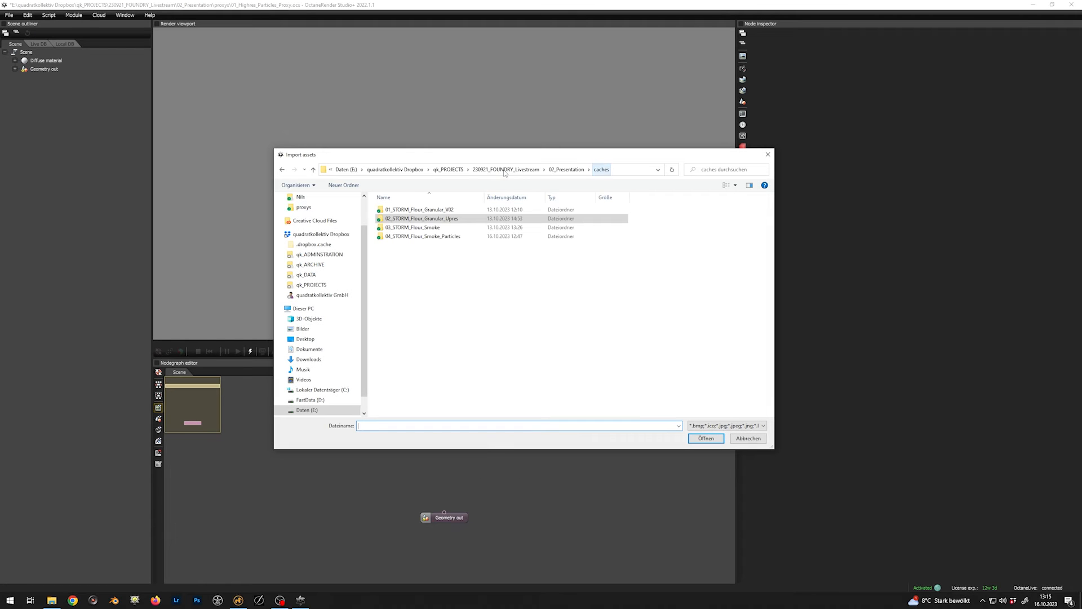
{"action": "left_click", "coordinate": [426, 237]}
{"action": "double_click", "coordinate": [426, 238]}
{"action": "left_click", "coordinate": [405, 210]}
{"action": "left_click", "coordinate": [706, 438]}
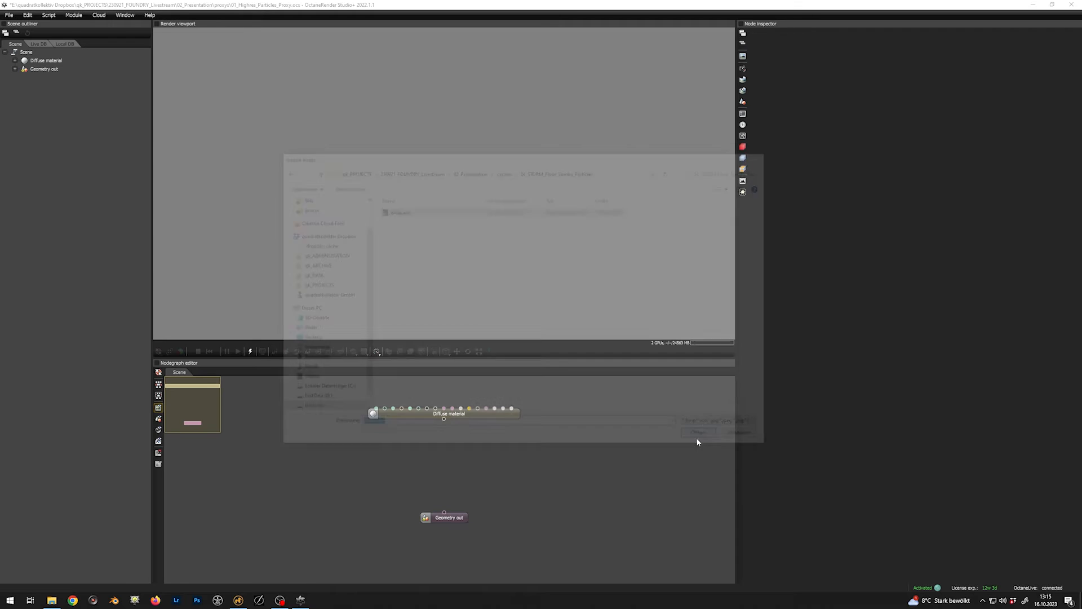
Place the imported Write.abc between the Diffuse material and Geometry out nodes and connect it to both
{"action": "left_click_drag", "start_coordinate": [490, 470], "coordinate": [453, 464]}
{"action": "left_click_drag", "start_coordinate": [444, 418], "coordinate": [443, 514]}
{"action": "left_click", "coordinate": [528, 487]}
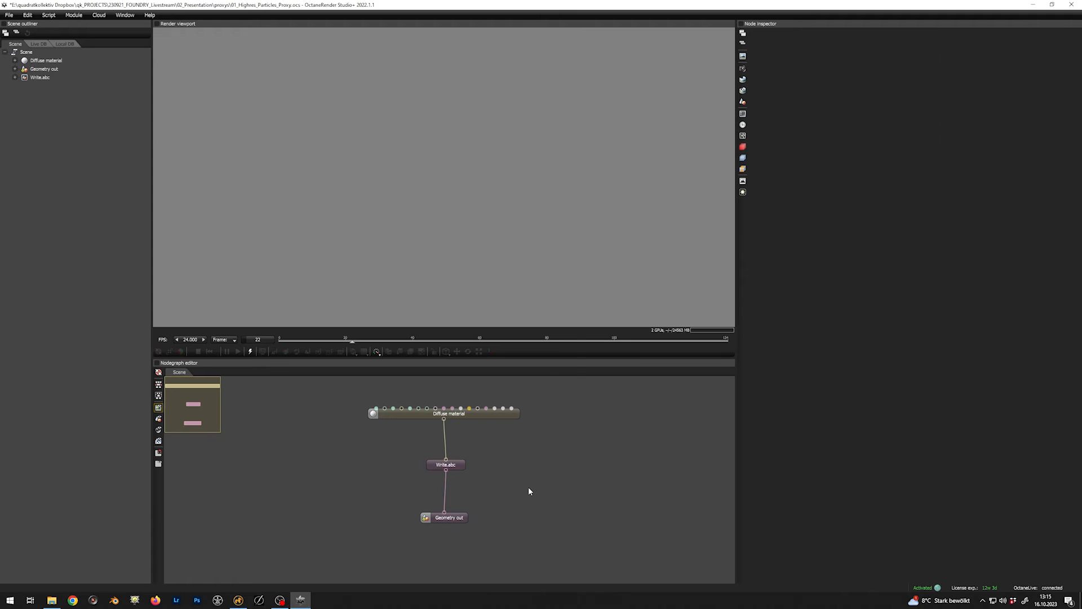
Add a Render target node, connect Write.abc to its geometry input, and start rendering it
{"action": "right_click", "coordinate": [528, 487]}
{"action": "left_click", "coordinate": [545, 442]}
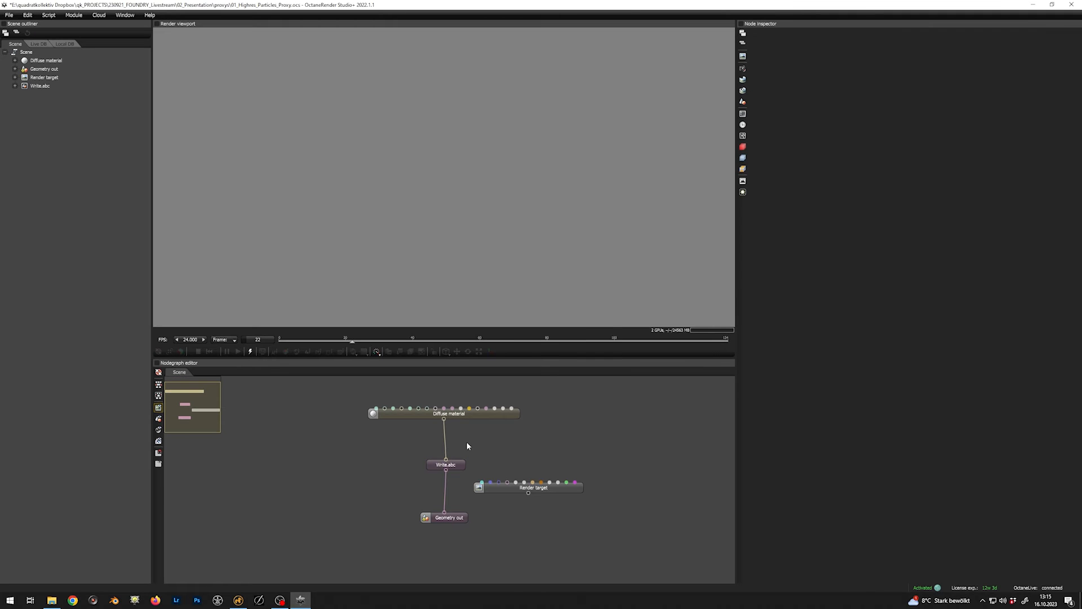
{"action": "left_click_drag", "start_coordinate": [469, 480], "coordinate": [511, 504]}
{"action": "left_click", "coordinate": [499, 489]}
Inspect the rendered swirling particles from several camera views and at another frame, and stop the render
{"action": "mouse_move", "coordinate": [502, 232]}
{"action": "left_mouse_down"}
{"action": "mouse_move", "coordinate": [509, 222]}
{"action": "mouse_move", "coordinate": [495, 225]}
{"action": "left_mouse_up"}
{"action": "right_click_drag", "start_coordinate": [562, 211], "coordinate": [449, 222]}
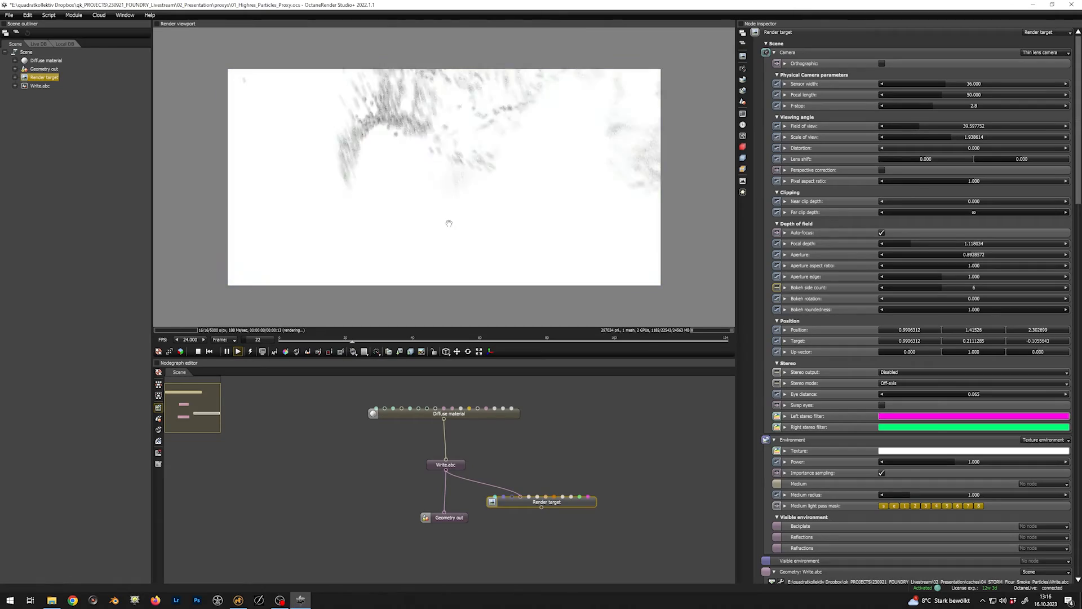
{"action": "scroll", "coordinate": [462, 216], "scroll_direction": "down", "scroll_amount": 6}
{"action": "right_click_drag", "start_coordinate": [587, 187], "coordinate": [523, 329]}
{"action": "left_click_drag", "start_coordinate": [510, 265], "coordinate": [398, 261]}
{"action": "right_click_drag", "start_coordinate": [413, 193], "coordinate": [490, 229]}
{"action": "left_click", "coordinate": [368, 341]}
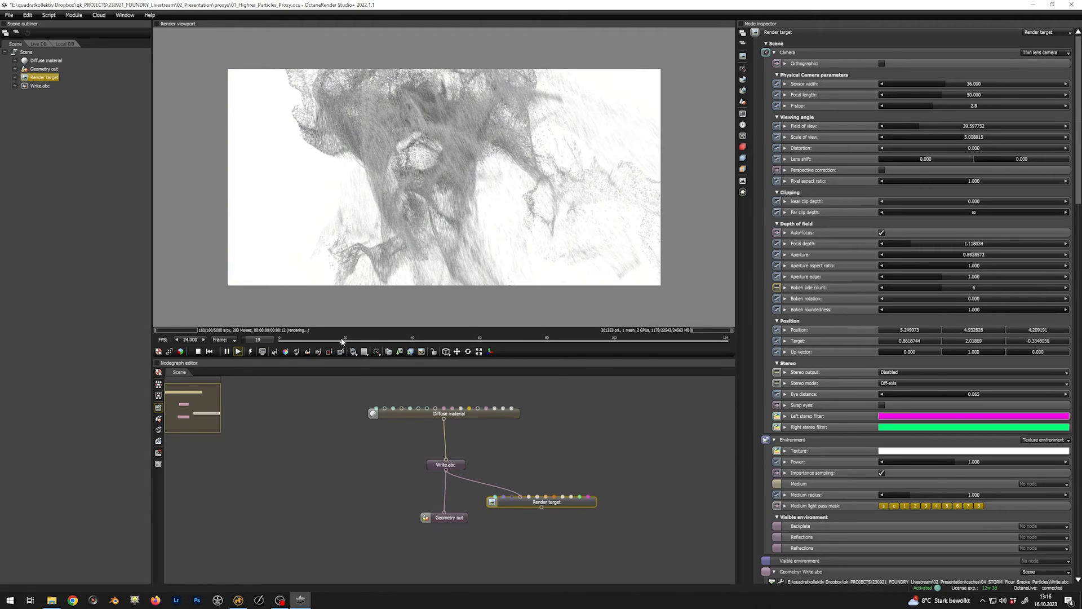
{"action": "left_click", "coordinate": [197, 351]}
Delete the Render target node and save the scene over 03_Swirling_Particles_Proxy.ocs in the proxys folder
{"action": "left_click", "coordinate": [516, 505]}
{"action": "key", "text": "Delete"}
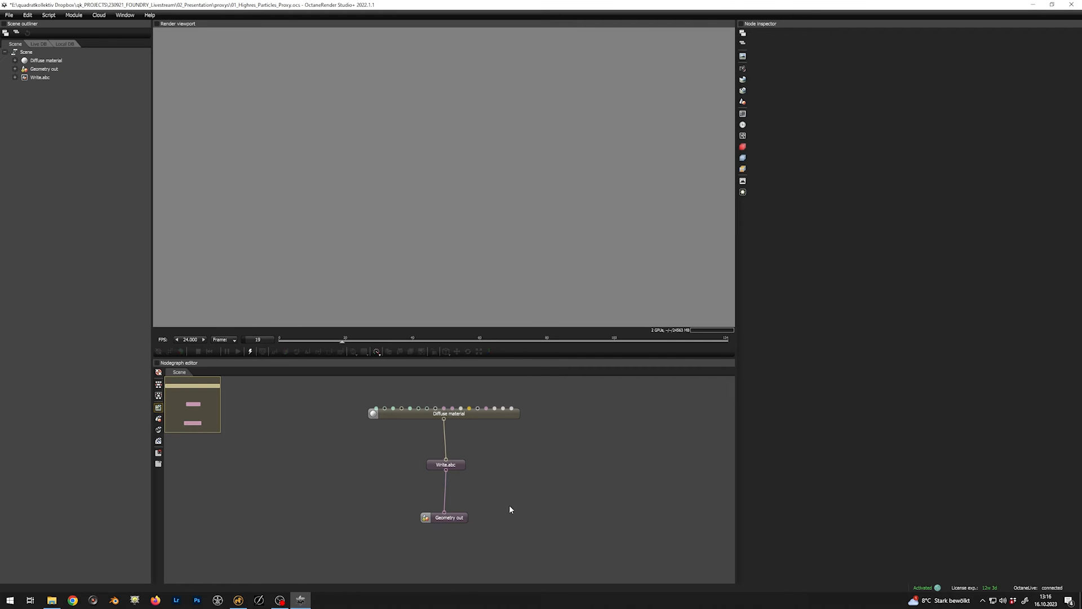
{"action": "left_click", "coordinate": [9, 16]}
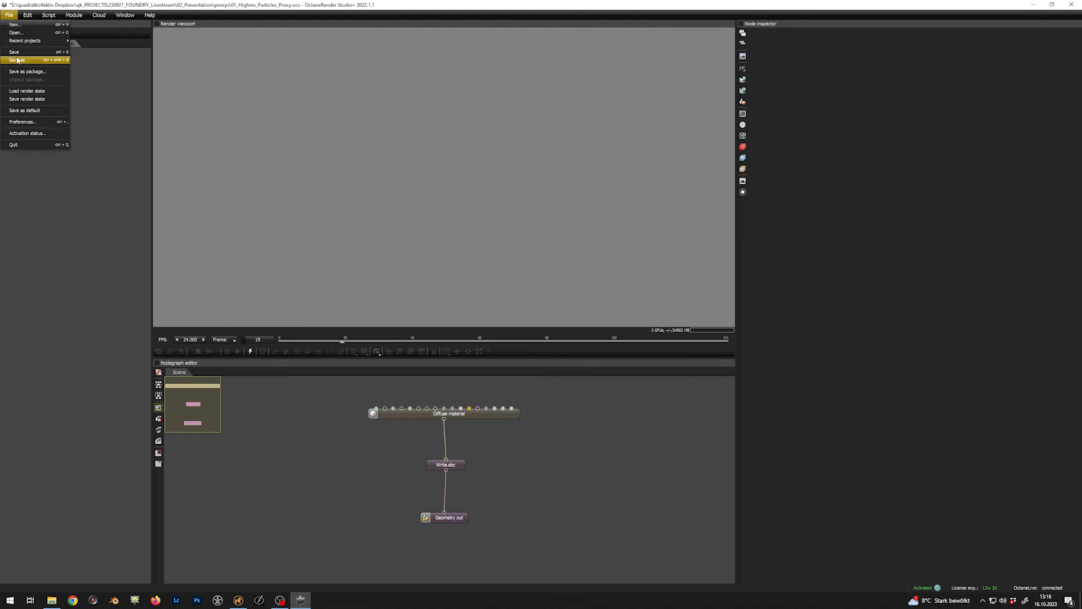
{"action": "left_click", "coordinate": [22, 65]}
{"action": "left_click", "coordinate": [393, 227]}
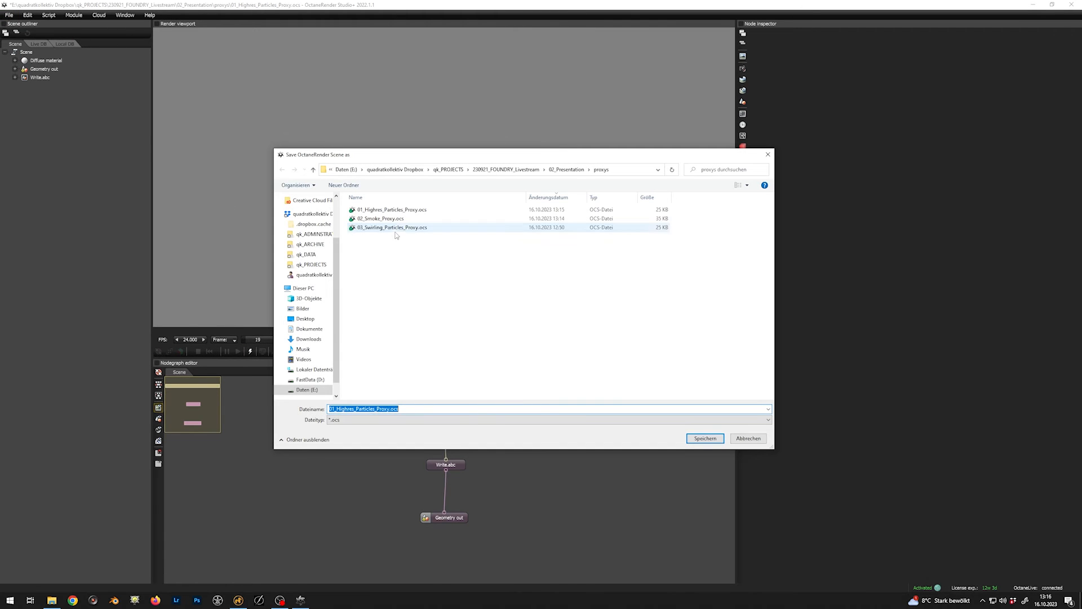
{"action": "left_click", "coordinate": [704, 439]}
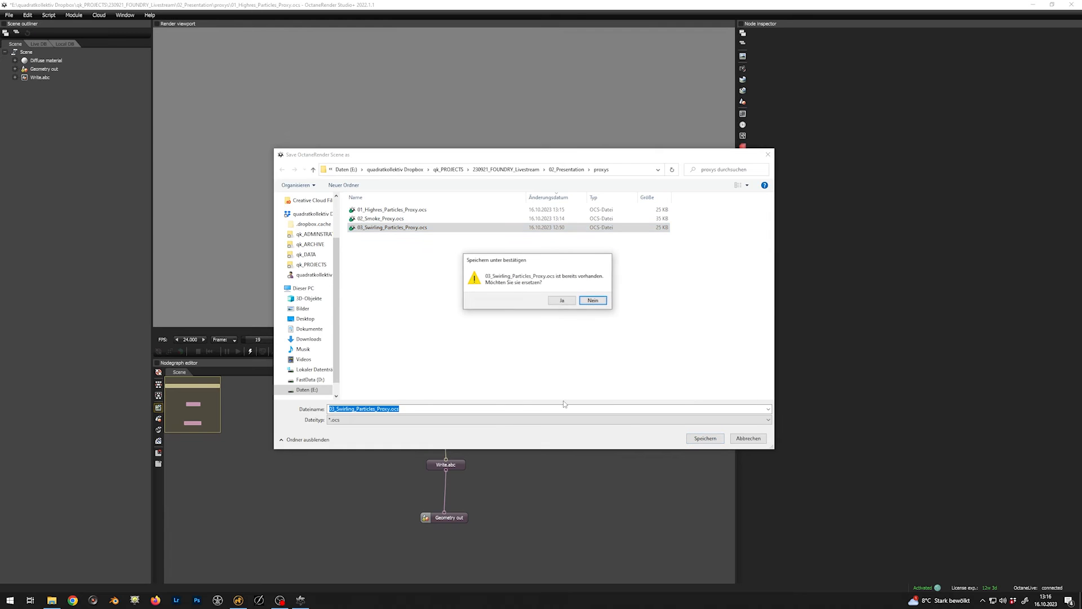
{"action": "left_click", "coordinate": [562, 300]}
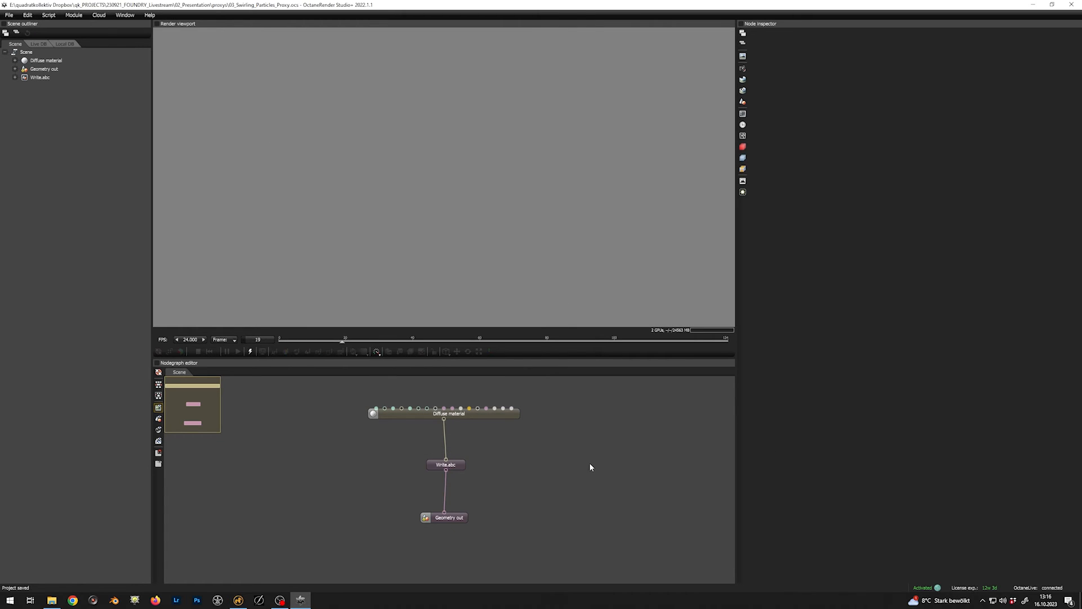
Switch to Modo and add a VDBVoxel item to the scene
{"action": "left_click", "coordinate": [238, 599]}
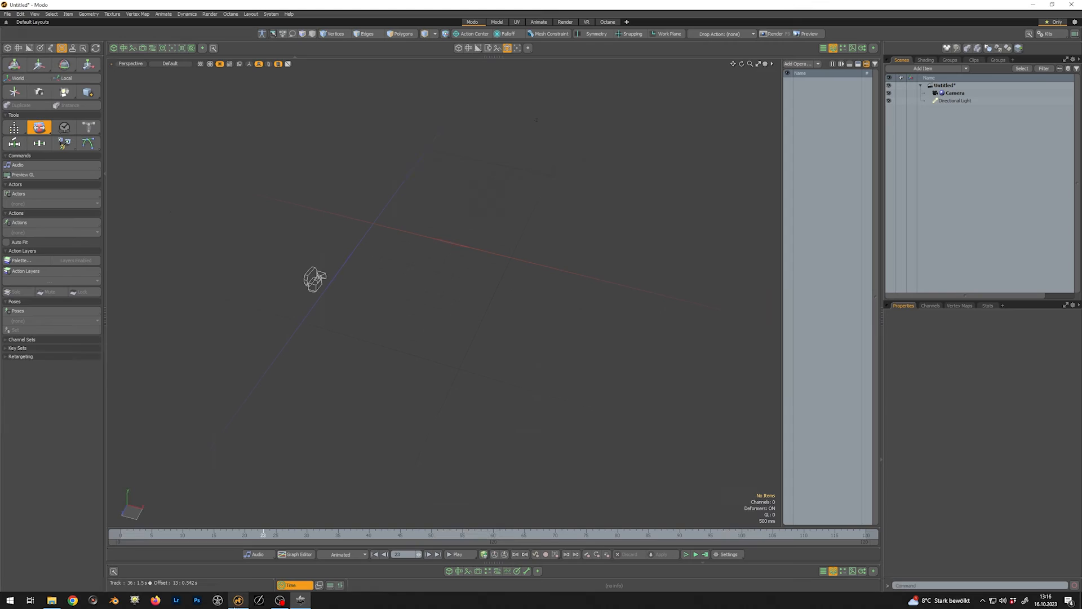
{"action": "left_click_drag", "start_coordinate": [429, 450], "coordinate": [563, 427], "text": "alt"}
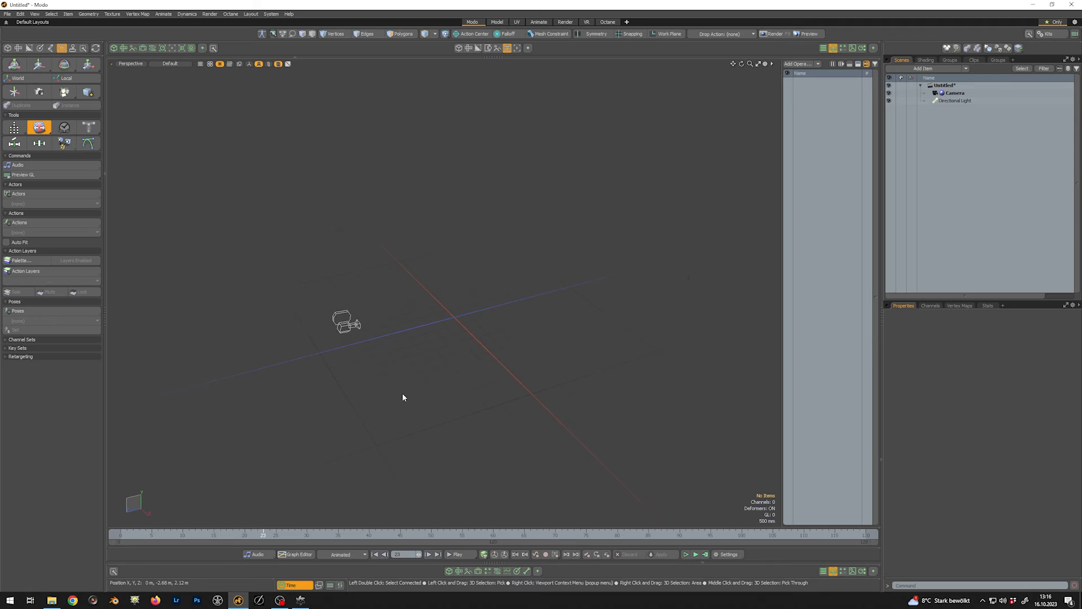
{"action": "left_click", "coordinate": [923, 69]}
{"action": "type", "text": "vdb"}
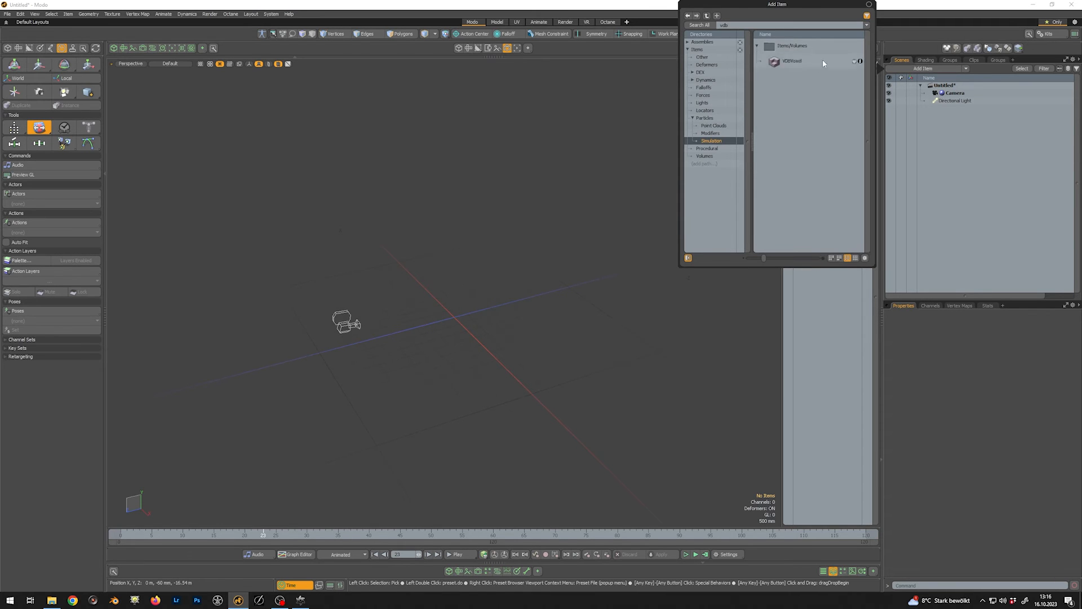
{"action": "double_click", "coordinate": [823, 60]}
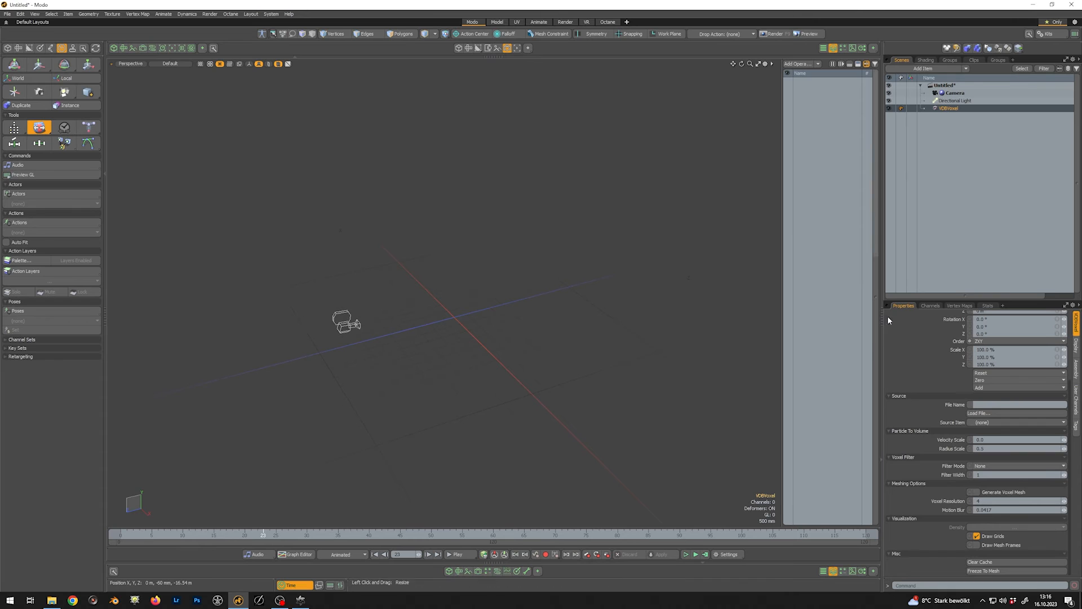
Load Write.0000.vdb from the 03_STORM_Flour_Smoke folder into the VDBVoxel item and enable Generate Voxel Mesh
{"action": "left_click", "coordinate": [985, 414]}
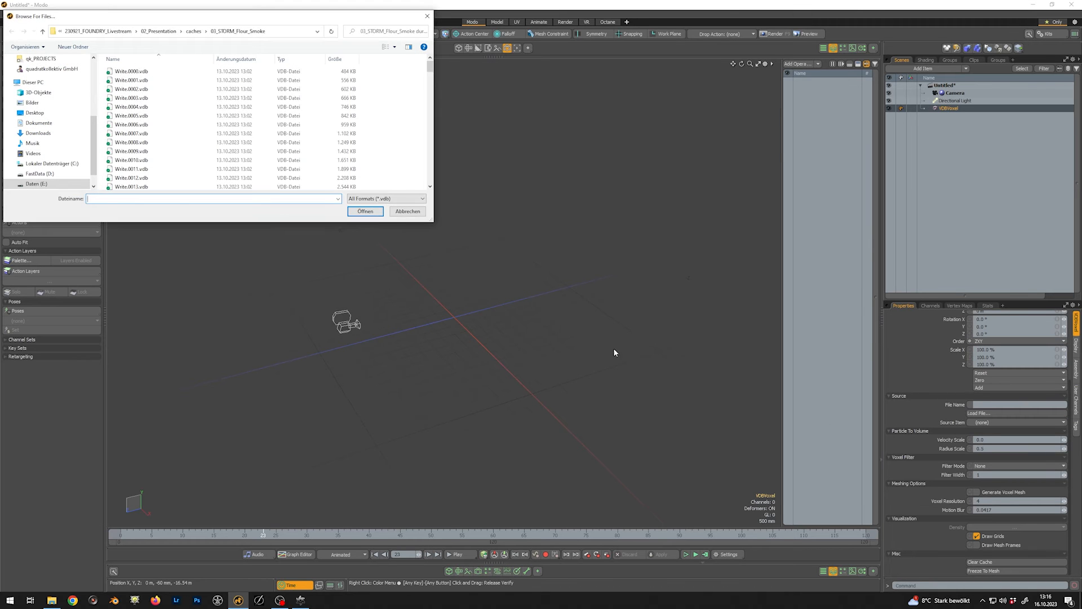
{"action": "left_click", "coordinate": [169, 72]}
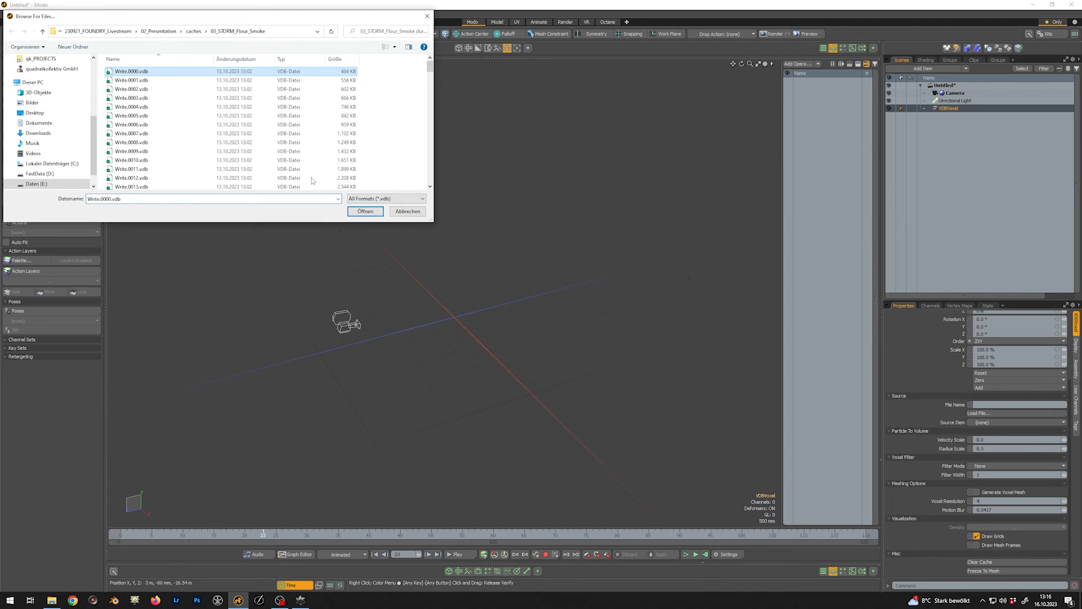
{"action": "left_click", "coordinate": [367, 212]}
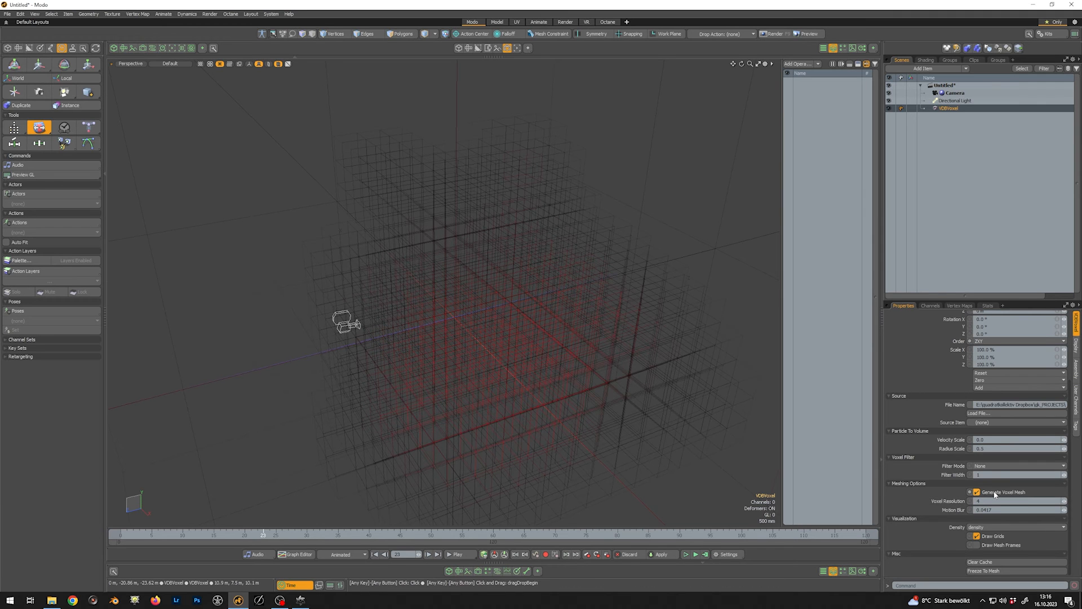
Examine the smoke voxel mesh at frame 20 and advance the timeline to frame 22
{"action": "left_click_drag", "start_coordinate": [462, 344], "coordinate": [567, 366], "text": "alt"}
{"action": "left_click_drag", "start_coordinate": [258, 536], "coordinate": [244, 536]}
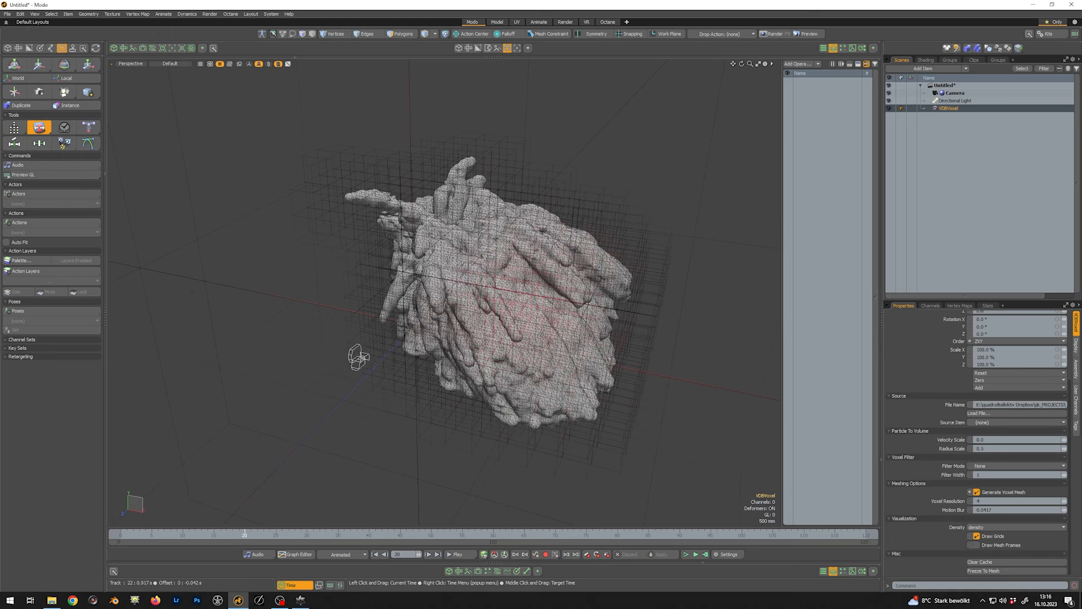
{"action": "left_click_drag", "start_coordinate": [485, 350], "coordinate": [559, 377], "text": "alt"}
{"action": "key", "text": "Right"}
{"action": "key", "text": "Right"}
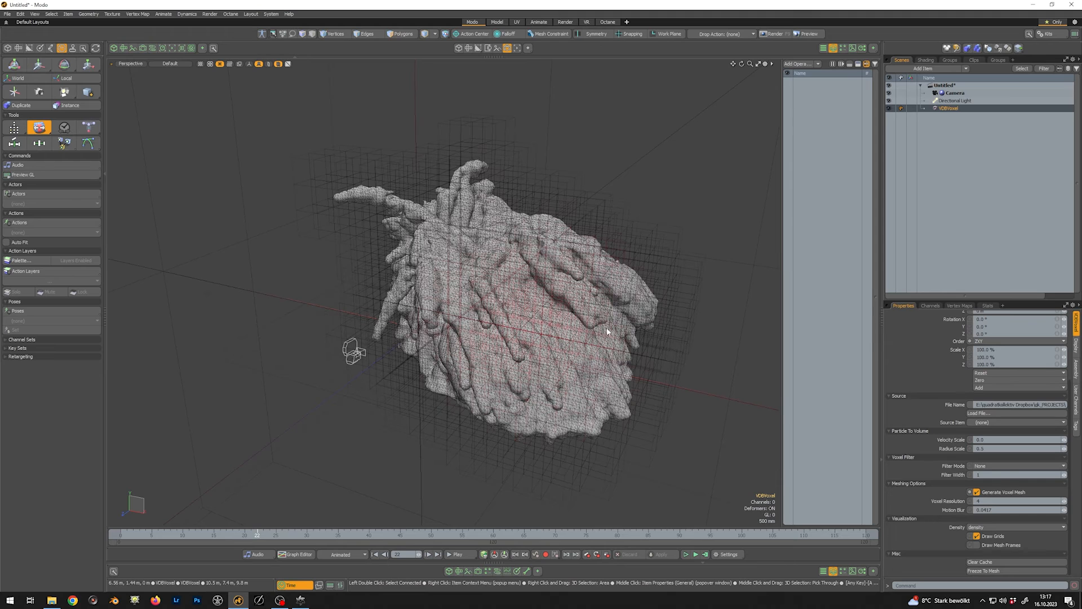
Create a new mesh item and add a Merge Meshes operation to it
{"action": "key", "text": "n"}
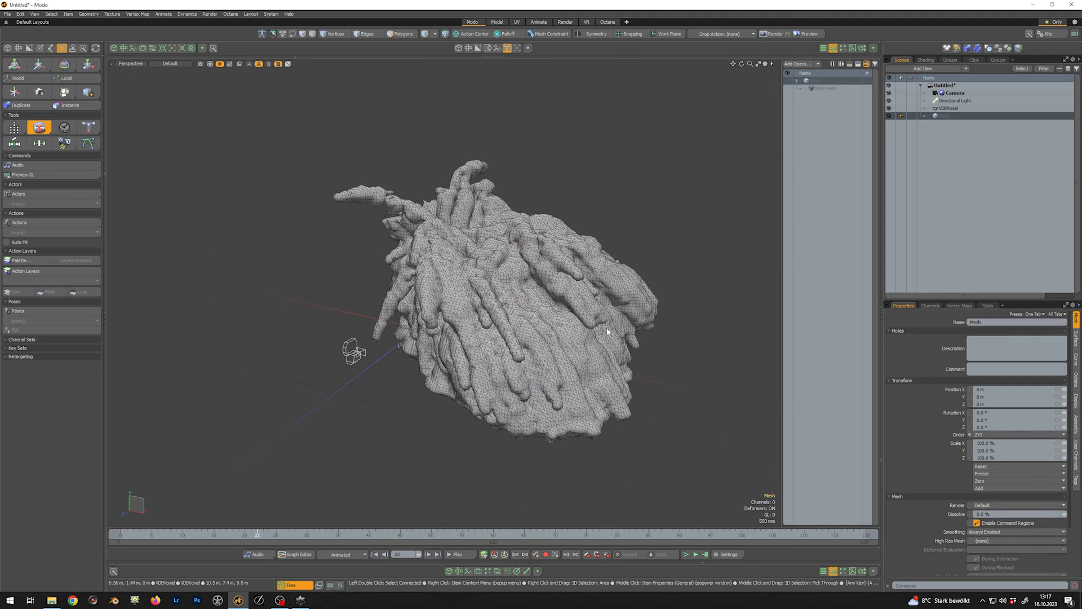
{"action": "left_click", "coordinate": [796, 64]}
{"action": "type", "text": "merge"}
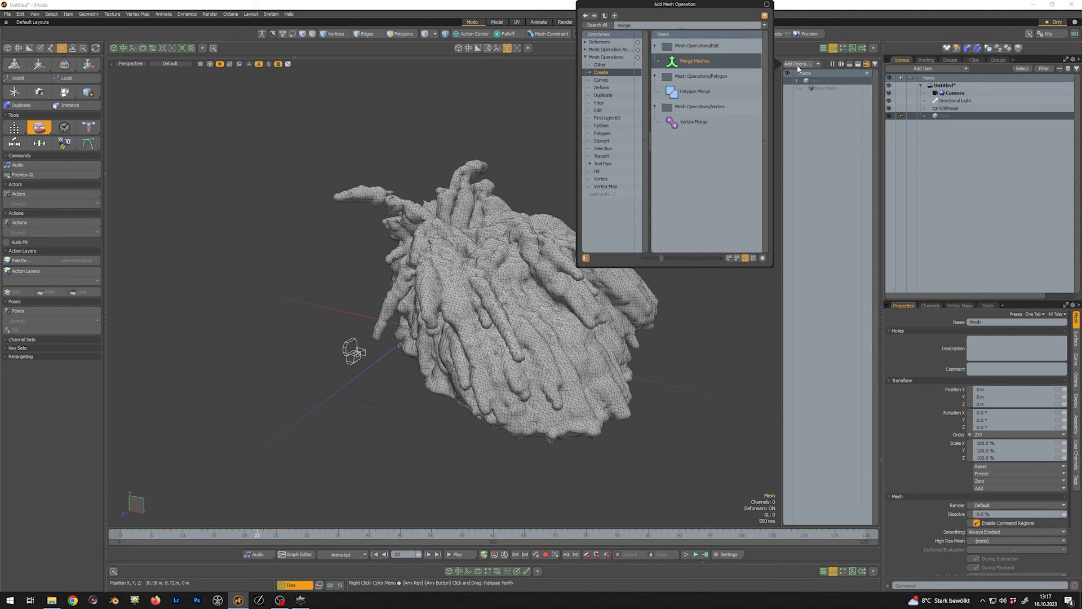
{"action": "key", "text": "Return"}
Add the existing VDBVoxel item as a source of the Merge Meshes operation
{"action": "left_click", "coordinate": [801, 88]}
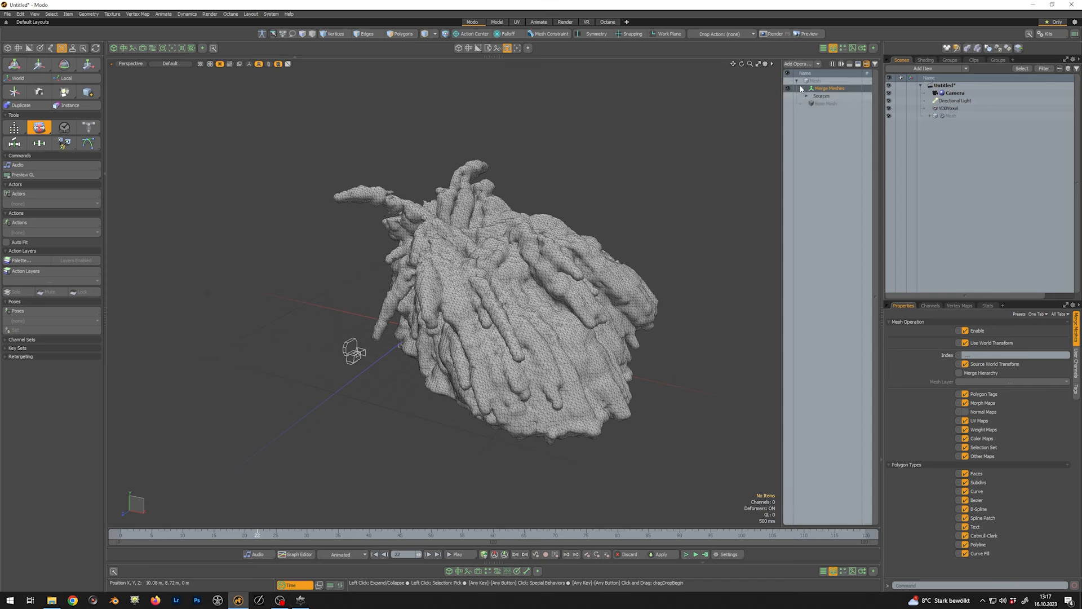
{"action": "left_click", "coordinate": [807, 97]}
{"action": "left_click", "coordinate": [829, 104]}
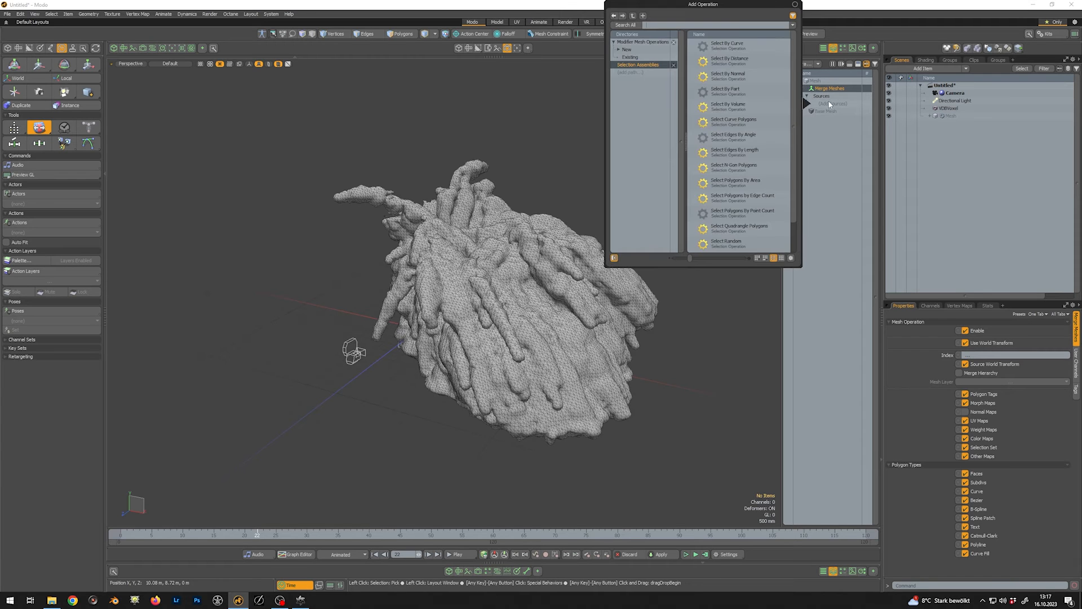
{"action": "type", "text": "vdb"}
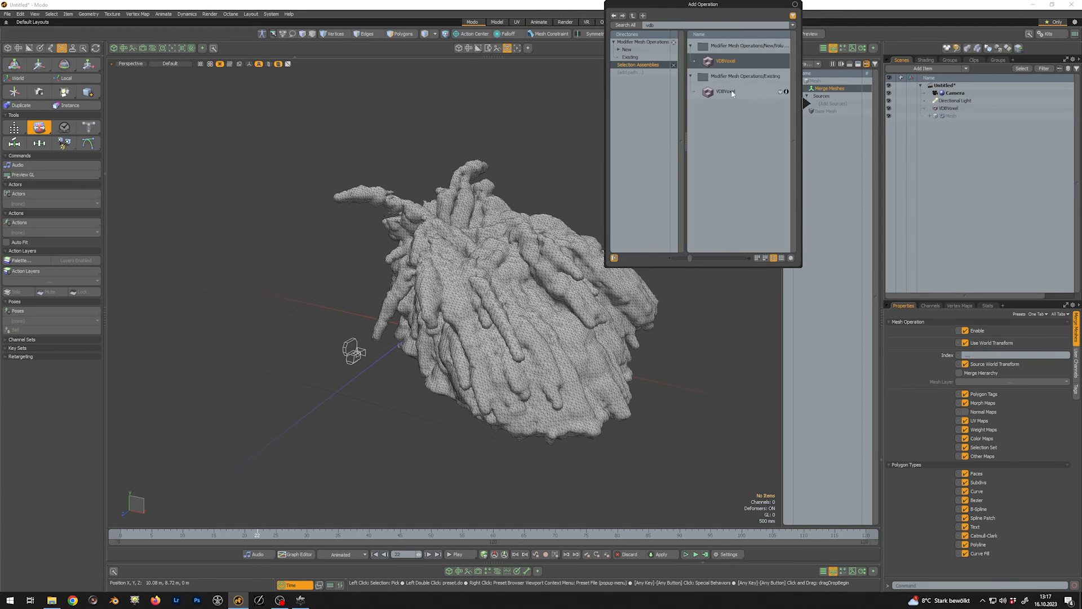
{"action": "double_click", "coordinate": [731, 92]}
Freeze the Merge Meshes operation into the mesh and delete the VDBVoxel item
{"action": "right_click", "coordinate": [795, 89]}
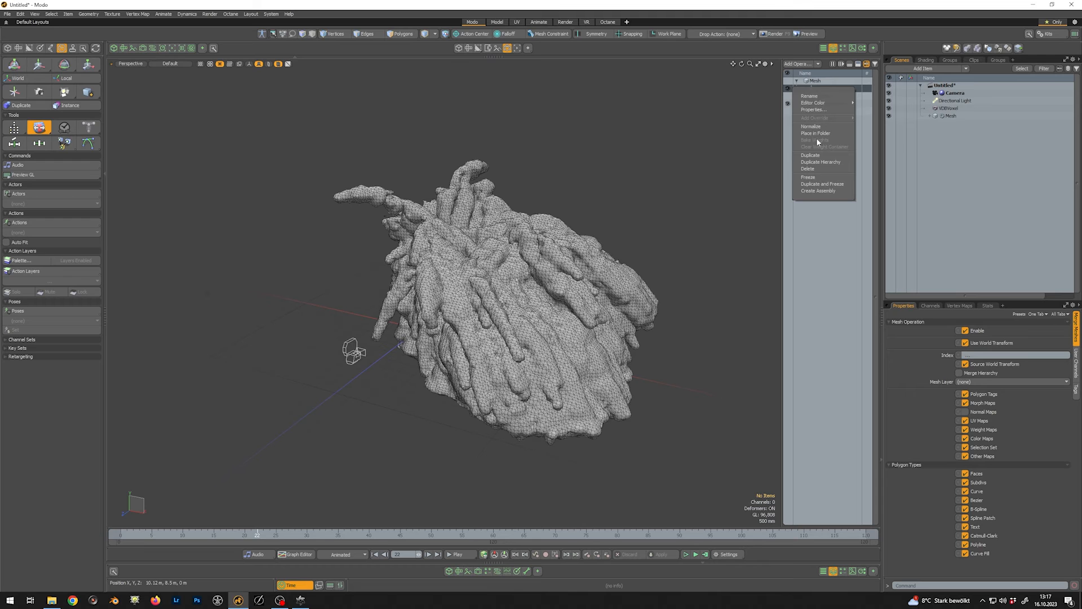
{"action": "left_click", "coordinate": [813, 177]}
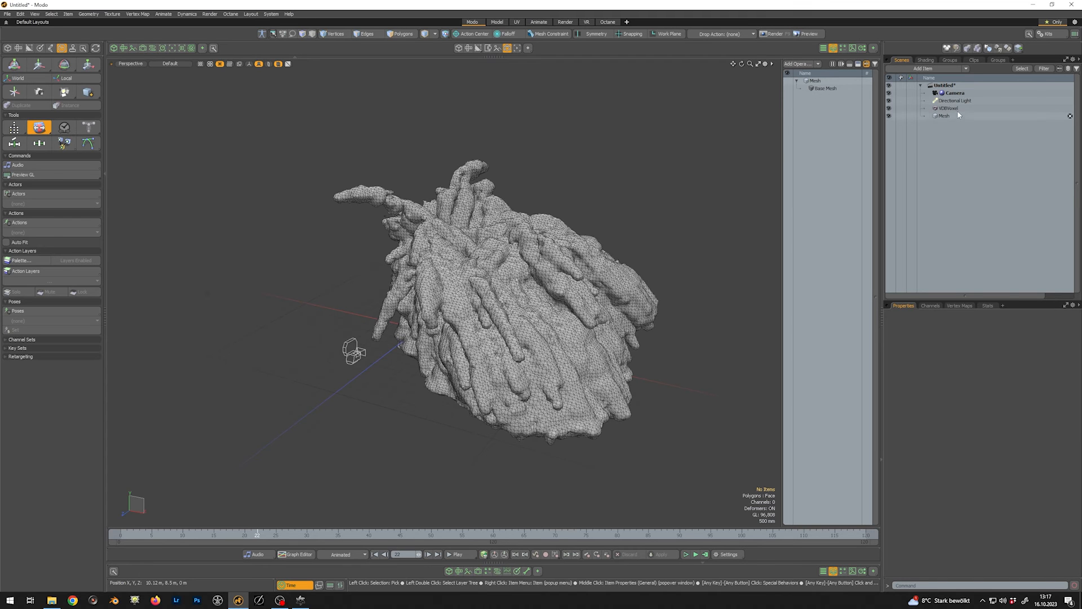
{"action": "left_click", "coordinate": [958, 110]}
{"action": "key", "text": "Delete"}
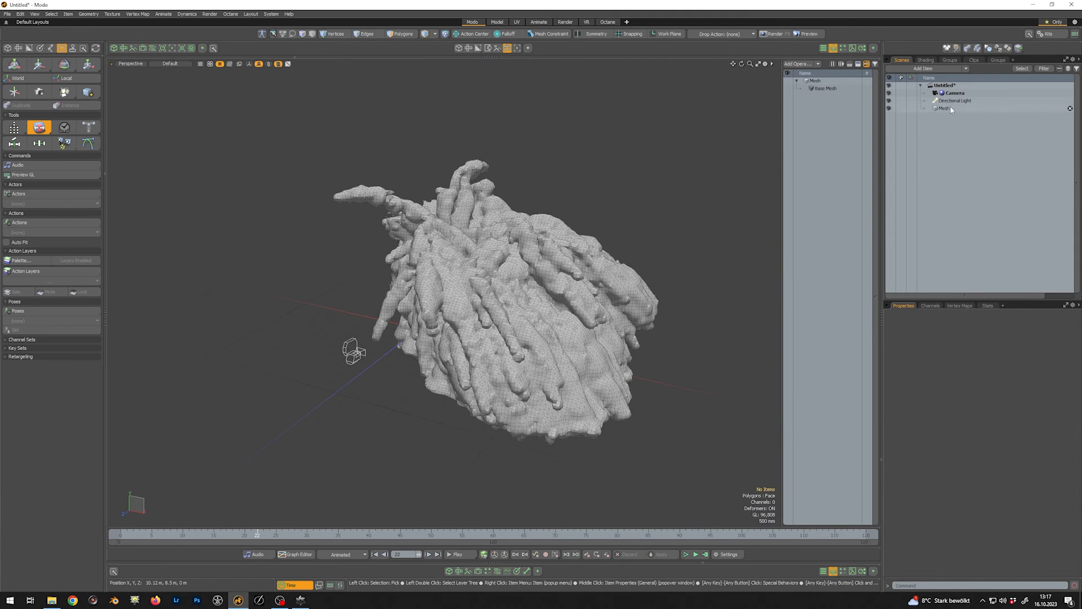
Rename the frozen smoke mesh item as Smoke_Proxy
{"action": "left_click", "coordinate": [949, 108]}
{"action": "double_click", "coordinate": [958, 109]}
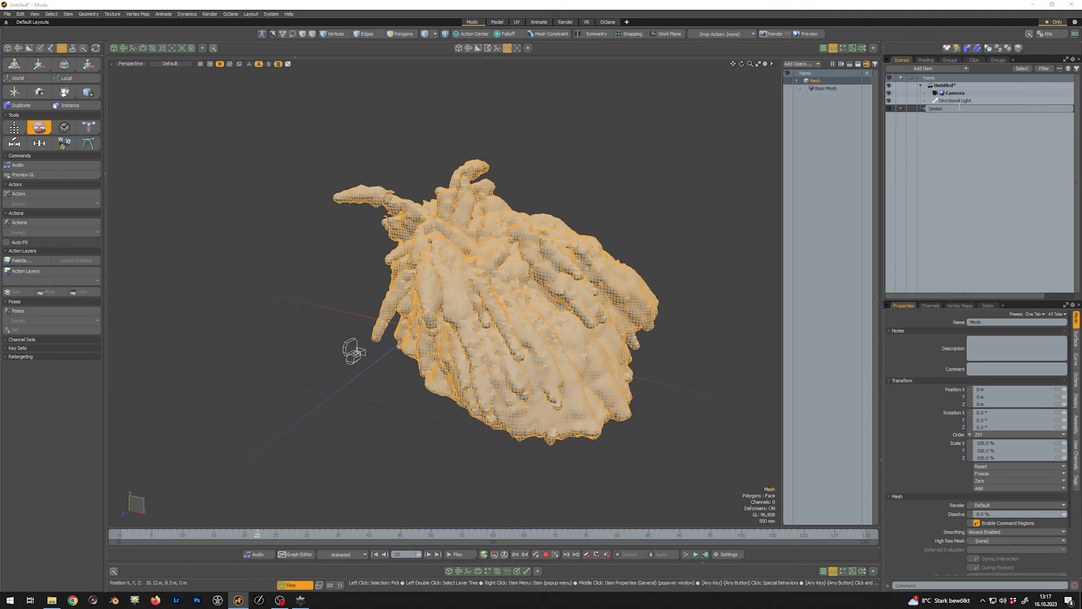
{"action": "key", "text": "Return"}
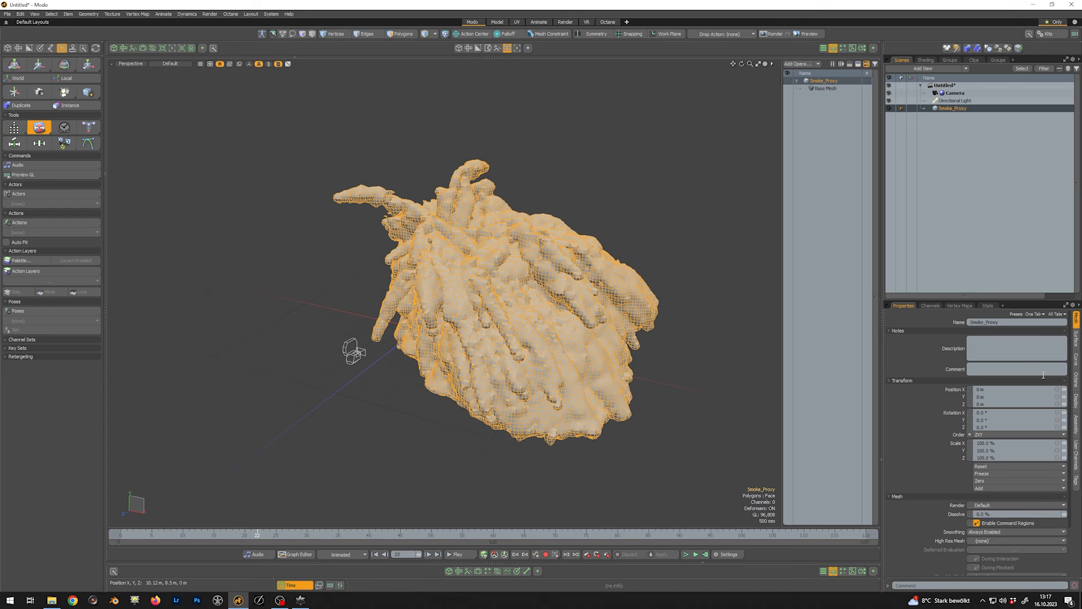
Assign 02_Smoke_Proxy.ocs as the Octane proxy file of the Smoke_Proxy mesh
{"action": "left_click", "coordinate": [1074, 386]}
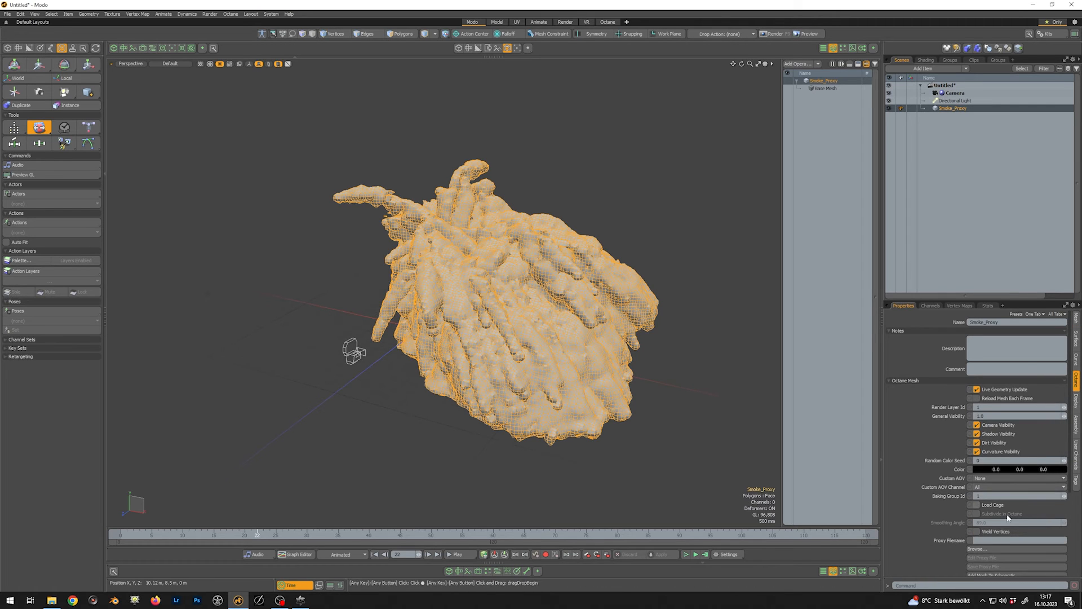
{"action": "scroll", "coordinate": [1007, 517], "scroll_direction": "down", "scroll_amount": 3}
{"action": "left_click", "coordinate": [986, 472]}
{"action": "left_click", "coordinate": [141, 89]}
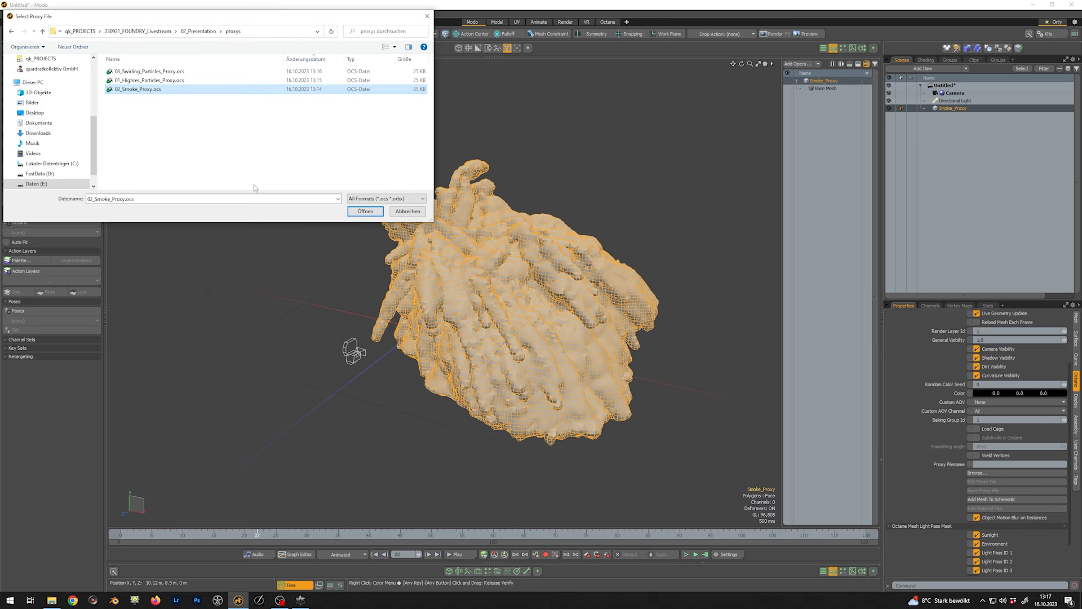
{"action": "left_click", "coordinate": [363, 213]}
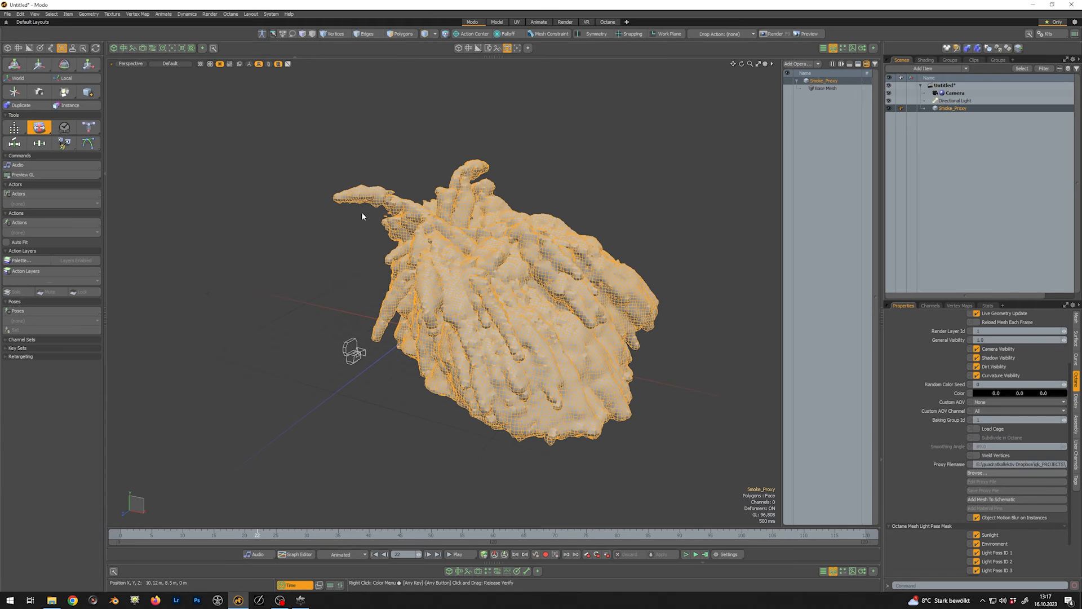
Create a mesh item named Highres_Particles_Proxy and assign 01_Highres_Particles_Proxy.ocs as its Octane proxy file
{"action": "key", "text": "n"}
{"action": "double_click", "coordinate": [945, 110]}
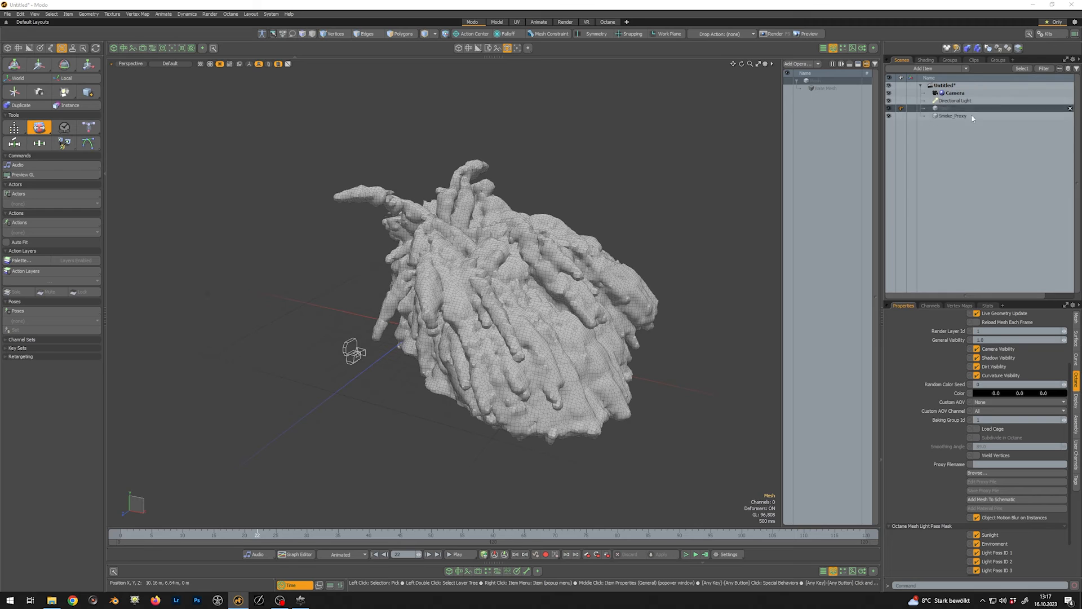
{"action": "type", "text": "Hi"}
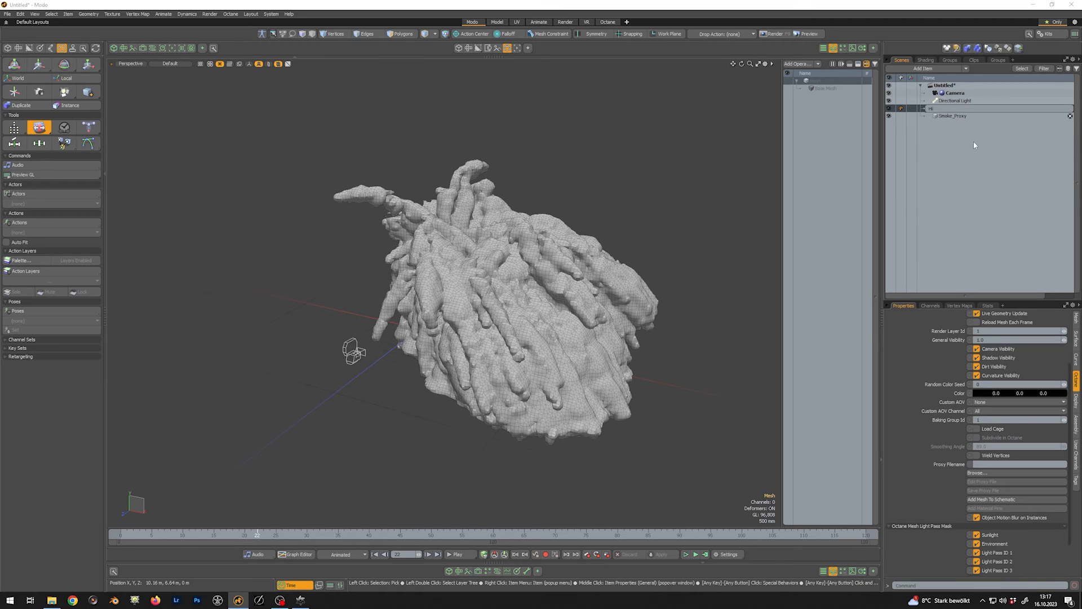
{"action": "type", "text": "ghres_Particles_Proxy"}
{"action": "key", "text": "Return"}
{"action": "left_click", "coordinate": [977, 472]}
{"action": "left_click", "coordinate": [149, 80]}
{"action": "left_click", "coordinate": [365, 211]}
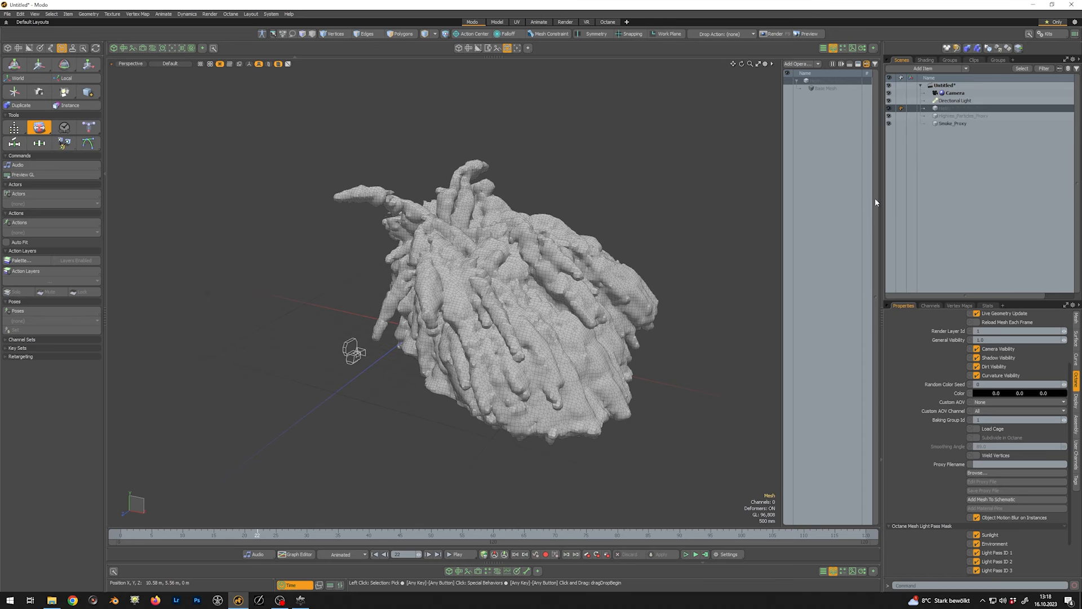
Create a mesh item named Swirling_Particles_Proxy and assign 03_Swirling_Particles_Proxy.ocs as its Octane proxy file
{"action": "type", "text": "_Proxy"}
{"action": "key", "text": "Return"}
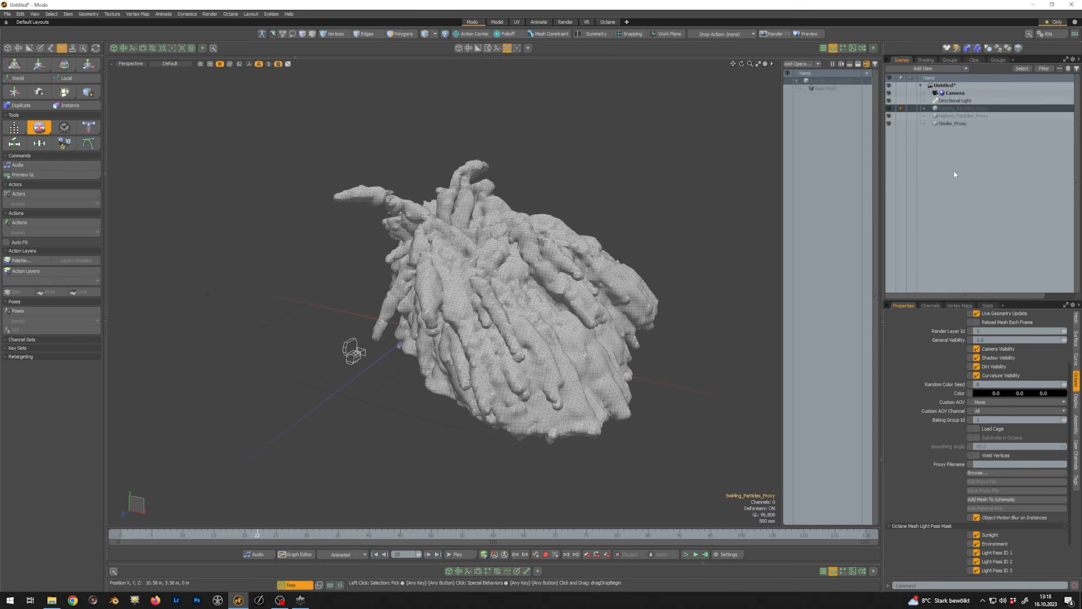
{"action": "left_click", "coordinate": [977, 472]}
{"action": "left_click", "coordinate": [150, 71]}
{"action": "left_click", "coordinate": [365, 213]}
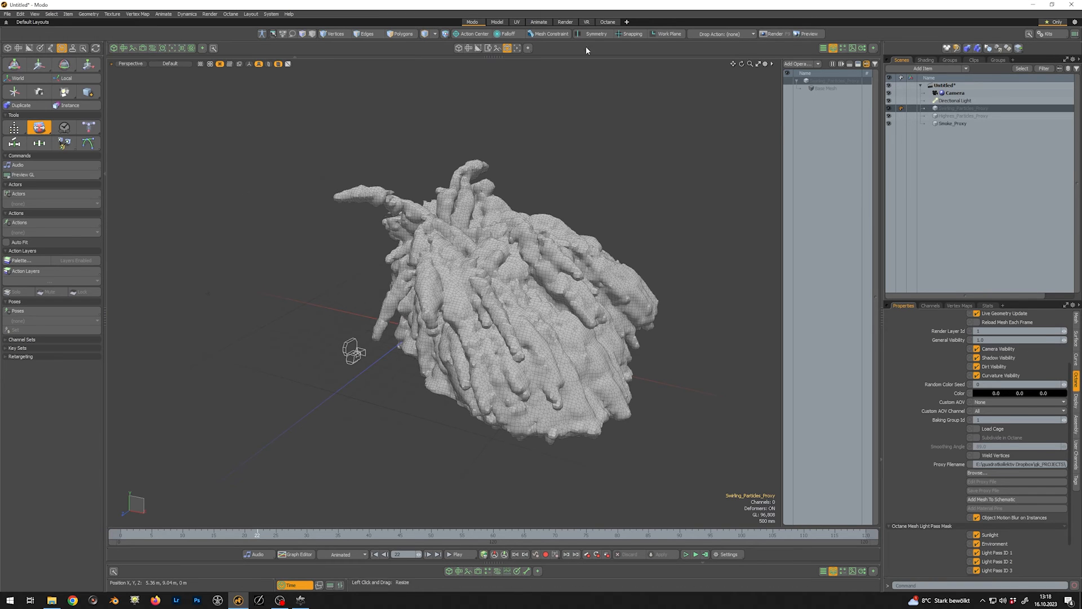
Frame the smoke in the render camera within the Octane layout, and run and stop a test render of the proxies
{"action": "left_click", "coordinate": [608, 22]}
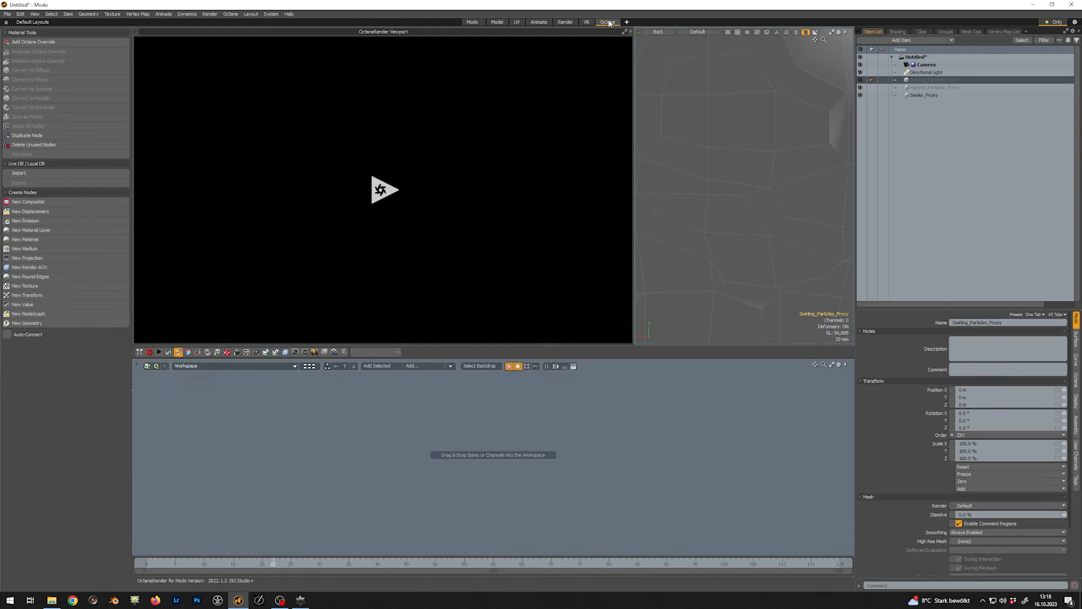
{"action": "key", "text": "KP_Divide"}
{"action": "left_click_drag", "start_coordinate": [801, 203], "coordinate": [665, 195], "text": "ctrl+alt"}
{"action": "left_click_drag", "start_coordinate": [679, 196], "coordinate": [733, 215], "text": "alt"}
{"action": "left_click", "coordinate": [160, 352]}
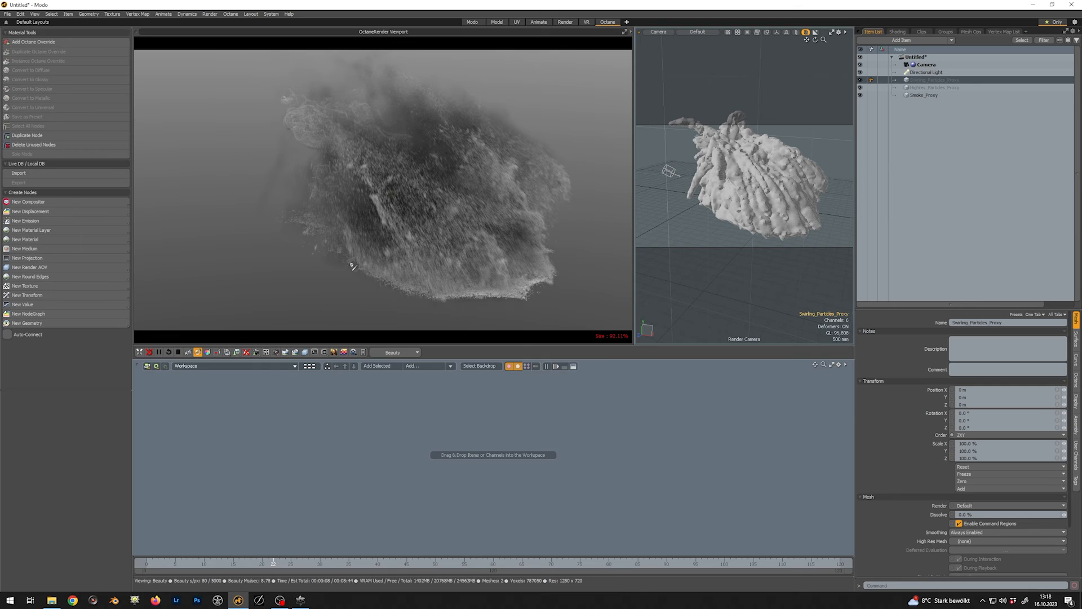
{"action": "left_click", "coordinate": [178, 352]}
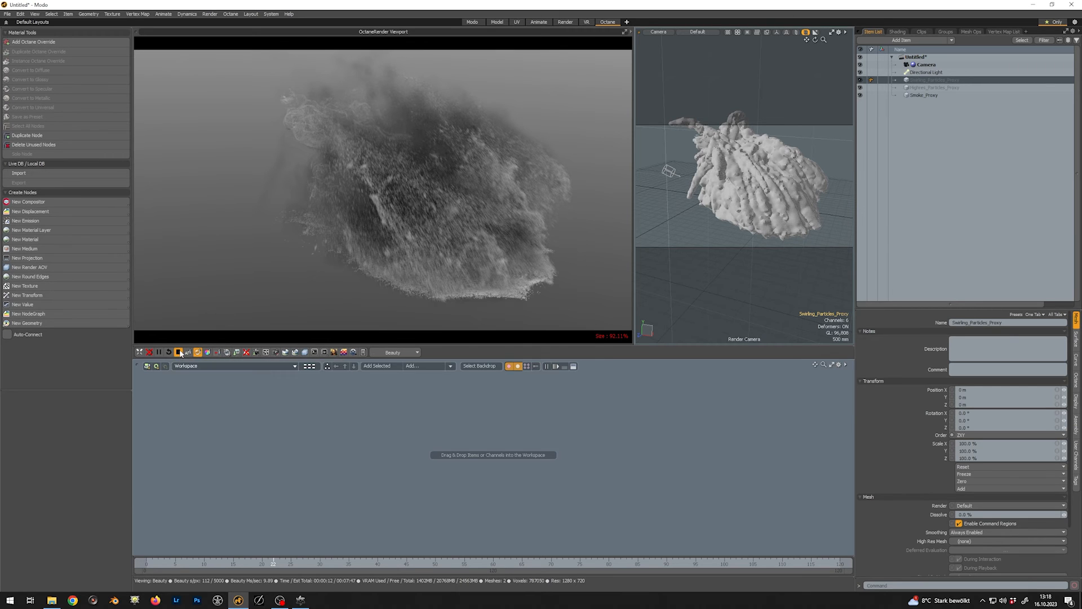
Return to the Modo layout and parent the swirling and high-resolution particle proxies to Smoke_Proxy
{"action": "left_click", "coordinate": [471, 22]}
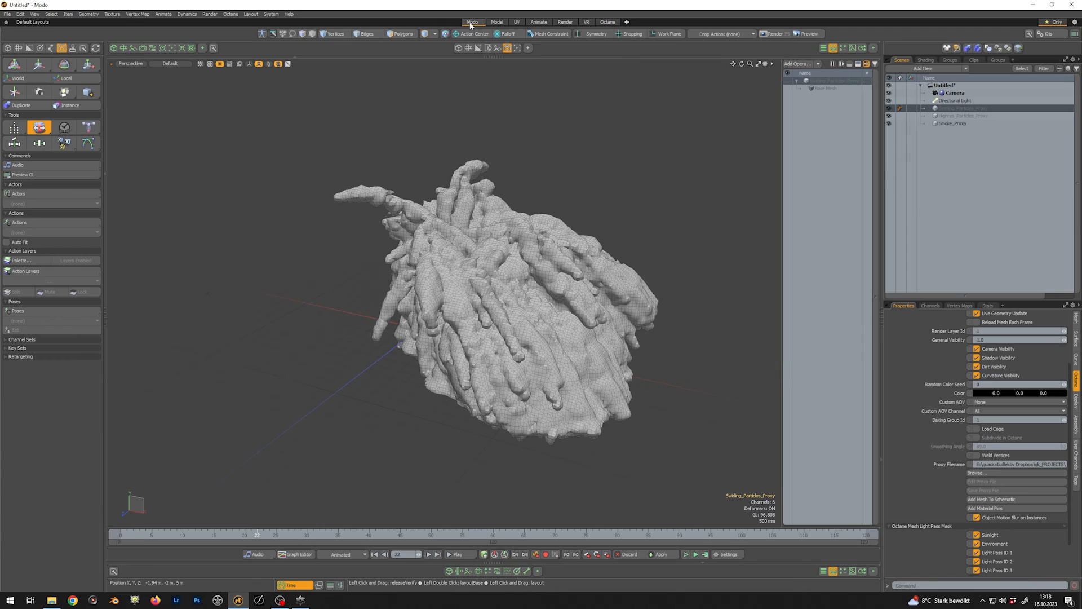
{"action": "left_click", "coordinate": [958, 116], "text": "ctrl"}
{"action": "left_click_drag", "start_coordinate": [954, 117], "coordinate": [949, 124]}
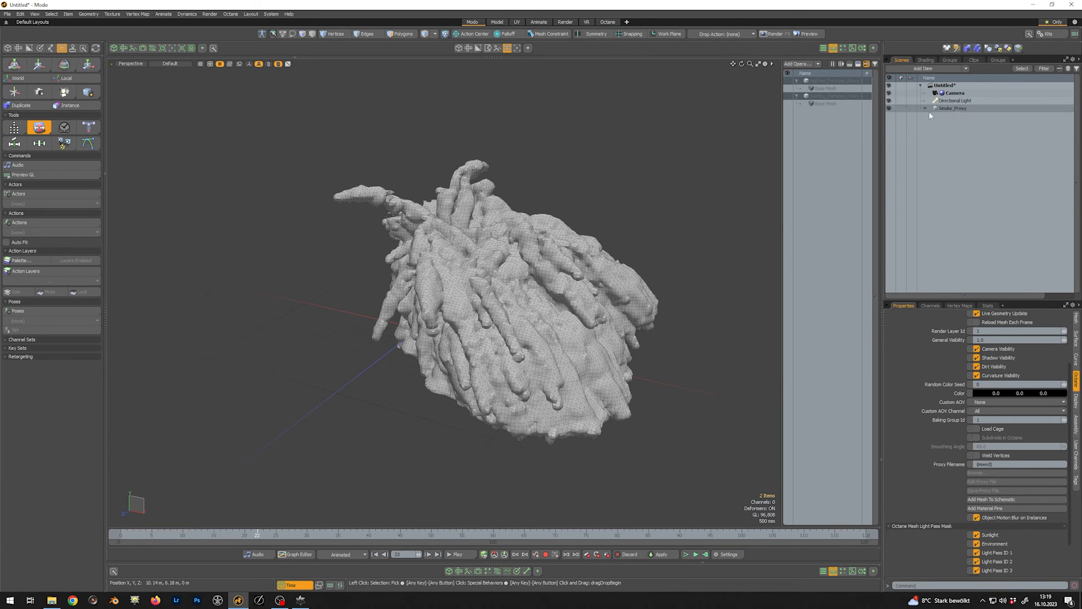
Scale Smoke_Proxy uniformly to 10% on X, Y and Z
{"action": "left_click", "coordinate": [956, 108]}
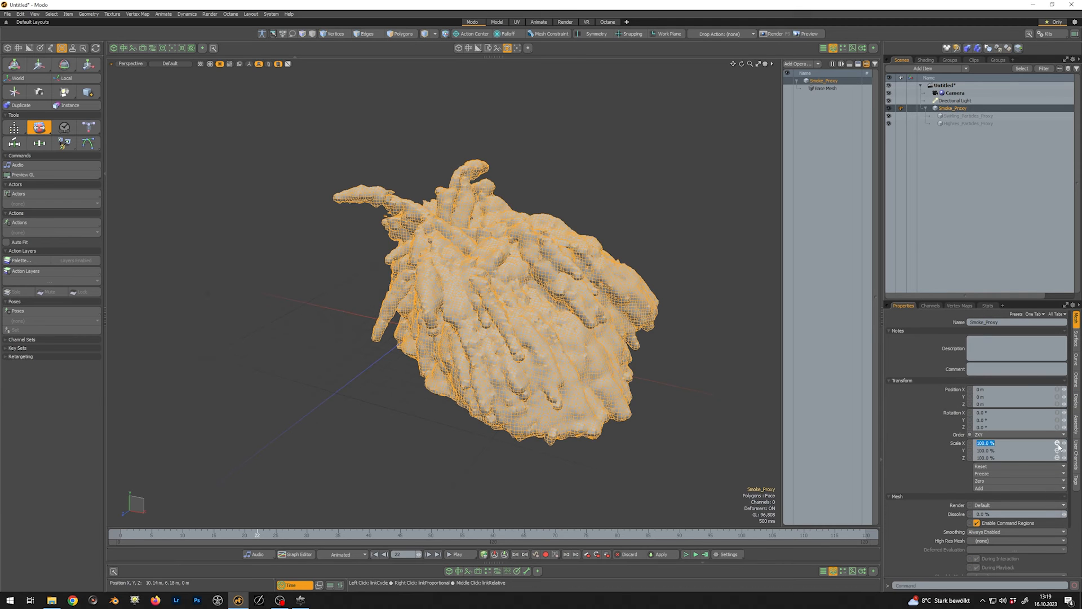
{"action": "key", "text": "Return"}
{"action": "key", "text": "shift+a"}
{"action": "left_click_drag", "start_coordinate": [647, 481], "coordinate": [594, 411], "text": "alt"}
{"action": "scroll", "coordinate": [594, 411], "scroll_direction": "down", "scroll_amount": 5}
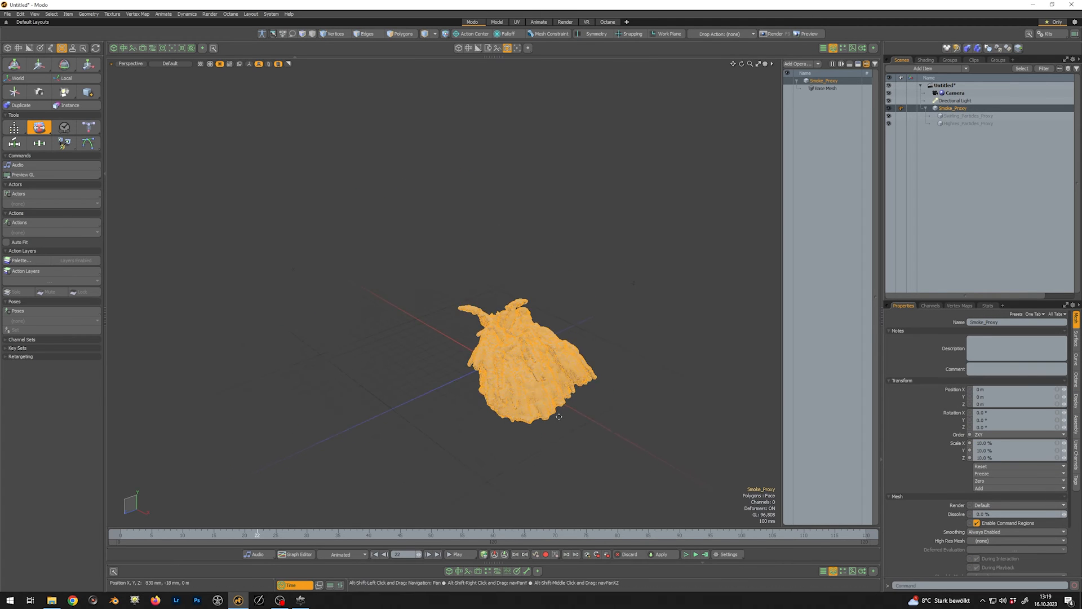
Reframe the render camera on the scaled-down smoke mesh and return to the perspective view
{"action": "key", "text": "KP_Decimal"}
{"action": "key", "text": "shift+a"}
{"action": "left_click_drag", "start_coordinate": [409, 362], "coordinate": [531, 350], "text": "alt"}
{"action": "scroll", "coordinate": [537, 357], "scroll_direction": "up", "scroll_amount": 2}
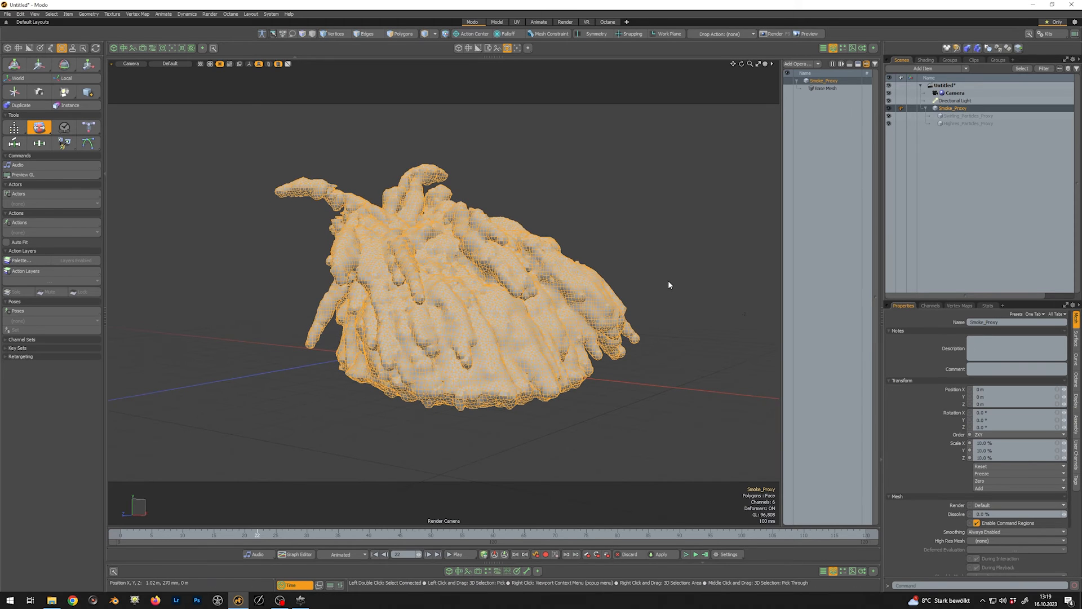
{"action": "key", "text": "KP_Decimal"}
{"action": "left_click_drag", "start_coordinate": [555, 322], "coordinate": [564, 348], "text": "alt"}
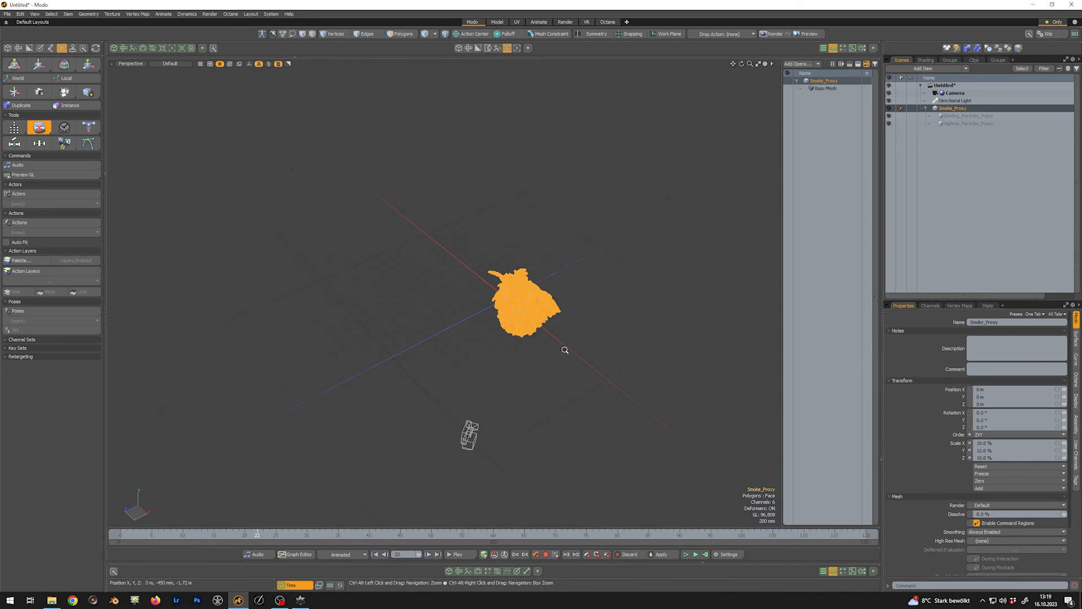
Create a new mesh item named Background
{"action": "key", "text": "n"}
{"action": "double_click", "coordinate": [956, 108]}
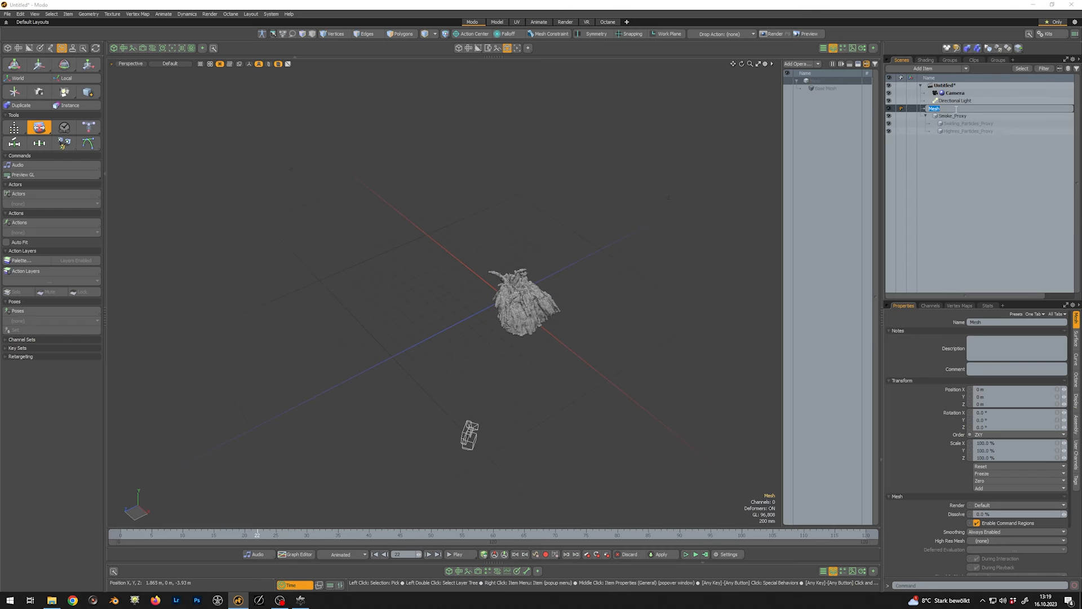
{"action": "type", "text": "Background"}
{"action": "key", "text": "Return"}
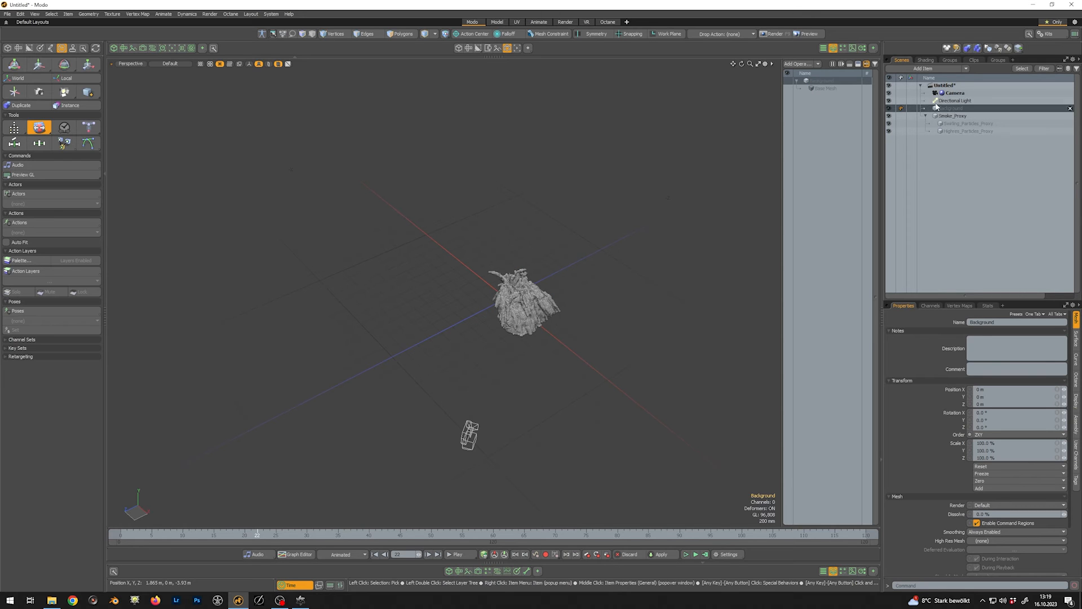
Add a Cube operation to Background, flattened to 10 m by 0 m by 10 m with 50 segments in X and Z
{"action": "left_click", "coordinate": [796, 63]}
{"action": "type", "text": "cube"}
{"action": "key", "text": "Return"}
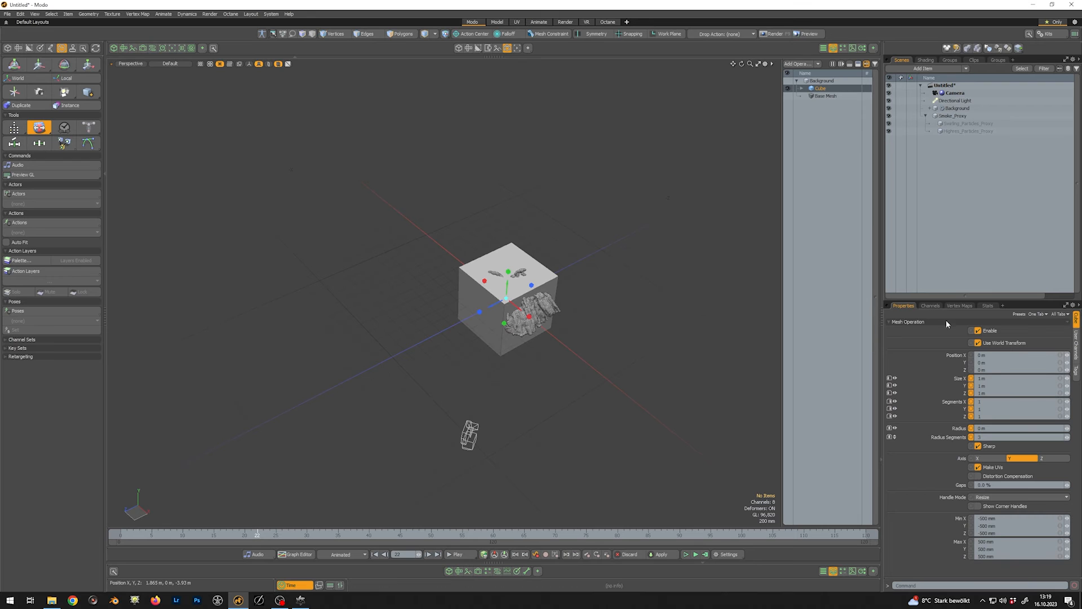
{"action": "type", "text": "0"}
{"action": "key", "text": "Return"}
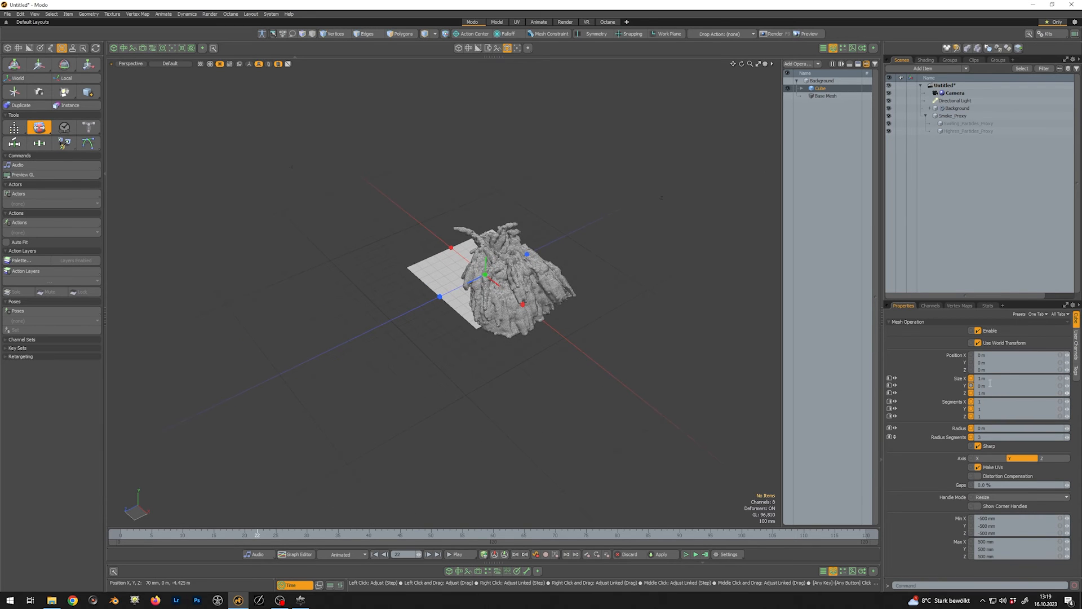
{"action": "key", "text": "Return"}
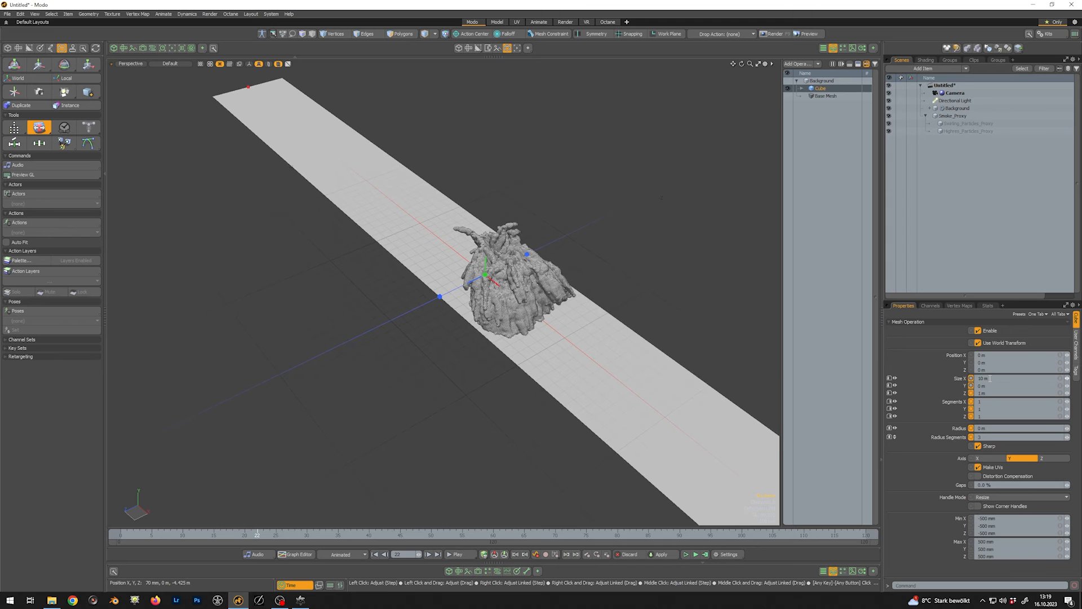
{"action": "type", "text": "10"}
{"action": "key", "text": "Tab"}
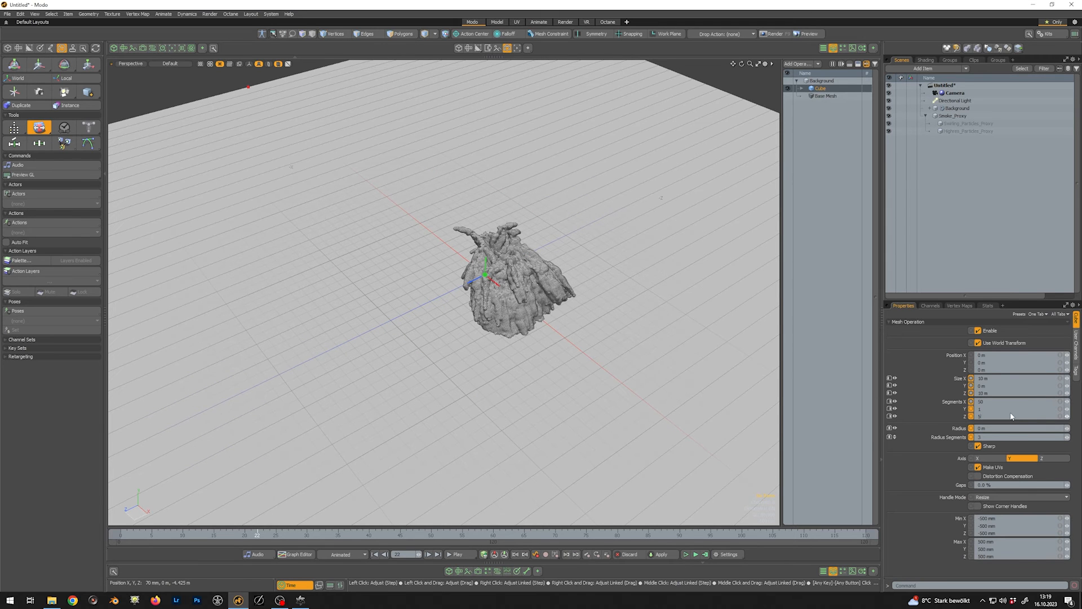
Add a Bend operation to the Background mesh
{"action": "left_click", "coordinate": [799, 64]}
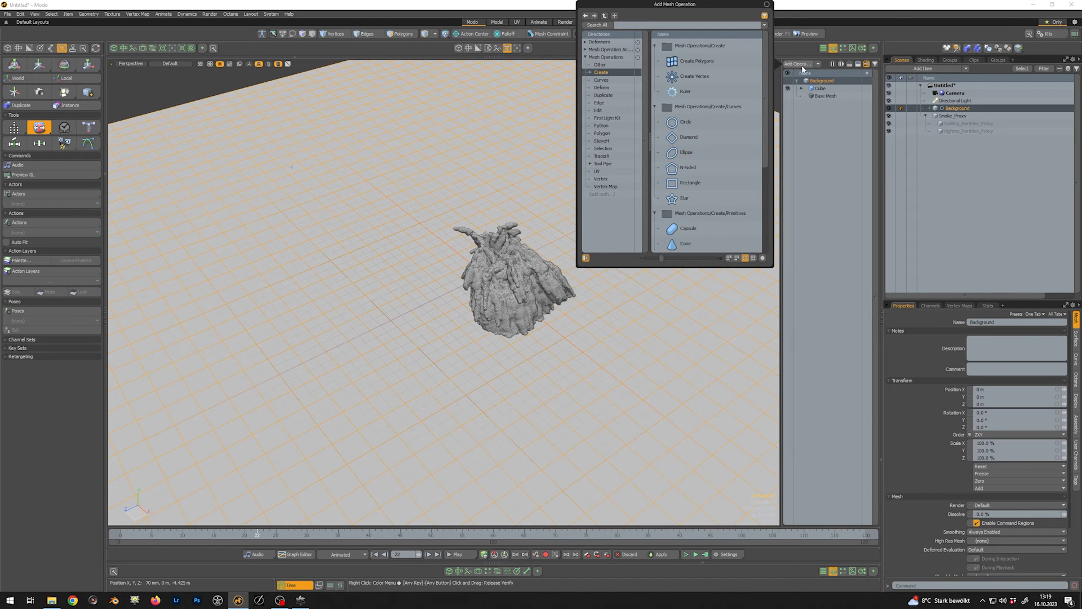
{"action": "type", "text": "bend"}
{"action": "key", "text": "Return"}
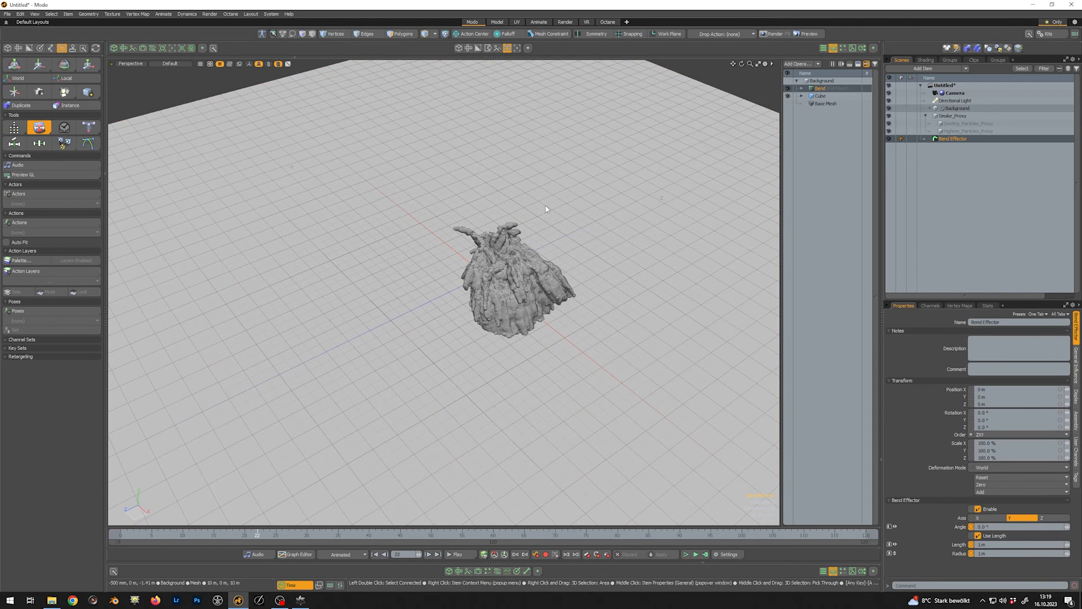
Hide Smoke_Proxy and set the Bend Effector to the X axis with a 90° angle
{"action": "scroll", "coordinate": [547, 207], "scroll_direction": "down", "scroll_amount": 3}
{"action": "left_click", "coordinate": [889, 116]}
{"action": "key", "text": "o"}
{"action": "left_click", "coordinate": [577, 224]}
{"action": "mouse_move", "coordinate": [492, 241]}
{"action": "left_mouse_down", "text": "ctrl+alt"}
{"action": "mouse_move", "coordinate": [536, 241]}
{"action": "mouse_move", "coordinate": [496, 242]}
{"action": "left_mouse_up", "text": "ctrl+alt"}
{"action": "left_click", "coordinate": [990, 517]}
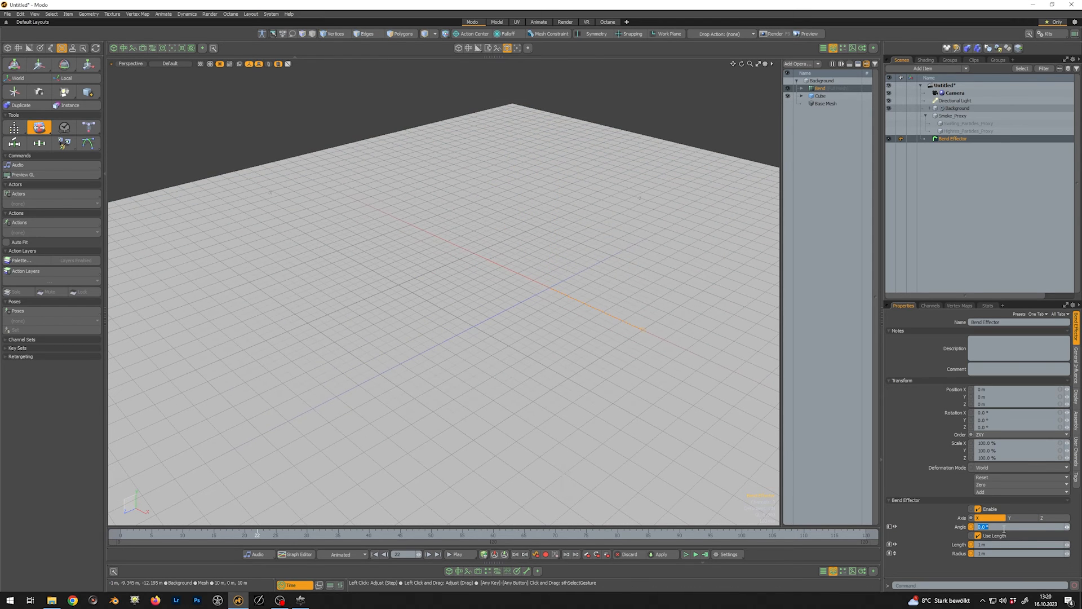
{"action": "key", "text": "Return"}
{"action": "left_click_drag", "start_coordinate": [539, 478], "coordinate": [566, 408], "text": "alt"}
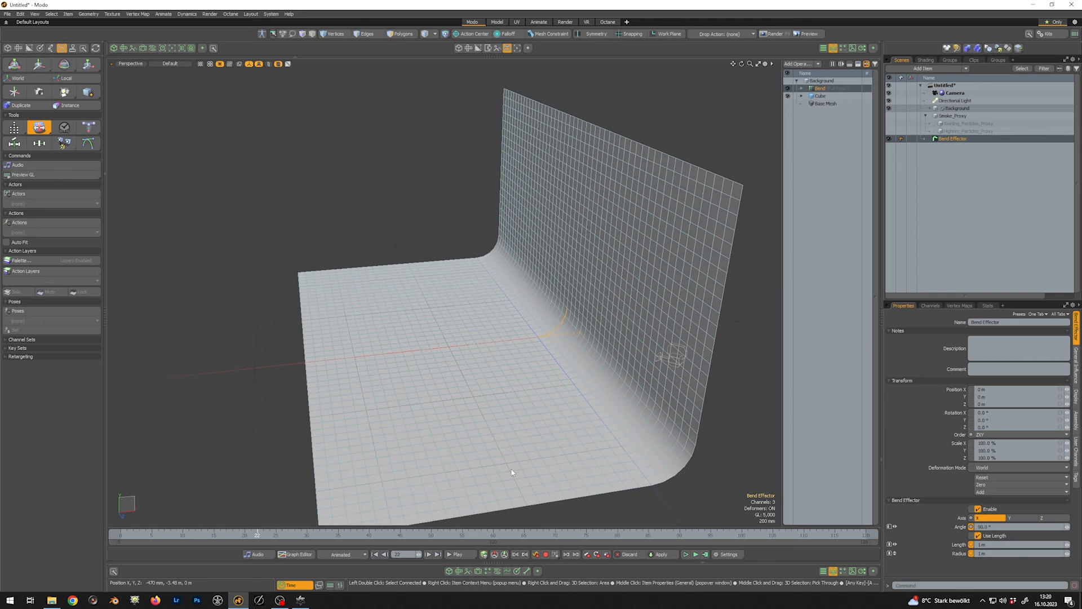
Add a Transform operation to Background, rotate it 180° about Y and move it to about -1.89 m in X
{"action": "left_click", "coordinate": [797, 64]}
{"action": "double_click", "coordinate": [699, 182]}
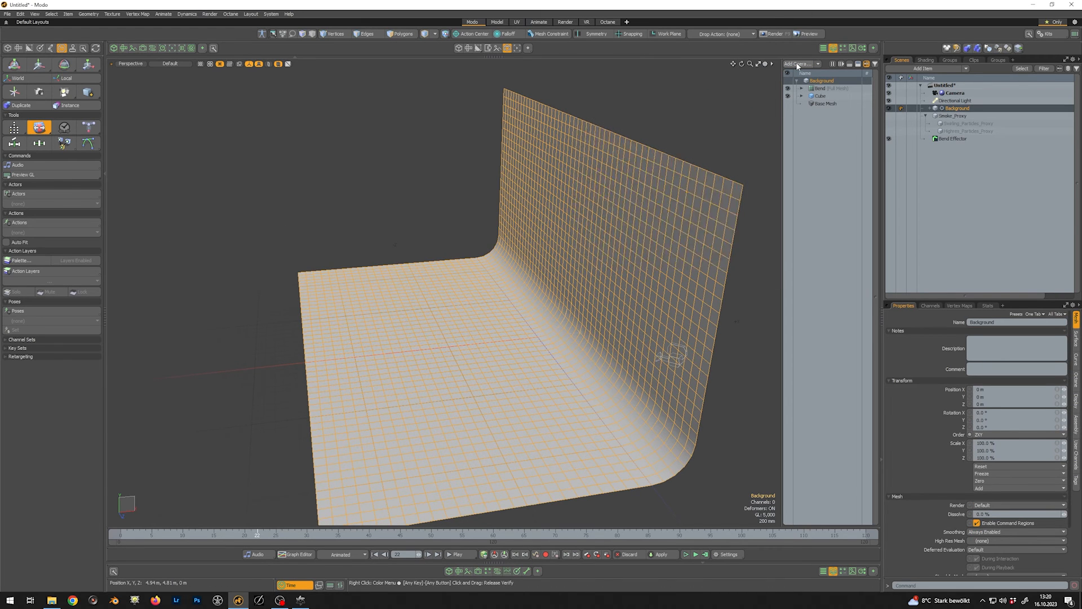
{"action": "key", "text": "e"}
{"action": "left_click_drag", "start_coordinate": [530, 353], "coordinate": [563, 290], "text": "ctrl"}
{"action": "key", "text": "w"}
{"action": "left_click_drag", "start_coordinate": [569, 333], "coordinate": [395, 354]}
Show Smoke_Proxy again and move the Background's Transform Effector to about -880 mm in X
{"action": "left_click", "coordinate": [888, 115]}
{"action": "scroll", "coordinate": [485, 361], "scroll_direction": "up", "scroll_amount": 4}
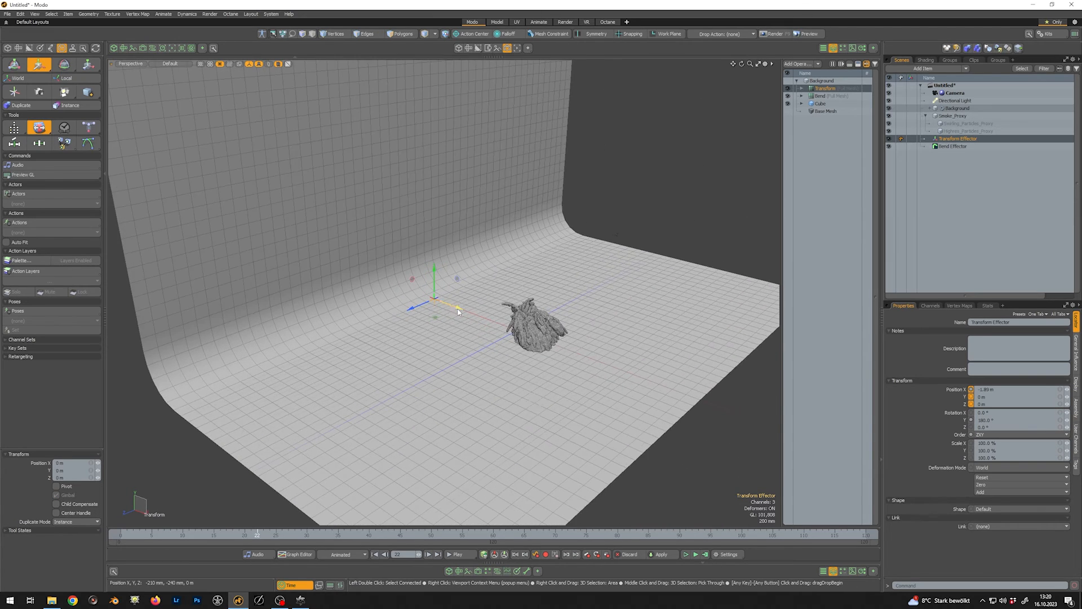
{"action": "left_click_drag", "start_coordinate": [459, 306], "coordinate": [505, 323]}
{"action": "scroll", "coordinate": [573, 349], "scroll_direction": "down", "scroll_amount": 3}
{"action": "left_click_drag", "start_coordinate": [573, 348], "coordinate": [555, 347], "text": "alt"}
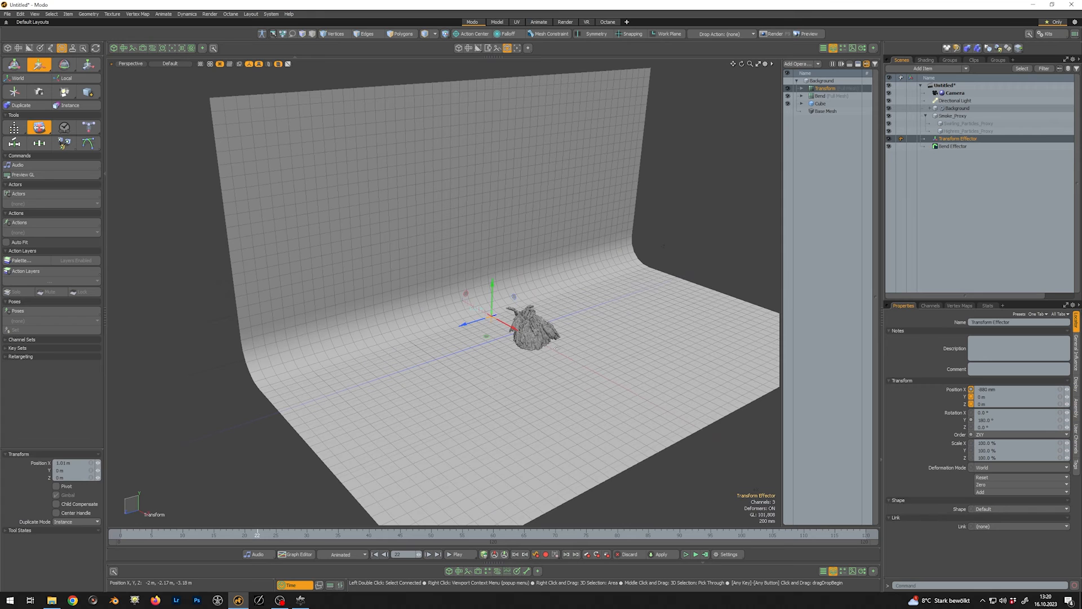
{"action": "key", "text": "space"}
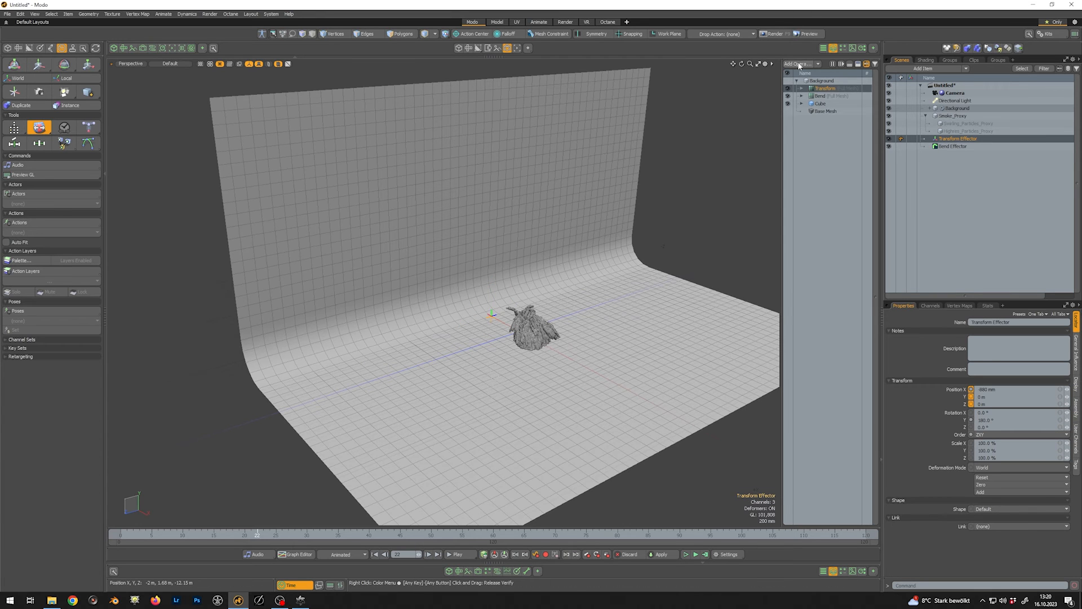
Add a Material Tag operation to the Background mesh
{"action": "left_click", "coordinate": [799, 65]}
{"action": "type", "text": "mater"}
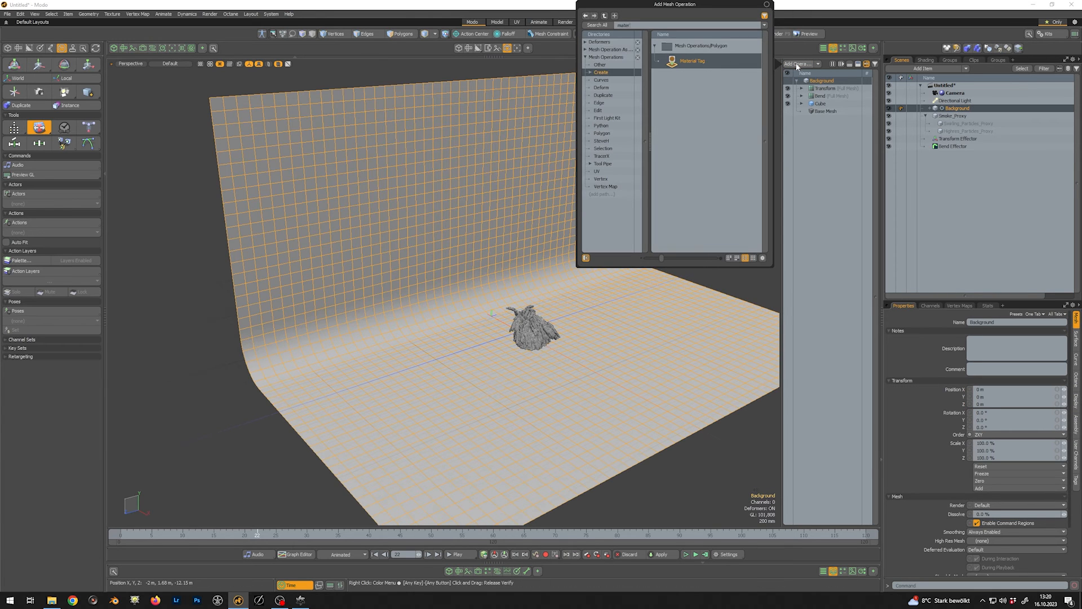
{"action": "key", "text": "Return"}
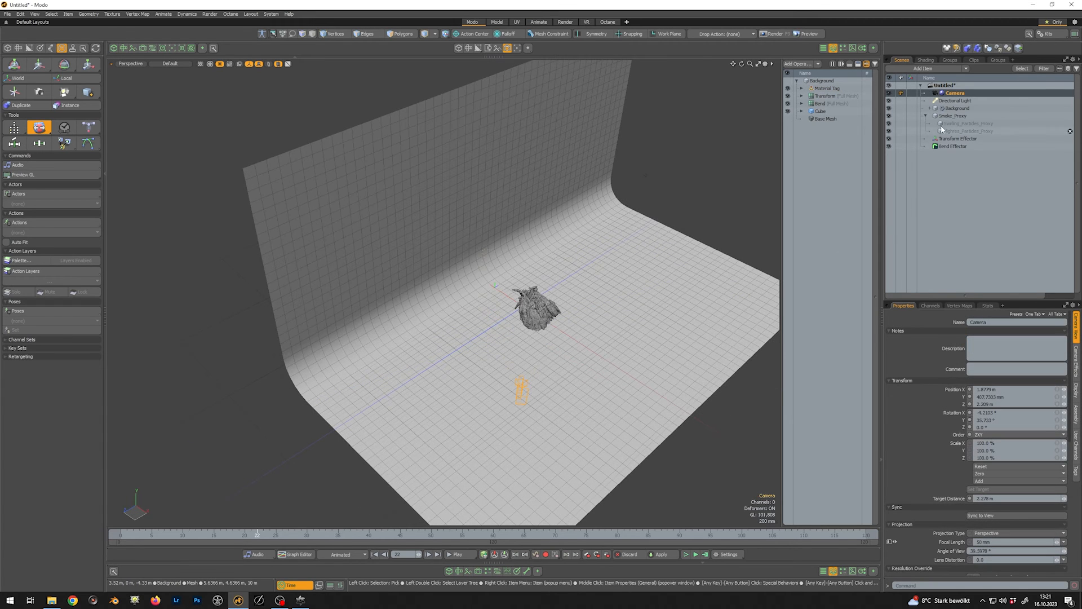
Rotate the camera and Smoke_Proxy together around the world origin's Y axis, so the camera faces the Background's upright wall
{"action": "left_click", "coordinate": [952, 115], "text": "ctrl"}
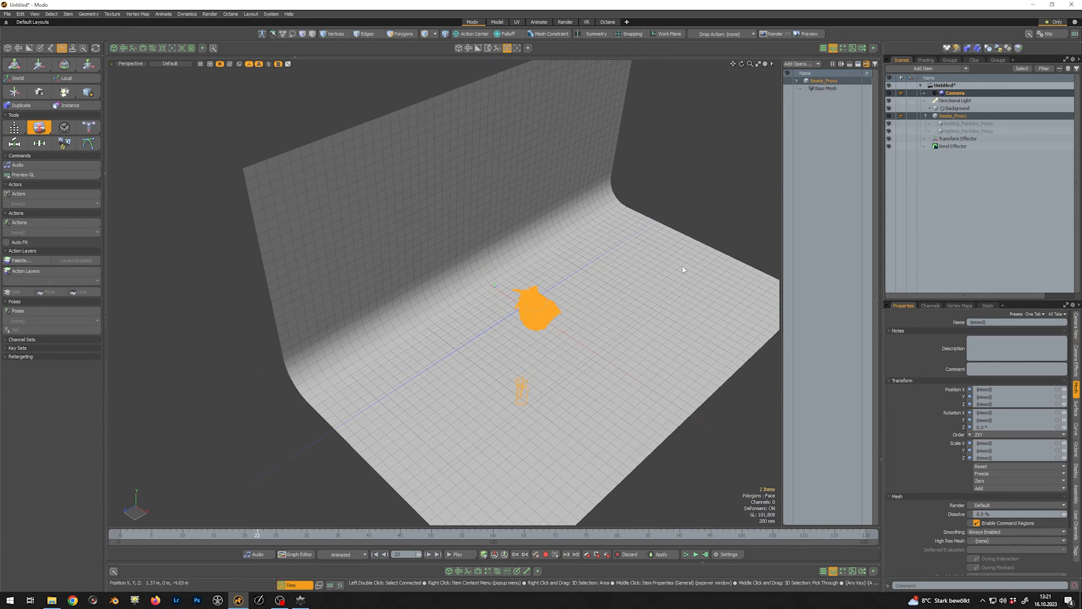
{"action": "key", "text": "e"}
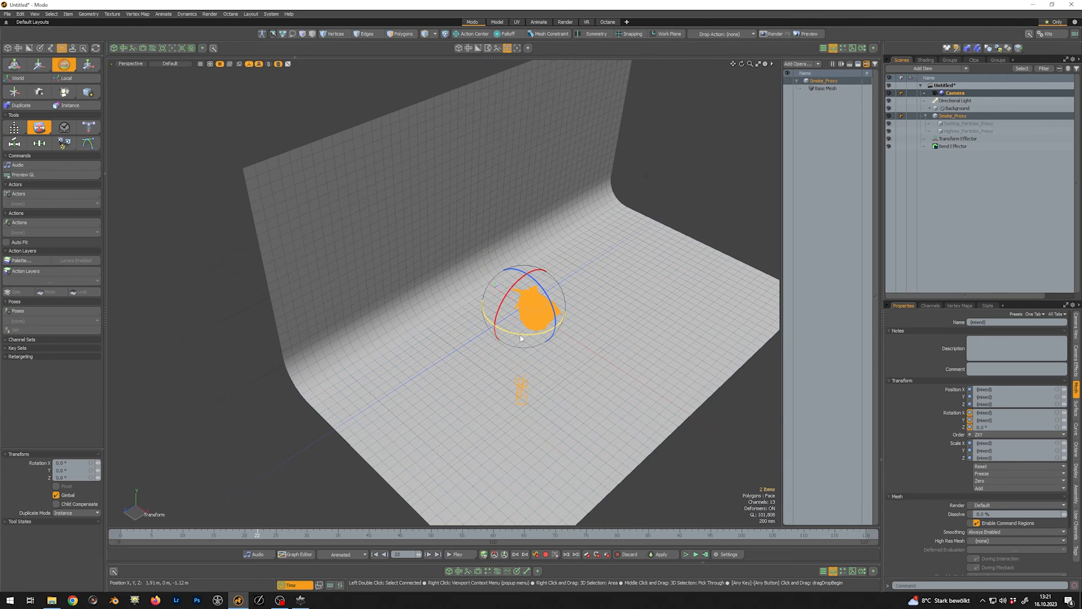
{"action": "left_click", "coordinate": [469, 35]}
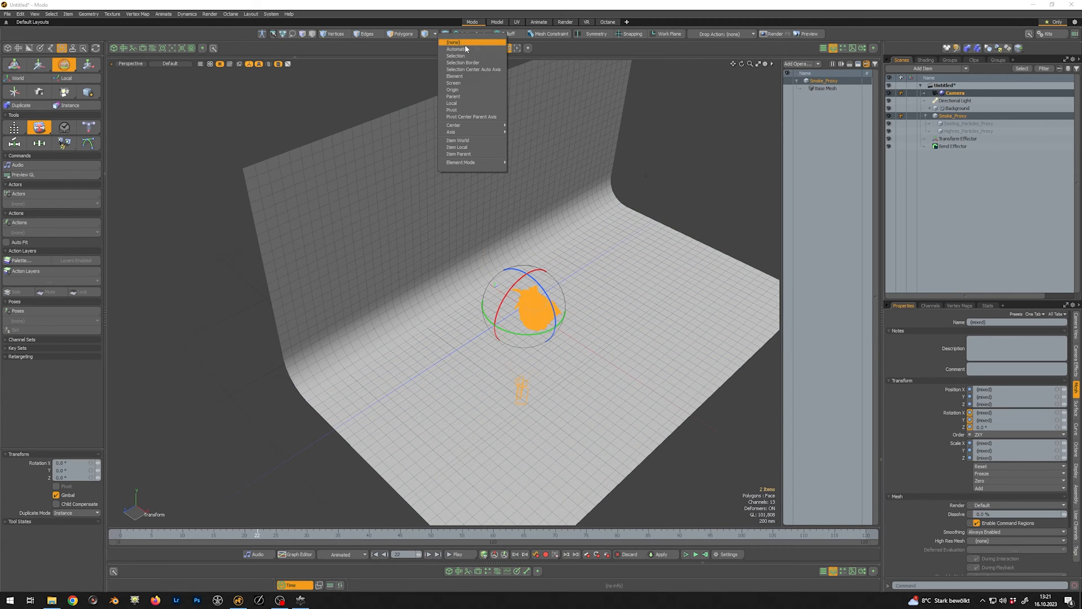
{"action": "left_click", "coordinate": [455, 90]}
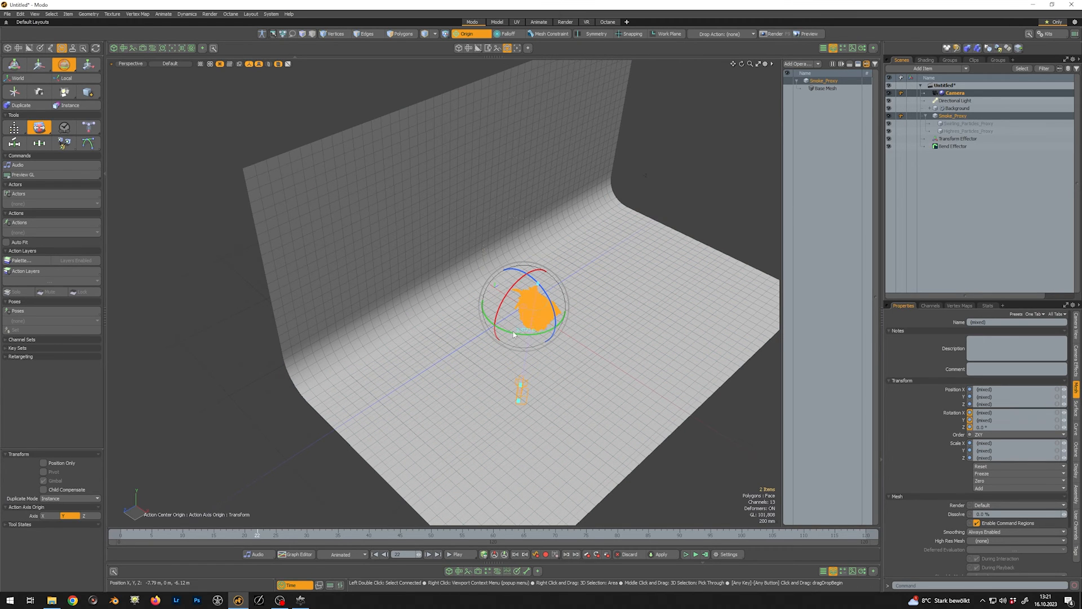
{"action": "left_click_drag", "start_coordinate": [527, 335], "coordinate": [546, 333], "text": "ctrl"}
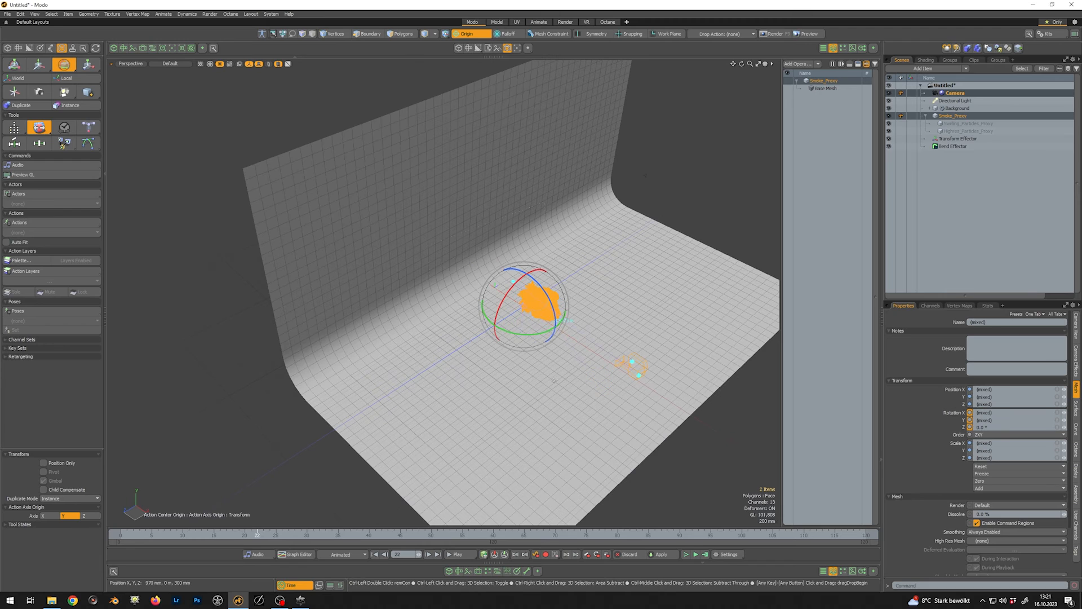
{"action": "key", "text": "KP_1"}
{"action": "left_click_drag", "start_coordinate": [598, 240], "coordinate": [574, 219], "text": "ctrl"}
{"action": "key", "text": "KP_Decimal"}
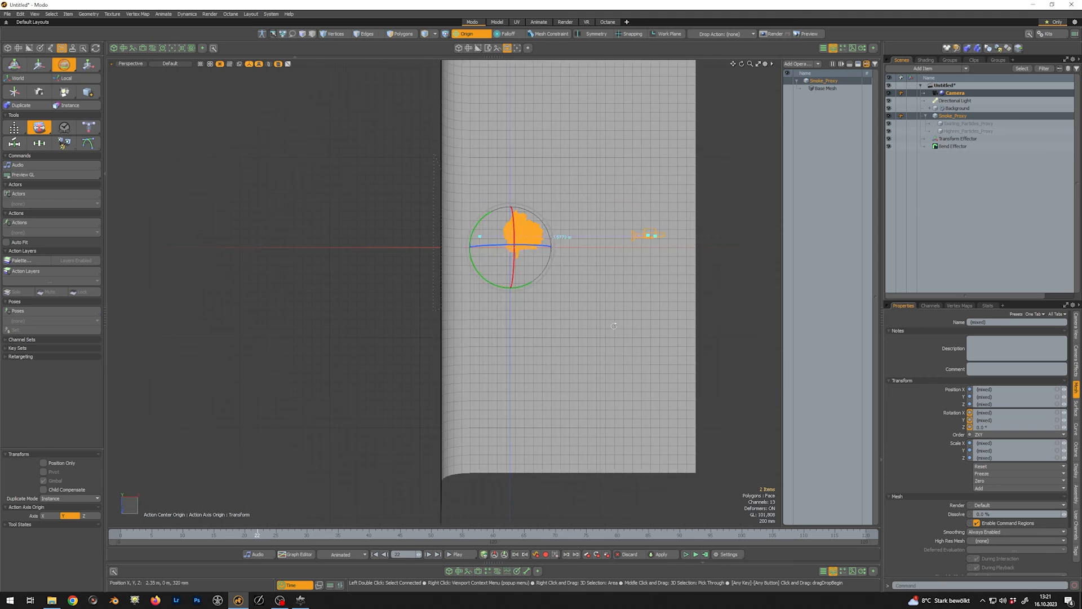
{"action": "key", "text": "space"}
{"action": "left_click_drag", "start_coordinate": [676, 288], "coordinate": [652, 296], "text": "alt"}
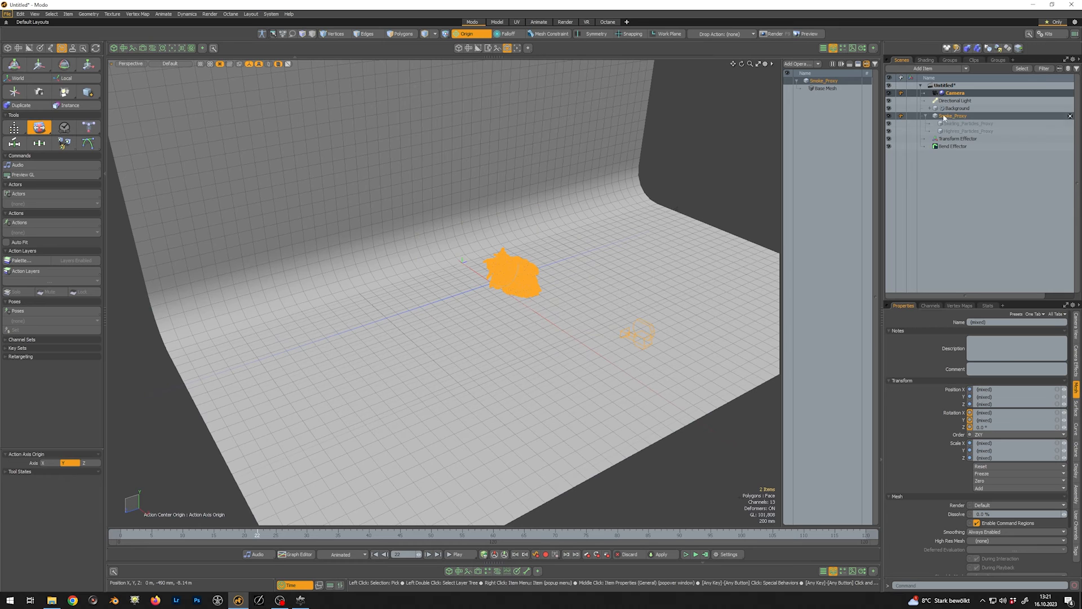
Add an Area Light to the scene and turn on the display of lights in the viewport
{"action": "left_click", "coordinate": [925, 117]}
{"action": "left_click", "coordinate": [958, 109]}
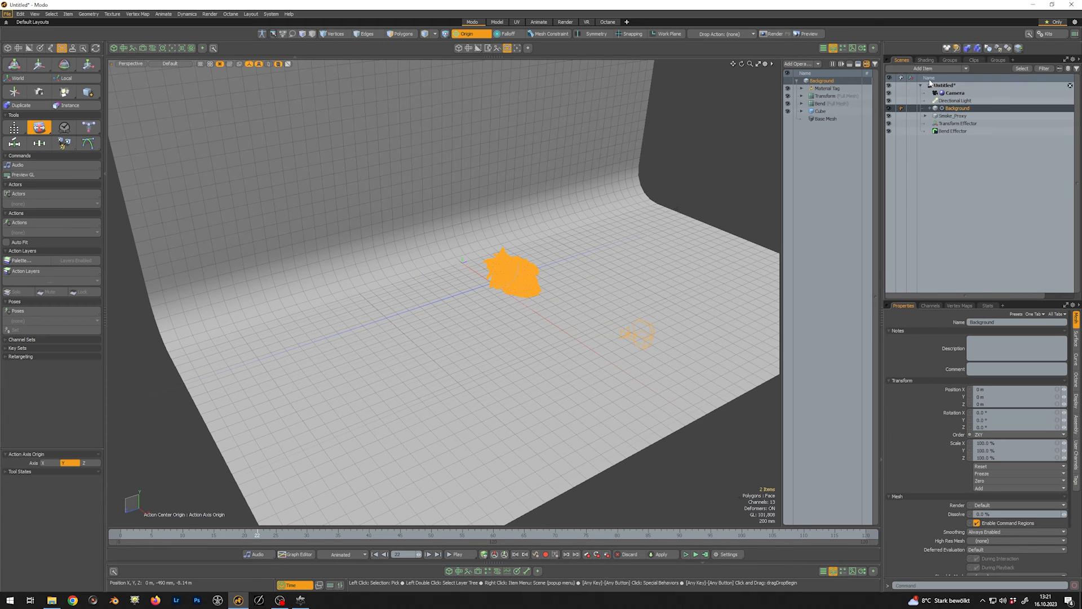
{"action": "left_click", "coordinate": [929, 70]}
{"action": "type", "text": "area"}
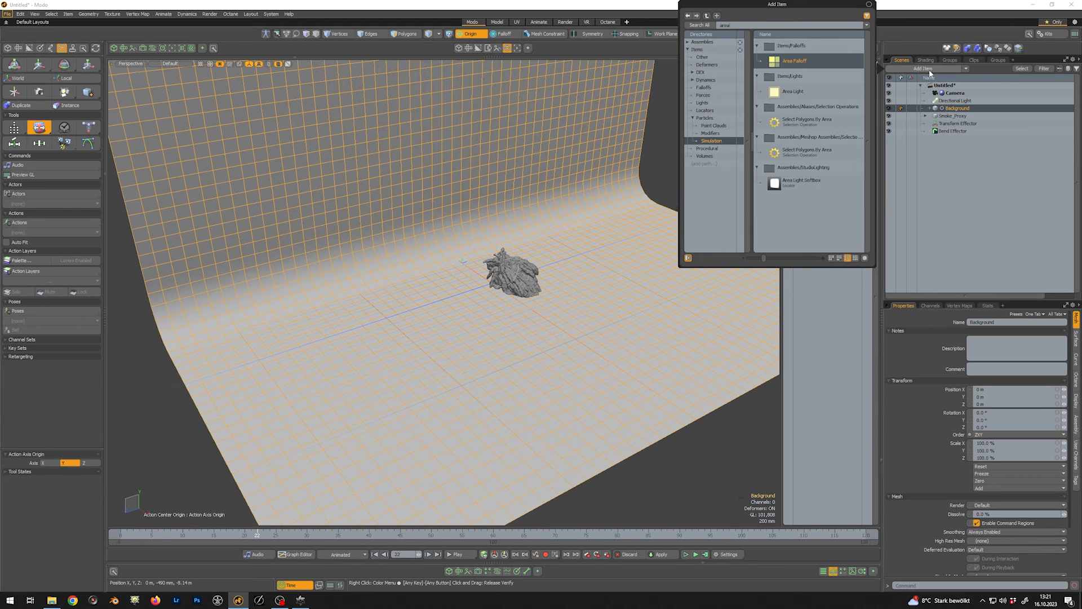
{"action": "key", "text": "Down"}
{"action": "key", "text": "Return"}
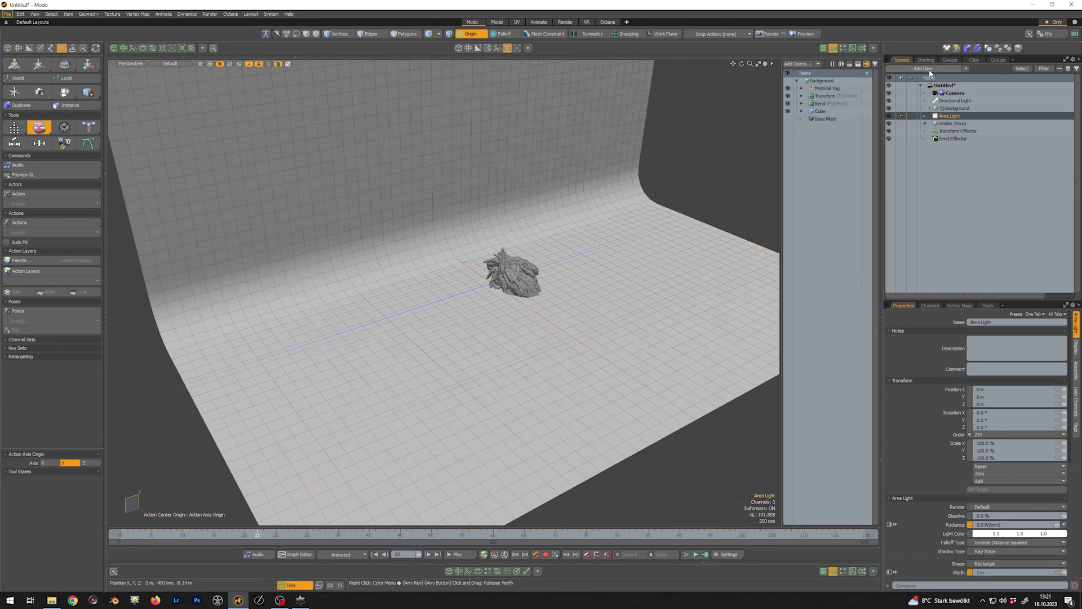
{"action": "key", "text": "alt+grave"}
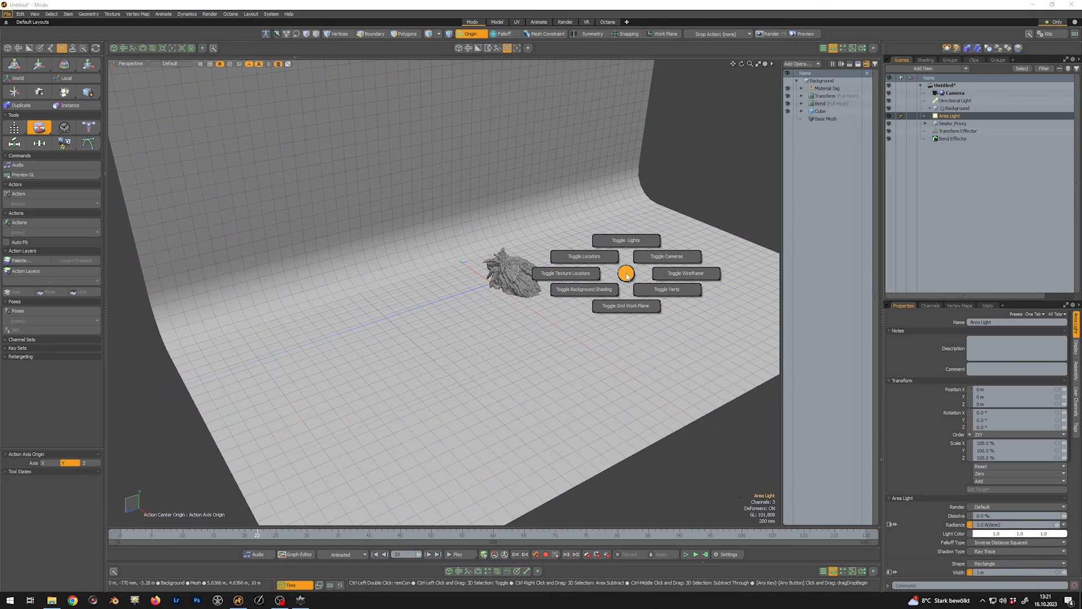
{"action": "left_click", "coordinate": [632, 245]}
Move the Area Light to about X 770 mm, Y 750 mm, Z -730 mm and rotate it down towards the smoke
{"action": "key", "text": "w"}
{"action": "left_click_drag", "start_coordinate": [511, 295], "coordinate": [597, 343]}
{"action": "key", "text": "e"}
{"action": "left_click_drag", "start_coordinate": [586, 298], "coordinate": [563, 314]}
{"action": "key", "text": "w"}
{"action": "left_click_drag", "start_coordinate": [570, 267], "coordinate": [505, 329]}
{"action": "left_click_drag", "start_coordinate": [507, 329], "coordinate": [563, 236], "text": "alt"}
Add a second Area Light and rename it Area Light_Background
{"action": "left_click", "coordinate": [934, 69]}
{"action": "key", "text": "Return"}
{"action": "key", "text": "F2"}
{"action": "key", "text": "BackSpace"}
{"action": "key", "text": "Return"}
Move Area Light_Background to about Y 2.42 m, Z -2.24 m and rotate it to about -41.5° in X and 131.5° in Y
{"action": "left_click_drag", "start_coordinate": [586, 276], "coordinate": [555, 298], "text": "alt"}
{"action": "left_click_drag", "start_coordinate": [464, 298], "coordinate": [555, 281]}
{"action": "left_click_drag", "start_coordinate": [589, 248], "coordinate": [601, 121]}
{"action": "left_click_drag", "start_coordinate": [604, 138], "coordinate": [642, 217], "text": "alt+shift"}
{"action": "key", "text": "e"}
{"action": "left_click_drag", "start_coordinate": [631, 180], "coordinate": [623, 281]}
{"action": "left_click_drag", "start_coordinate": [631, 307], "coordinate": [618, 308]}
{"action": "left_click_drag", "start_coordinate": [650, 248], "coordinate": [655, 262]}
{"action": "left_click_drag", "start_coordinate": [634, 378], "coordinate": [609, 293], "text": "alt"}
{"action": "key", "text": "q"}
{"action": "left_click_drag", "start_coordinate": [612, 353], "coordinate": [592, 336], "text": "alt"}
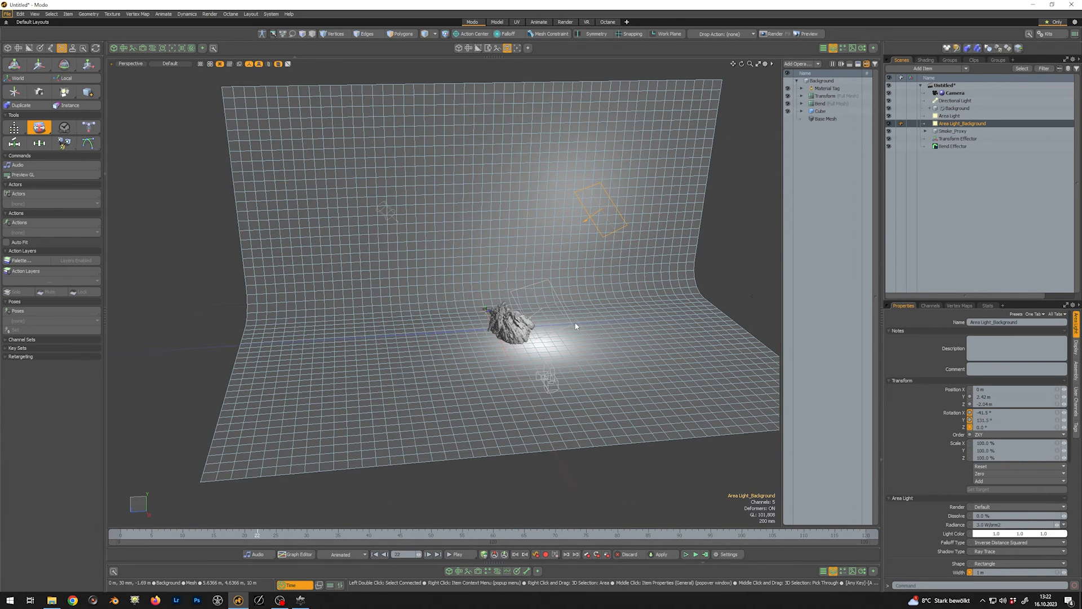
{"action": "key", "text": "alt+space"}
{"action": "left_click", "coordinate": [592, 383]}
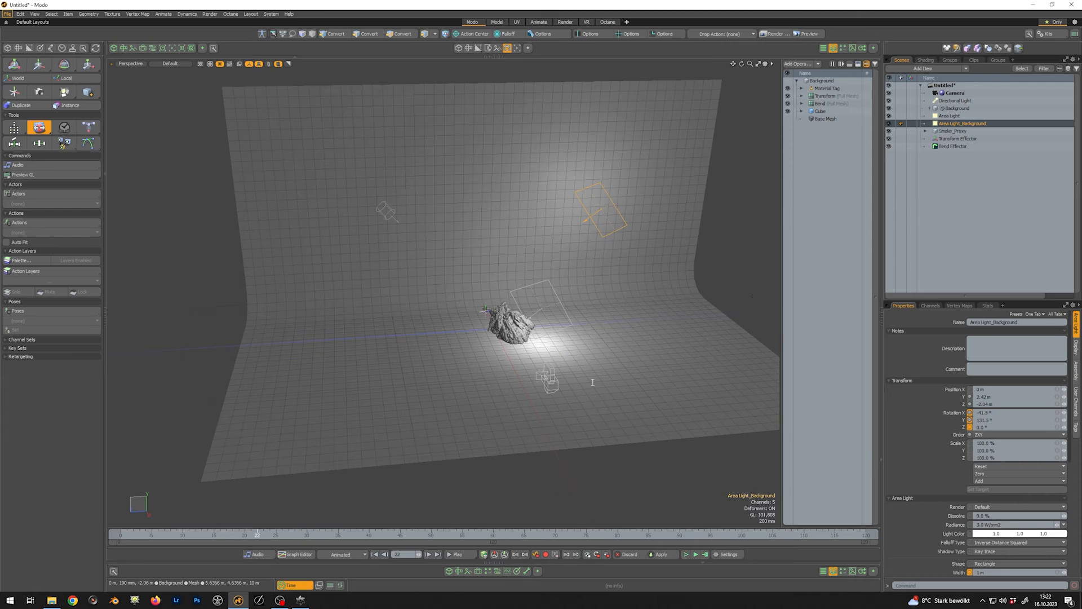
Show the Schematic in the lower viewport and create an active workspace named Lights
{"action": "left_click", "coordinate": [330, 586]}
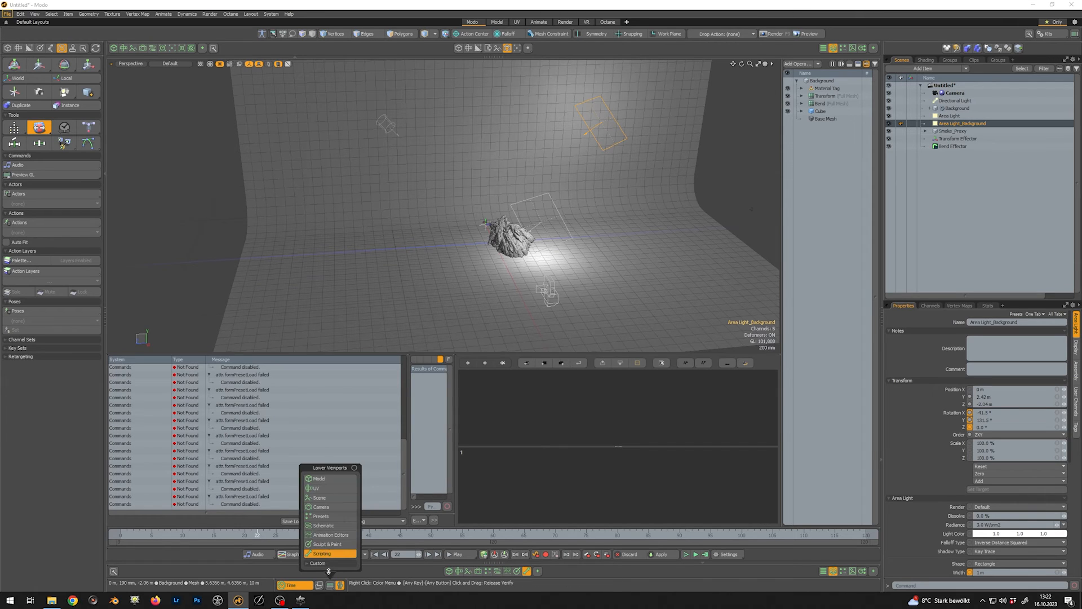
{"action": "left_click", "coordinate": [326, 526]}
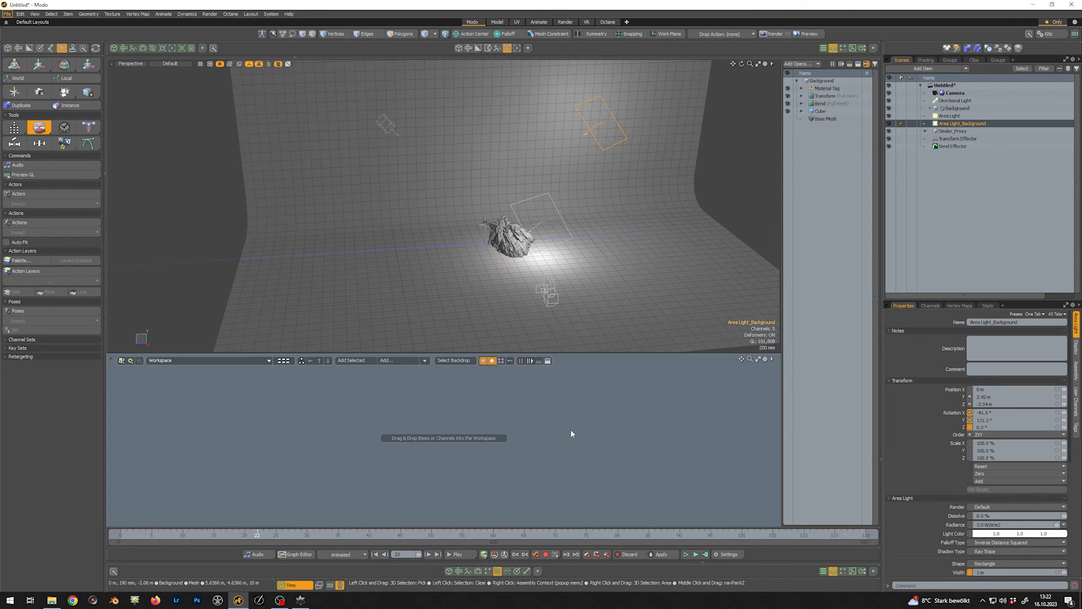
{"action": "left_click", "coordinate": [122, 361]}
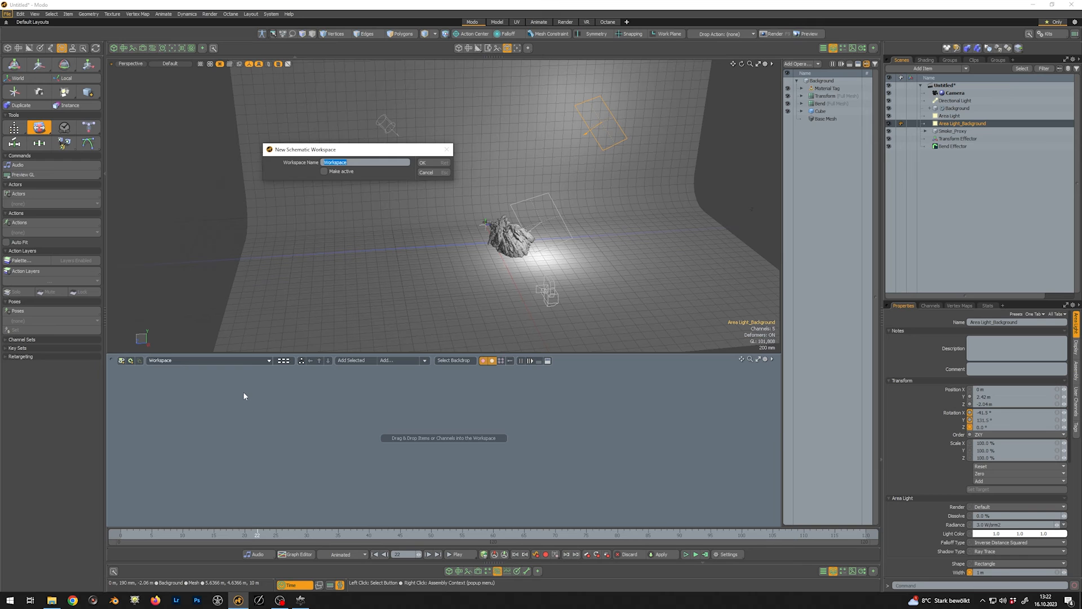
{"action": "left_click", "coordinate": [337, 172]}
{"action": "type", "text": "L"}
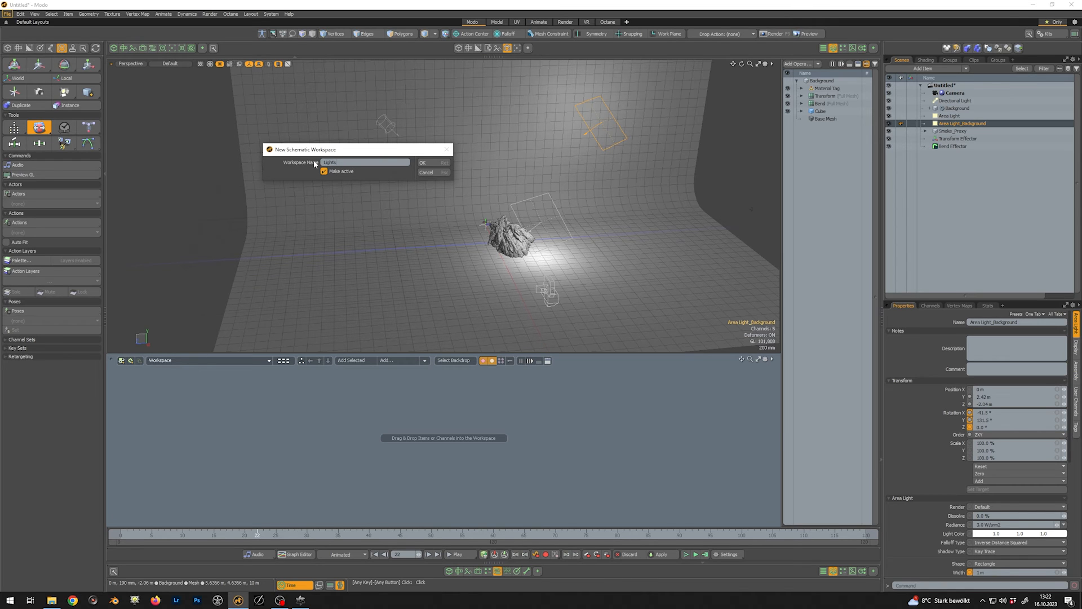
{"action": "type", "text": "ights"}
{"action": "key", "text": "Return"}
Add Area Light and Area Light_Background as nodes to the Lights workspace
{"action": "left_click", "coordinate": [944, 116], "text": "shift"}
{"action": "left_click_drag", "start_coordinate": [944, 117], "coordinate": [583, 458]}
{"action": "left_click", "coordinate": [575, 437]}
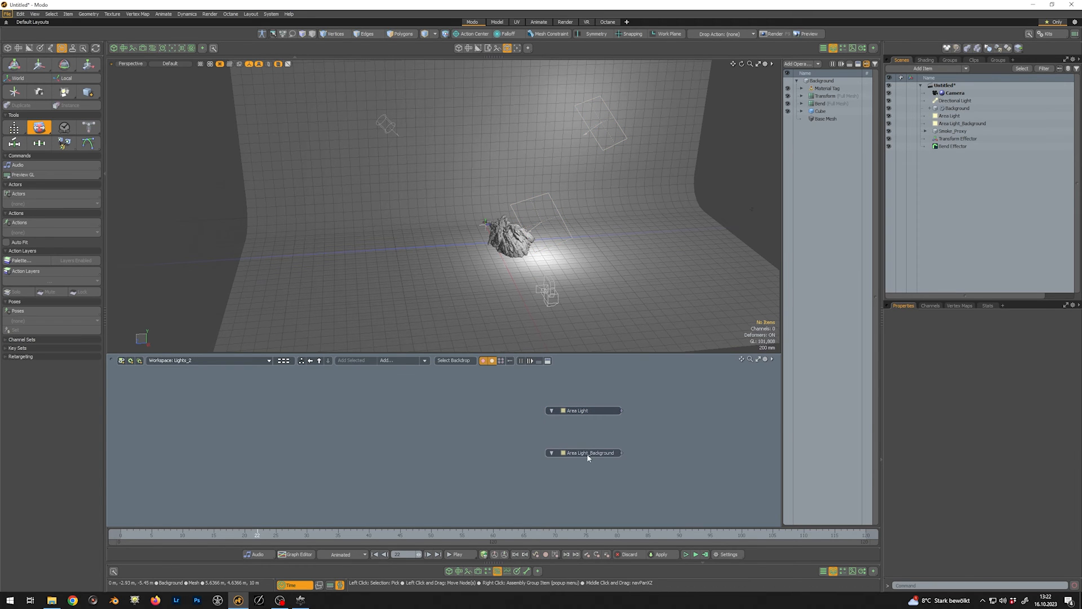
Add the Distribution (Octane) channel to both the Area Light_Background and Area Light nodes
{"action": "right_click", "coordinate": [586, 455]}
{"action": "mouse_move", "coordinate": [586, 459]}
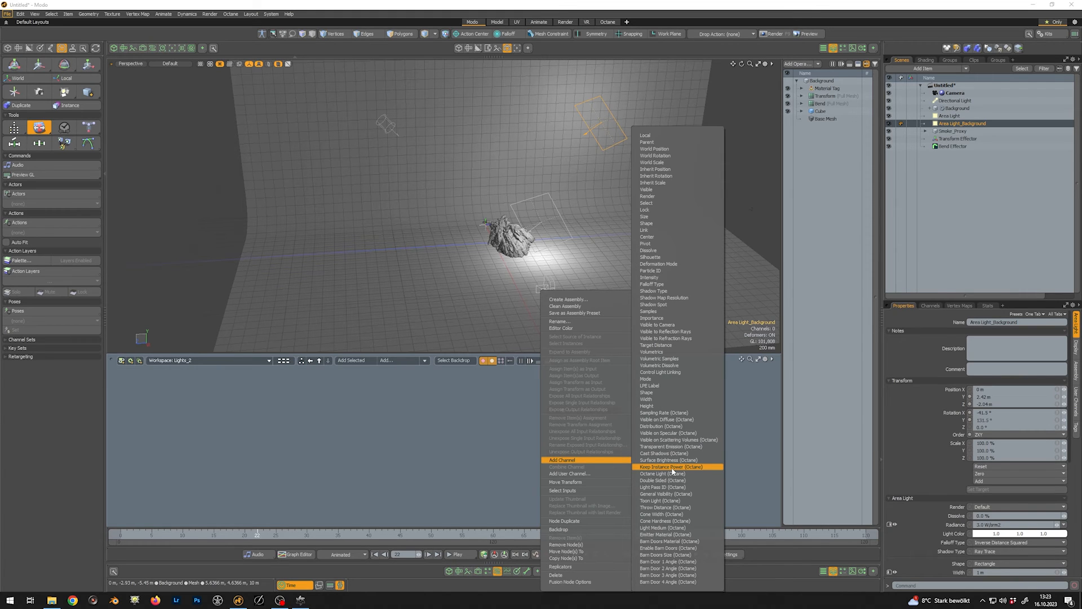
{"action": "left_click", "coordinate": [661, 426]}
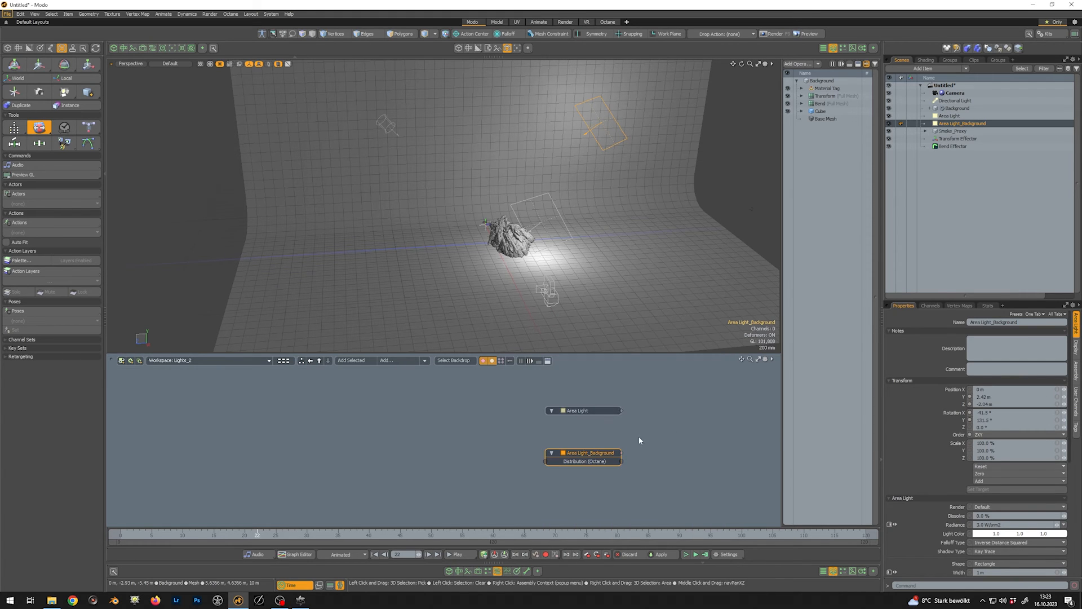
{"action": "right_click", "coordinate": [586, 413]}
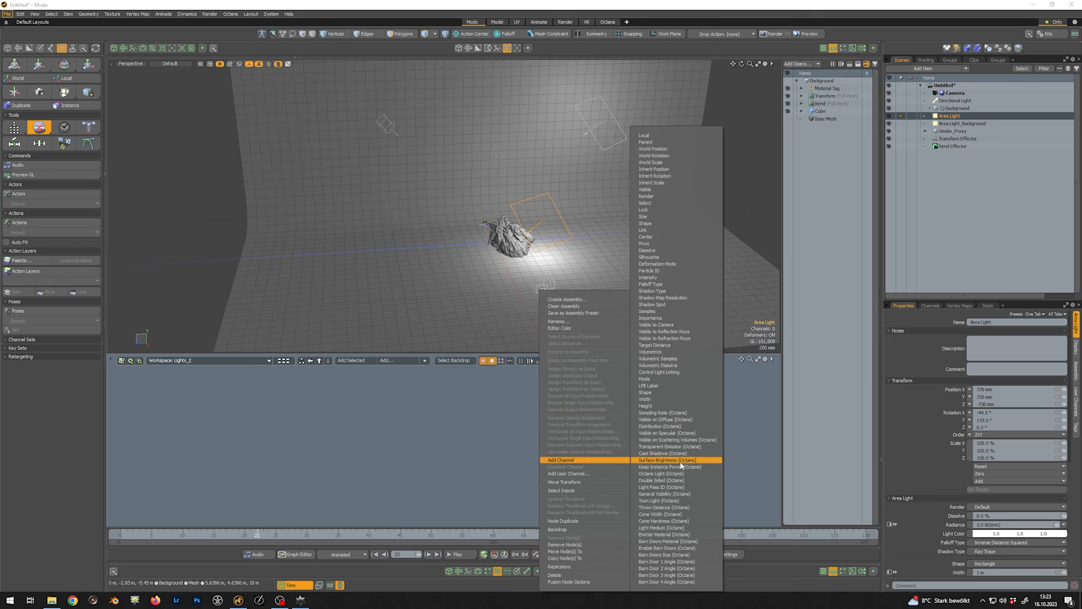
{"action": "left_click", "coordinate": [672, 427]}
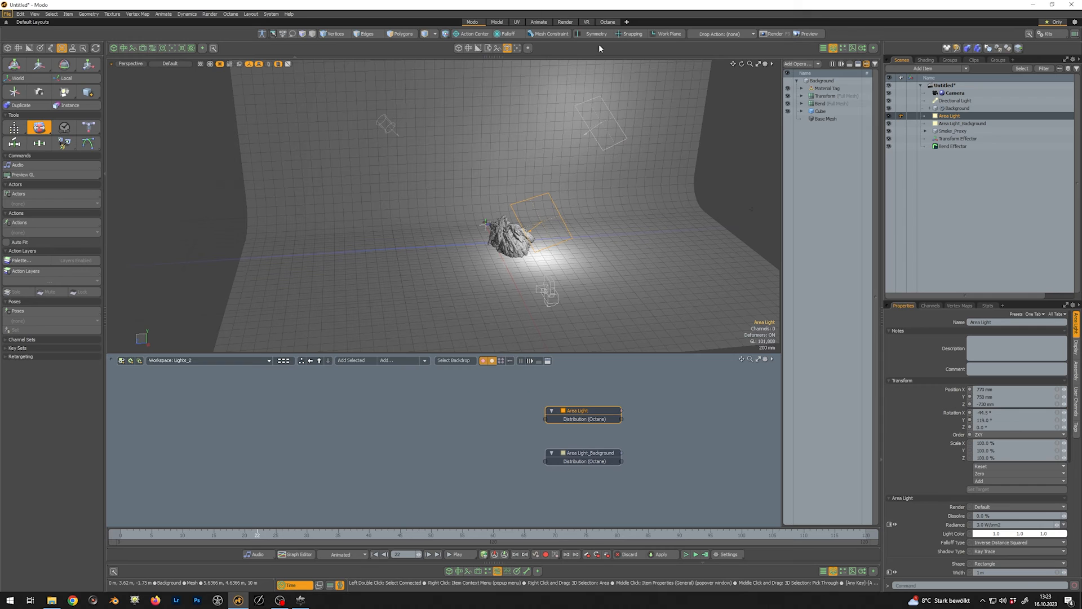
Switch to the Octane layout and create two Spotlight distribution texture nodes in the lights workspace
{"action": "left_click", "coordinate": [607, 22]}
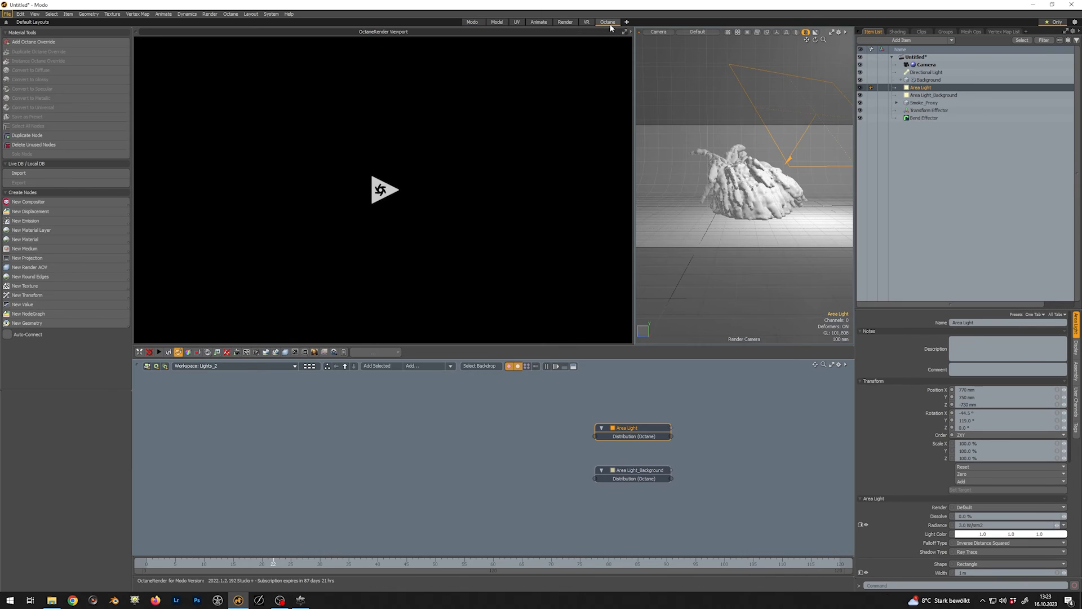
{"action": "left_click", "coordinate": [418, 454]}
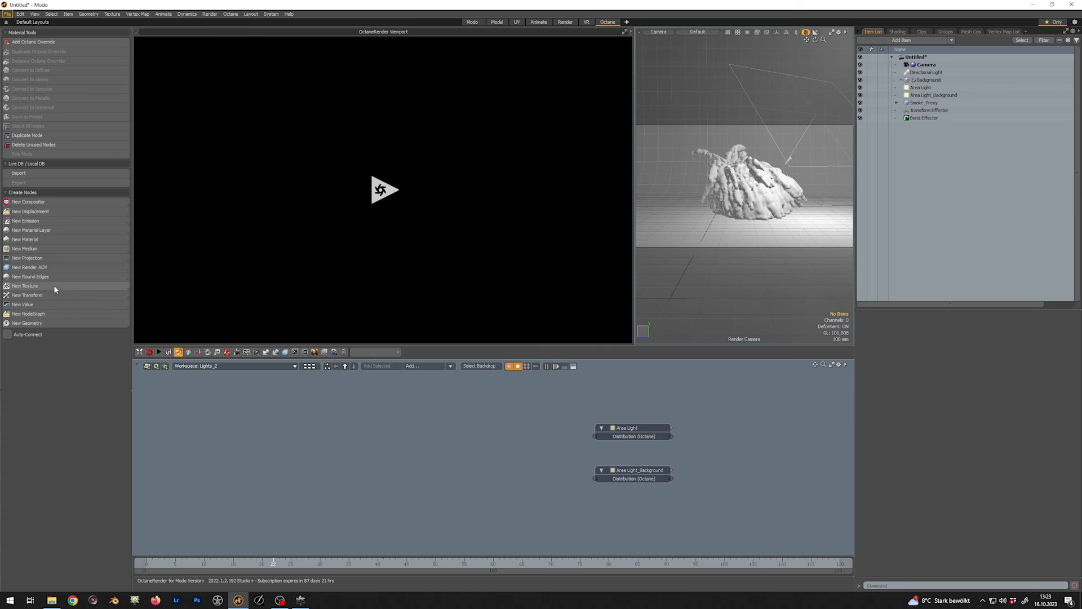
{"action": "left_click", "coordinate": [39, 287]}
{"action": "scroll", "coordinate": [175, 451], "scroll_direction": "down", "scroll_amount": 10}
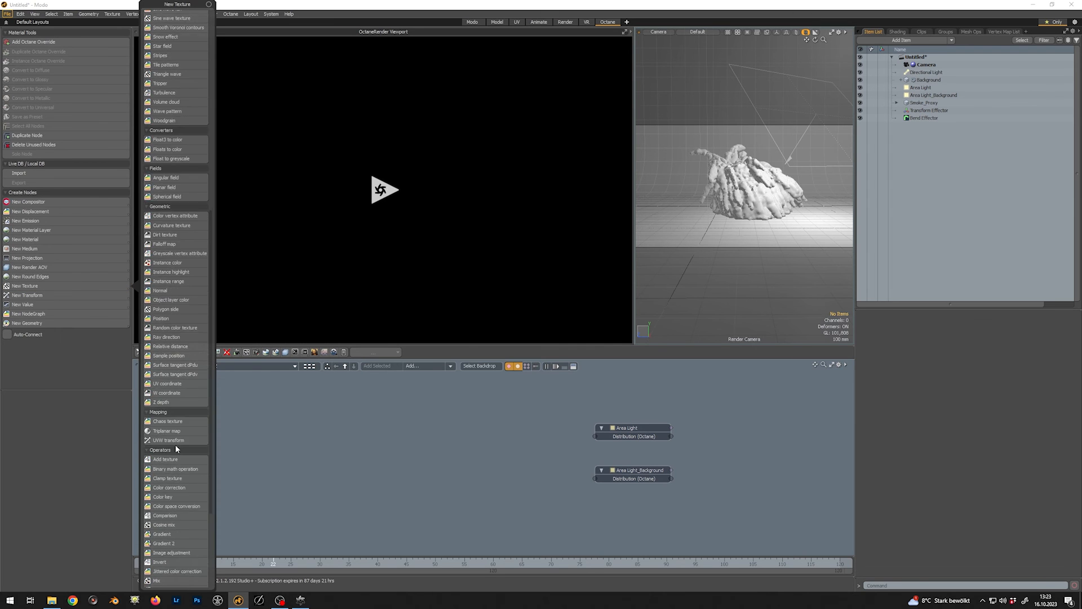
{"action": "left_click", "coordinate": [176, 582]}
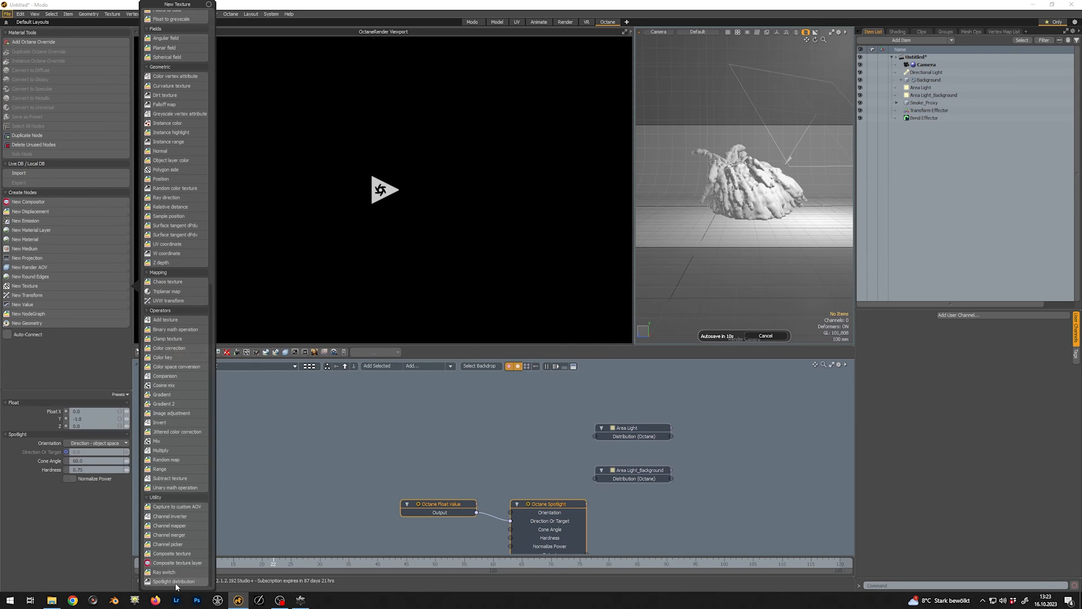
{"action": "left_click", "coordinate": [176, 582]}
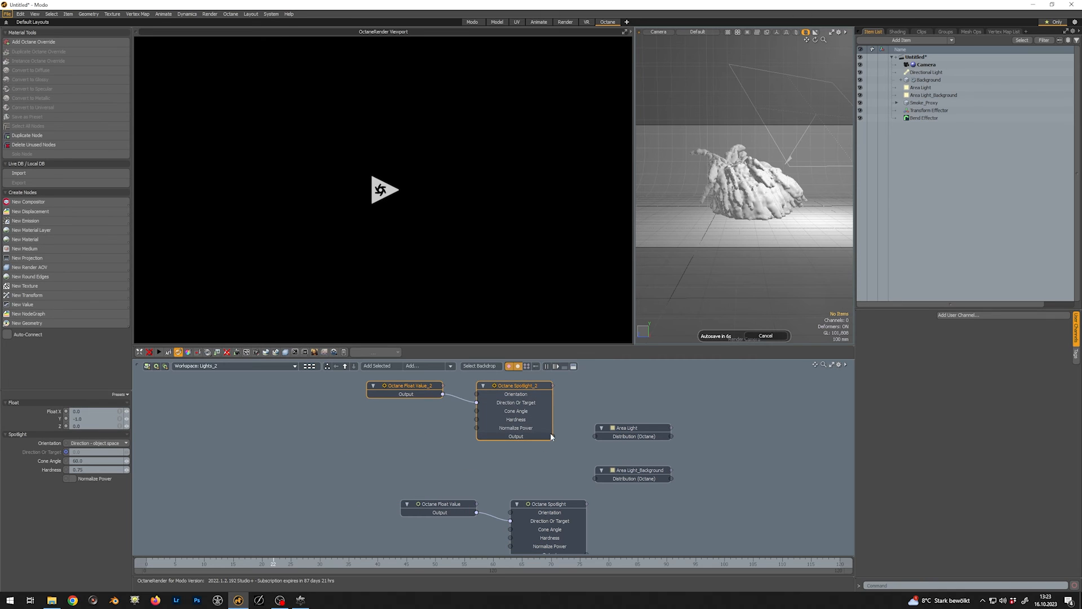
Connect each Octane Spotlight output to the Distribution input of its own area light and align the nodes in two rows
{"action": "left_click_drag", "start_coordinate": [554, 436], "coordinate": [595, 436]}
{"action": "left_click", "coordinate": [459, 405]}
{"action": "left_click_drag", "start_coordinate": [420, 394], "coordinate": [411, 403]}
{"action": "left_click_drag", "start_coordinate": [443, 507], "coordinate": [400, 498]}
{"action": "left_click_drag", "start_coordinate": [539, 503], "coordinate": [505, 495]}
{"action": "left_click_drag", "start_coordinate": [552, 546], "coordinate": [651, 545]}
{"action": "left_click_drag", "start_coordinate": [514, 497], "coordinate": [514, 489]}
{"action": "left_click_drag", "start_coordinate": [644, 543], "coordinate": [644, 535]}
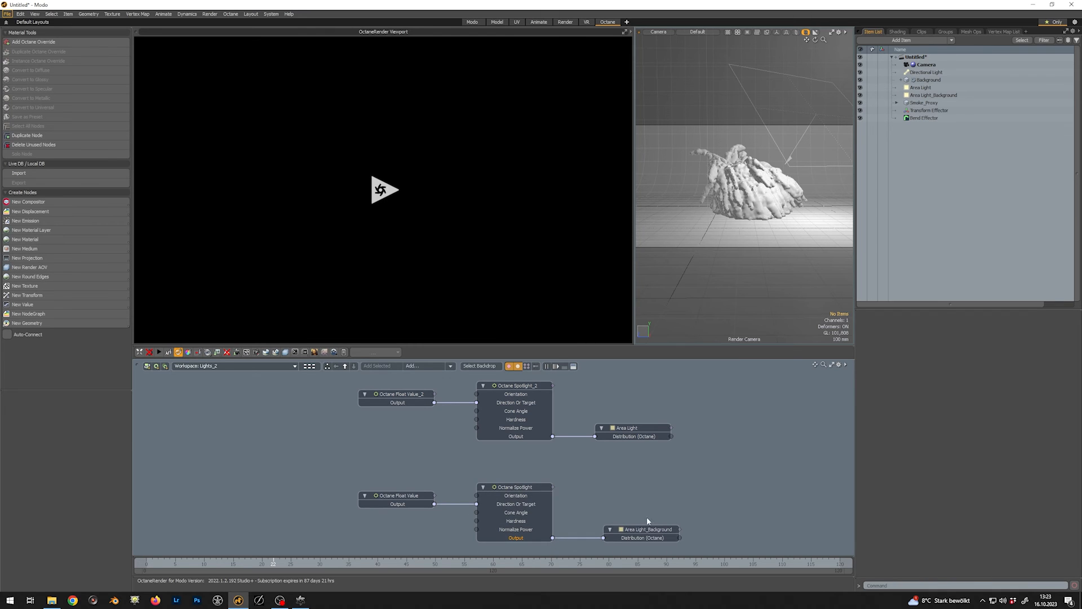
Set the Orientation of both Octane Spotlight nodes to Surface normal and open the Octane environment settings
{"action": "left_click", "coordinate": [530, 492]}
{"action": "left_click", "coordinate": [521, 386], "text": "shift"}
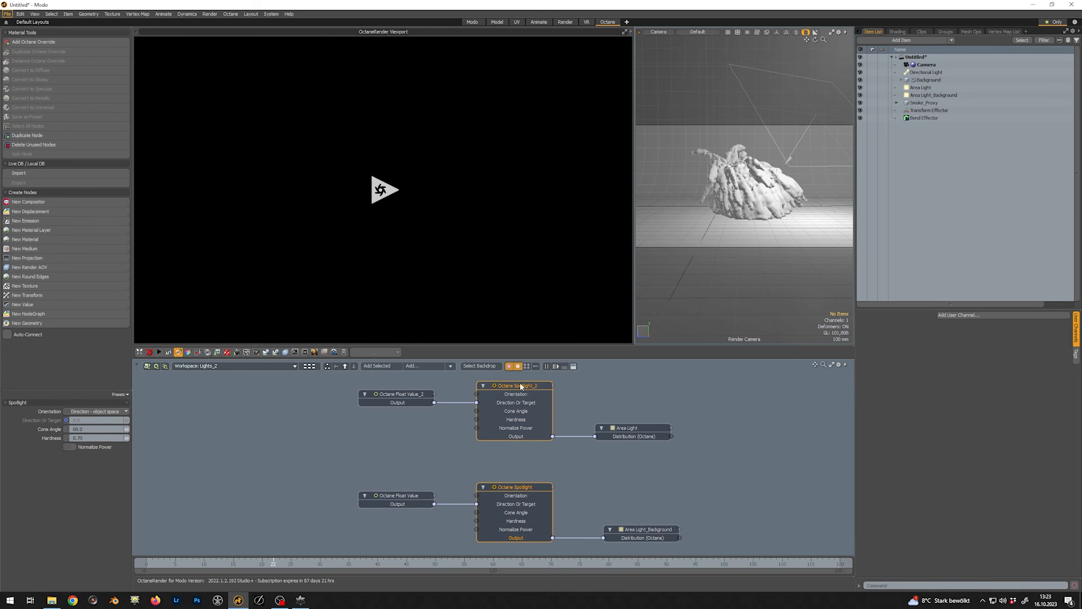
{"action": "left_click", "coordinate": [123, 412]}
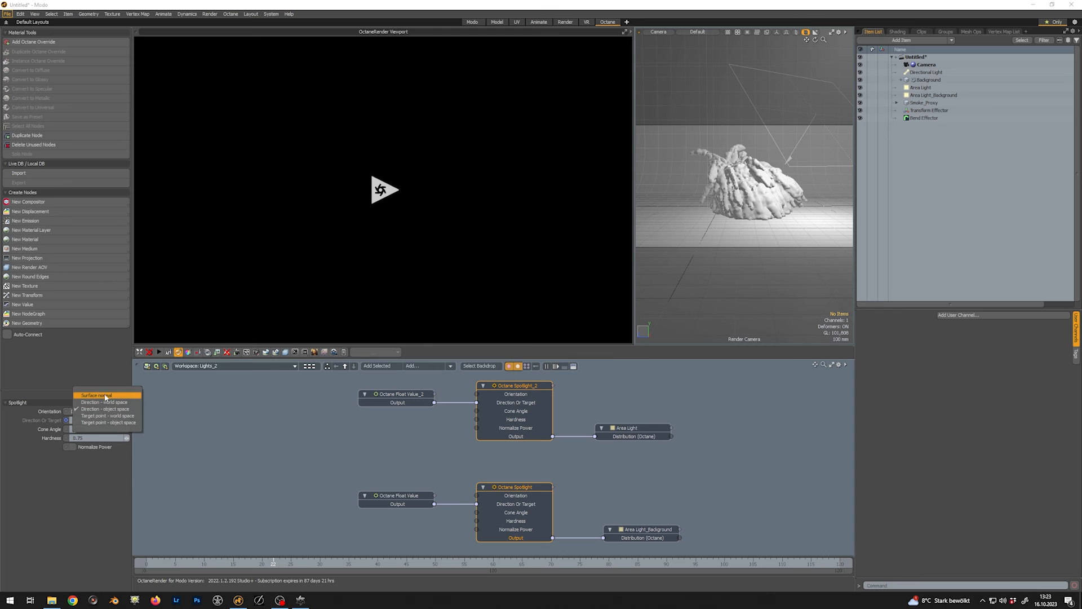
{"action": "left_click", "coordinate": [102, 395]}
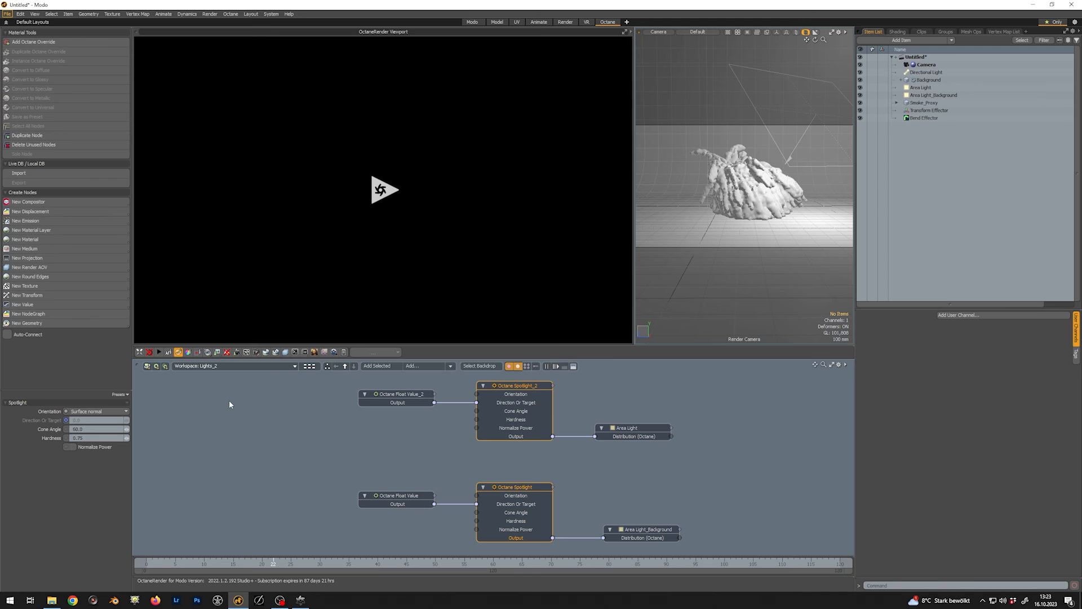
{"action": "left_click", "coordinate": [265, 353]}
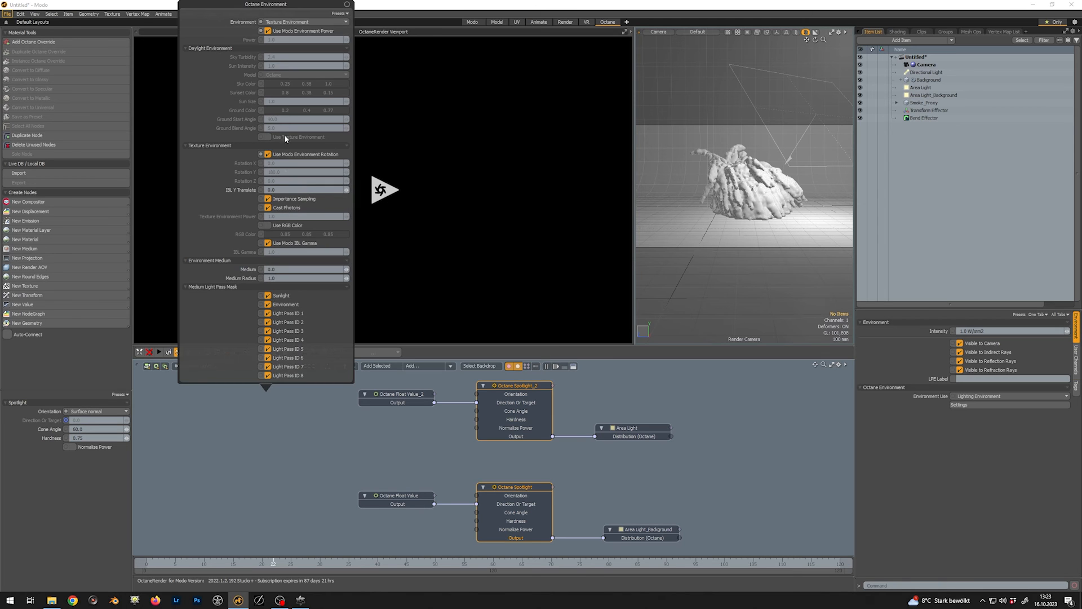
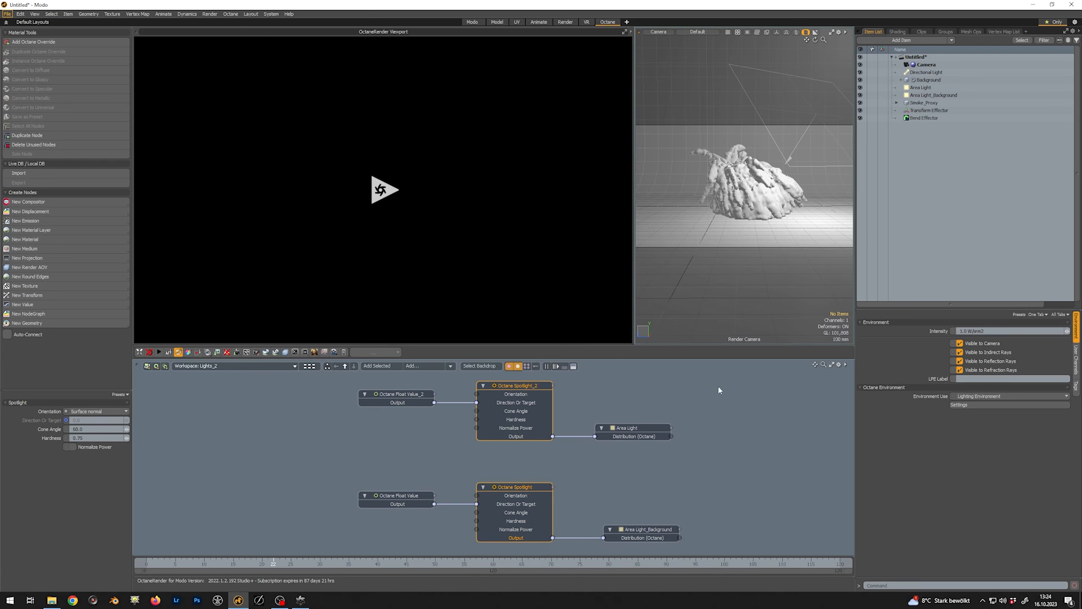
Add a Group layer above the Base Material in the Shader Tree
{"action": "left_click", "coordinate": [899, 34]}
{"action": "left_click", "coordinate": [968, 39]}
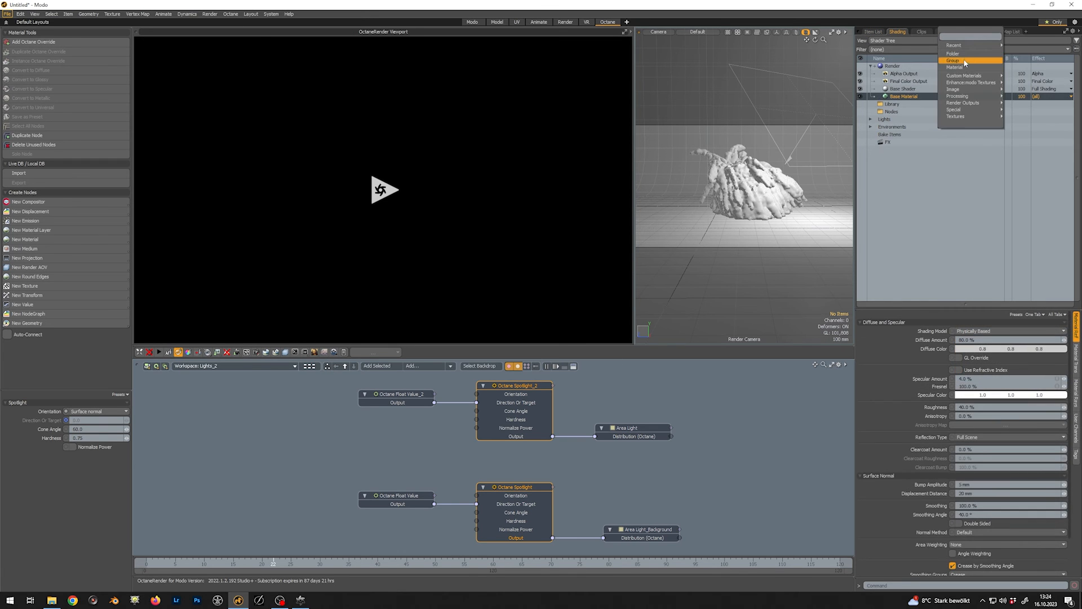
{"action": "left_click", "coordinate": [964, 61]}
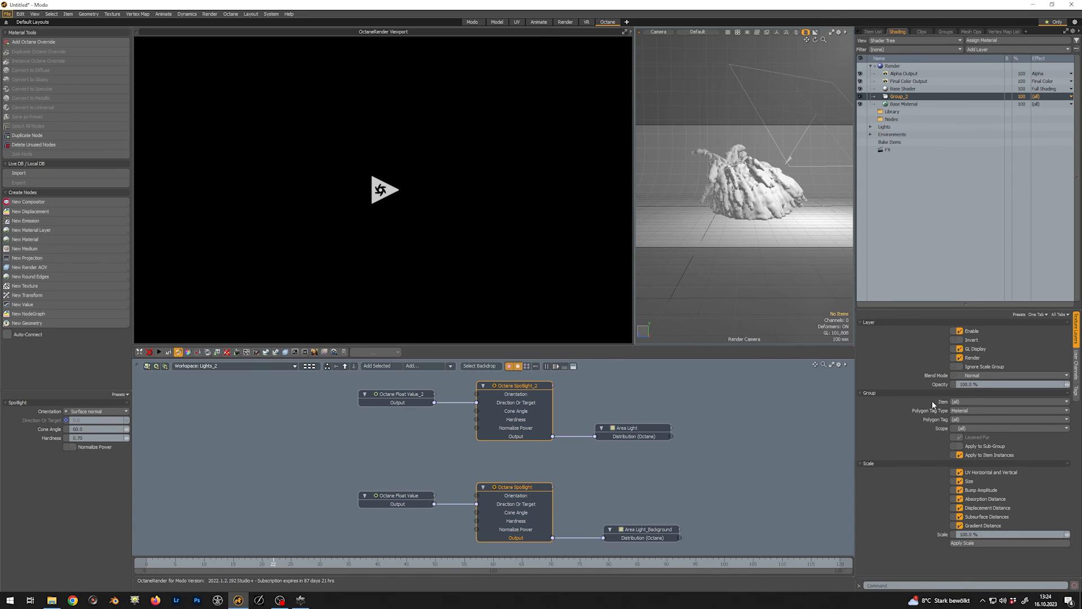
Assign the new group layer to the Background polygon tag and add a Material layer inside it
{"action": "left_click", "coordinate": [968, 418]}
{"action": "left_click", "coordinate": [967, 423]}
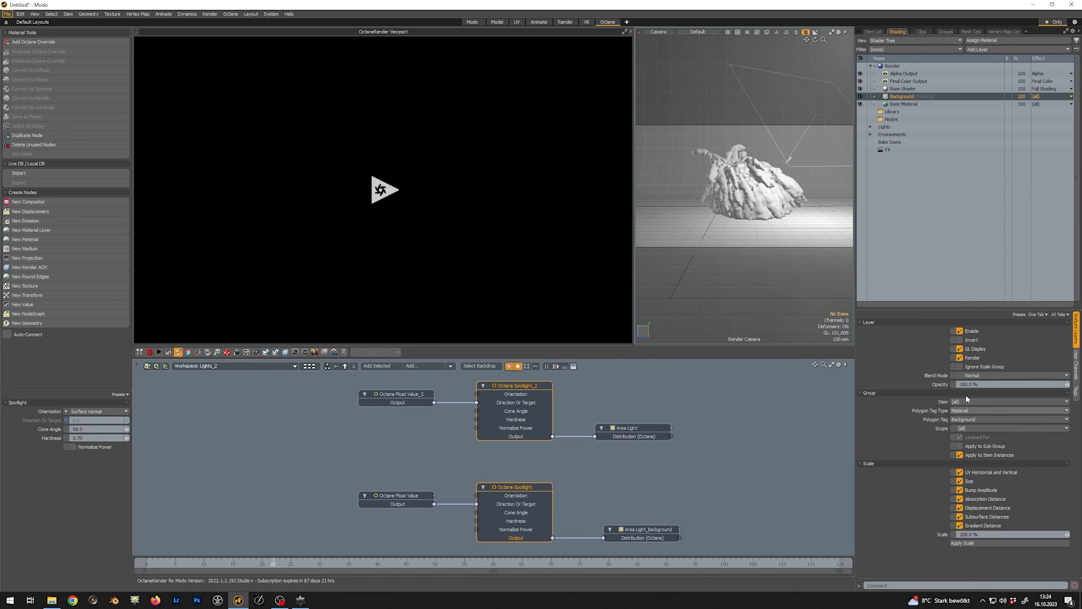
{"action": "left_click", "coordinate": [979, 50]}
{"action": "left_click", "coordinate": [969, 72]}
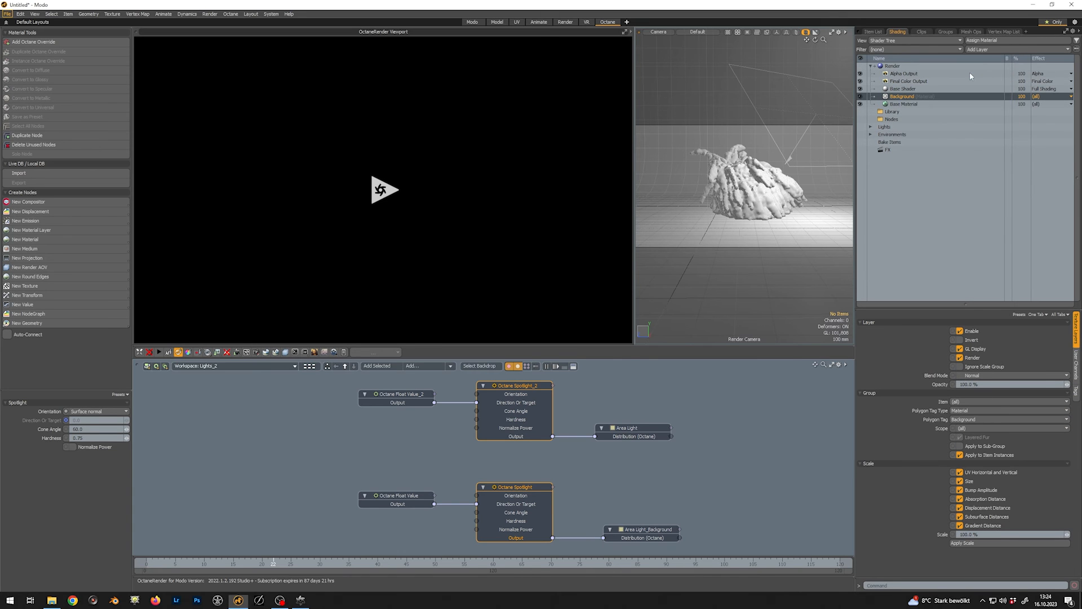
Set the Background material's diffuse color to a dark bluish gray of 0.2, 0.21, 0.22
{"action": "left_click", "coordinate": [983, 348]}
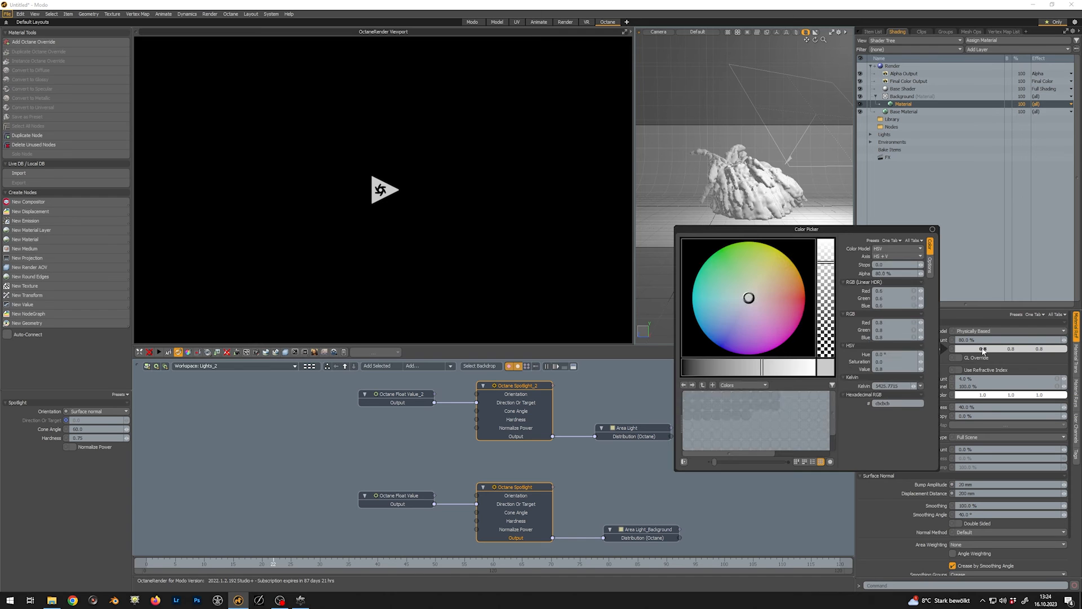
{"action": "left_click_drag", "start_coordinate": [757, 365], "coordinate": [687, 372]}
{"action": "left_click_drag", "start_coordinate": [741, 301], "coordinate": [741, 304]}
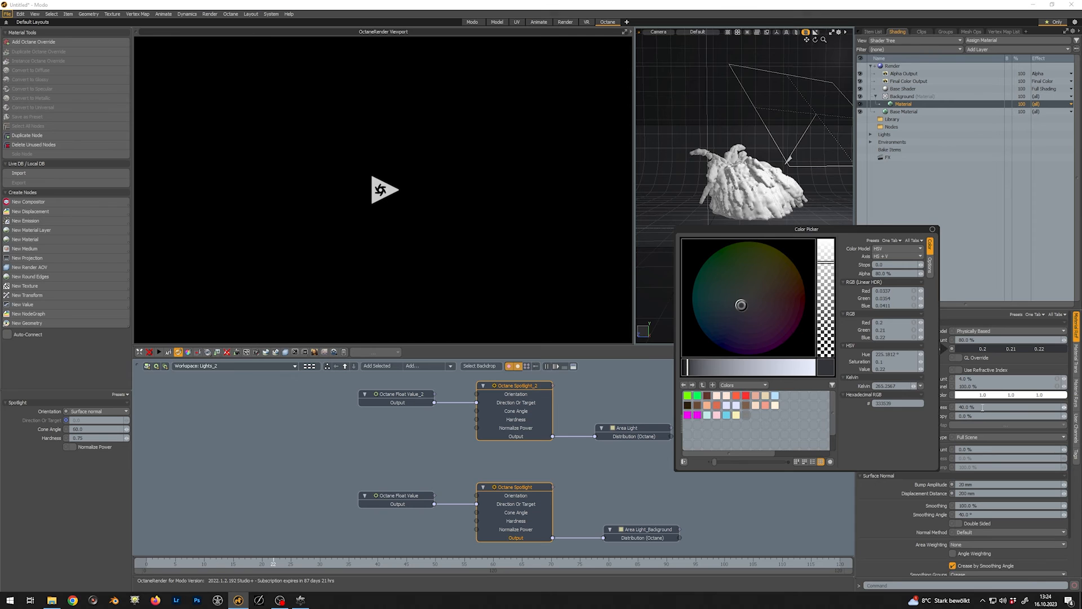
{"action": "left_click", "coordinate": [632, 404]}
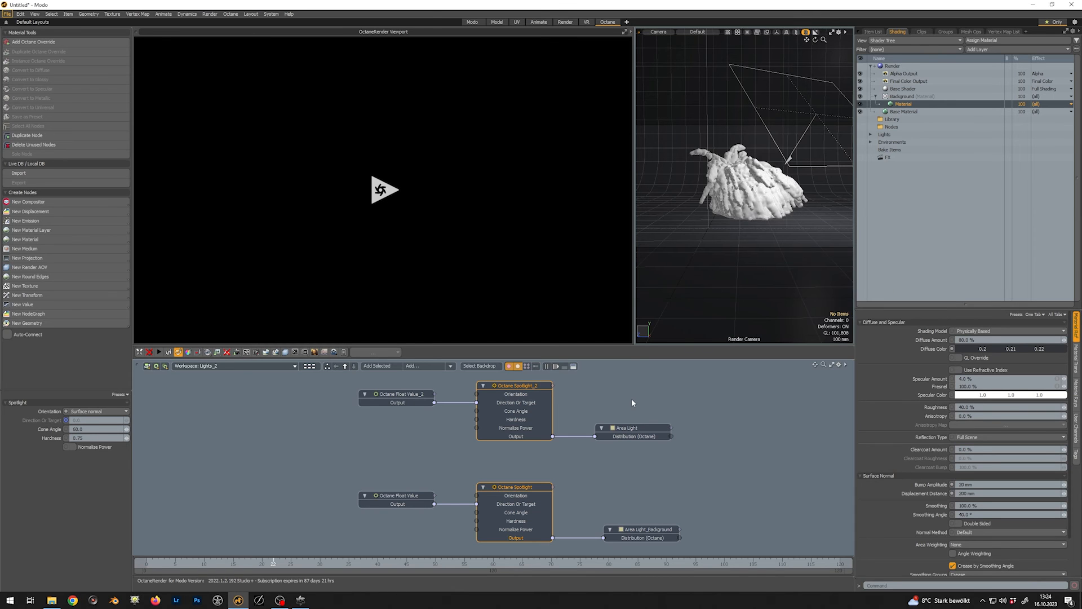
Save the scene as STORM_Flour in the 02_Presentation folder and start the live Octane render
{"action": "key", "text": "ctrl+s"}
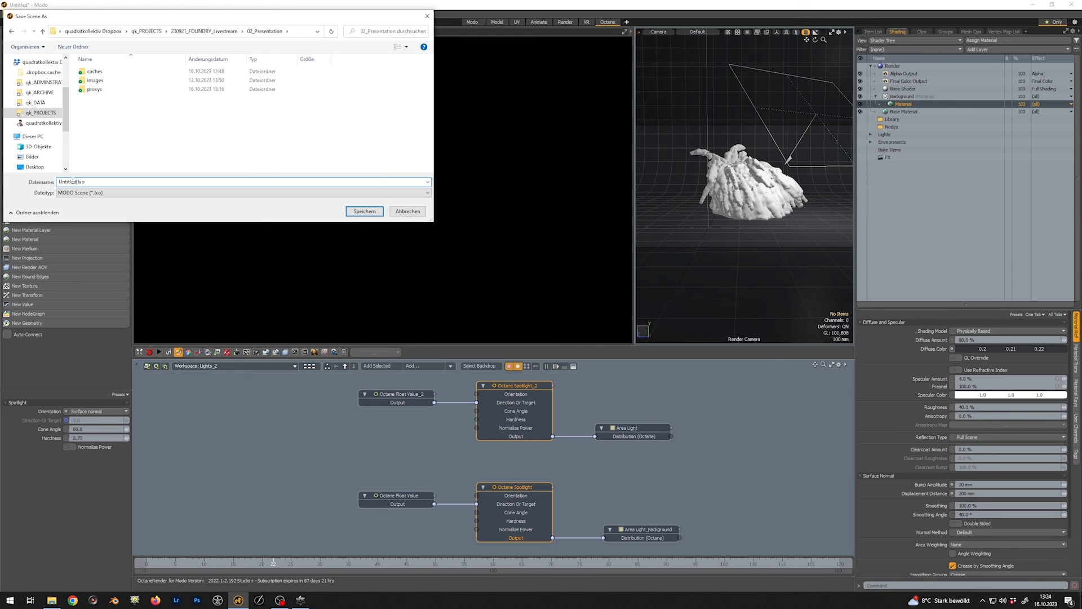
{"action": "key", "text": "BackSpace"}
{"action": "type", "text": "STORM_Flour"}
{"action": "key", "text": "Return"}
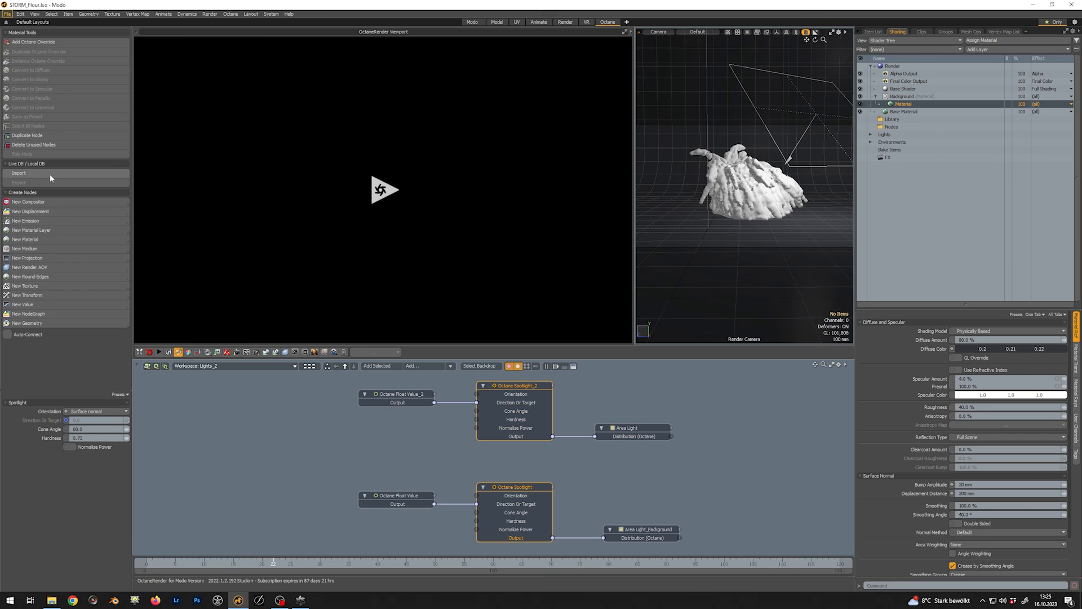
{"action": "left_click", "coordinate": [168, 356]}
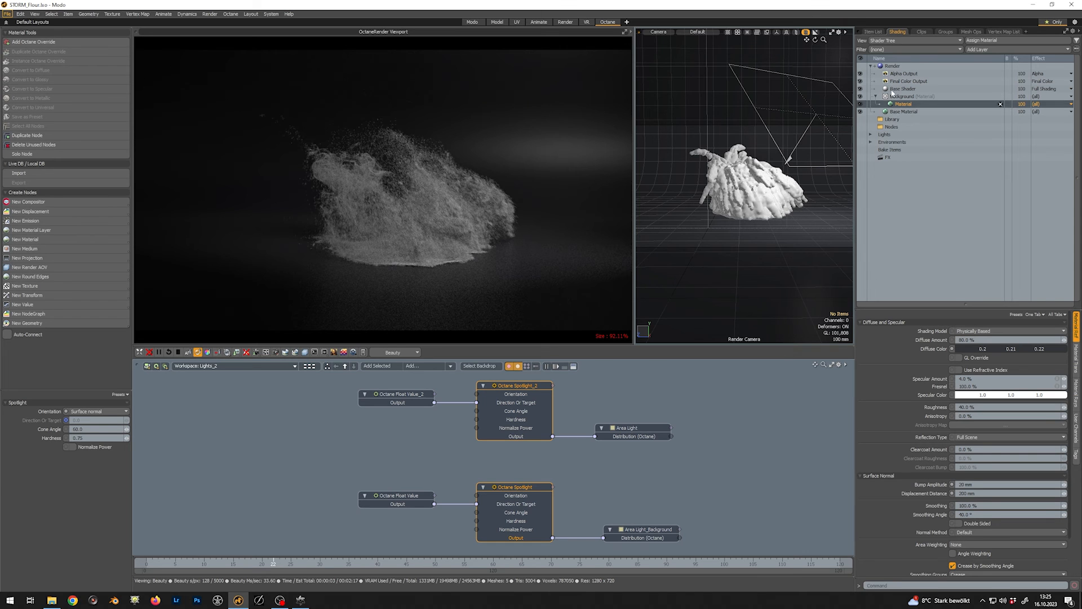
Set the radiance of Area Light to 12 W/srm2
{"action": "left_click", "coordinate": [874, 33]}
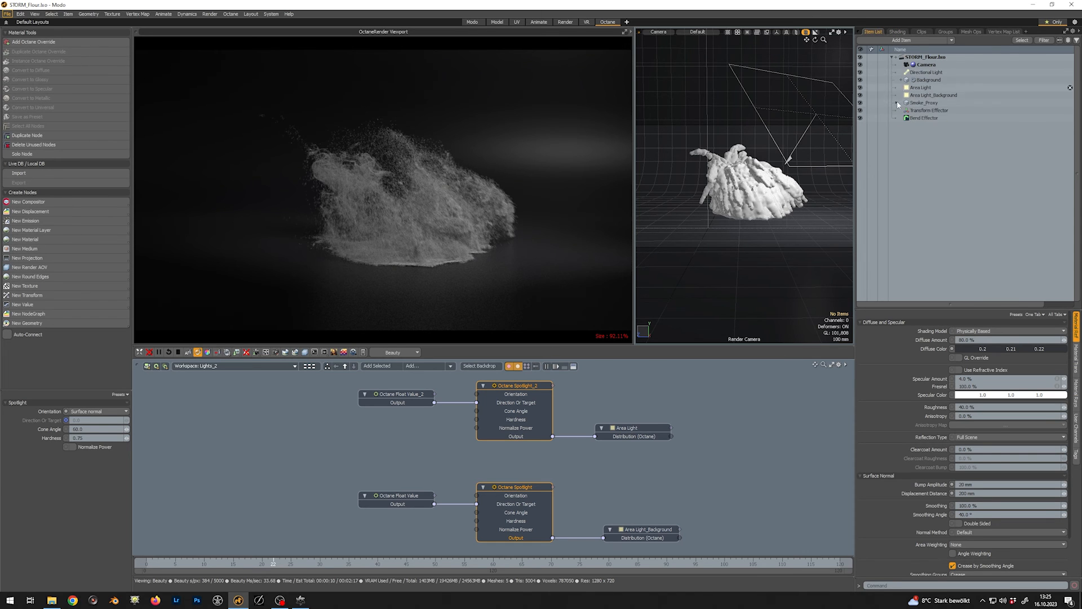
{"action": "left_click", "coordinate": [921, 88]}
{"action": "left_click", "coordinate": [994, 523]}
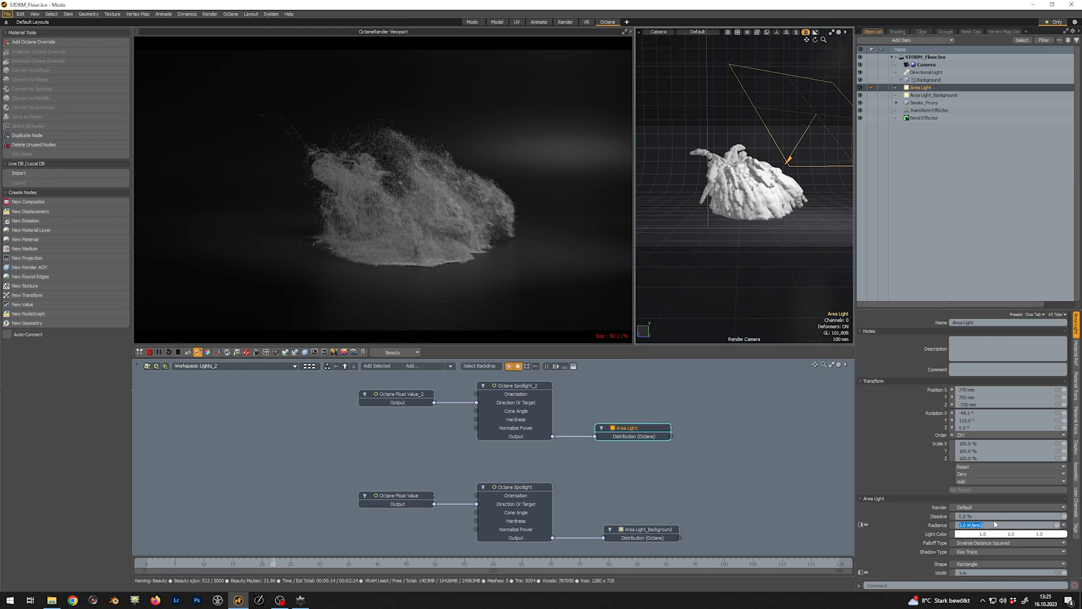
{"action": "type", "text": "12"}
{"action": "key", "text": "Return"}
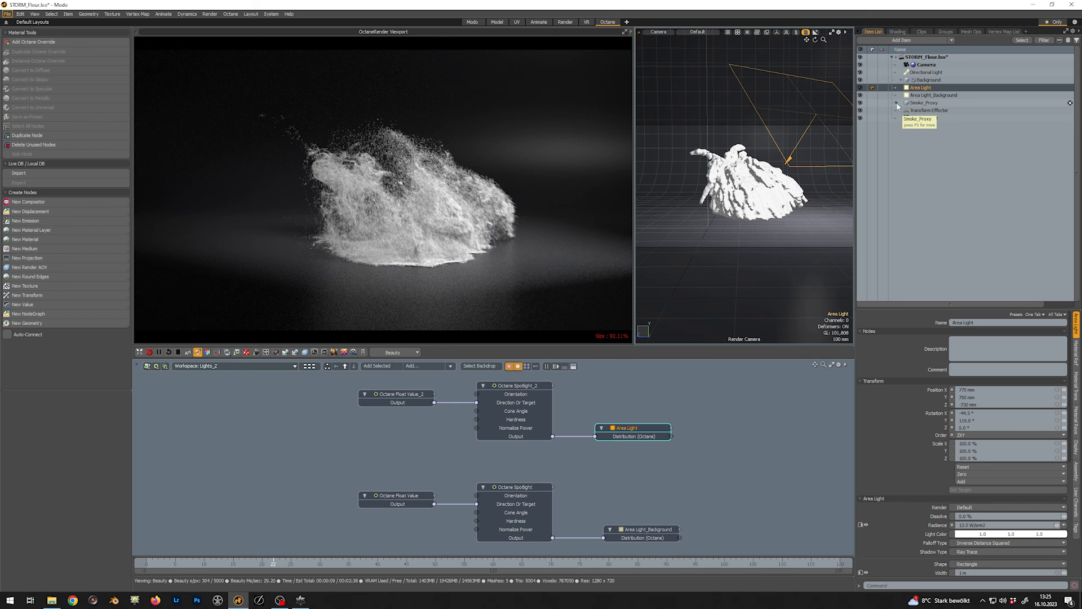
Scale the Smoke_Proxy mesh to 25% on all axes and pull the render camera back to frame it
{"action": "left_click", "coordinate": [899, 104]}
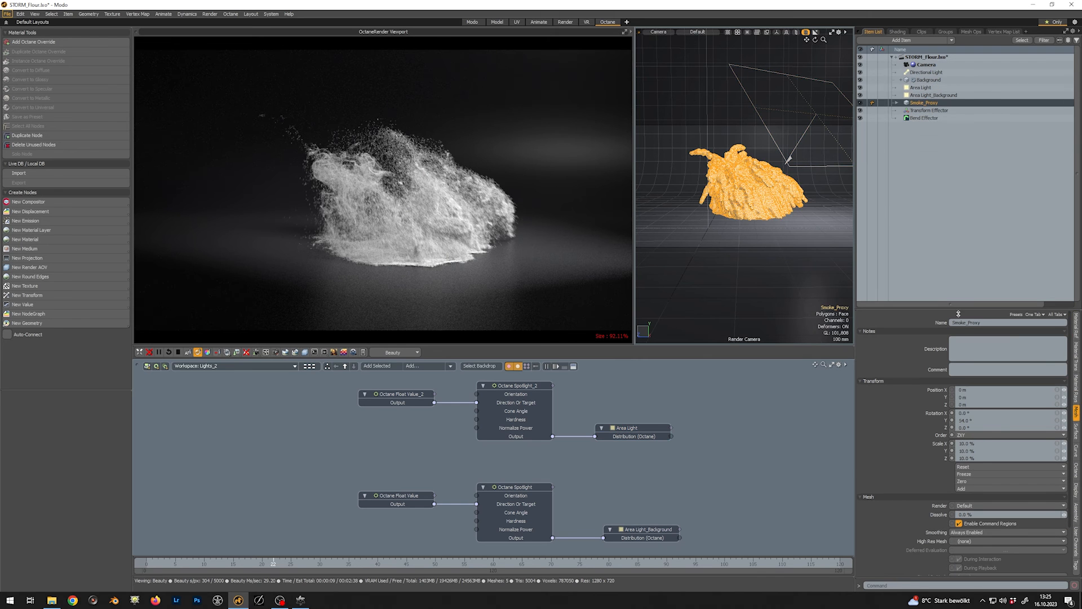
{"action": "left_click", "coordinate": [1059, 445]}
{"action": "type", "text": "25"}
{"action": "key", "text": "Return"}
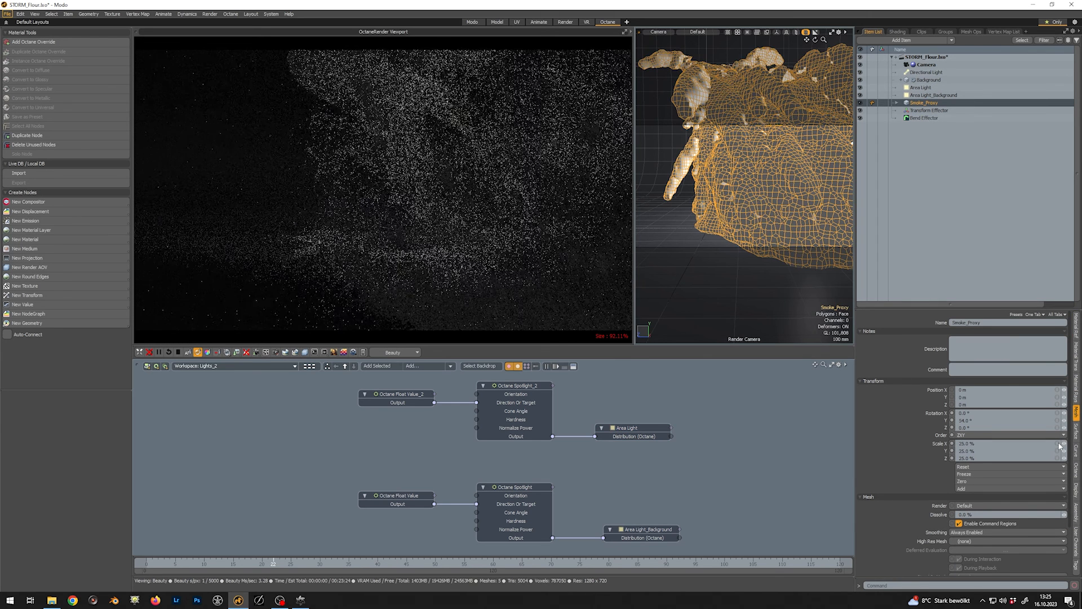
{"action": "mouse_move", "coordinate": [741, 183]}
{"action": "left_mouse_down", "text": "ctrl+alt"}
{"action": "mouse_move", "coordinate": [737, 222]}
{"action": "mouse_move", "coordinate": [724, 234]}
{"action": "mouse_move", "coordinate": [741, 224]}
{"action": "mouse_move", "coordinate": [750, 252]}
{"action": "left_mouse_up", "text": "ctrl+alt"}
In a perspective view, move Area Light about 650 mm in X and -970 mm in Z, away from the smoke
{"action": "key", "text": "period"}
{"action": "left_click_drag", "start_coordinate": [750, 251], "coordinate": [698, 242], "text": "ctrl+alt"}
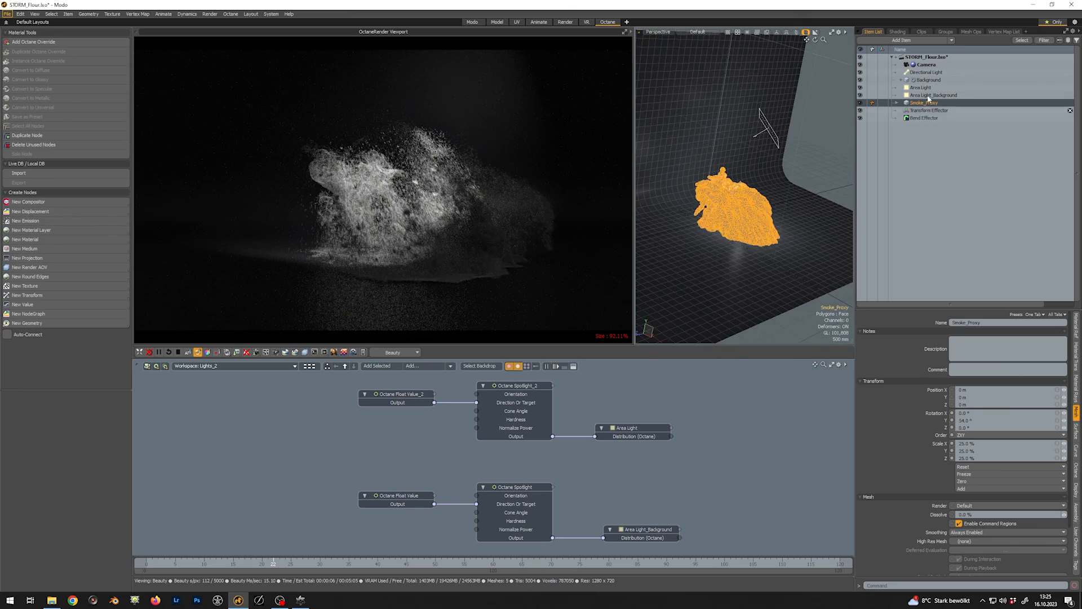
{"action": "left_click", "coordinate": [921, 88]}
{"action": "key", "text": "w"}
{"action": "left_click_drag", "start_coordinate": [789, 226], "coordinate": [738, 222], "text": "ctrl+alt"}
{"action": "left_click_drag", "start_coordinate": [726, 210], "coordinate": [786, 207]}
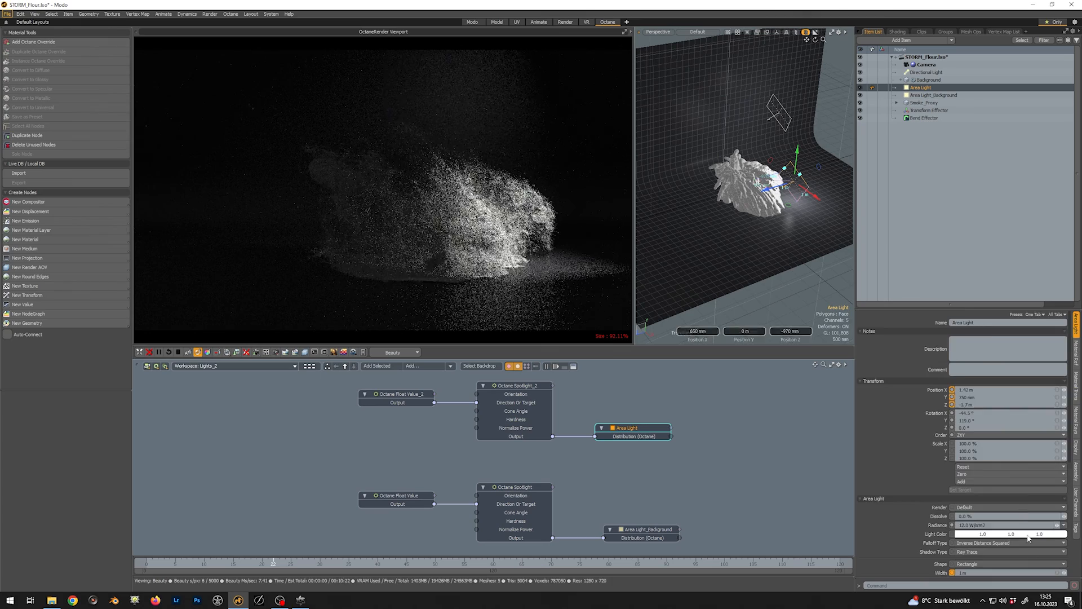
Set both the width and height of Area Light to 2 m
{"action": "scroll", "coordinate": [980, 518], "scroll_direction": "down", "scroll_amount": 3}
{"action": "left_click", "coordinate": [980, 472]}
{"action": "type", "text": "2"}
{"action": "key", "text": "ctrl+Return"}
Raise Area Light slightly and rotate it so it shines toward the smoke
{"action": "left_click_drag", "start_coordinate": [710, 280], "coordinate": [700, 279], "text": "alt"}
{"action": "left_click_drag", "start_coordinate": [797, 155], "coordinate": [796, 134]}
{"action": "left_click_drag", "start_coordinate": [783, 169], "coordinate": [792, 215], "text": "alt"}
{"action": "key", "text": "e"}
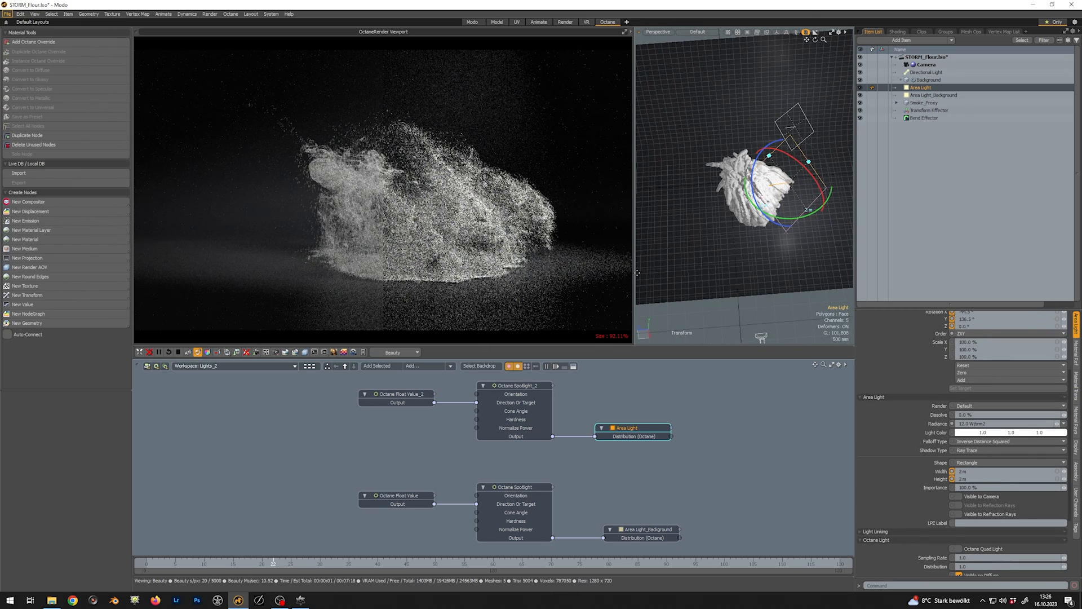
Inspect the smoke's contact with the floor in the render and lower Smoke_Proxy by 10 mm in Y
{"action": "scroll", "coordinate": [624, 268], "scroll_direction": "up", "scroll_amount": 5}
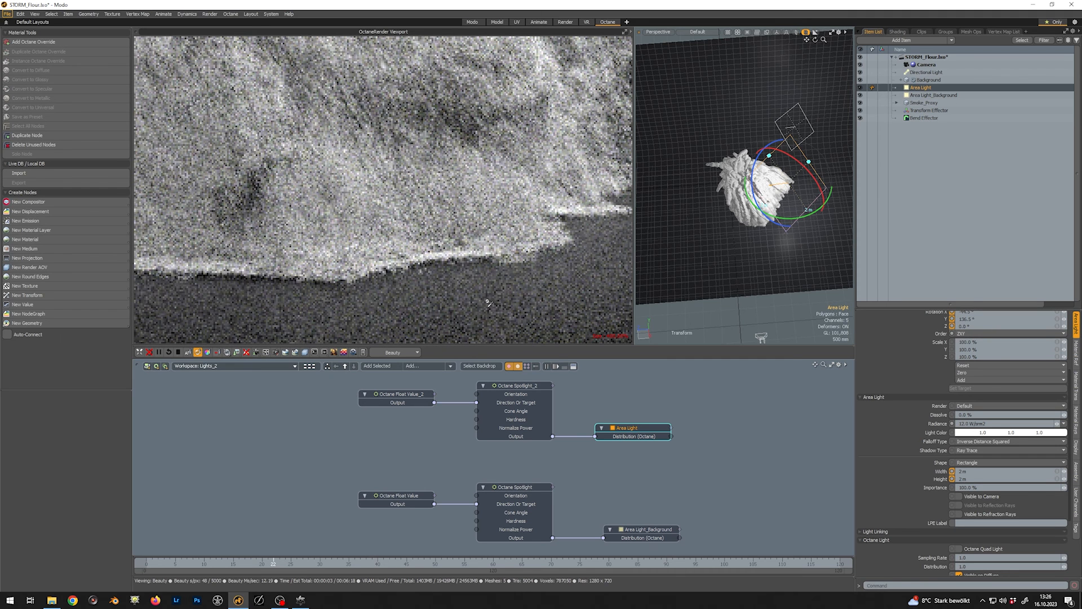
{"action": "left_click", "coordinate": [918, 104]}
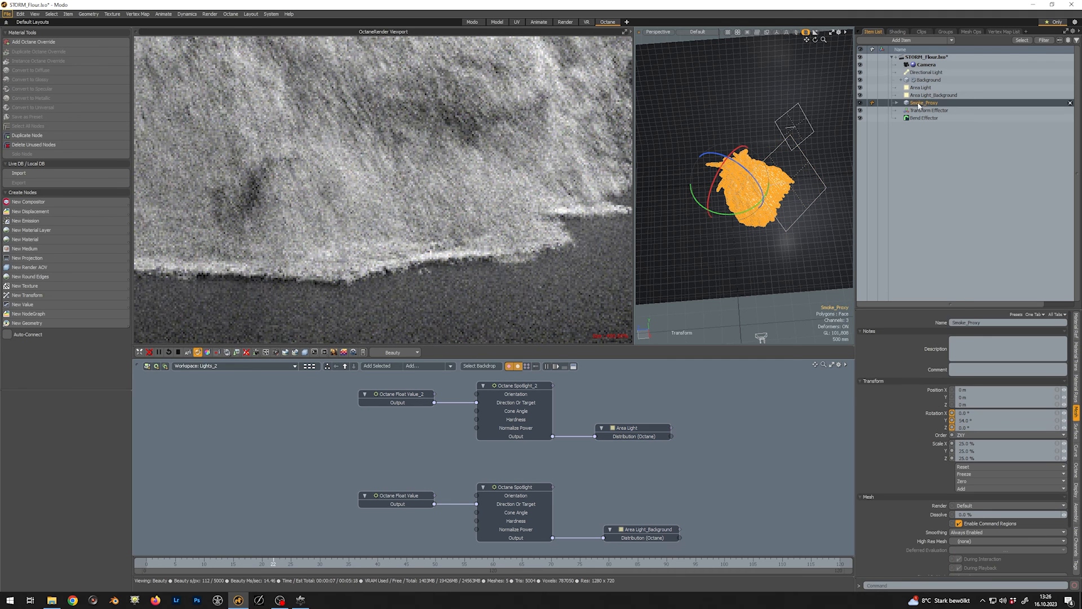
{"action": "key", "text": "w"}
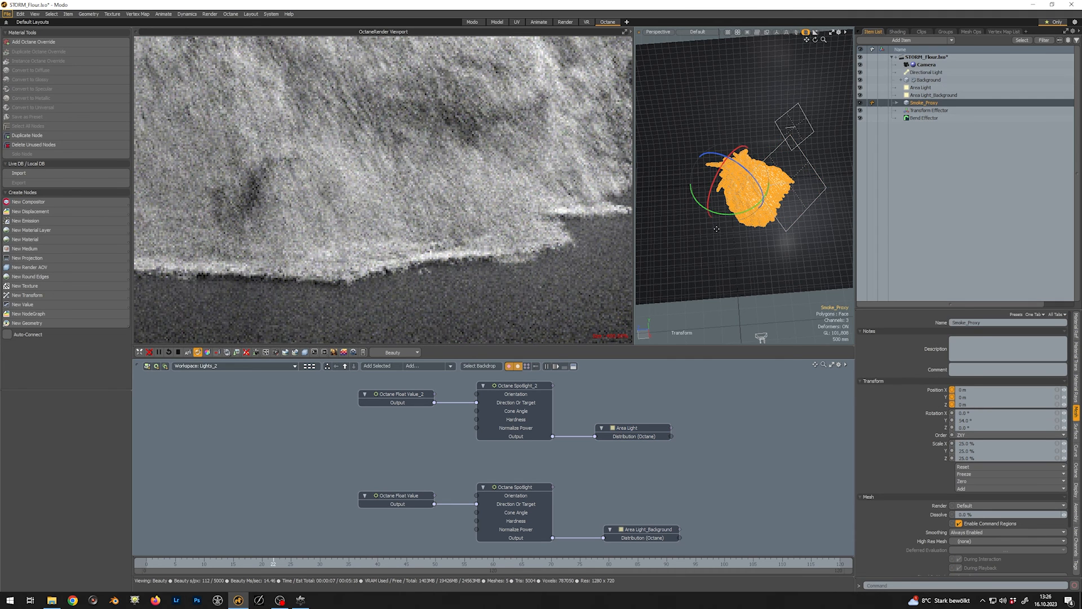
{"action": "left_click_drag", "start_coordinate": [720, 239], "coordinate": [740, 205], "text": "alt"}
{"action": "scroll", "coordinate": [740, 205], "scroll_direction": "up", "scroll_amount": 3}
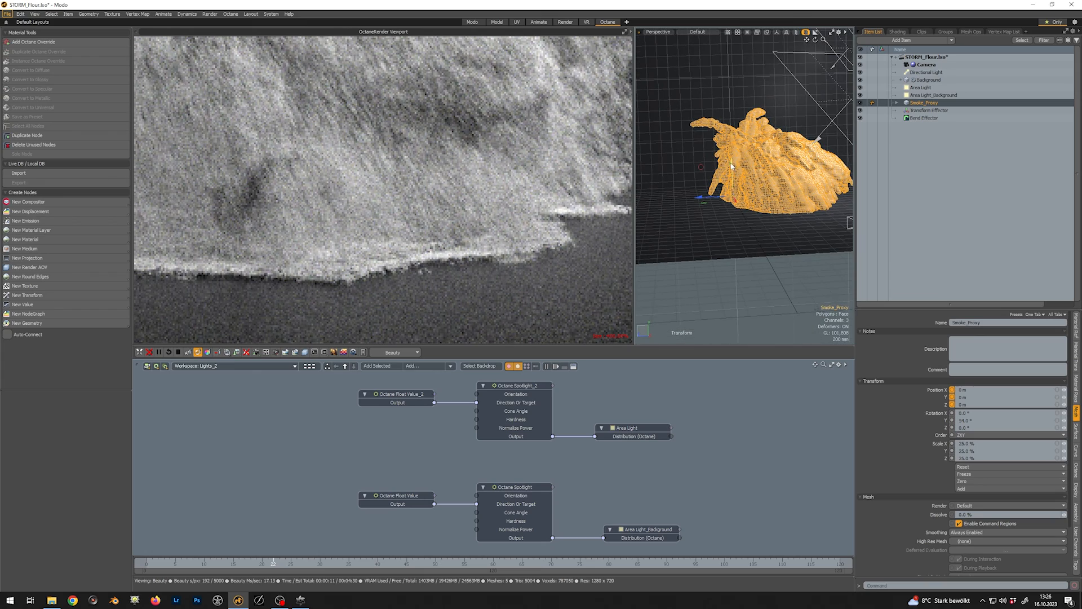
{"action": "left_click_drag", "start_coordinate": [731, 162], "coordinate": [731, 163]}
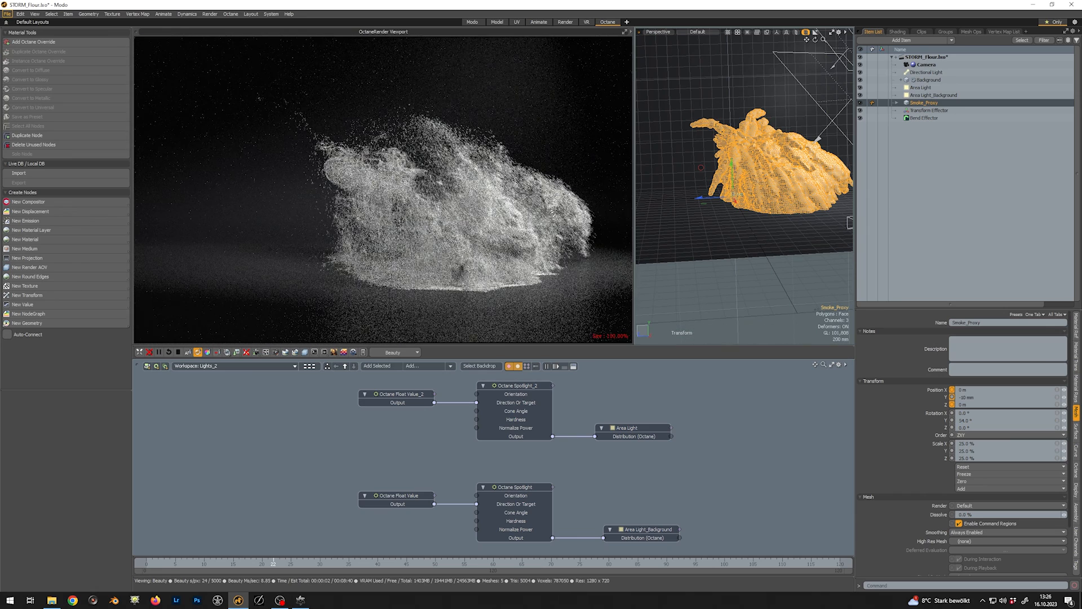
Set the radiance of Area Light_Background to 24 W/srm2
{"action": "left_click", "coordinate": [927, 95]}
{"action": "left_click", "coordinate": [993, 423]}
{"action": "type", "text": "24"}
{"action": "key", "text": "Return"}
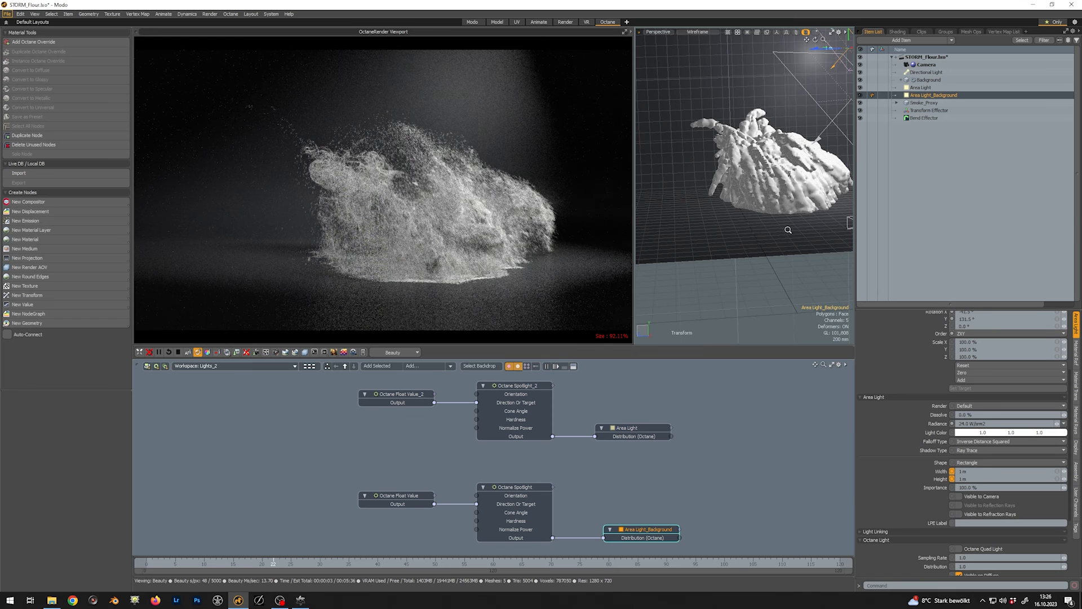
Hide Smoke_Proxy and Area Light so that only the background light illuminates the backdrop
{"action": "scroll", "coordinate": [758, 234], "scroll_direction": "down", "scroll_amount": 3}
{"action": "mouse_move", "coordinate": [758, 239]}
{"action": "left_mouse_down", "text": "alt"}
{"action": "mouse_move", "coordinate": [711, 260]}
{"action": "mouse_move", "coordinate": [741, 221]}
{"action": "left_mouse_up", "text": "alt"}
{"action": "scroll", "coordinate": [711, 260], "scroll_direction": "down", "scroll_amount": 2}
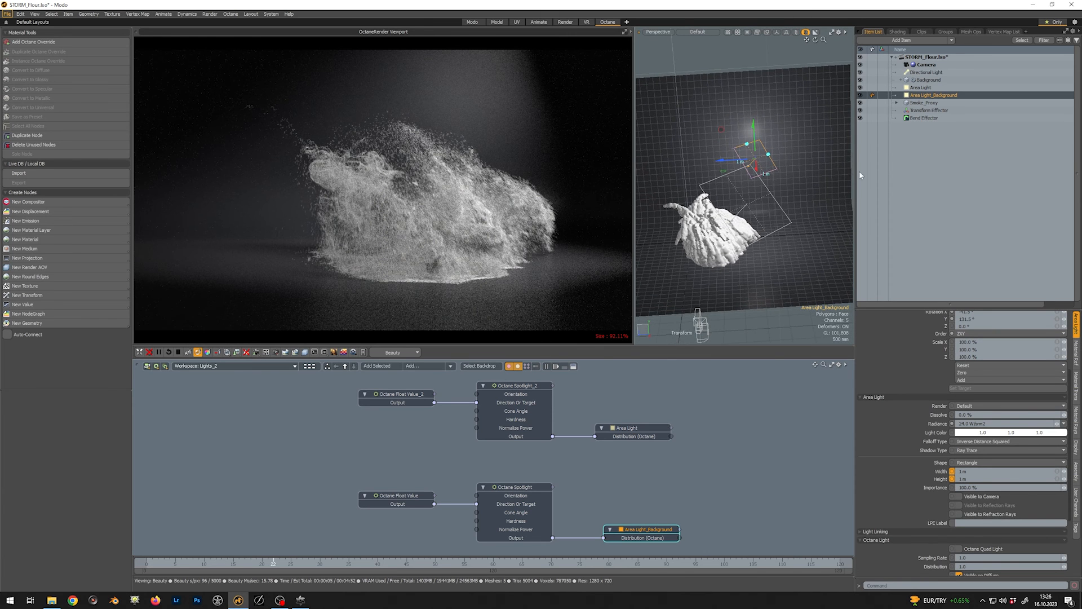
{"action": "left_click", "coordinate": [860, 103]}
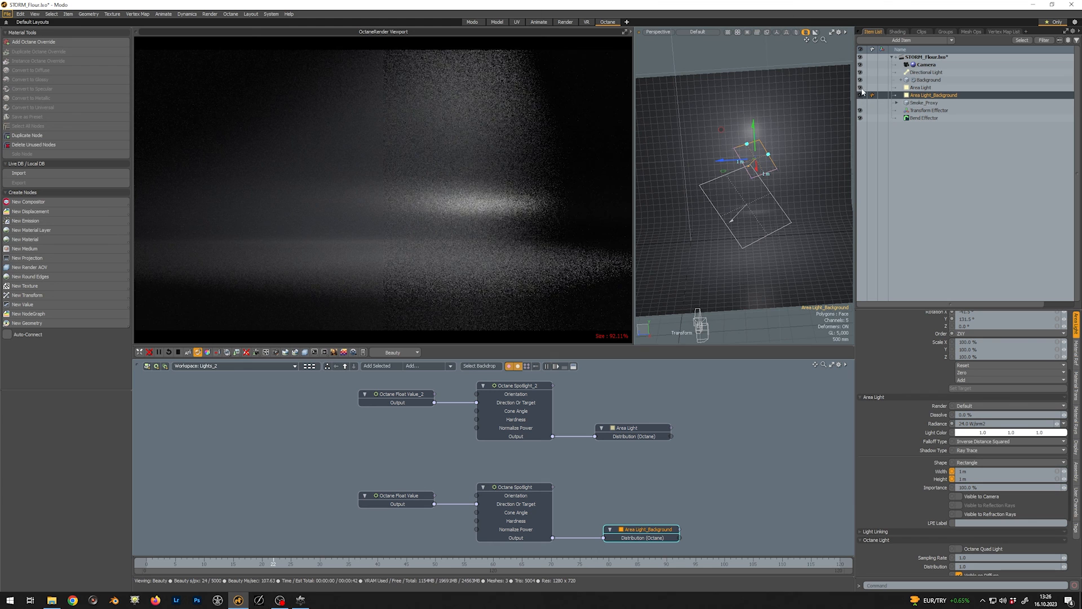
{"action": "left_click", "coordinate": [860, 88]}
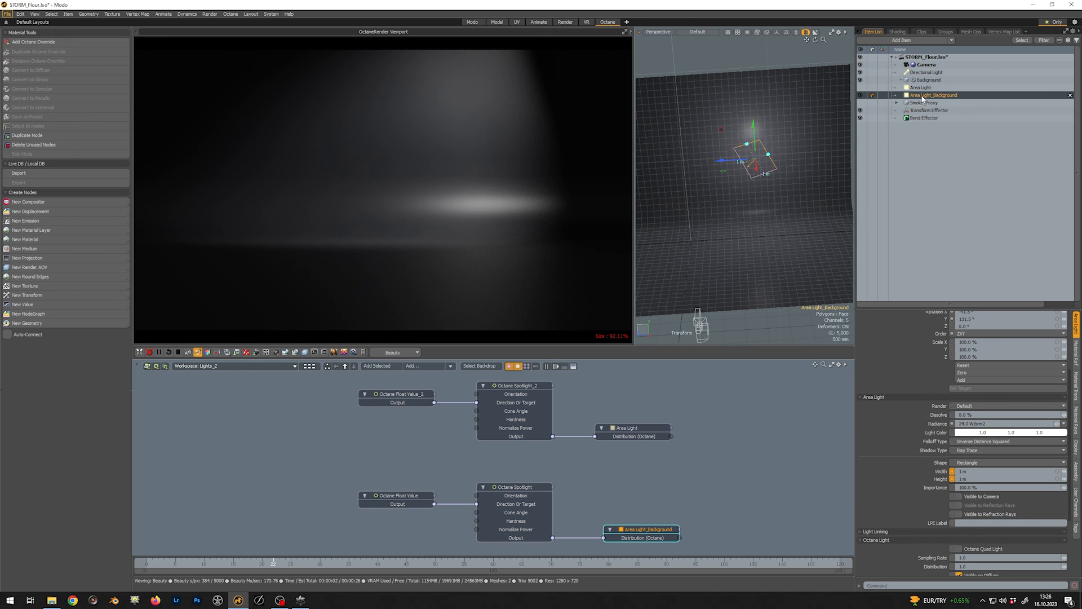
Enable Octane Quad Light for Area Light_Background and turn off its Visible on Specular option
{"action": "scroll", "coordinate": [957, 376], "scroll_direction": "down", "scroll_amount": 3}
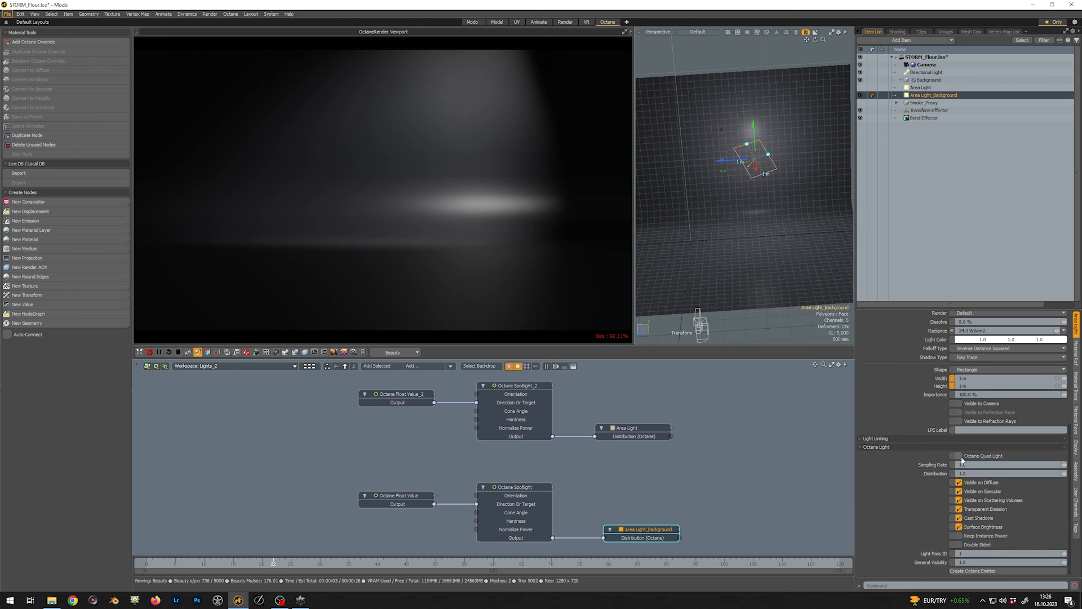
{"action": "left_click", "coordinate": [959, 456]}
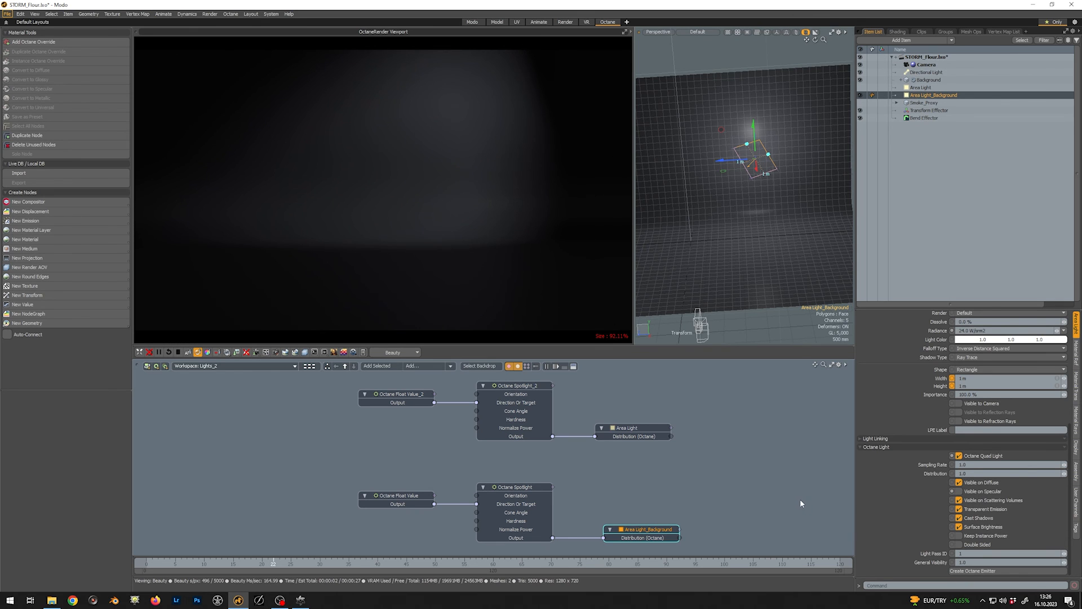
Give the background light's Octane Spotlight node a hardness of 0.2, Normalize Power on and a cone angle of 45
{"action": "left_click", "coordinate": [521, 488]}
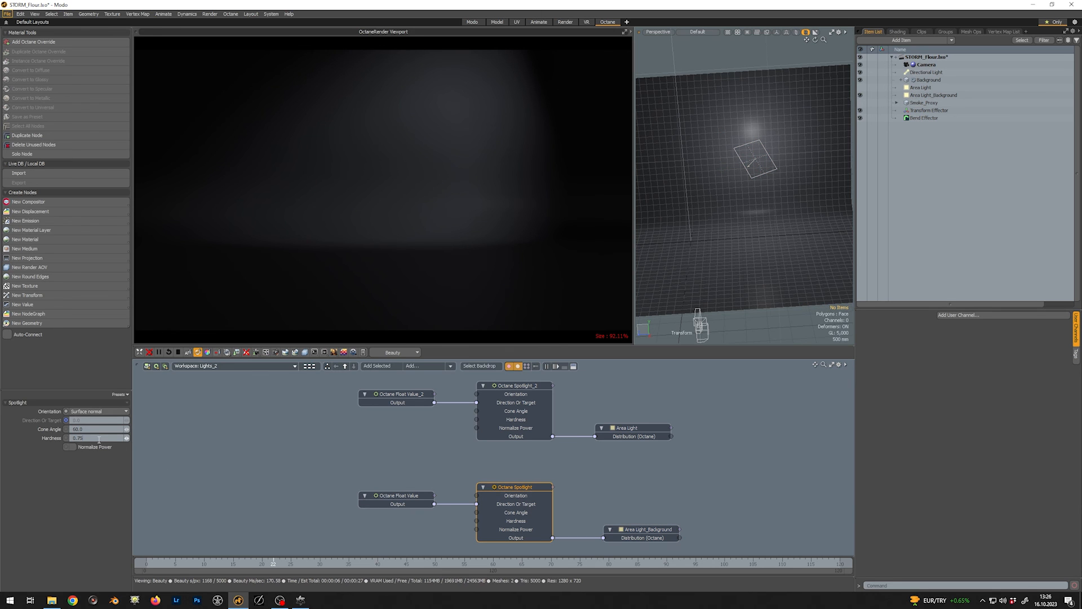
{"action": "type", "text": "0.2"}
{"action": "key", "text": "Return"}
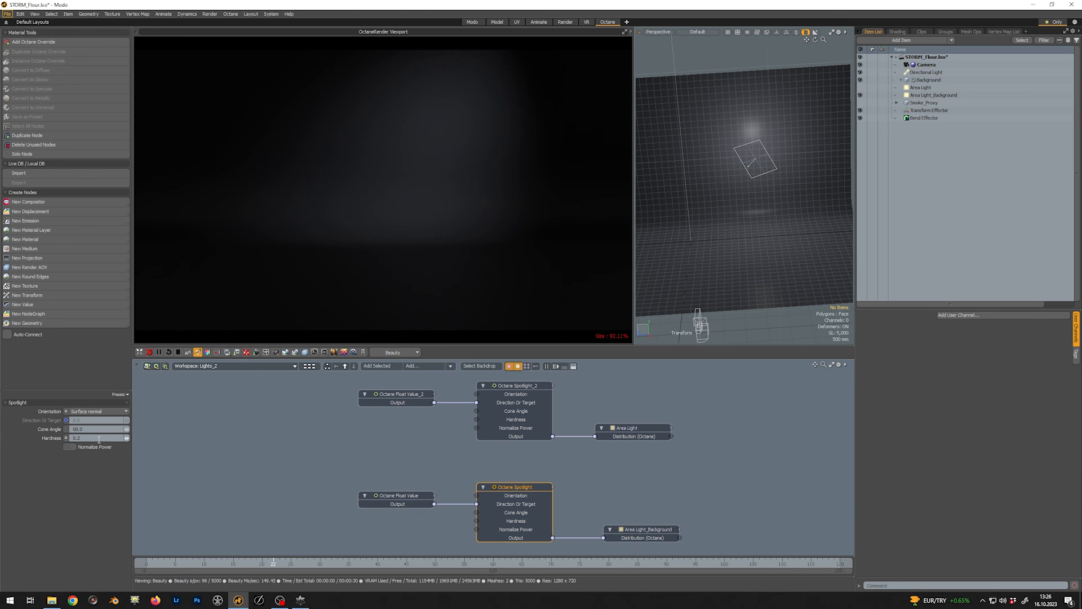
{"action": "left_click", "coordinate": [89, 447]}
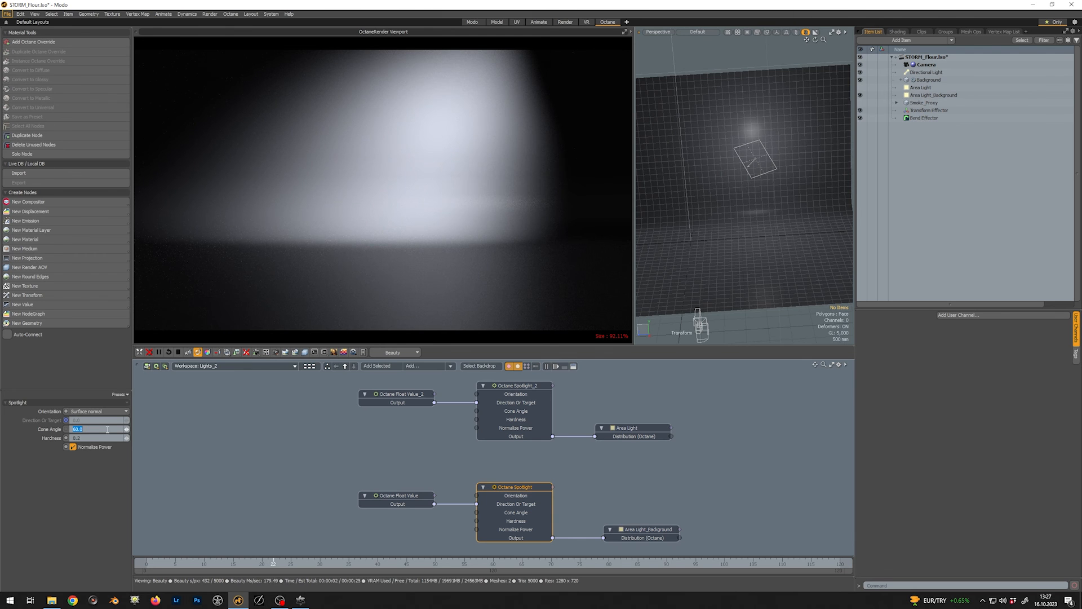
{"action": "type", "text": "45"}
{"action": "key", "text": "Return"}
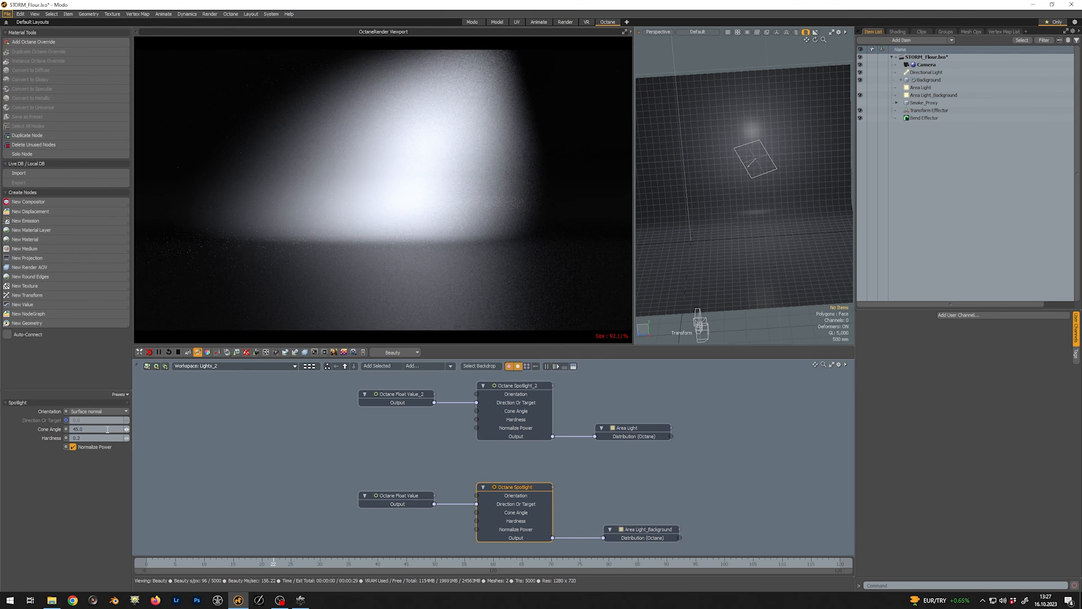
Set the radiance of Area Light_Background to 6 W/srm2 and rotate the light to reposition its glow on the backdrop
{"action": "left_click", "coordinate": [919, 96]}
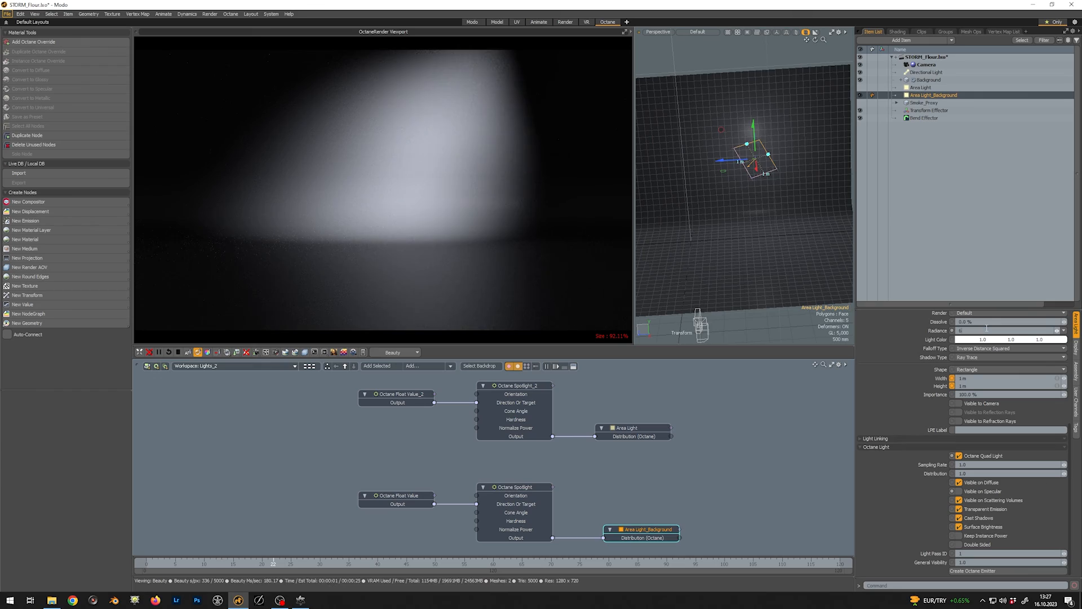
{"action": "left_click_drag", "start_coordinate": [800, 217], "coordinate": [777, 307], "text": "alt"}
{"action": "key", "text": "e"}
{"action": "left_click_drag", "start_coordinate": [743, 212], "coordinate": [789, 186]}
{"action": "key", "text": "w"}
{"action": "key", "text": "e"}
{"action": "left_click_drag", "start_coordinate": [772, 223], "coordinate": [778, 223]}
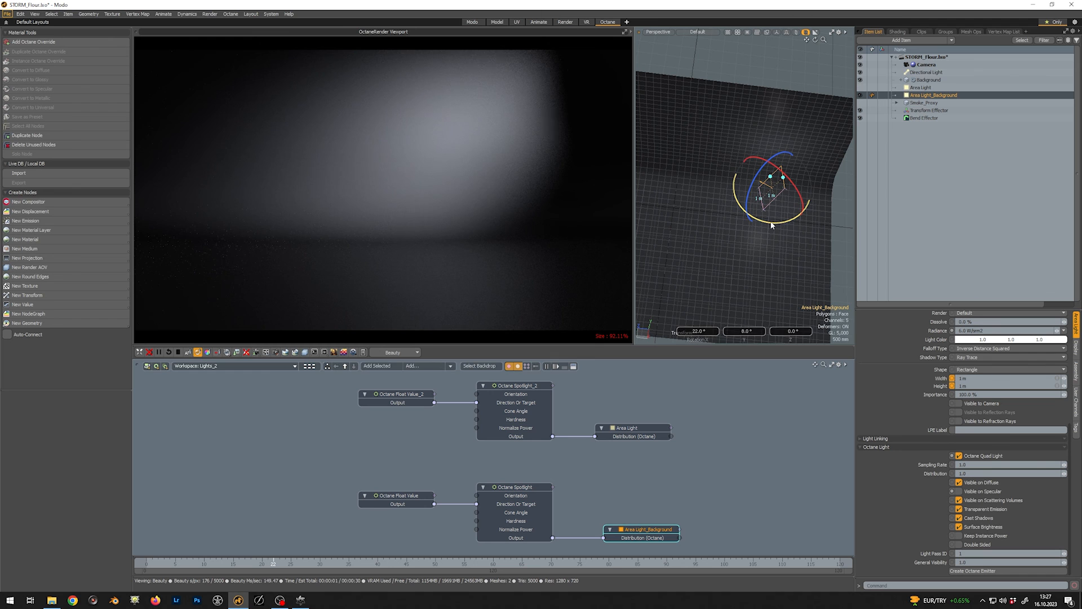
Set the length of the Bend Effector that curves the studio background to 2 m and inspect the backdrop's curve
{"action": "left_click", "coordinate": [903, 80]}
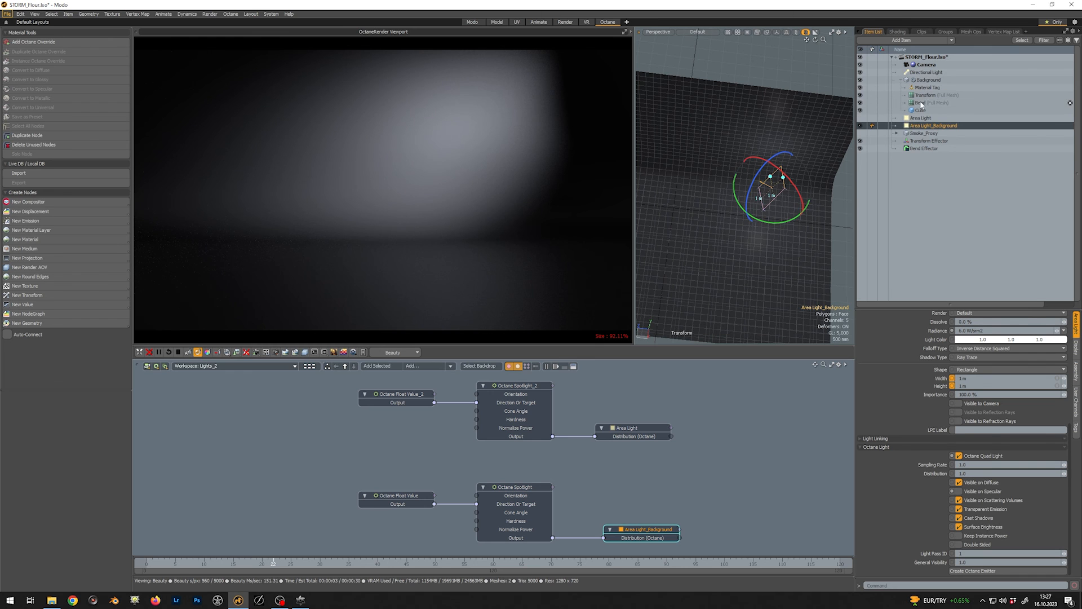
{"action": "left_click", "coordinate": [920, 103]}
{"action": "left_click", "coordinate": [919, 148]}
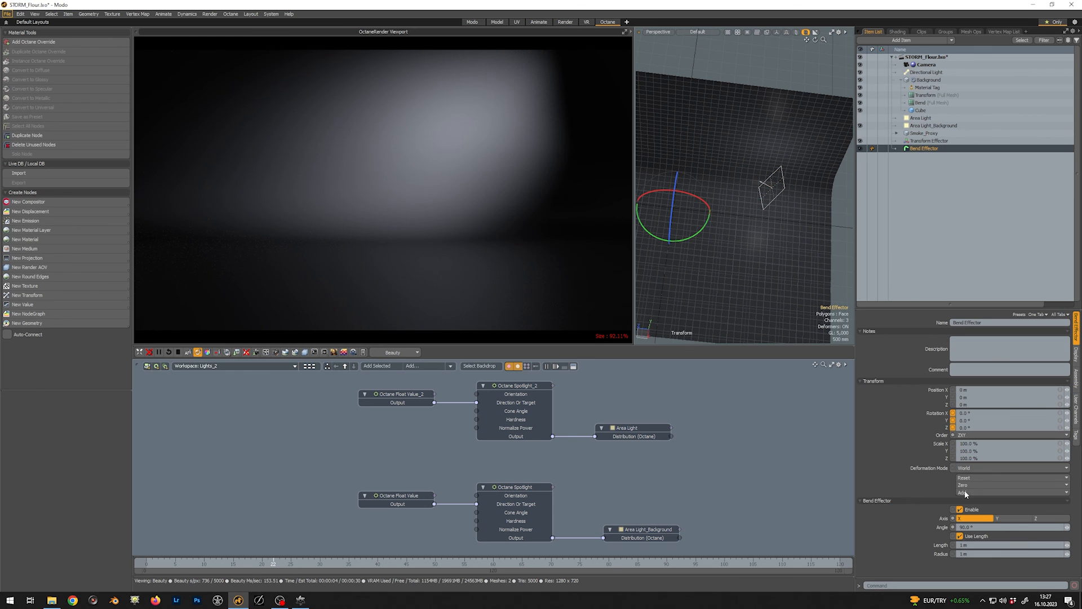
{"action": "left_click_drag", "start_coordinate": [978, 545], "coordinate": [955, 546]}
{"action": "type", "text": "2"}
{"action": "key", "text": "Return"}
{"action": "left_click_drag", "start_coordinate": [773, 276], "coordinate": [778, 249], "text": "alt"}
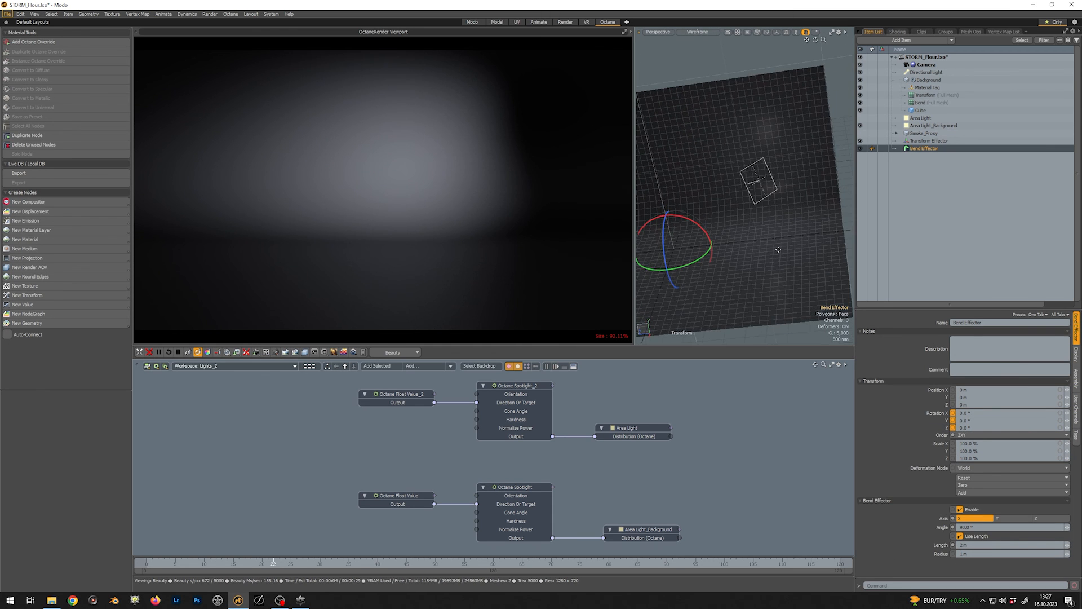
{"action": "key", "text": "space"}
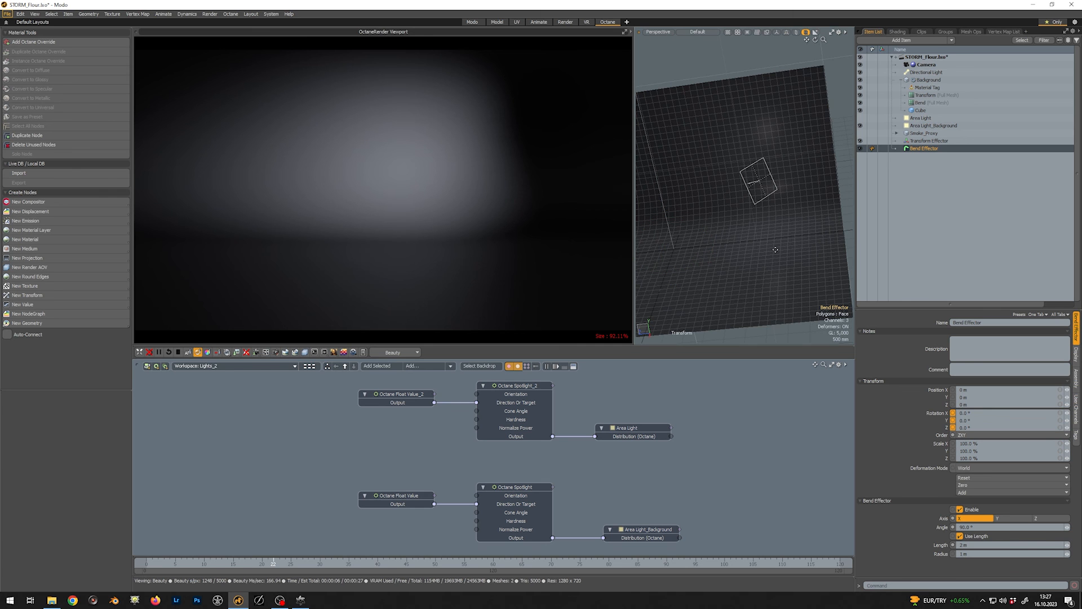
{"action": "left_click_drag", "start_coordinate": [722, 254], "coordinate": [766, 202], "text": "alt"}
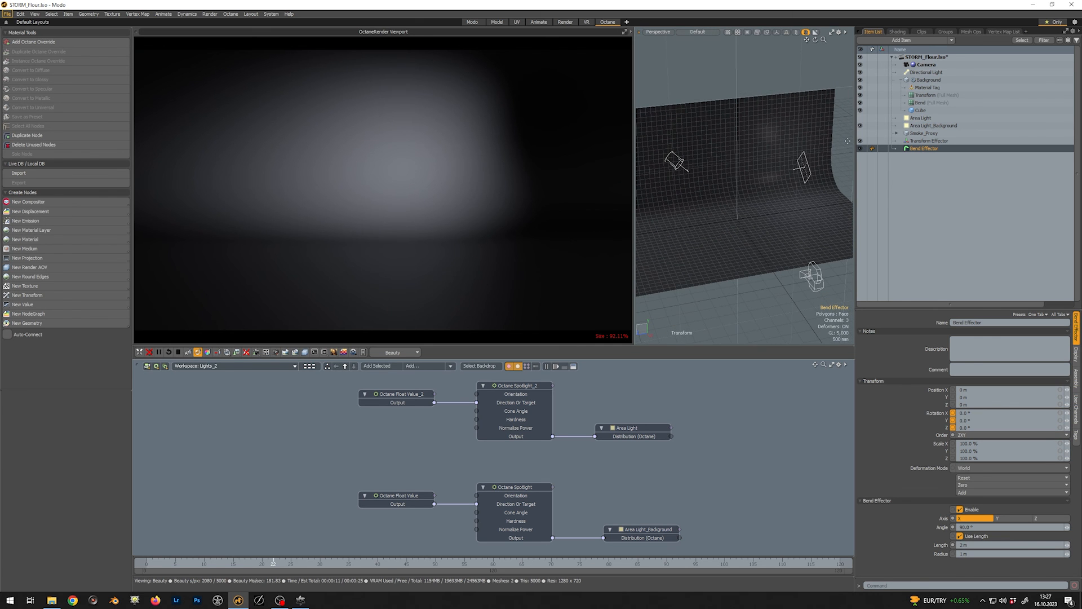
Hide Area Light_Background and show Area Light so that the backdrop can be judged with that light instead
{"action": "left_click", "coordinate": [860, 126]}
{"action": "left_click", "coordinate": [860, 118]}
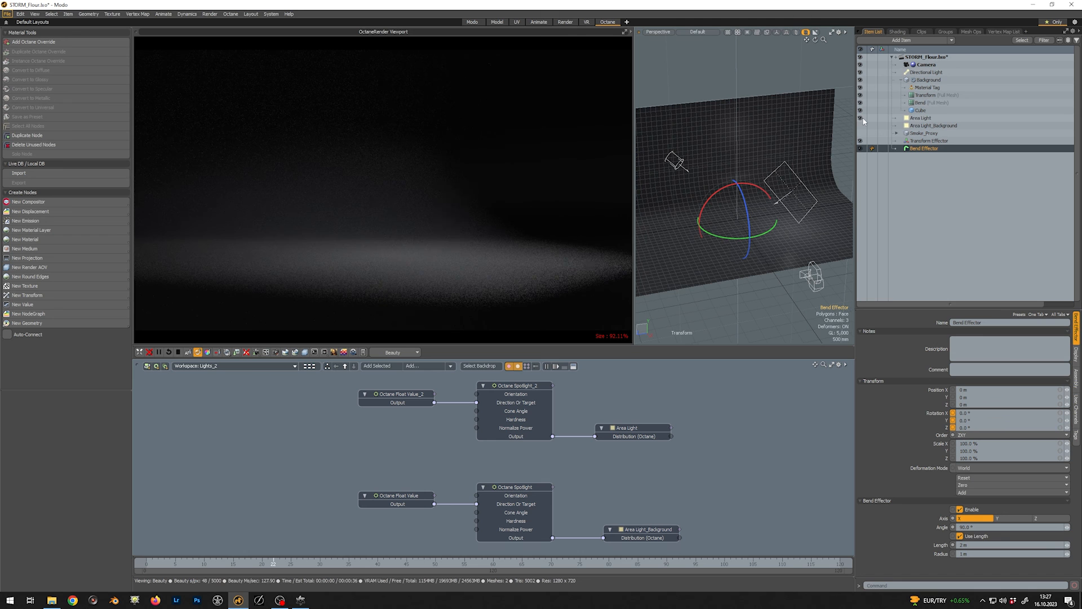
{"action": "left_click", "coordinate": [914, 117]}
{"action": "left_click_drag", "start_coordinate": [821, 183], "coordinate": [808, 224], "text": "alt"}
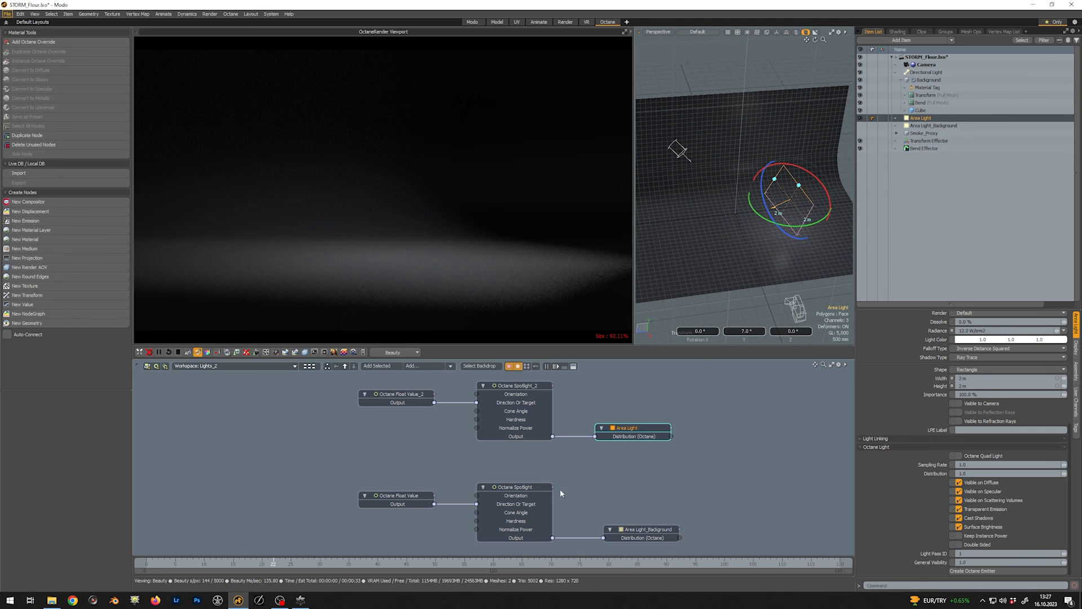
Give Area Light's Octane Spotlight_2 node Normalize Power on, a hardness of 0.2 and a cone angle of 75
{"action": "left_click", "coordinate": [513, 388]}
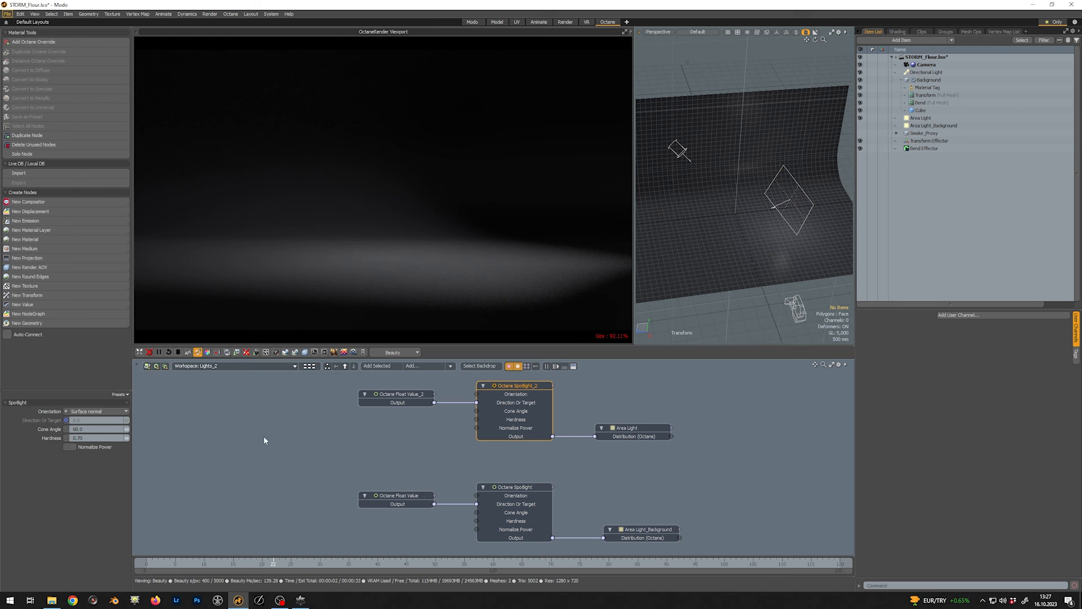
{"action": "left_click", "coordinate": [96, 447]}
{"action": "left_click", "coordinate": [97, 436]}
{"action": "type", "text": "0.2"}
{"action": "key", "text": "Return"}
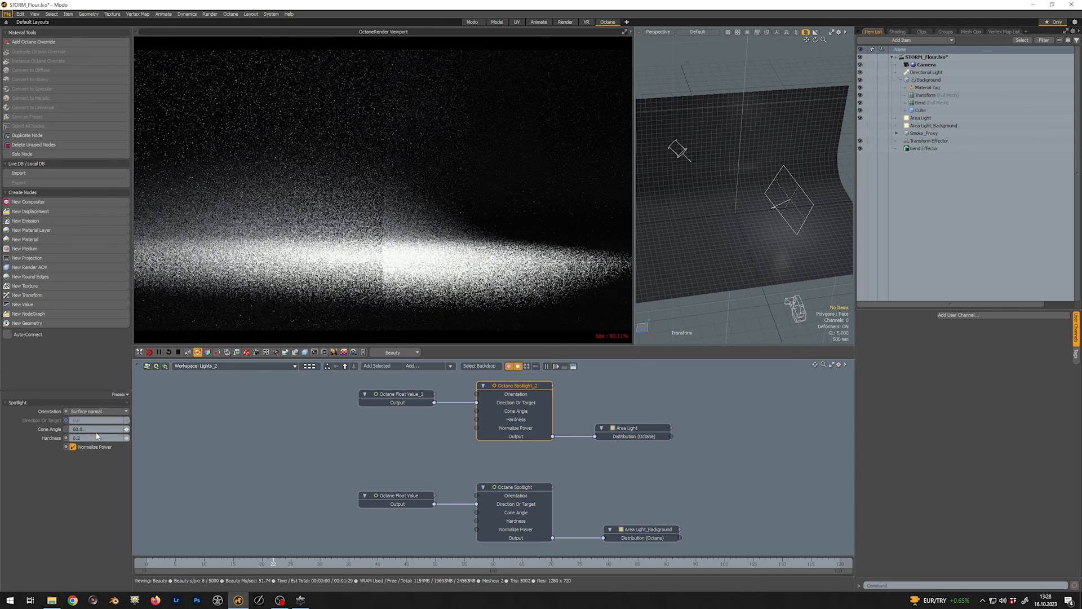
{"action": "left_click", "coordinate": [97, 429]}
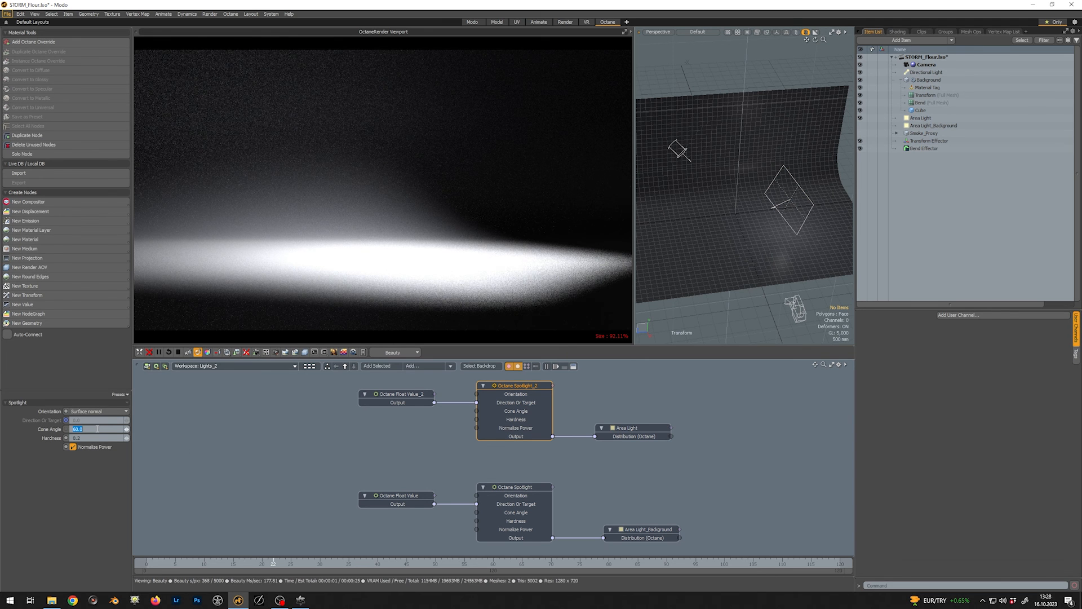
{"action": "type", "text": "75"}
{"action": "key", "text": "Return"}
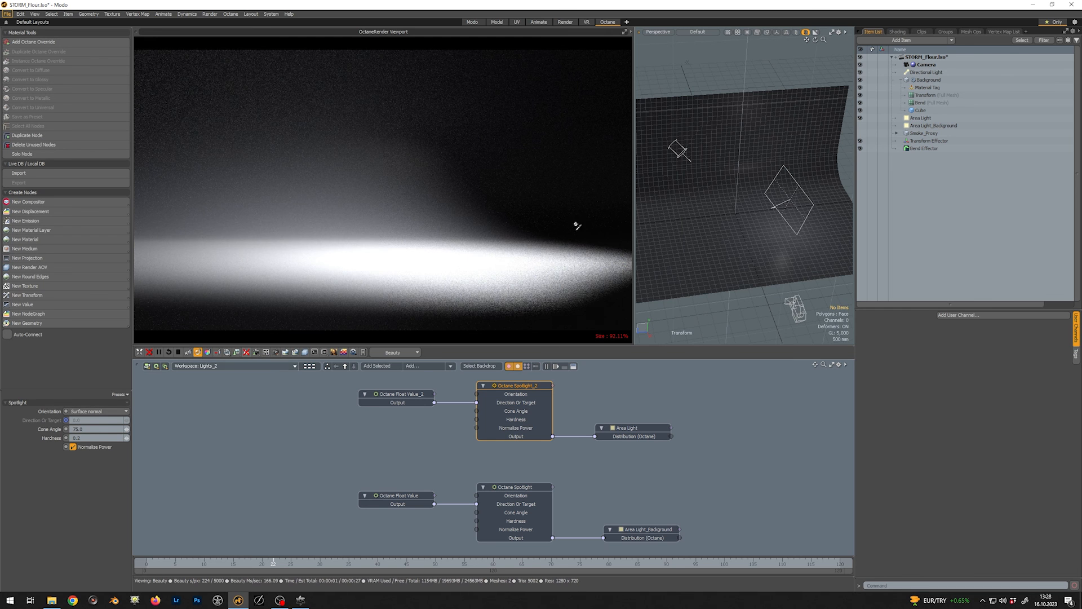
Set the radiance of Area Light to 3 W/srm2
{"action": "left_click", "coordinate": [922, 118]}
{"action": "left_click", "coordinate": [986, 329]}
{"action": "type", "text": "3"}
{"action": "key", "text": "Return"}
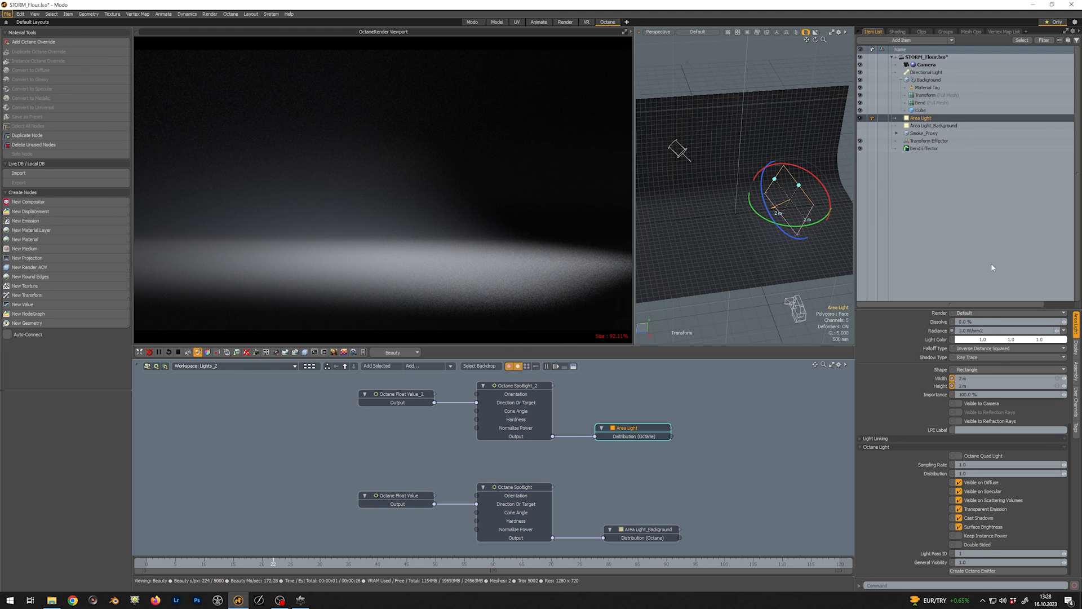
Show Smoke_Proxy again and set the radiance of Area Light to 1 W/srm2
{"action": "left_click", "coordinate": [860, 133]}
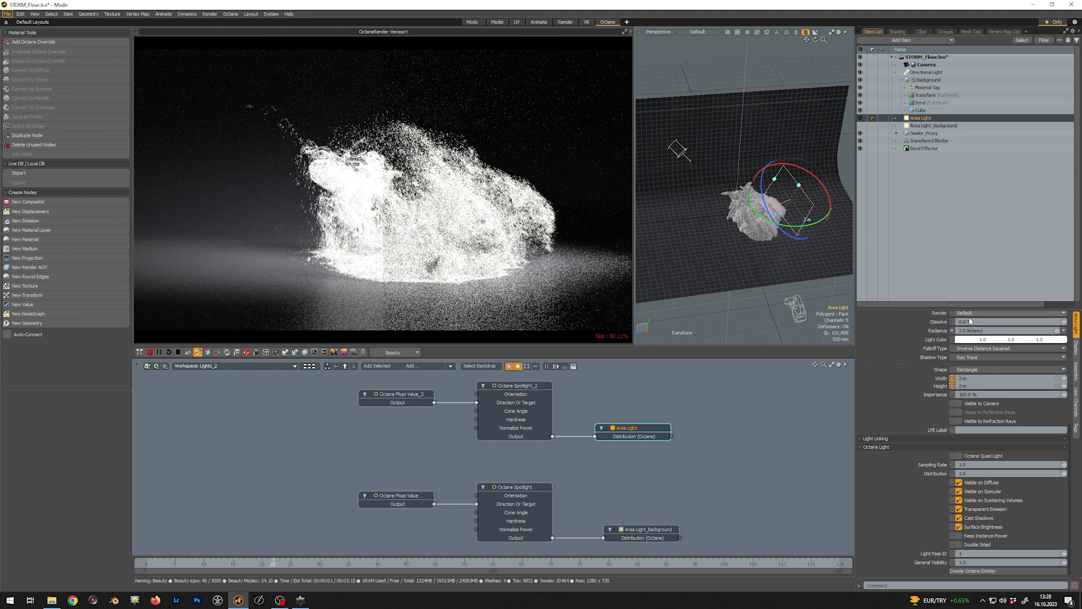
{"action": "left_click", "coordinate": [993, 331]}
{"action": "type", "text": "1"}
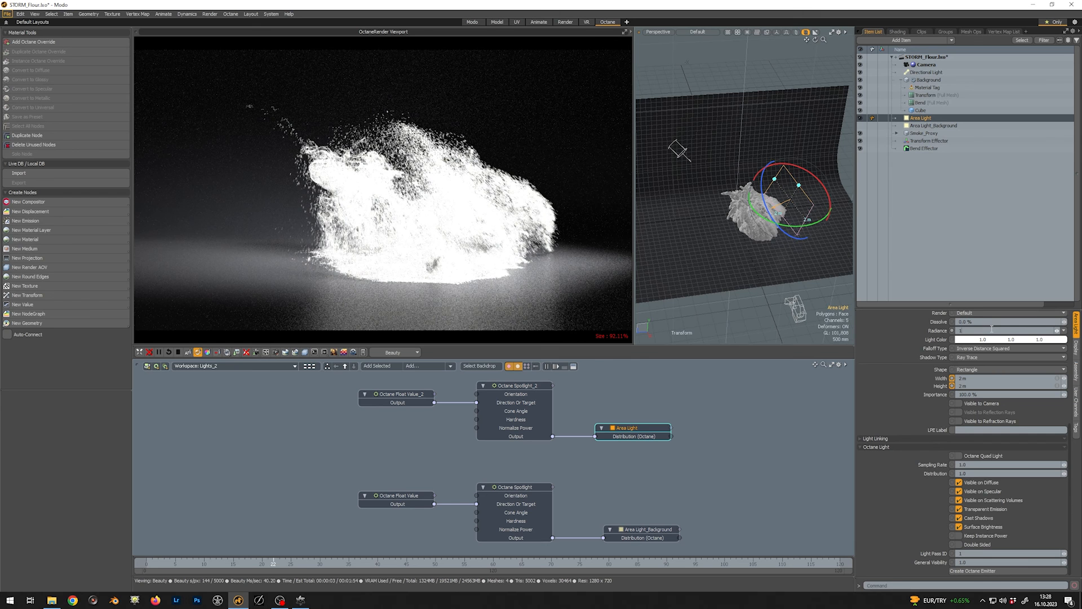
{"action": "key", "text": "Return"}
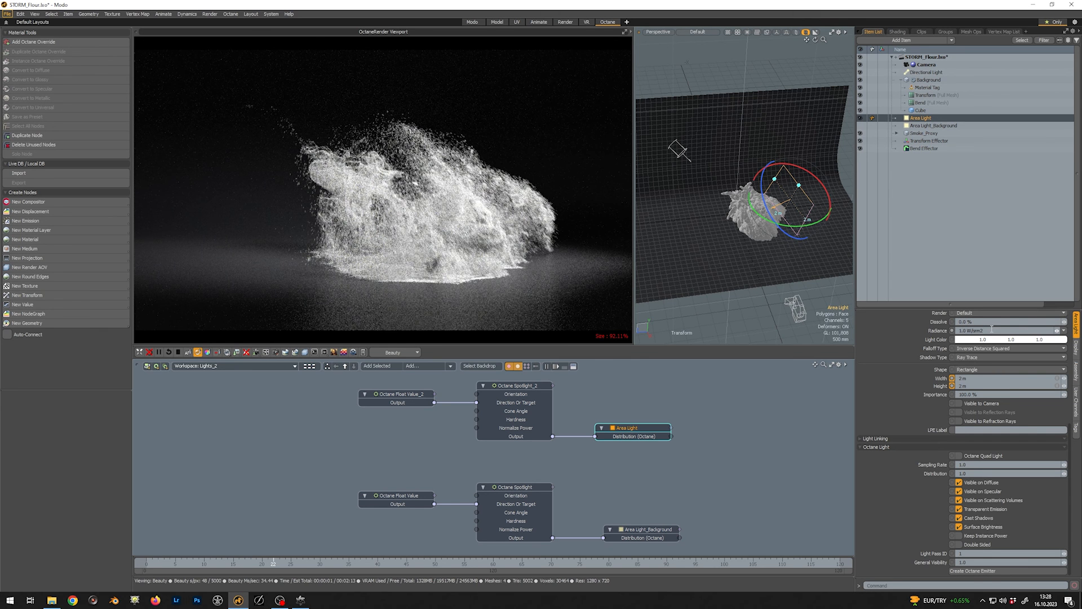
Show Area Light_Background again and reframe the smoke slightly through the render camera
{"action": "left_click", "coordinate": [859, 125]}
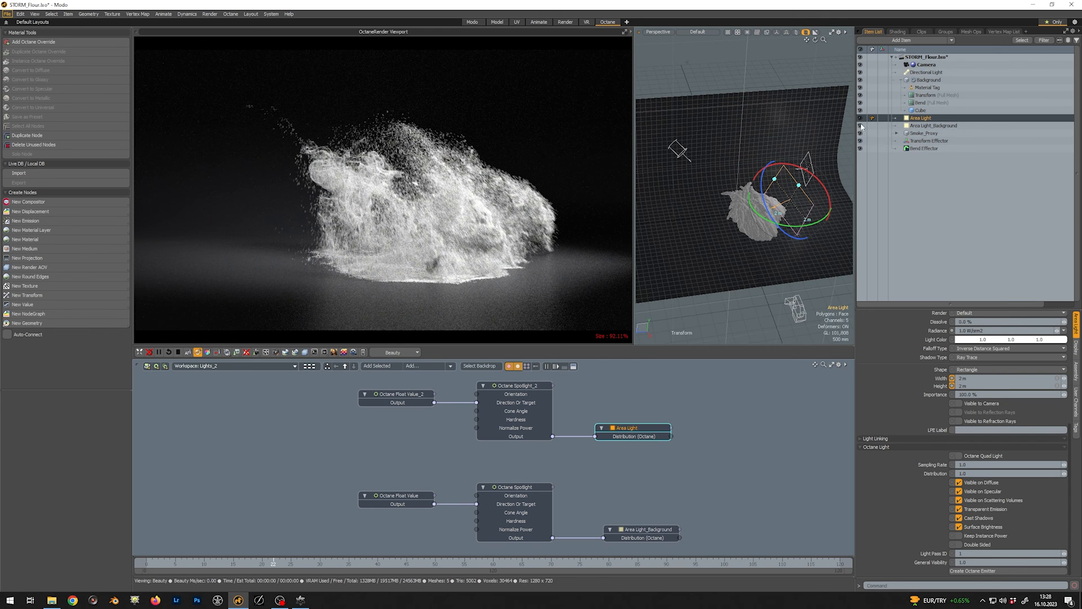
{"action": "key", "text": "KP_Divide"}
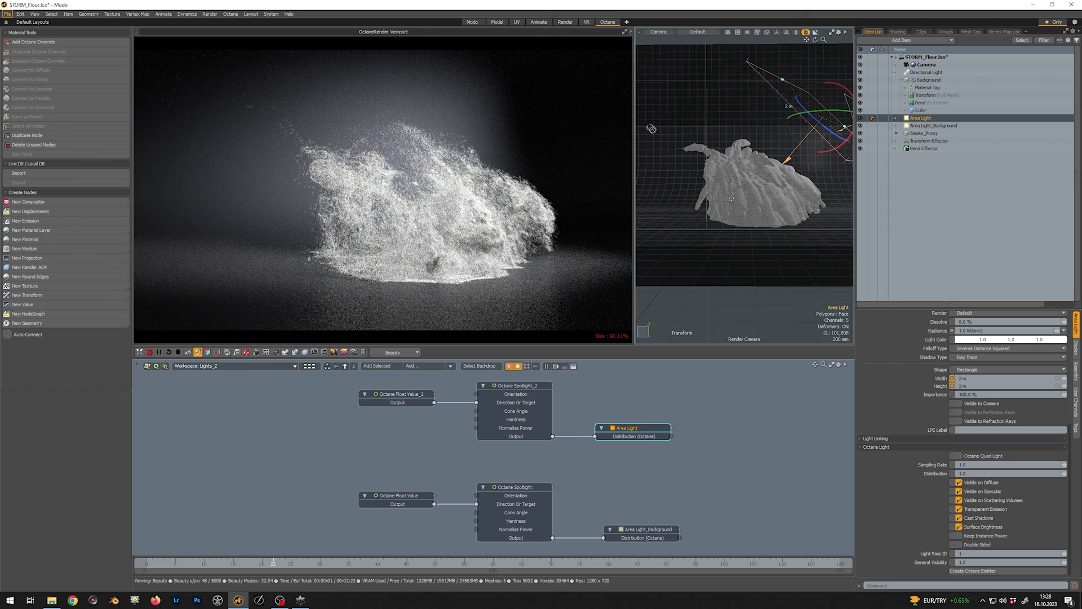
{"action": "left_click_drag", "start_coordinate": [771, 205], "coordinate": [773, 207], "text": "alt"}
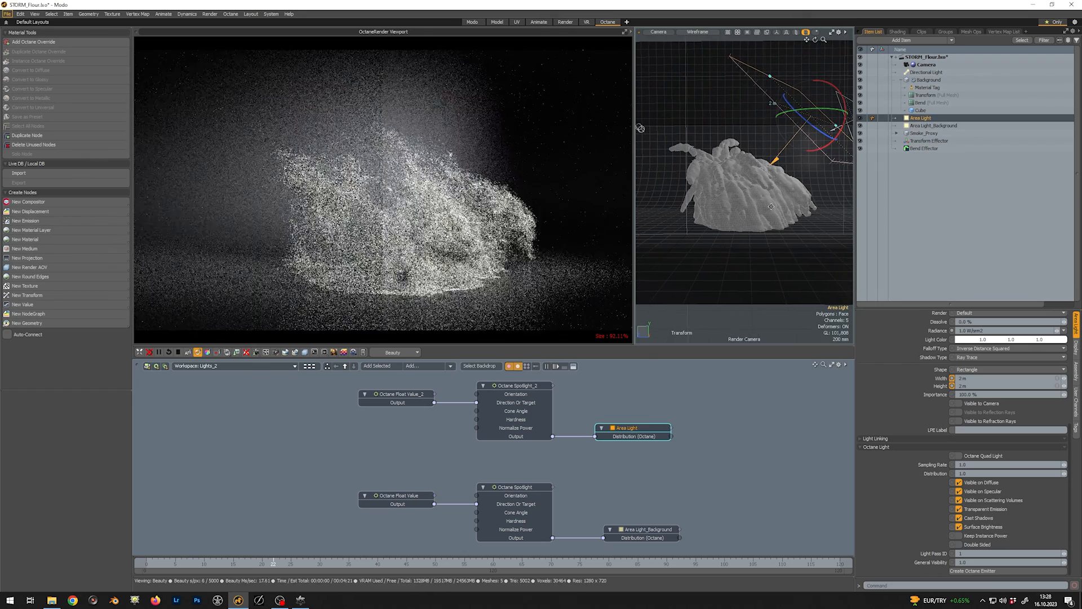
Move Area Light_Background farther away from the smoke in the top view
{"action": "left_click", "coordinate": [924, 126]}
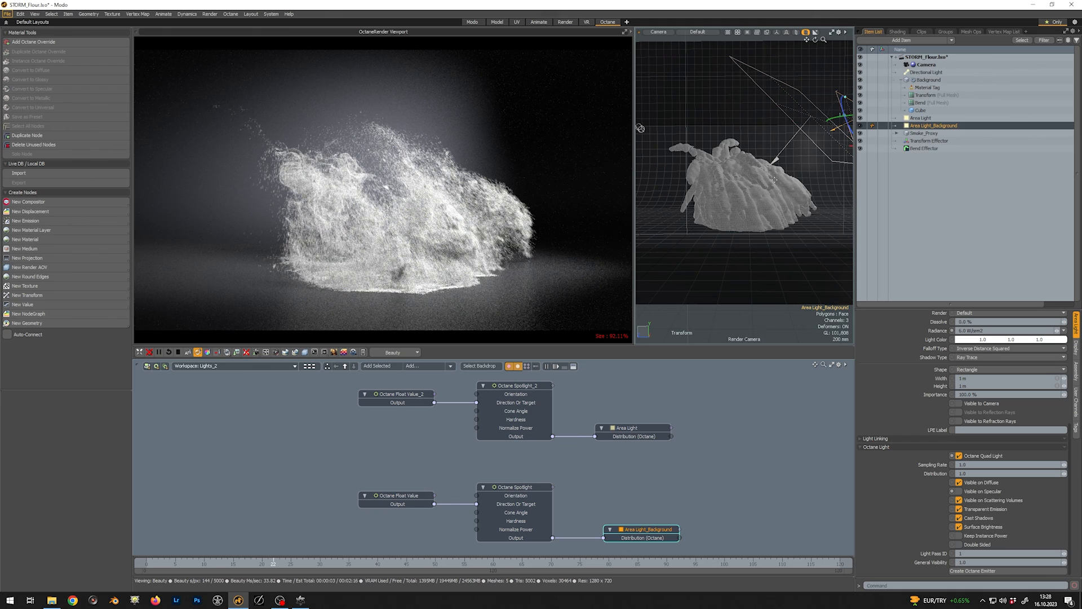
{"action": "key", "text": "KP_7"}
{"action": "scroll", "coordinate": [702, 175], "scroll_direction": "down", "scroll_amount": 5}
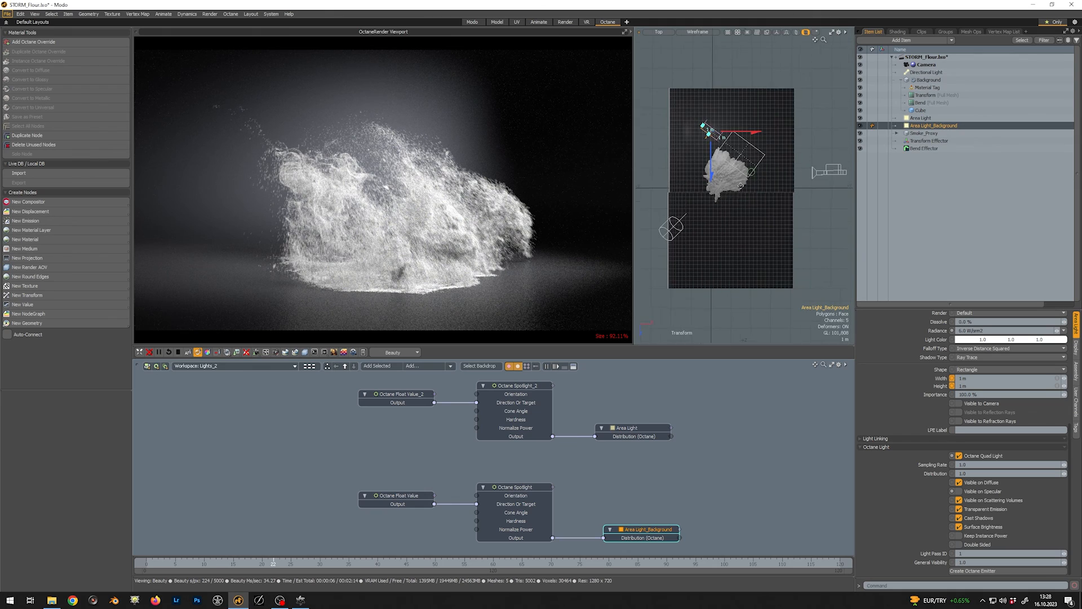
{"action": "left_click_drag", "start_coordinate": [700, 191], "coordinate": [696, 177]}
{"action": "key", "text": "space"}
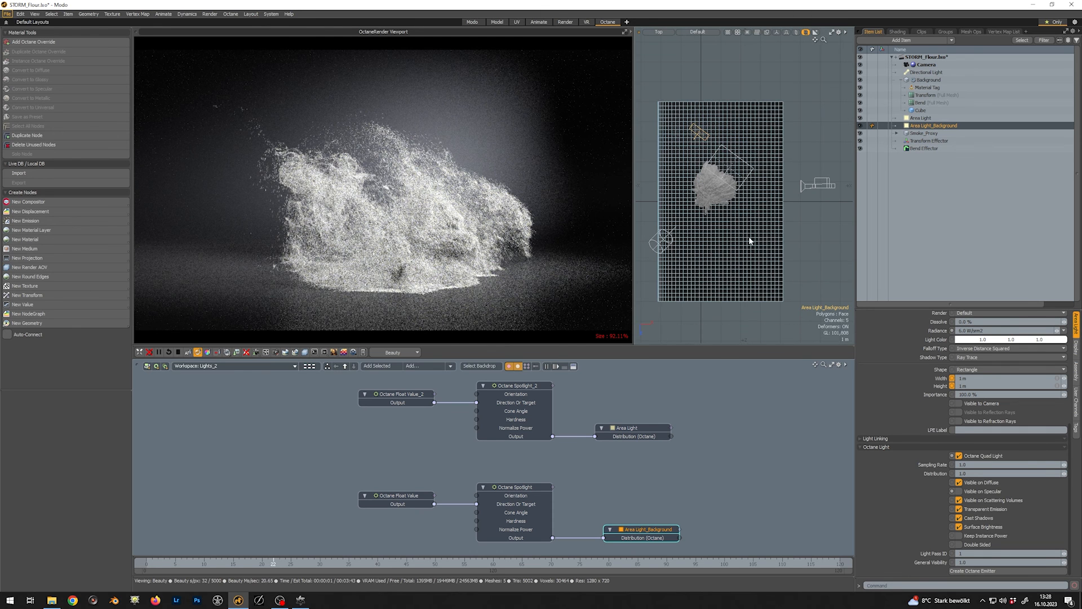
Hide the two particle proxies under Smoke_Proxy and open the Write.0000.vdb node of Smoke_Proxy's proxy file
{"action": "left_click", "coordinate": [896, 134]}
{"action": "left_click_drag", "start_coordinate": [860, 149], "coordinate": [859, 141]}
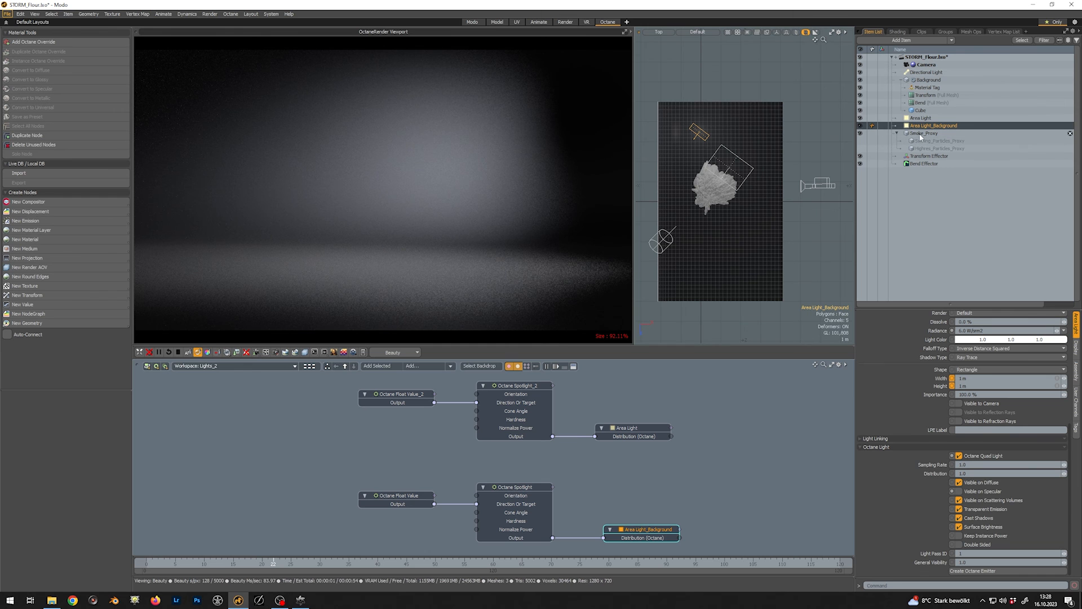
{"action": "left_click", "coordinate": [921, 135]}
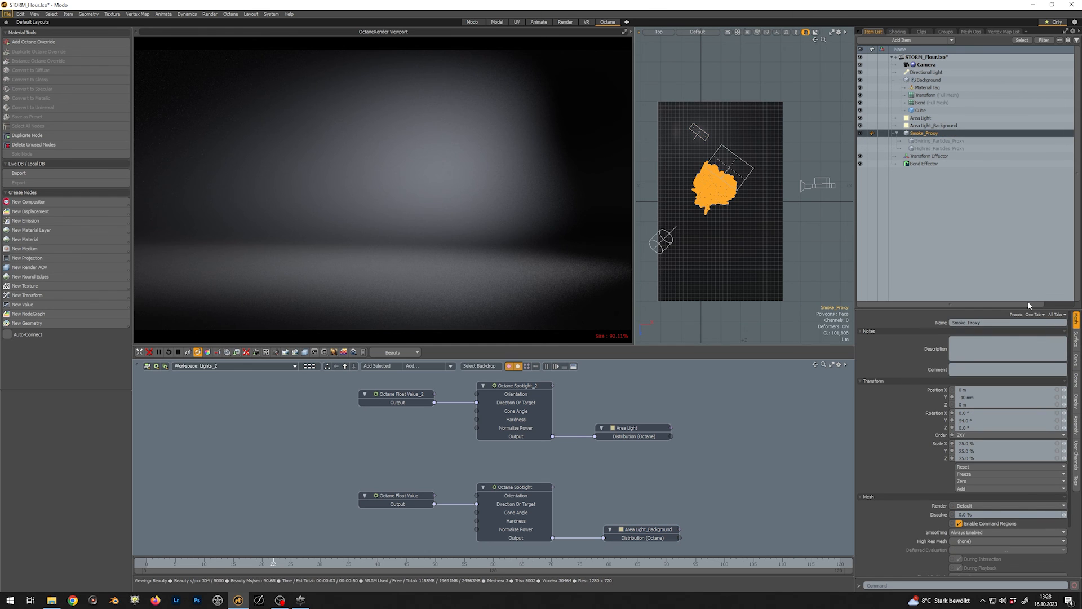
{"action": "left_click", "coordinate": [1074, 381]}
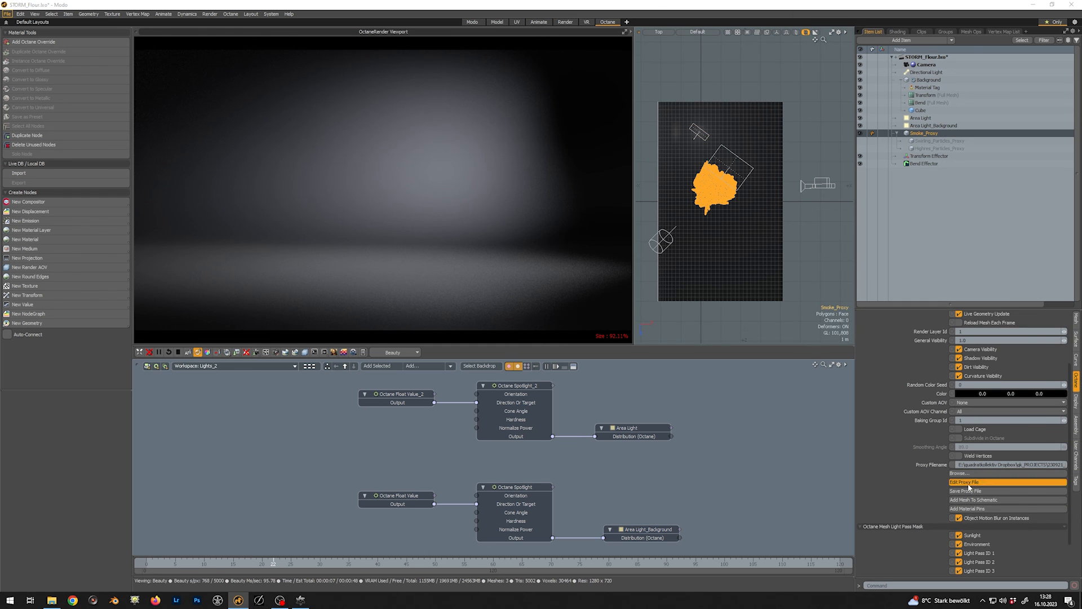
{"action": "left_click", "coordinate": [969, 482]}
{"action": "left_click_drag", "start_coordinate": [625, 123], "coordinate": [871, 210]}
{"action": "left_click", "coordinate": [725, 375]}
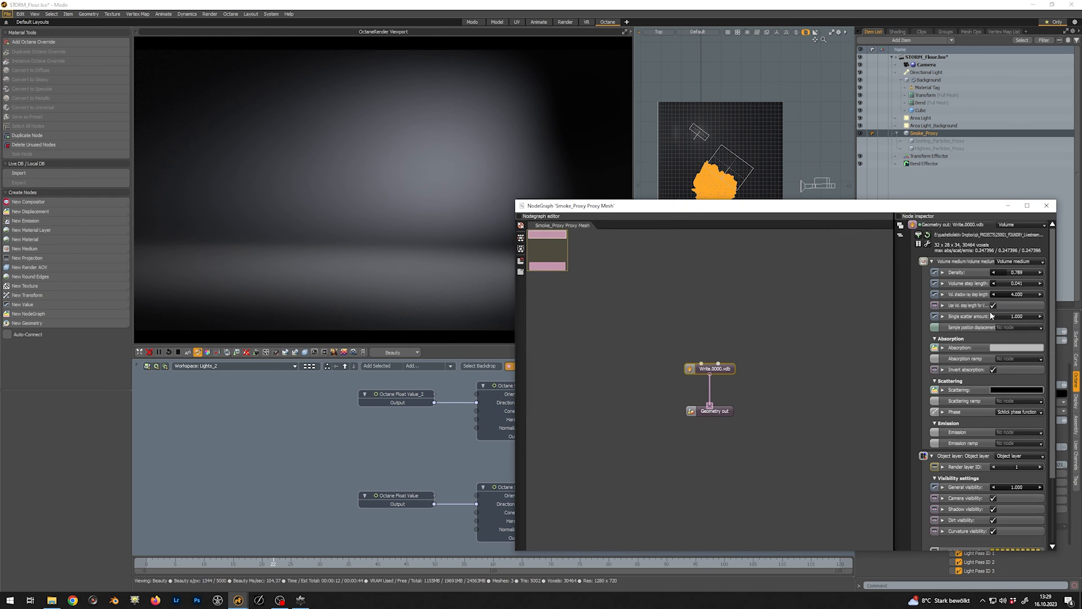
Set the smoke volume's scattering colour to near-white FAFAFA, raise its density to about 2.4 and close the node graph
{"action": "left_click", "coordinate": [1002, 390]}
{"action": "left_click_drag", "start_coordinate": [965, 392], "coordinate": [965, 316]}
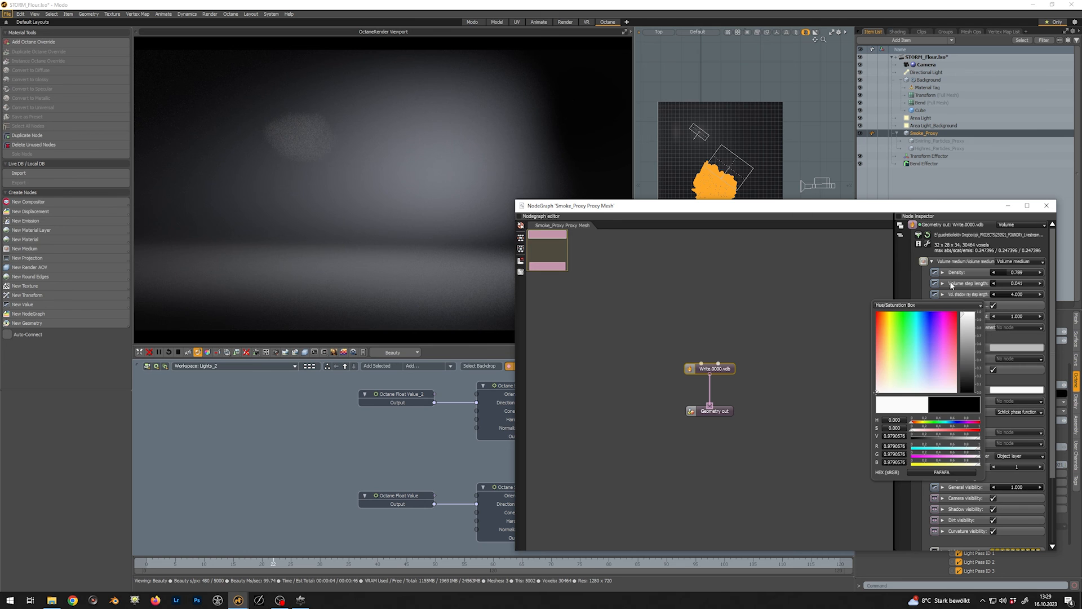
{"action": "left_click", "coordinate": [918, 213]}
{"action": "left_click_drag", "start_coordinate": [1007, 272], "coordinate": [1011, 270]}
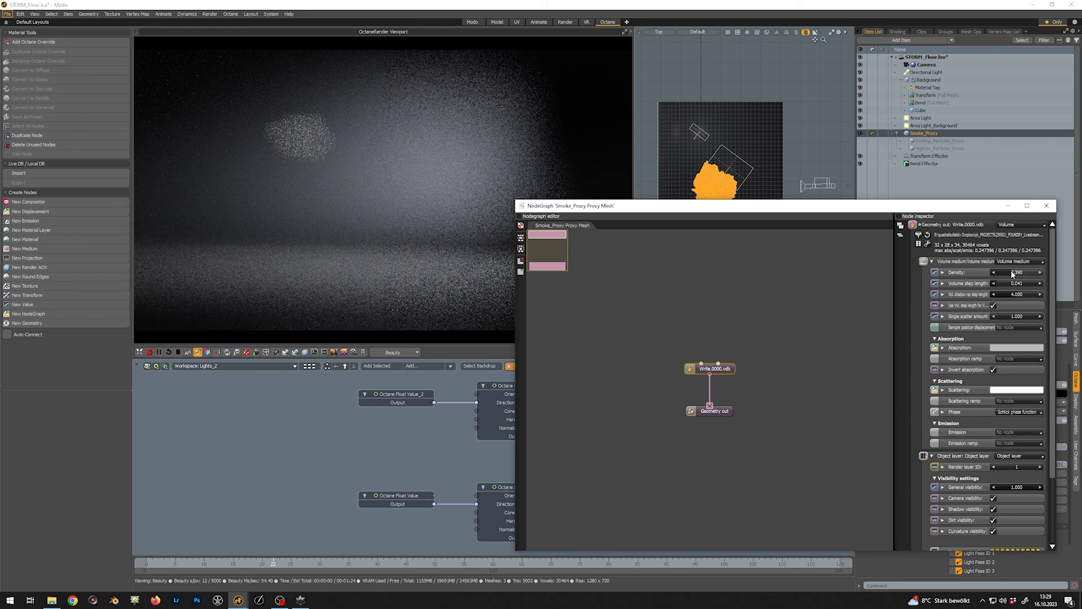
{"action": "left_click", "coordinate": [1047, 206]}
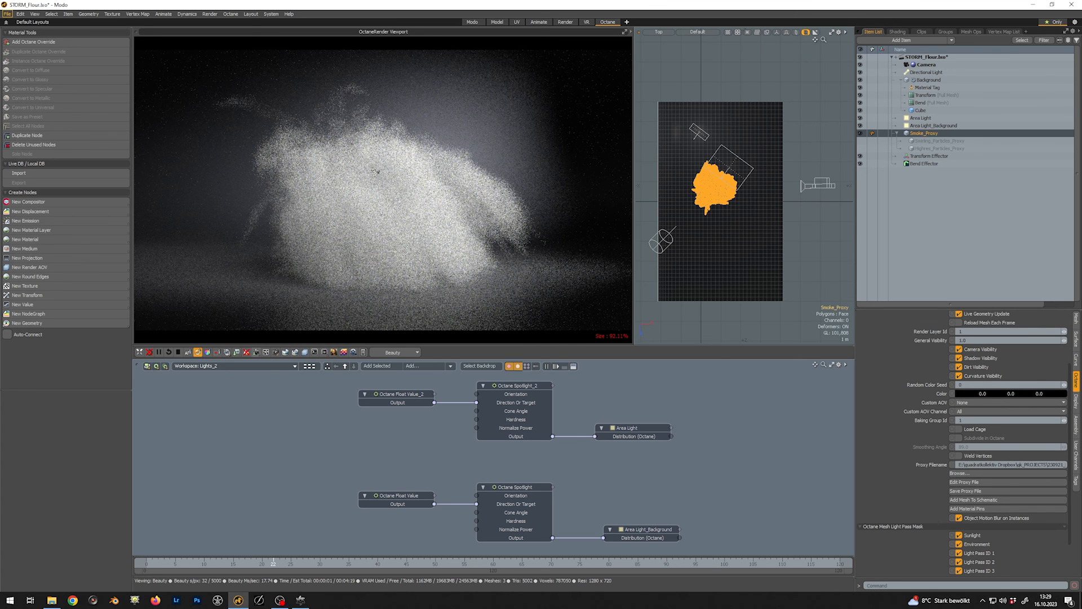
Reopen Smoke_Proxy's proxy file and set the density of the Write.0000.vdb volume to 1
{"action": "left_click", "coordinate": [982, 482]}
{"action": "left_click", "coordinate": [722, 371]}
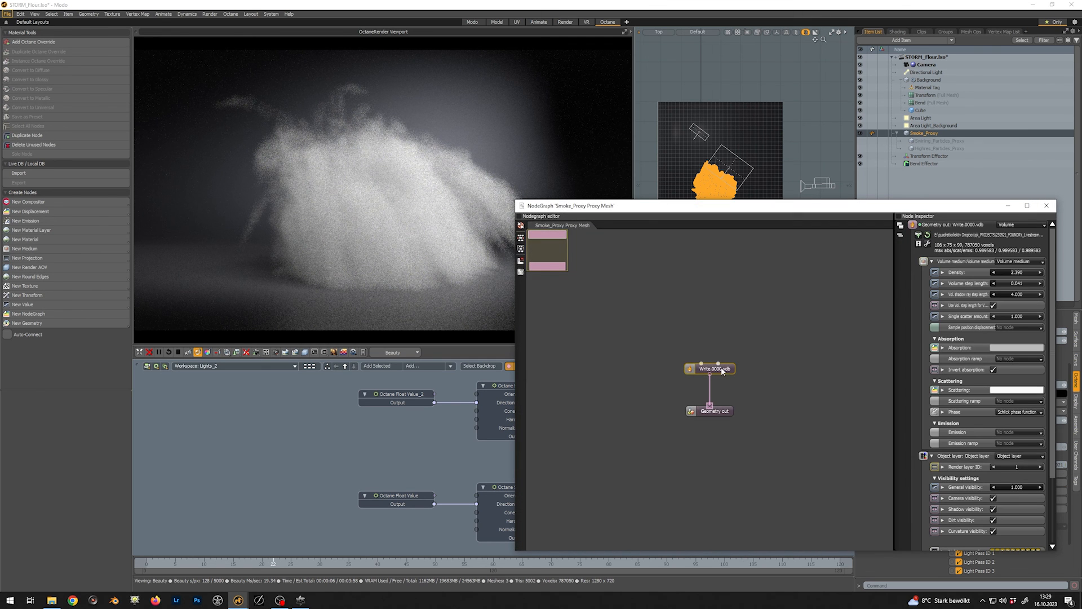
{"action": "left_click", "coordinate": [1027, 274]}
{"action": "type", "text": "1"}
{"action": "key", "text": "Return"}
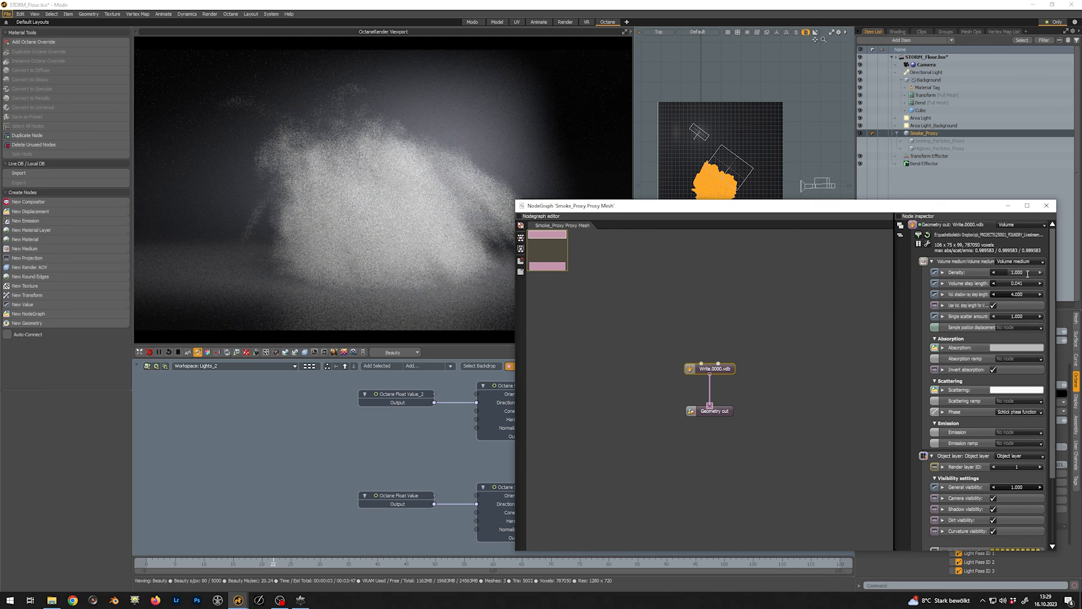
{"action": "left_click", "coordinate": [1046, 205]}
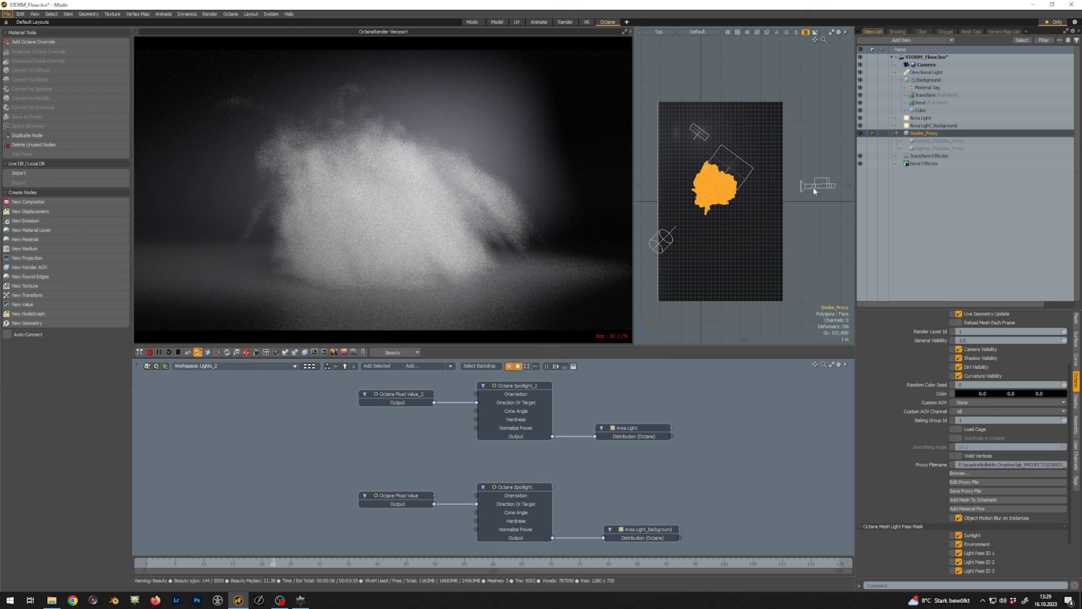
Show both particle proxies under Smoke_Proxy again
{"action": "left_click", "coordinate": [860, 141]}
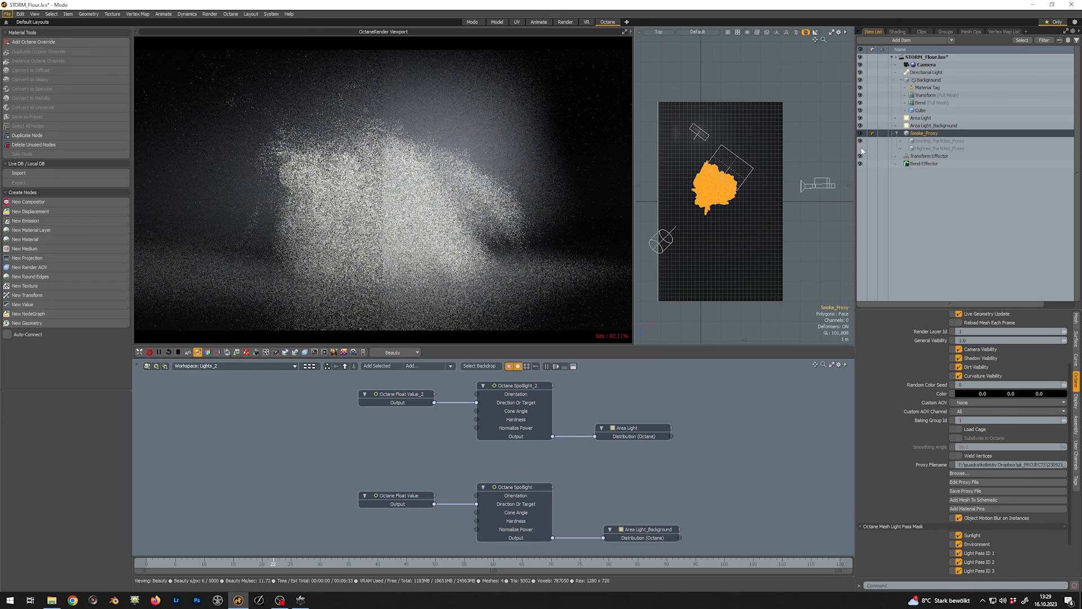
{"action": "left_click", "coordinate": [860, 149]}
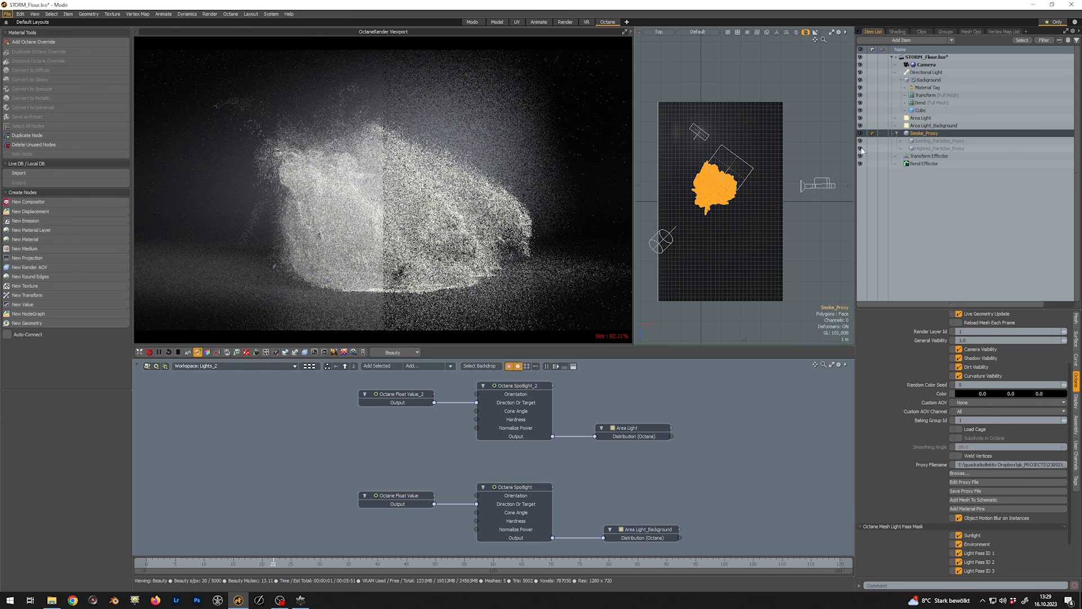